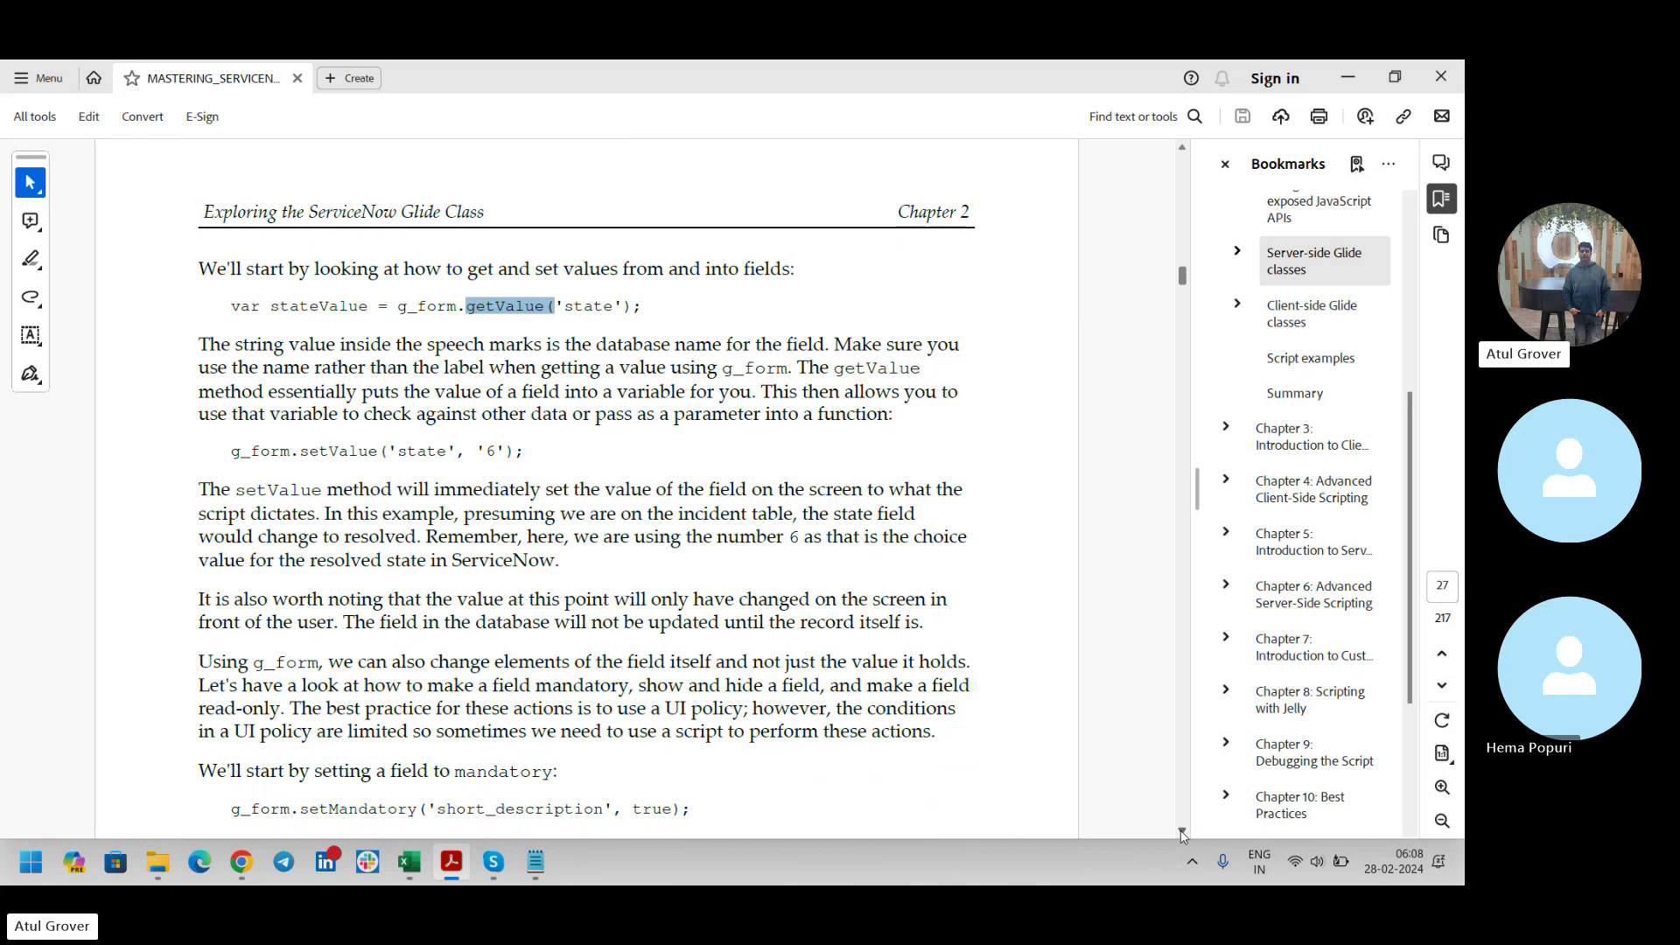
Using the book's setMandatory example, switch to the ServiceNow client script and start a second line with g_form.SetMandatory('Category').
scroll(1182, 836, down, 5)
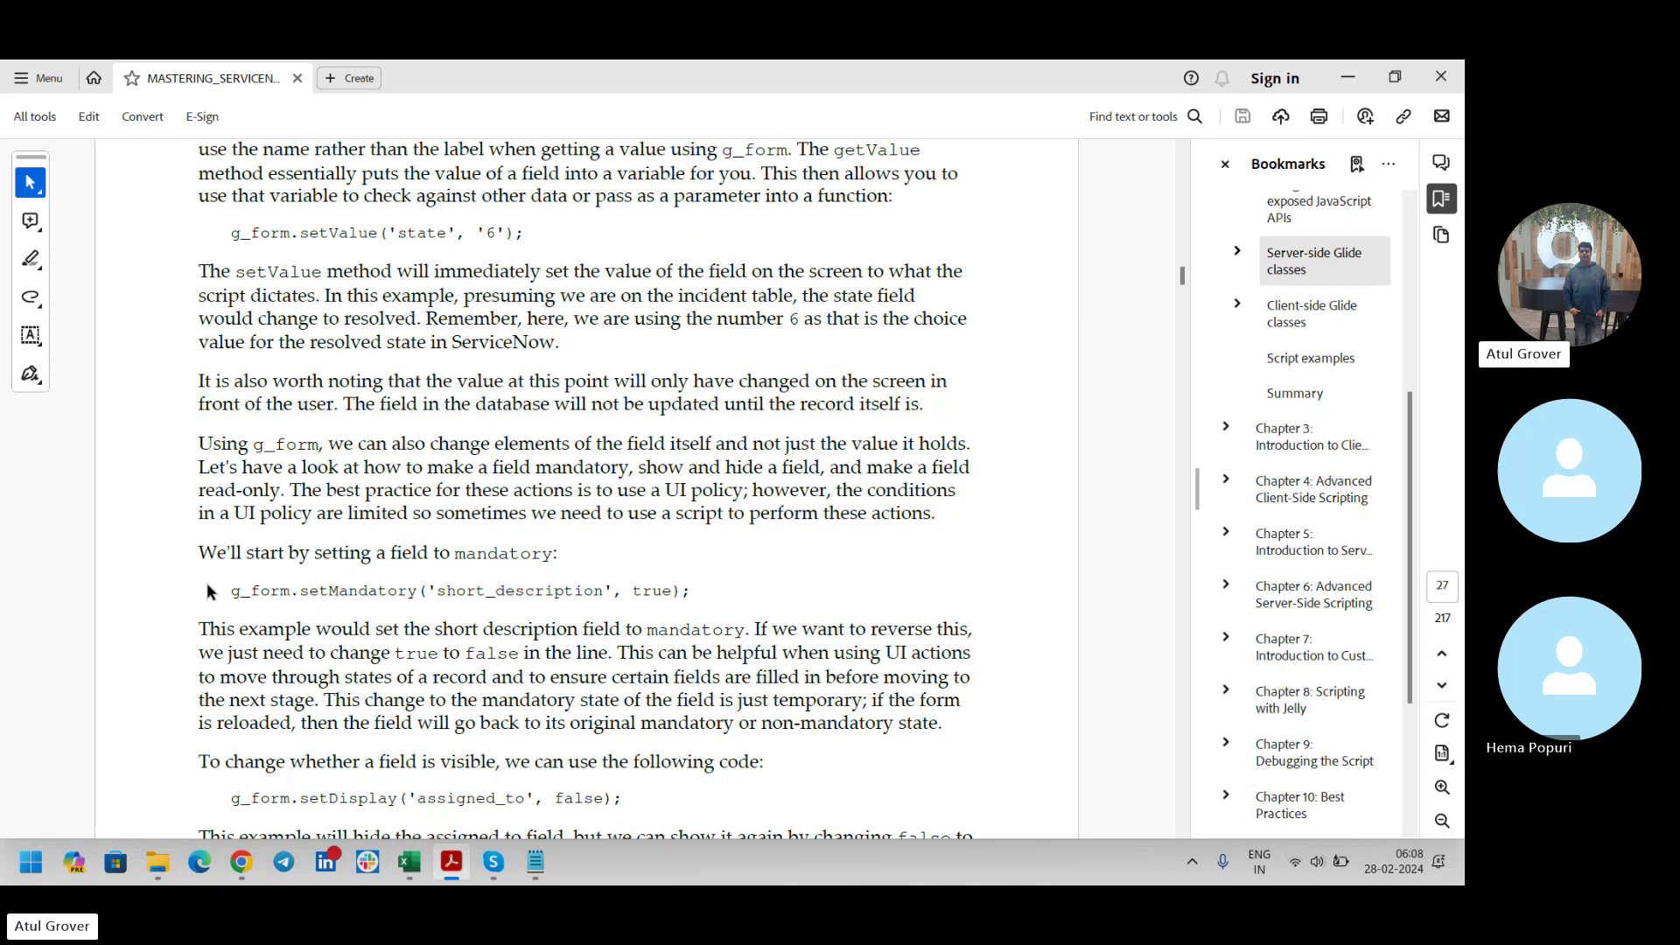
key(alt+Tab)
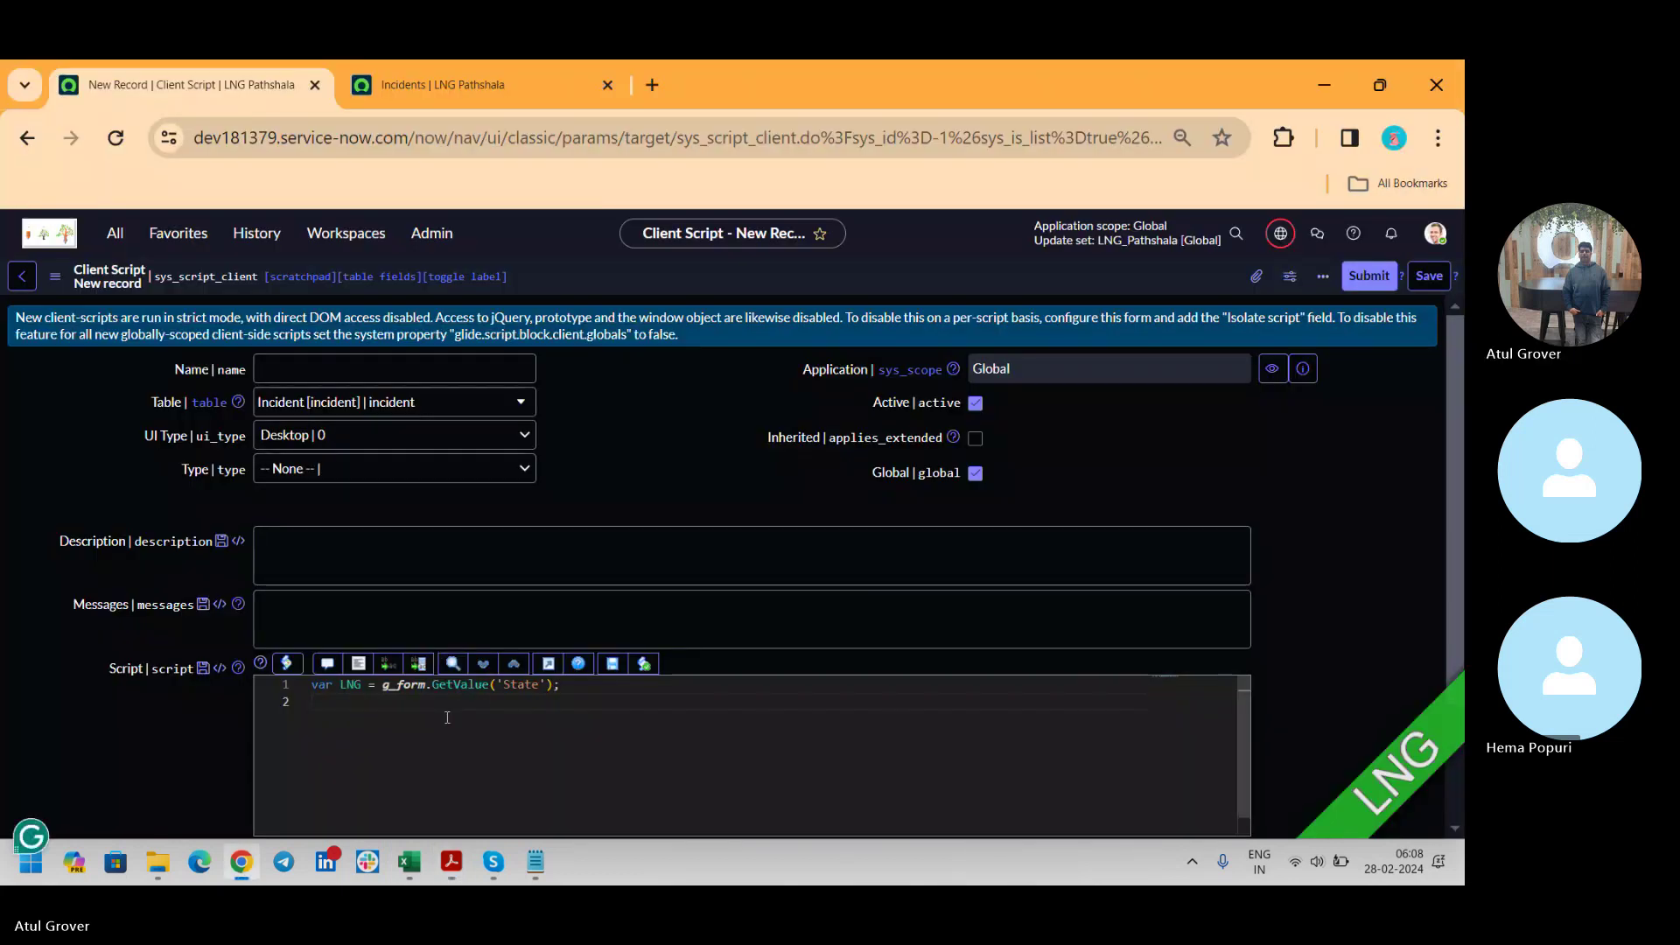
text(g_)
text(for)
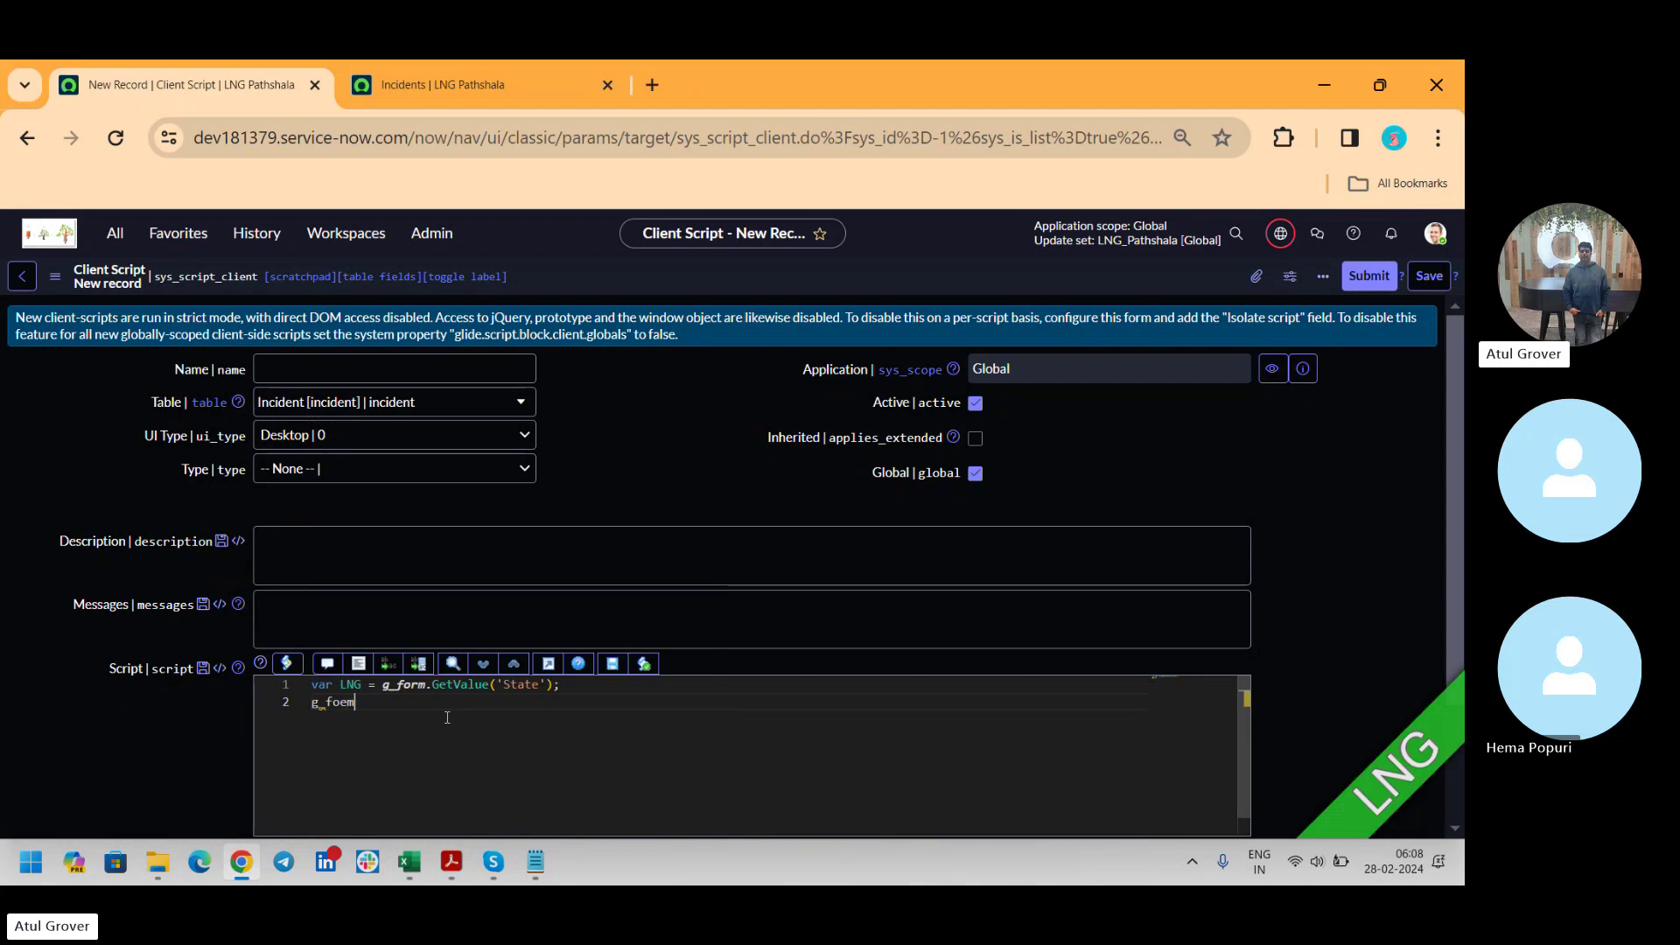
text(m.)
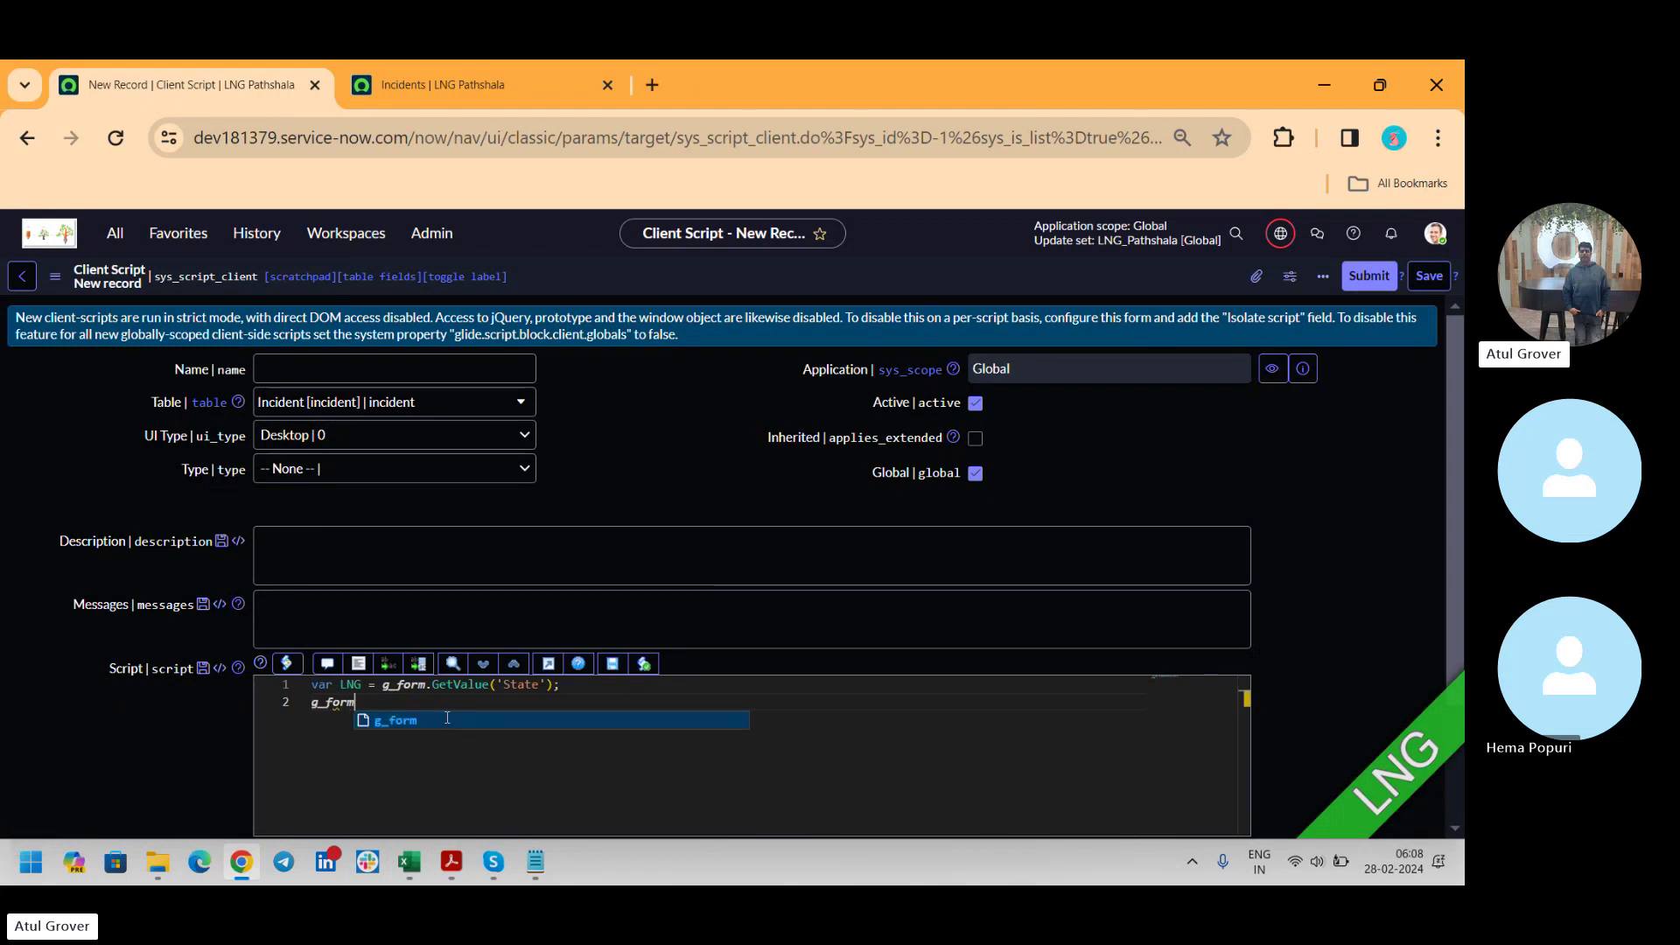
text(SetMan)
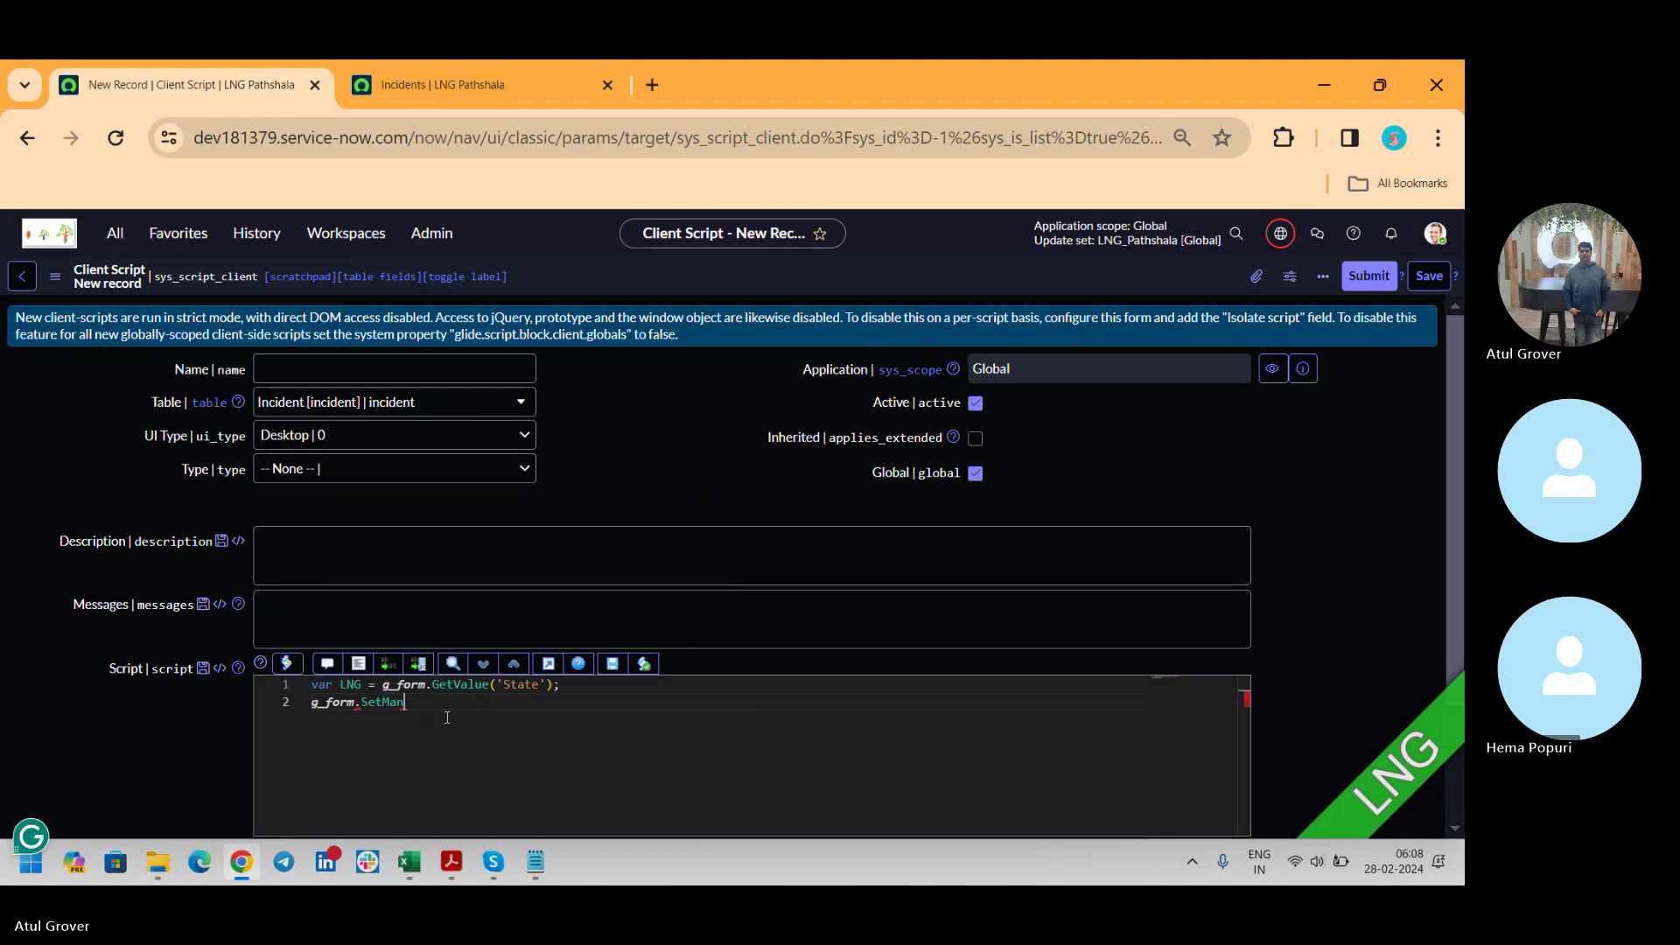
text(adatory)
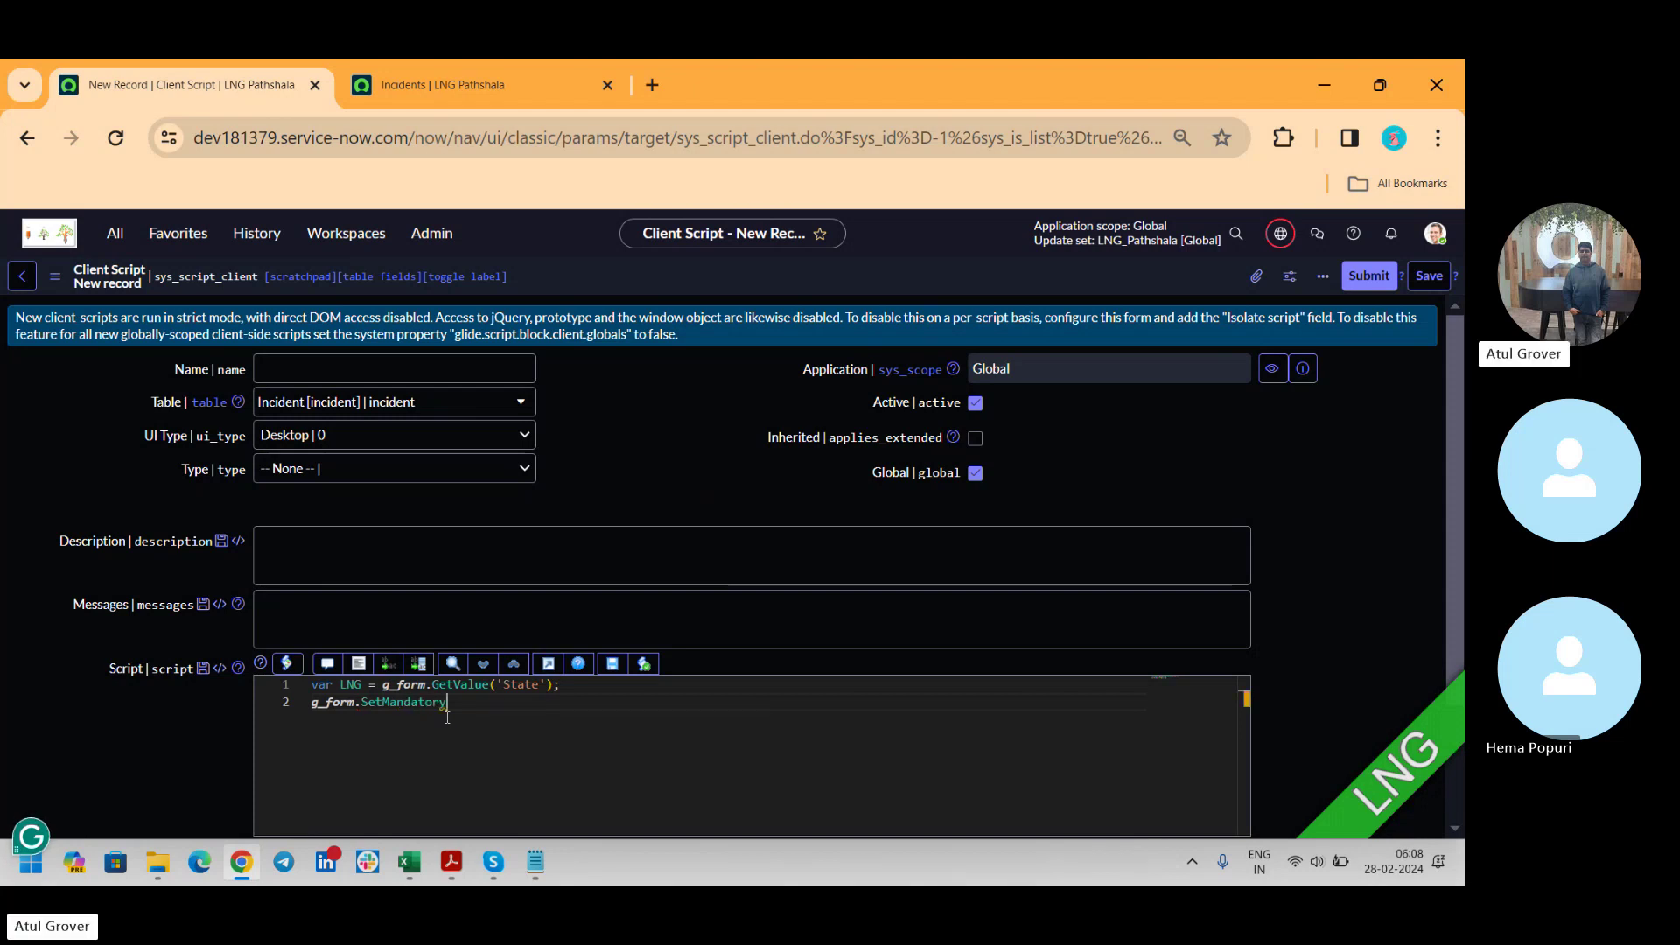
text(('Cate)
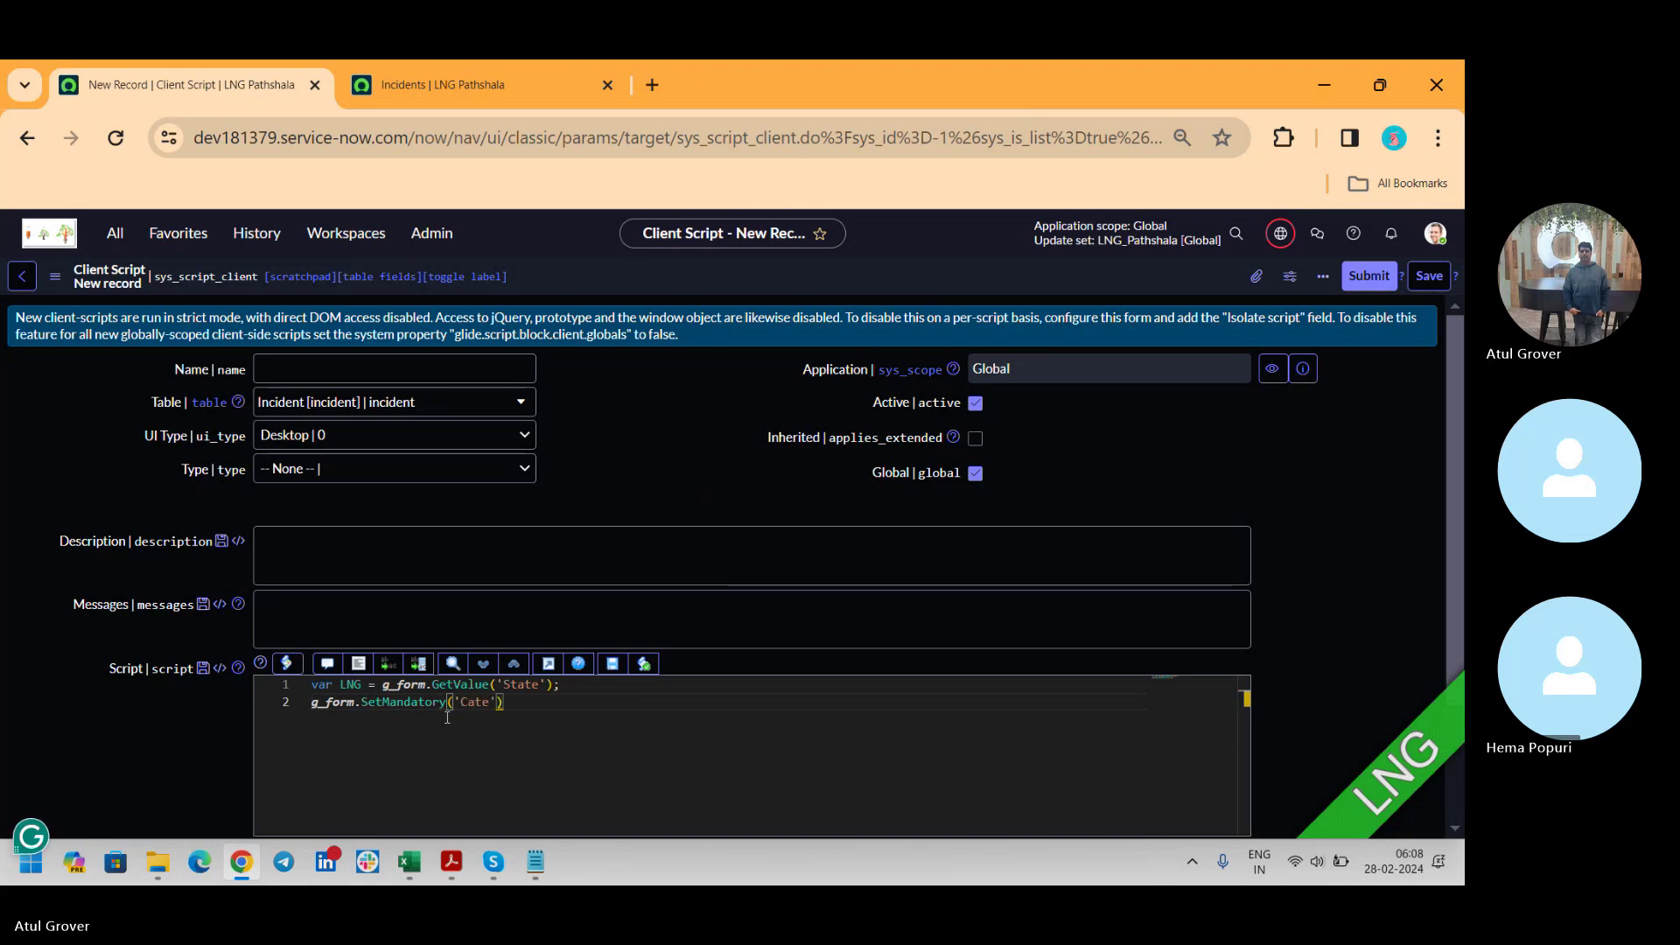
text(gory)
Check the book's setMandatory syntax, then complete the SetMandatory call with the argument true and a closing semicolon.
key(alt+Tab)
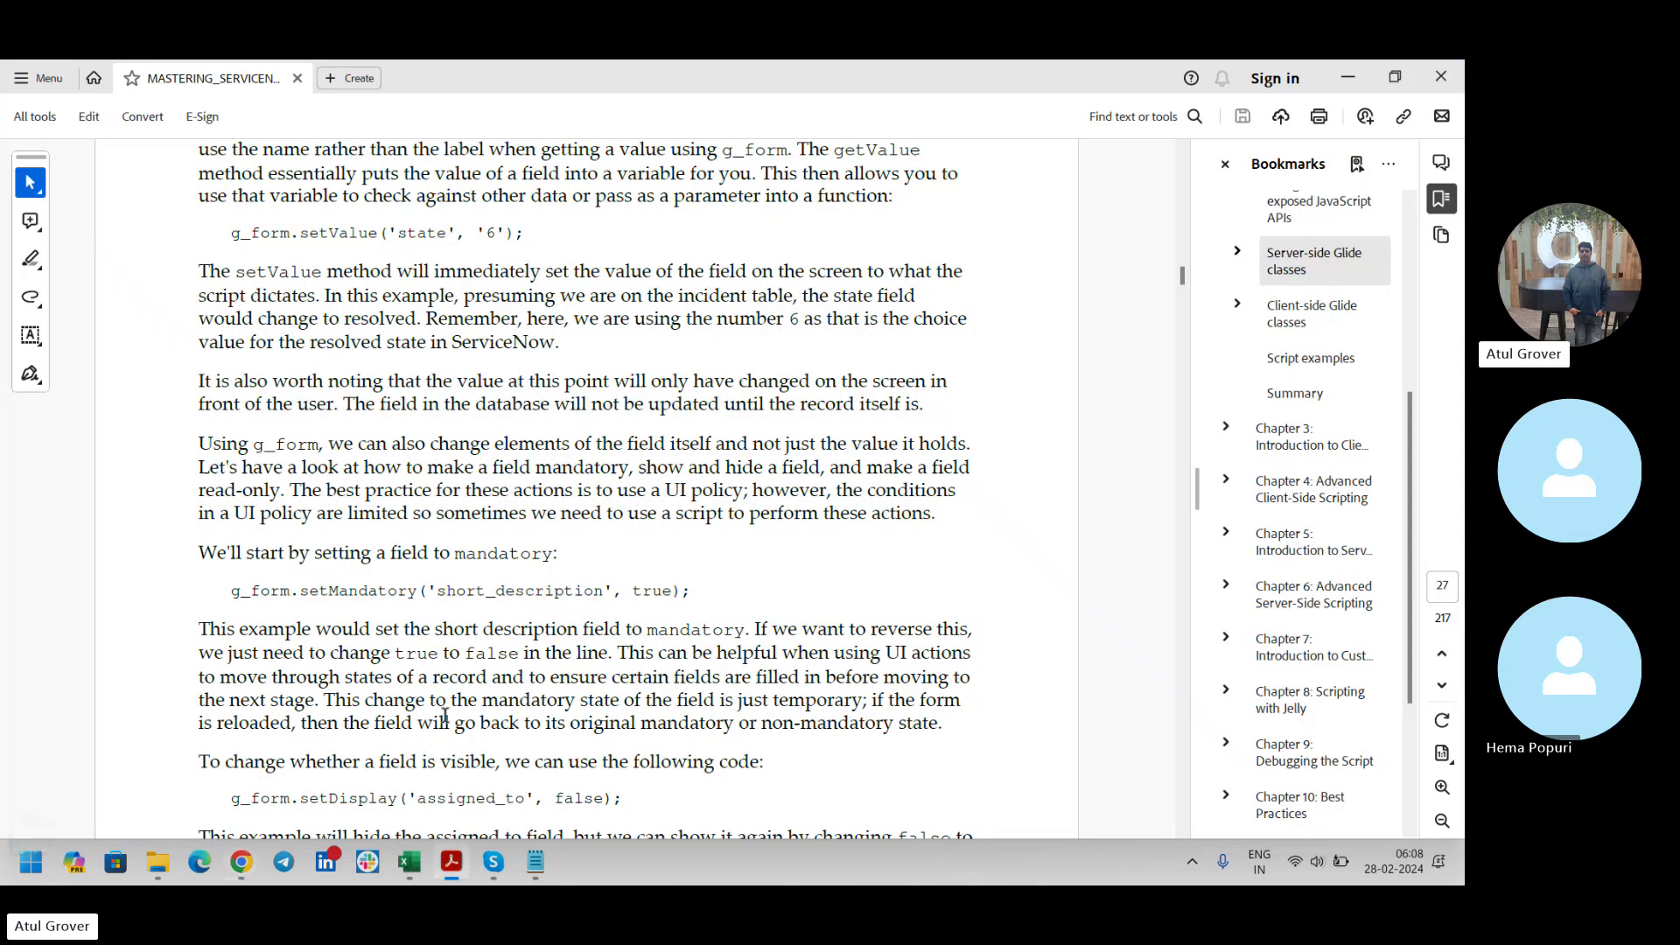
key(alt+Tab)
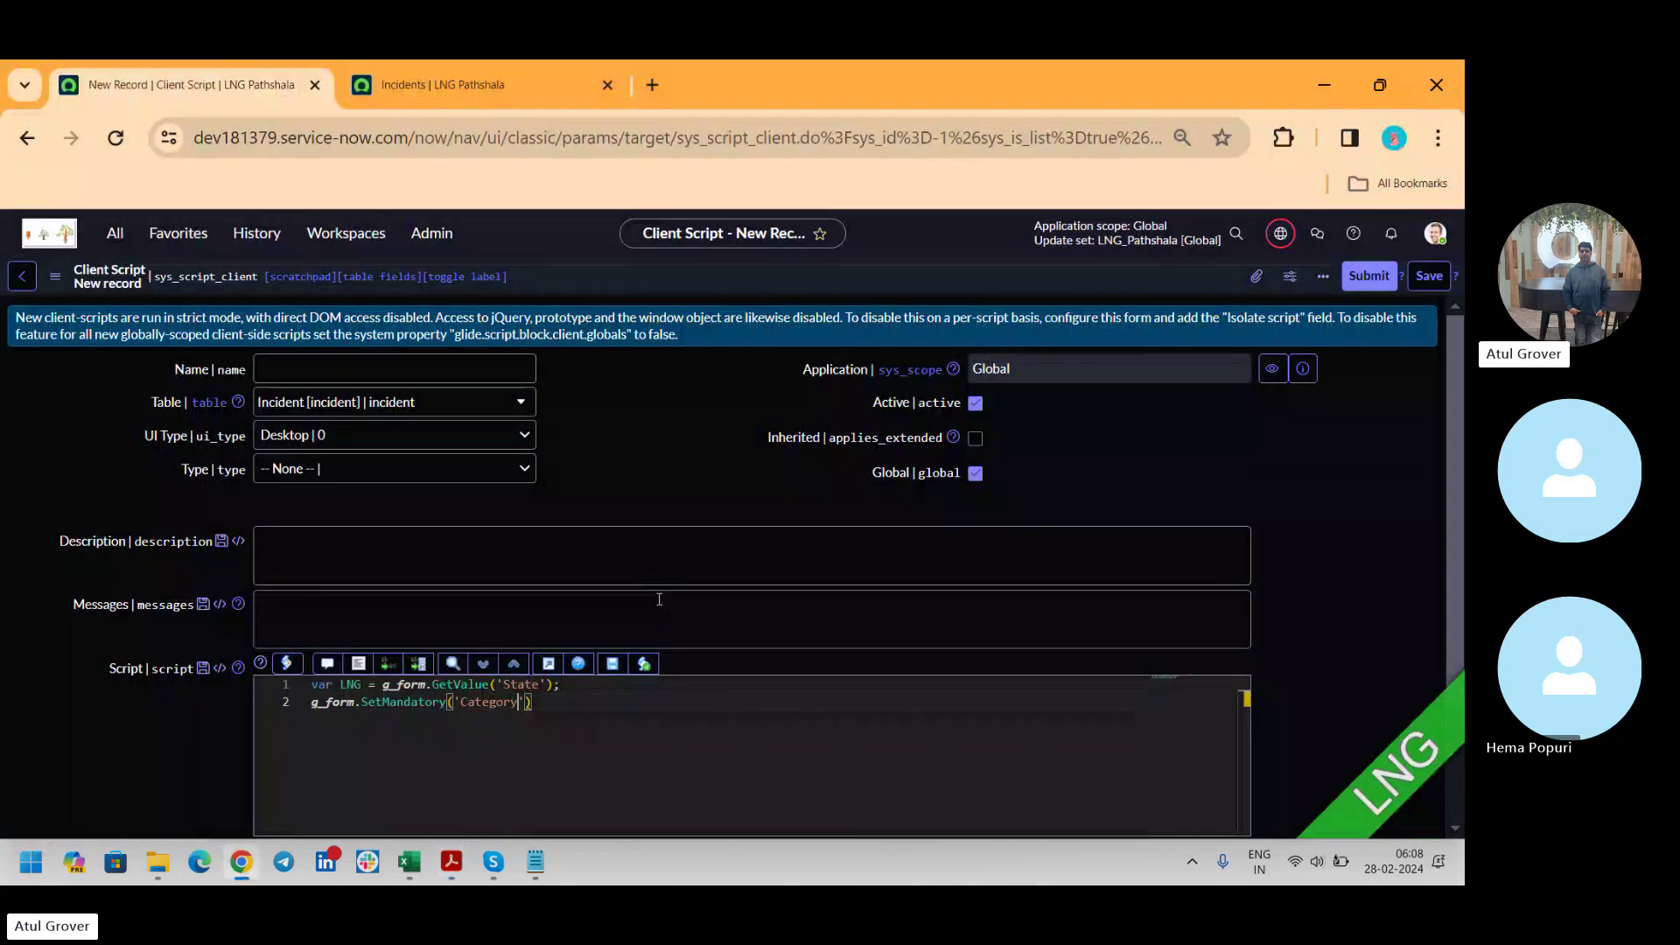
text(,)
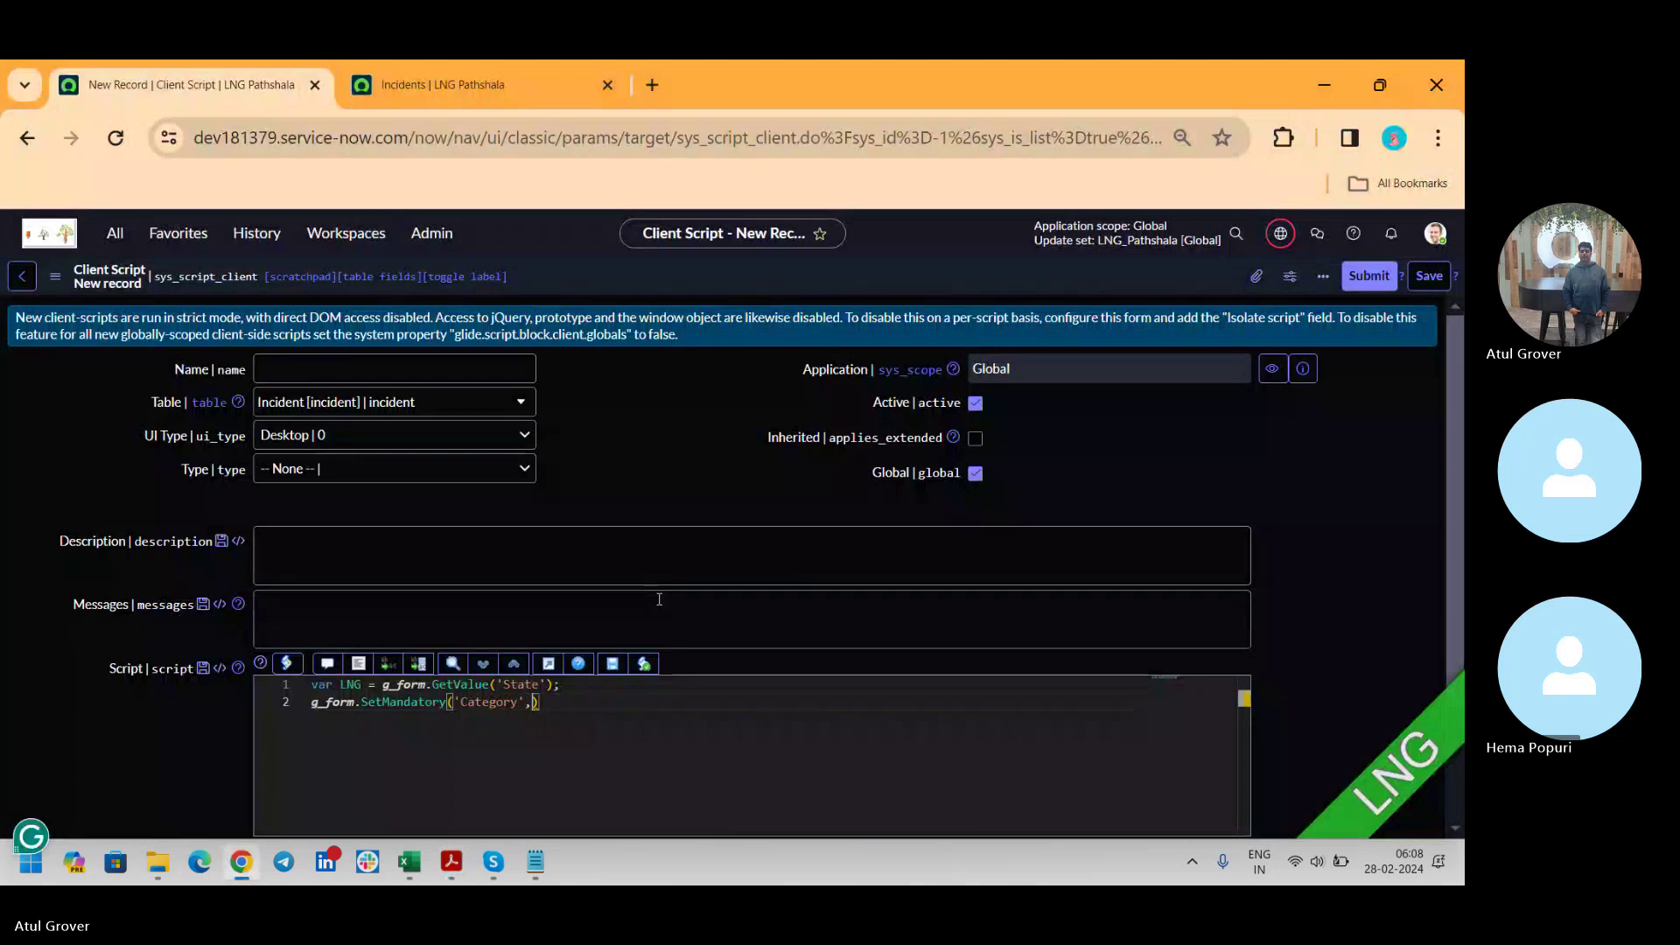
text(true)
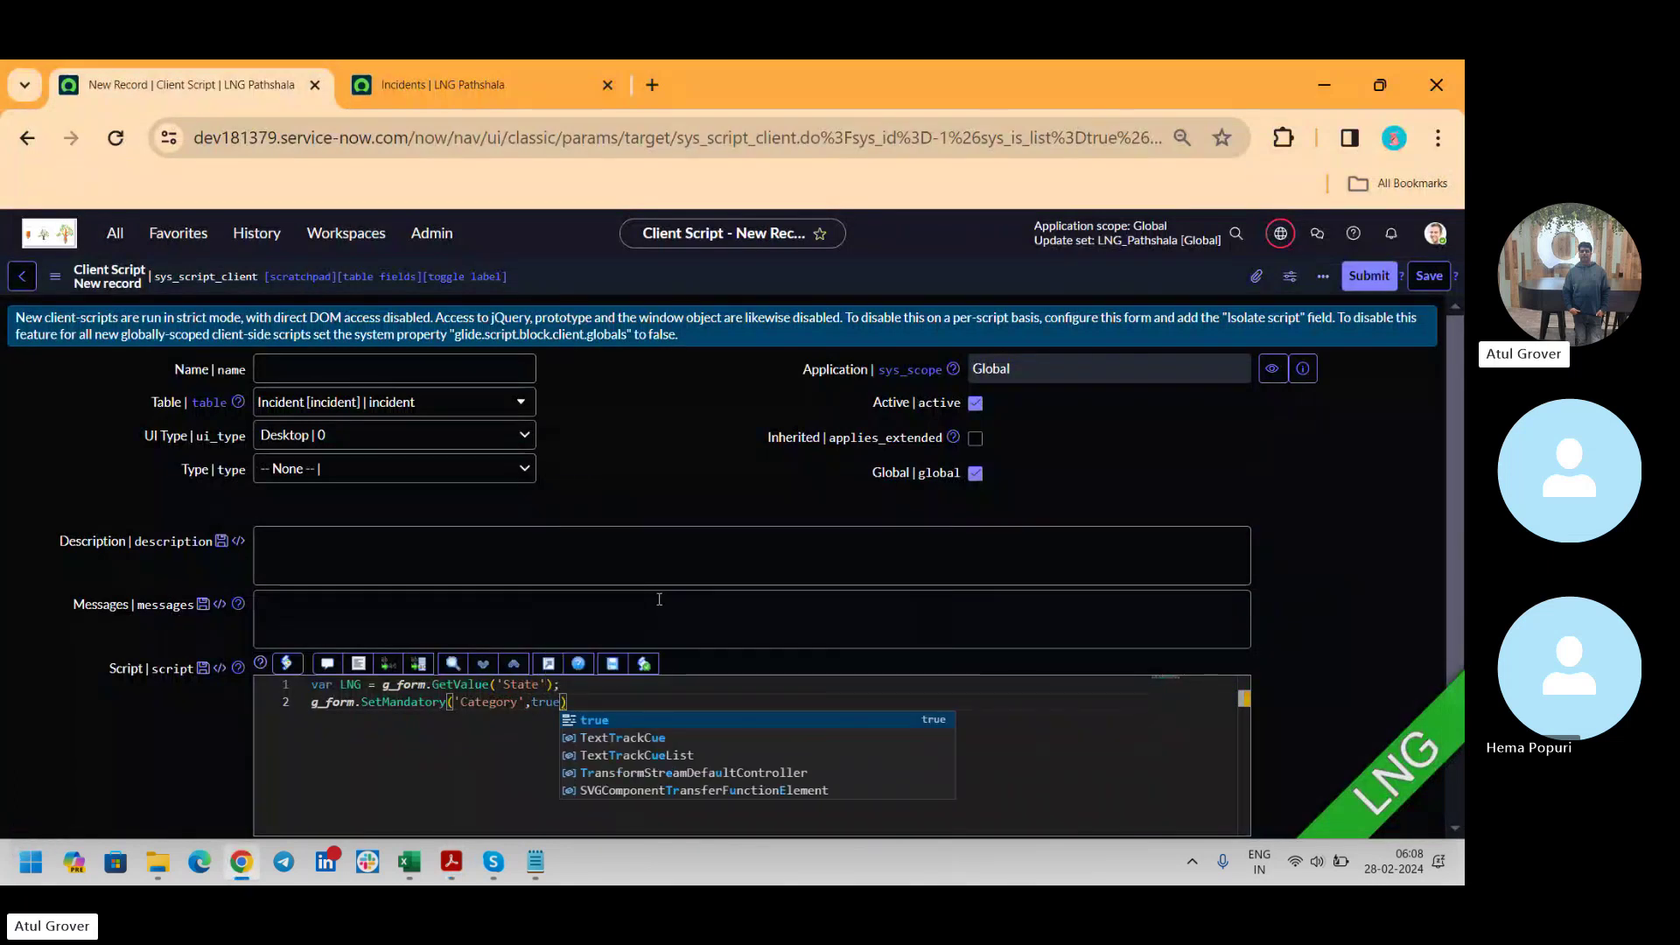
key(Escape)
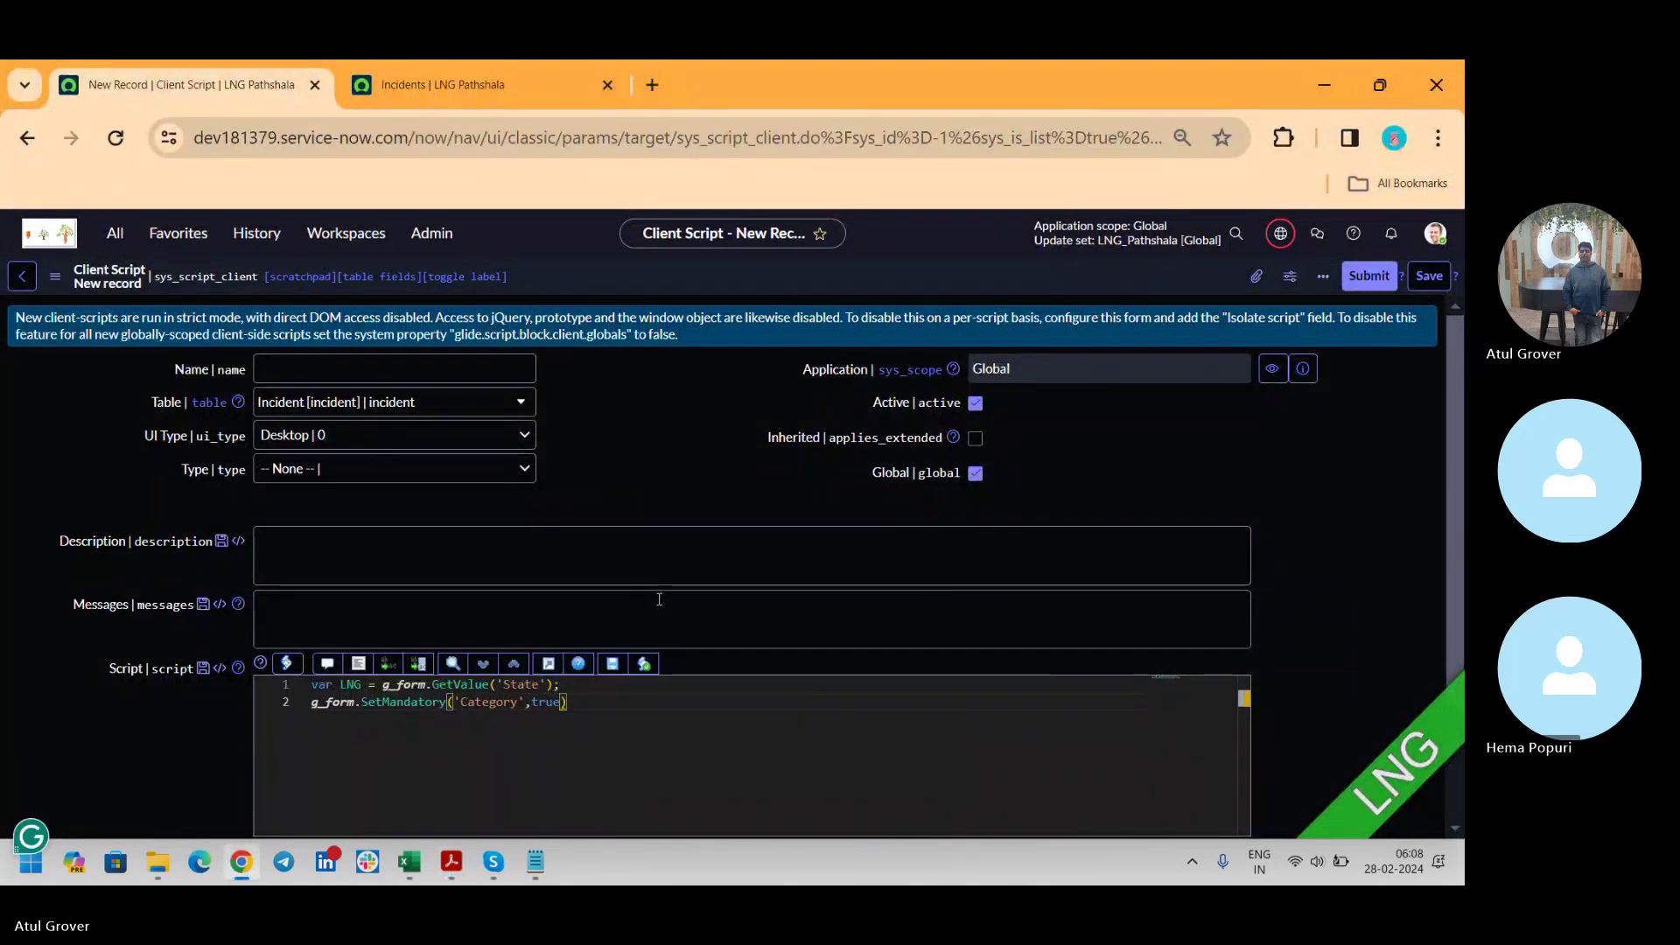
click(626, 680)
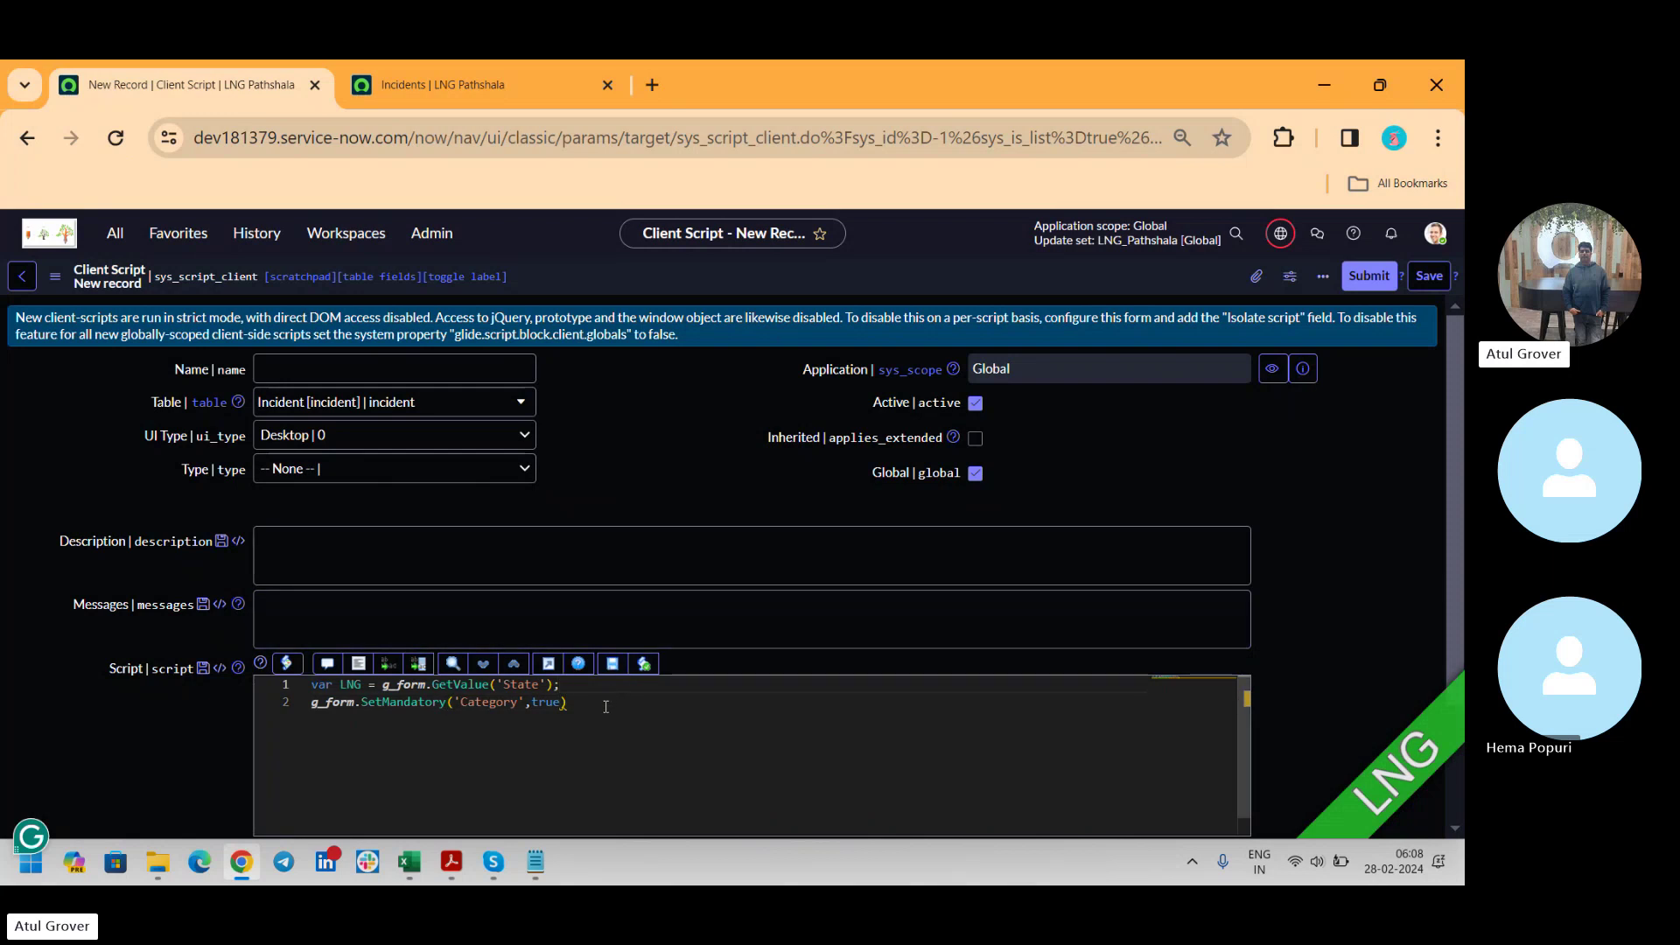
text(;)
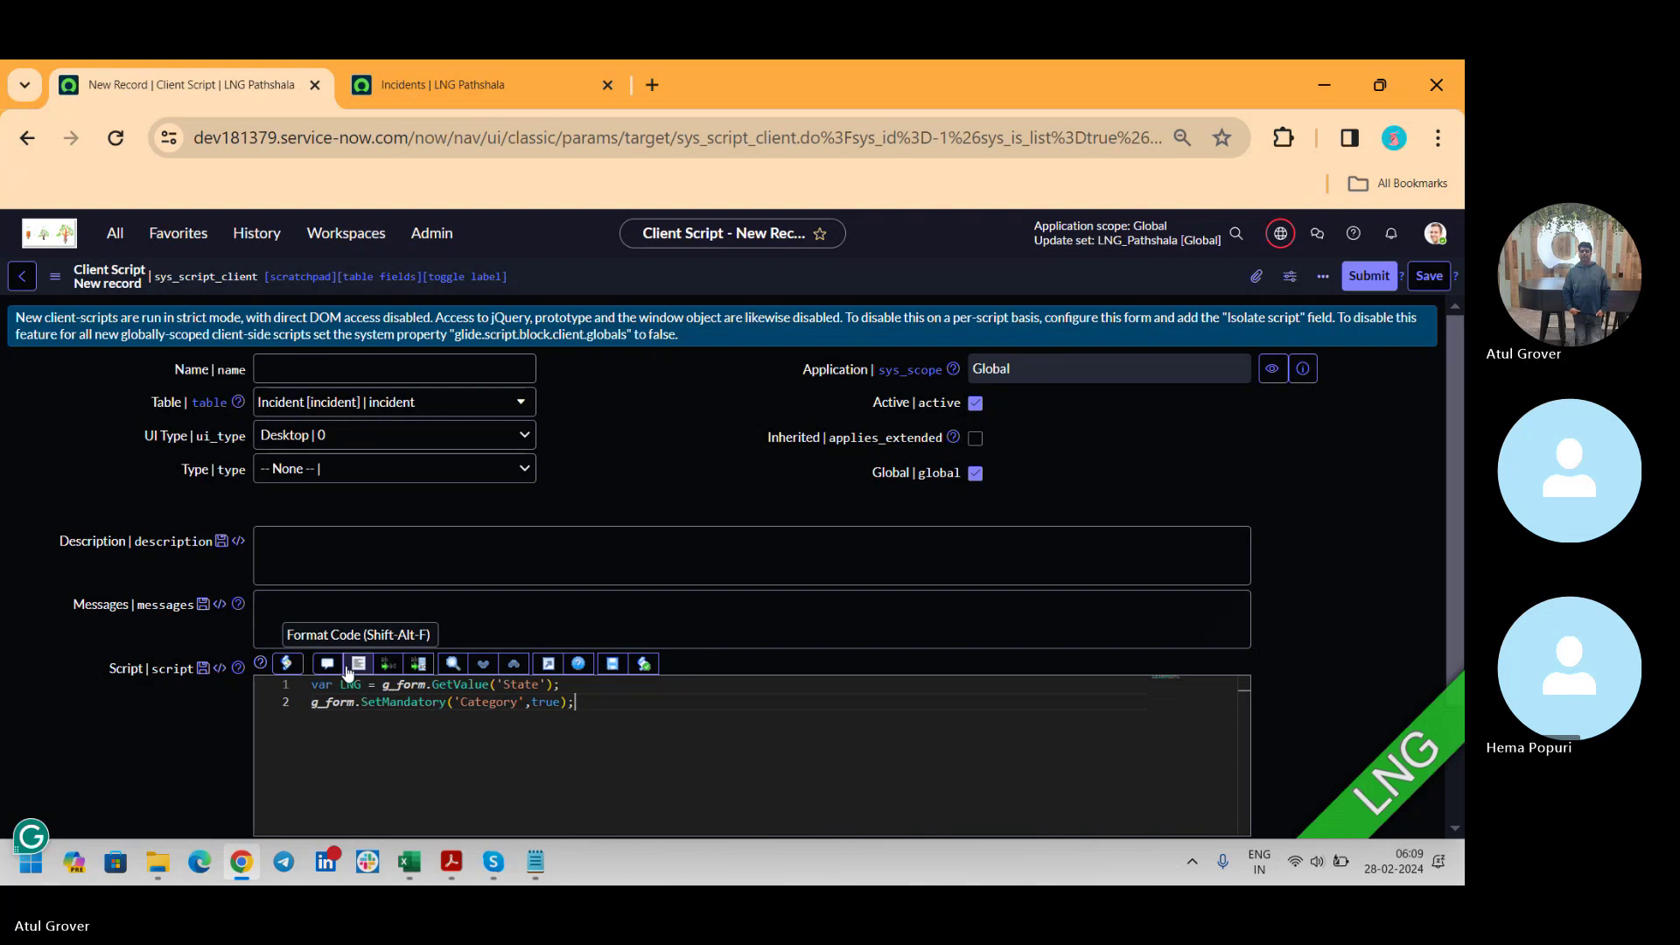
Clear the entire script and set the client script's type to onChange.
key(ctrl+a)
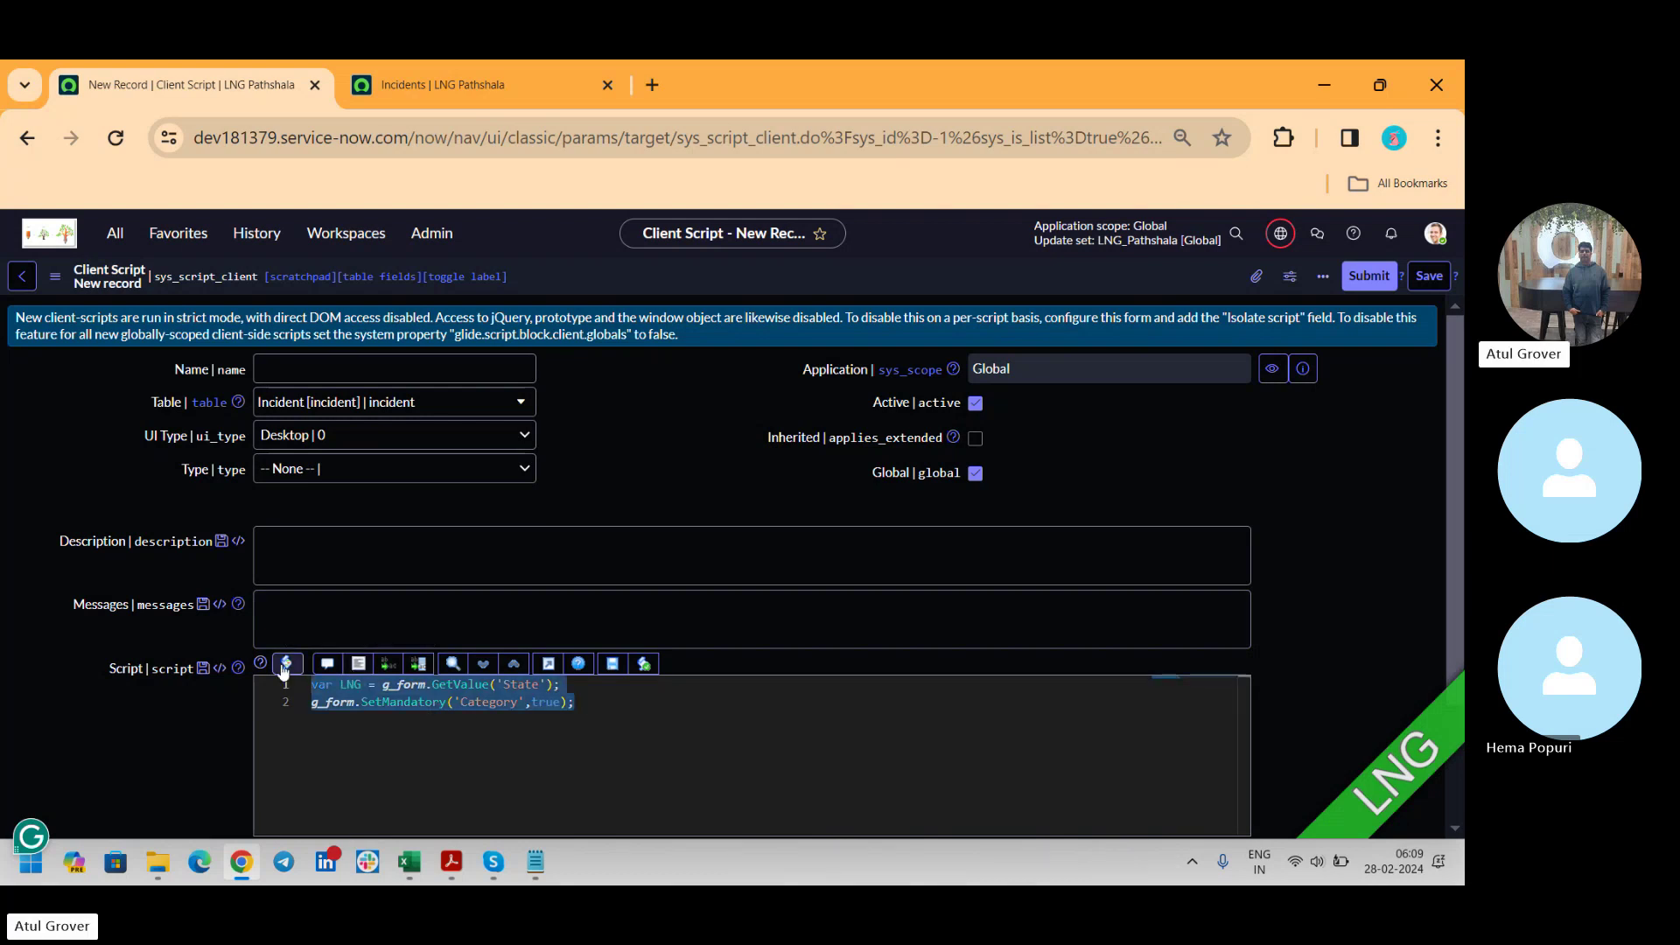
key(BackSpace)
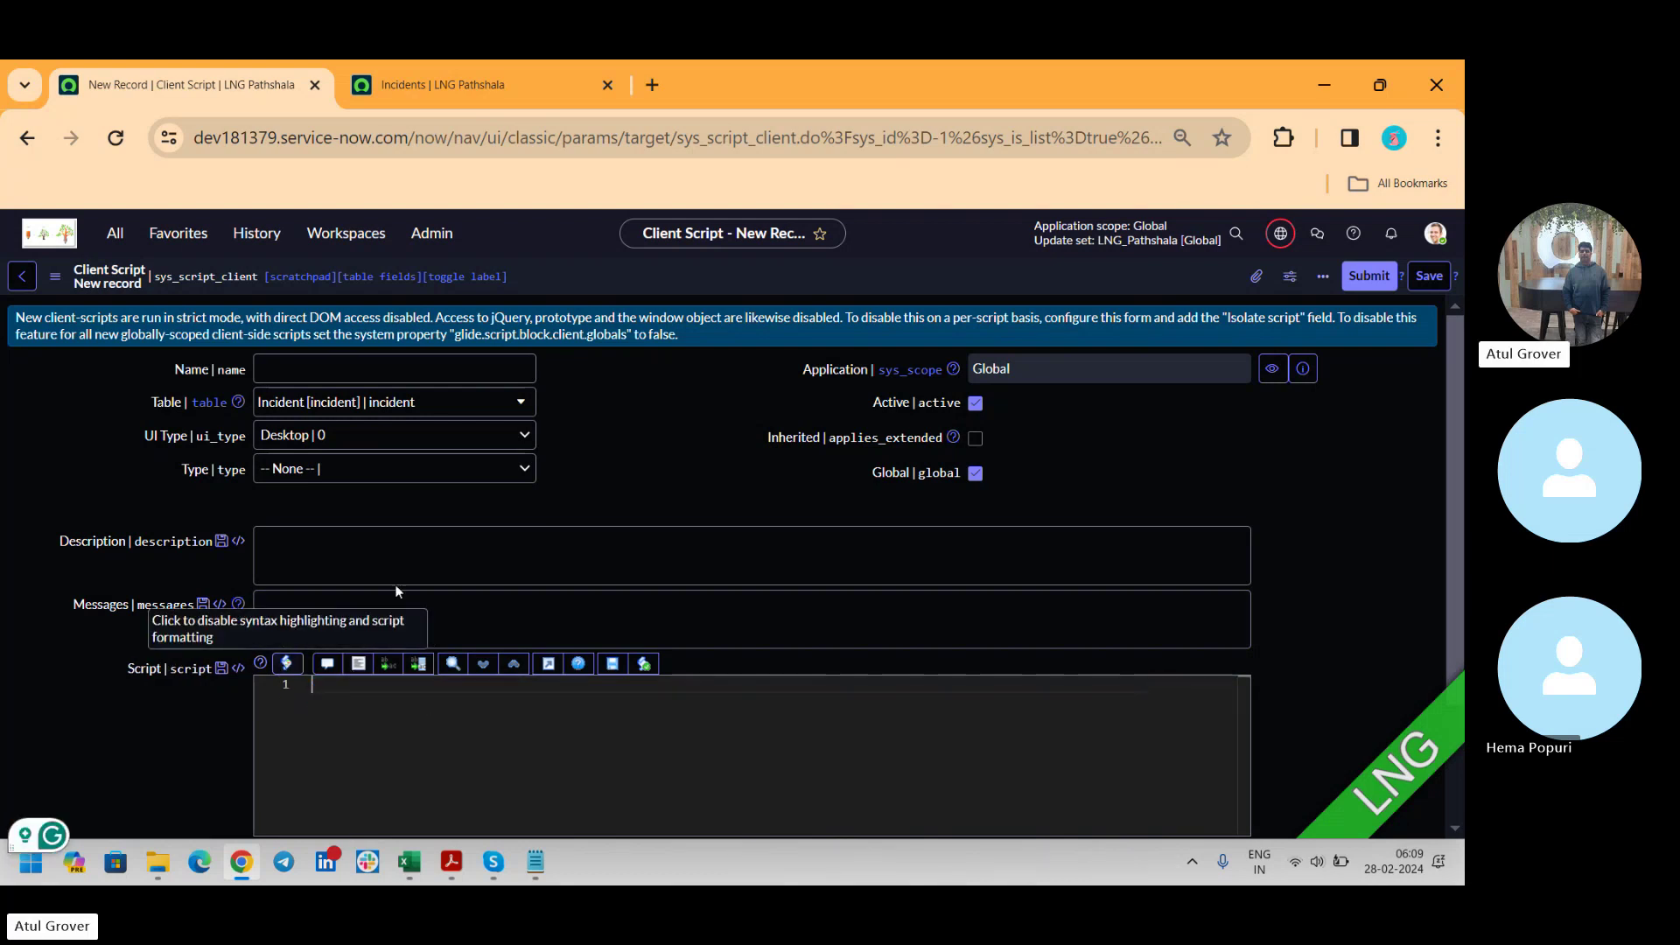
click(323, 472)
click(317, 529)
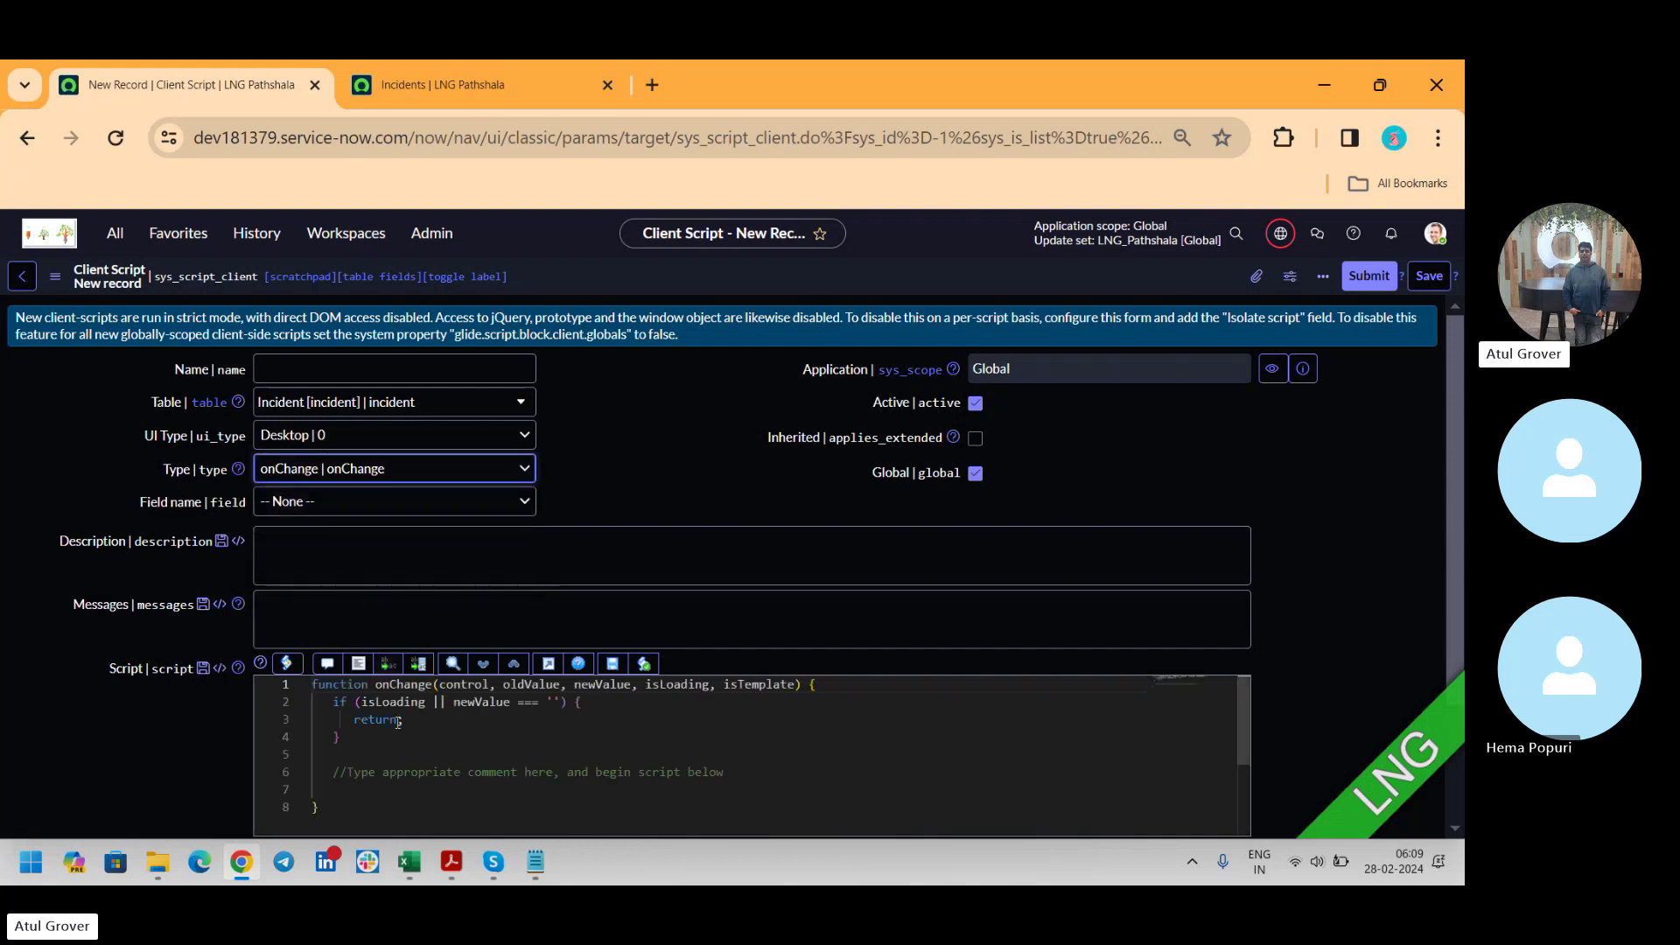
Try adding a declaration of variable LNG from g_form inside the if block of the onChange function, above the return statement.
click(422, 731)
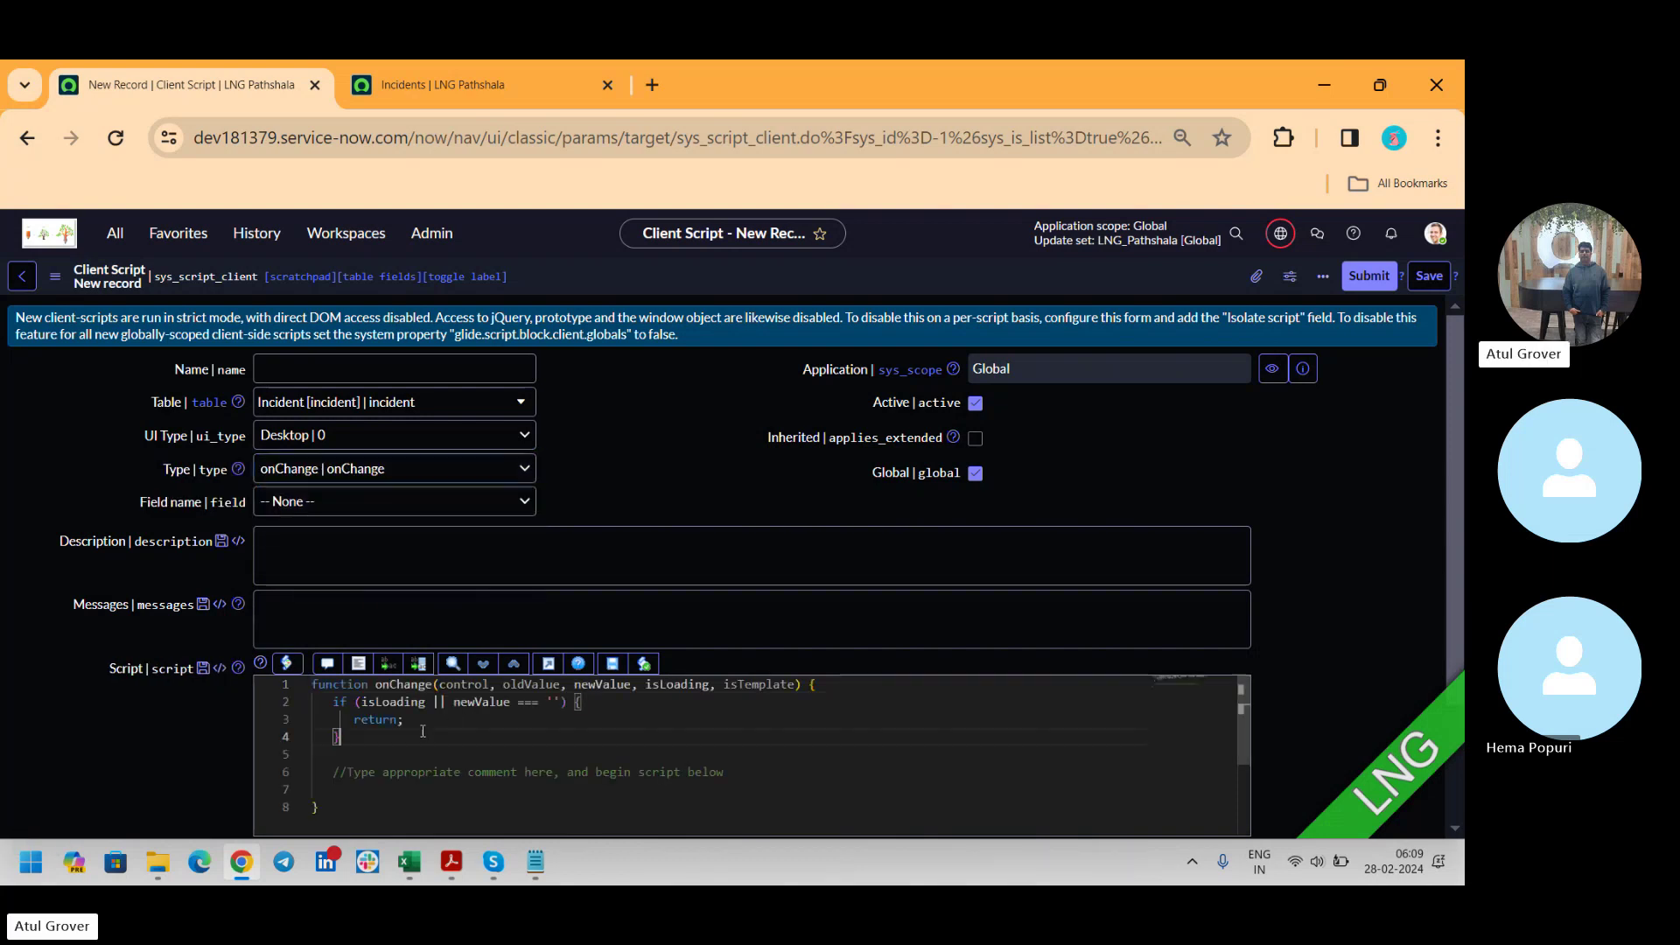
click(632, 700)
key(Return)
key(Return)
key(Return)
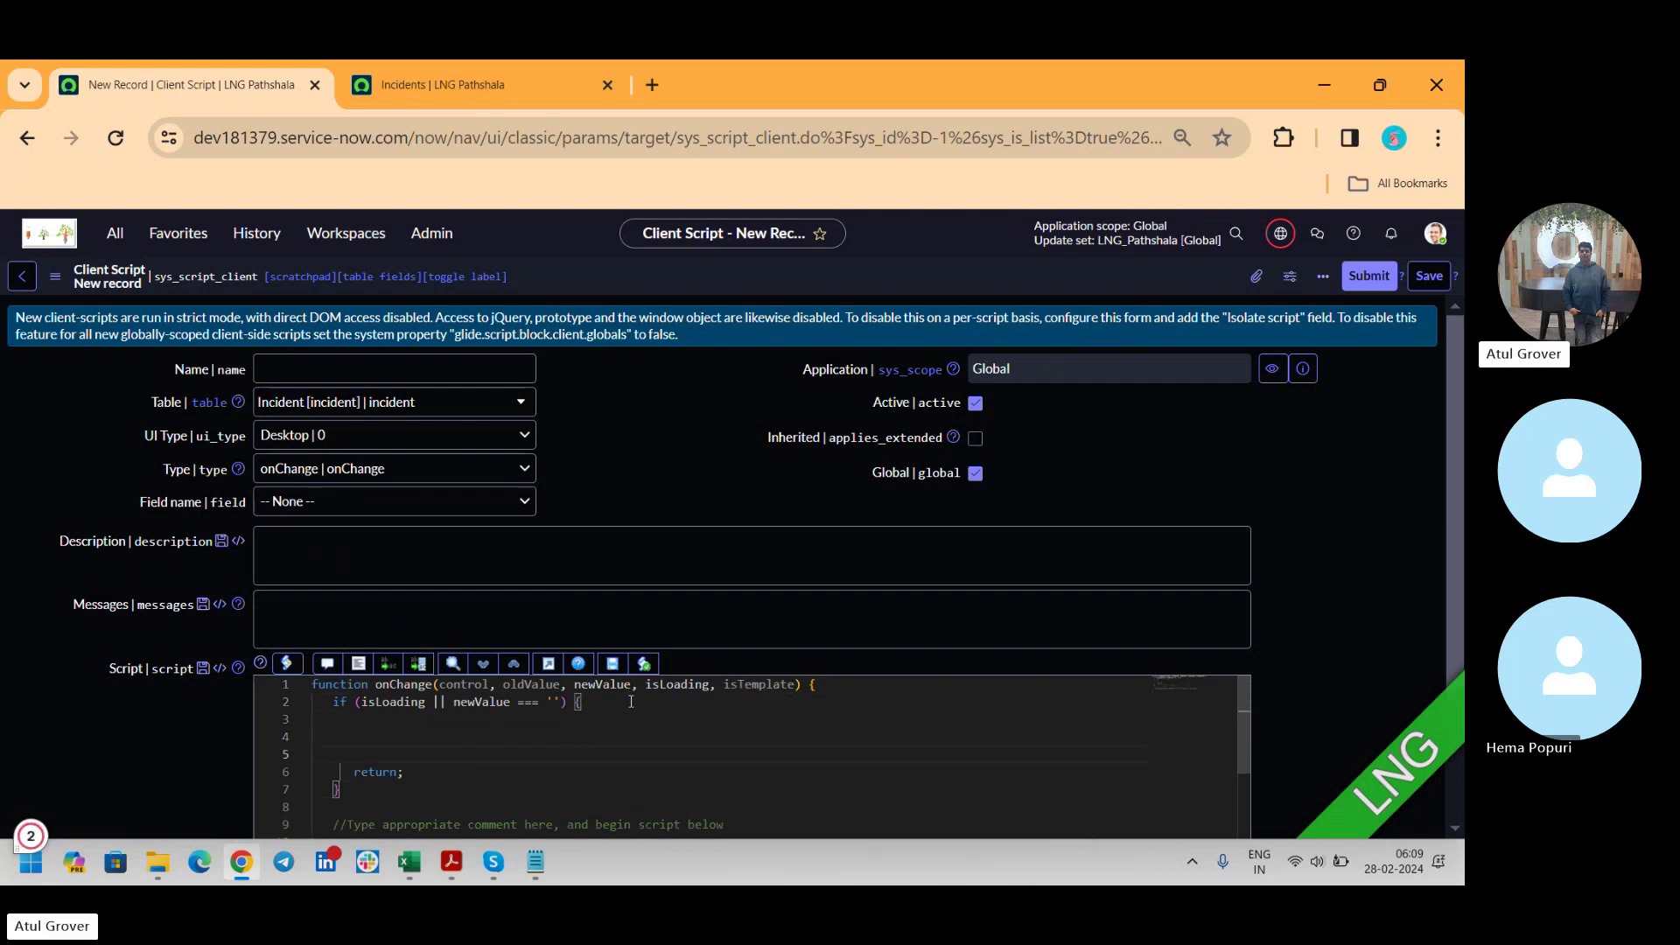
text(var )
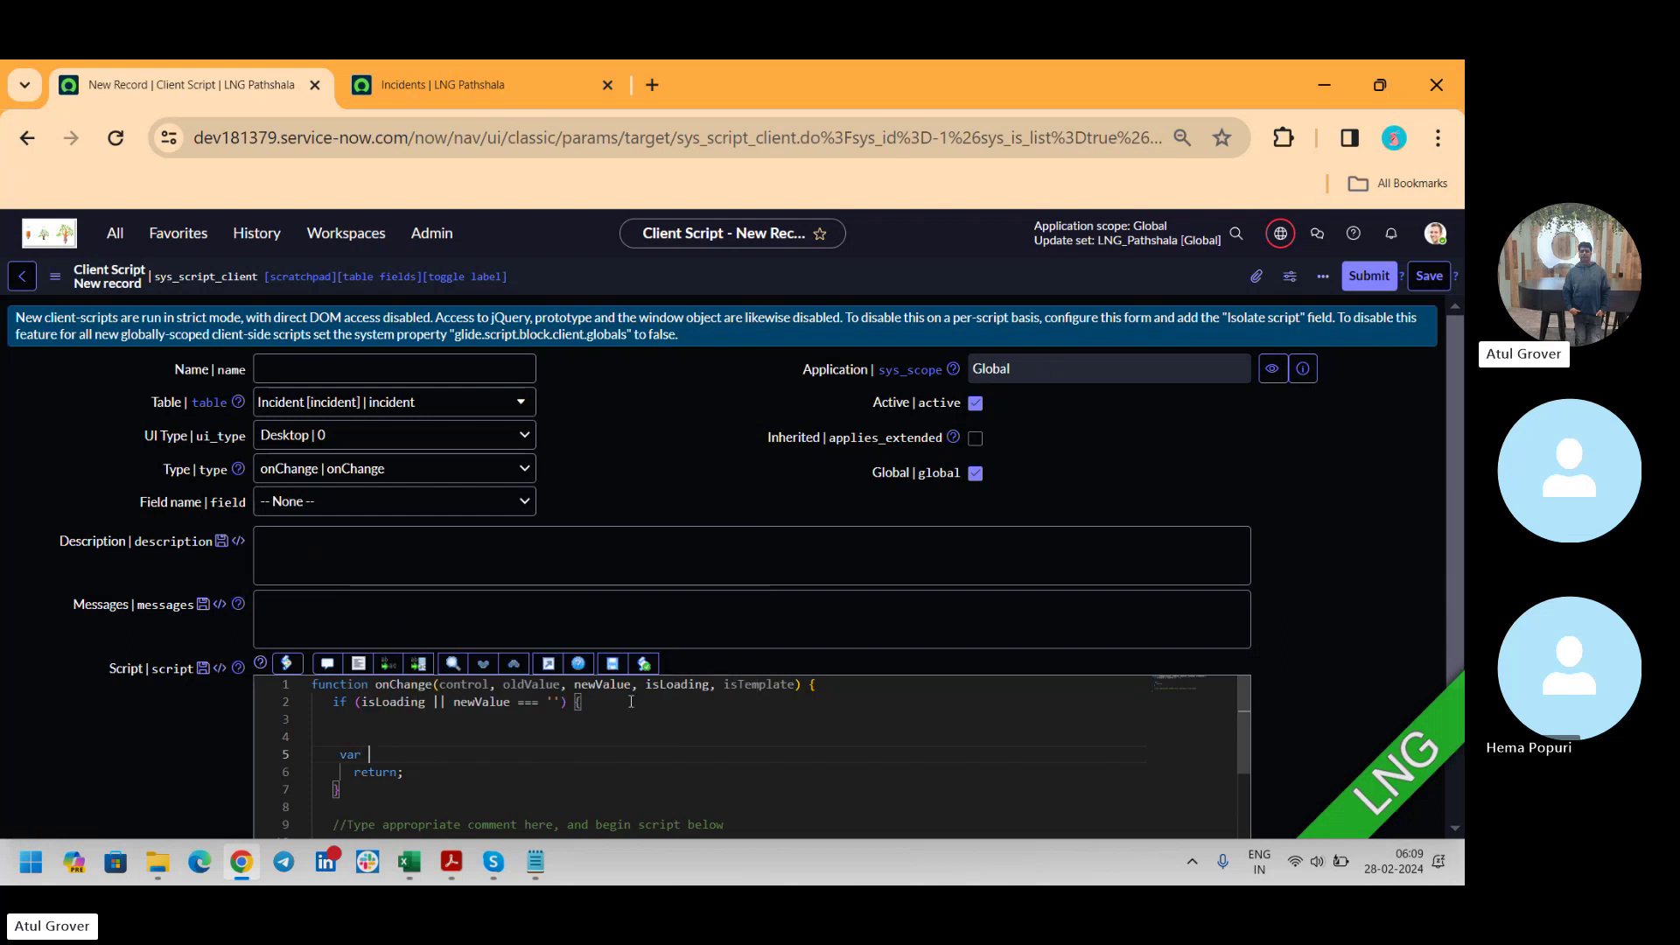
text(LNG)
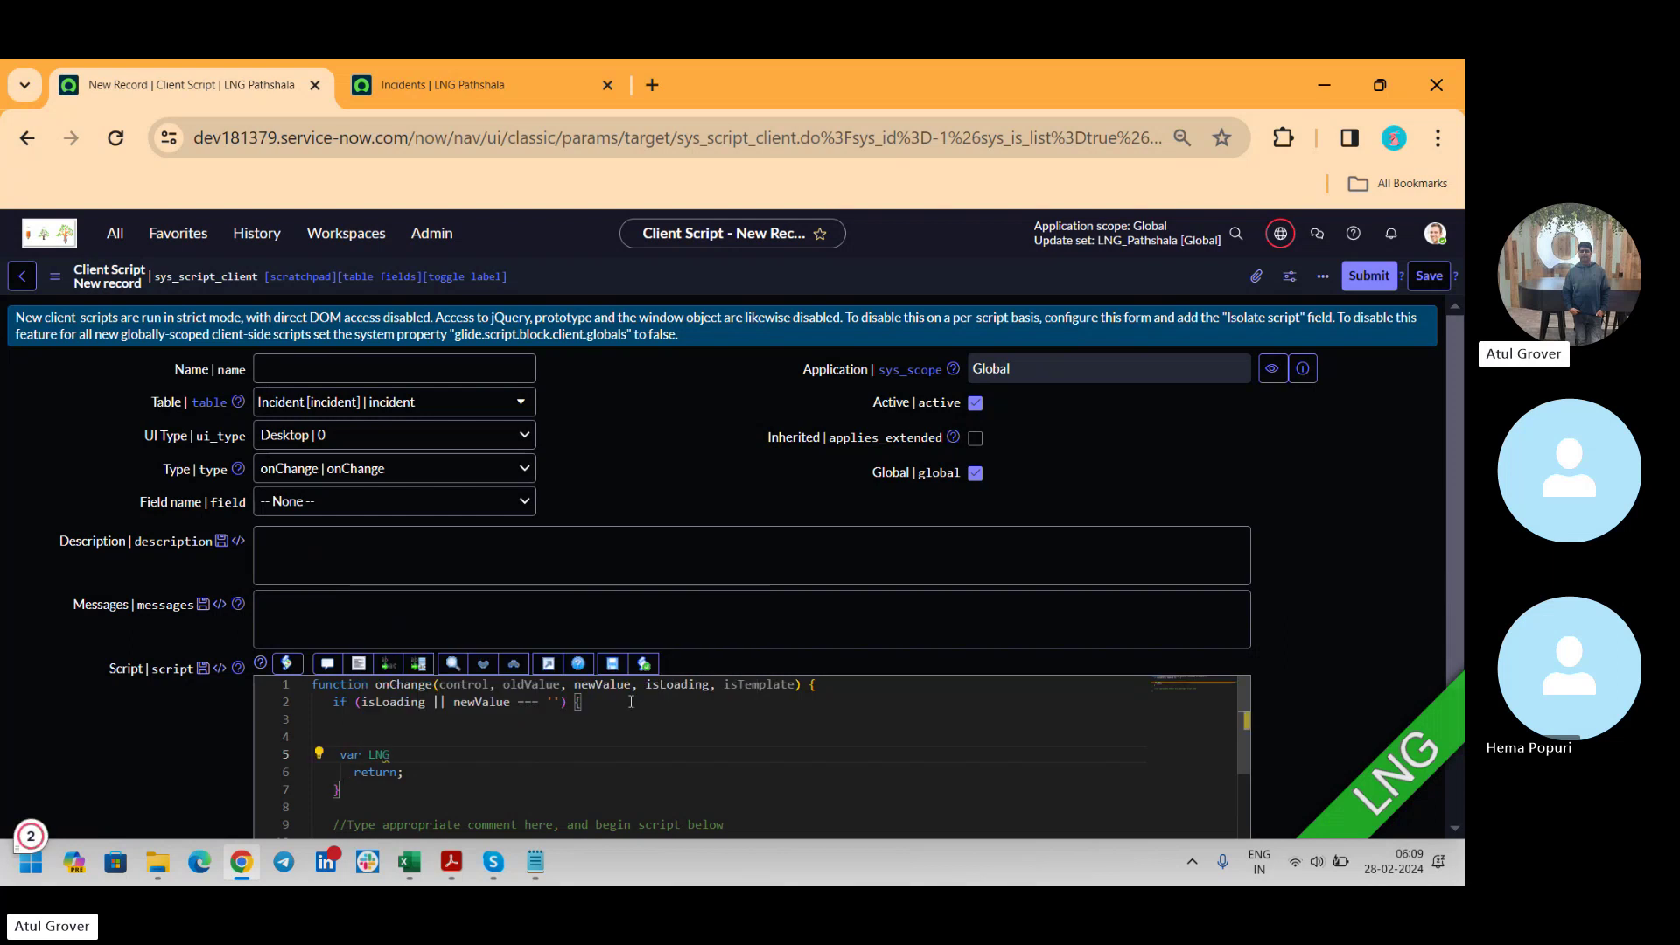
text(= g)
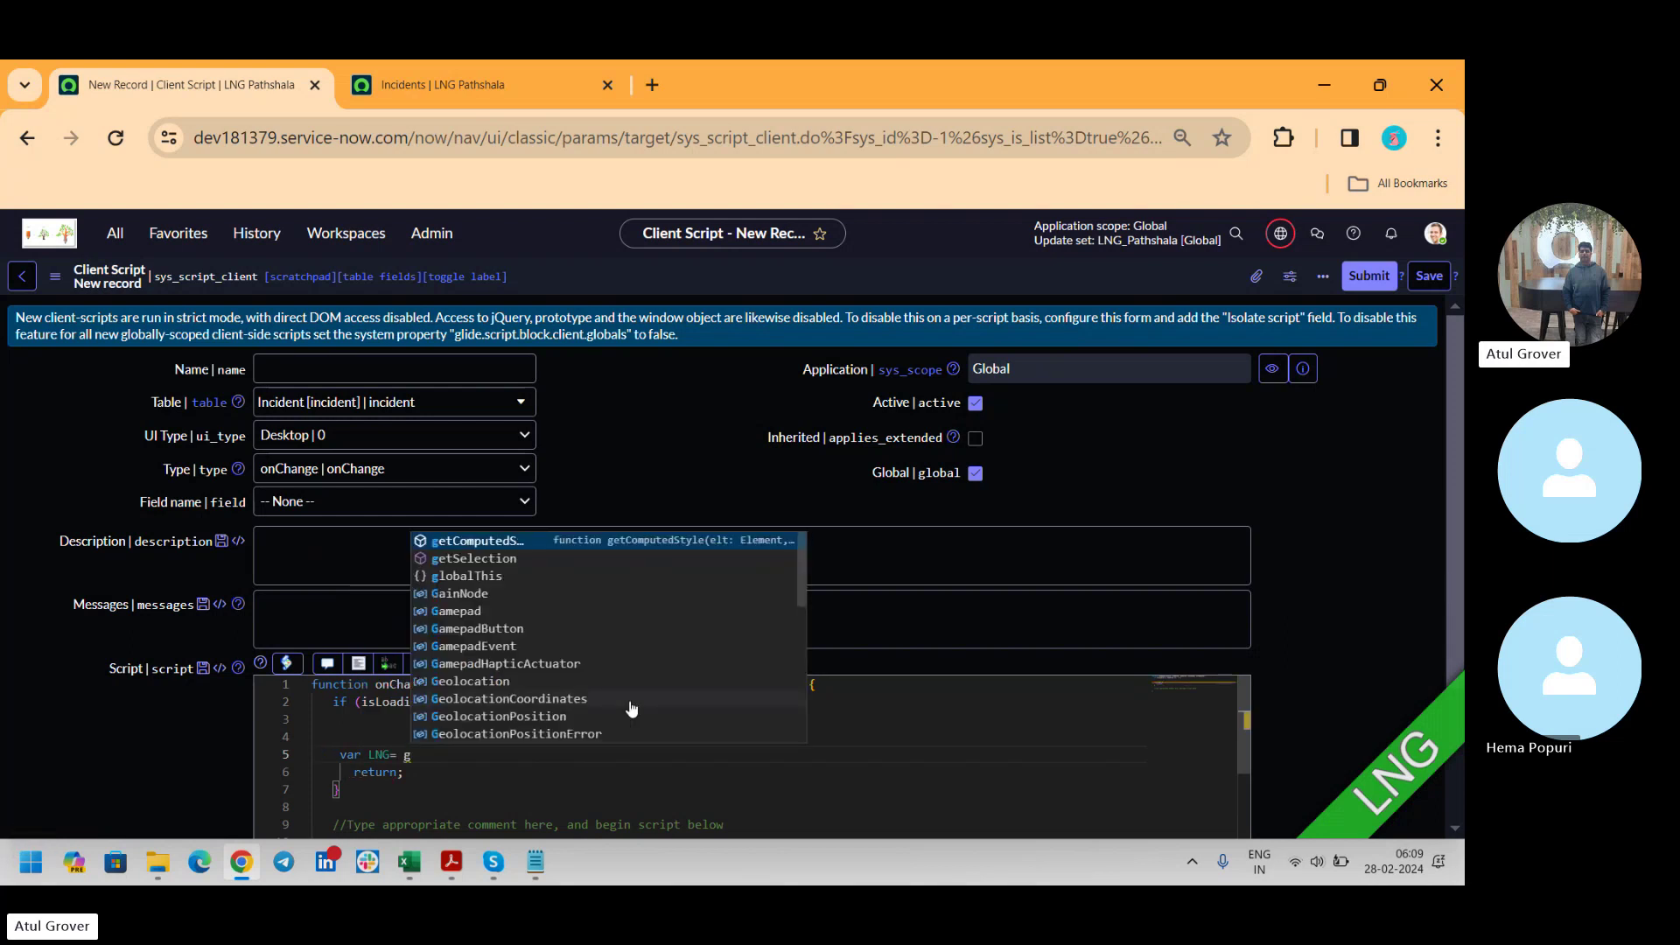
key(Escape)
text(_form)
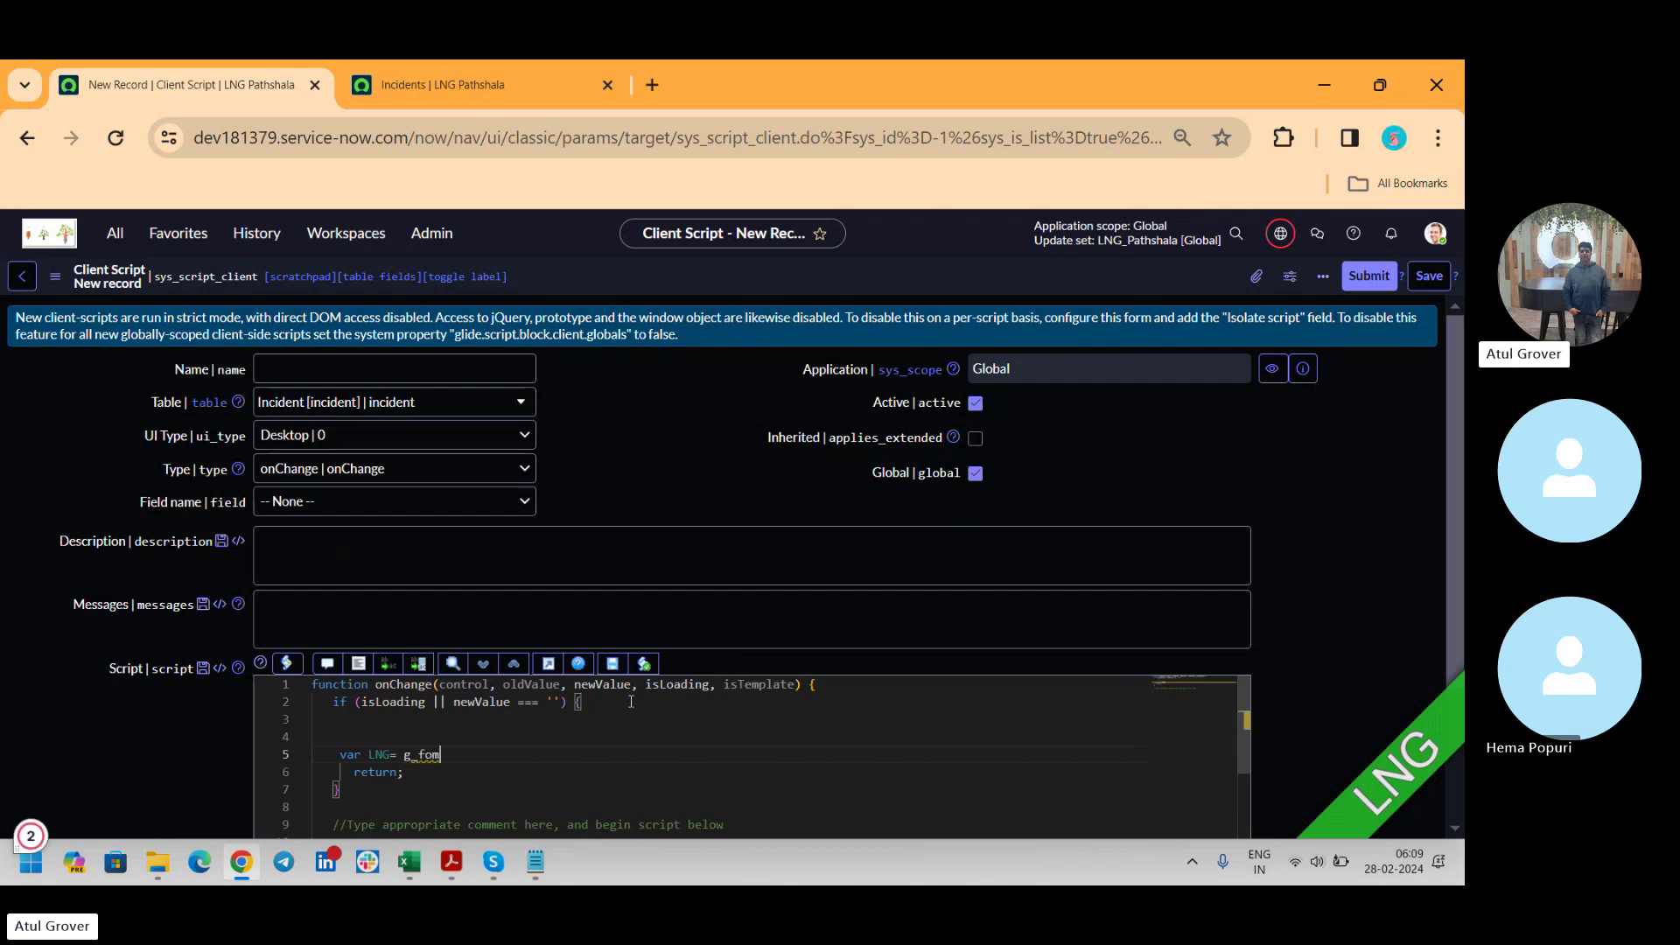
text(.)
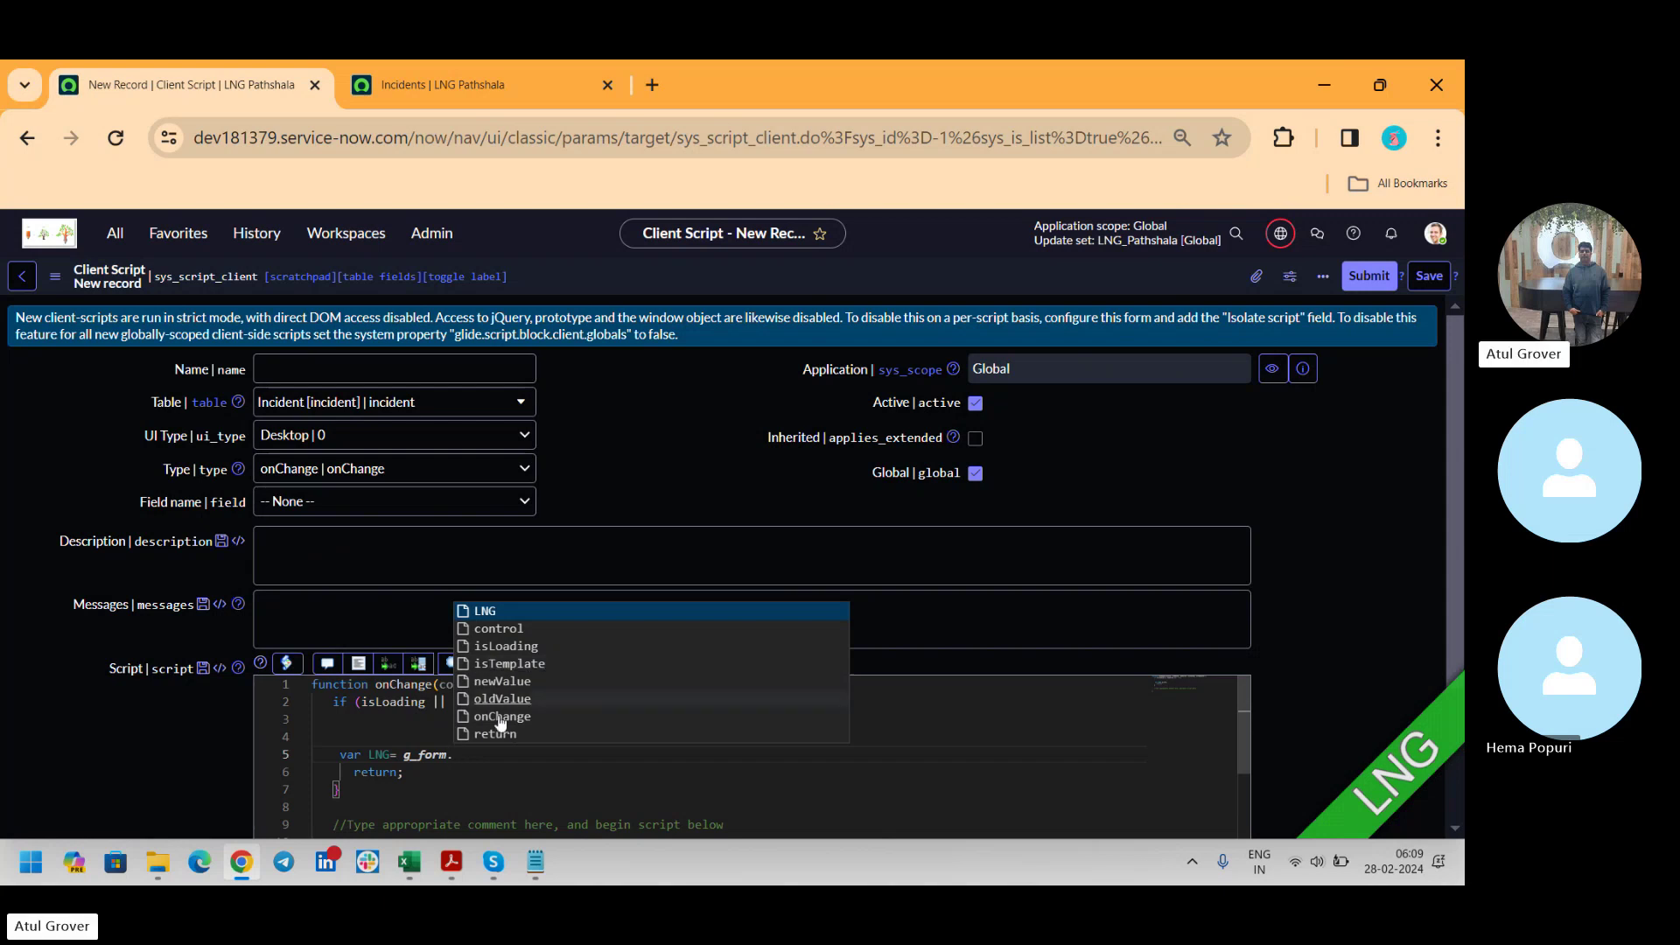
Replace the whole onChange script with var LNG = g_form.GetValue('State'); and g_form.SetMandatory('Category',true); on two lines.
key(Escape)
key(ctrl+a)
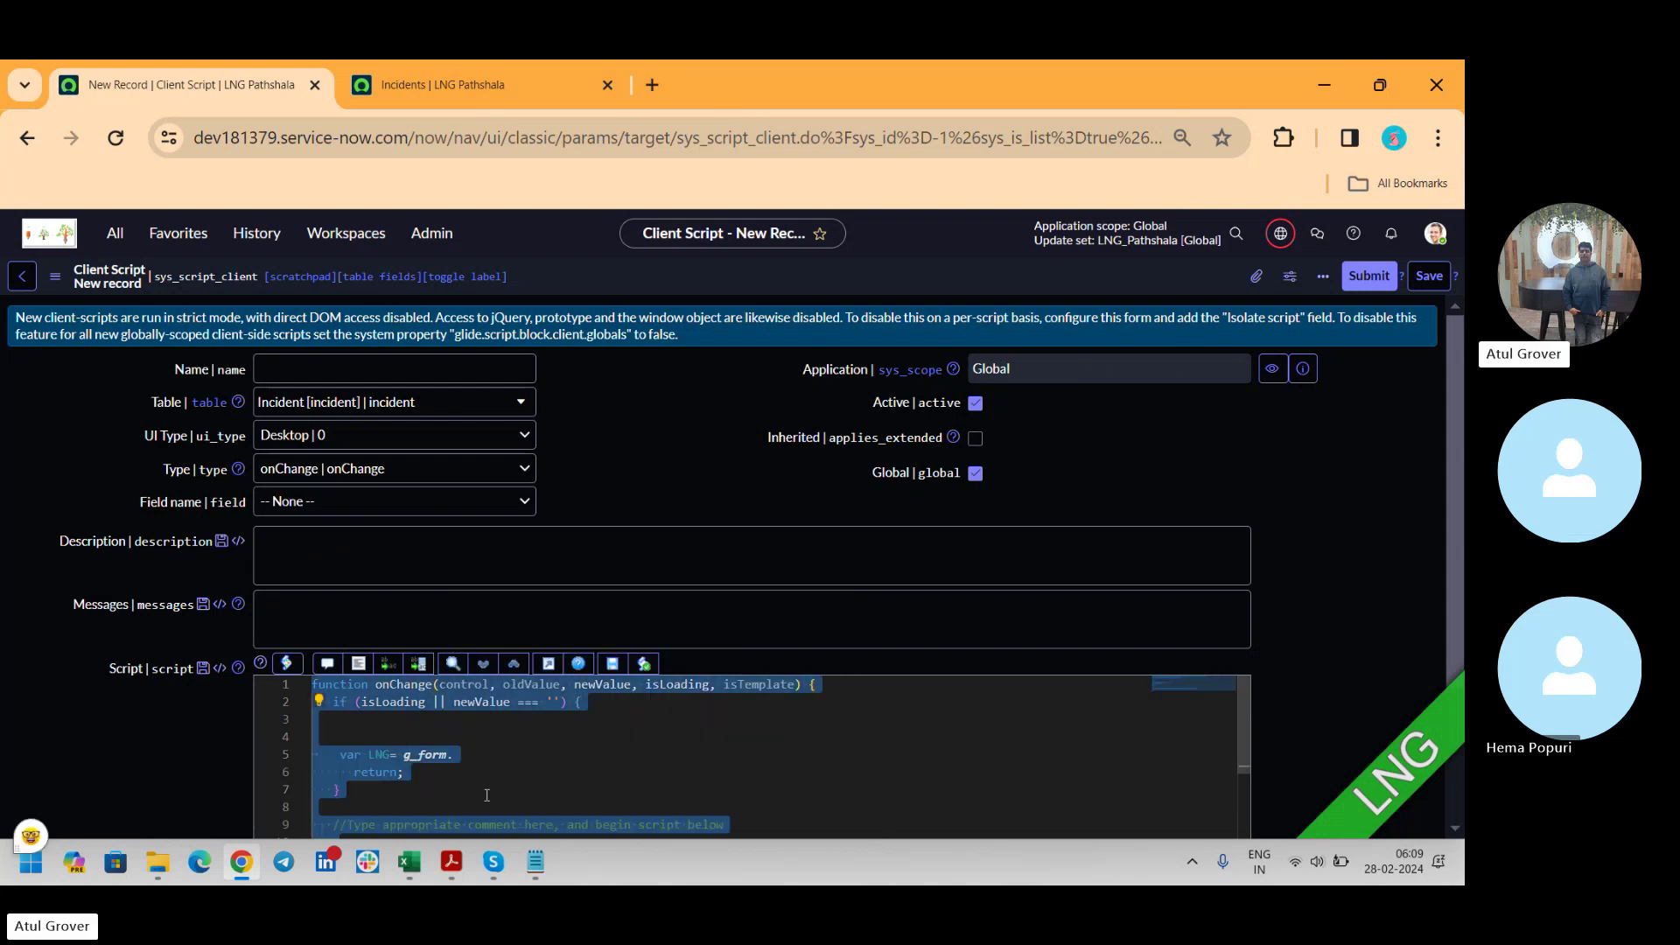
text(var LNG = g_form.GetValue('State'); g_form.SetMandatory('Category',true);)
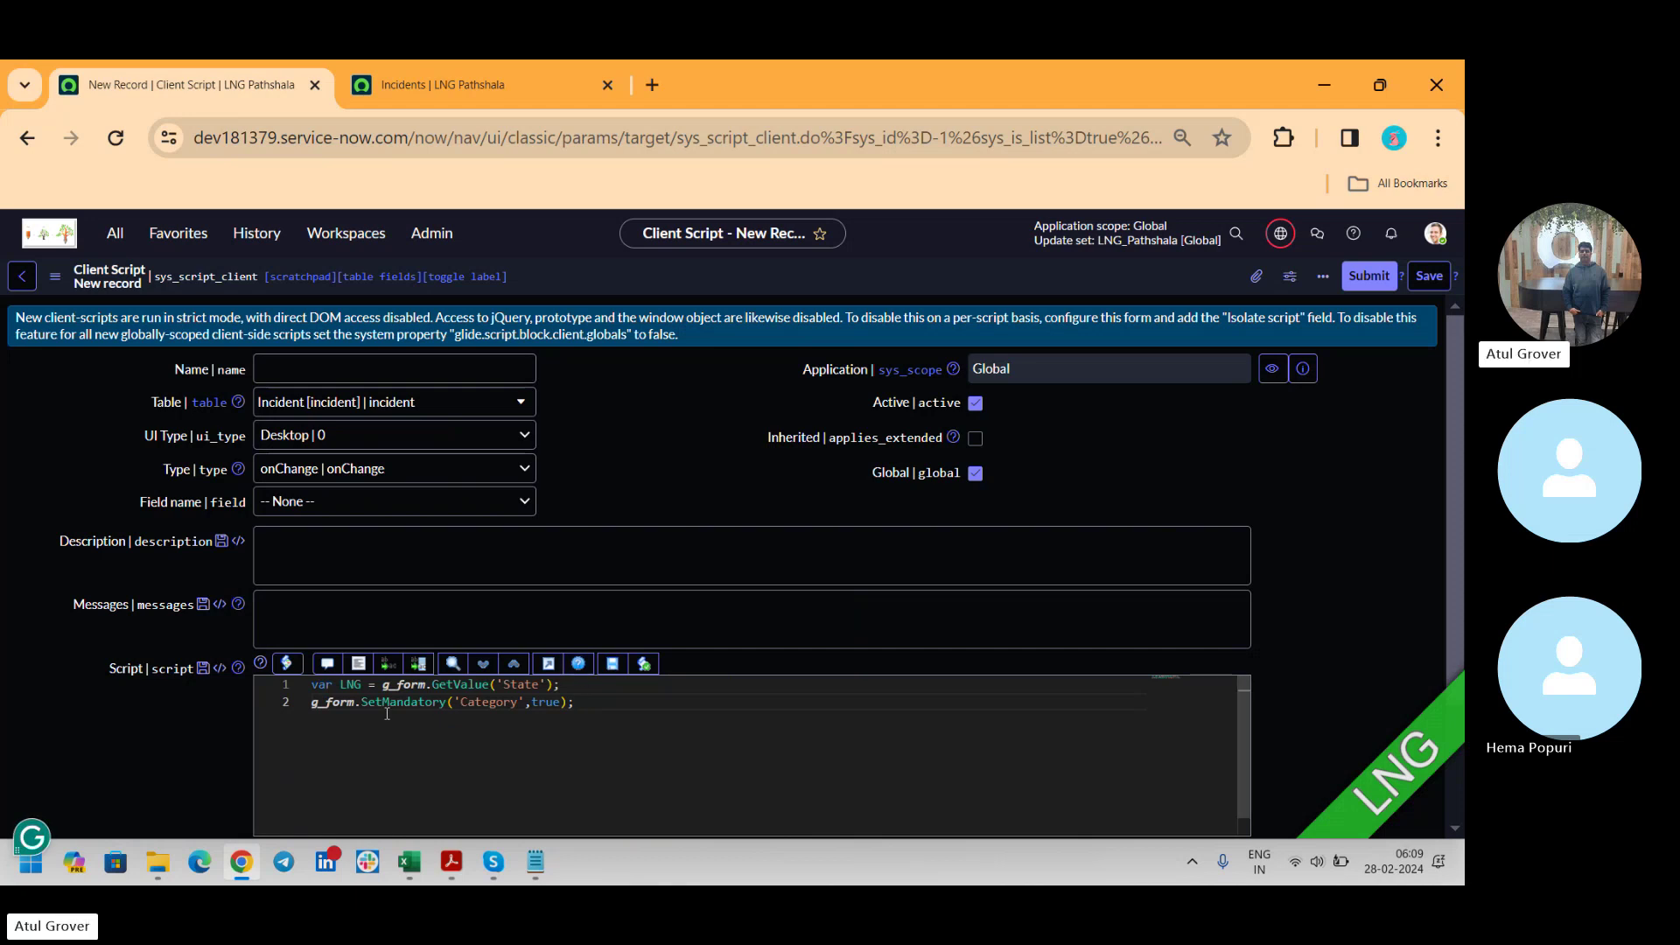
Switch to the ServiceNow book PDF and read the g_form methods from setMandatory through isNewRecord, ending at the GlideUser heading.
key(alt+Tab)
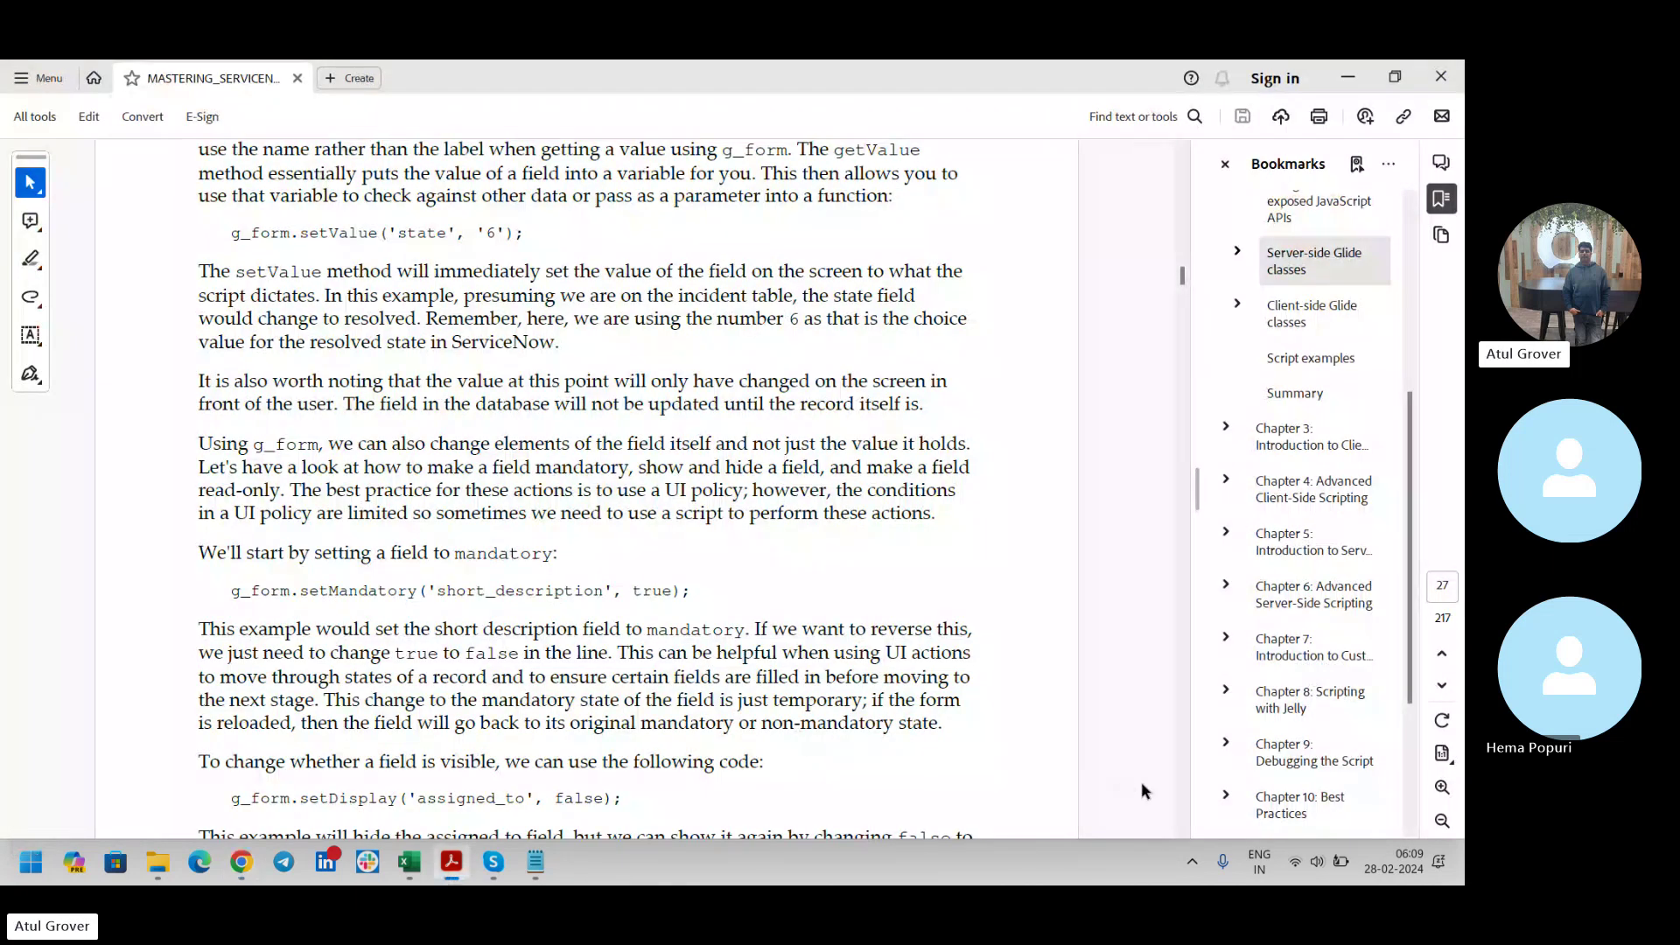
key(alt+Tab)
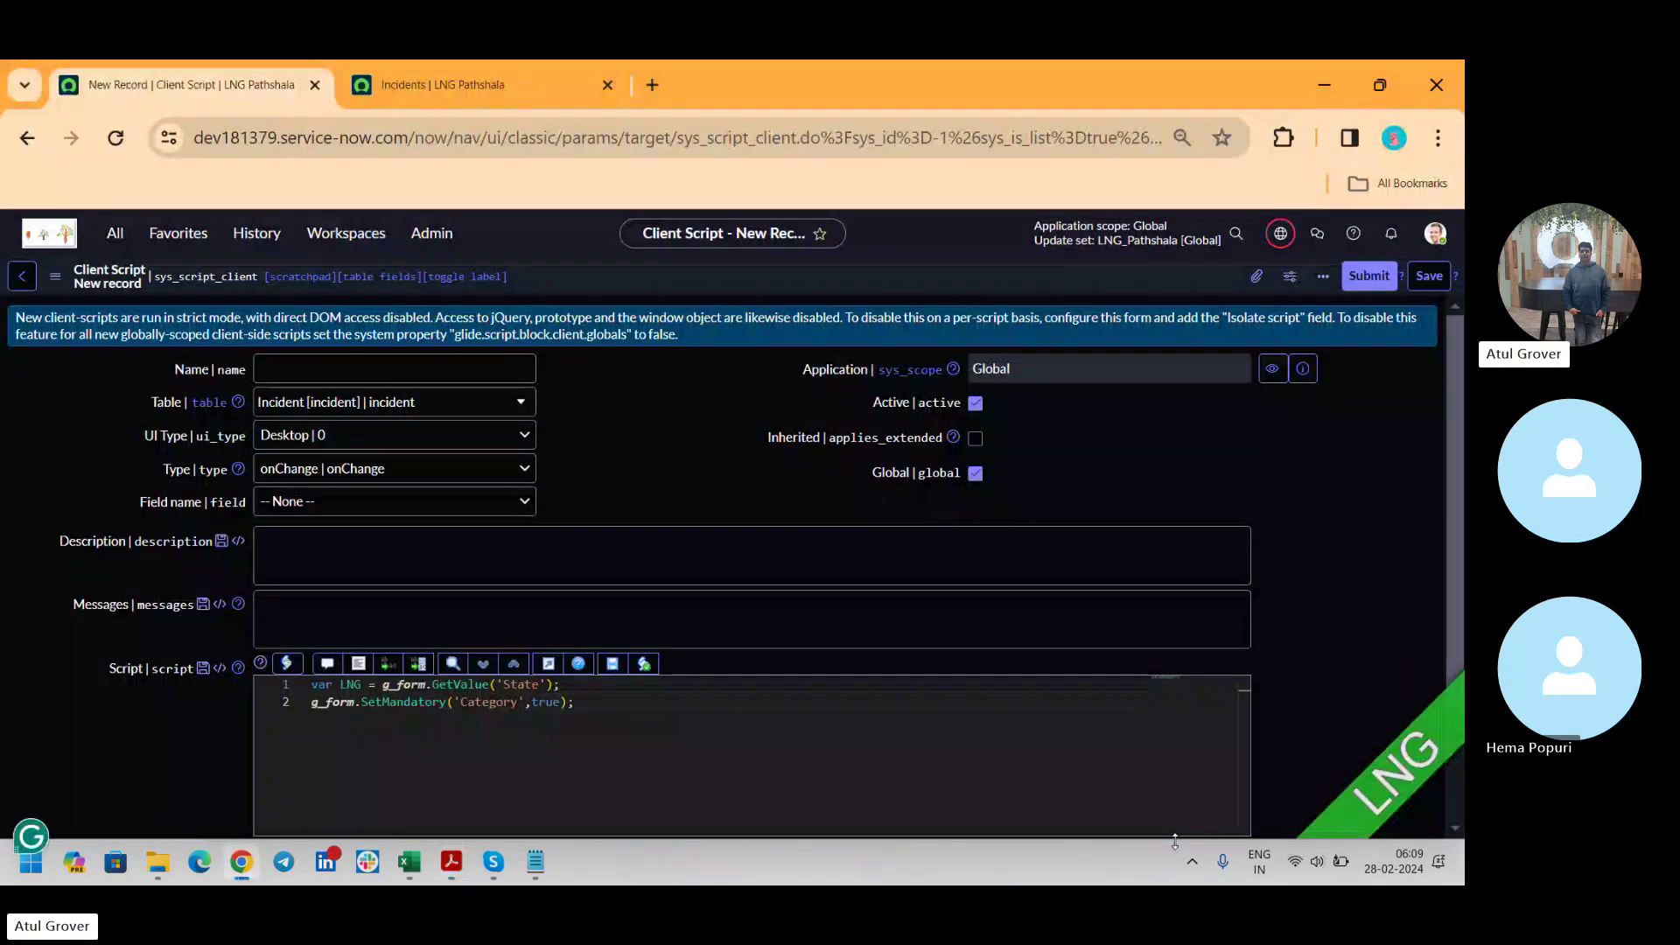
key(alt+Tab)
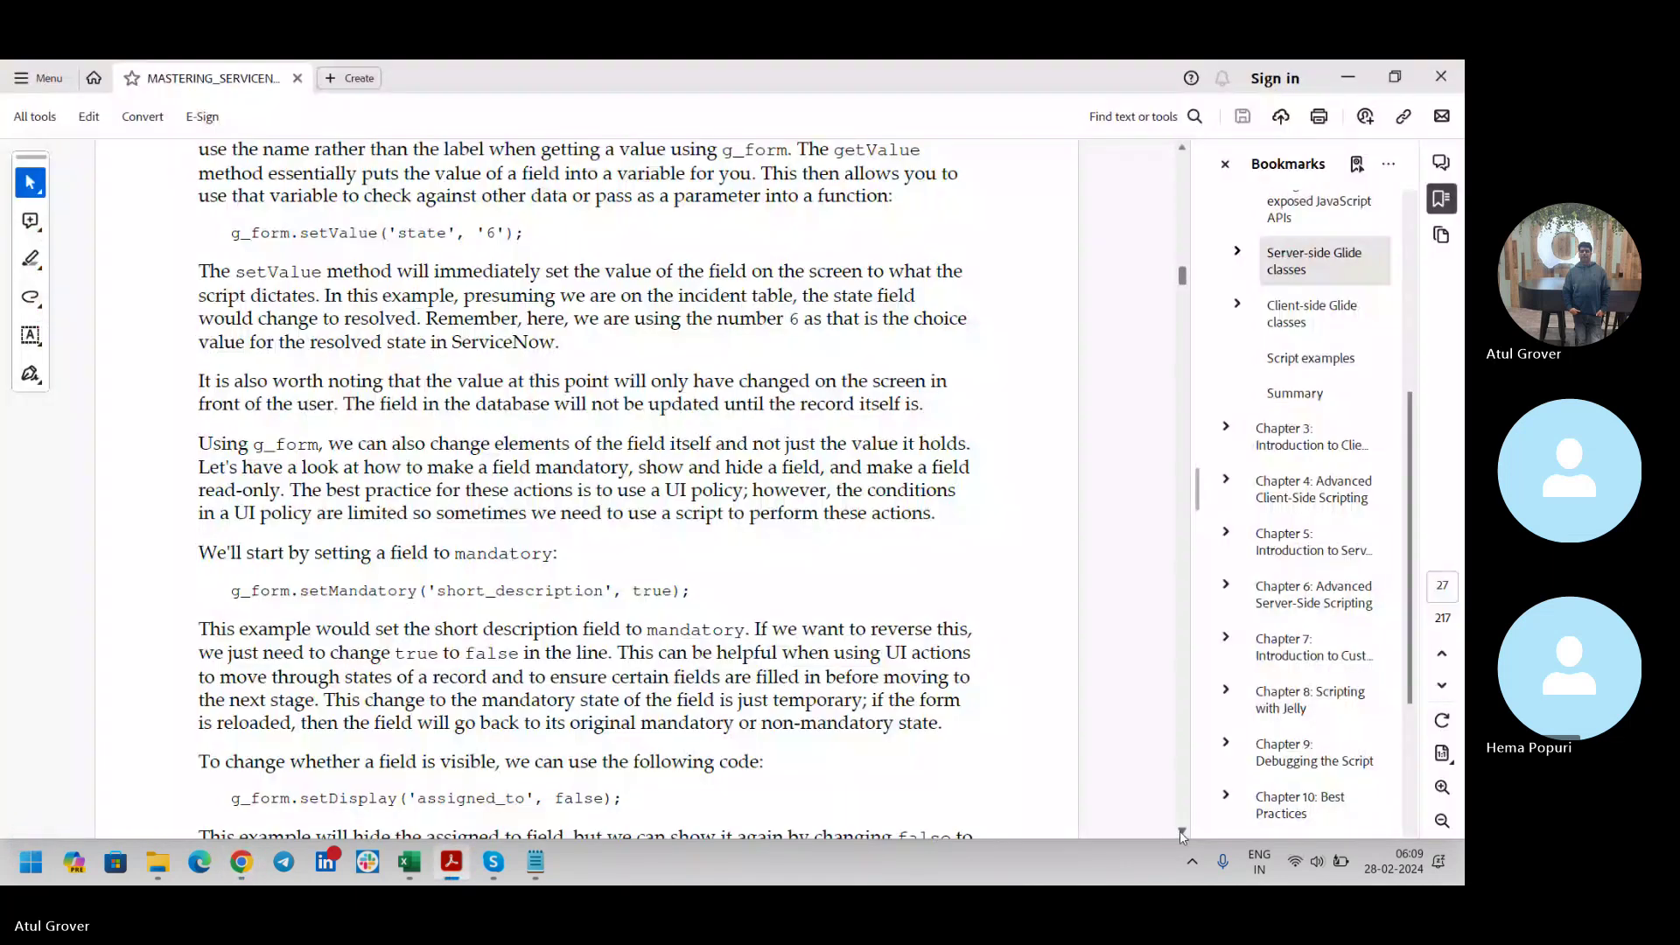
click(1181, 831)
scroll(1181, 834, down, 10)
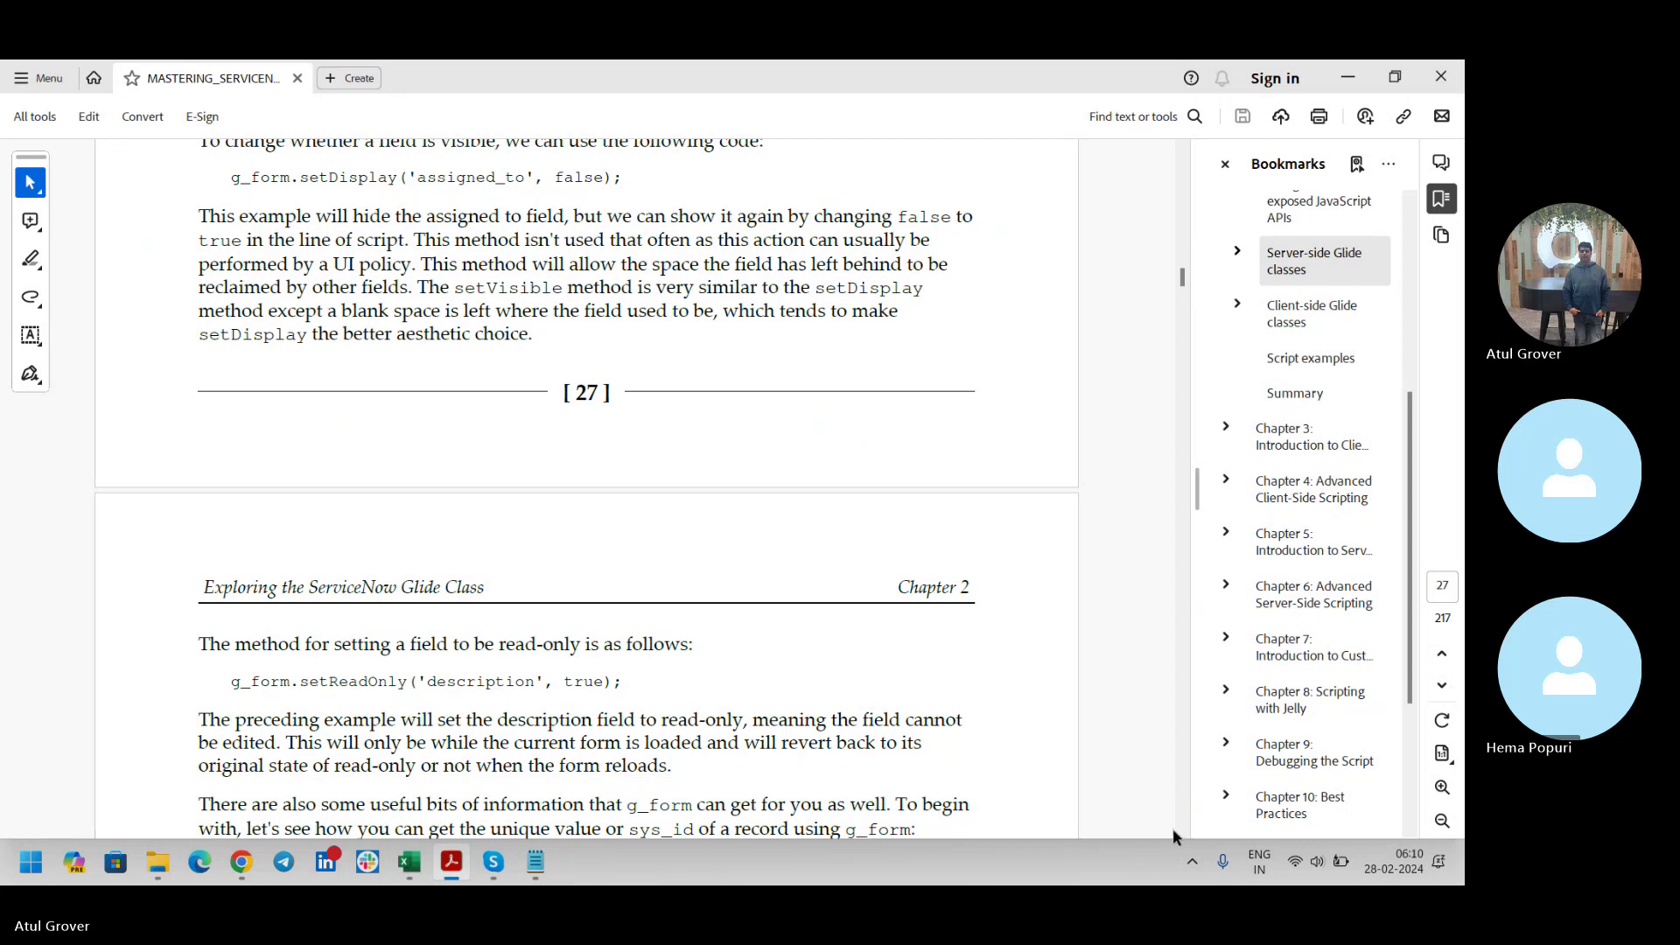
scroll(1183, 833, down, 5)
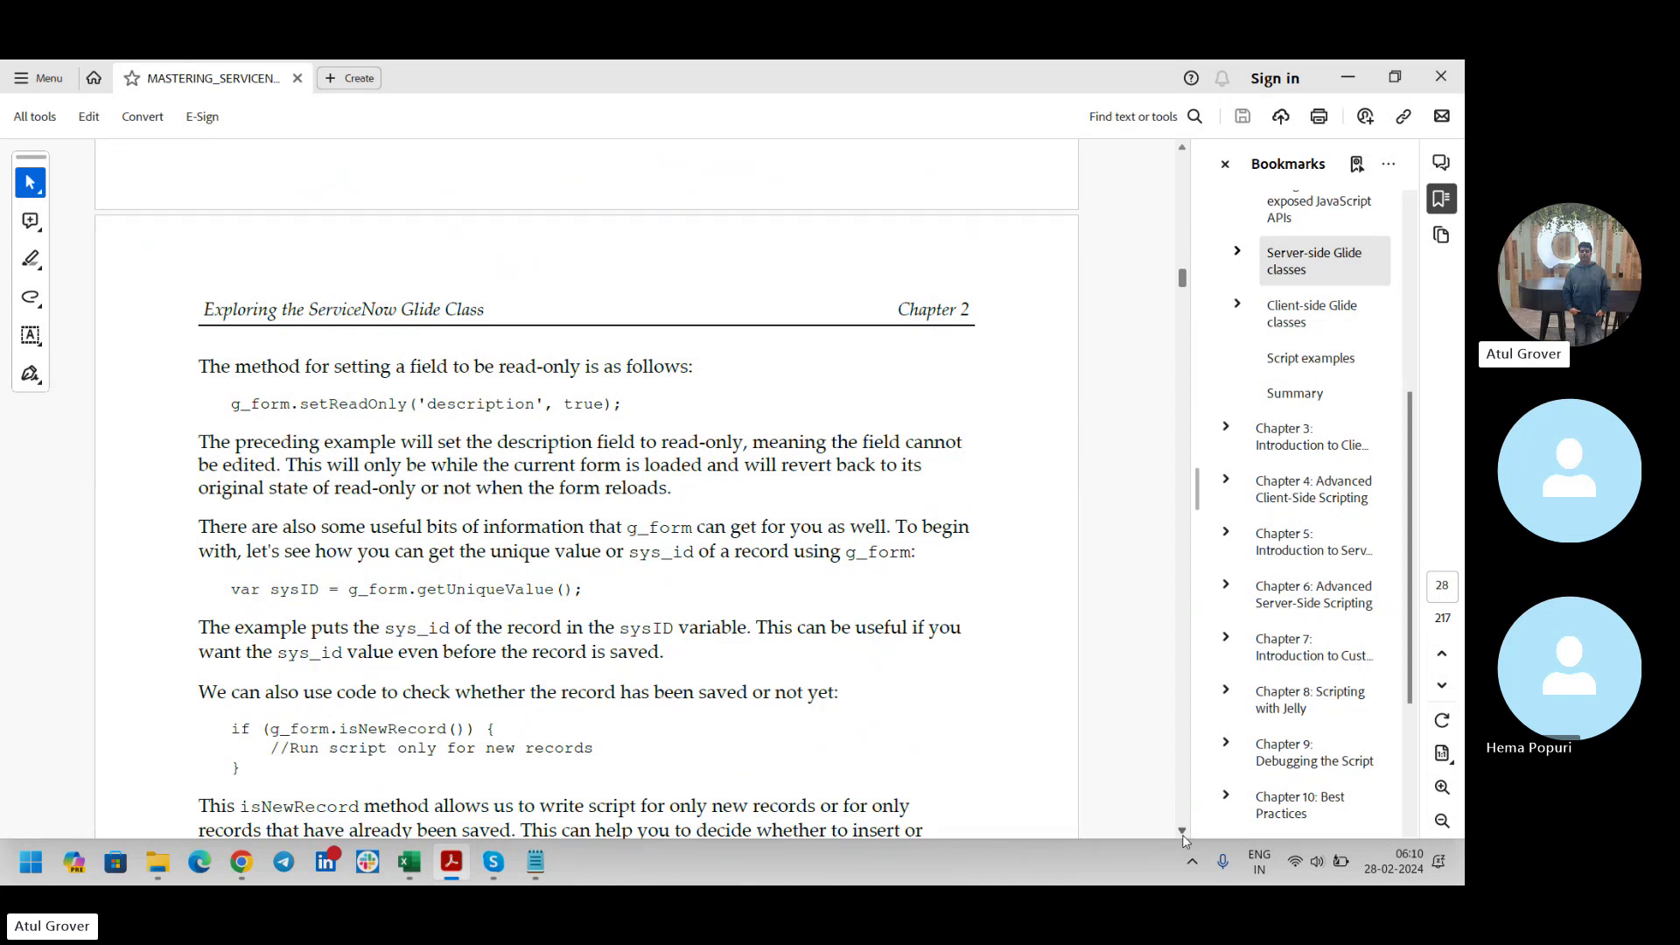
scroll(1183, 840, down, 6)
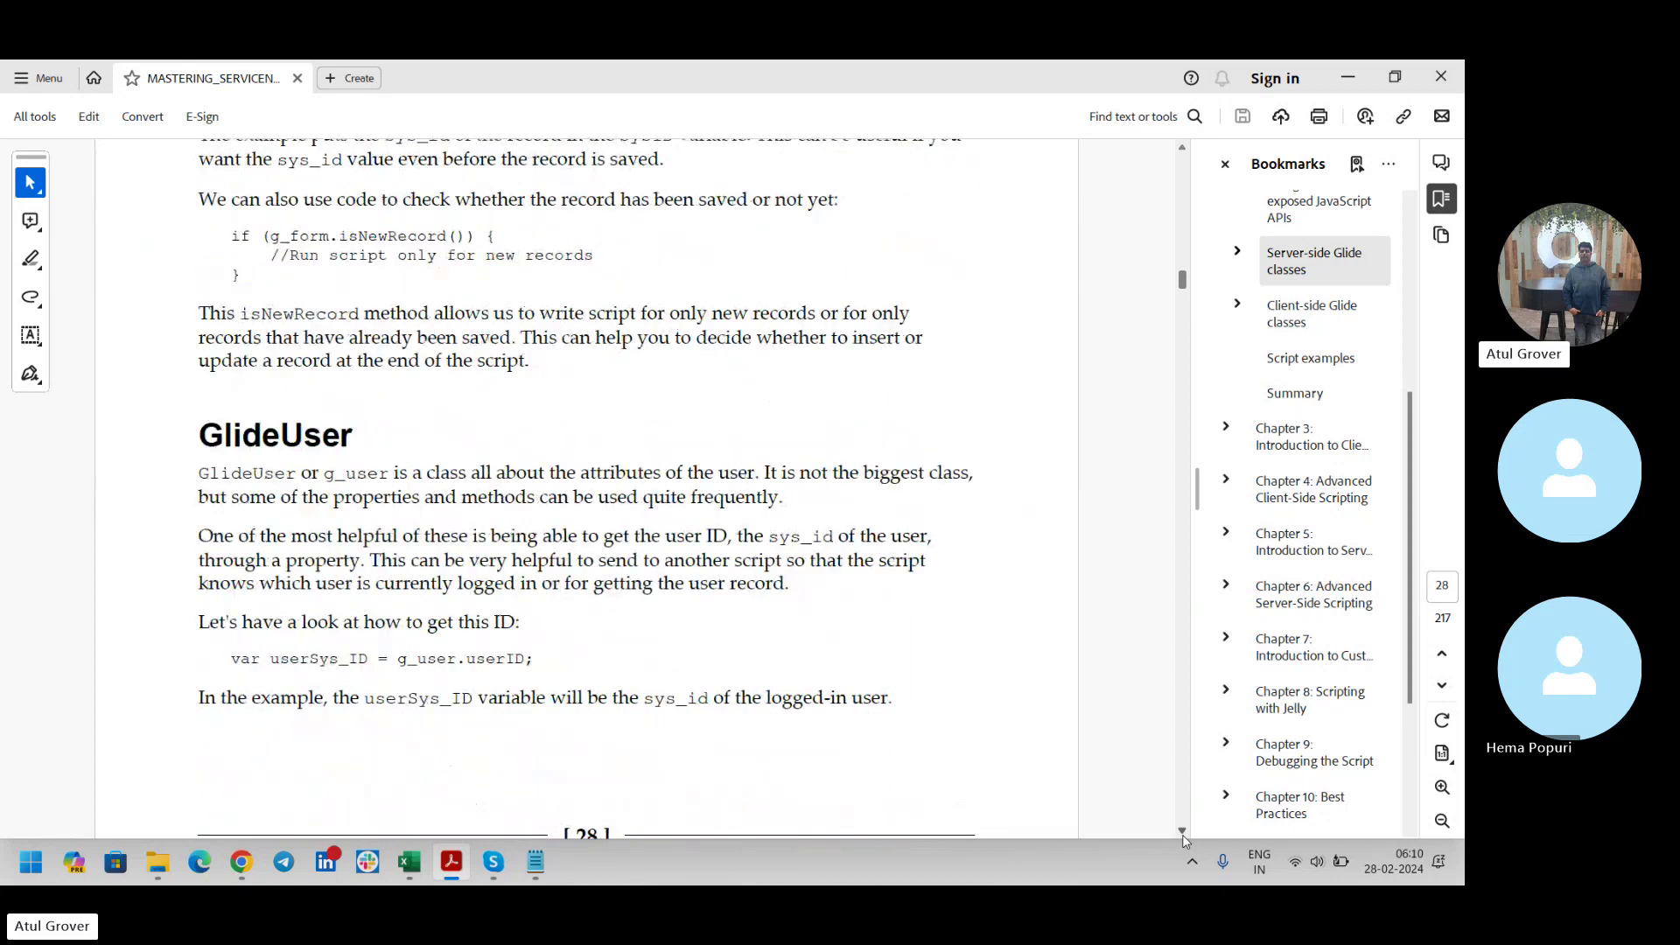
double_click(353, 433)
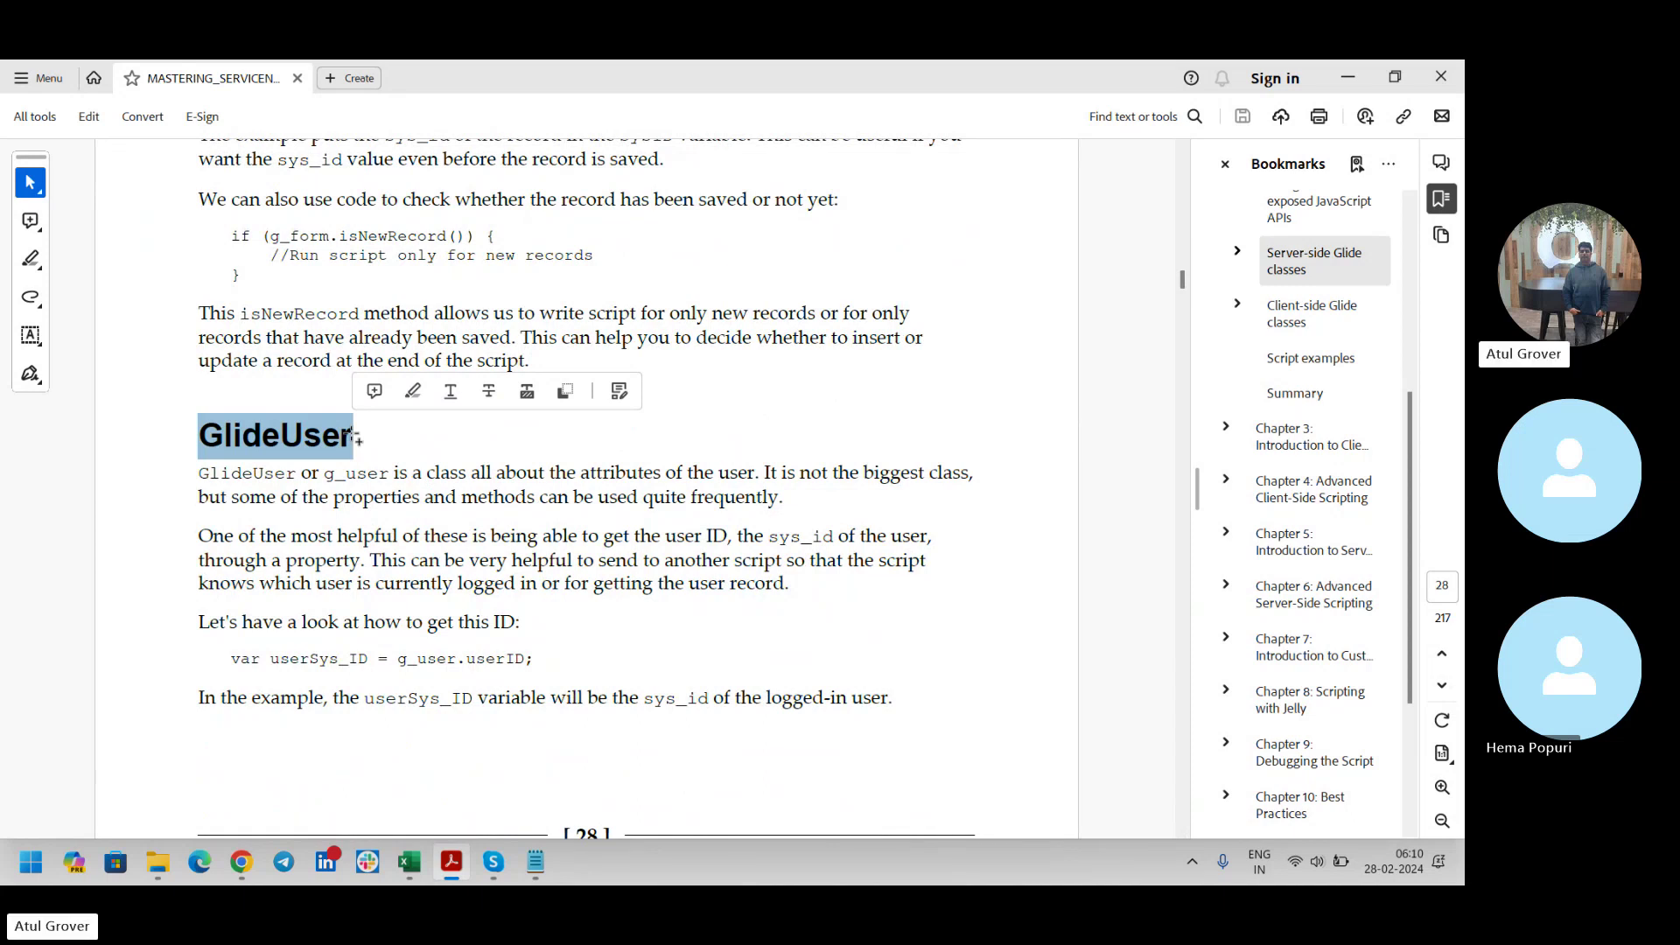
Switch to the Scripting notes in Notepad and complete the CLient line with "g_form ---gLideelement".
key(alt+Tab)
key(alt+Tab)
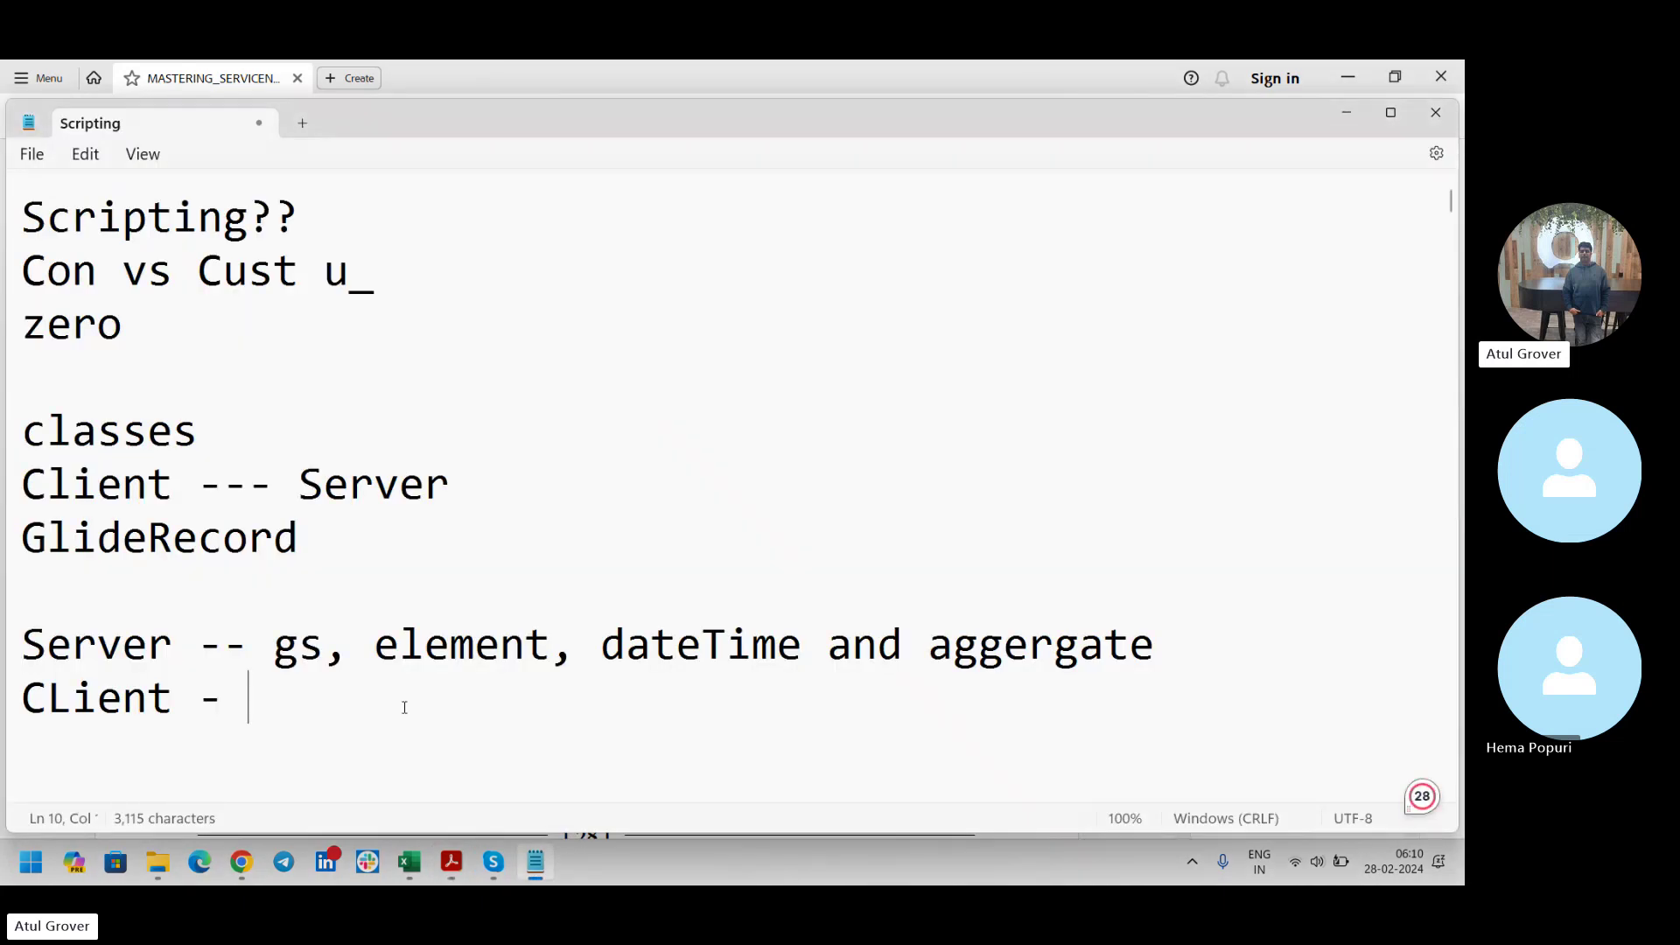
text(g_fome)
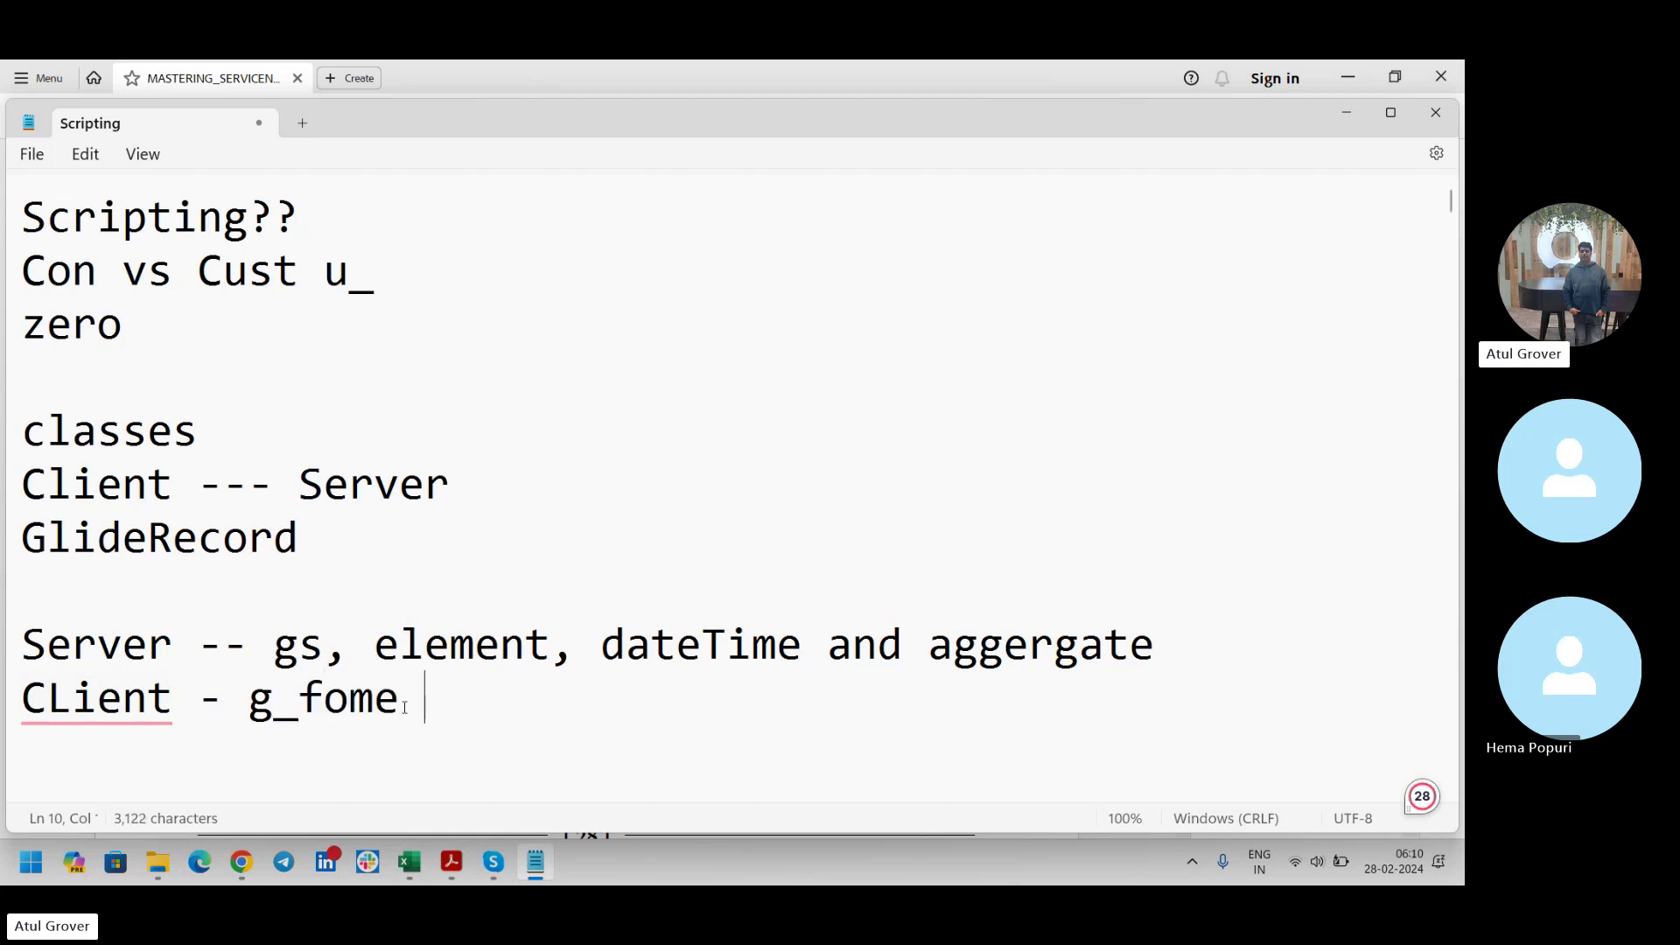
key(BackSpace)
key(BackSpace)
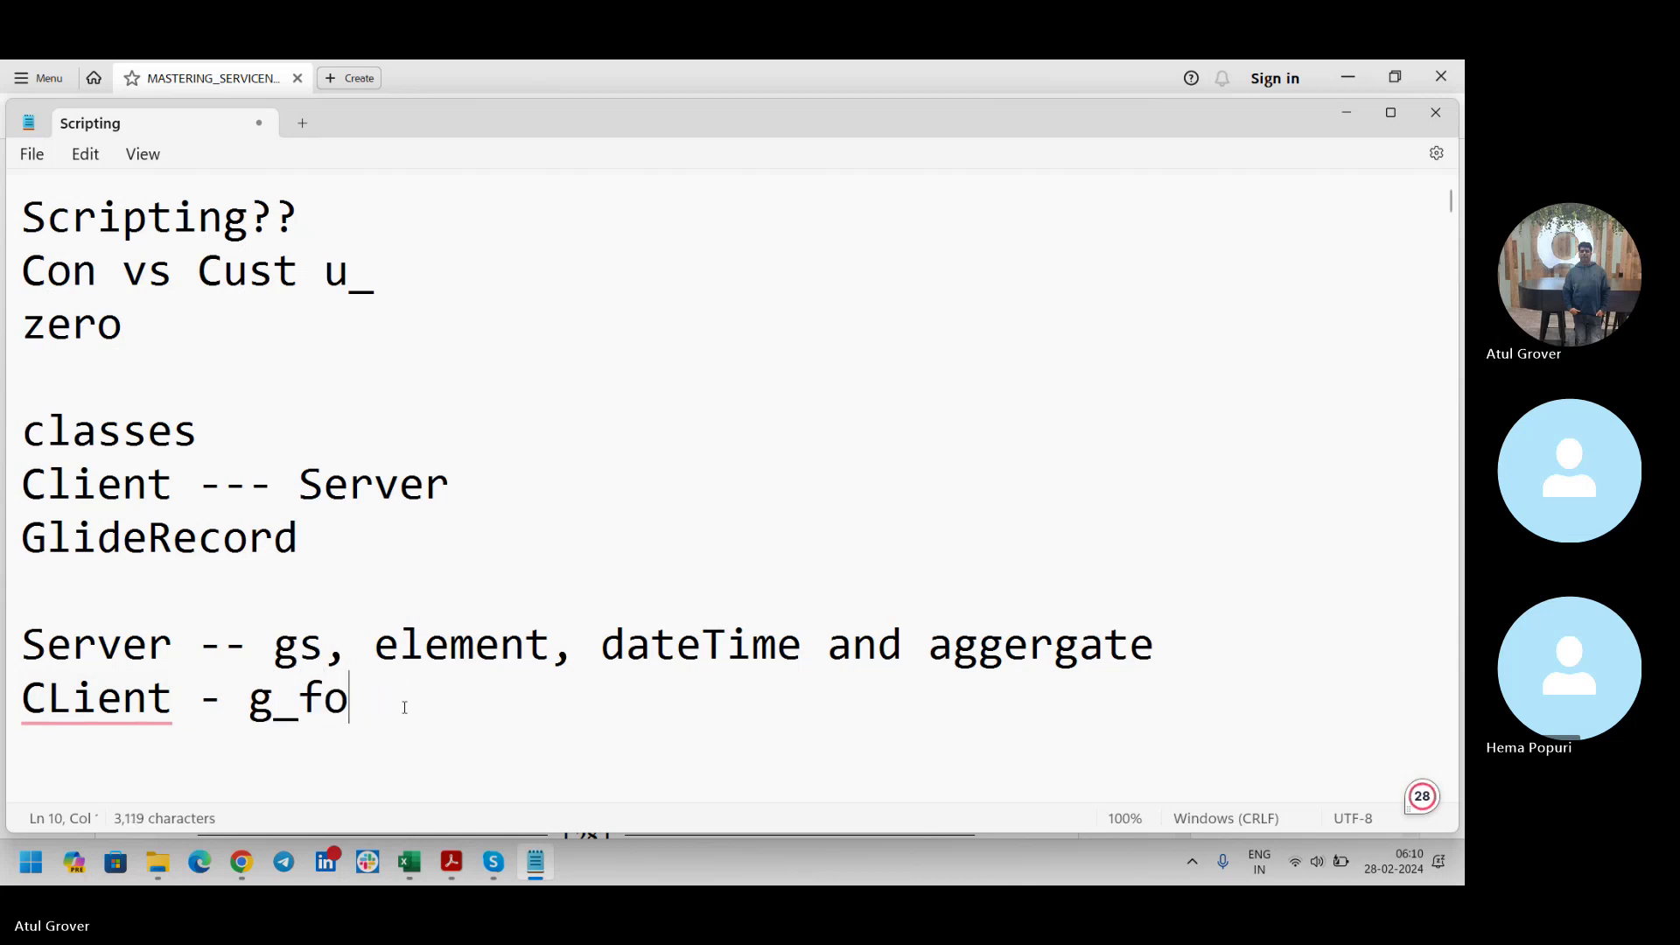
text(rm ---)
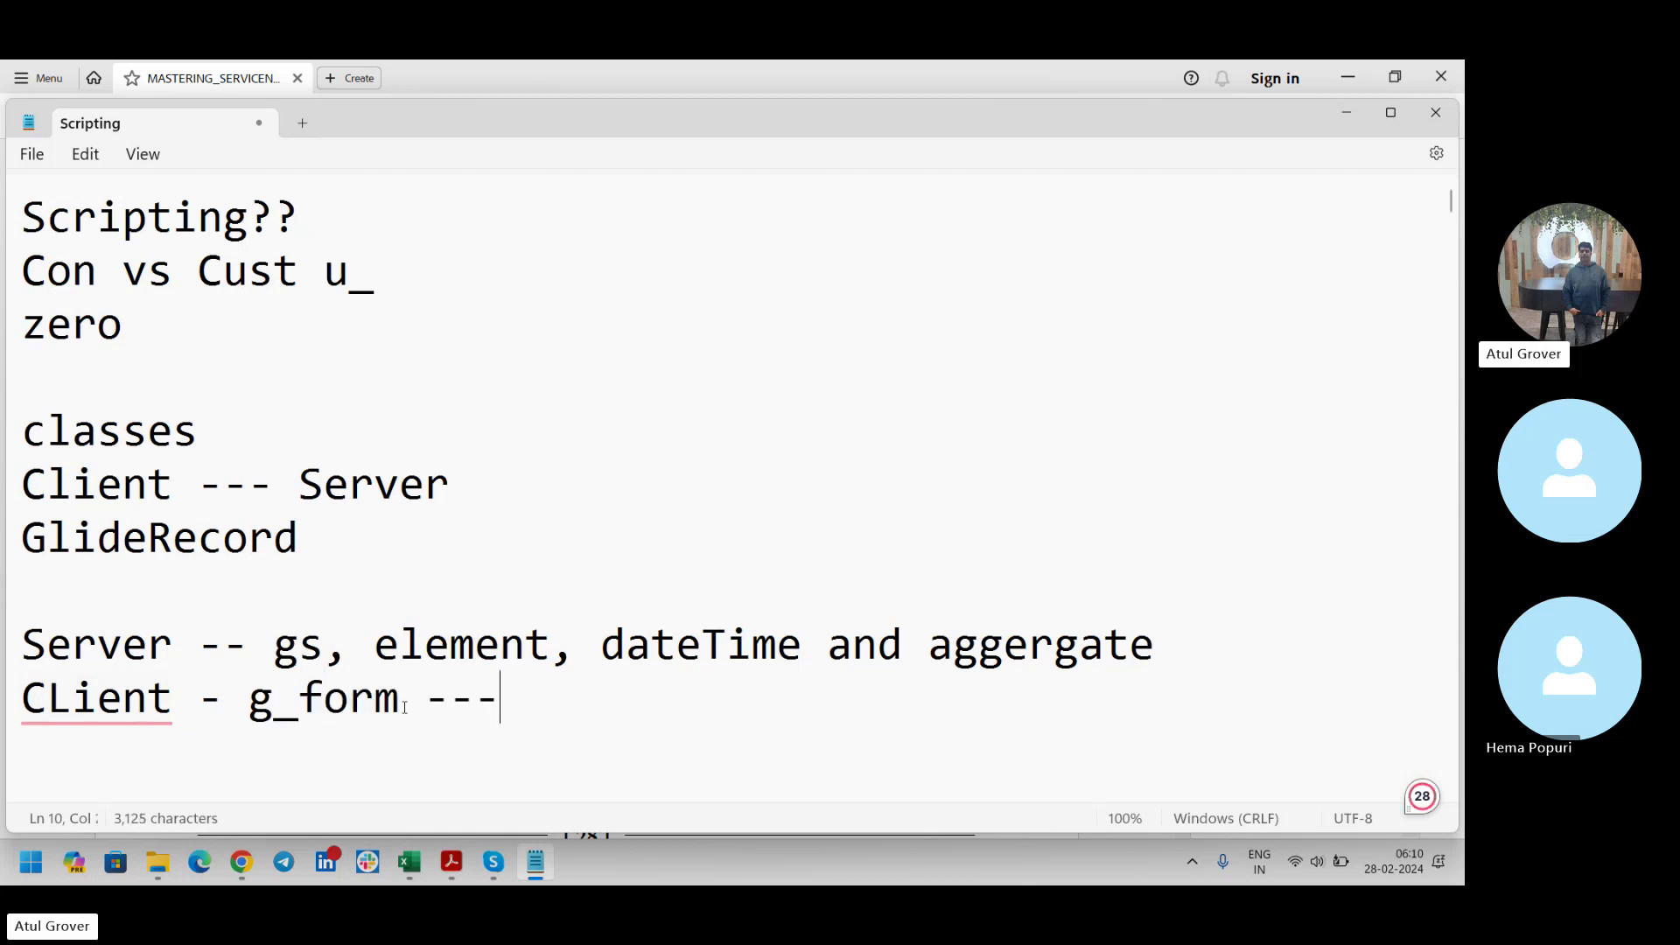
text(gLide)
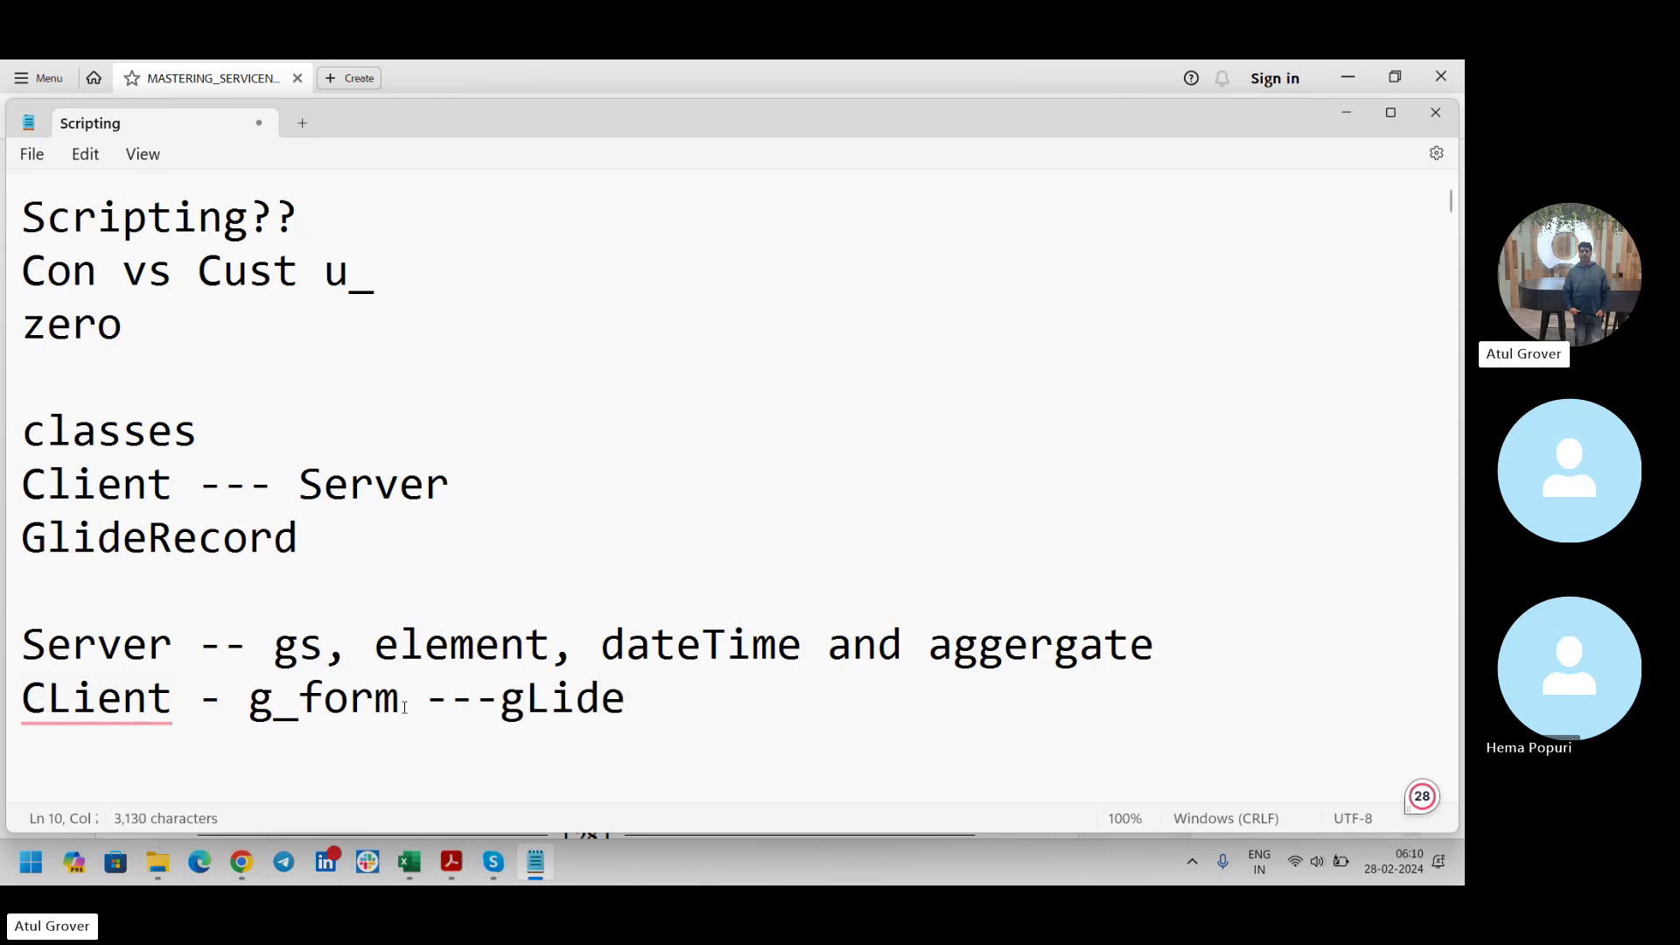
text(emelem)
key(BackSpace)
key(BackSpace)
key(BackSpace)
key(BackSpace)
key(BackSpace)
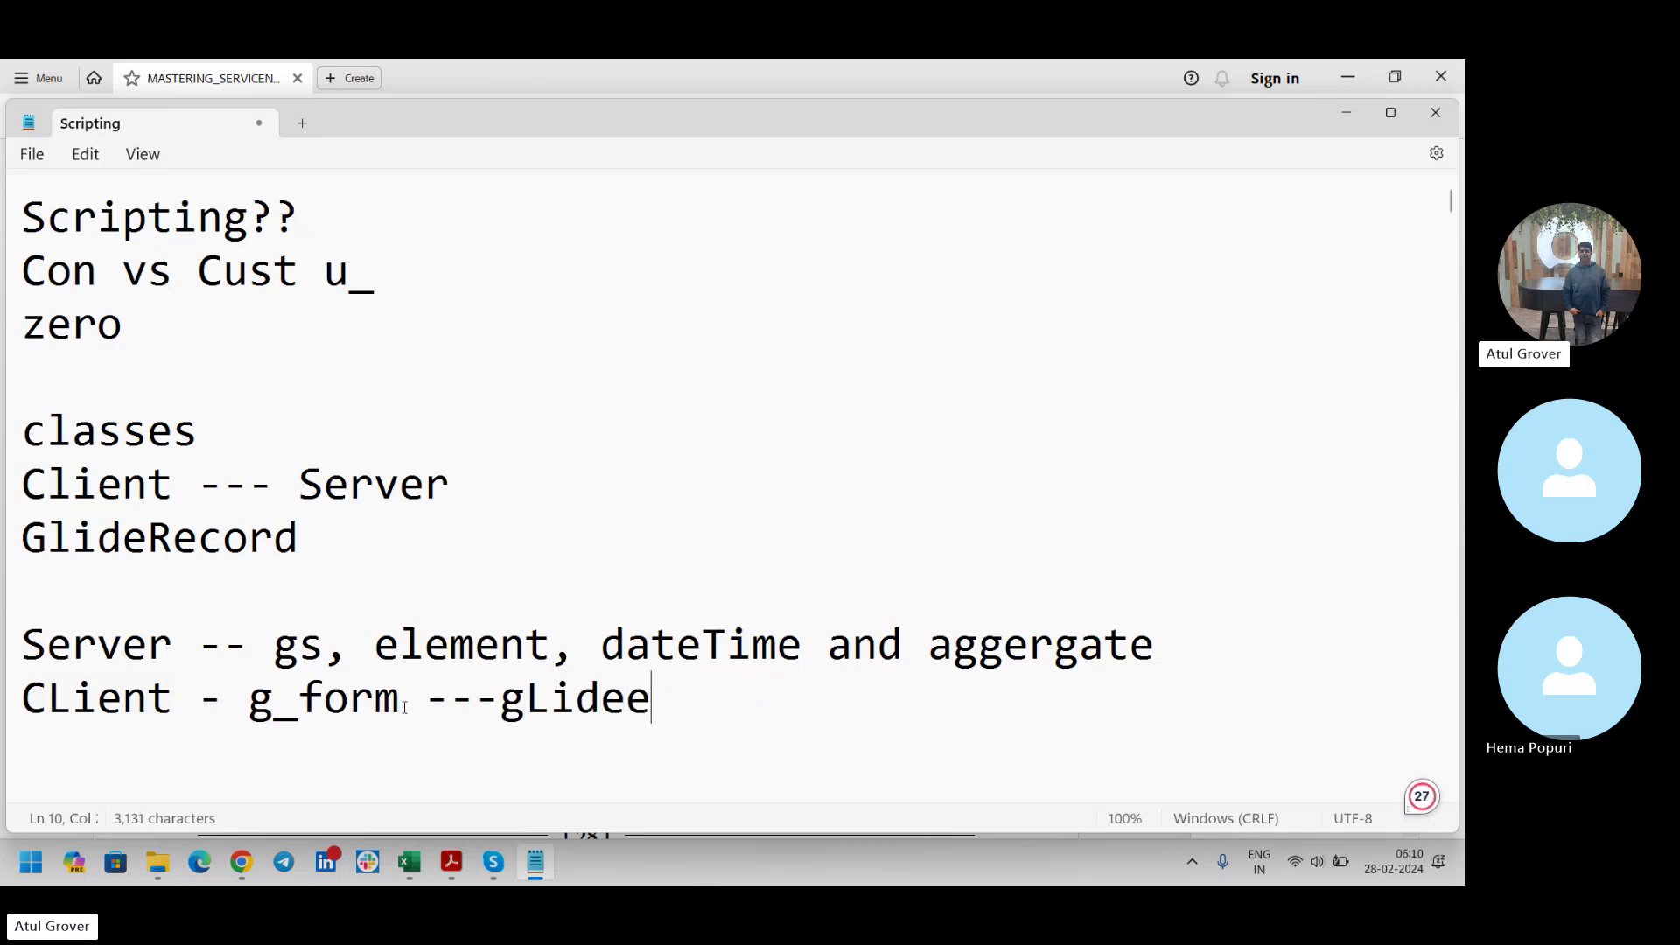
text(lement)
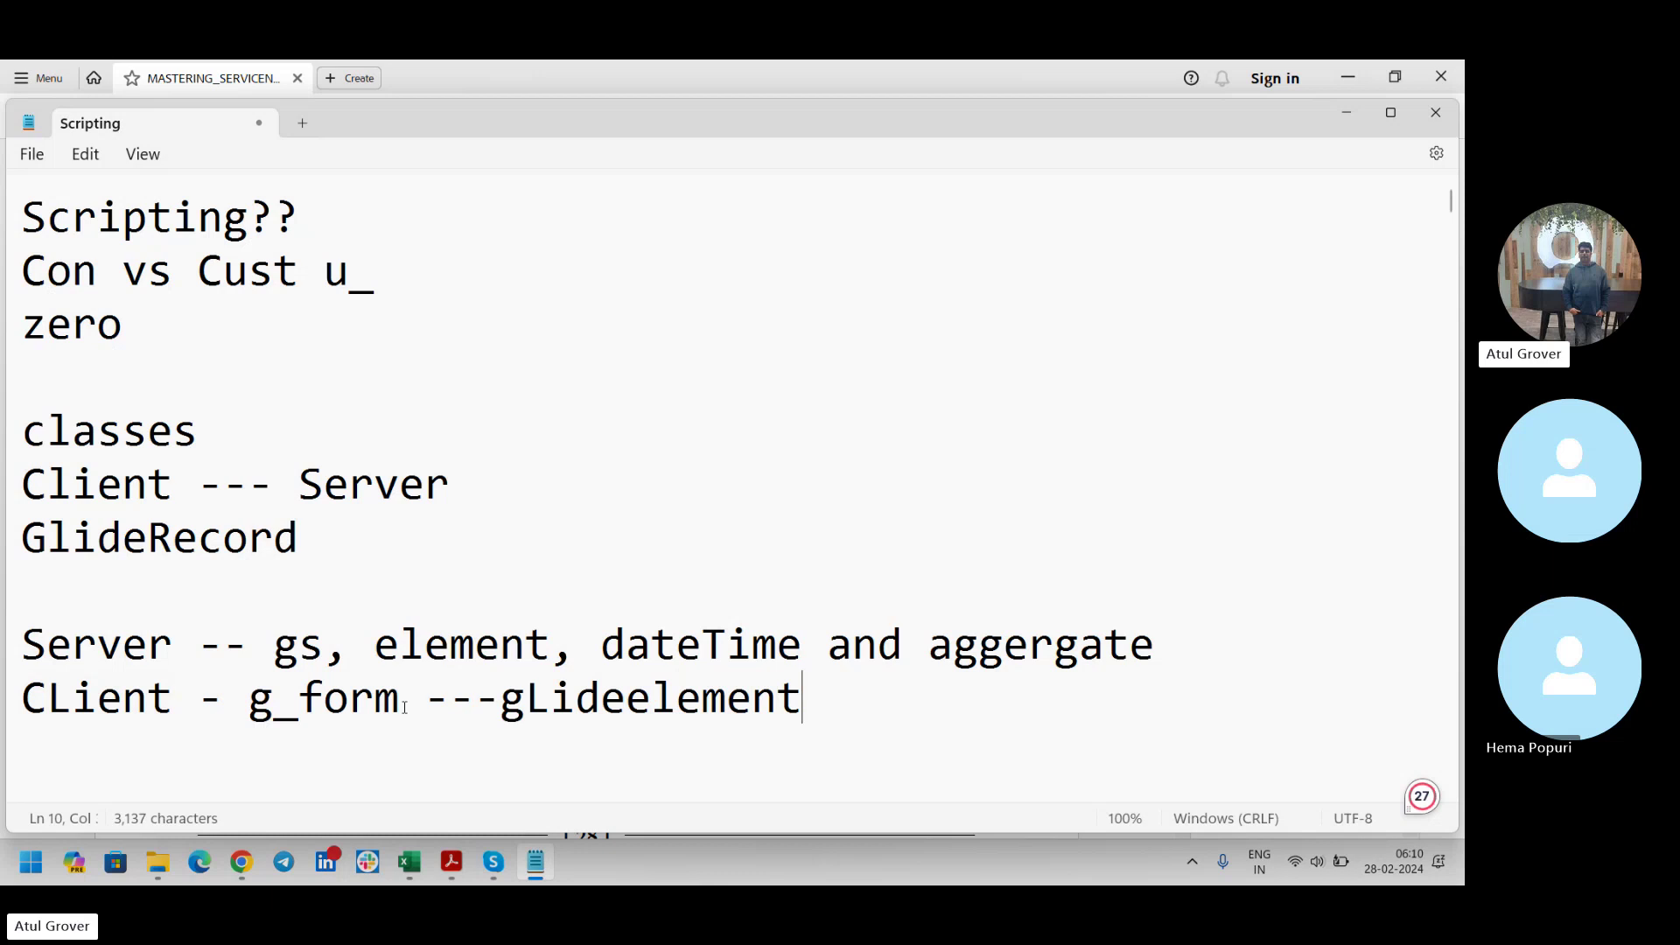
drag(402, 707, 248, 714)
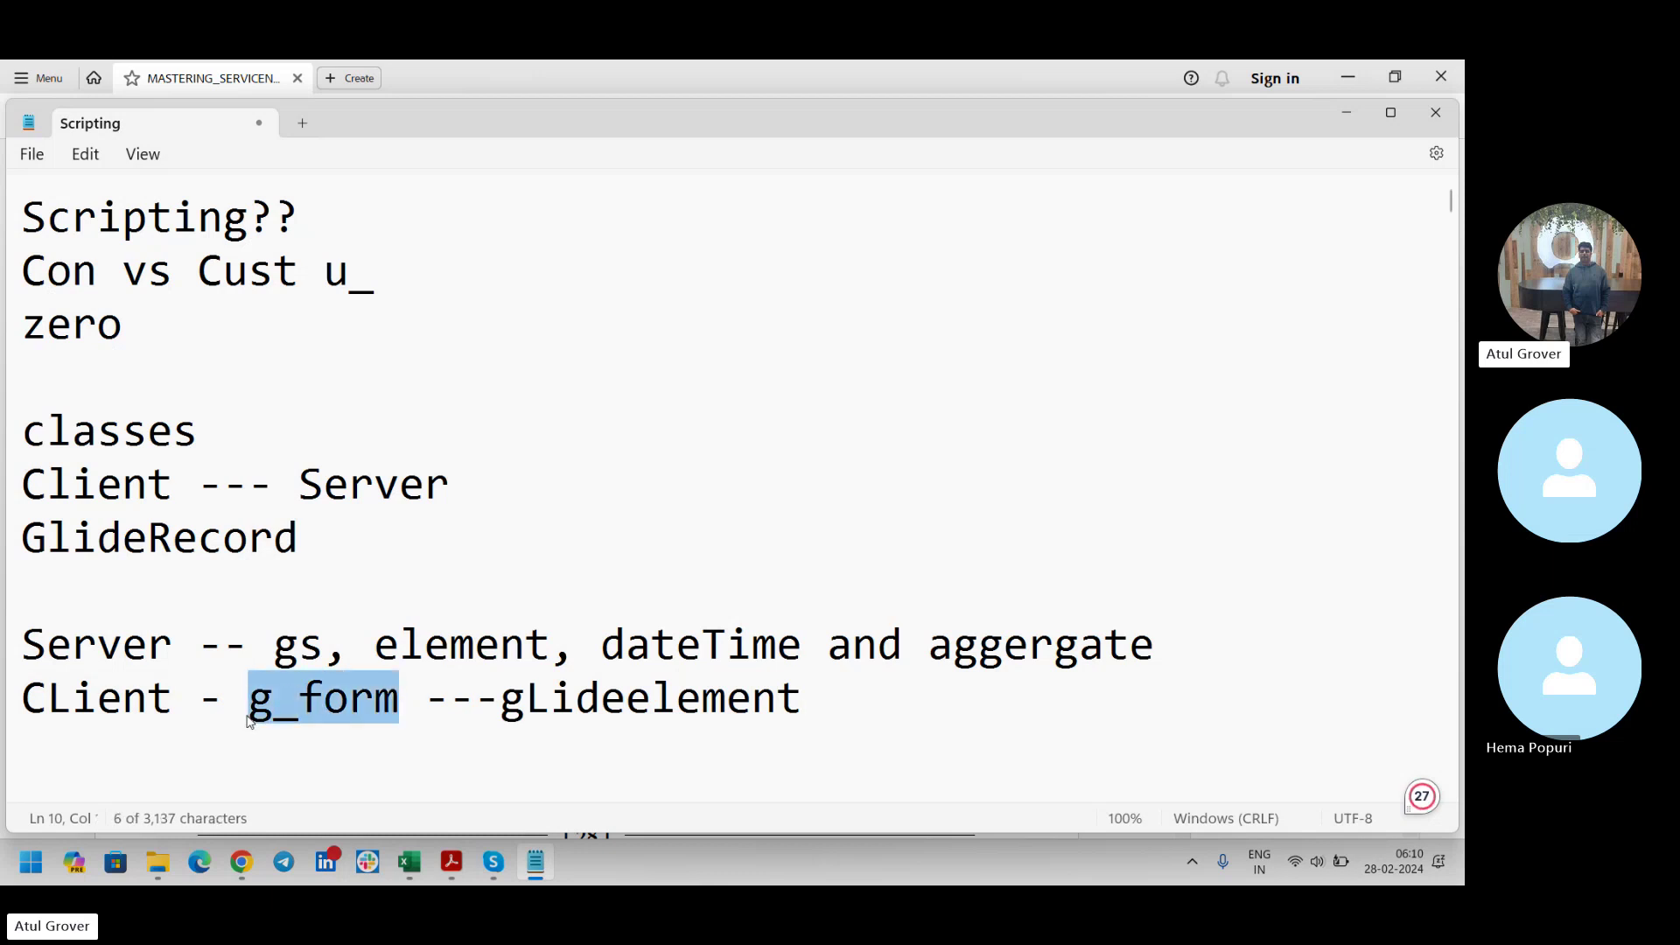
drag(500, 707, 832, 692)
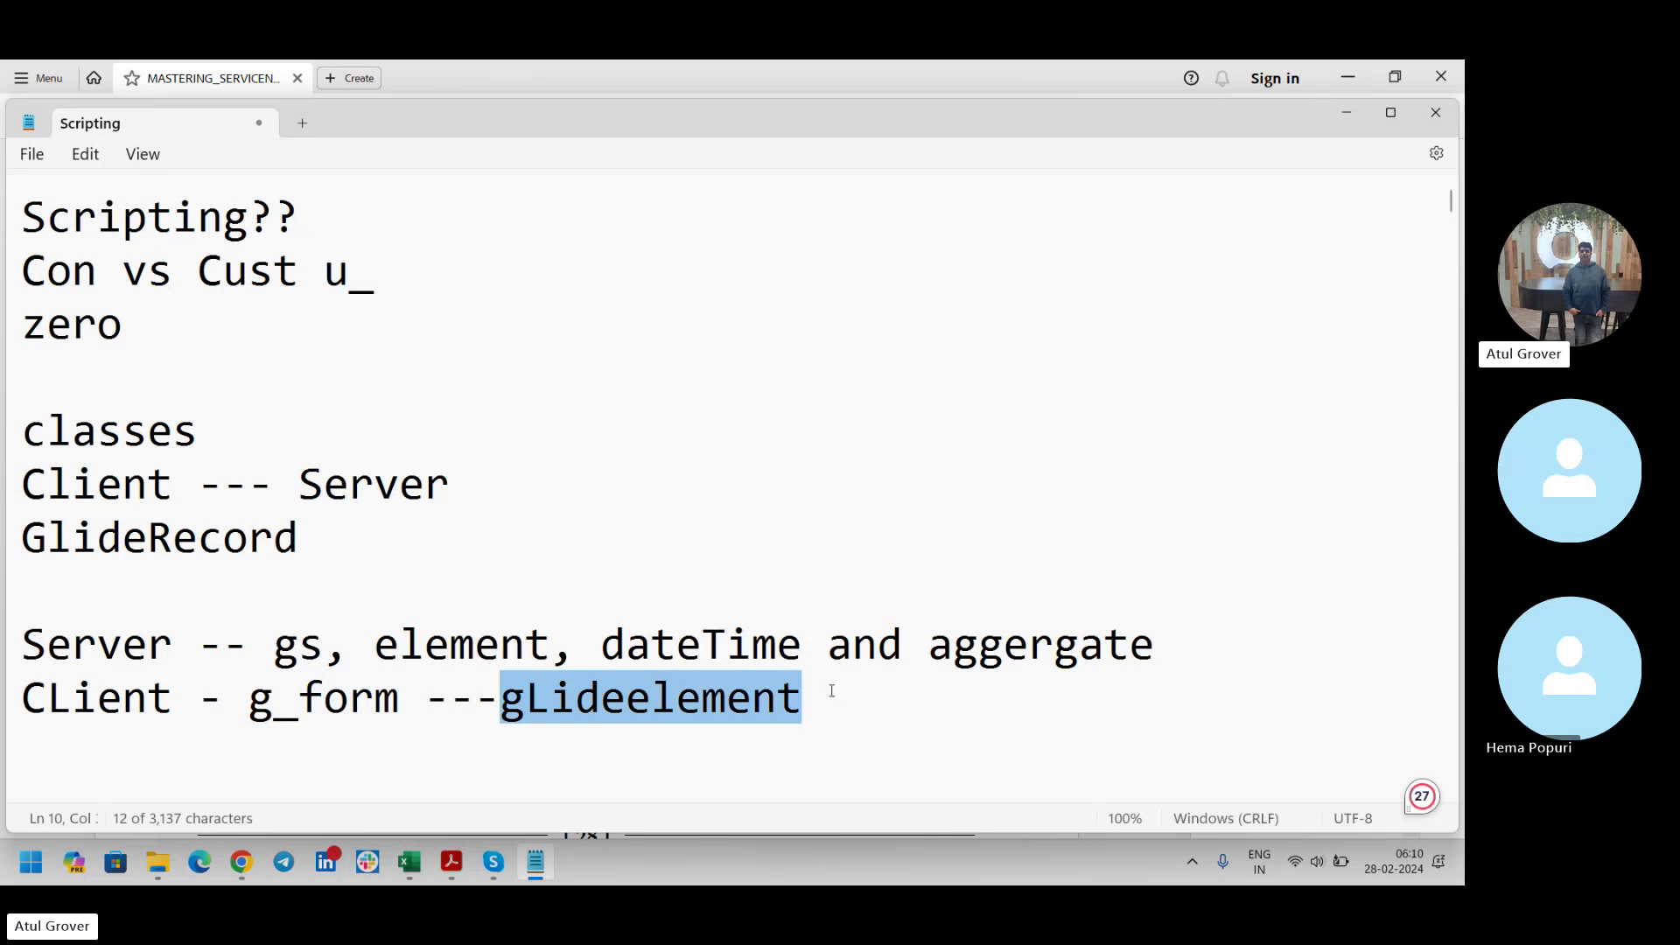
click(726, 721)
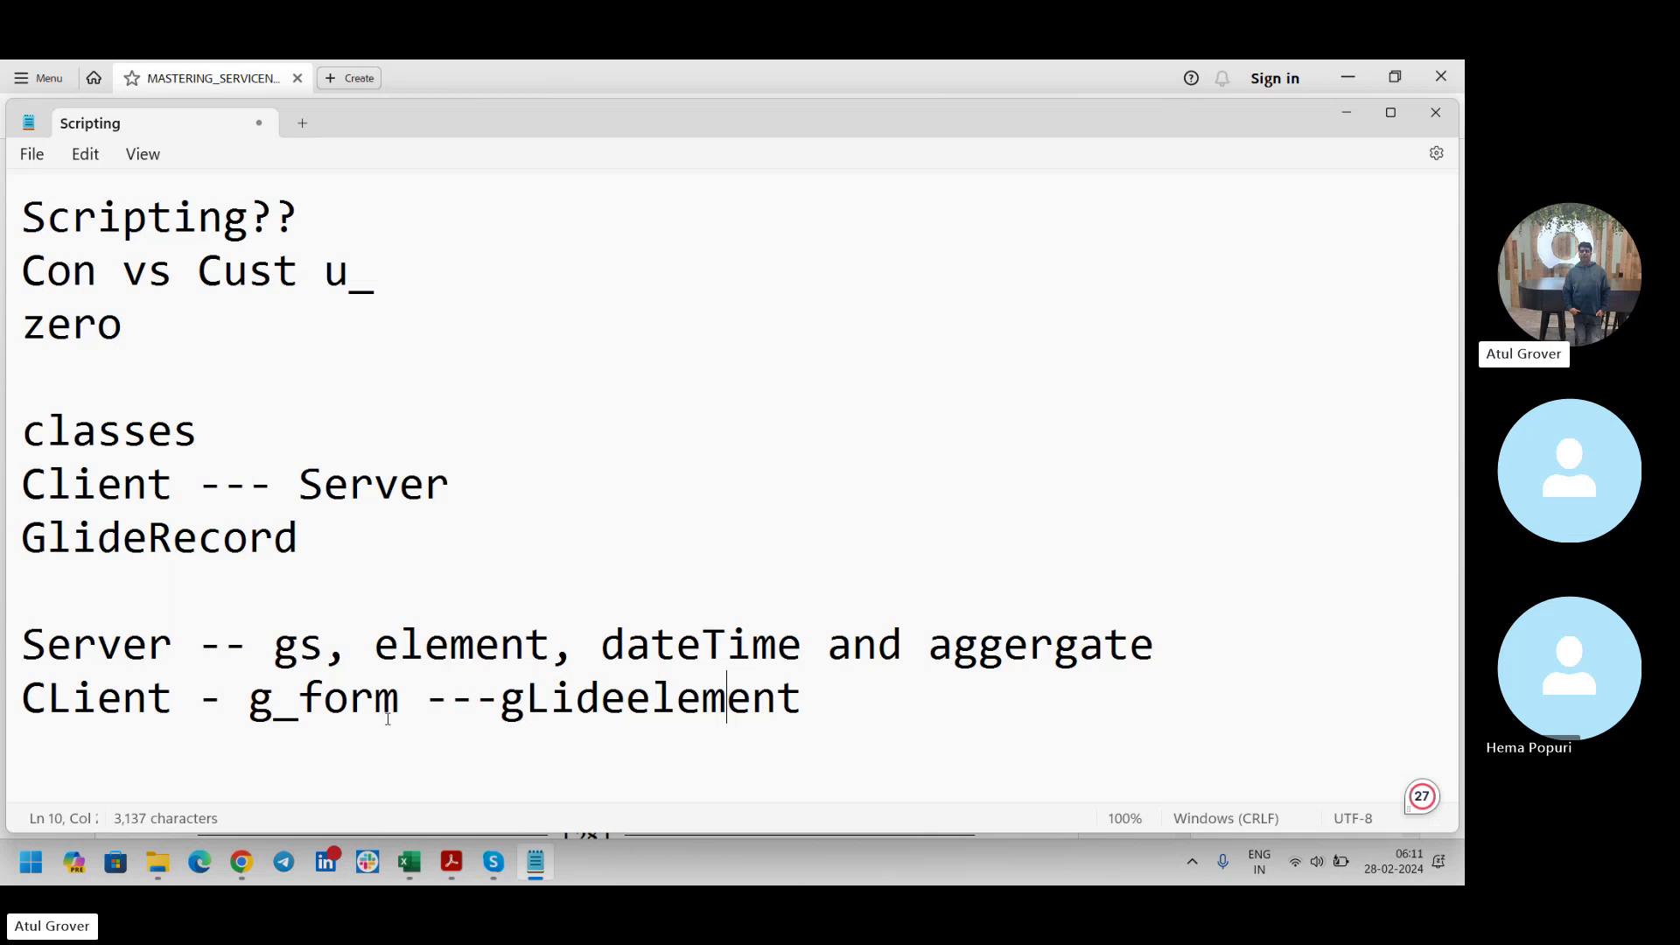
Check the GlideUser userID example in the book PDF and add "g_user" on its own line below the CLient line in the notes.
key(alt+Tab)
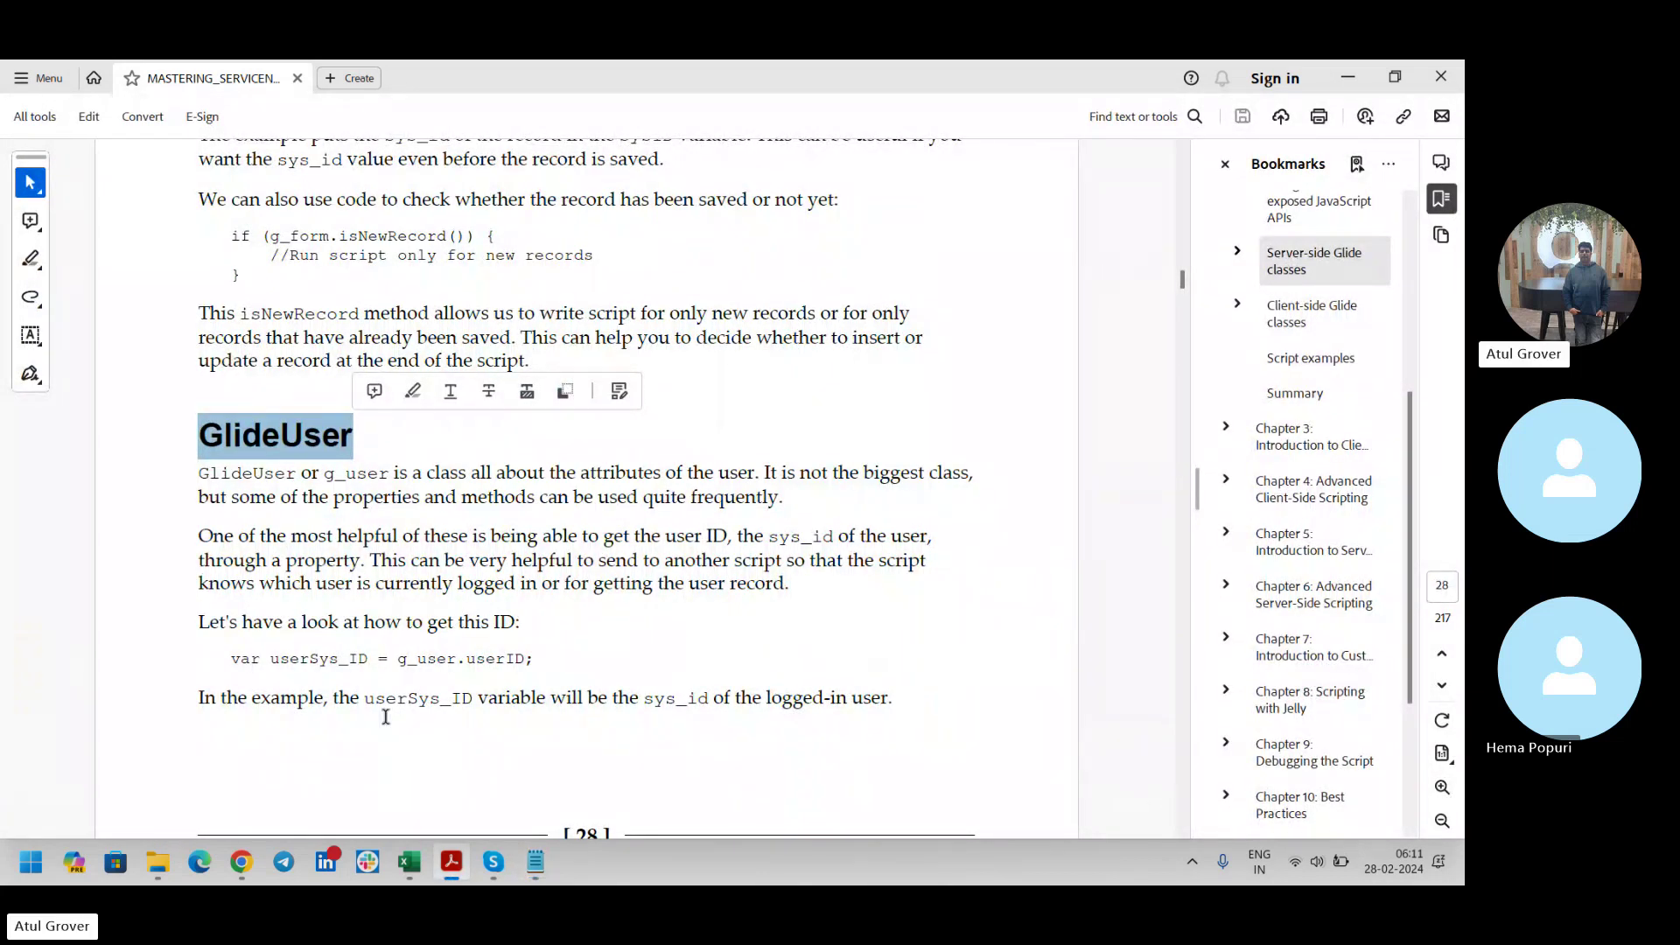
click(526, 658)
drag(526, 658, 181, 683)
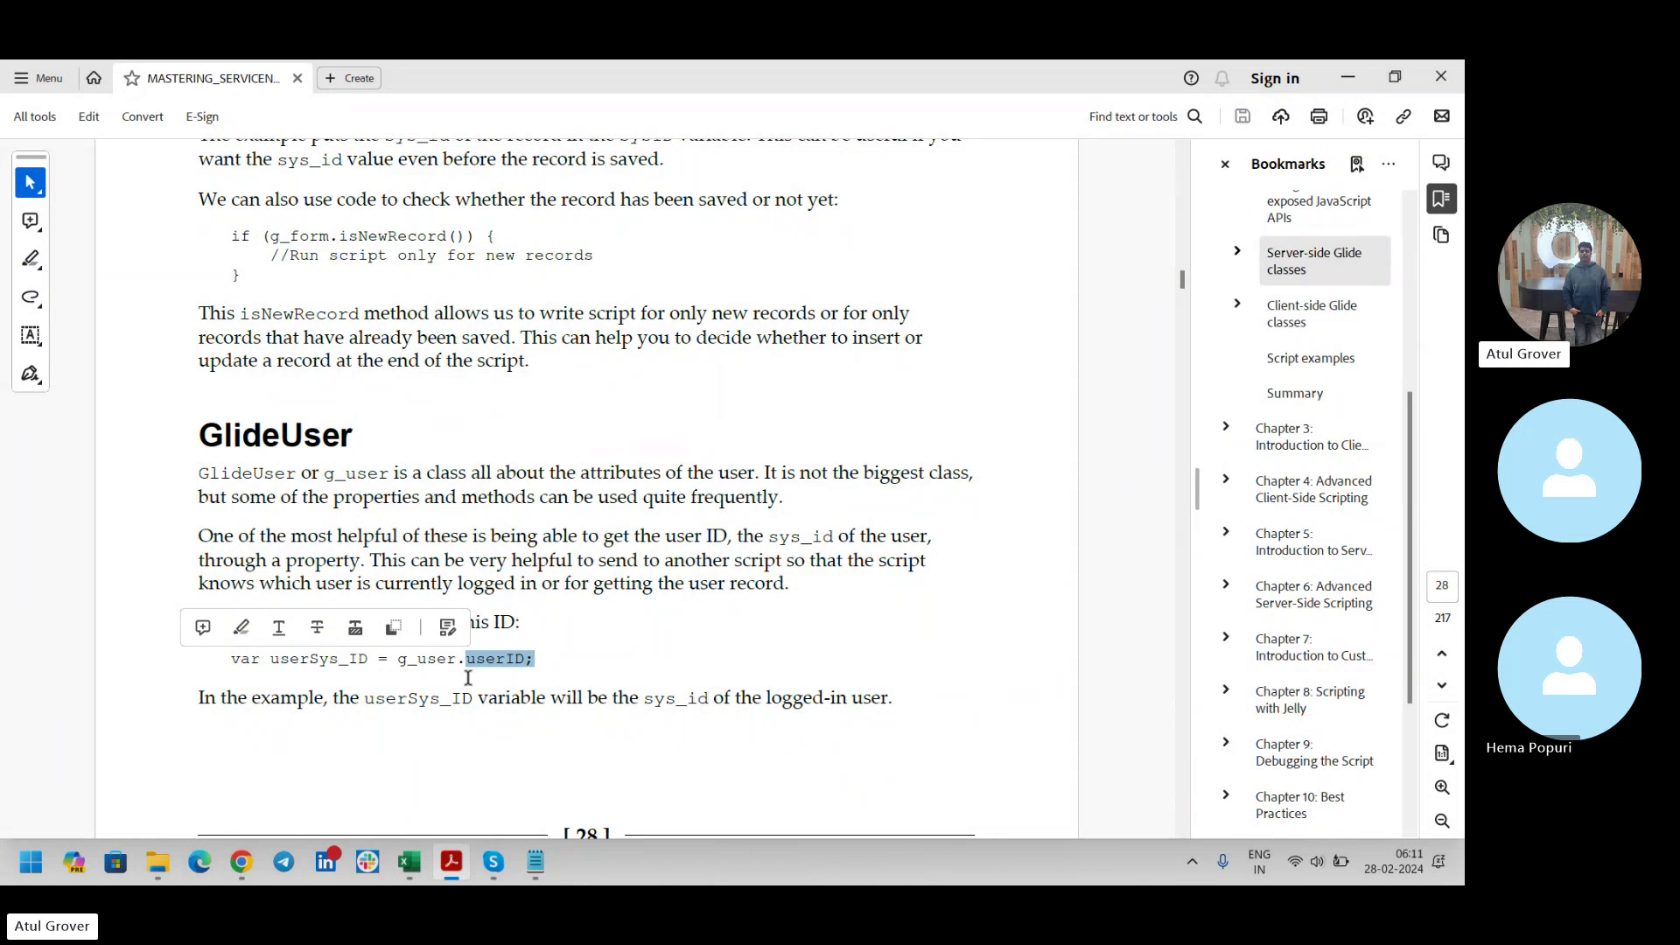
key(alt+Tab)
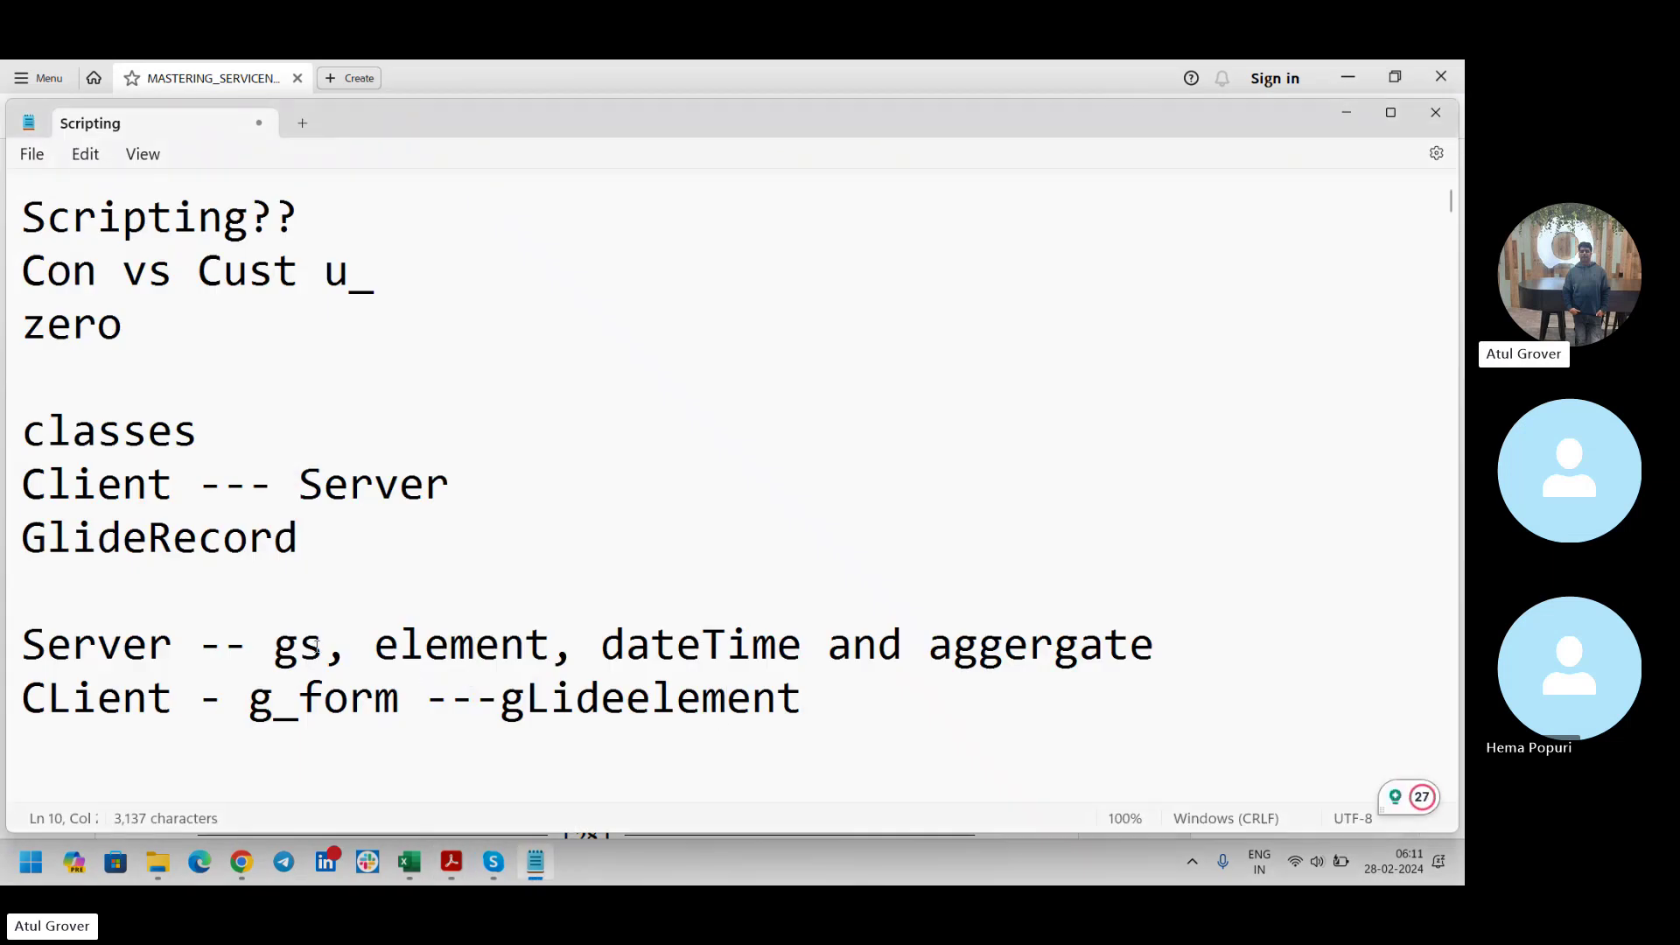
click(857, 708)
text(g_user)
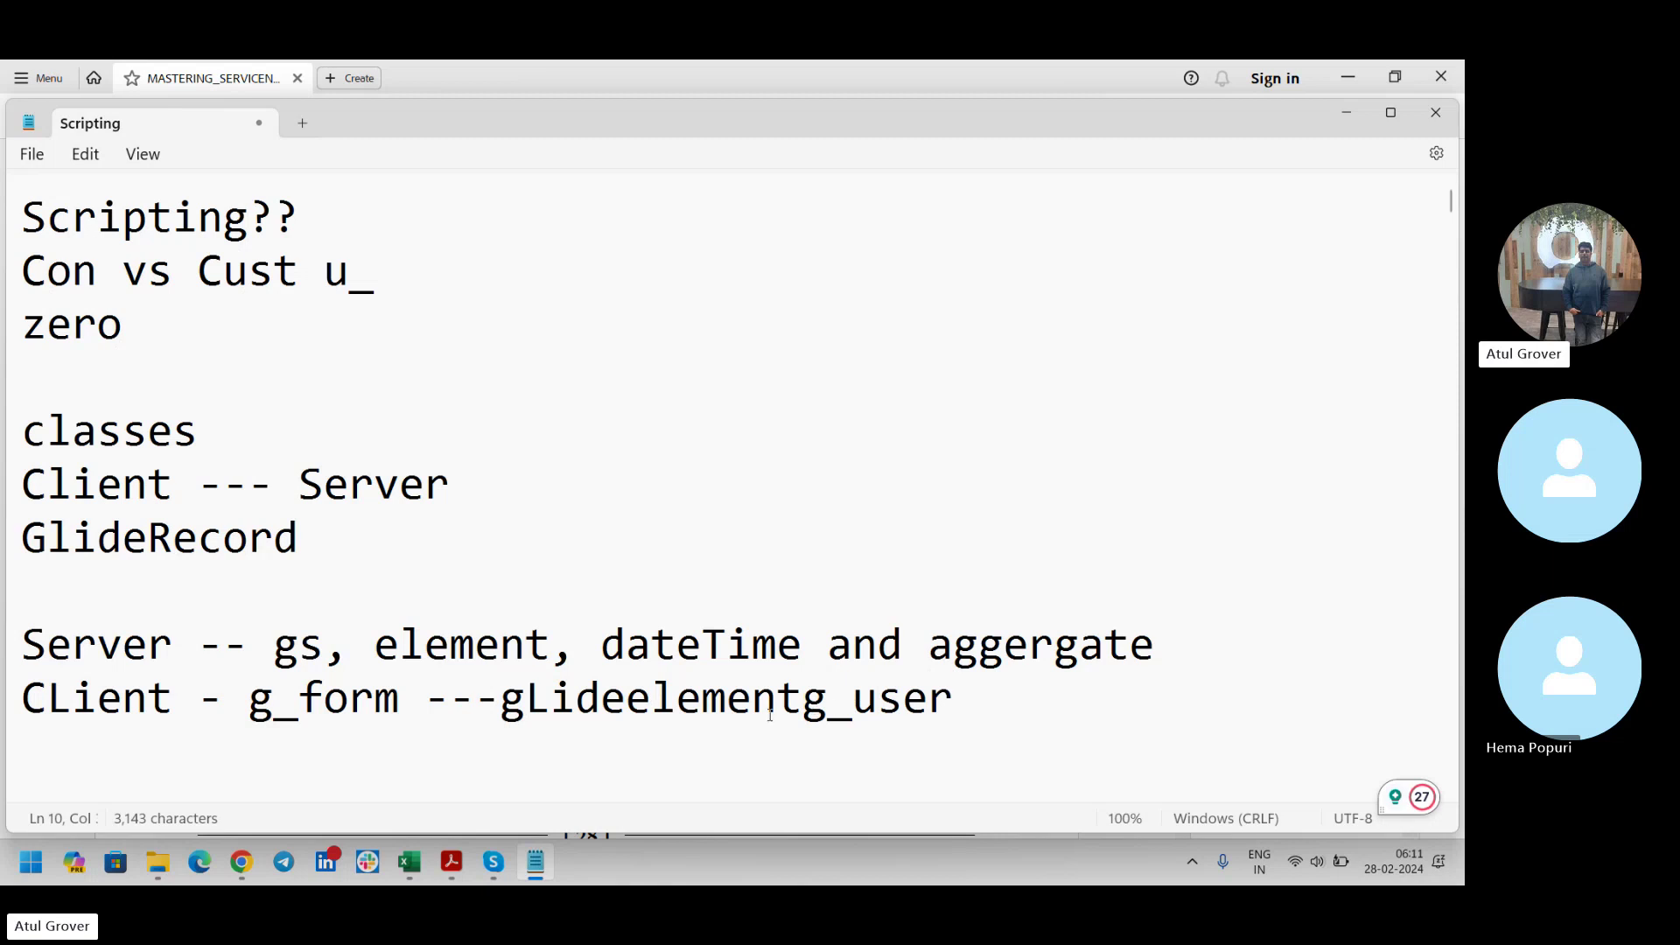
click(798, 706)
key(Return)
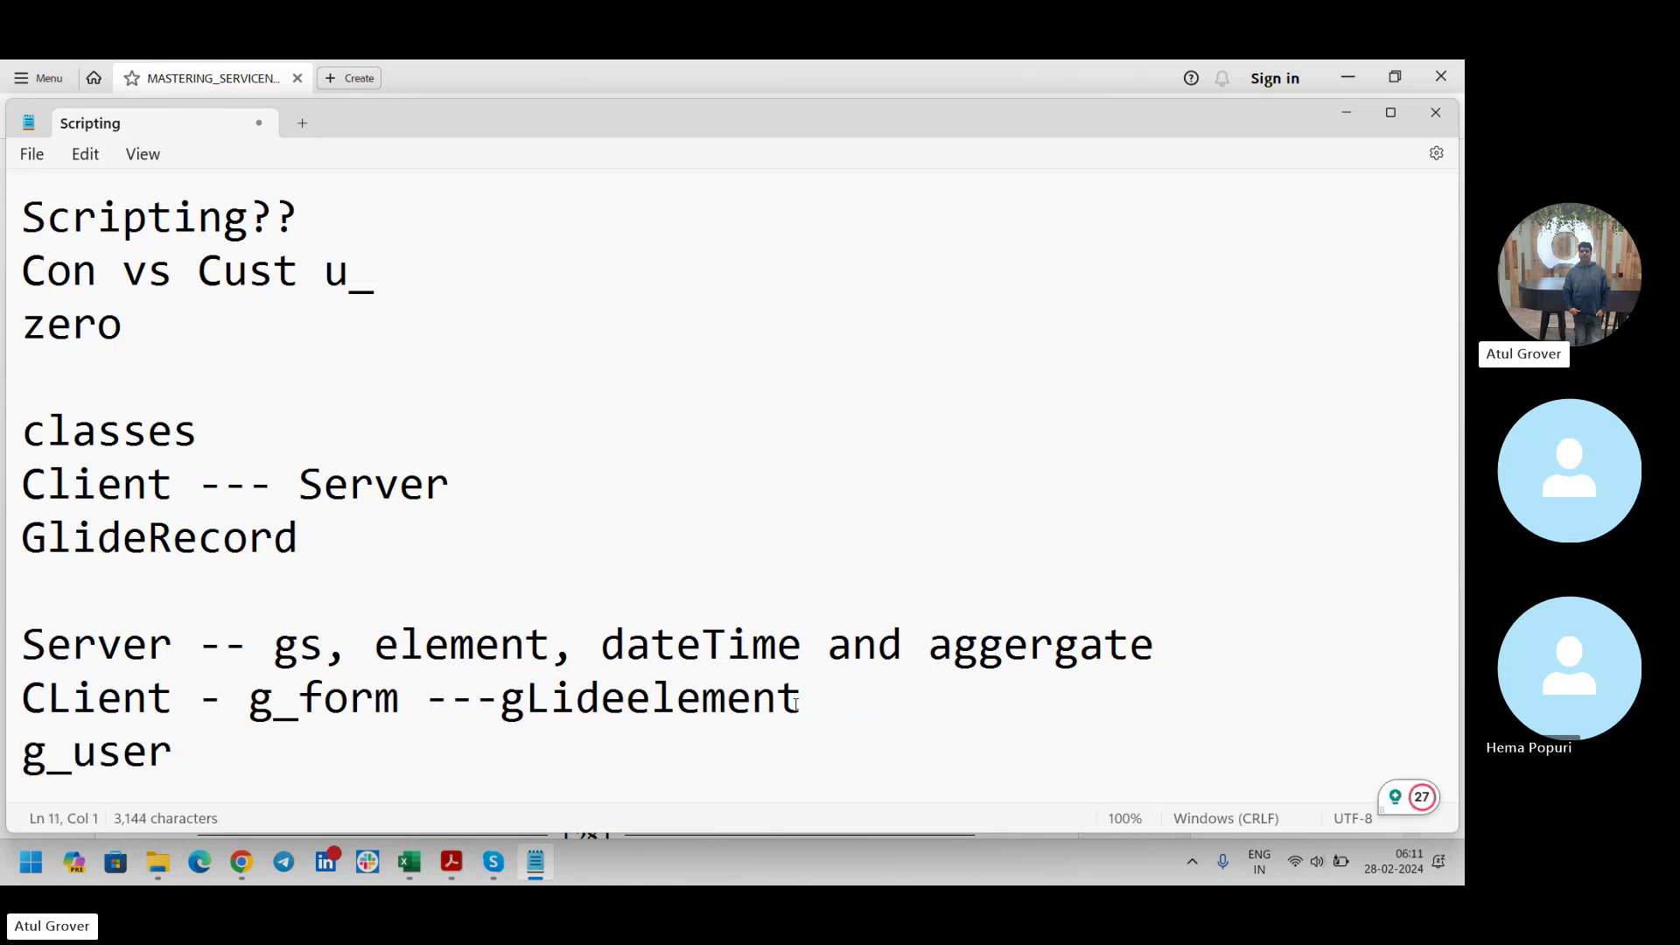
Return to the book PDF and read the g_user getFullName and hasRole examples through the Additional client-side Glide classes section.
key(alt+Tab)
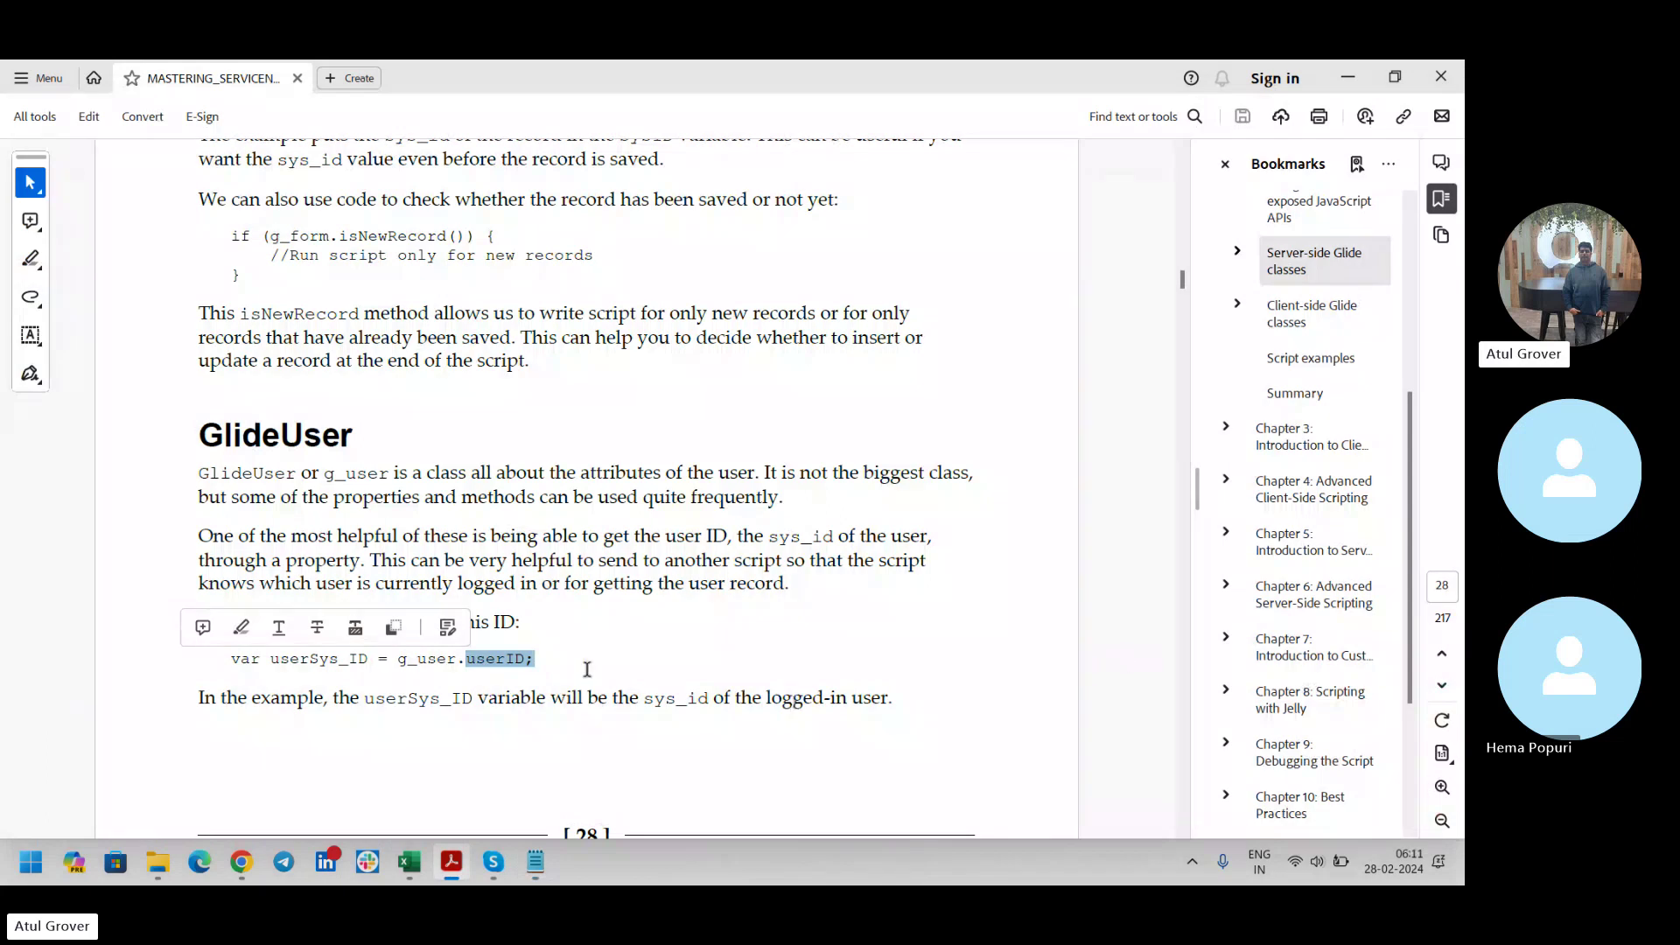
click(1181, 833)
scroll(1181, 833, down, 5)
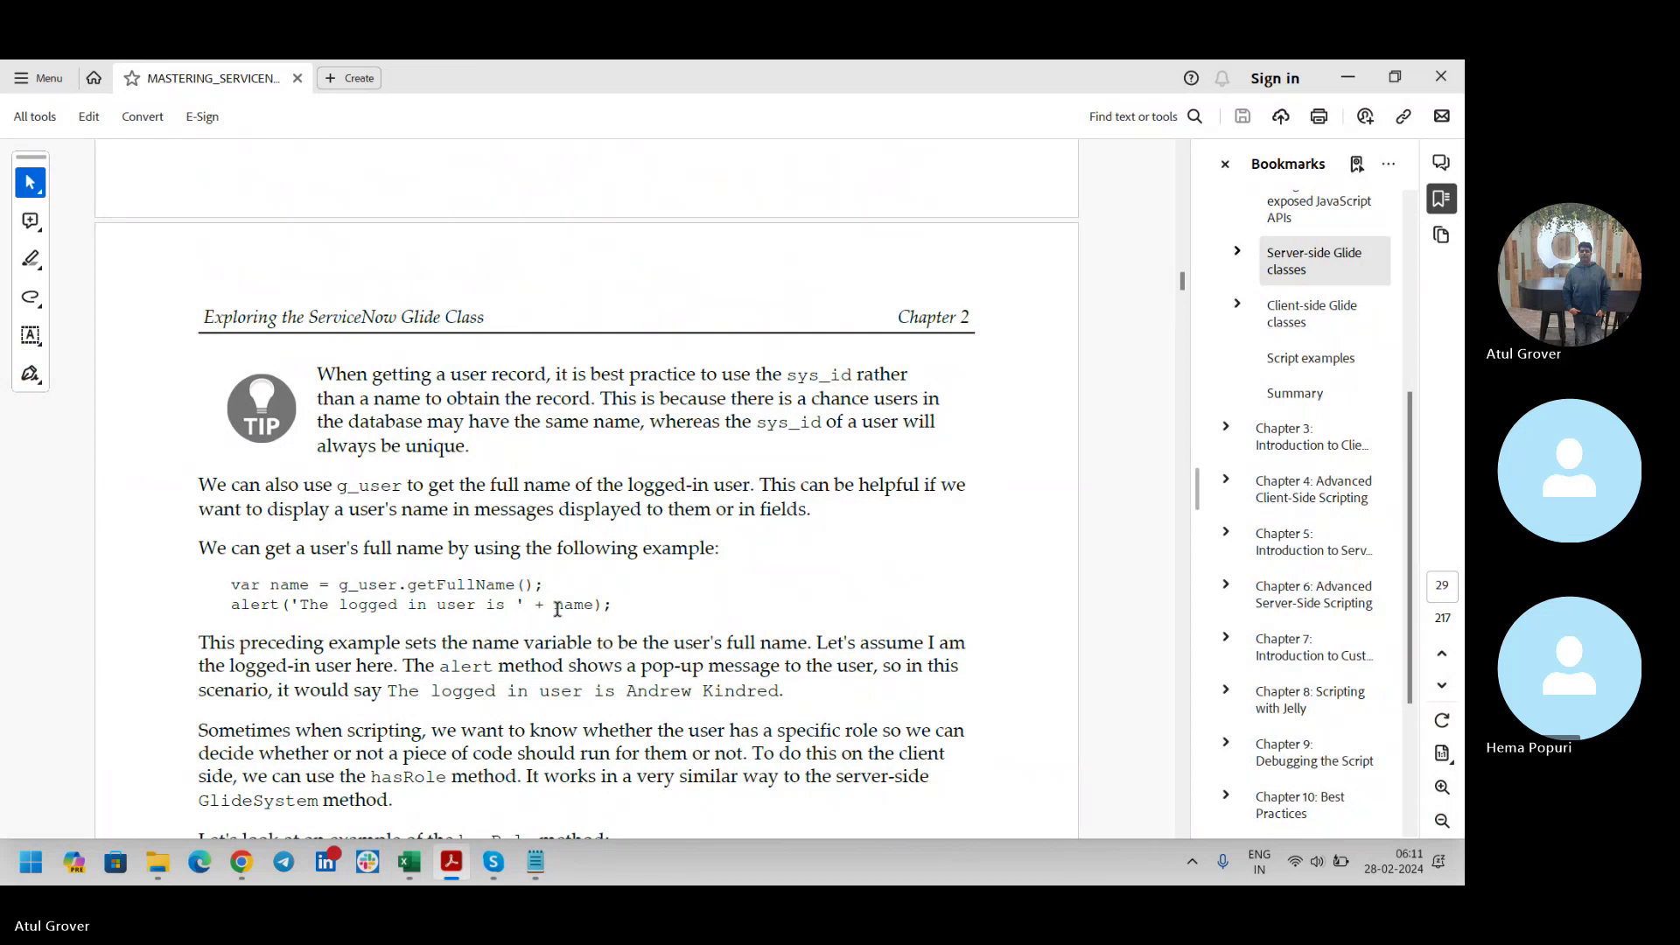
drag(557, 608, 606, 610)
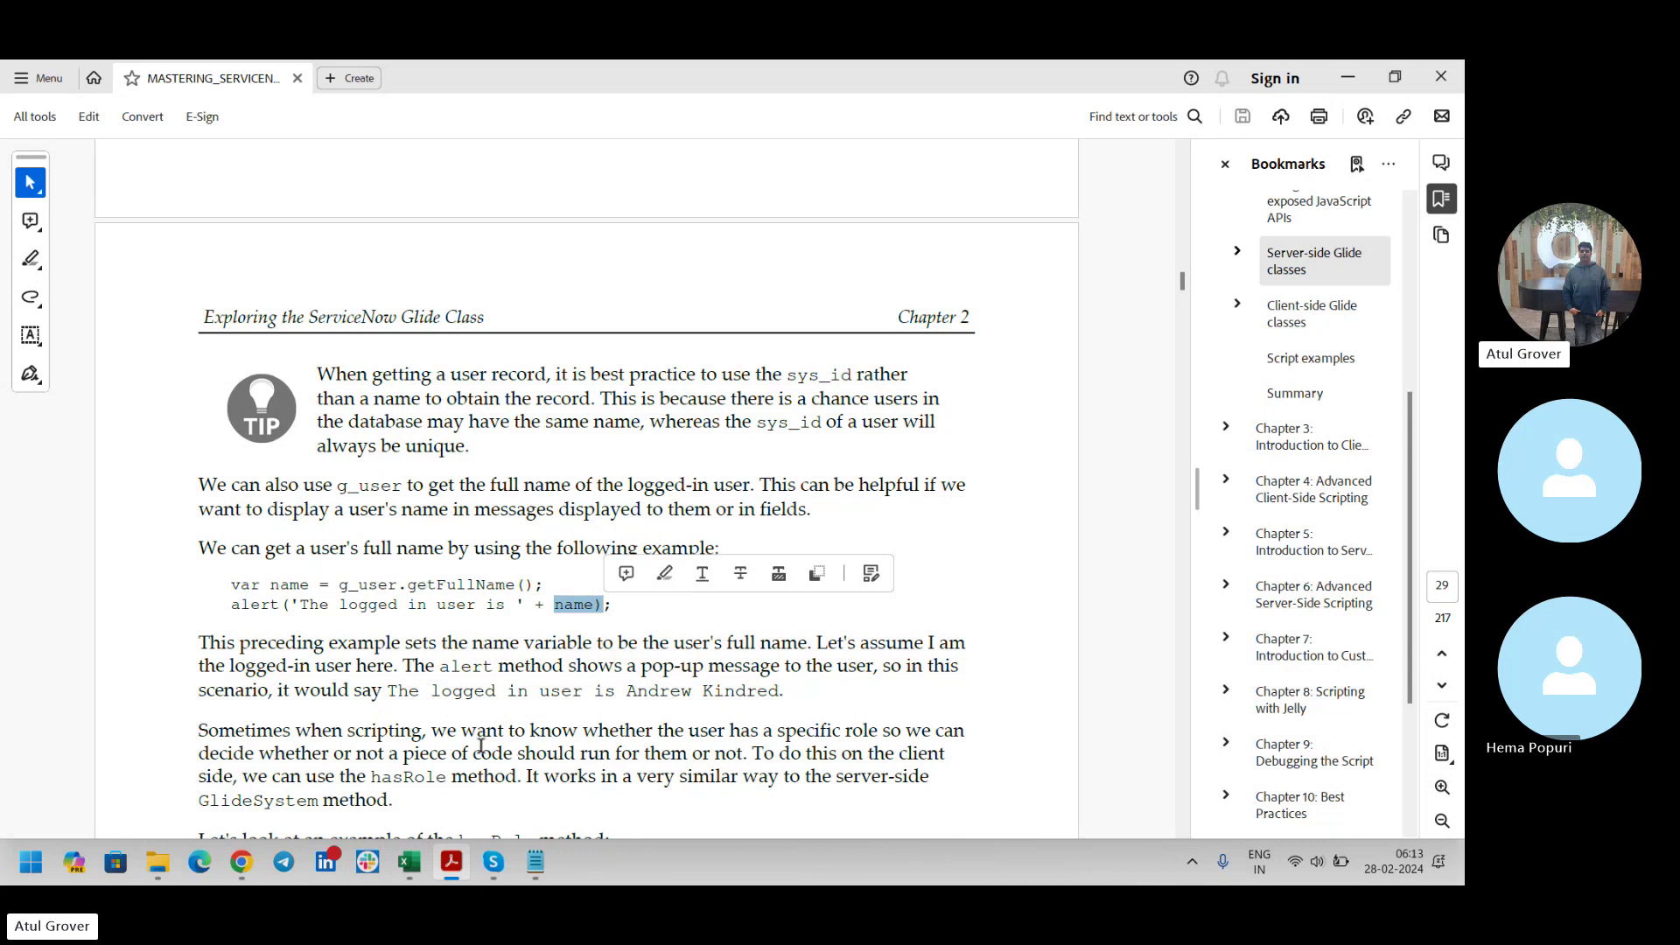
scroll(1110, 798, down, 3)
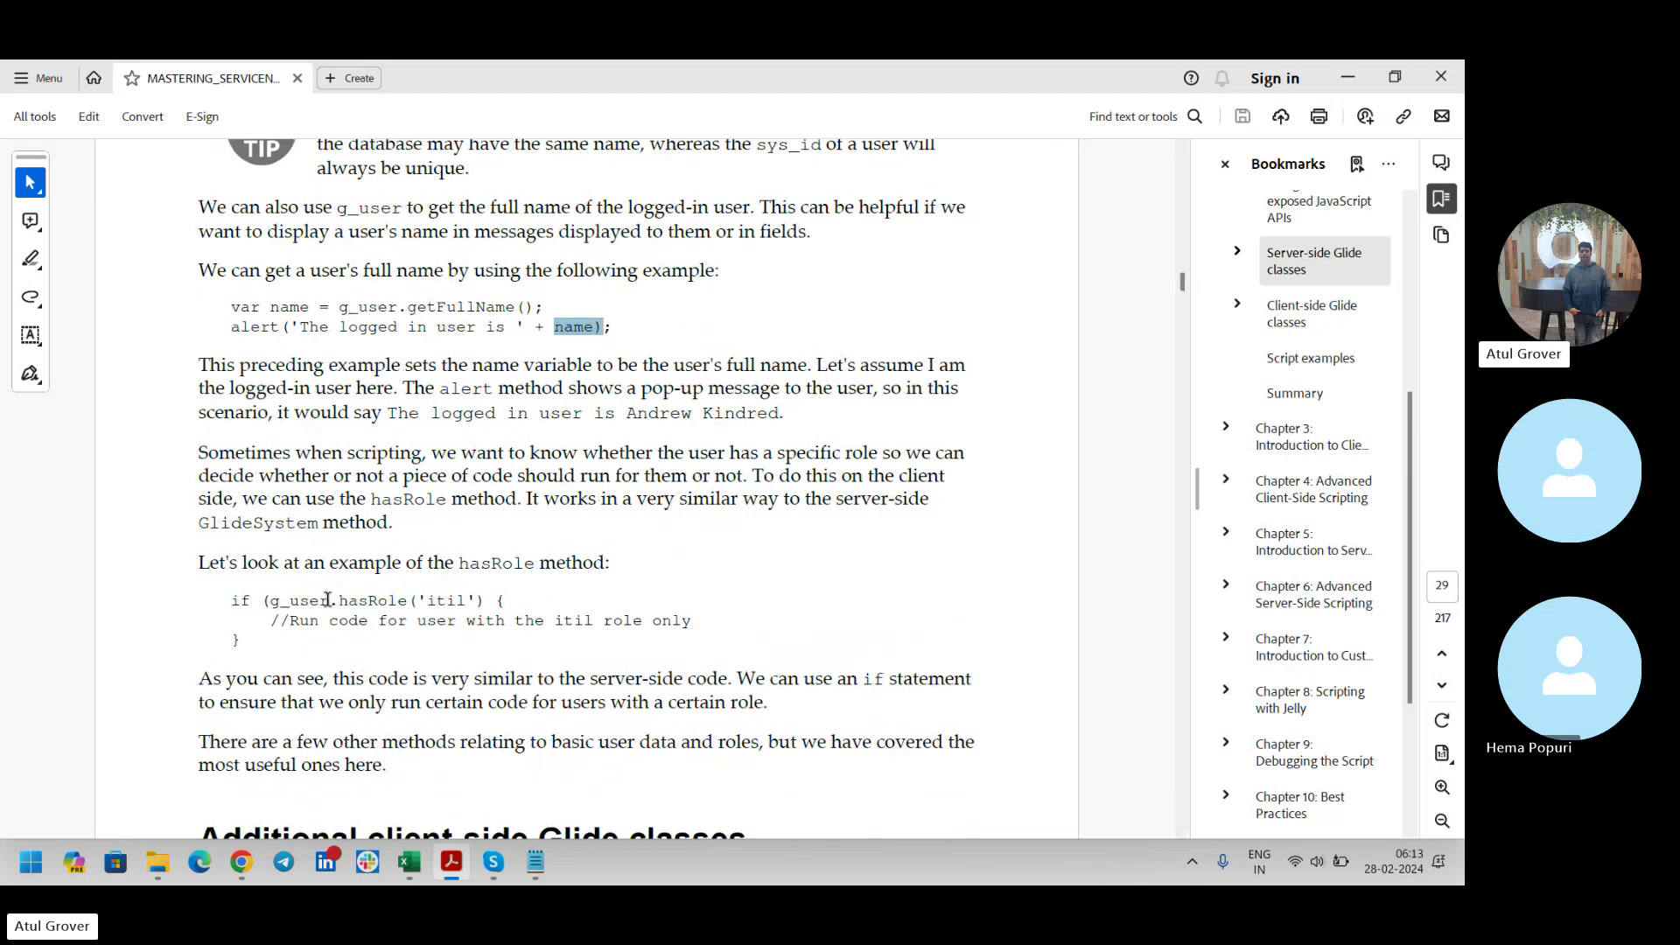
drag(330, 600, 488, 601)
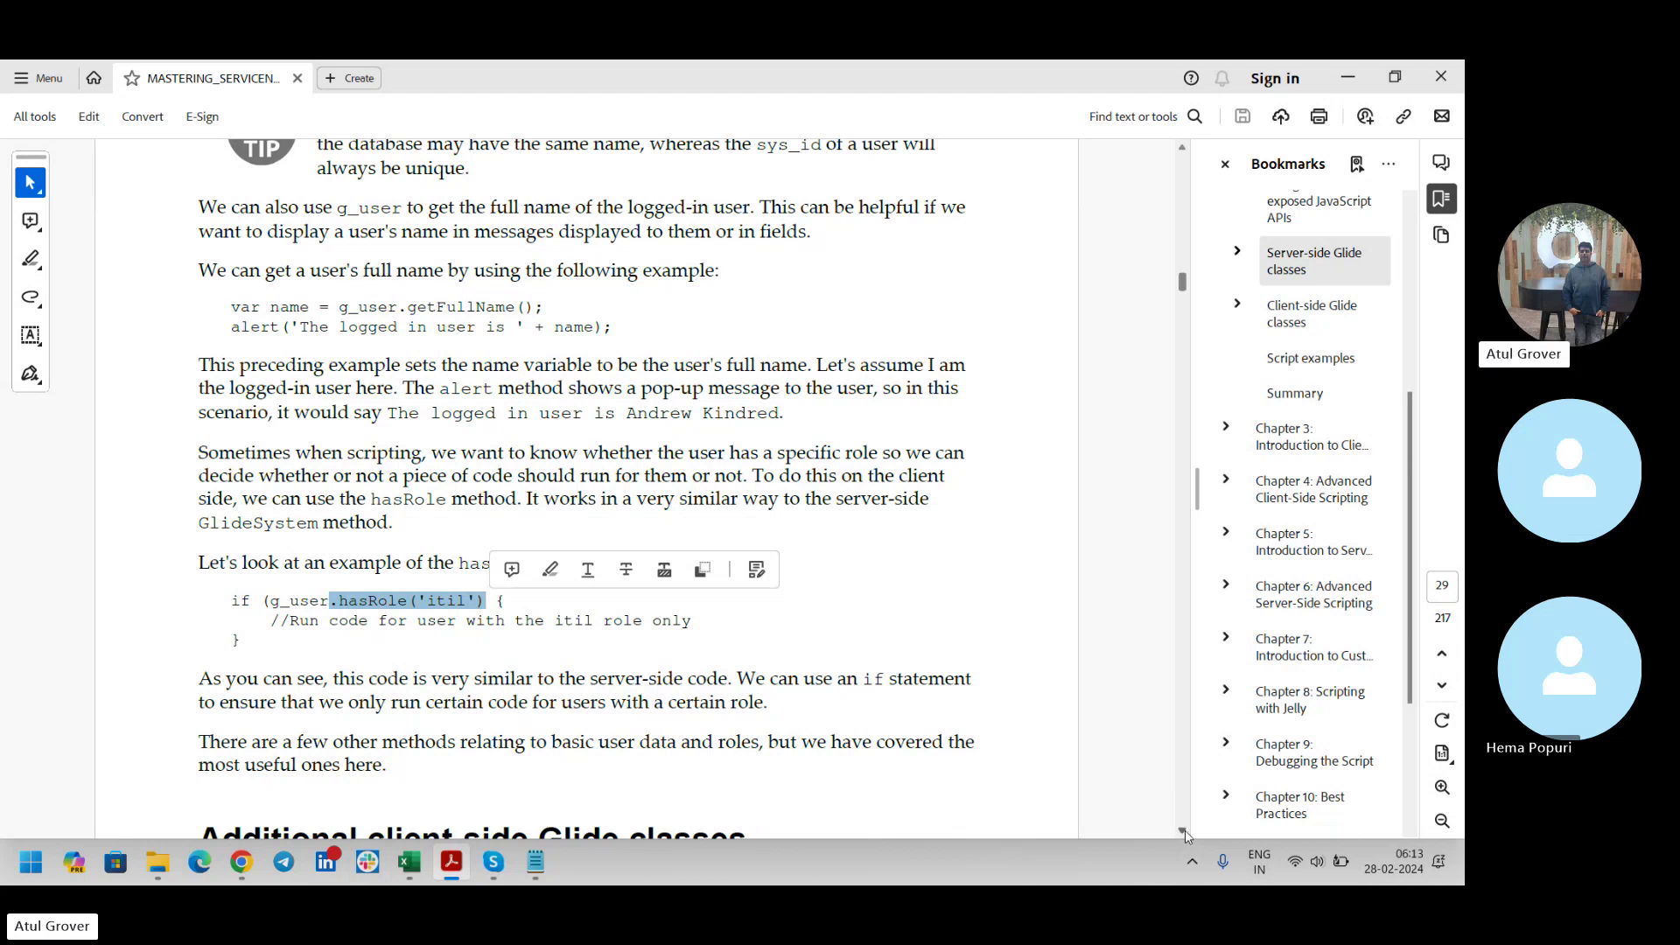
scroll(1185, 833, down, 5)
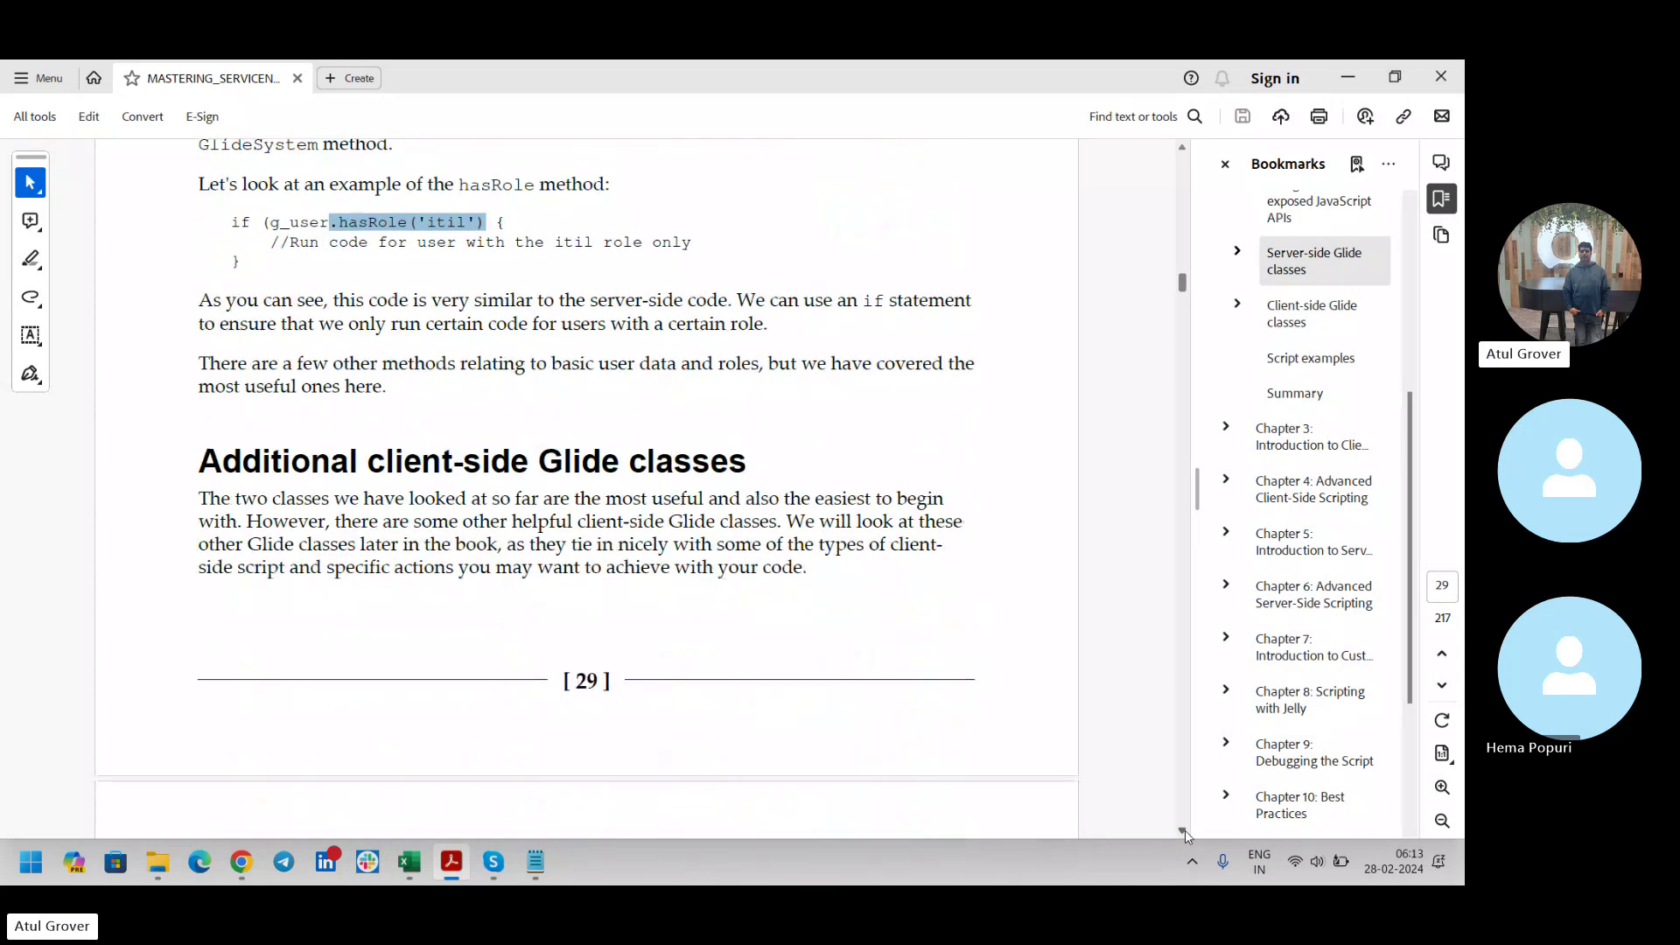
Examine the Script examples section's nested GlideRecord code that creates a problem record for every critical priority incident.
scroll(1185, 833, down, 6)
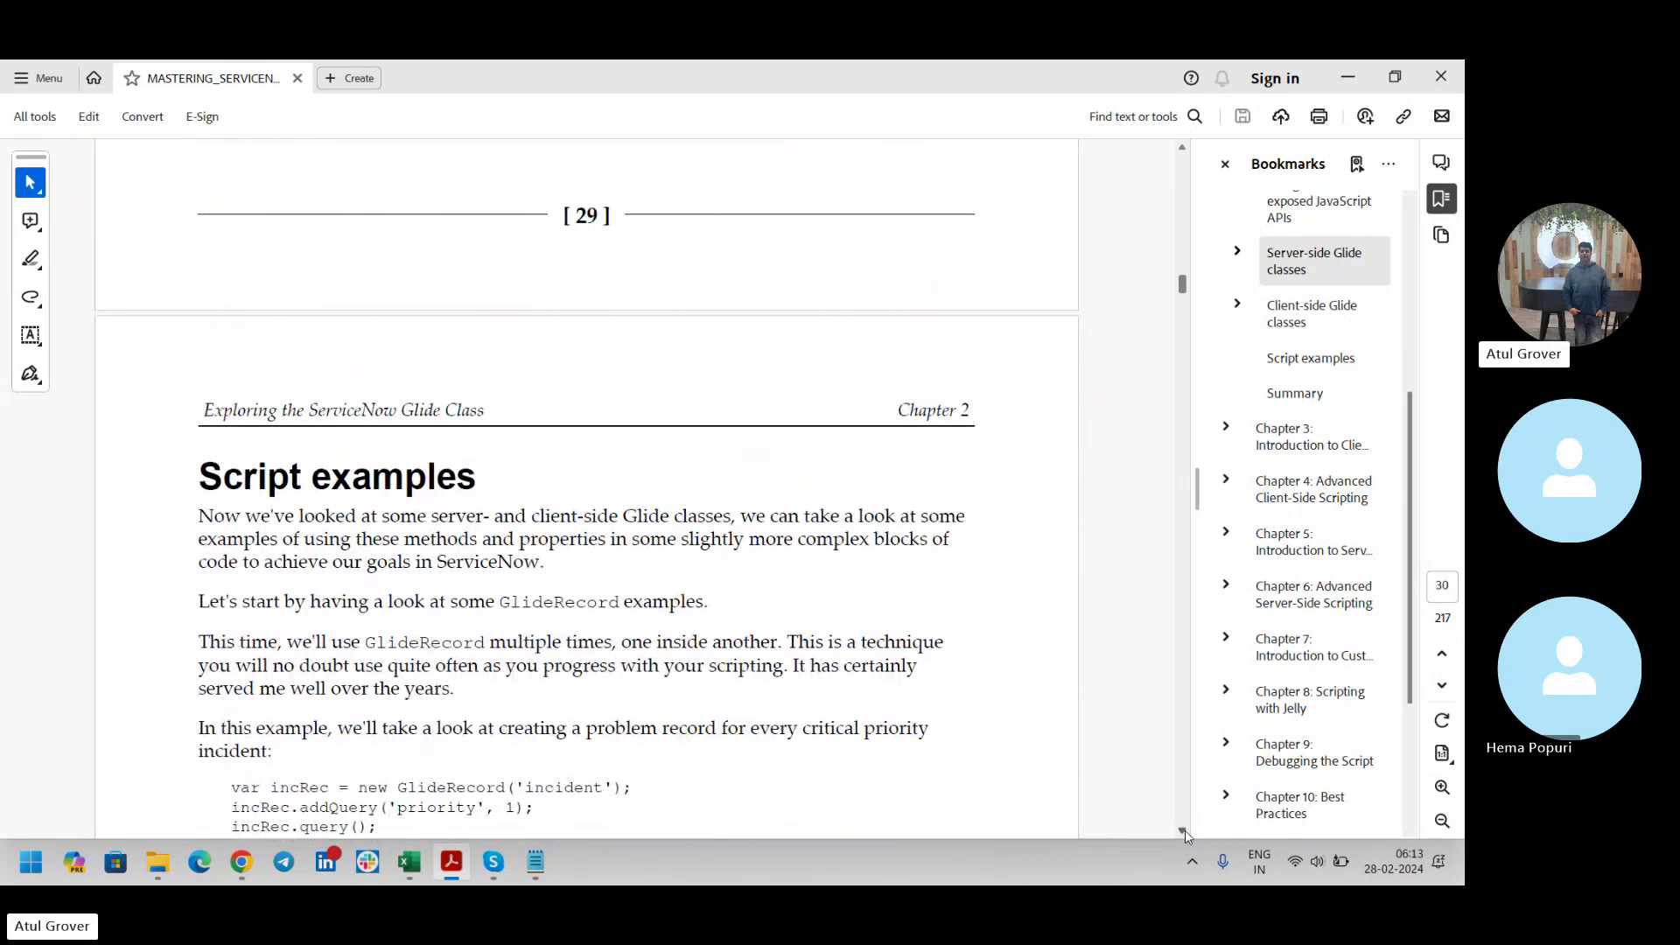
scroll(1185, 829, down, 3)
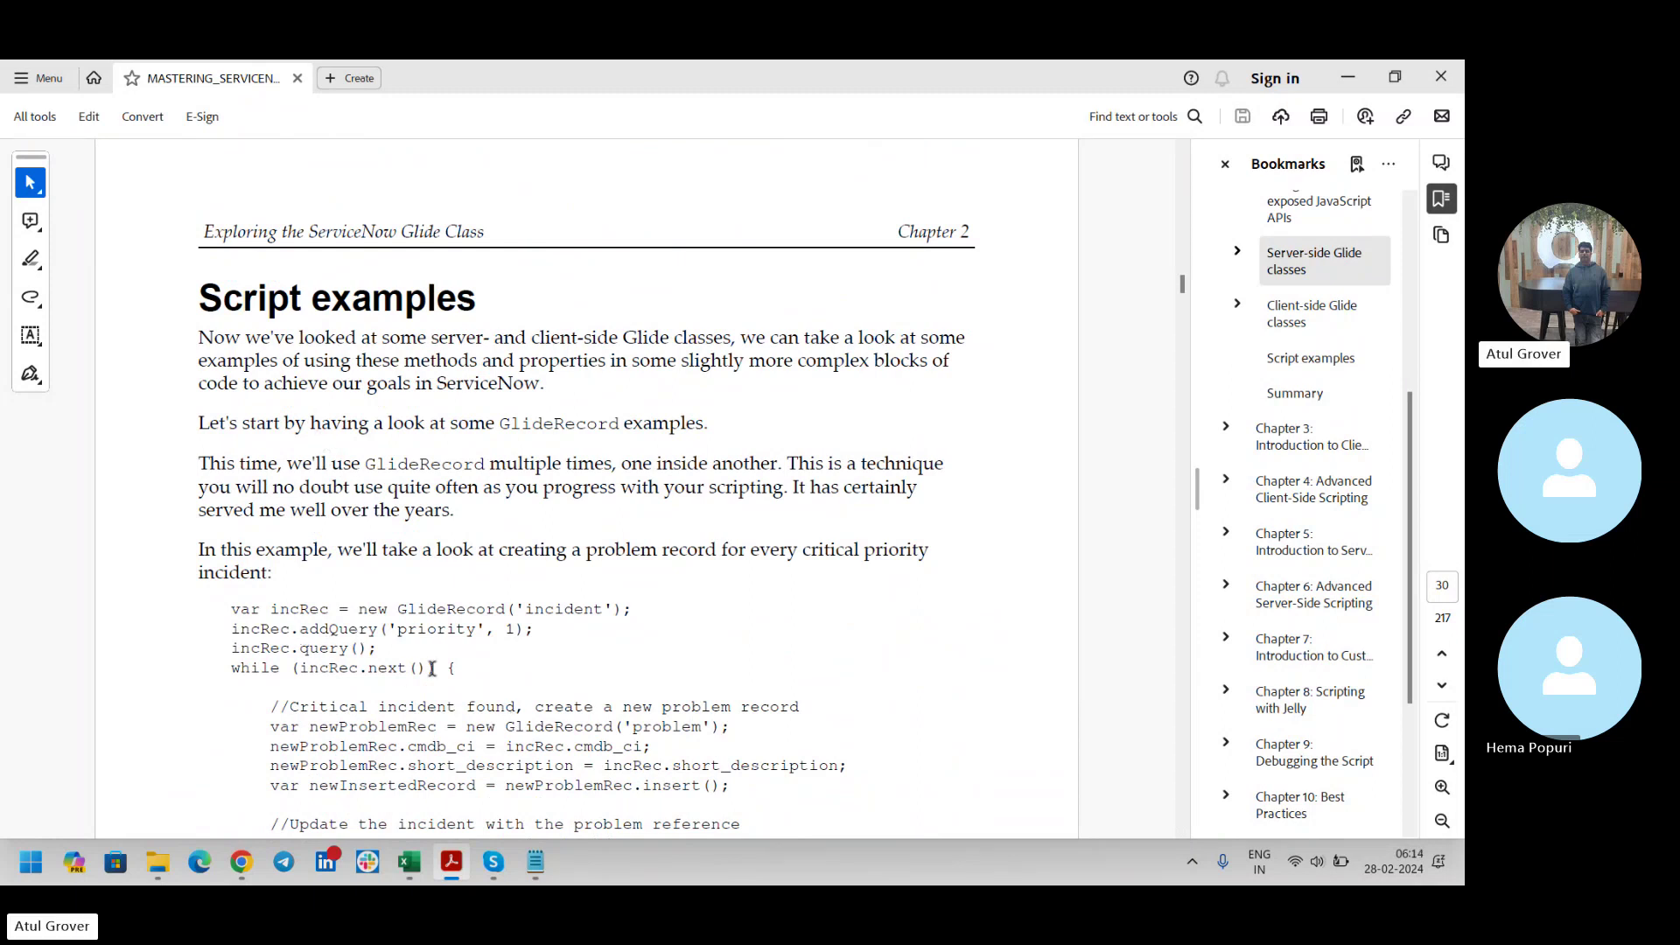
drag(394, 648, 229, 608)
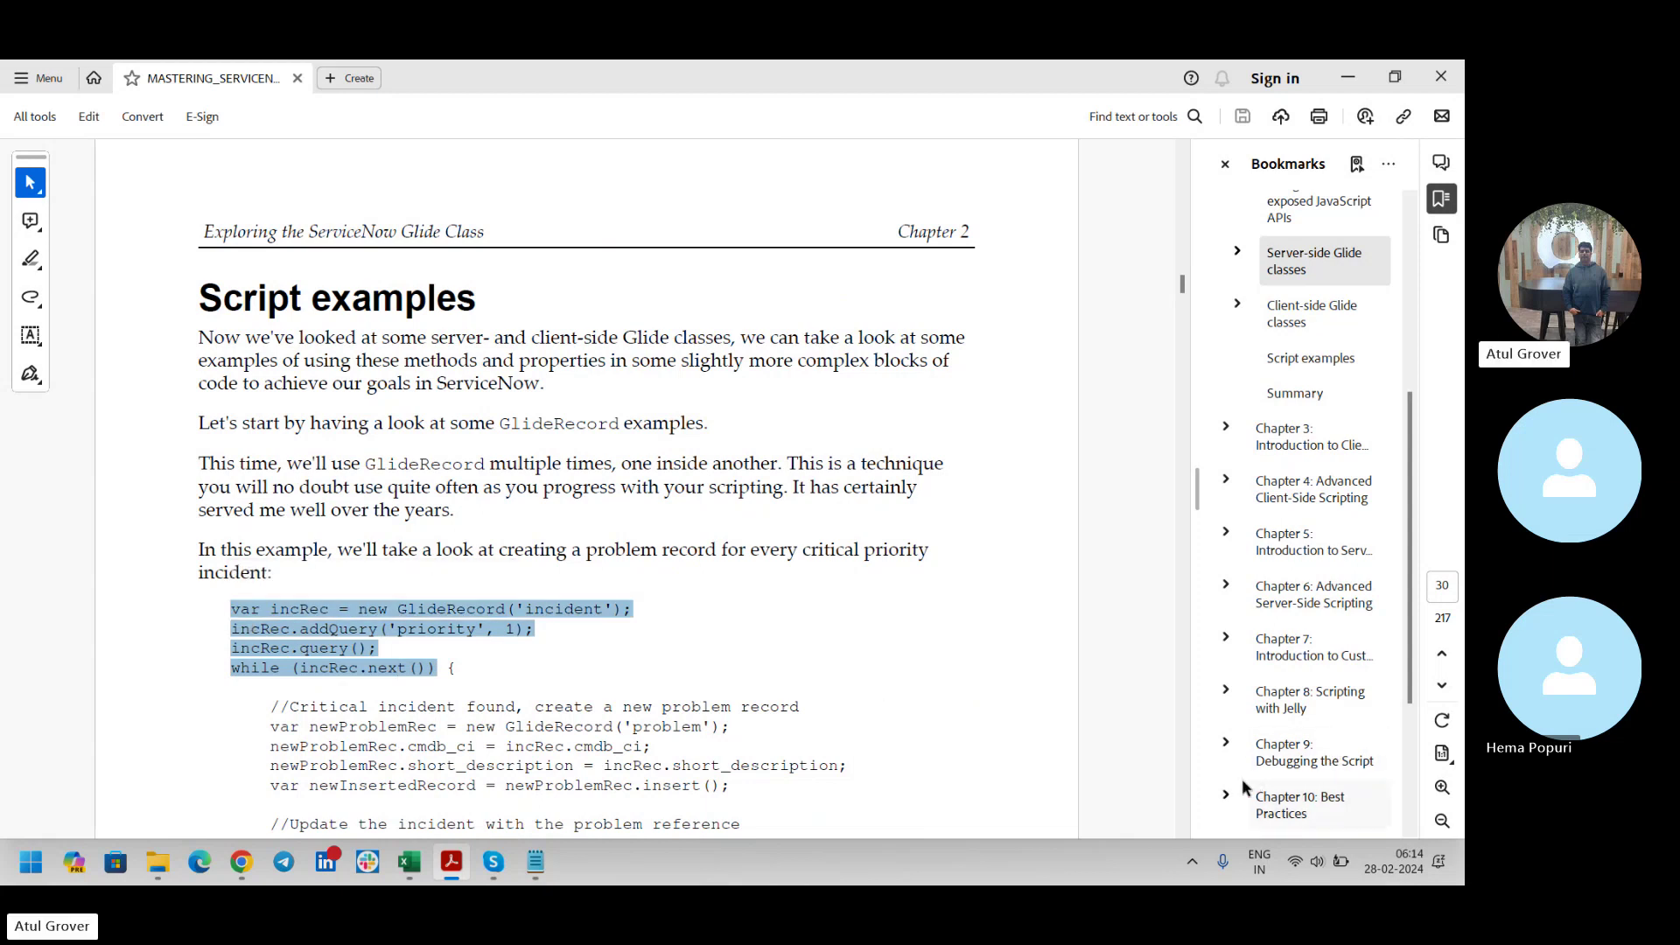
click(1182, 831)
click(1182, 832)
click(1182, 831)
click(1182, 831)
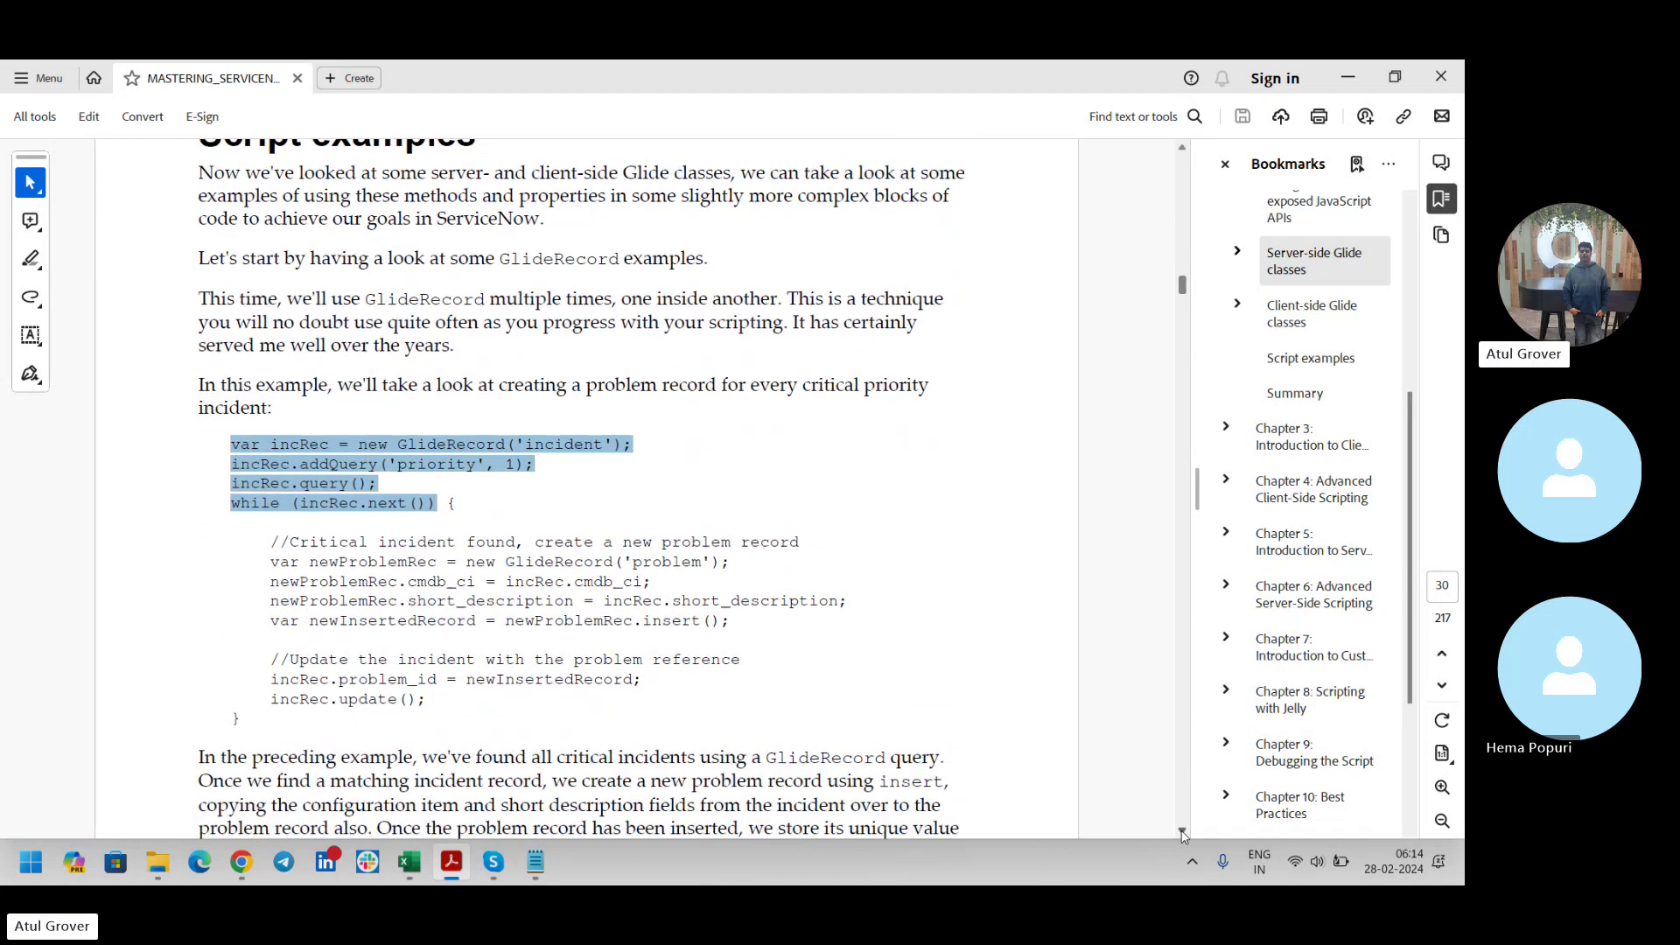
click(1183, 834)
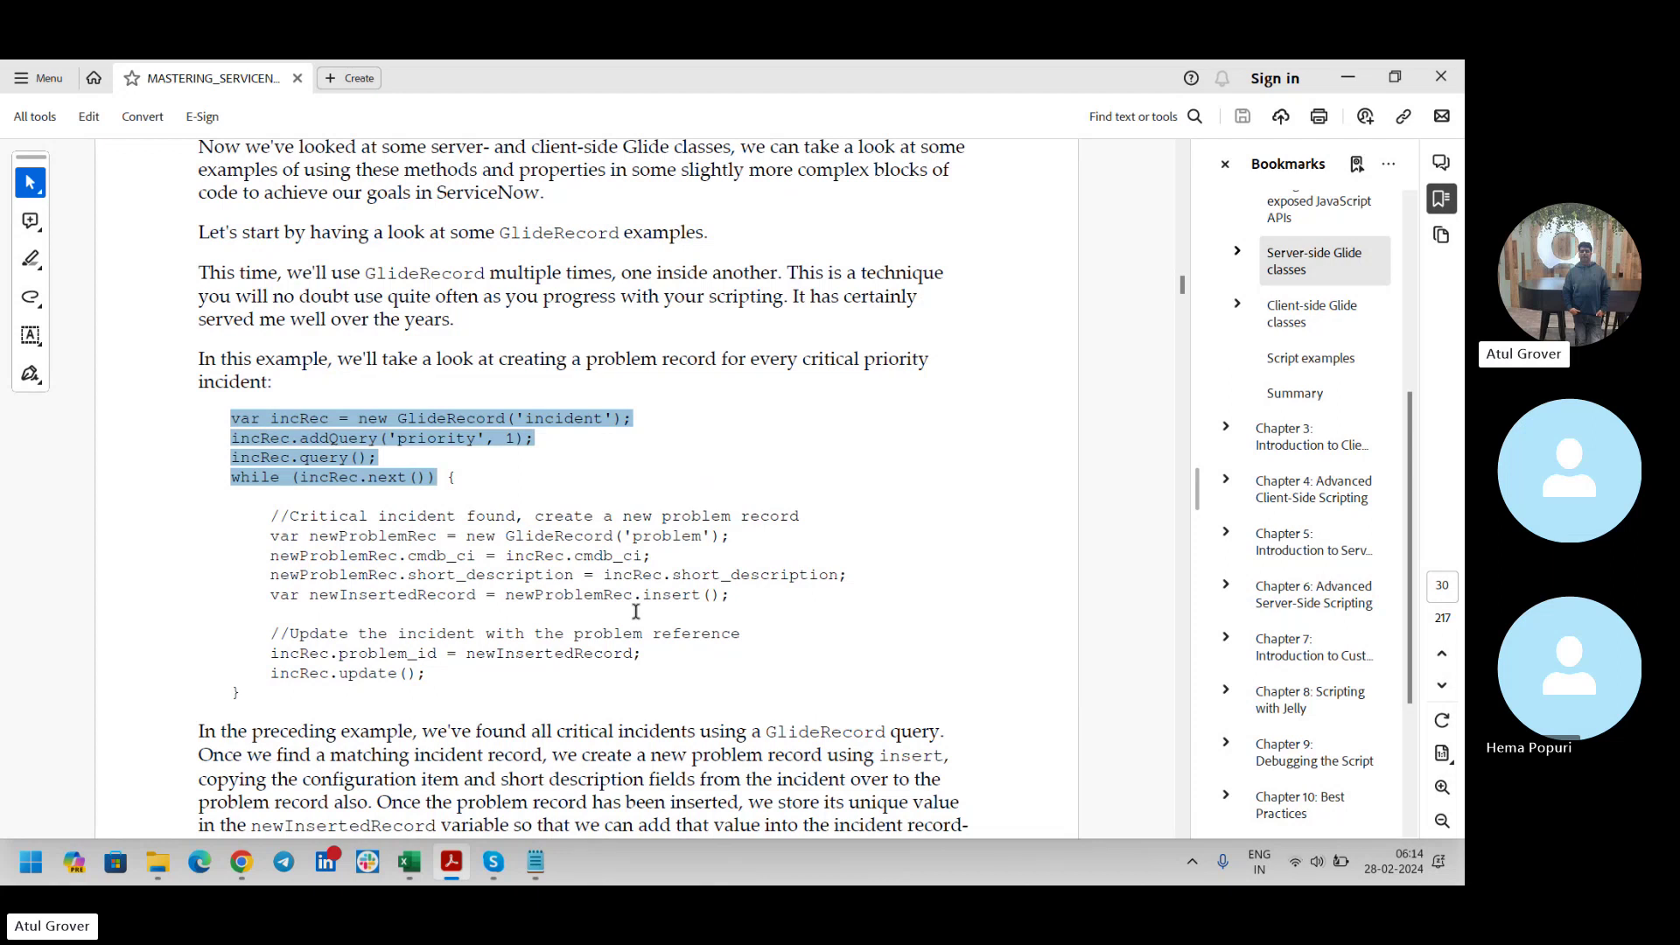
Switch to ServiceNow in Chrome, change the theme to Default, and open a new incident form from the Incidents list.
click(1285, 450)
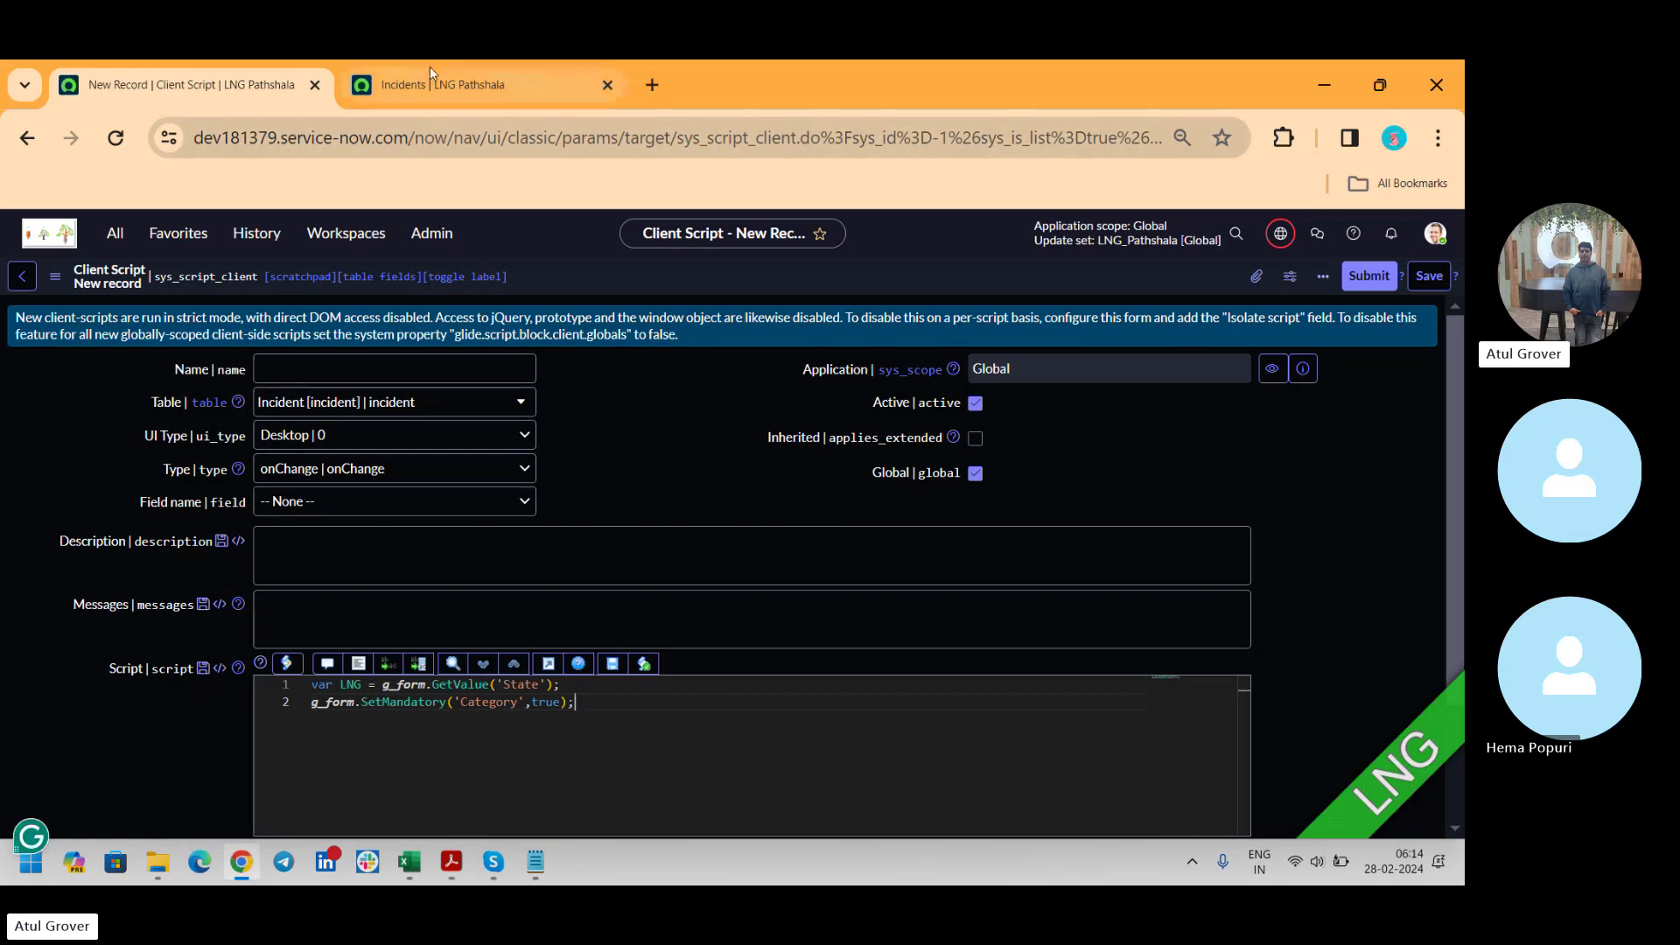
click(1433, 234)
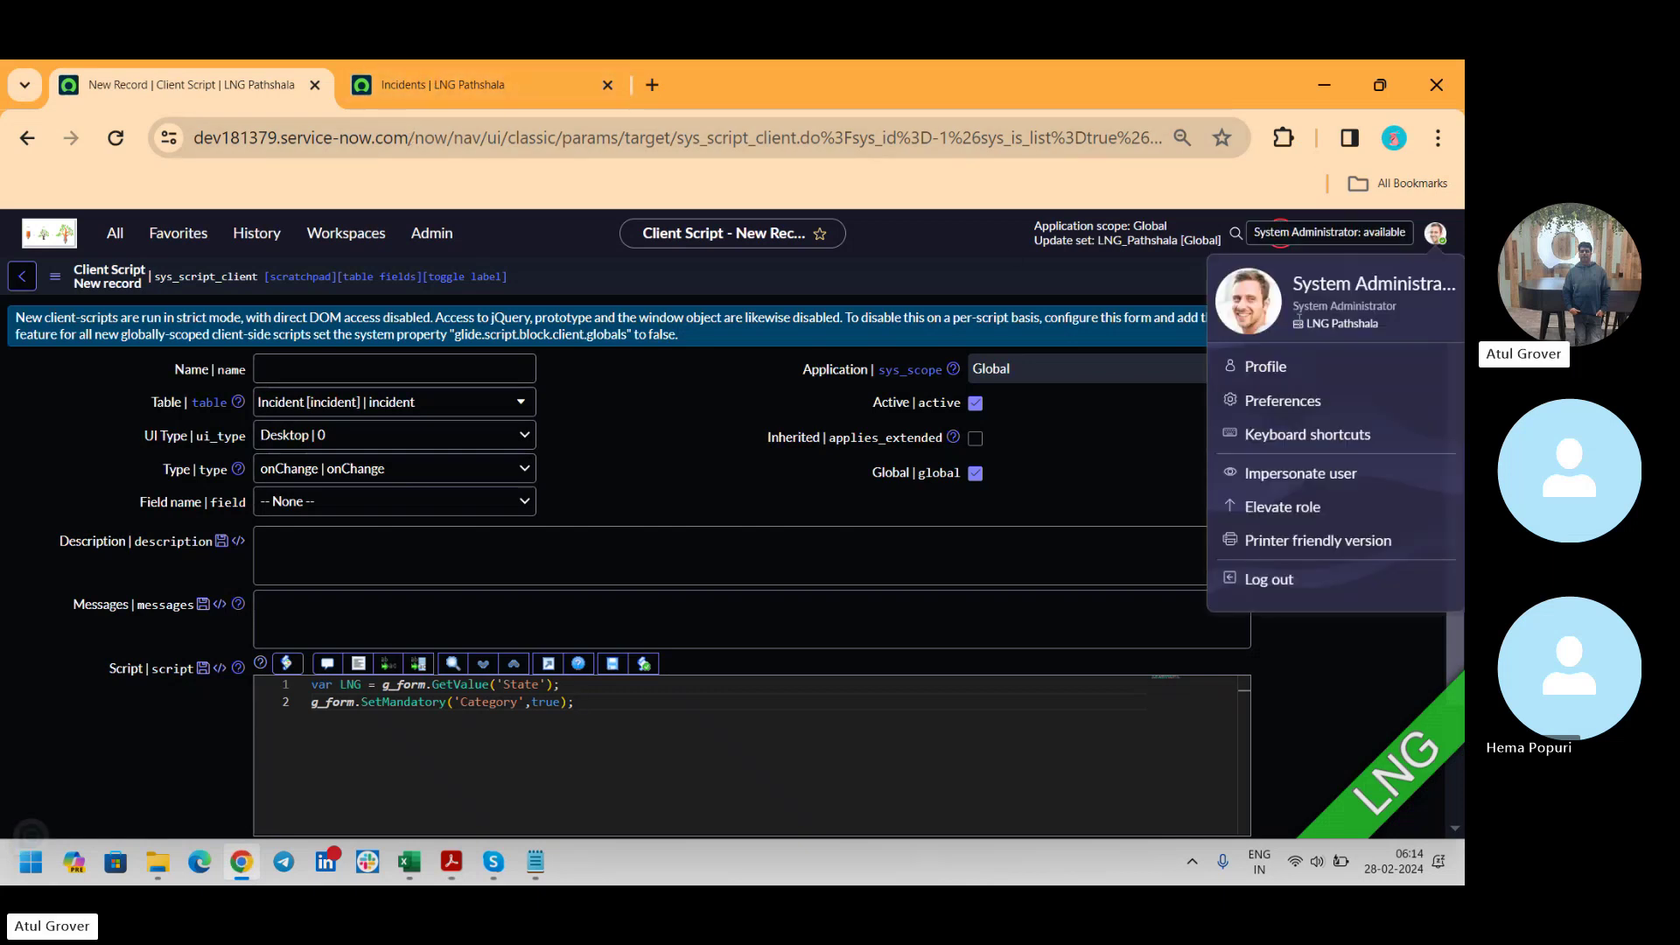
click(1280, 400)
click(845, 385)
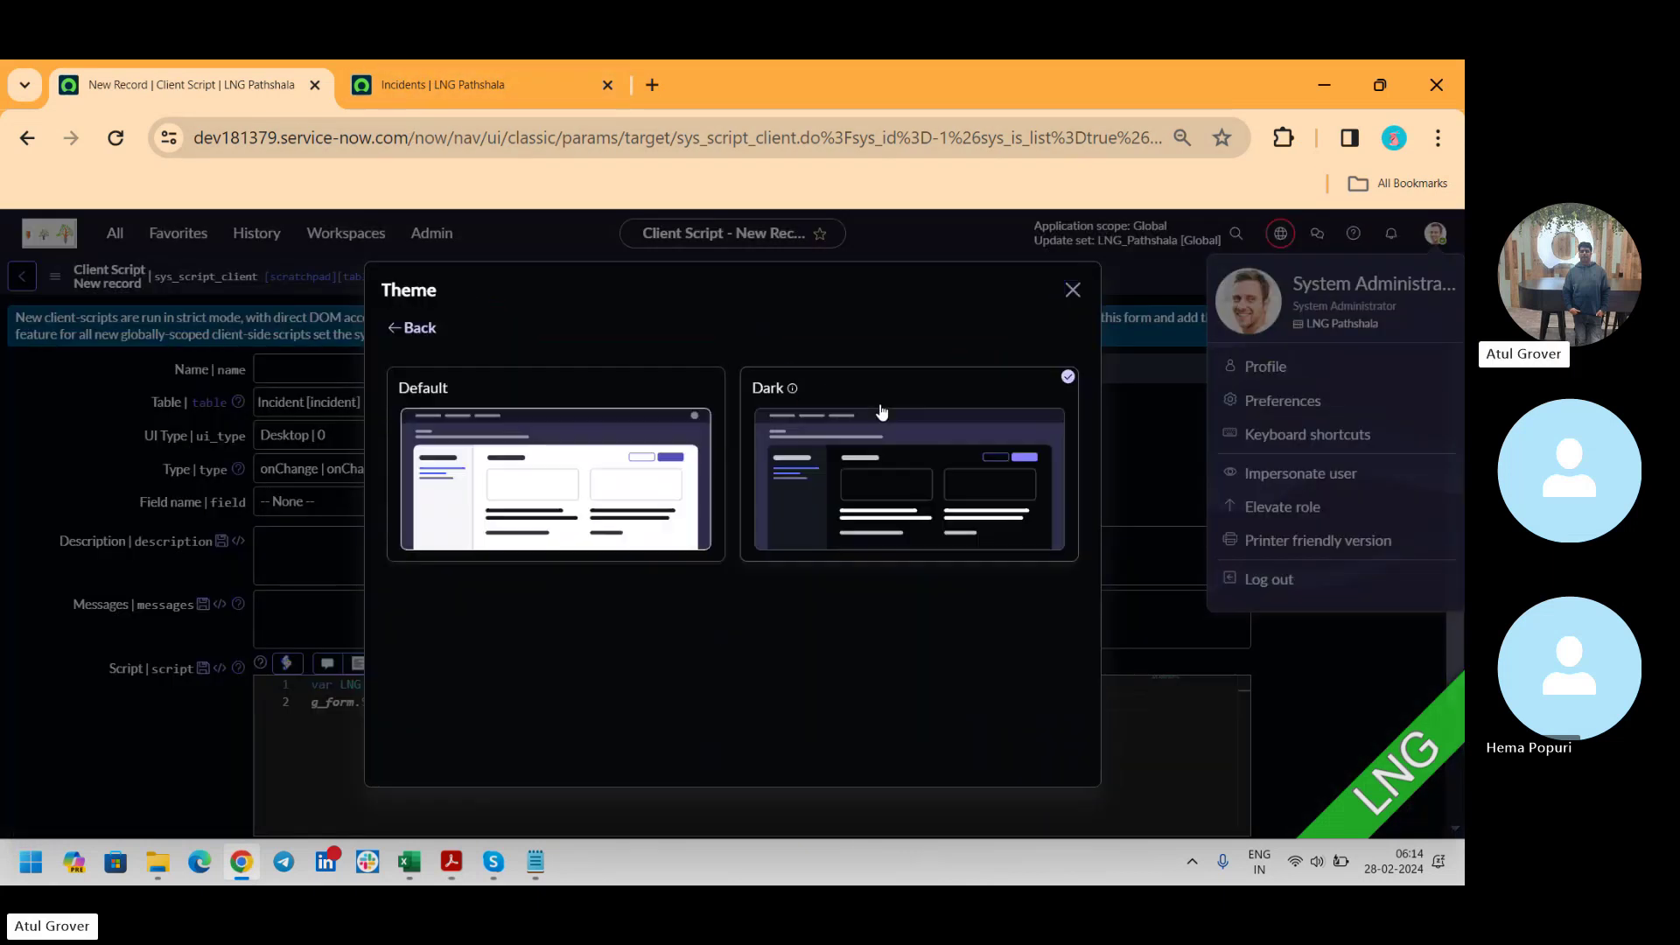
click(551, 411)
click(453, 88)
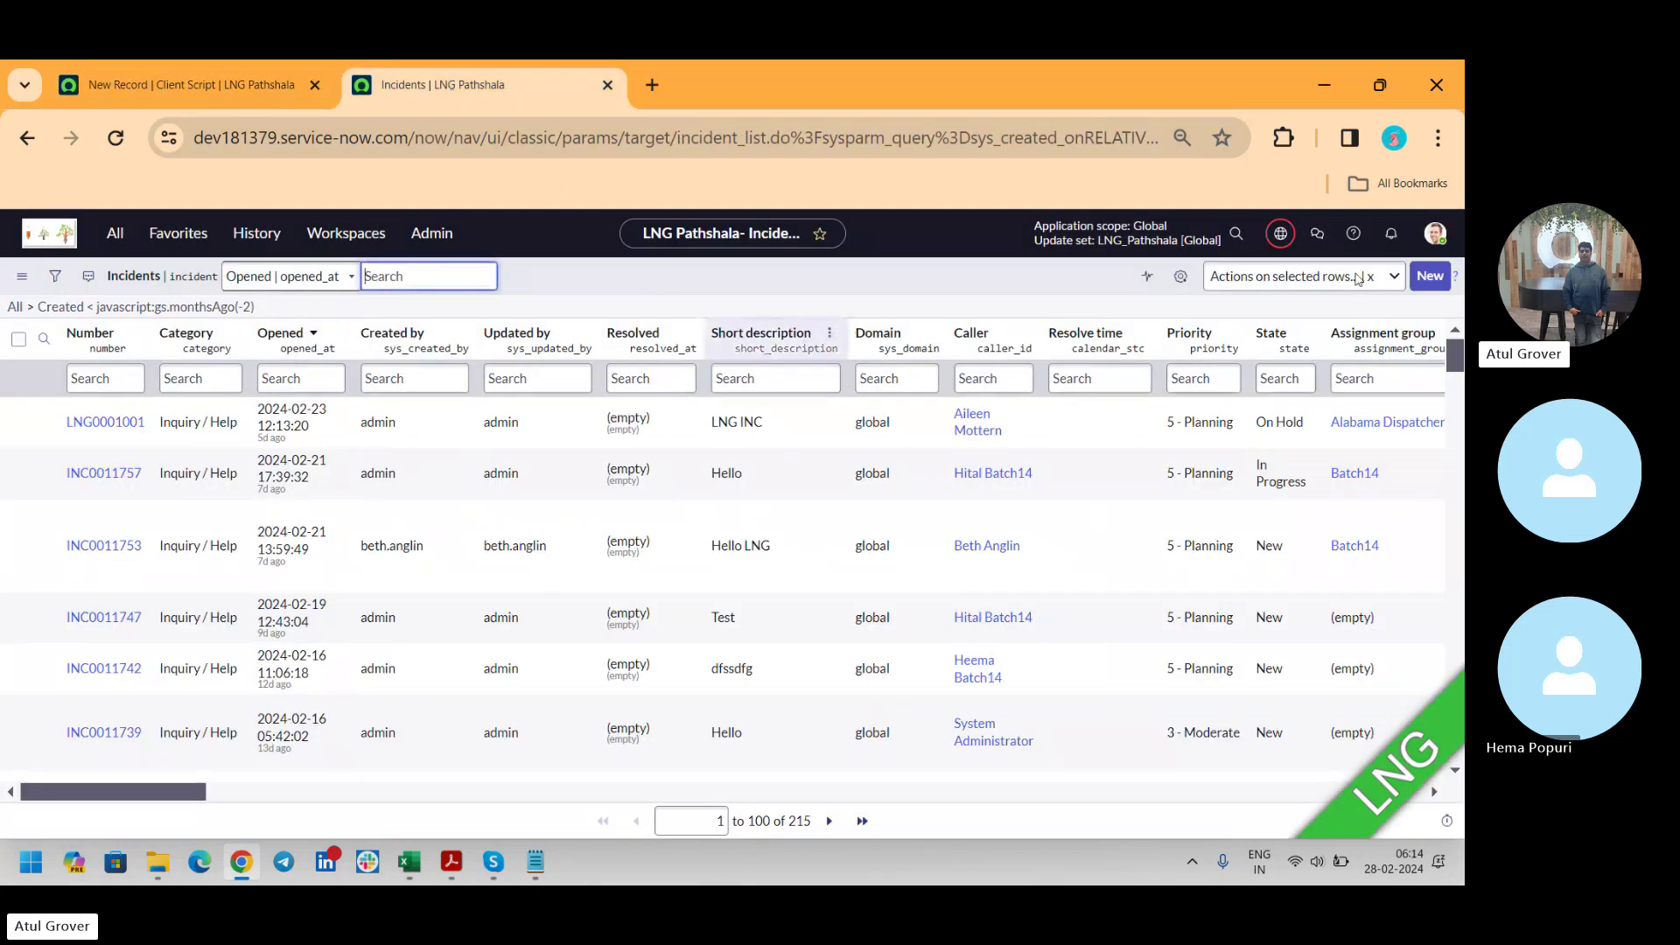
click(1440, 280)
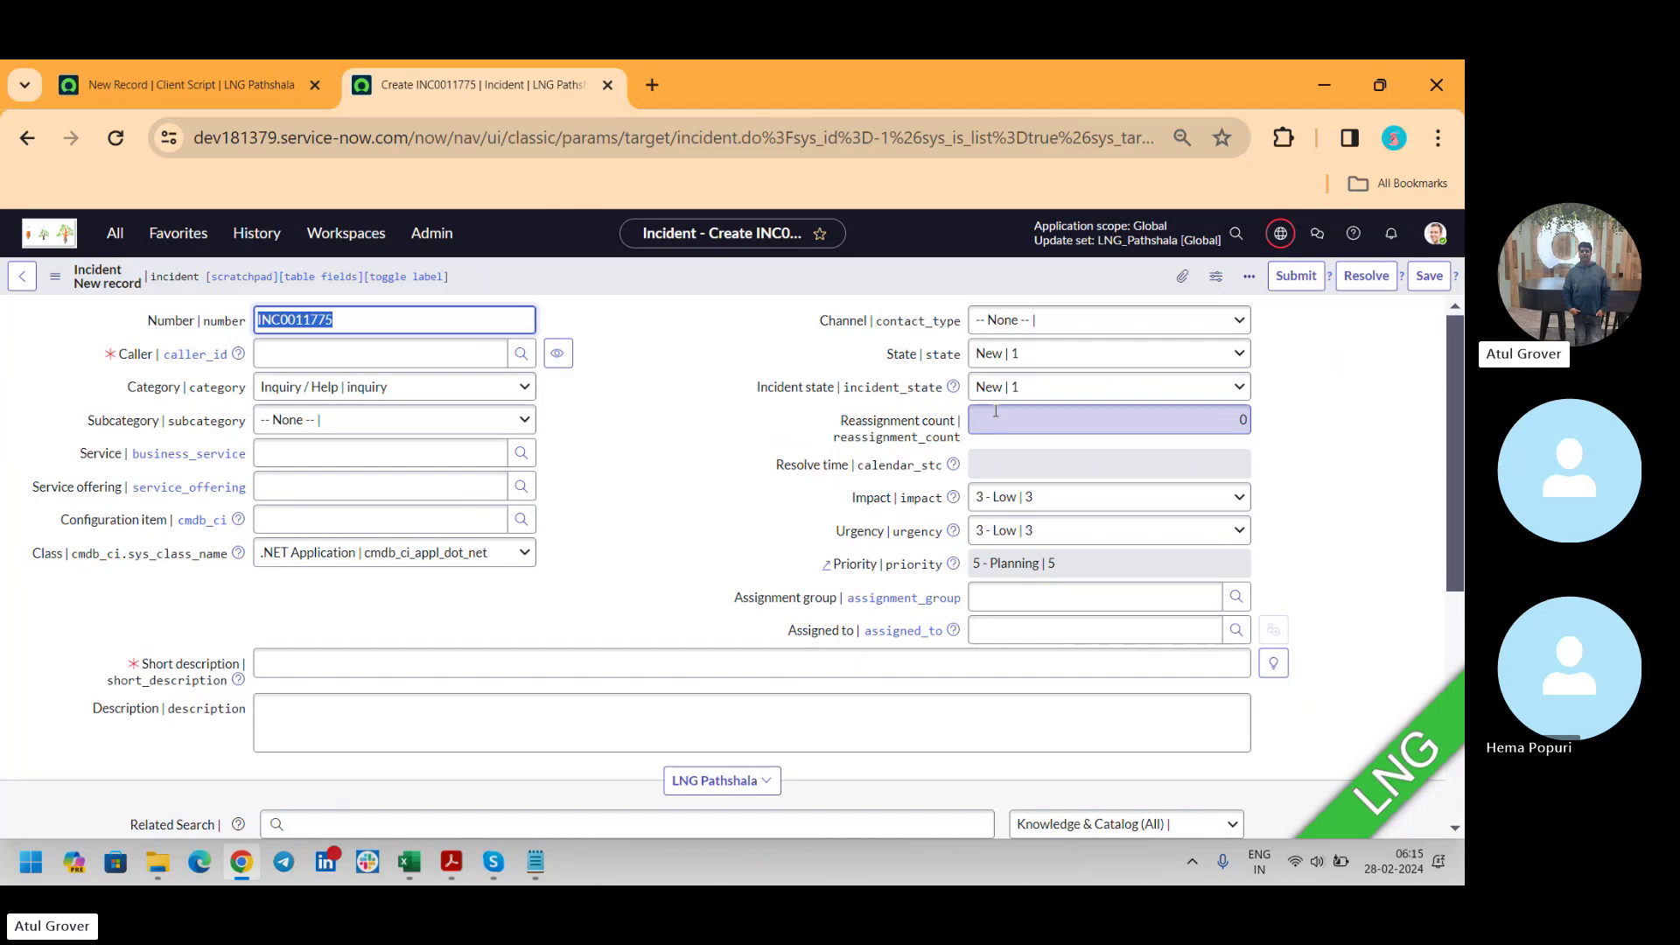
Switch to the Scripting notes in Notepad and add the line "UI Policy -- User Interface" below GlideRecord, separated by a blank line.
click(536, 863)
click(302, 549)
key(Return)
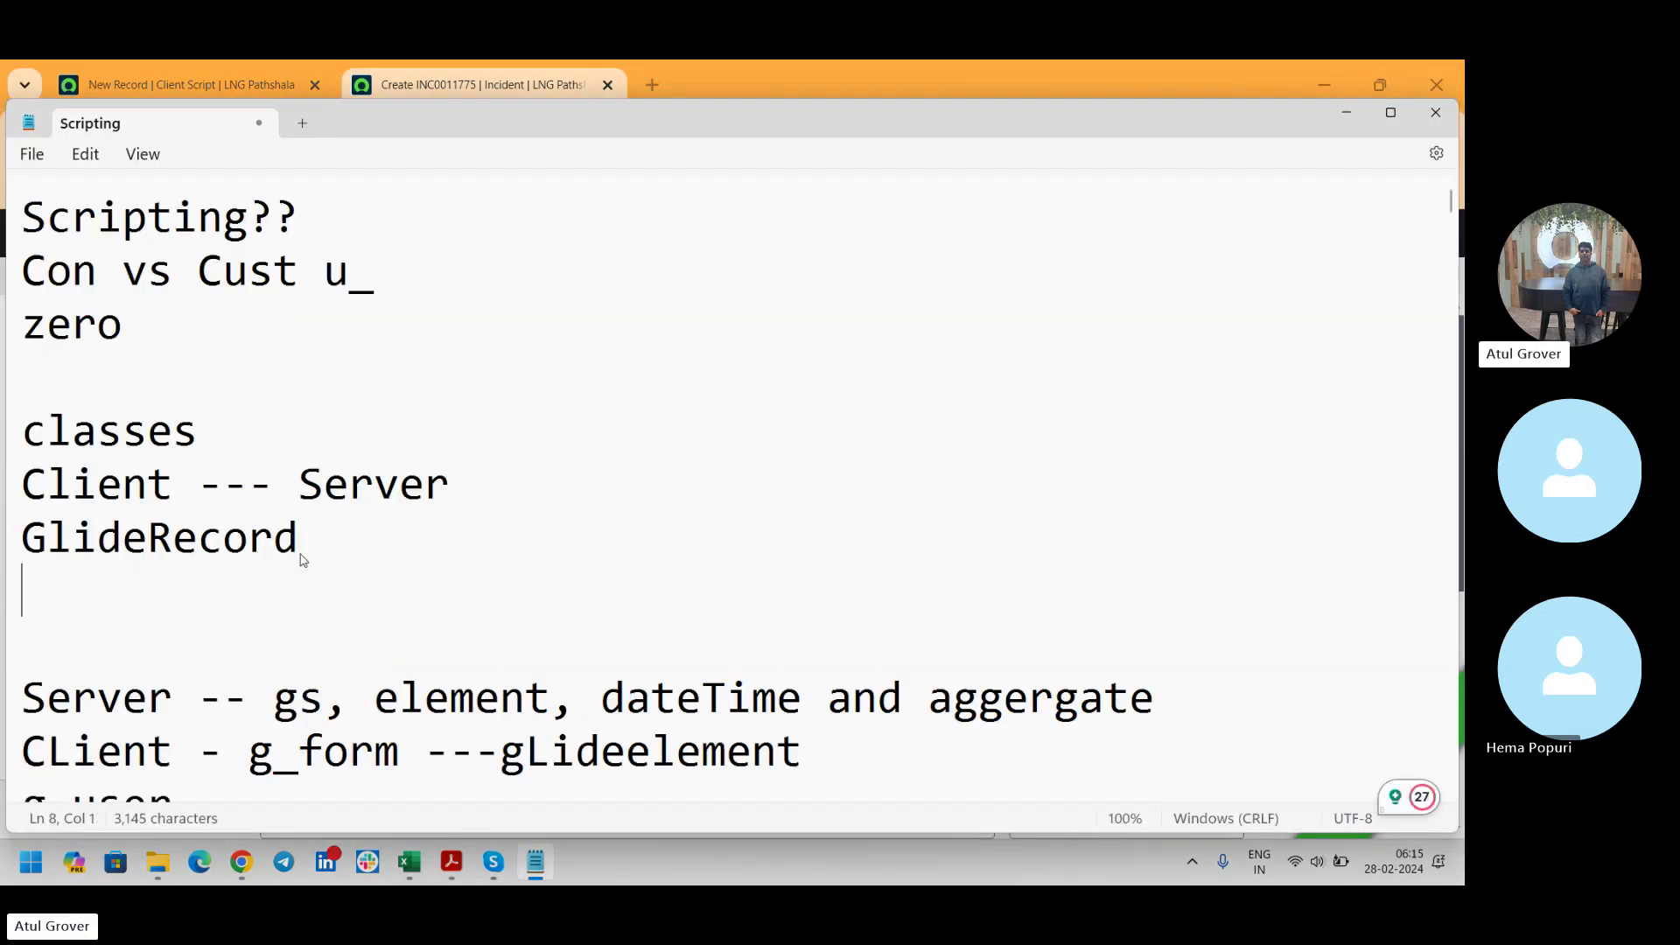
key(Return)
text(UI Polic)
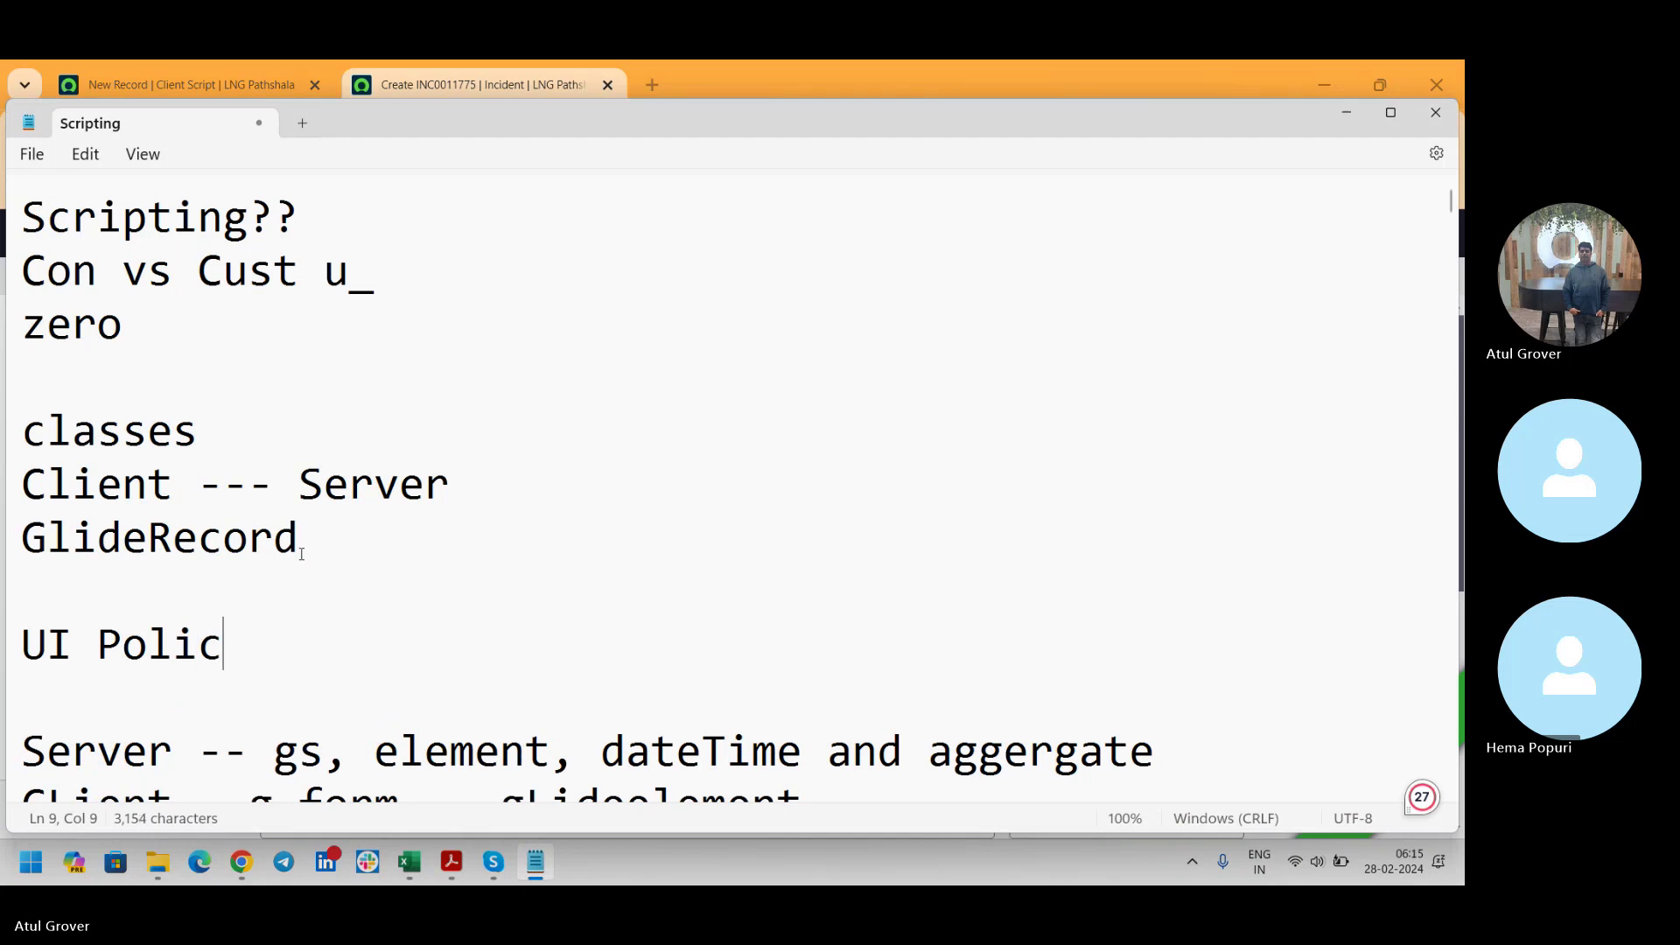
text(y -- Uswr)
key(BackSpace)
key(BackSpace)
key(BackSpace)
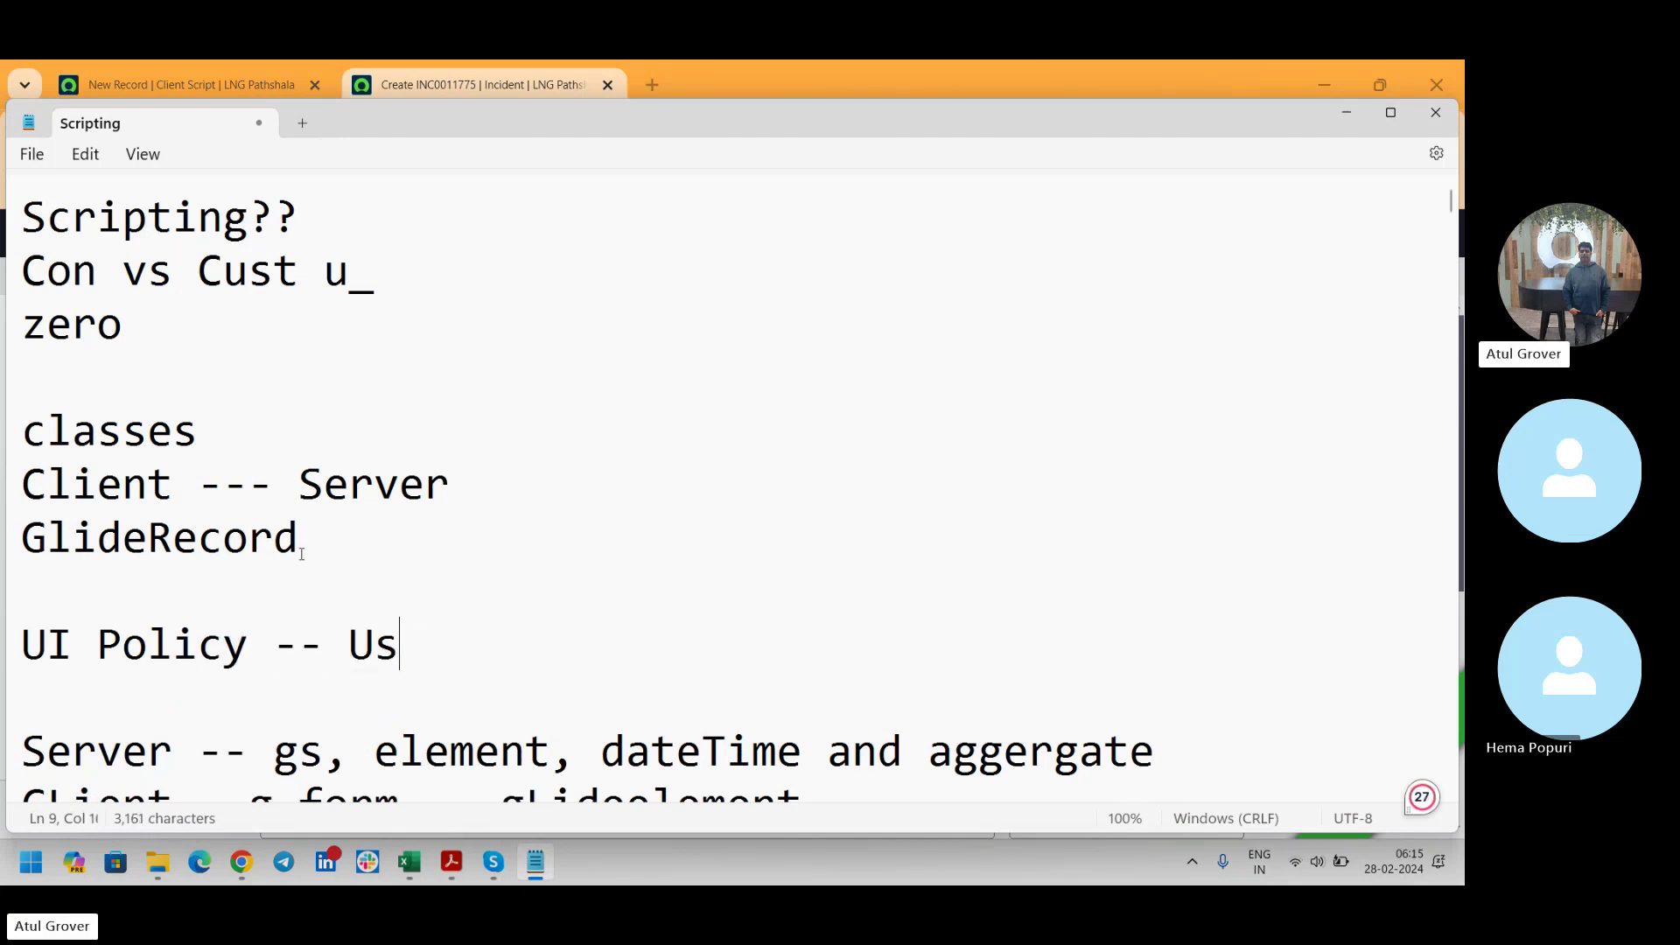
text(er Inter)
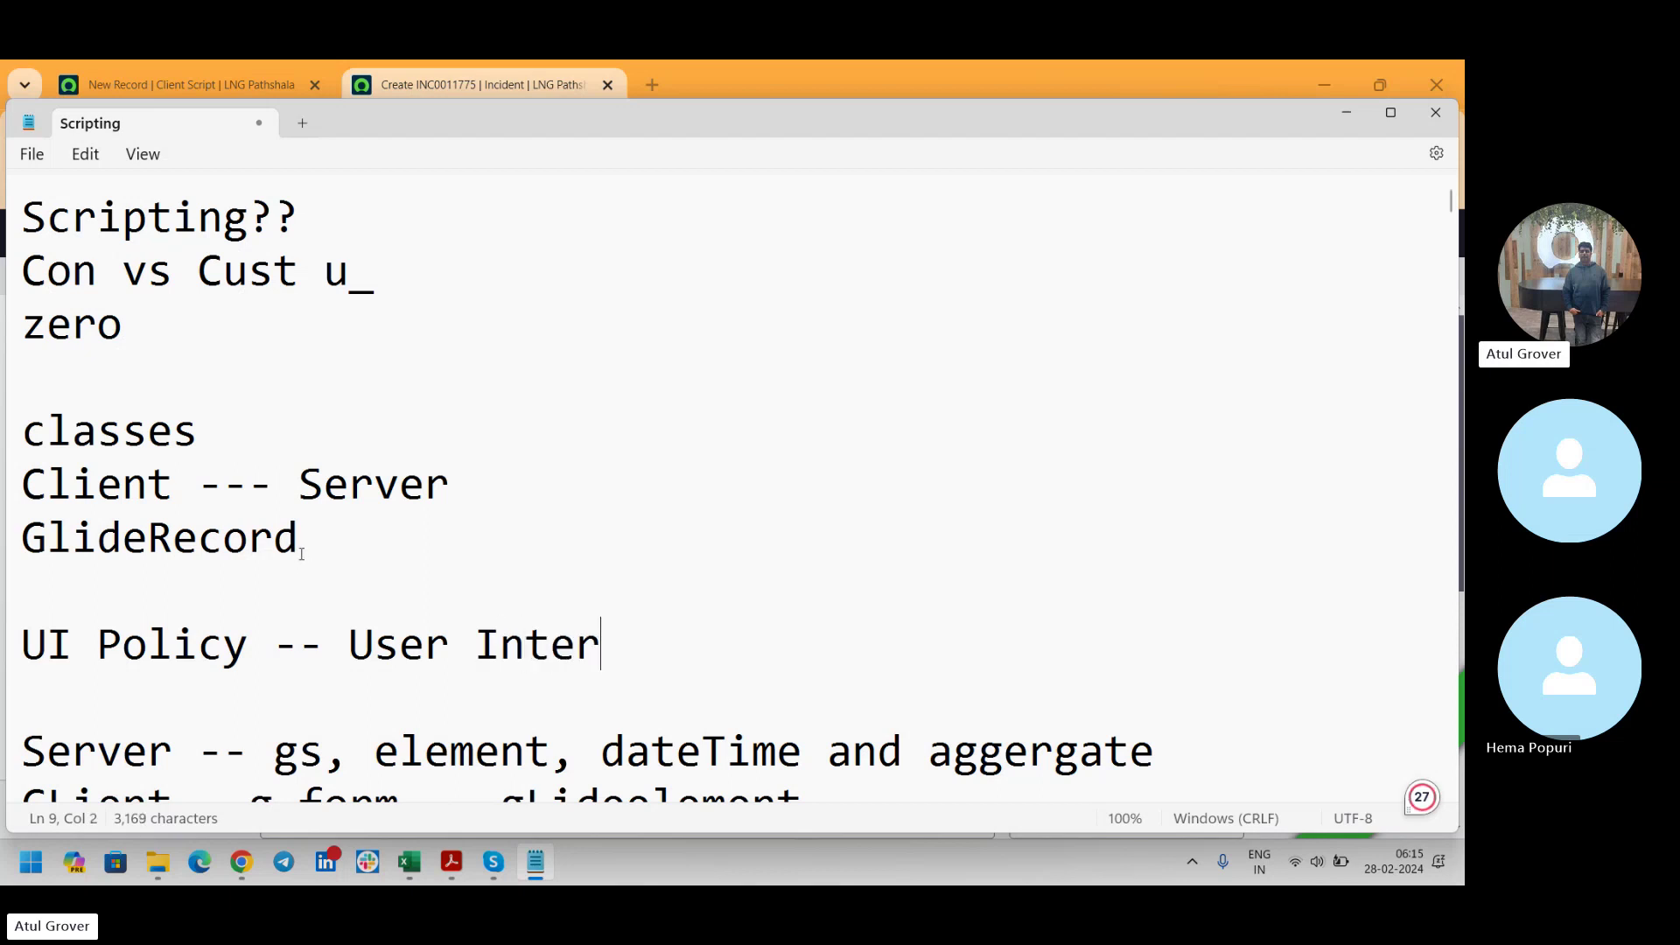
text(fcae)
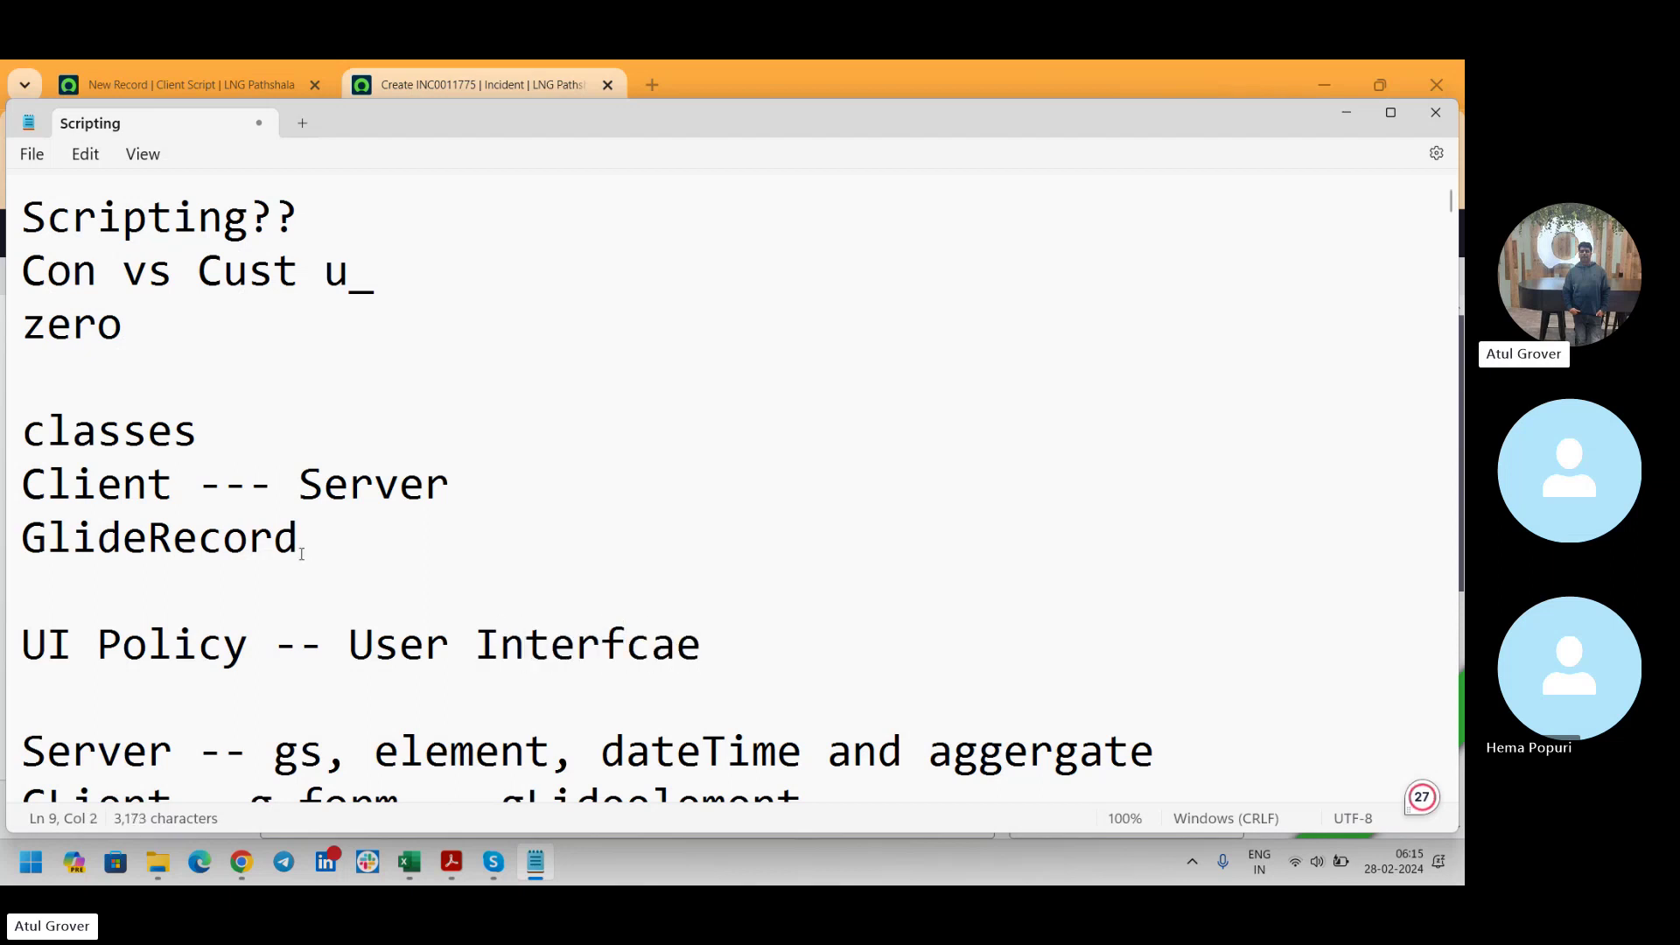
key(BackSpace)
key(BackSpace)
key(BackSpace)
text(ace)
key(Return)
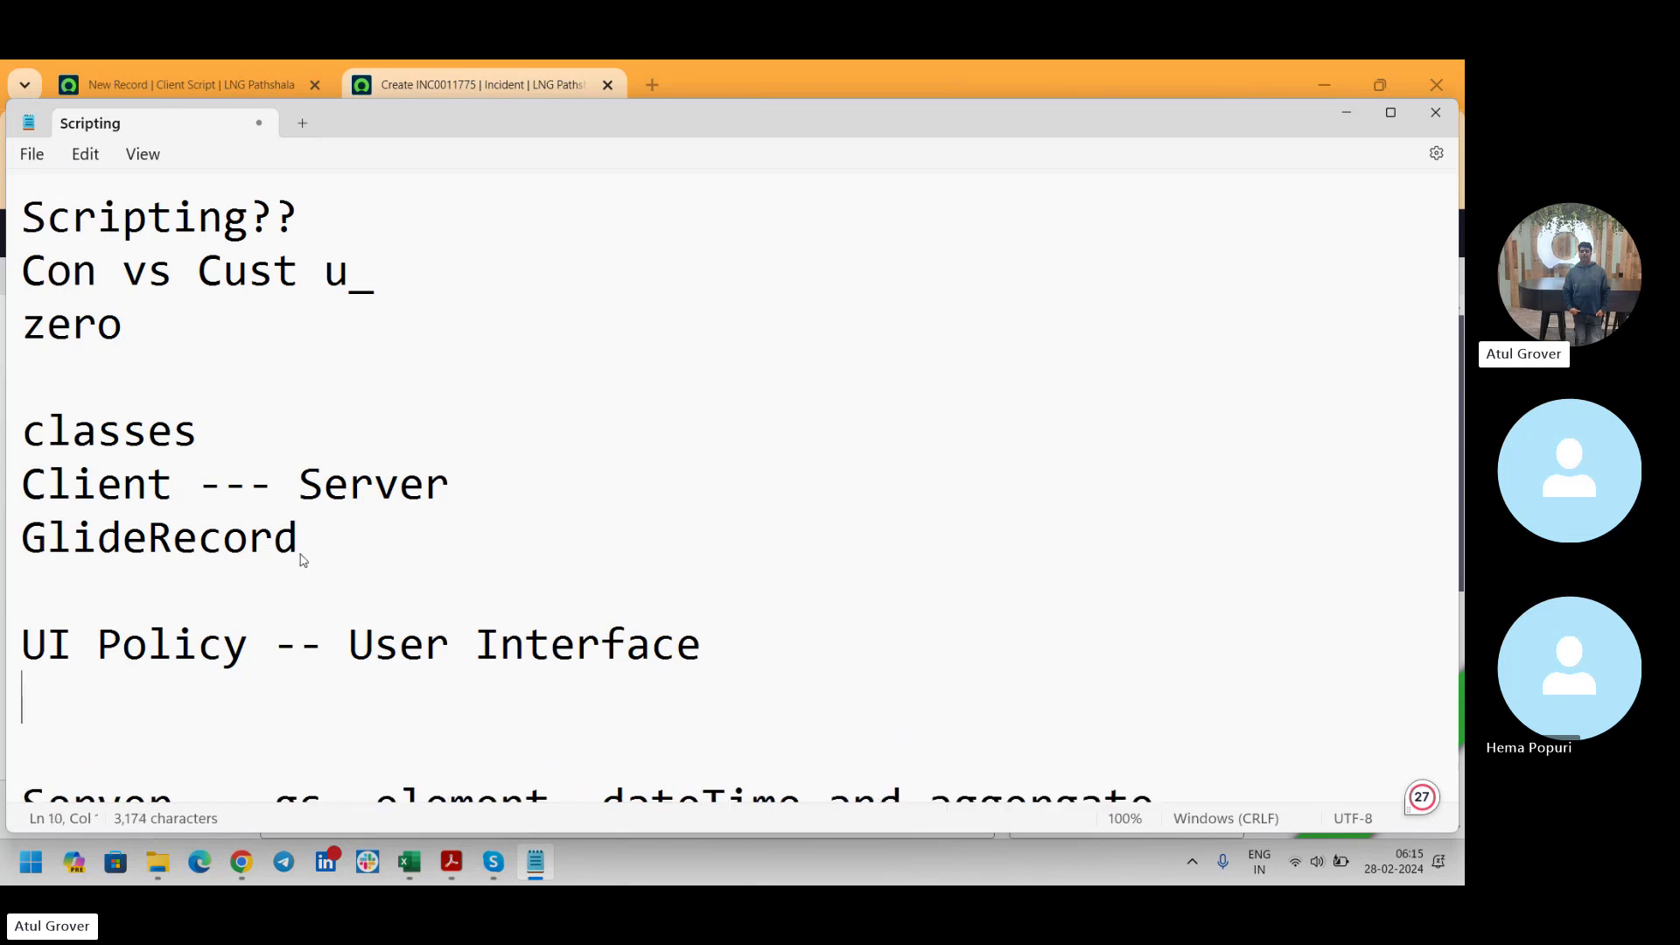
Add the line "Man/ Read / Hide" directly below the UI Policy heading in the notes.
text(Mand)
key(BackSpace)
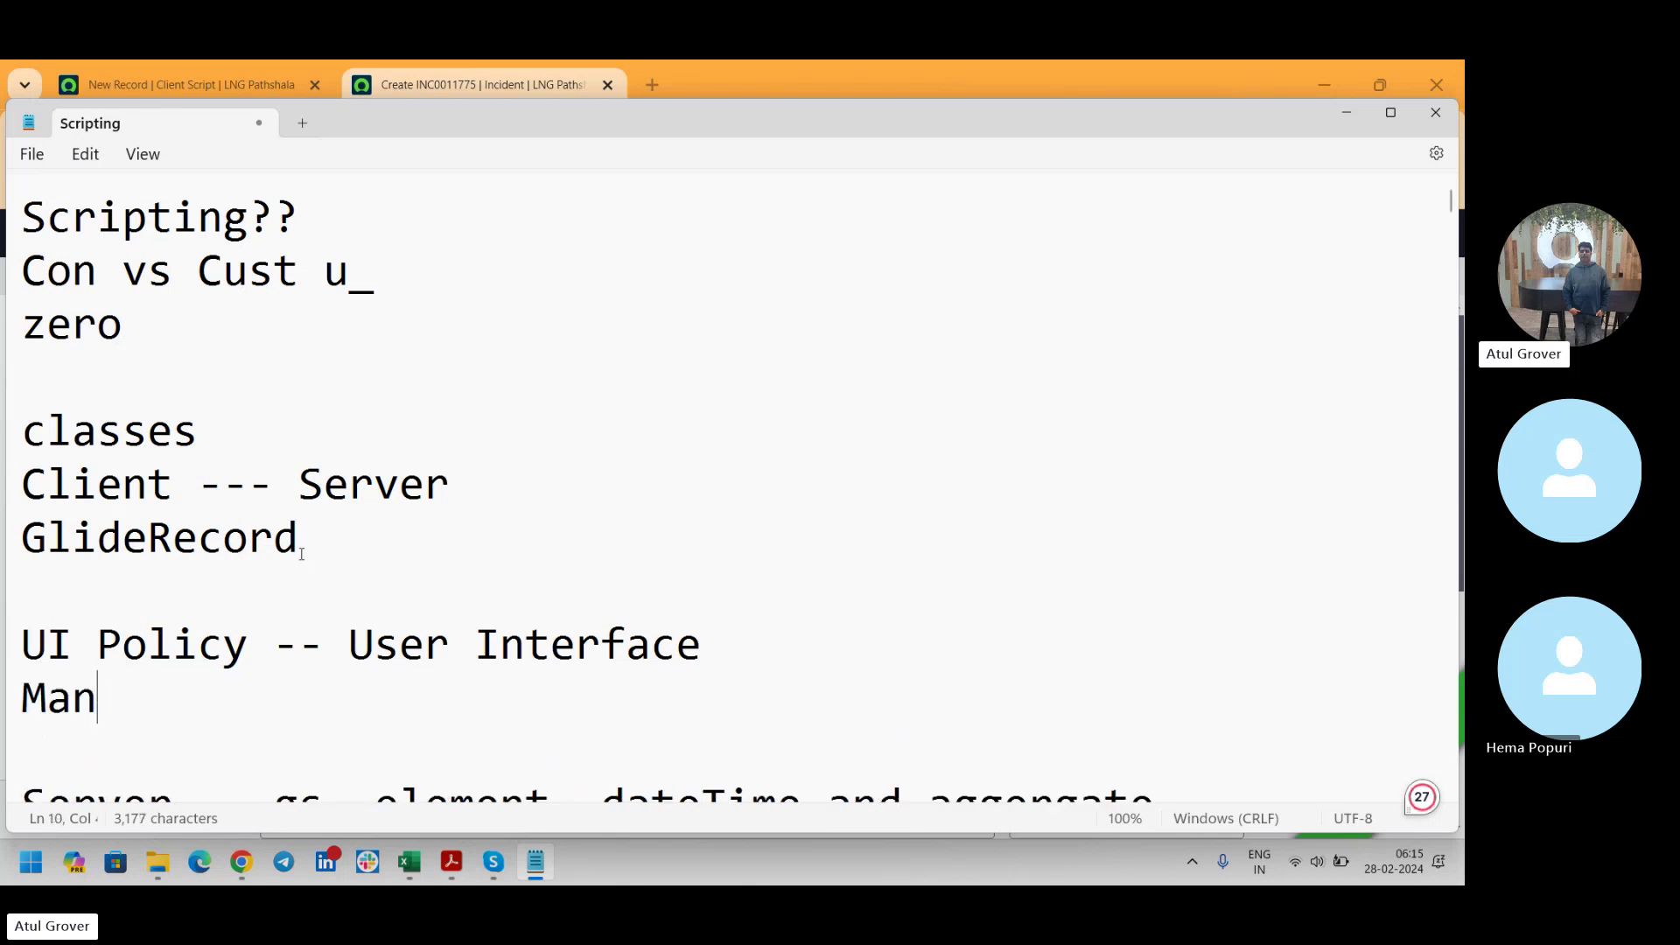
text(/ Re)
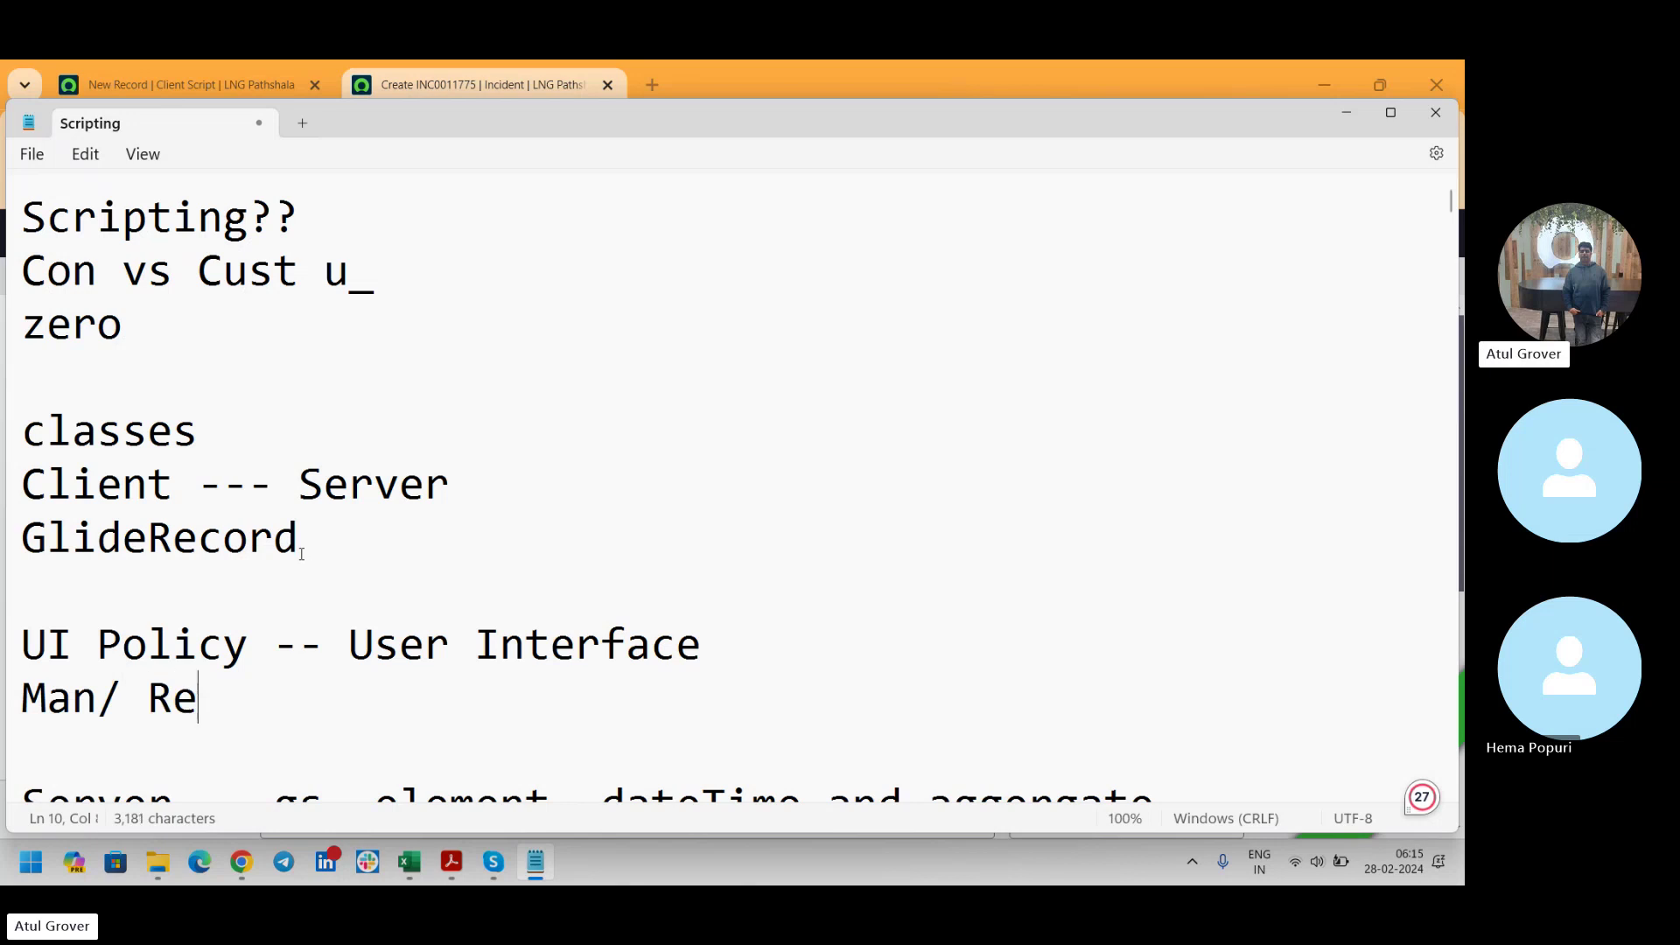
text(ad / Hide)
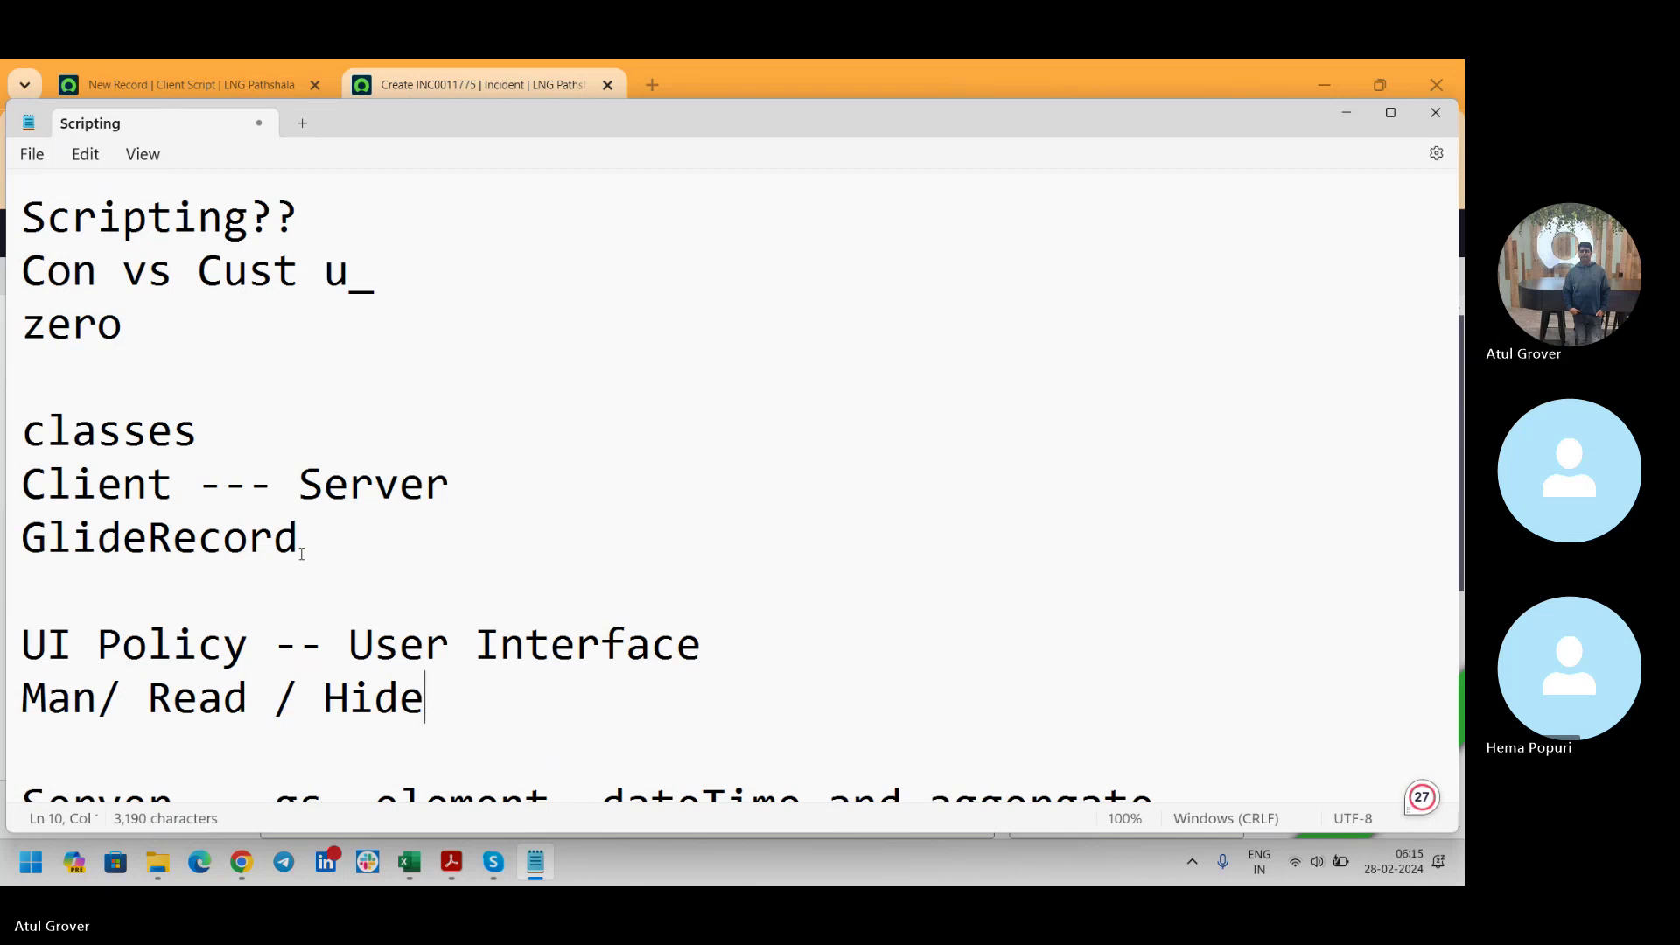
Switch to ServiceNow in Chrome, dismiss the Theme dialog on the client script page, and open the UI Policies list without saving the script.
key(alt+Tab)
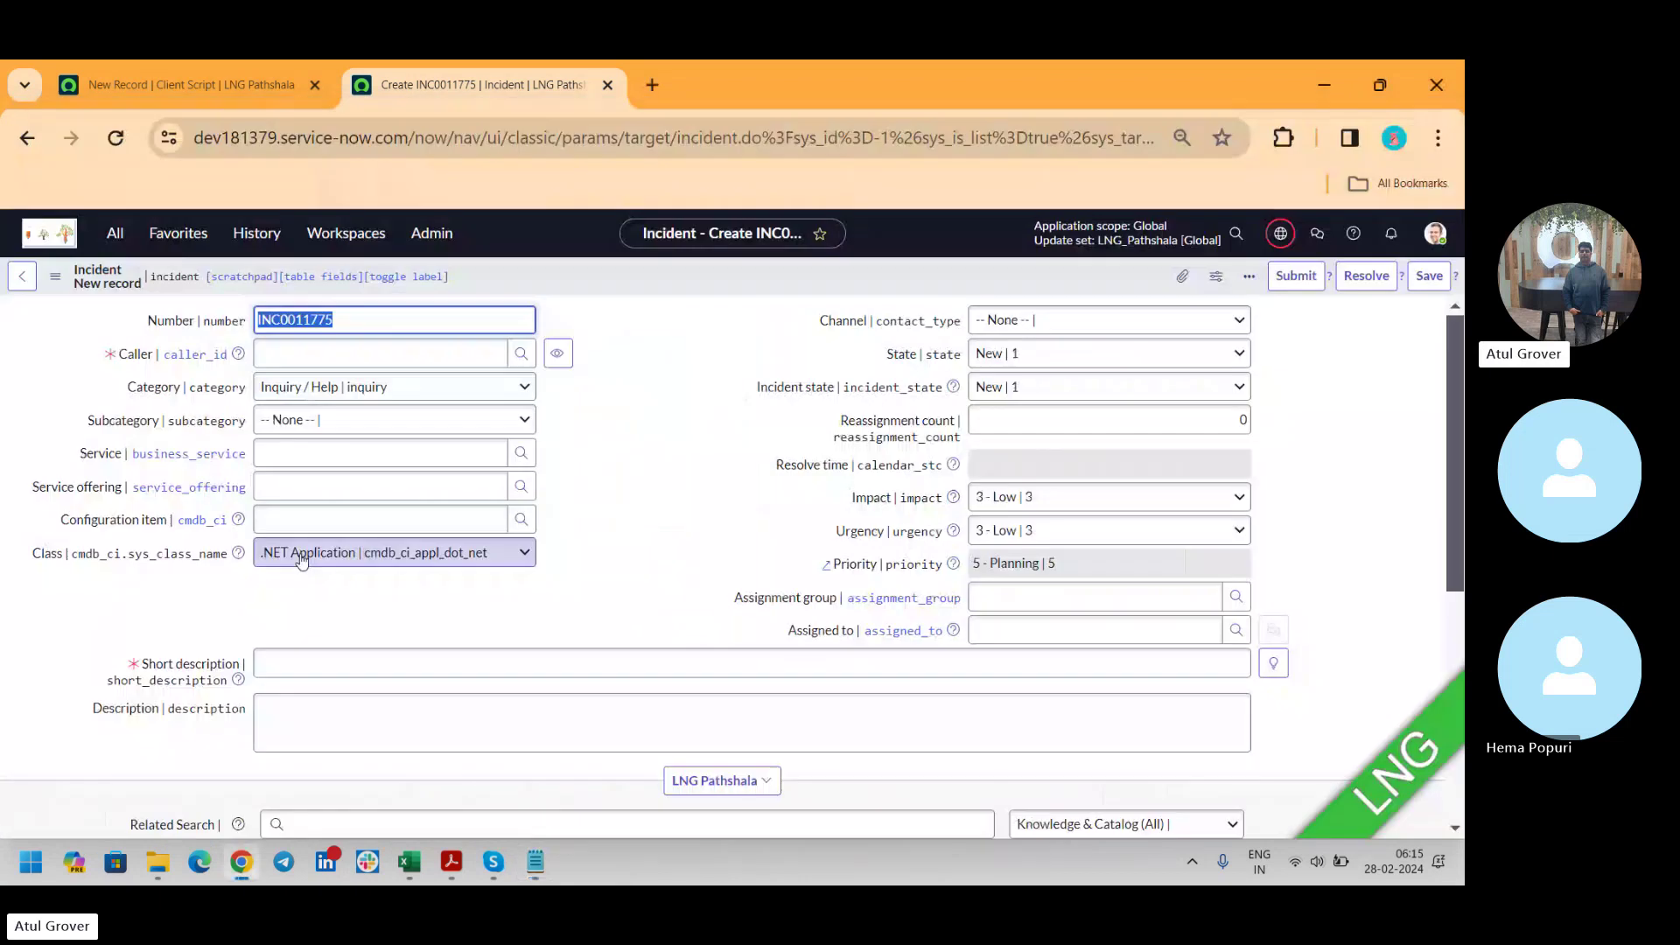
click(176, 81)
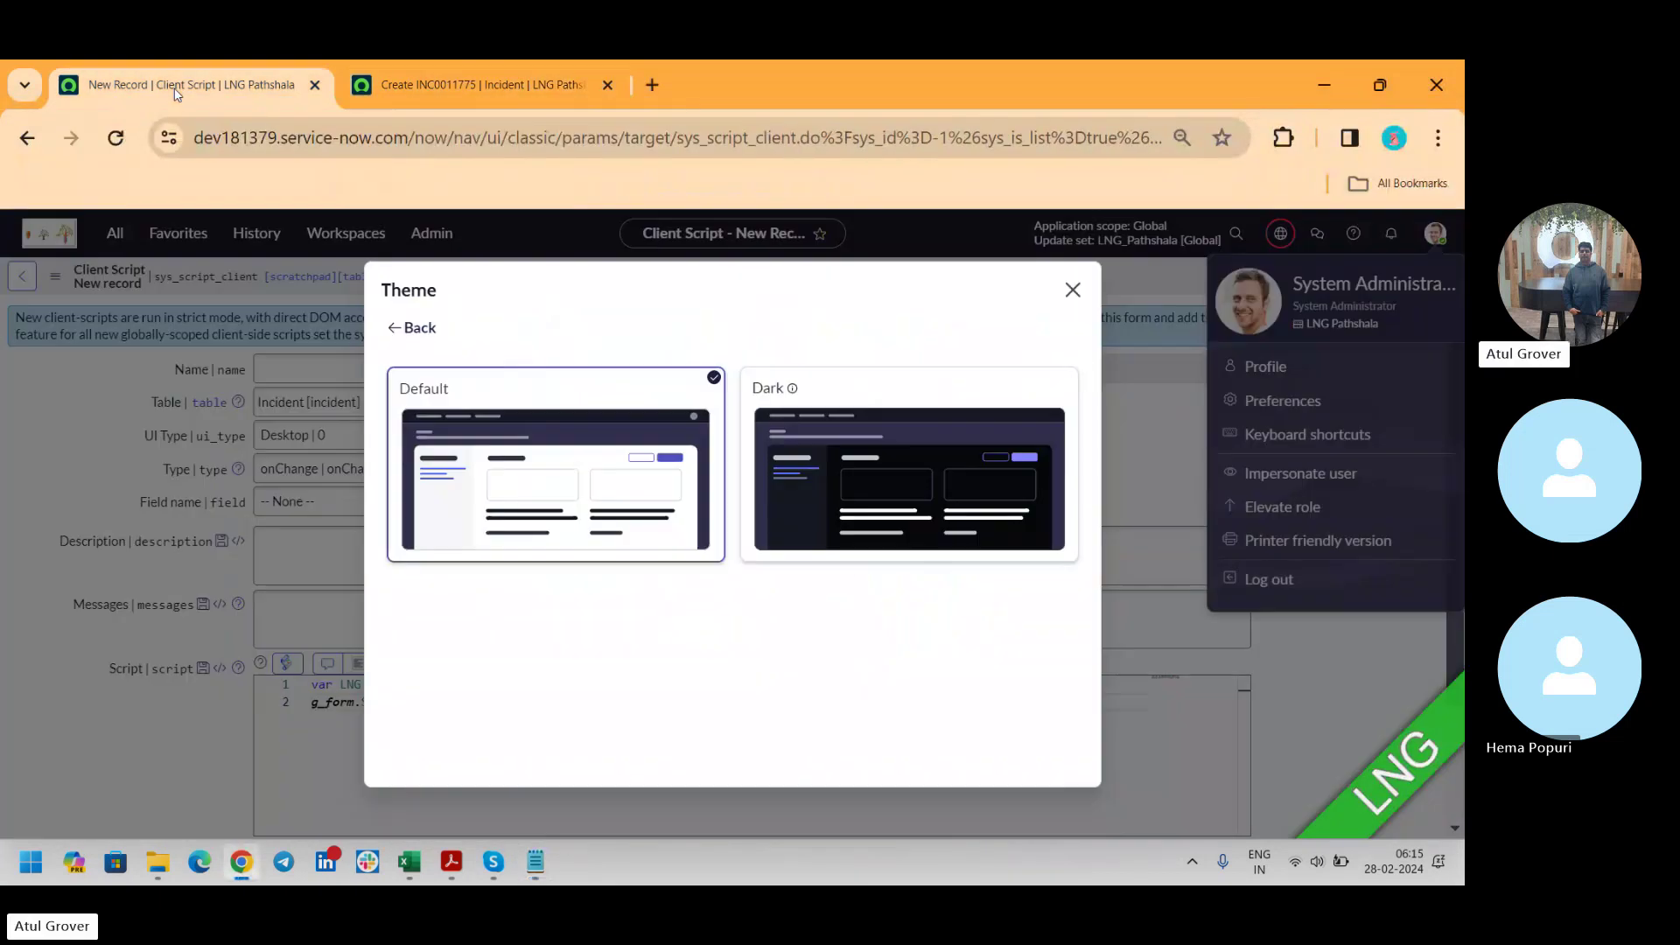
click(1073, 288)
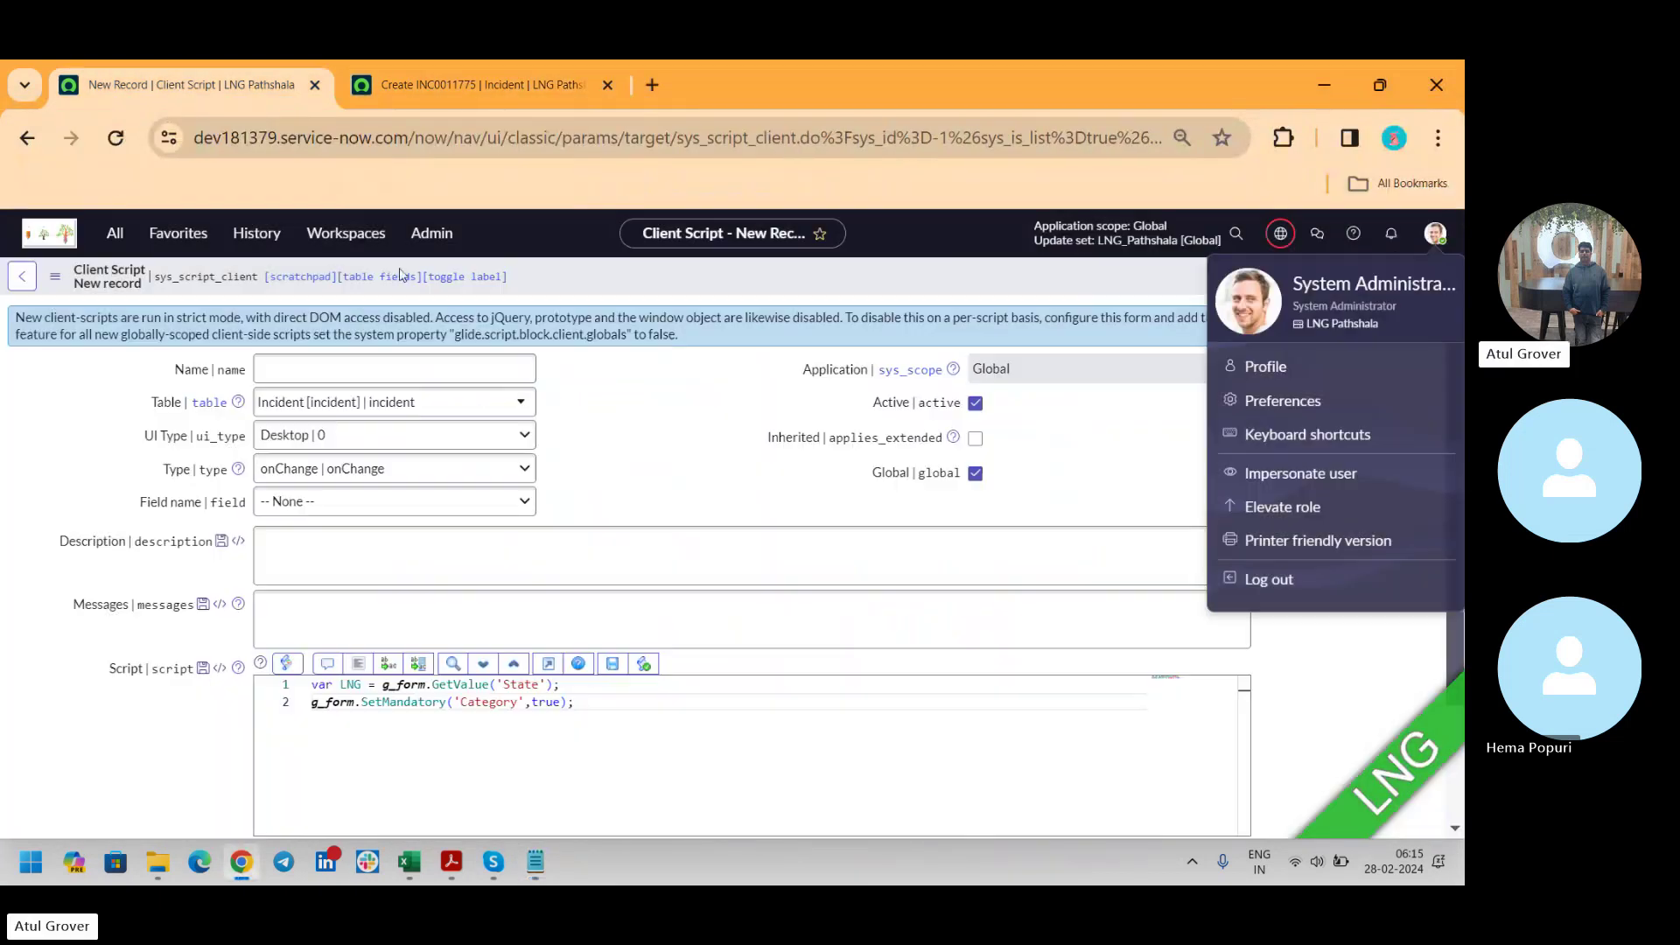
click(120, 230)
text(ui pol)
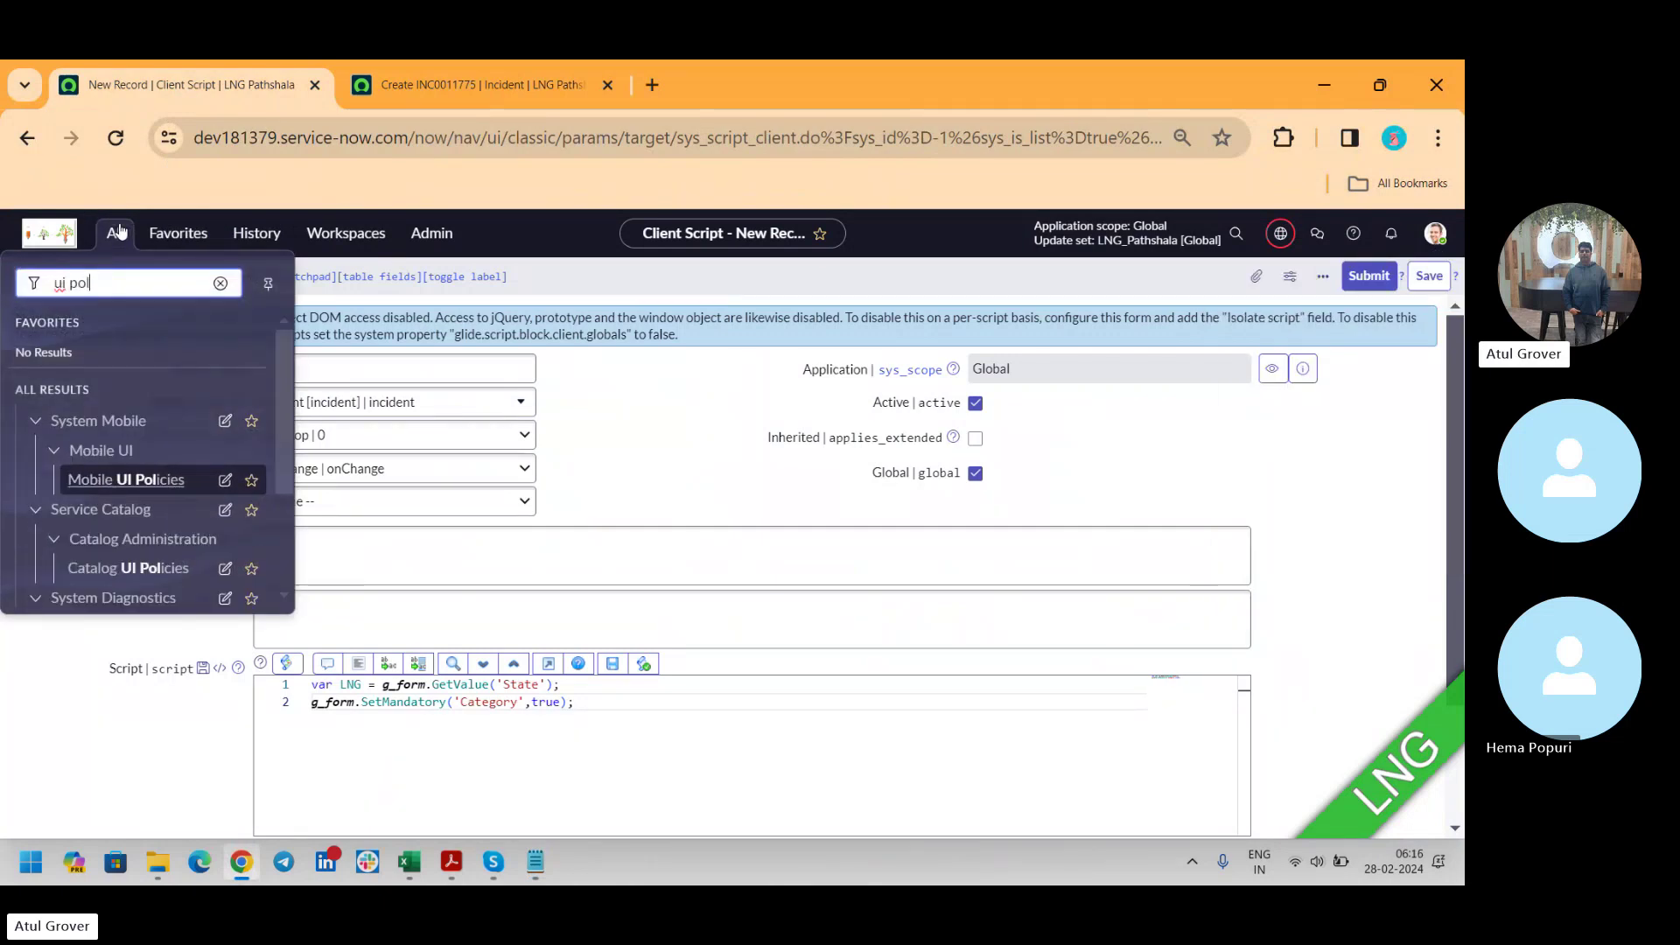
click(283, 533)
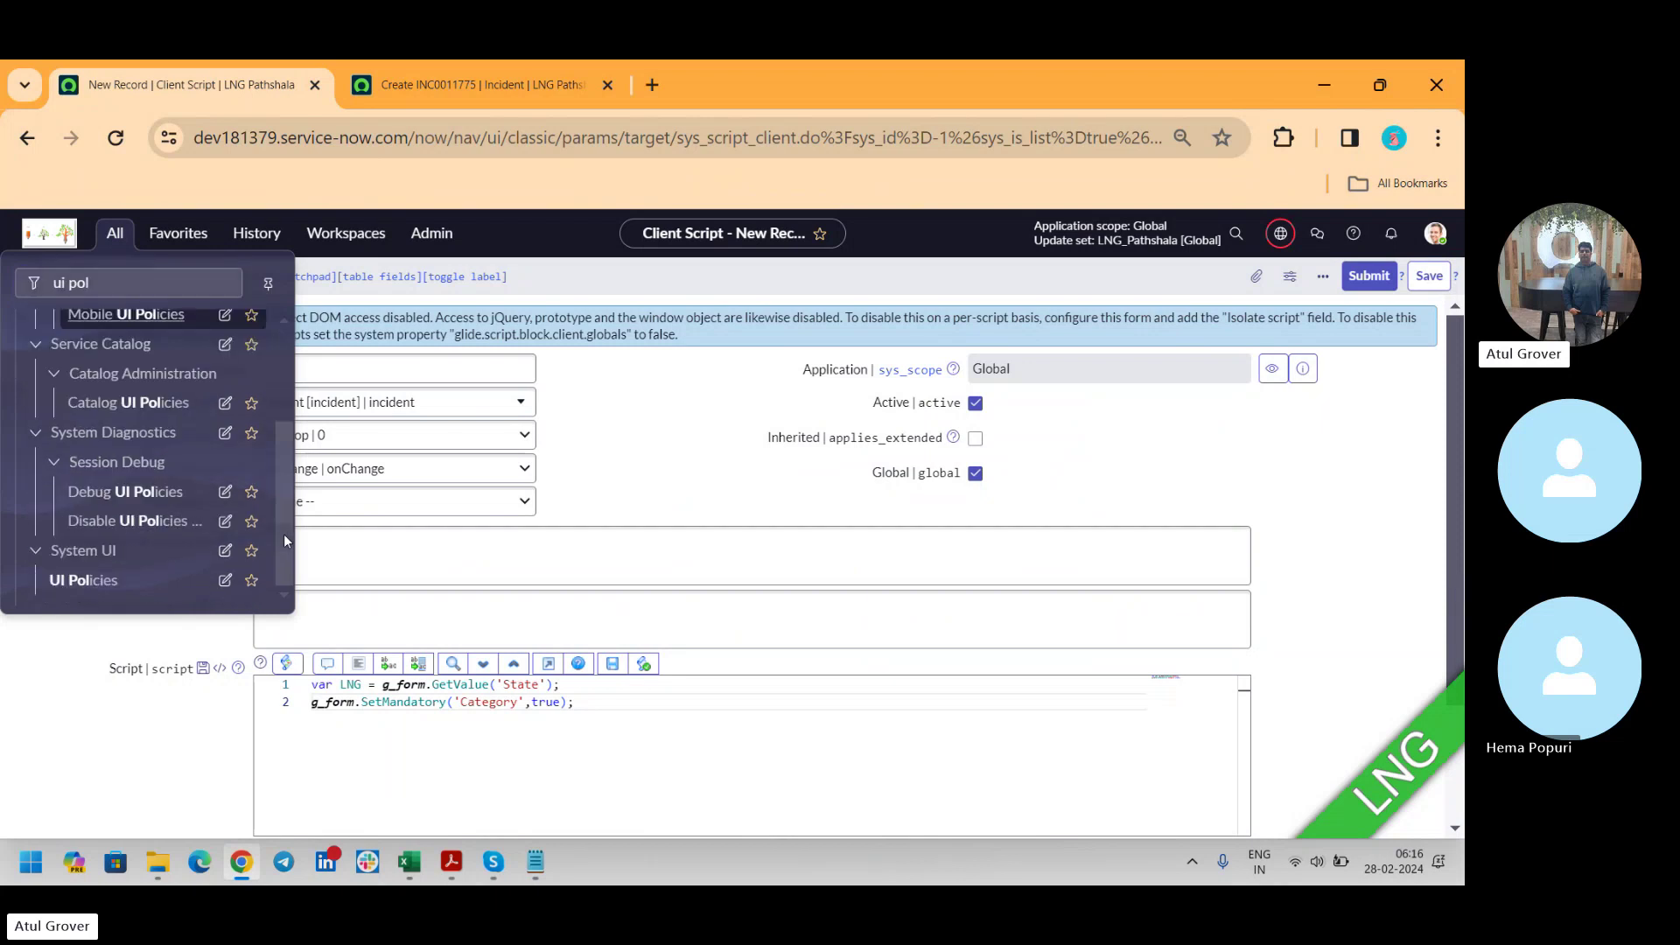
click(83, 580)
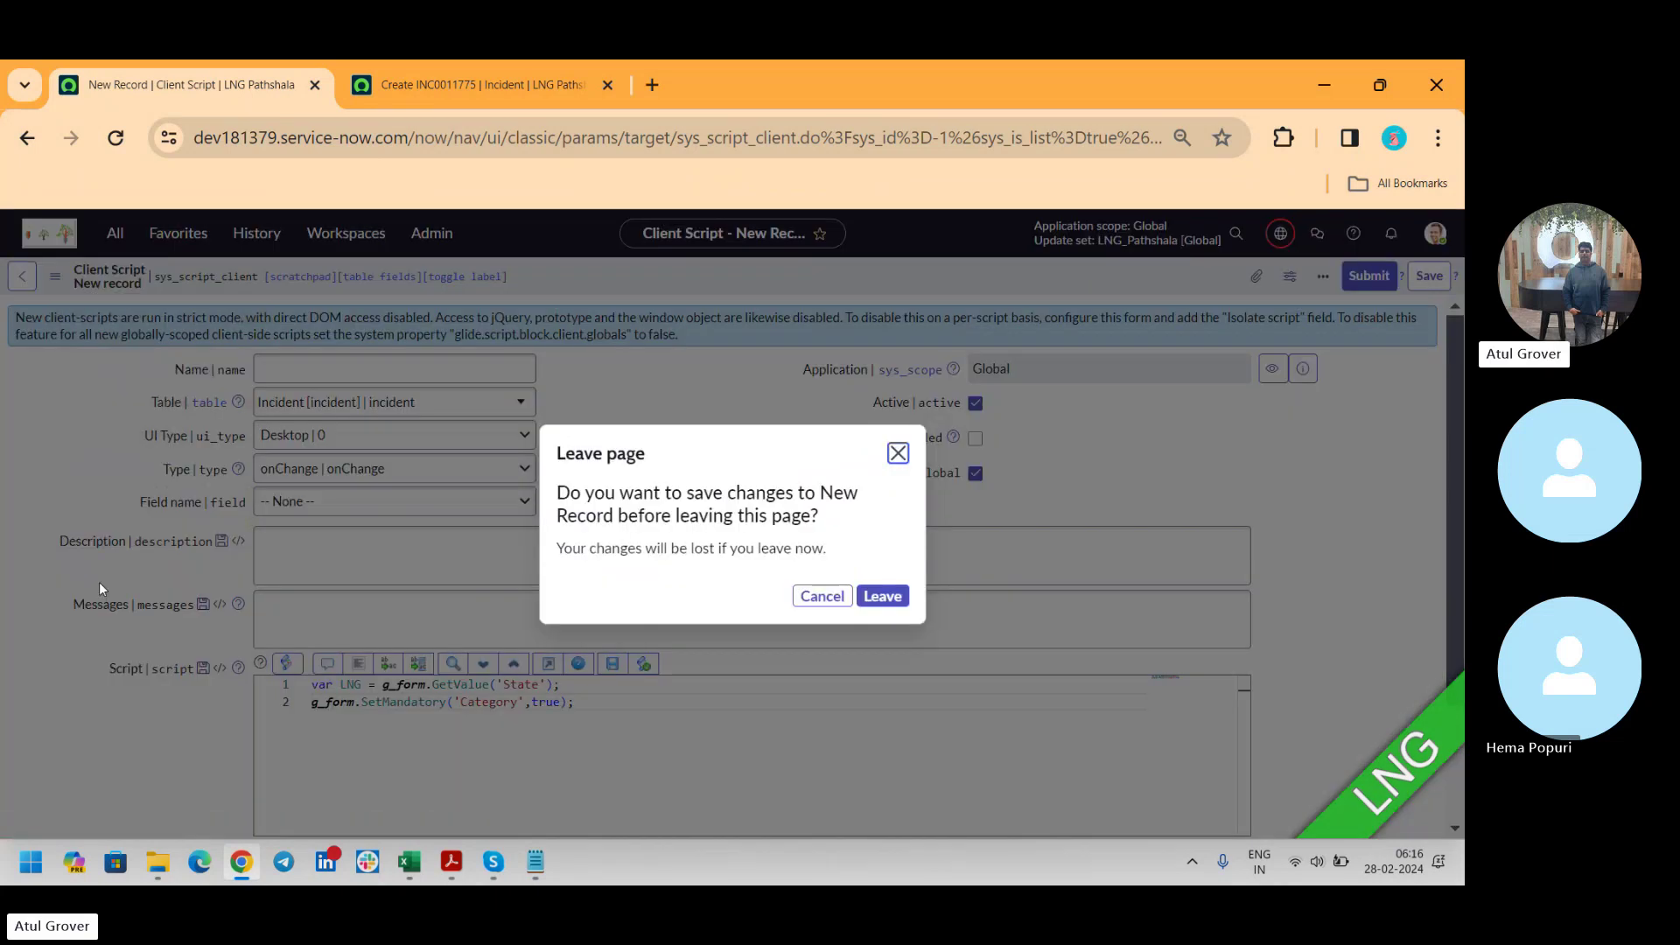
click(886, 599)
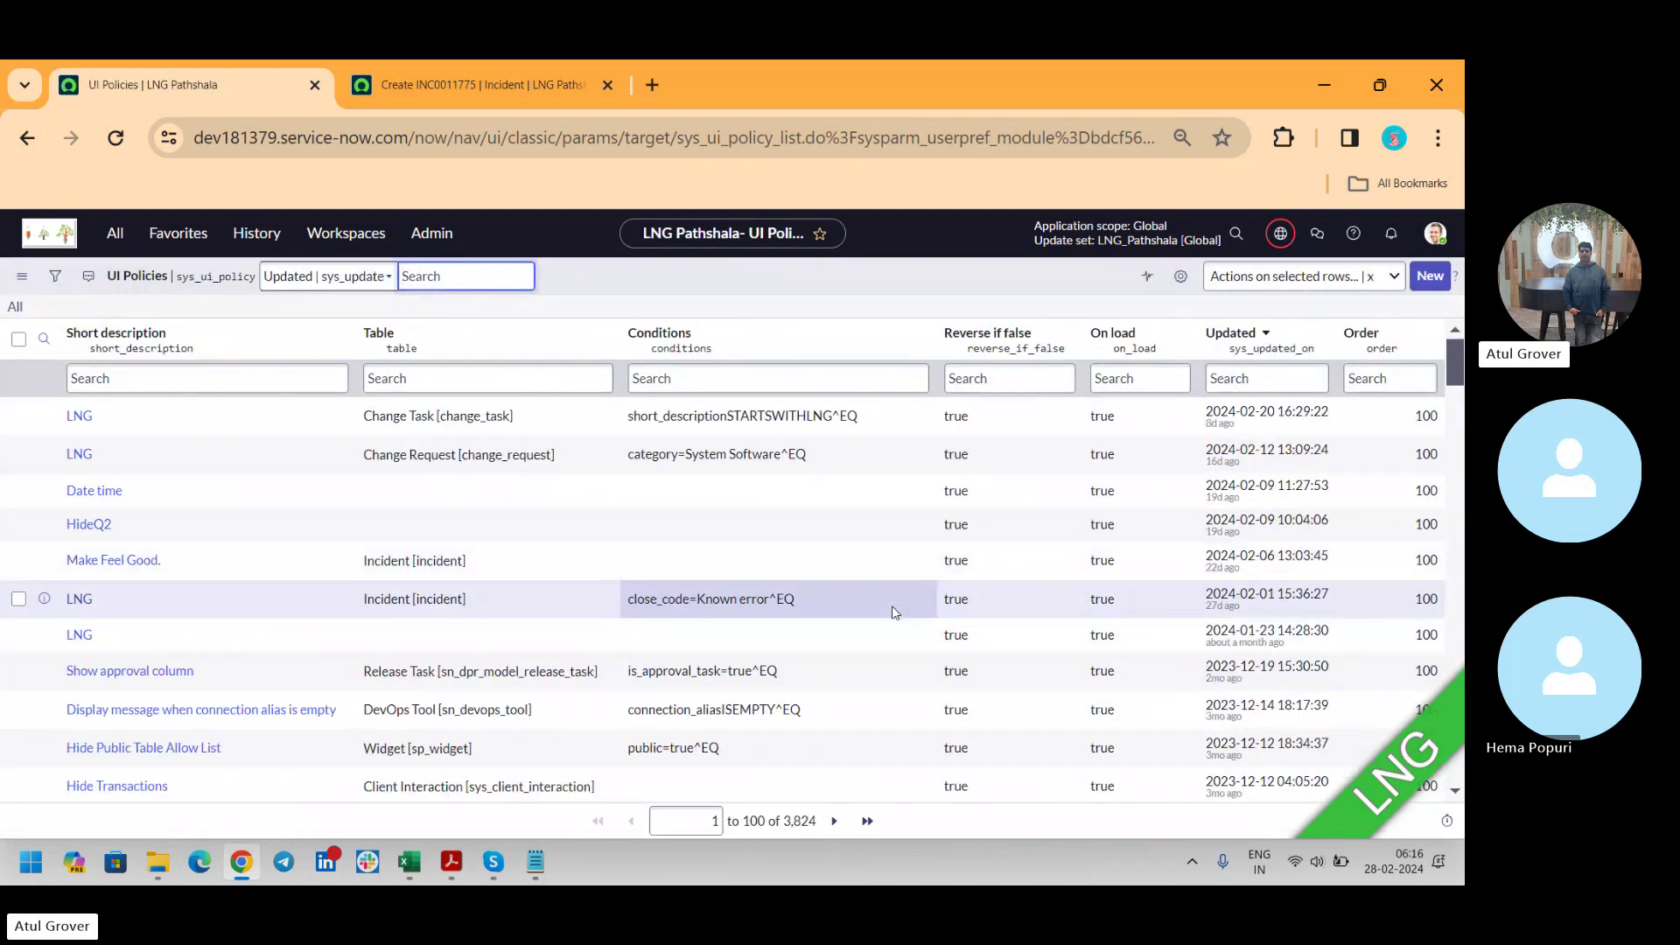
Delete the four UI policies whose short description is LNG from the UI Policies list.
click(19, 416)
click(19, 454)
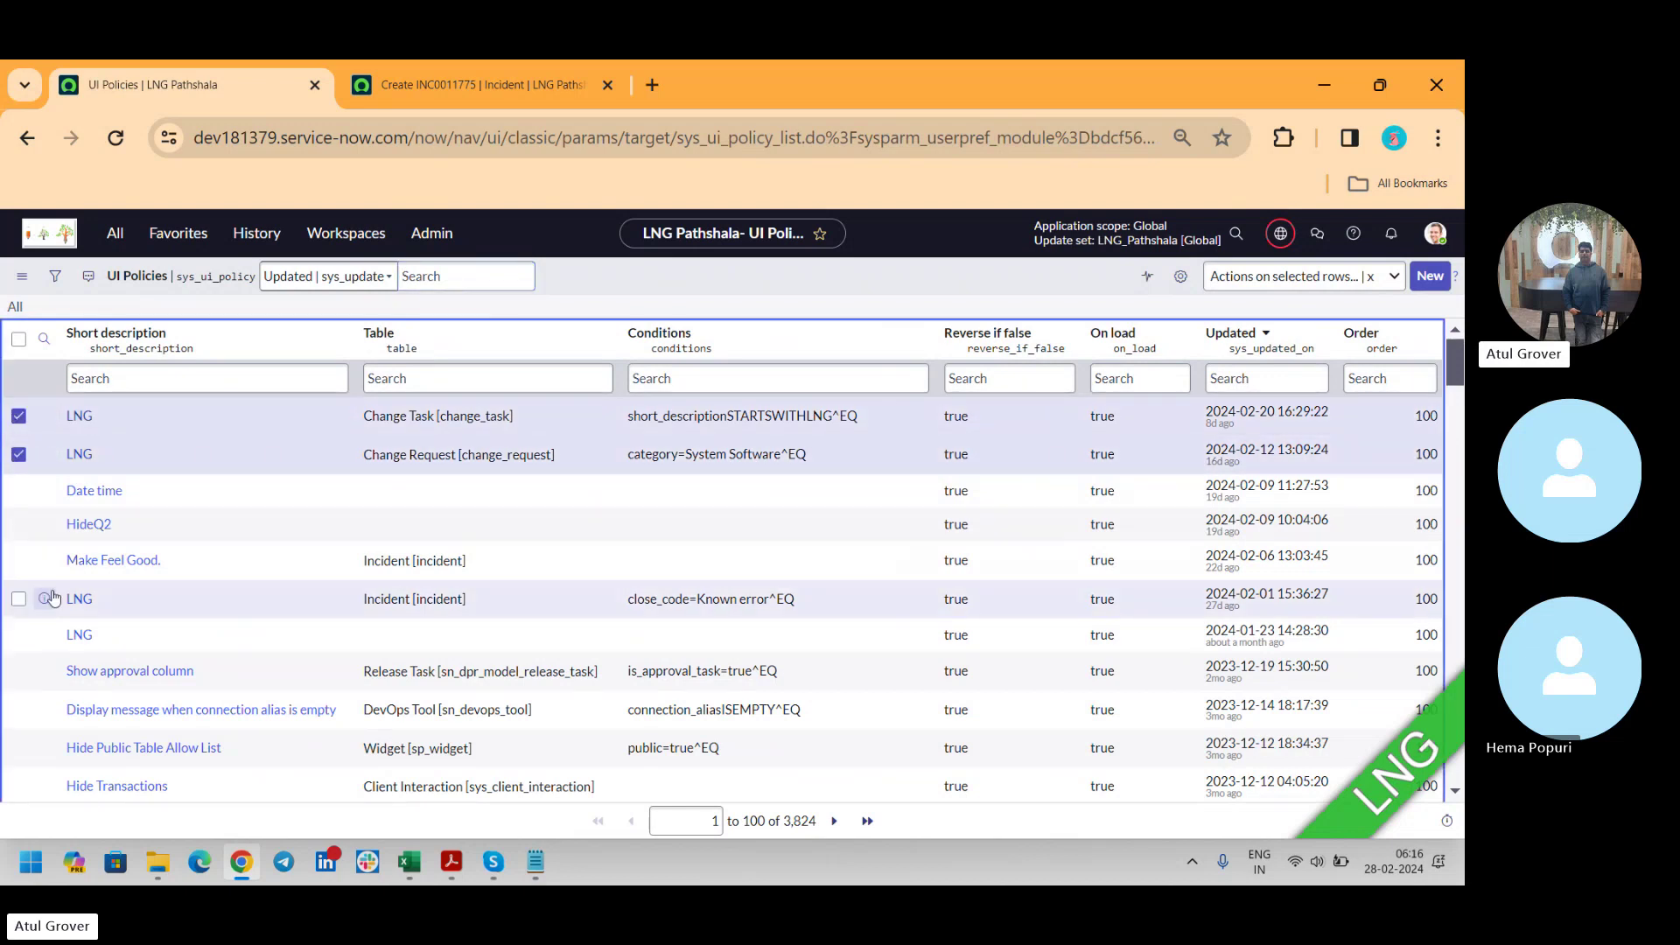
click(18, 598)
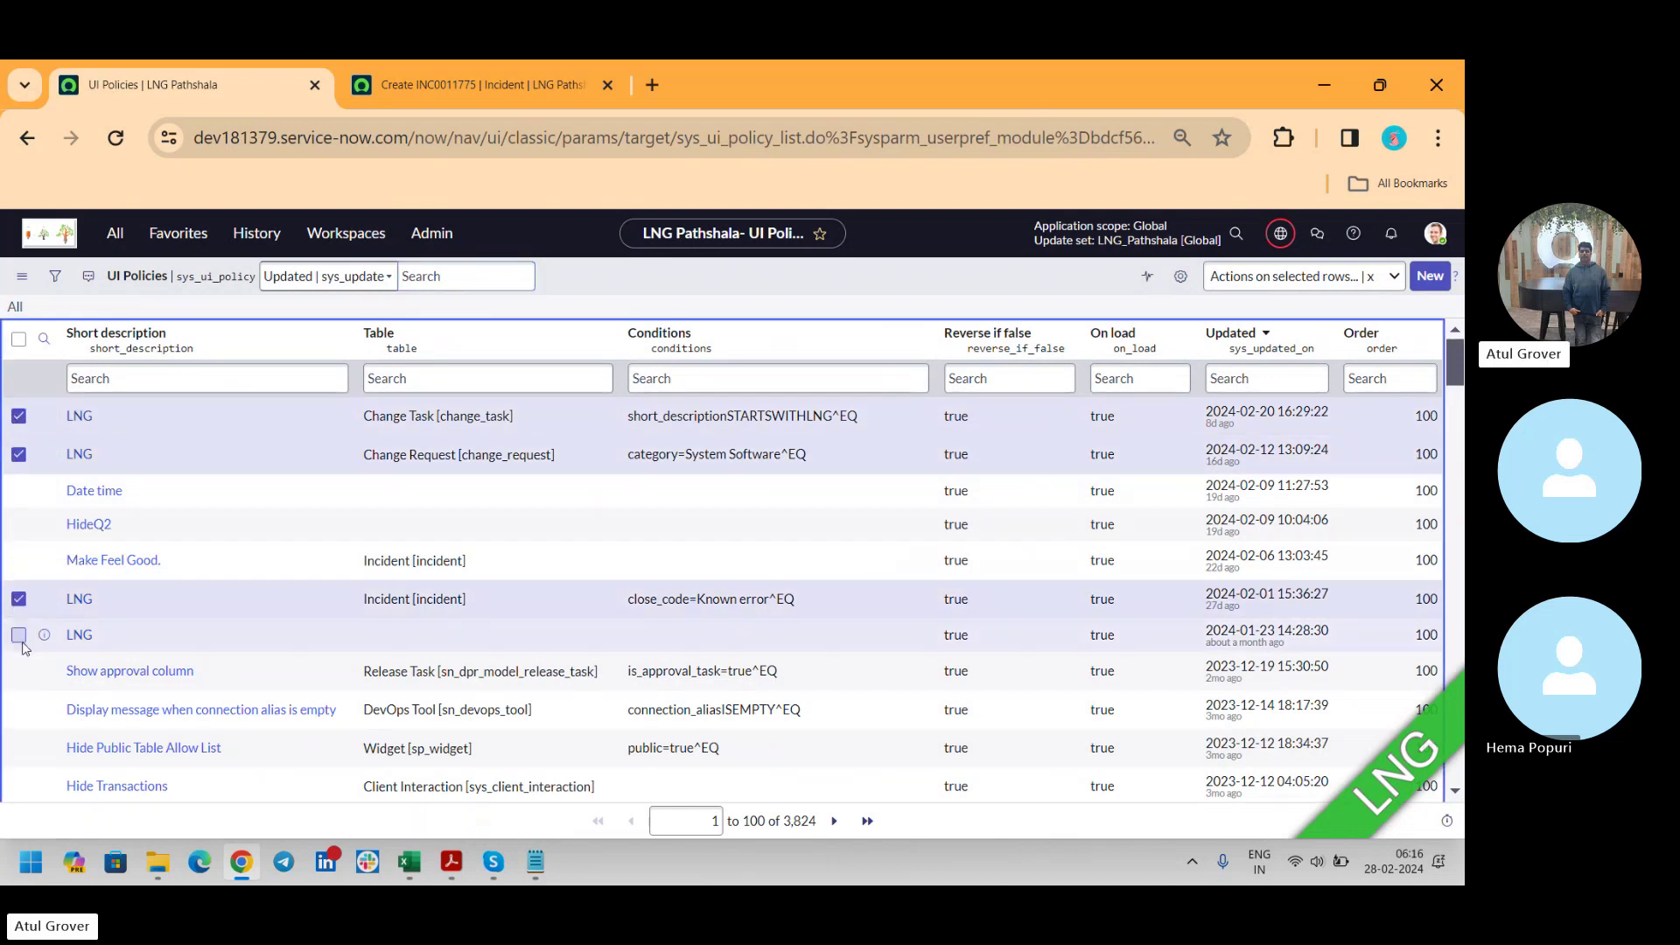
click(18, 635)
click(1285, 276)
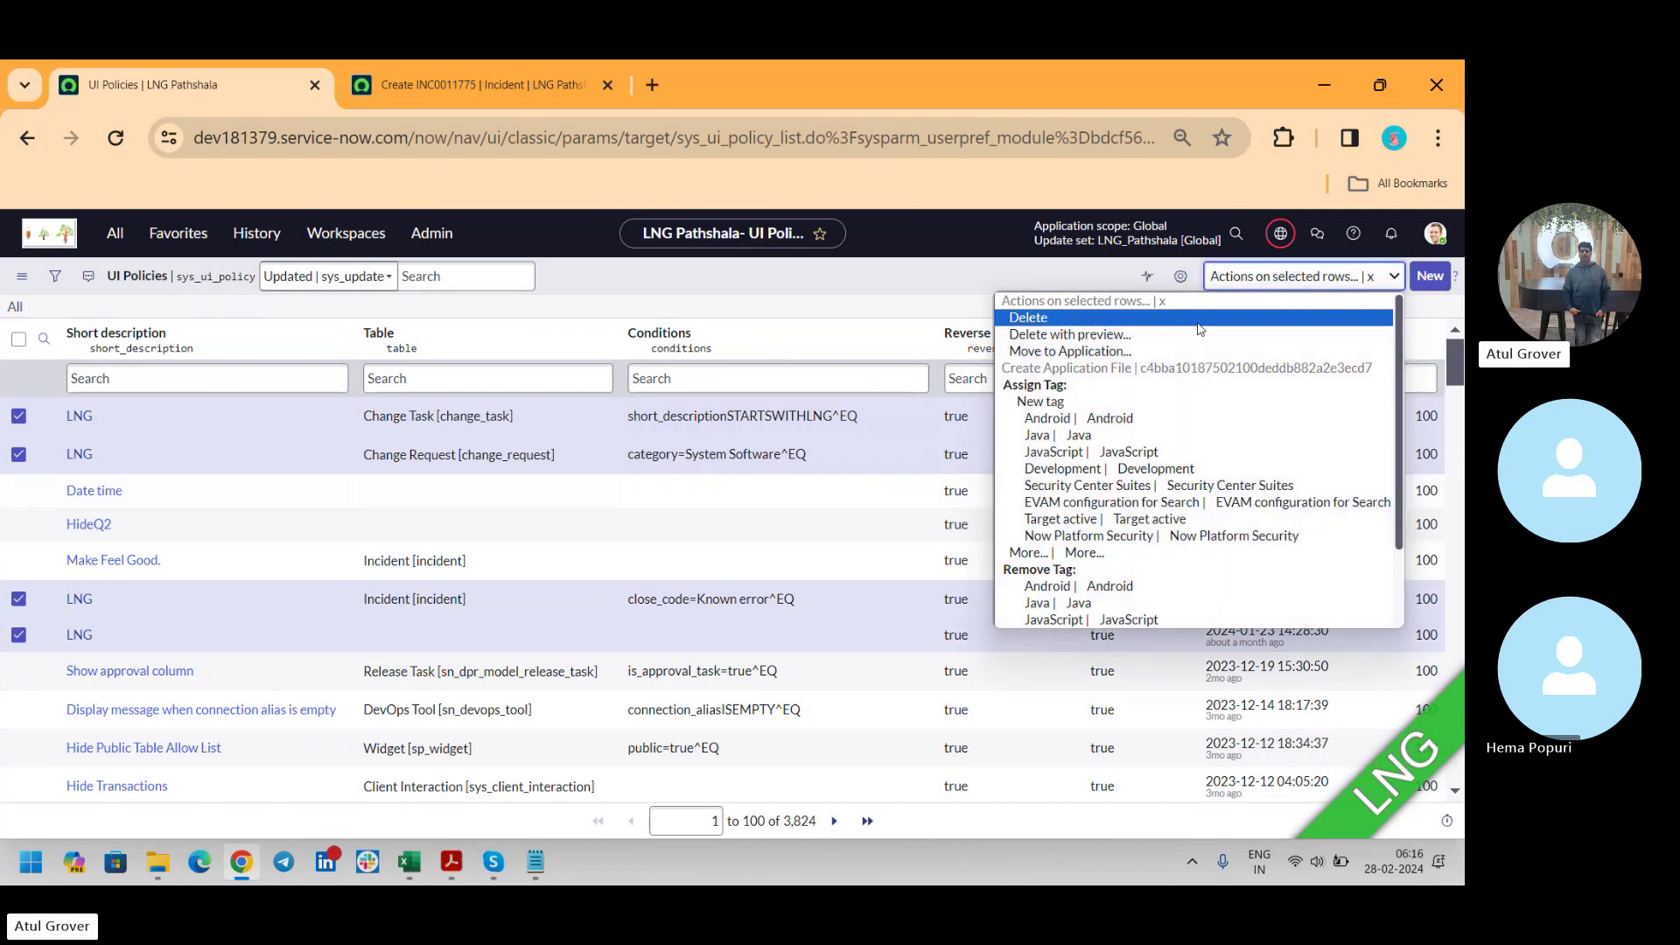
click(1050, 318)
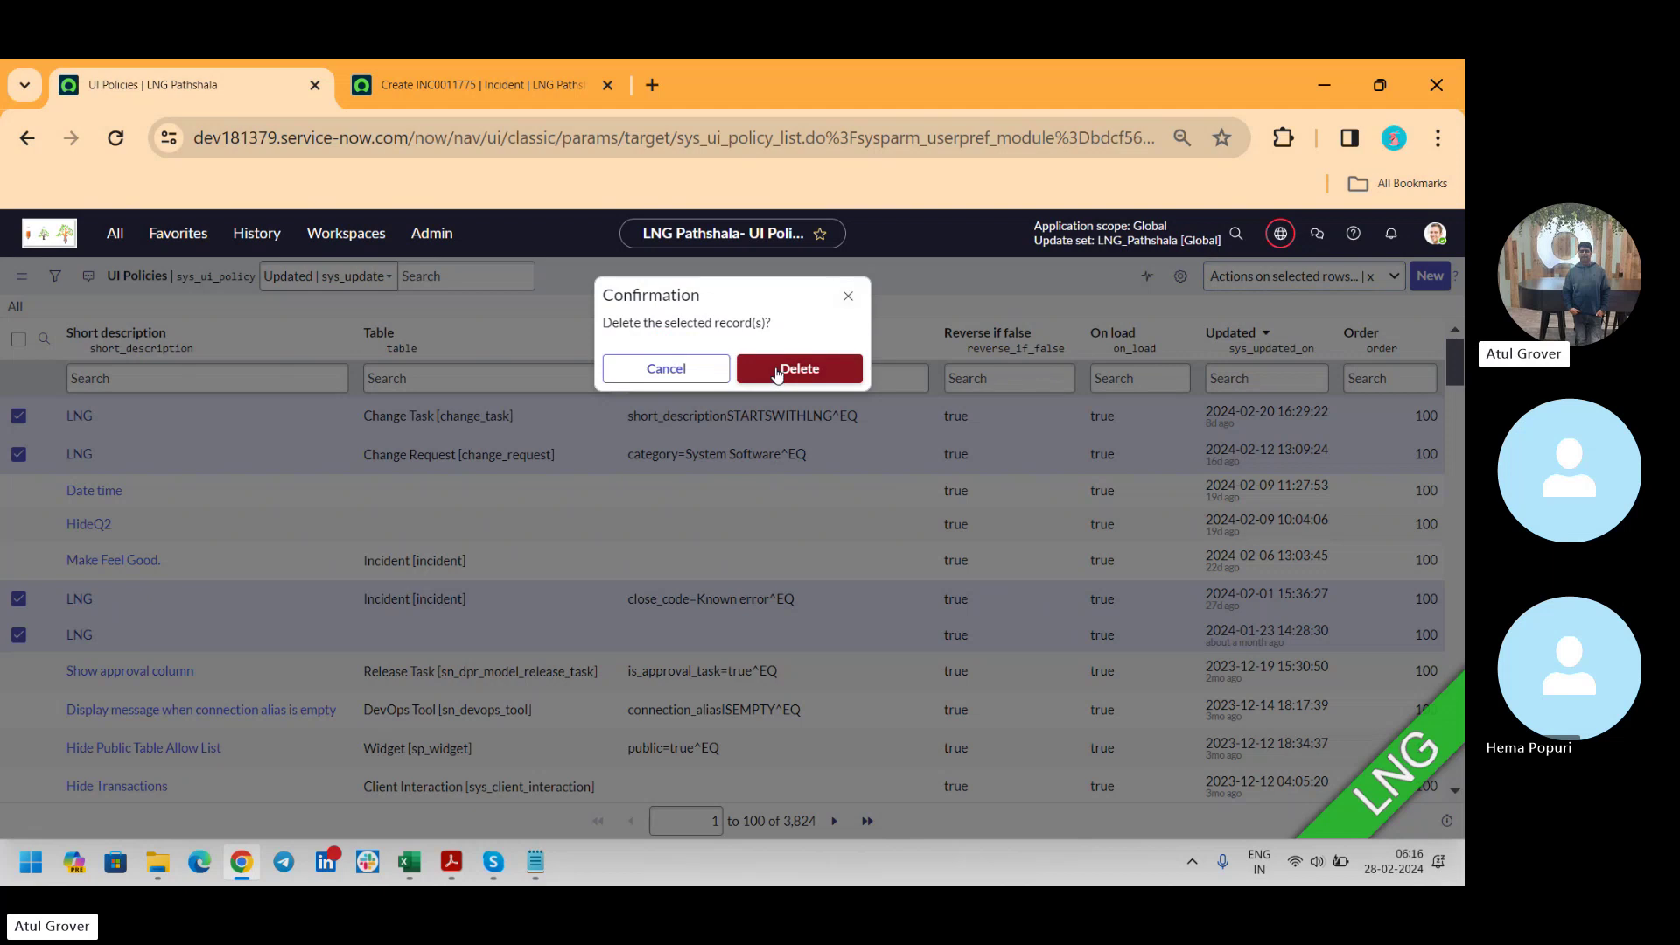
click(775, 371)
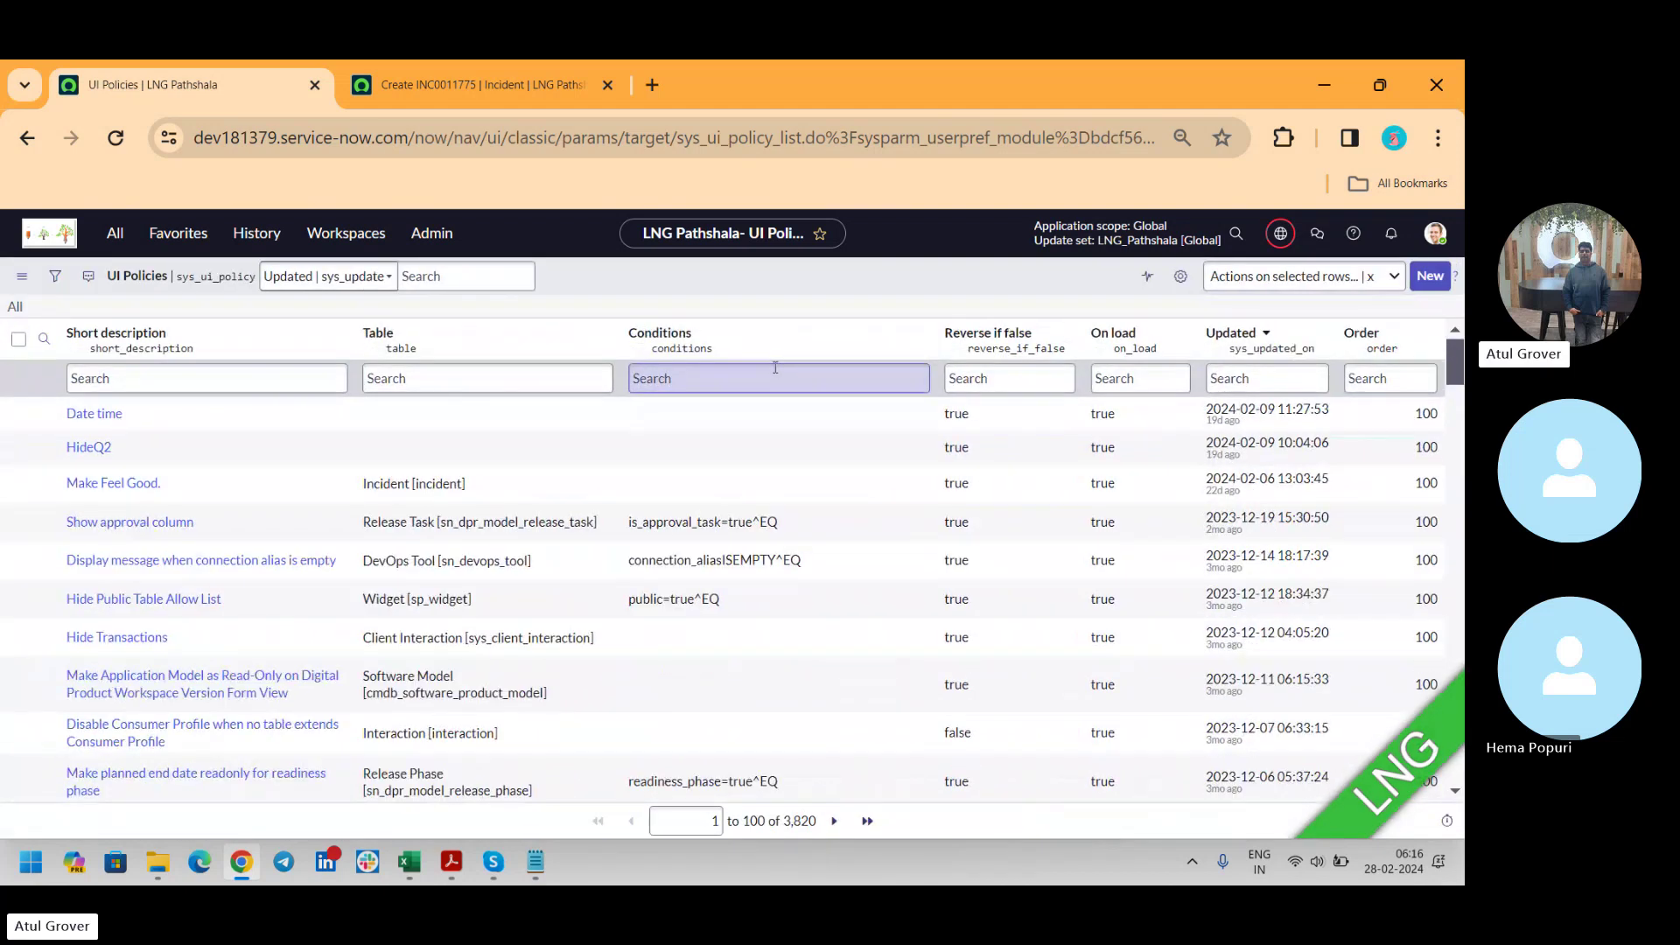
Start a new UI policy record, look over its form, and set its table to Incident [incident].
click(1430, 277)
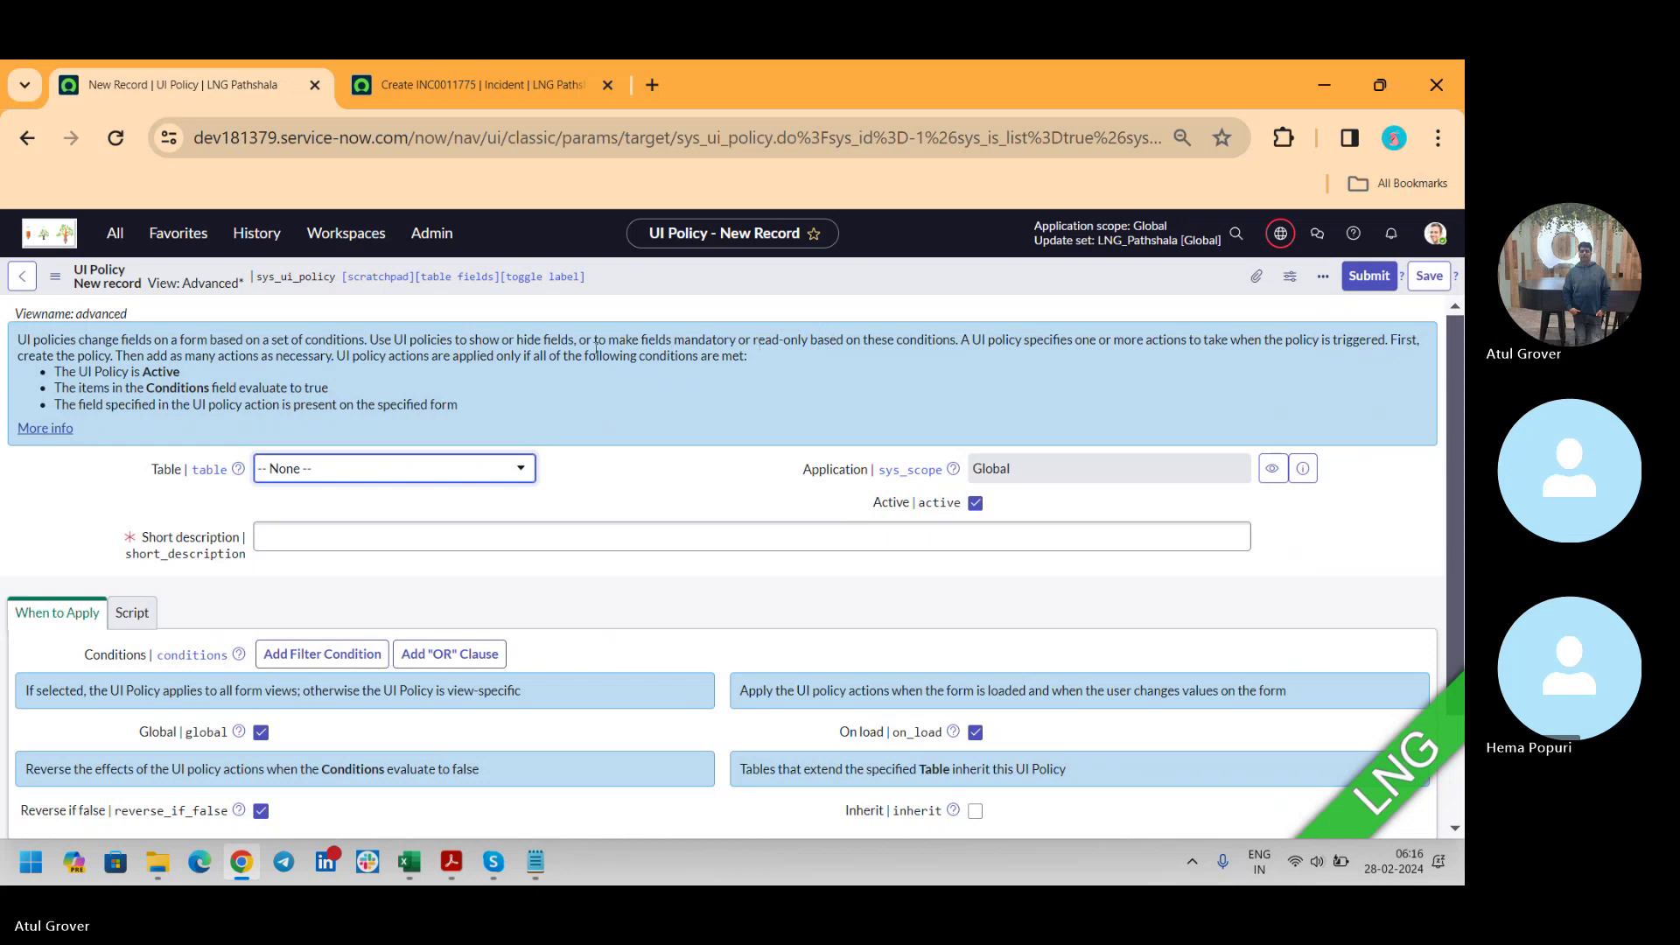
click(764, 337)
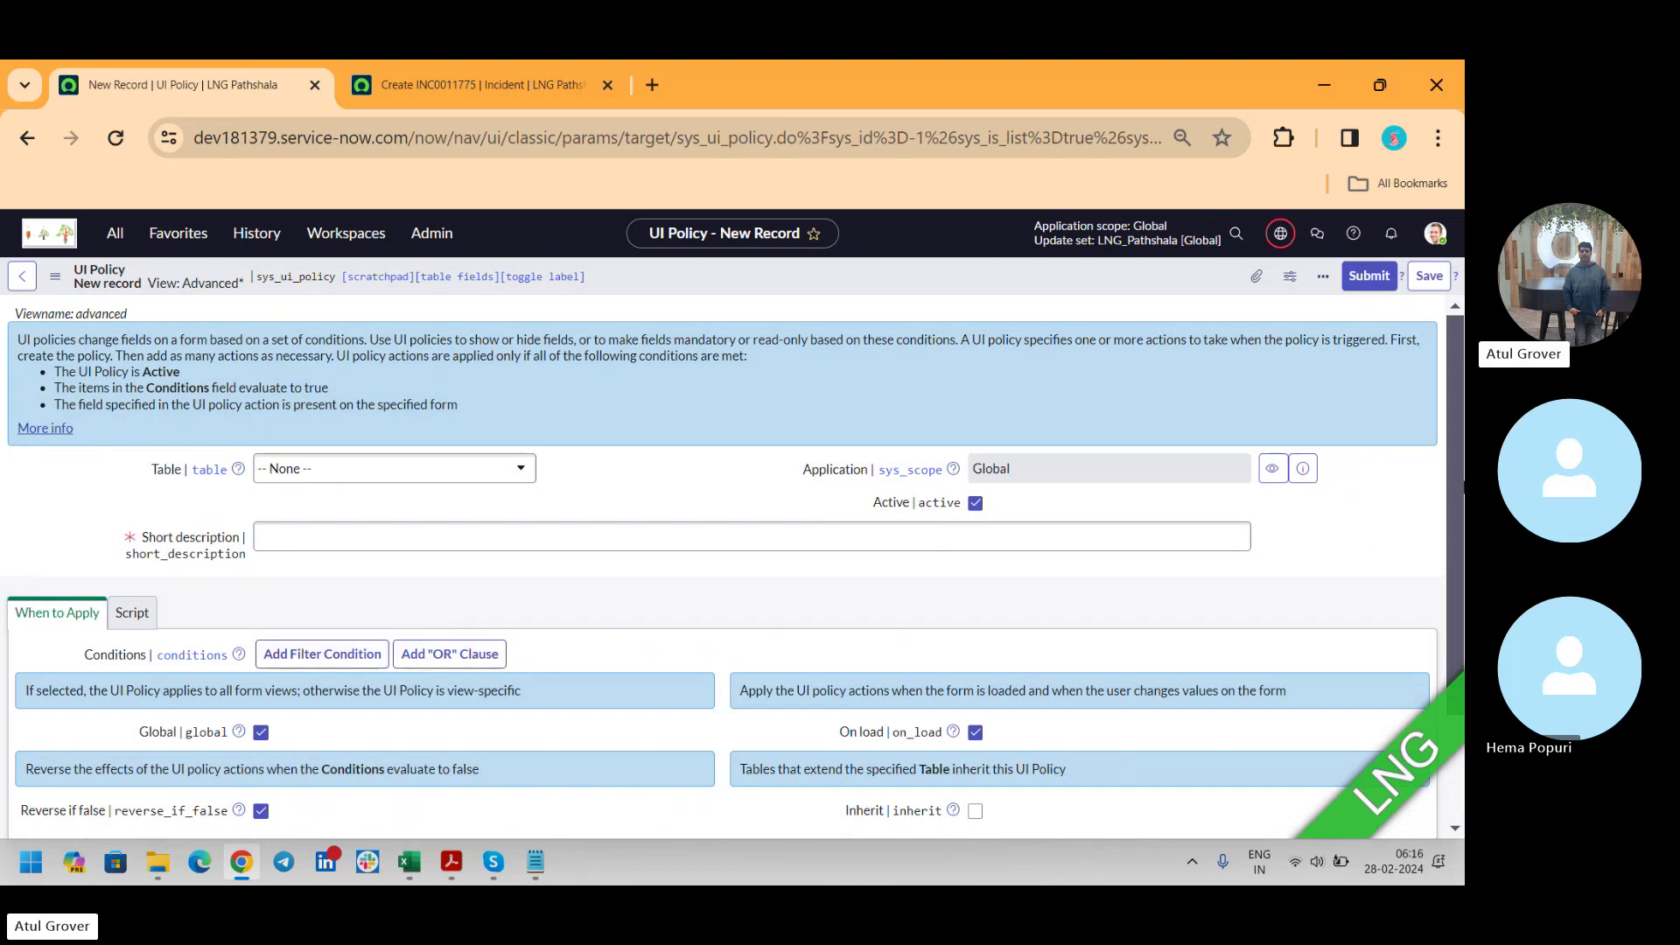
drag(1455, 432, 1451, 602)
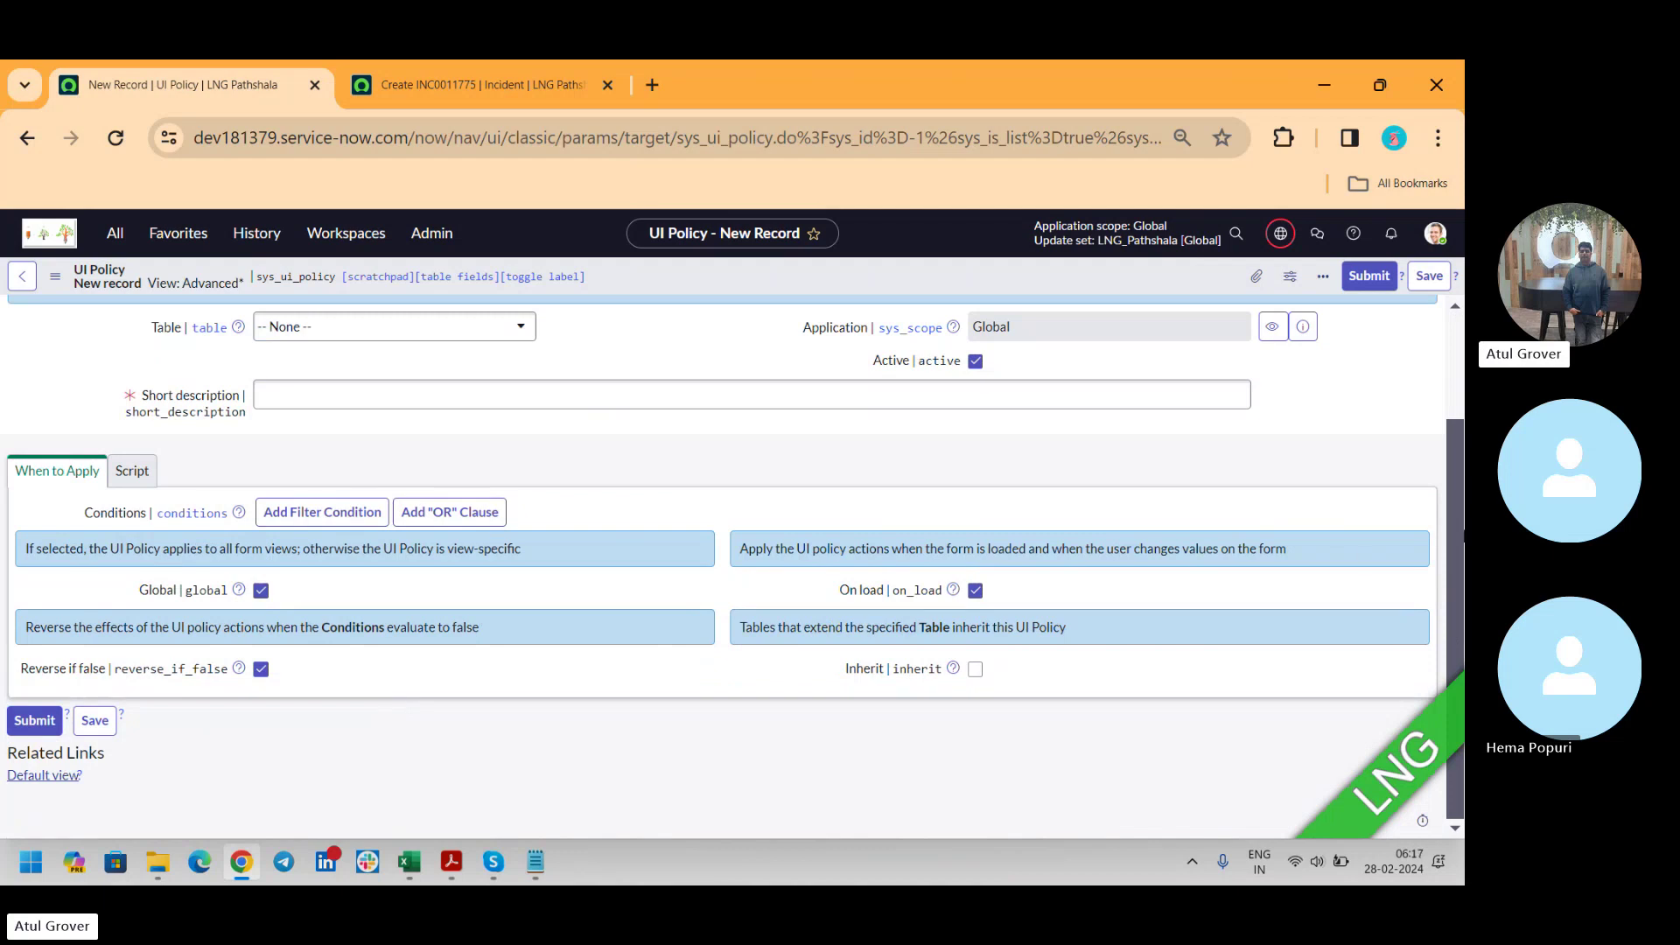
drag(1451, 534, 1451, 399)
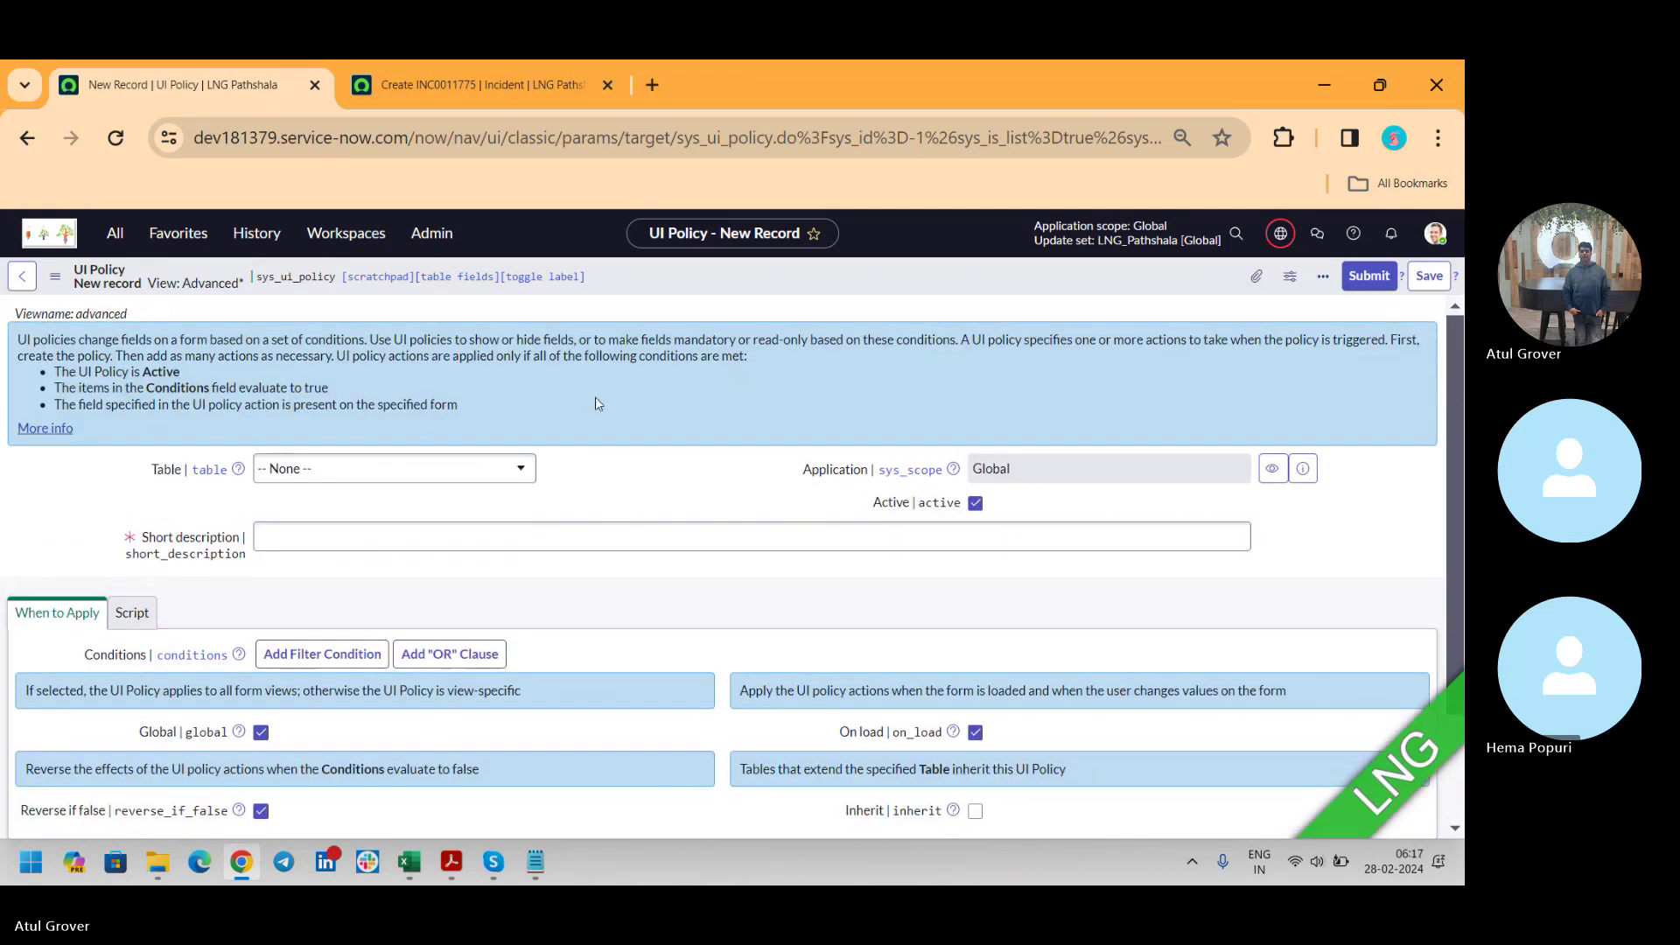
click(402, 470)
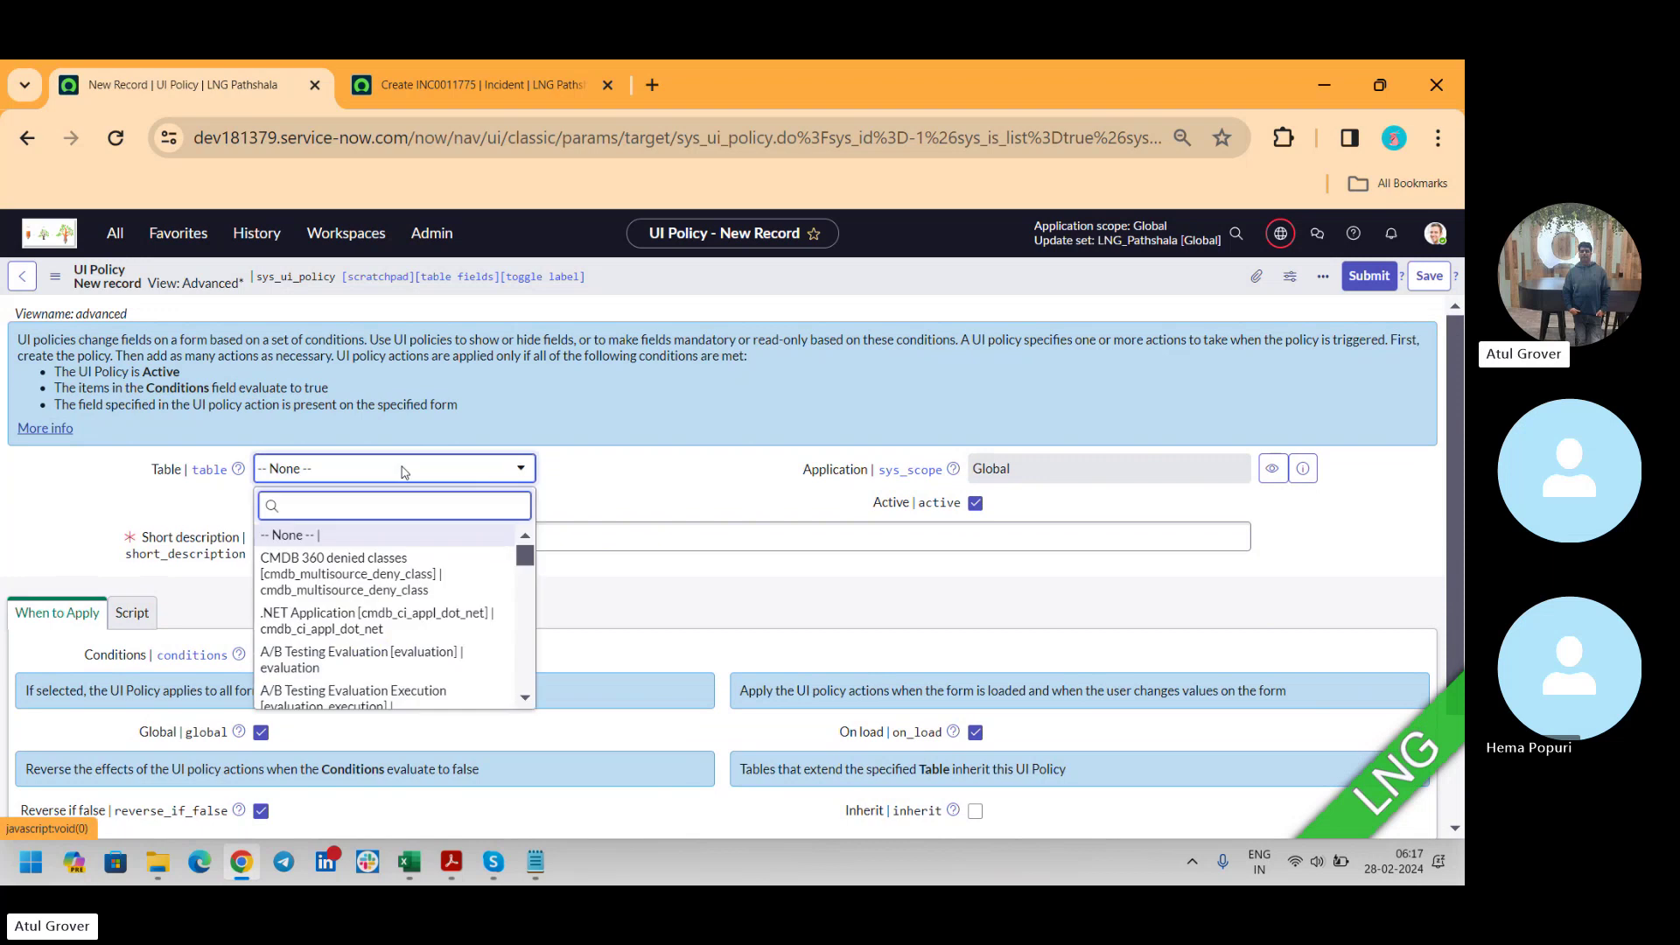
text(incide)
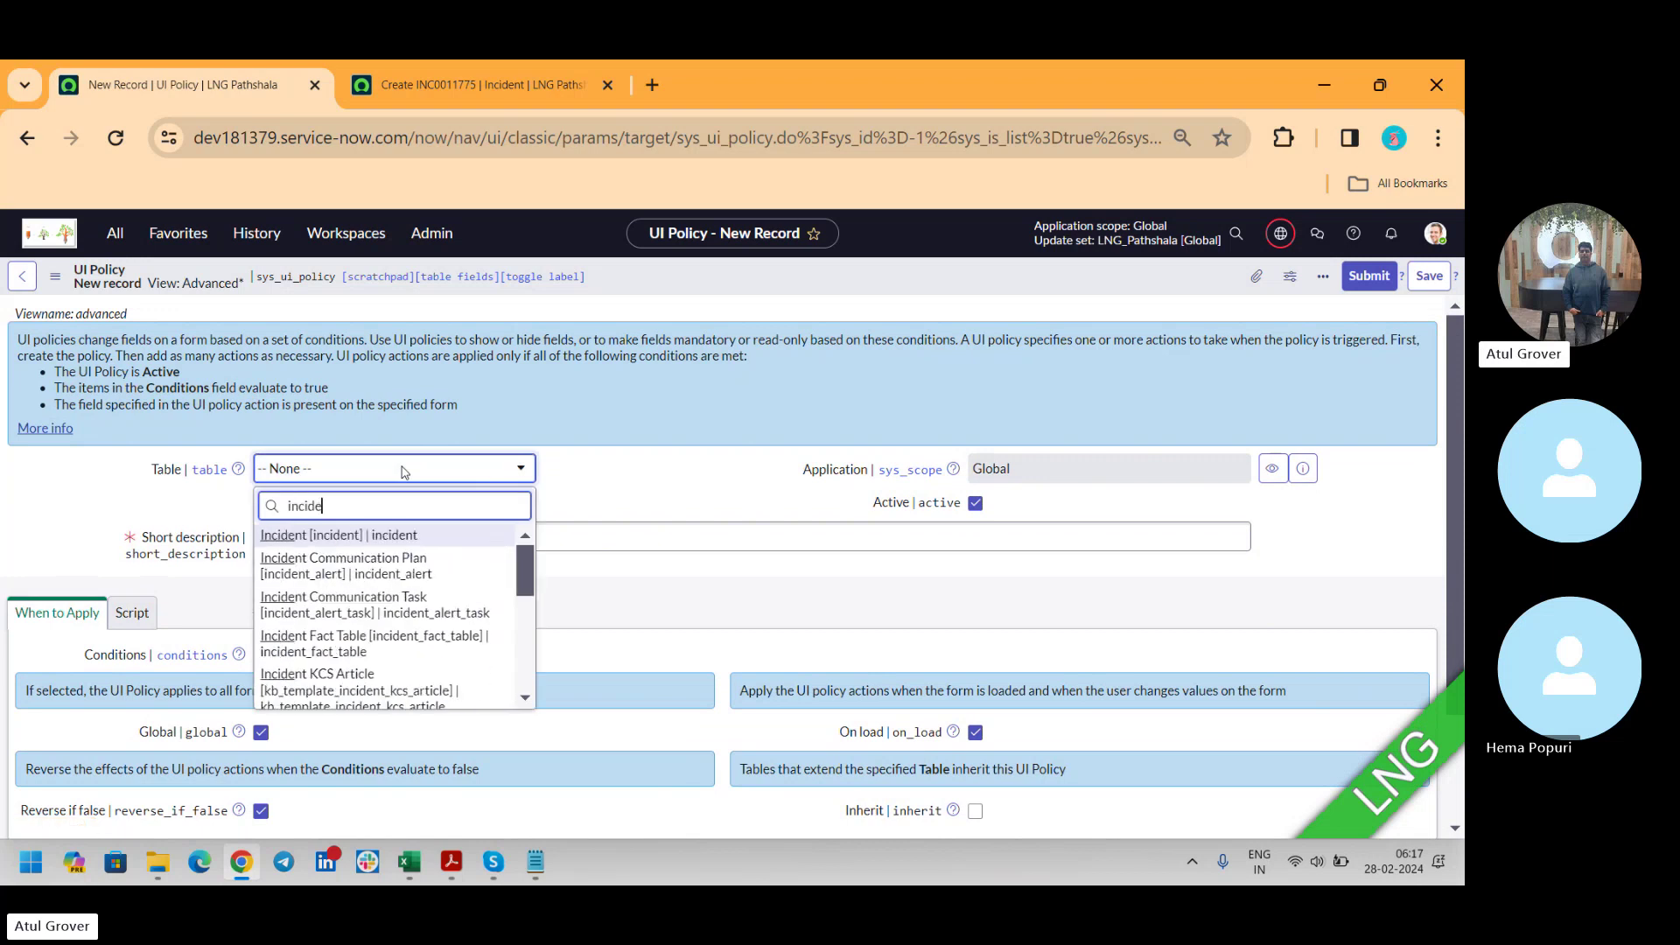
click(366, 534)
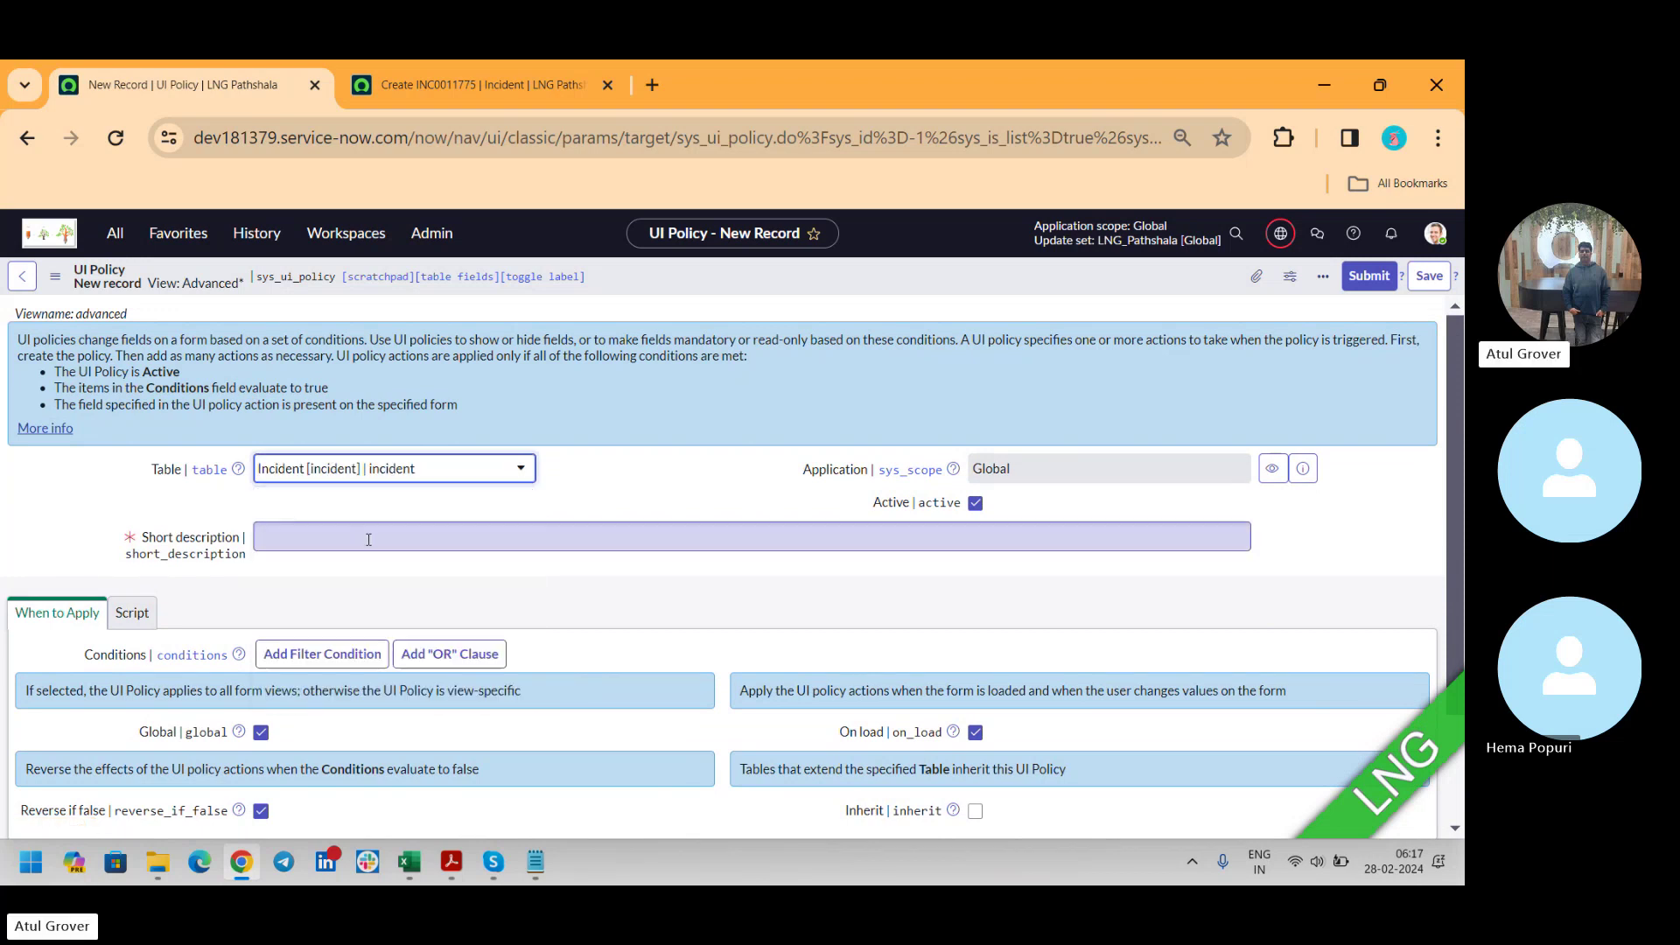
Enter "LNG Re assign" as the UI policy's short description.
click(369, 540)
text(Re)
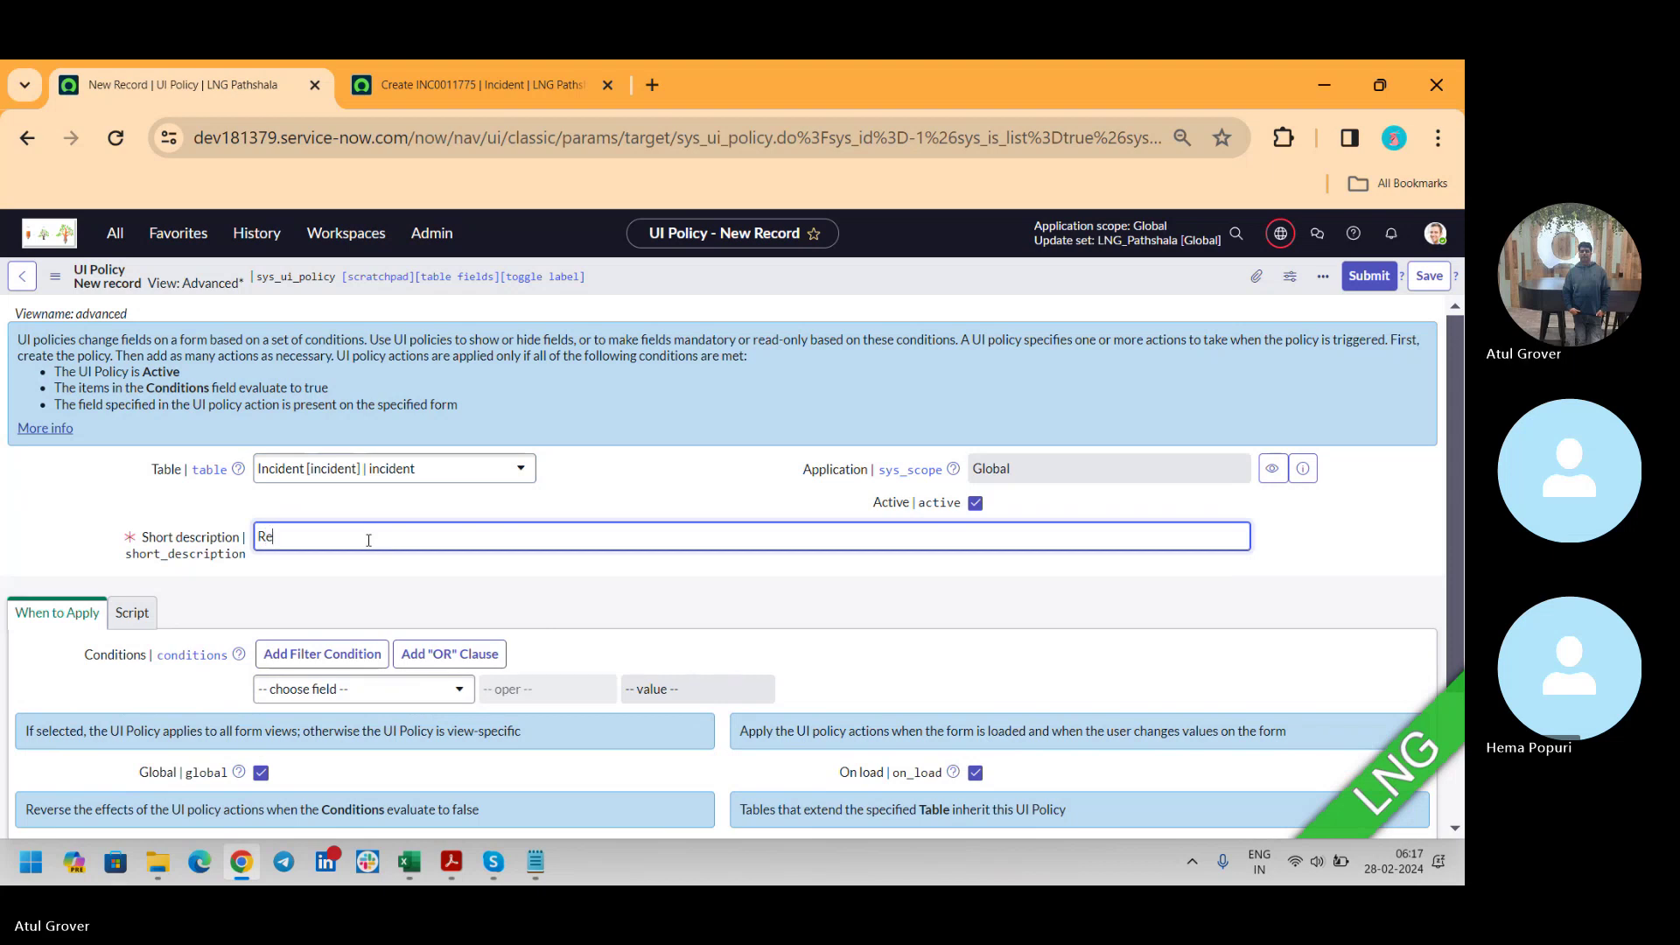
text(- ass)
key(BackSpace)
key(BackSpace)
key(BackSpace)
key(BackSpace)
key(BackSpace)
key(BackSpace)
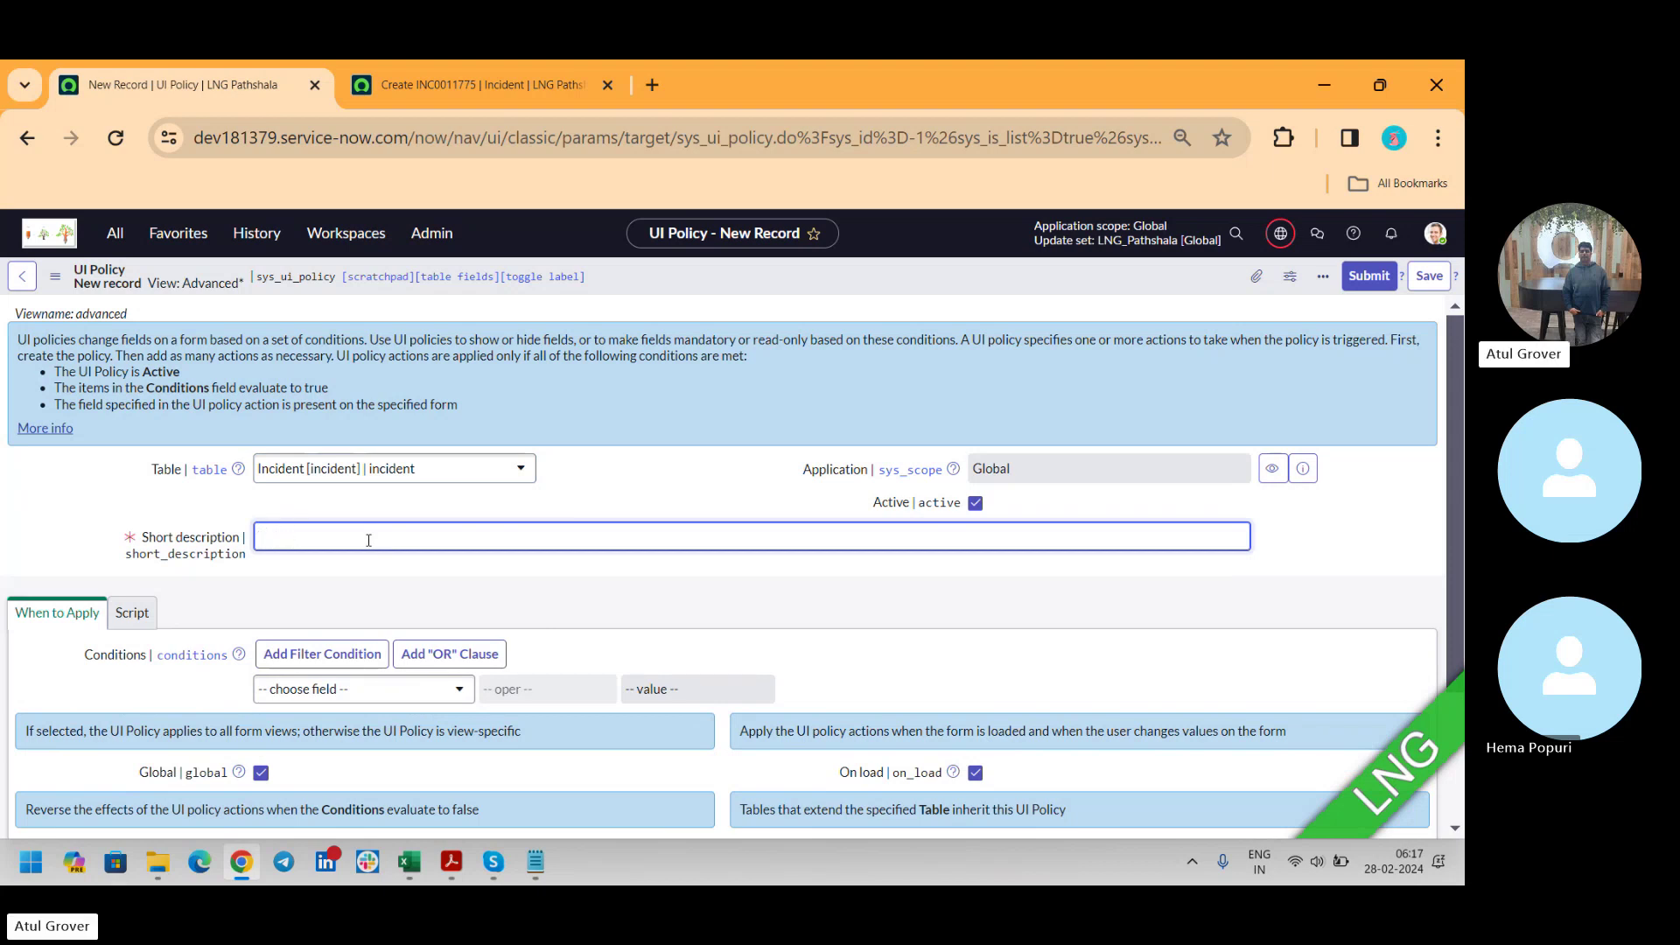
text(LNG Re)
text( = )
text( assign)
Set the category to Network on the open new incident form and check the Reassignment count field.
click(462, 71)
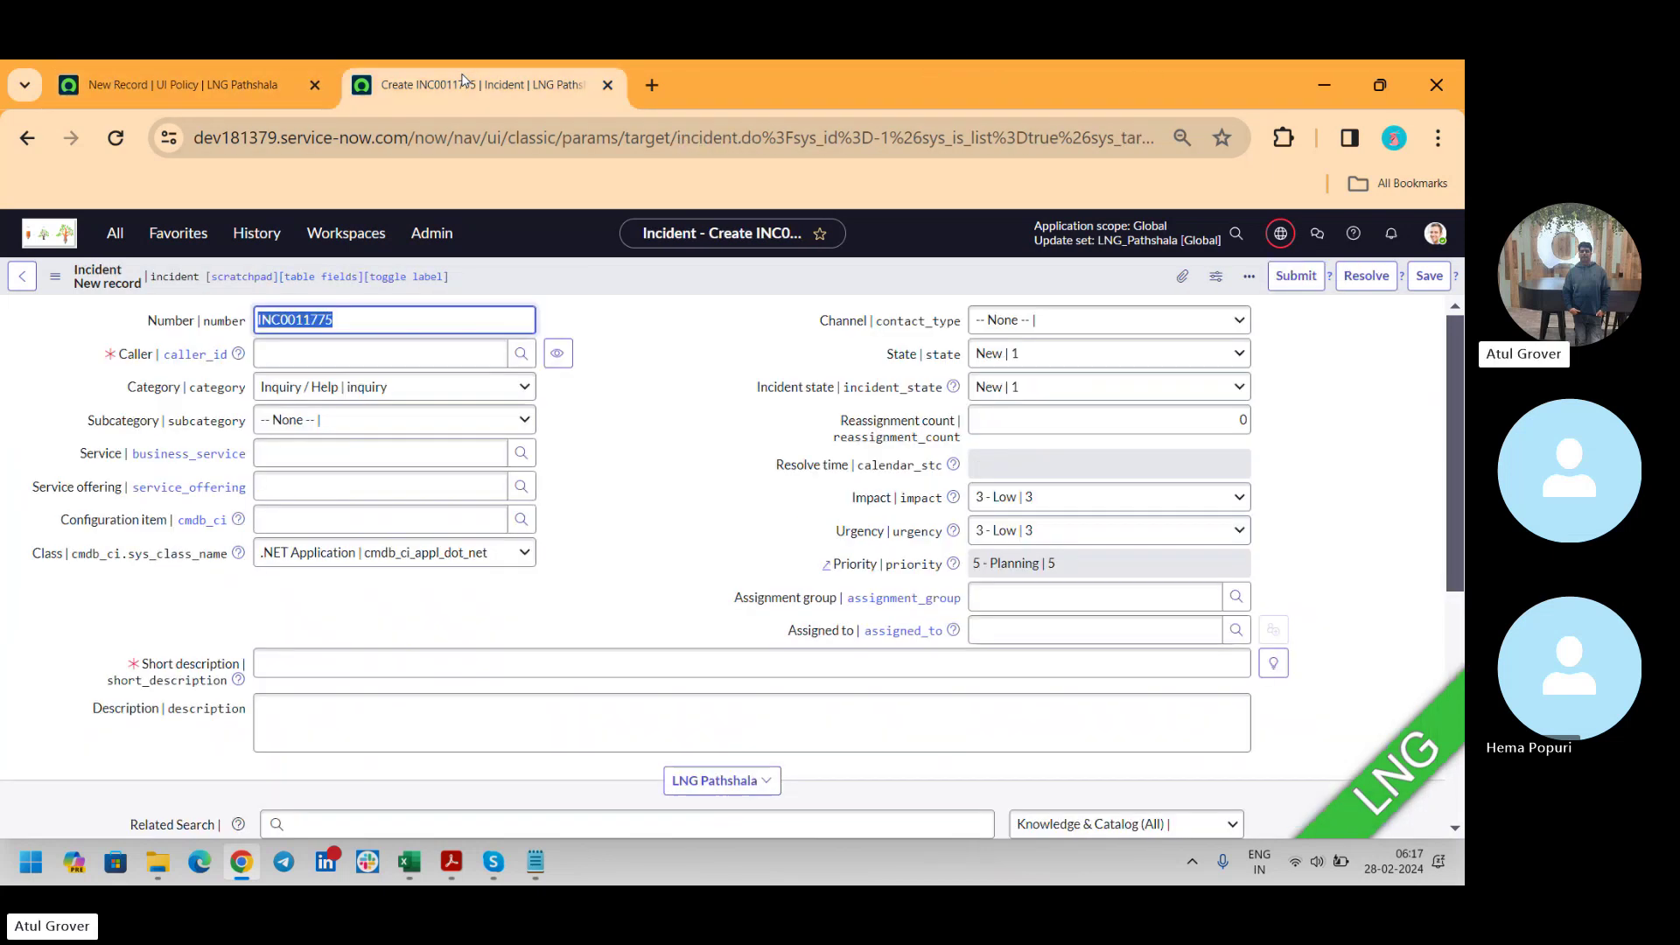
click(380, 392)
click(333, 483)
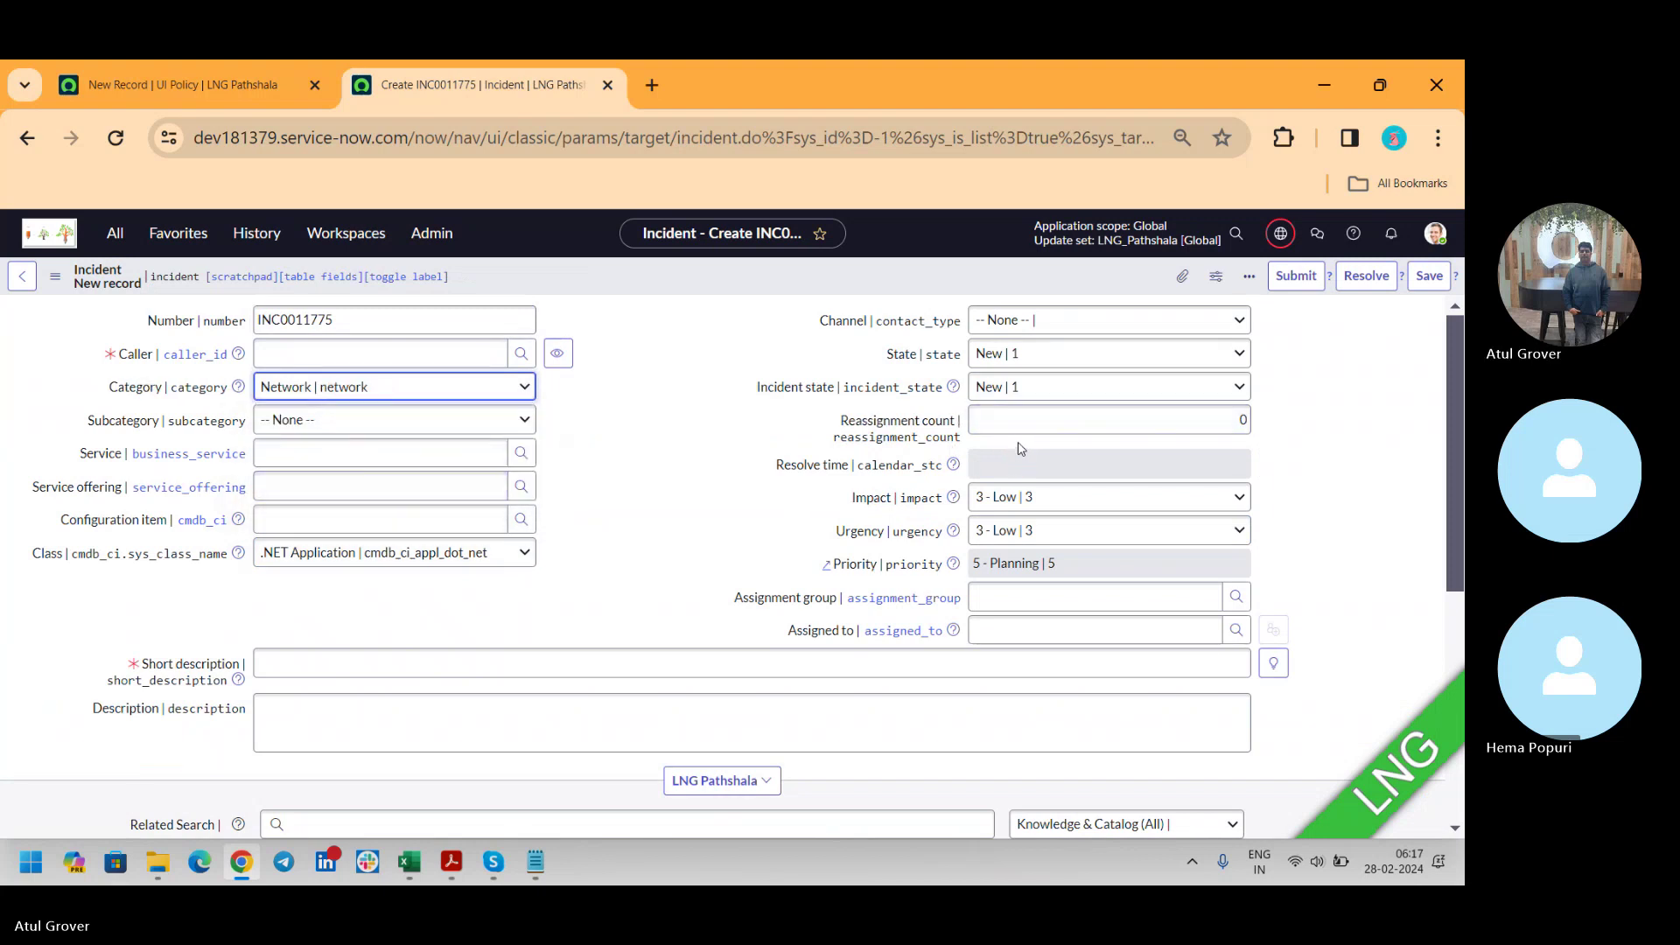
click(1017, 412)
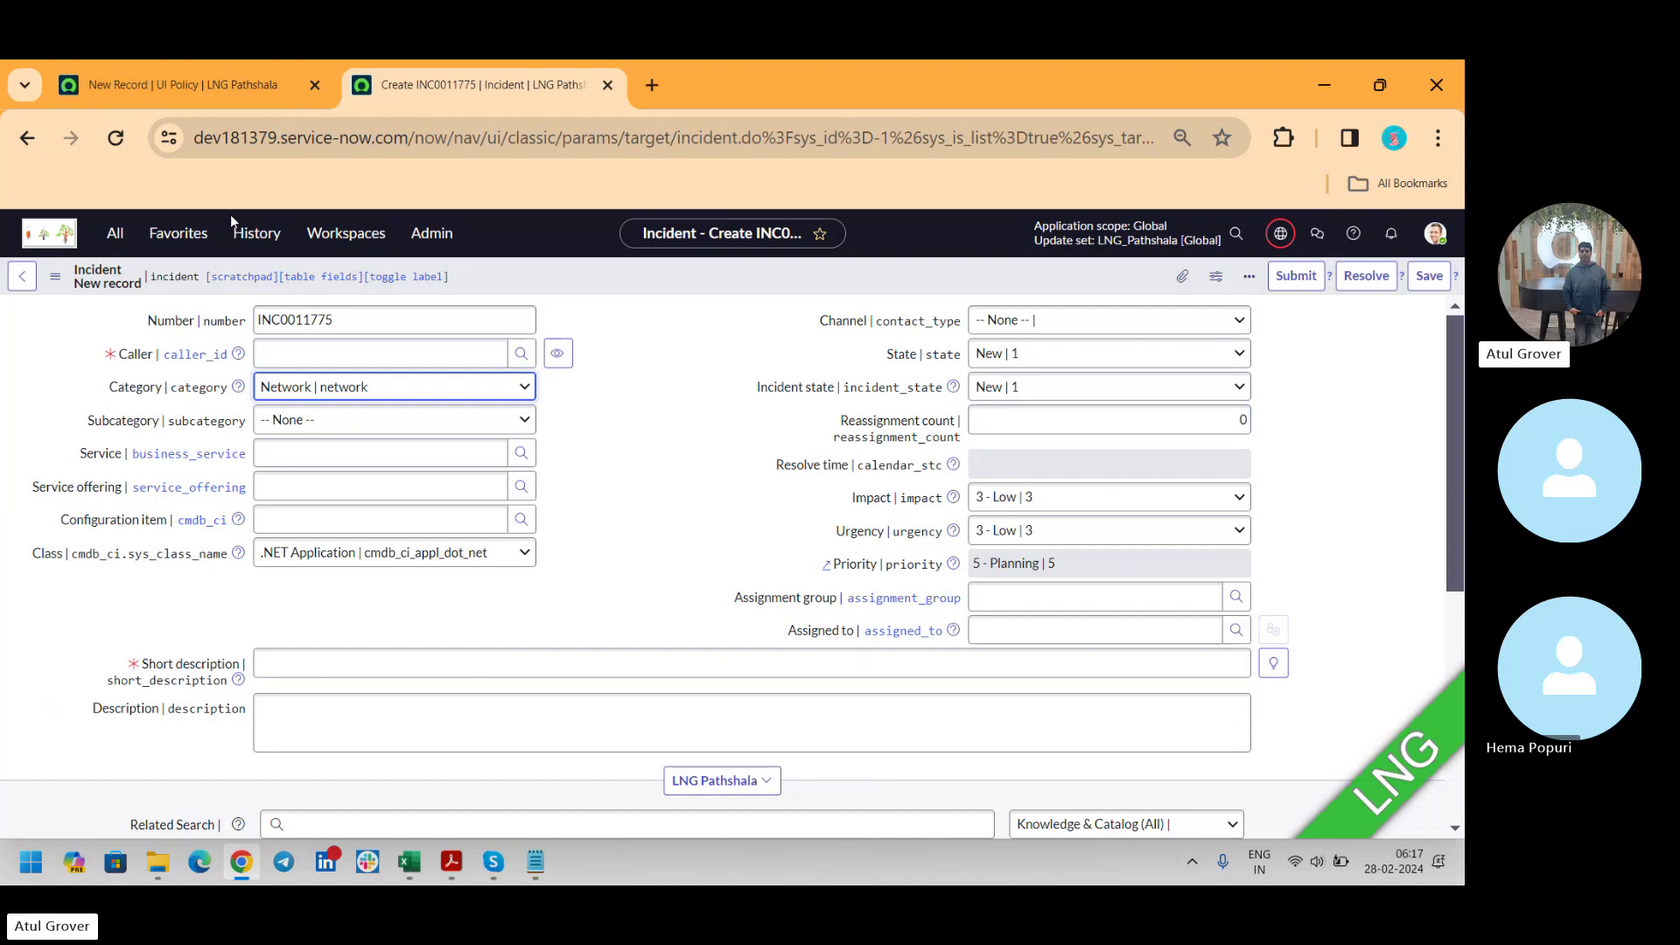
Set the LNG Re assign UI policy's condition to Category is Network and save the new record.
click(189, 88)
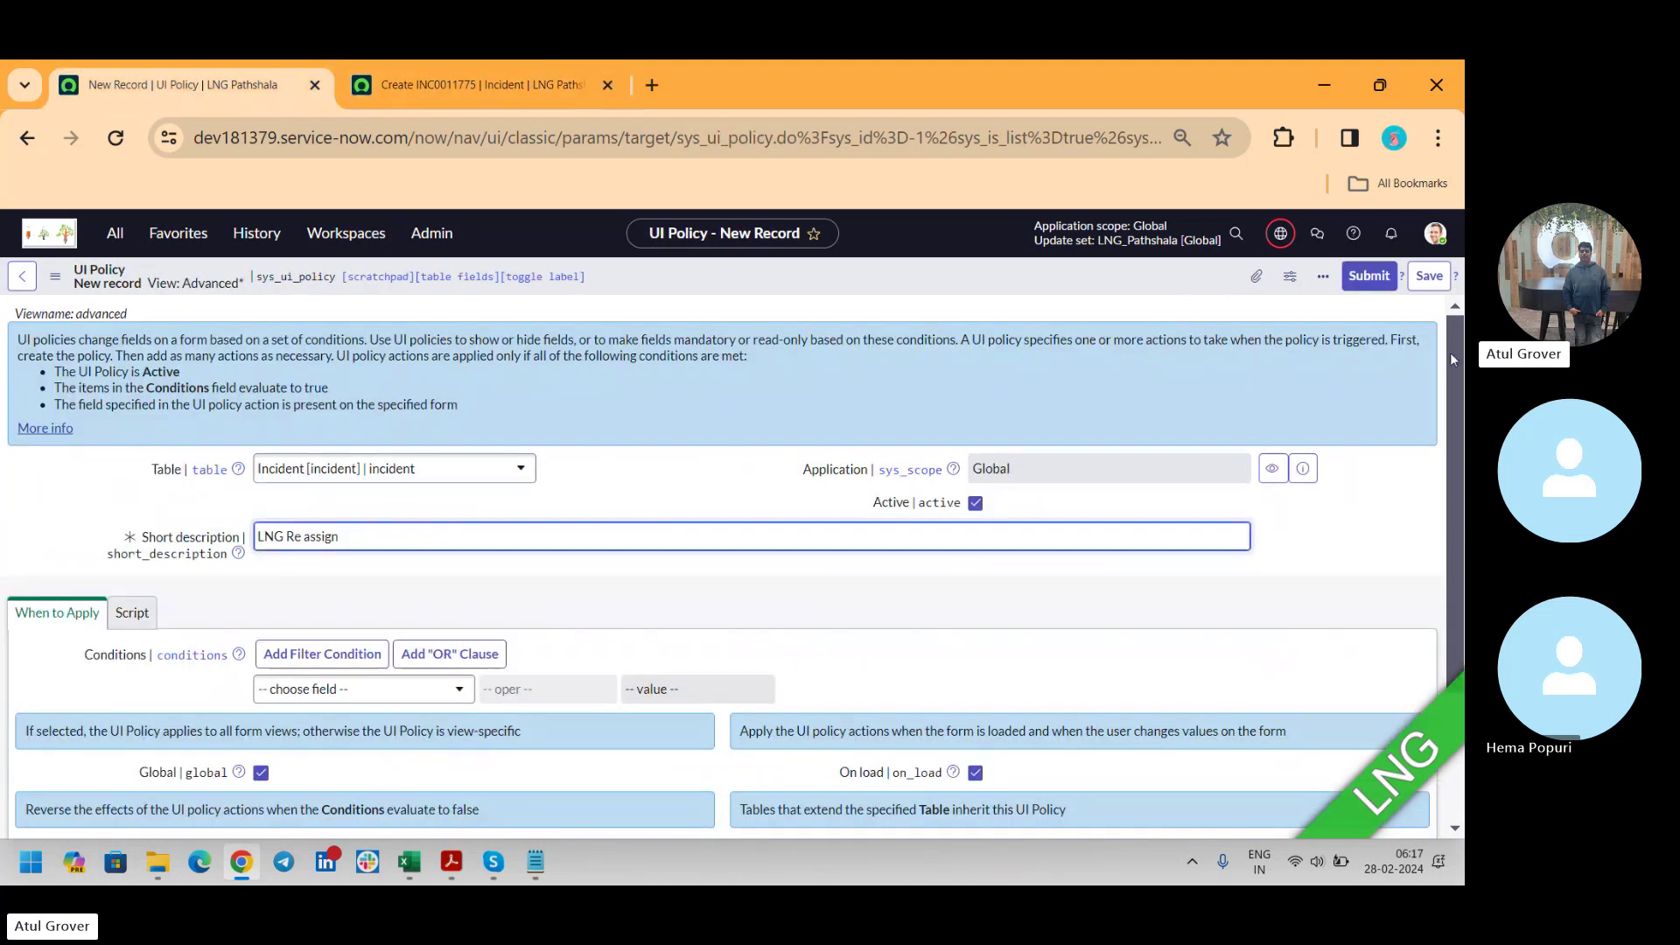
scroll(1451, 352, down, 2)
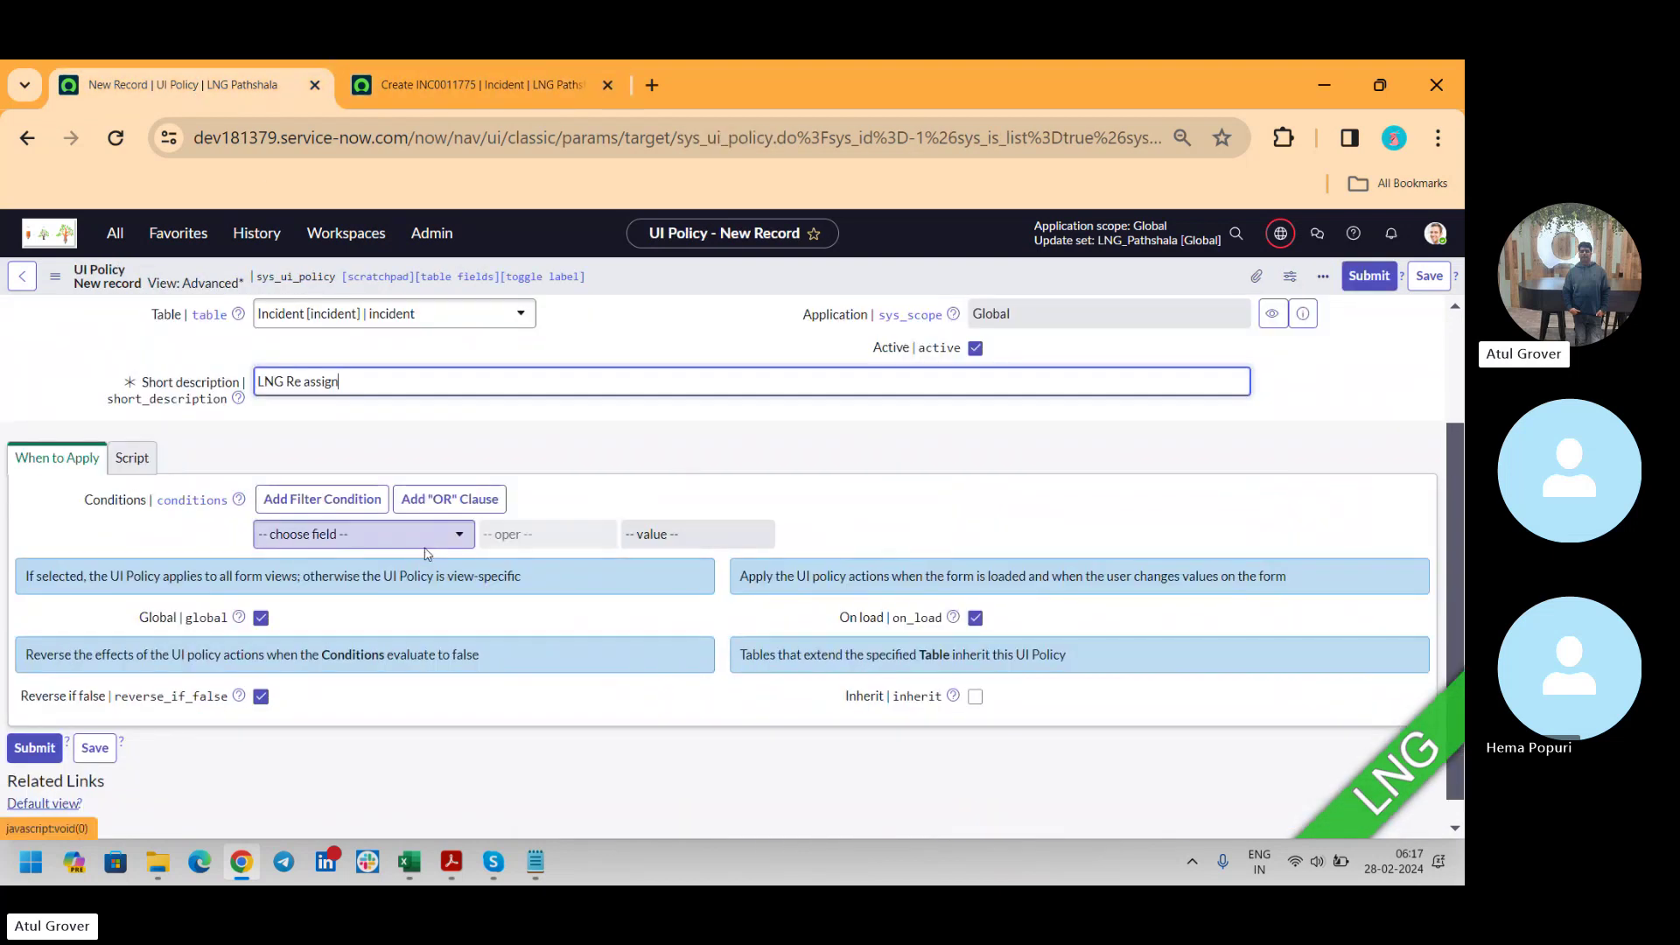
click(426, 548)
text(cat)
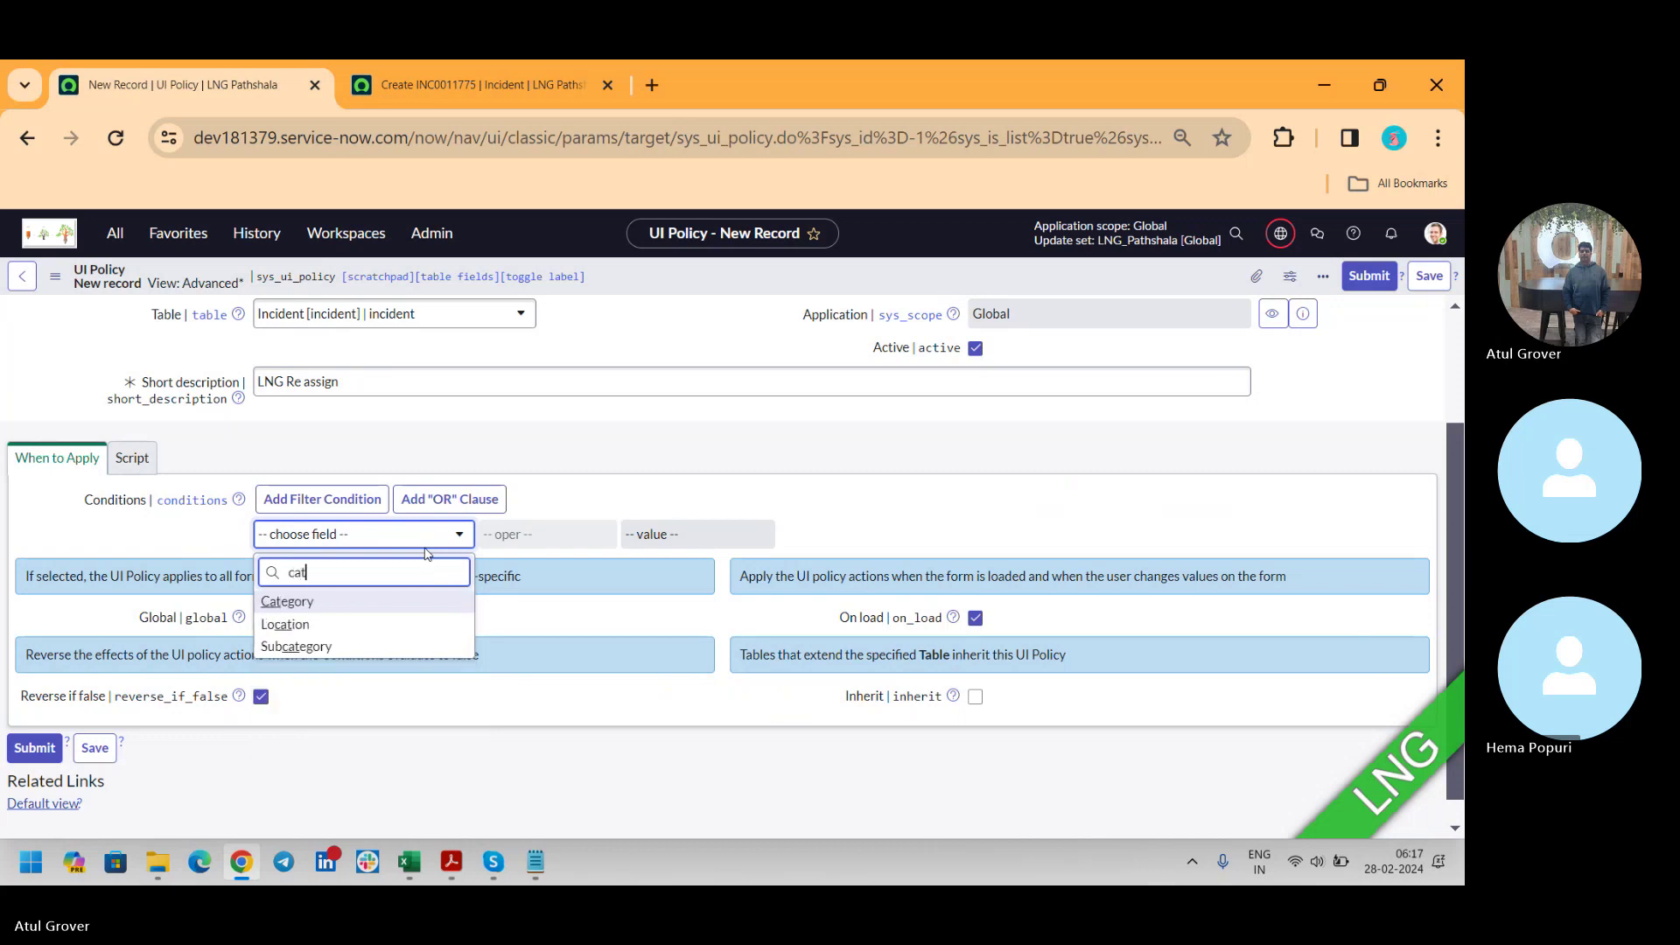
click(289, 602)
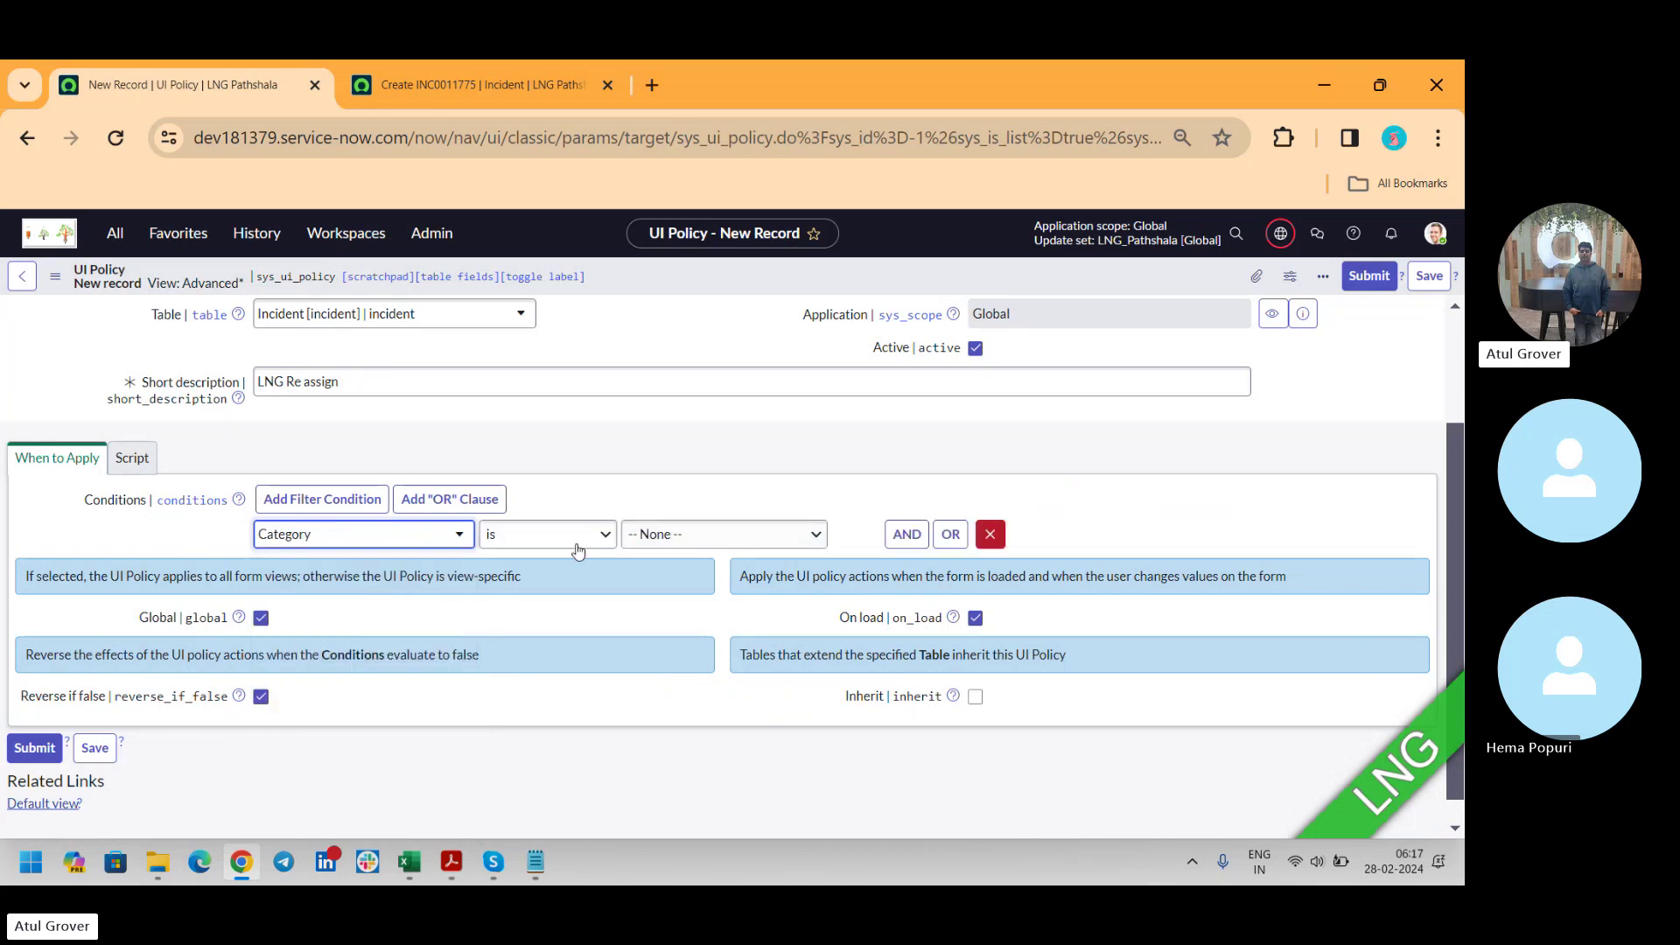
click(642, 539)
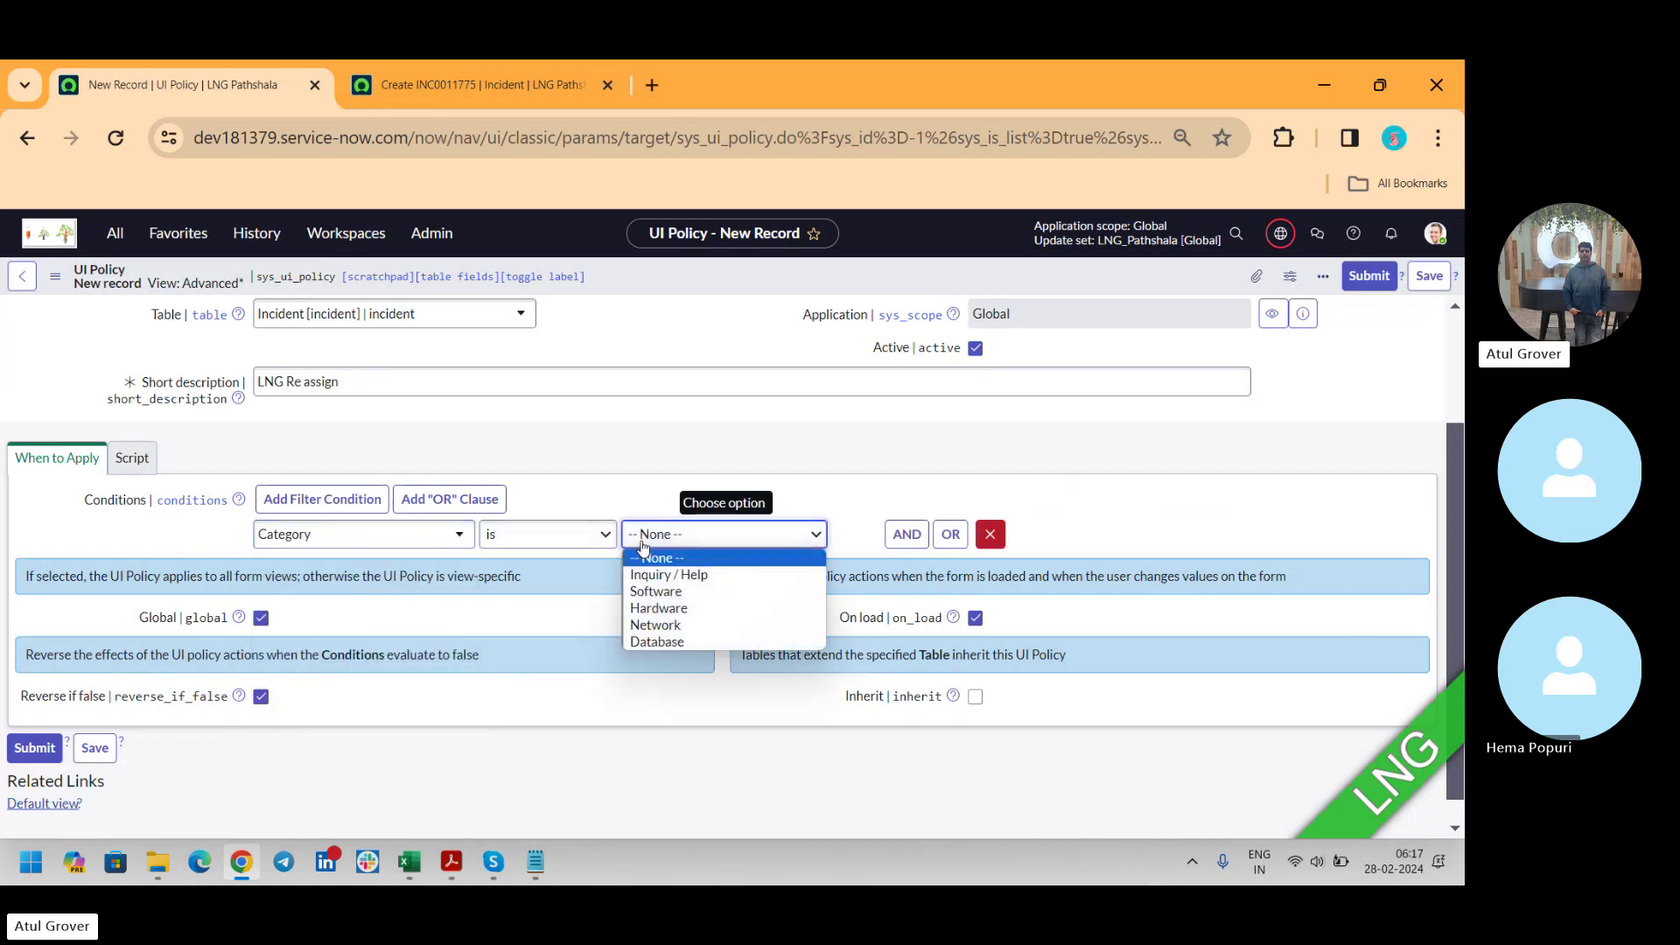
click(670, 624)
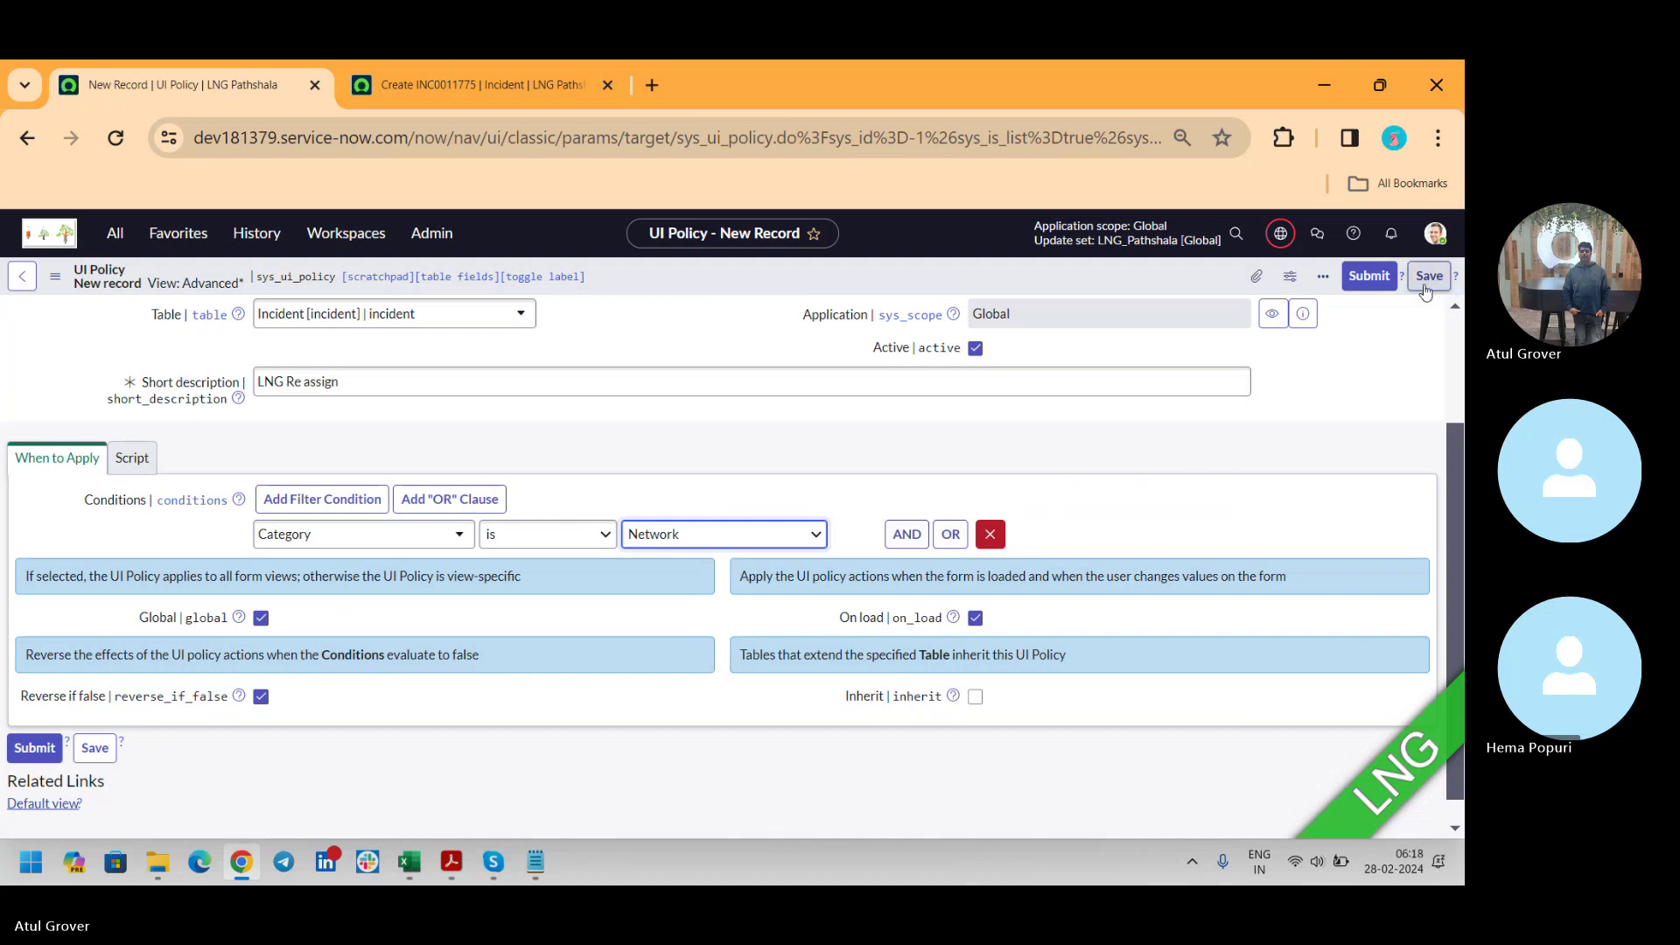
click(1425, 286)
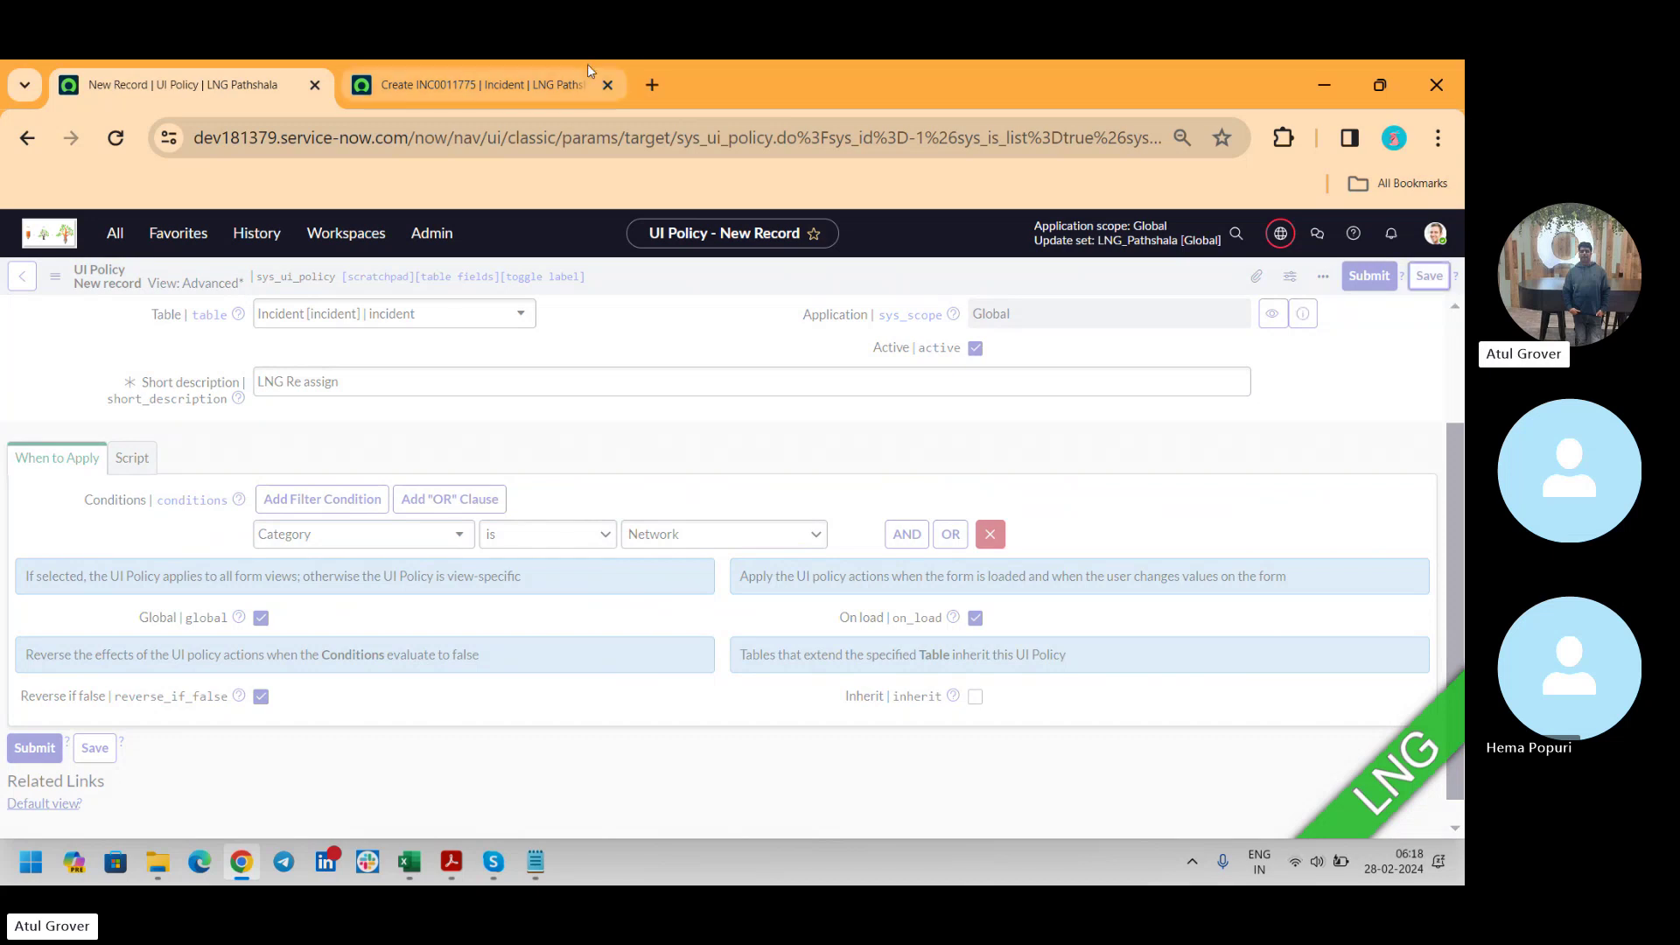
Reload the new incident form without keeping its changes, set the category to Network, and check the Reassignment count field.
click(436, 85)
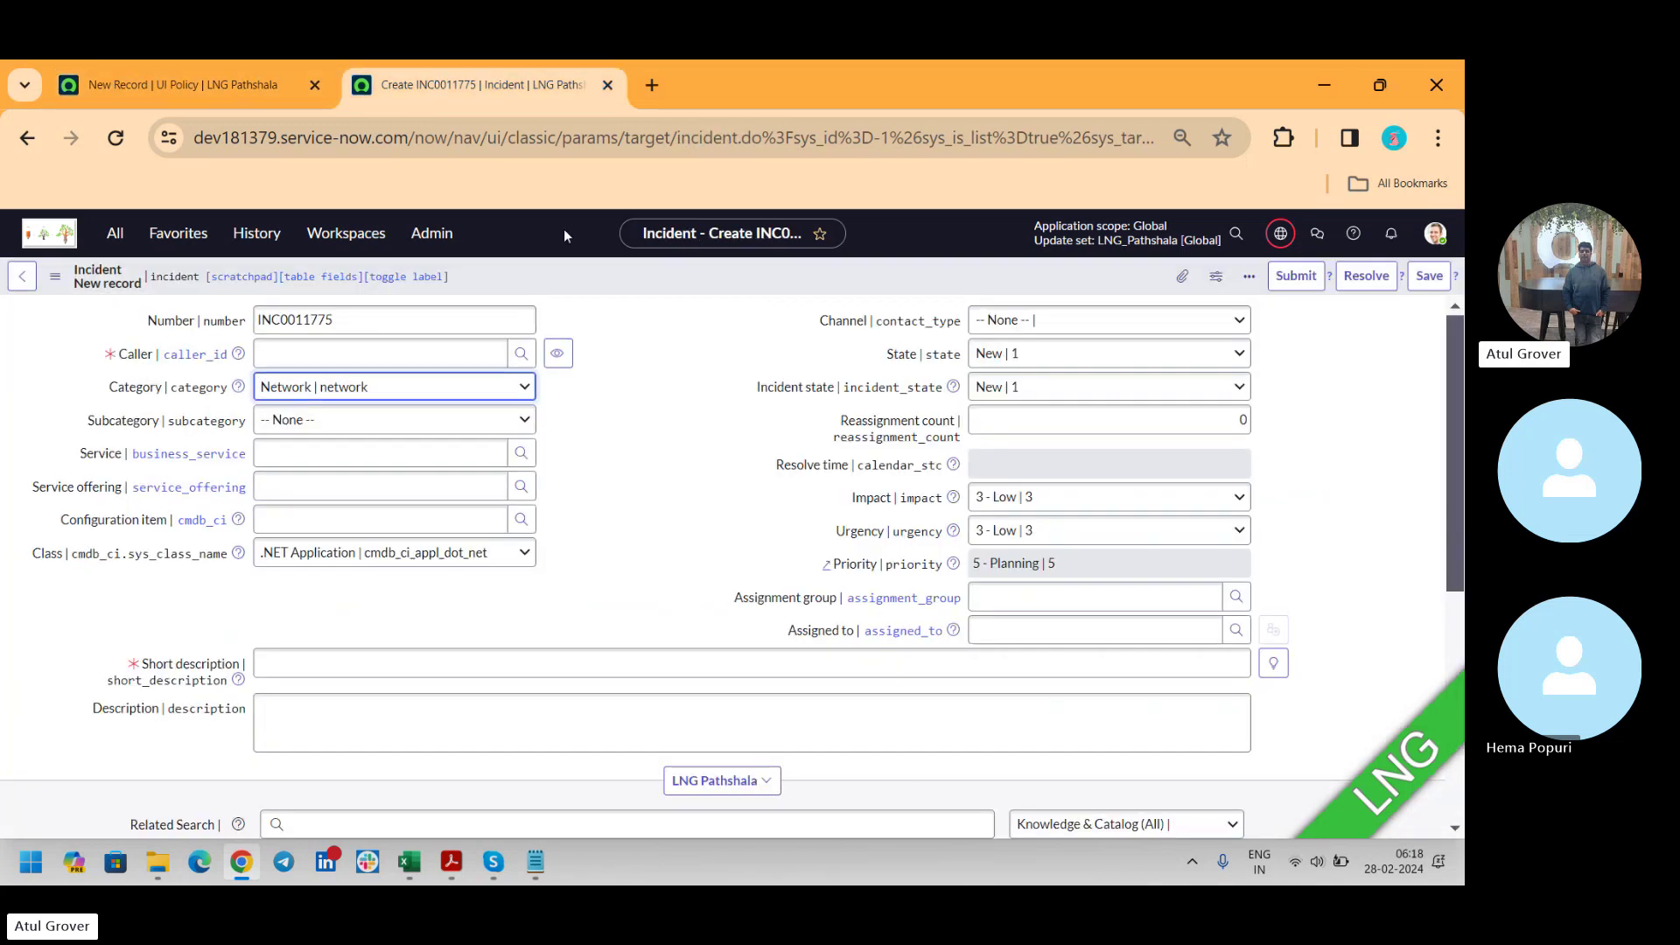
right_click(579, 277)
click(644, 443)
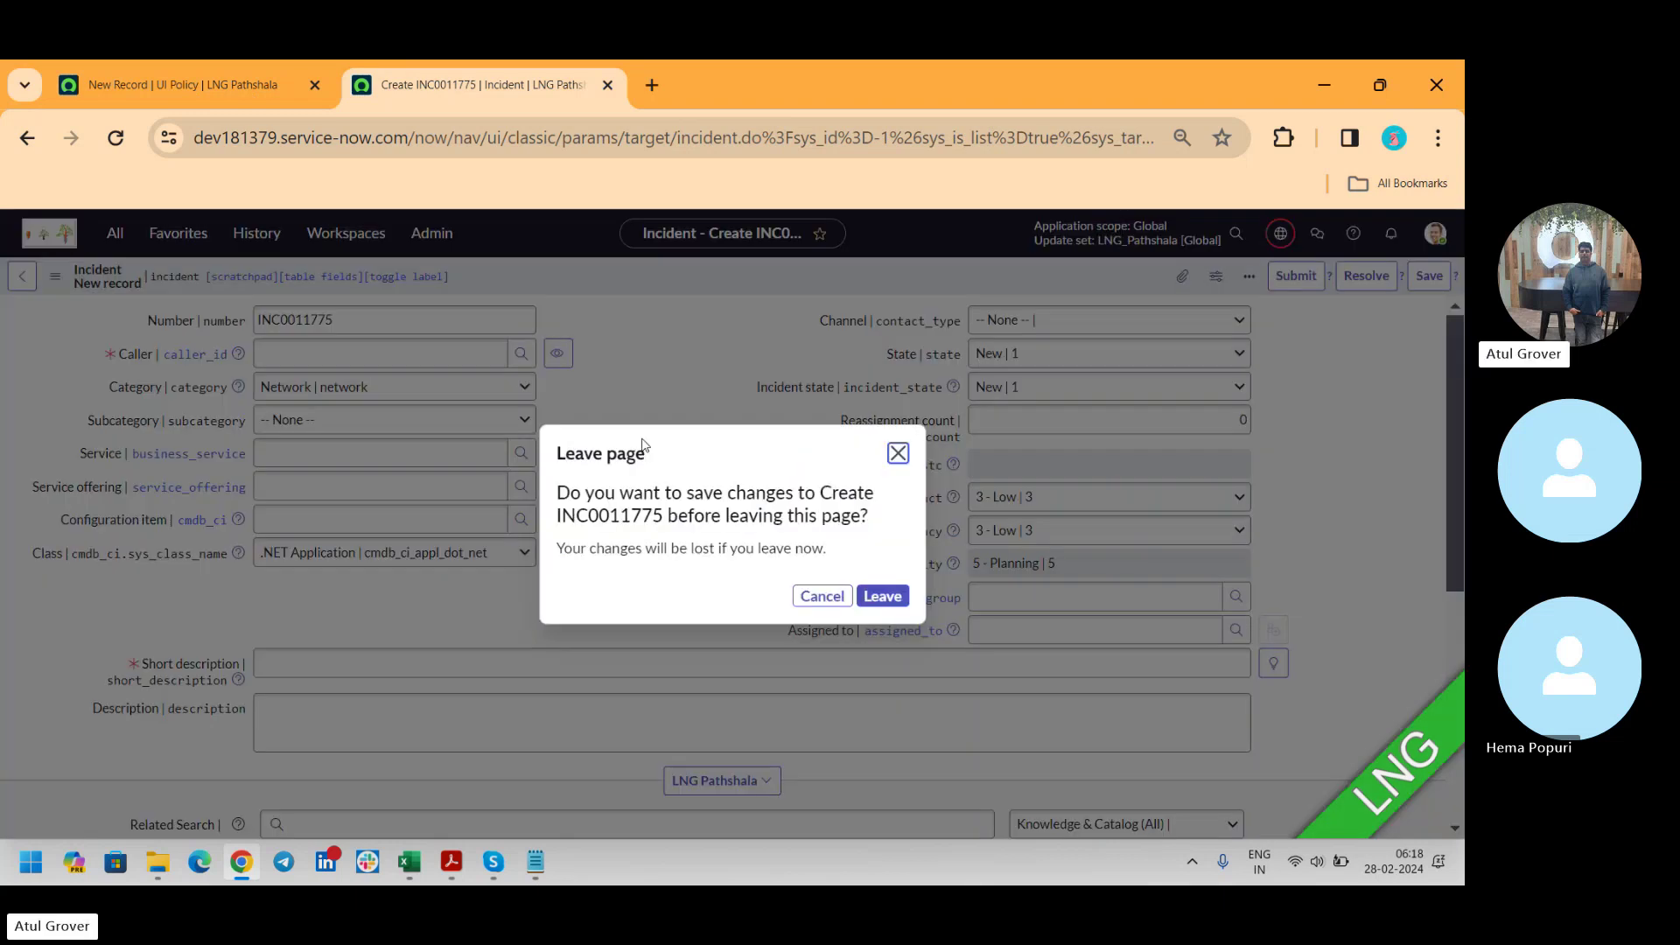
click(882, 596)
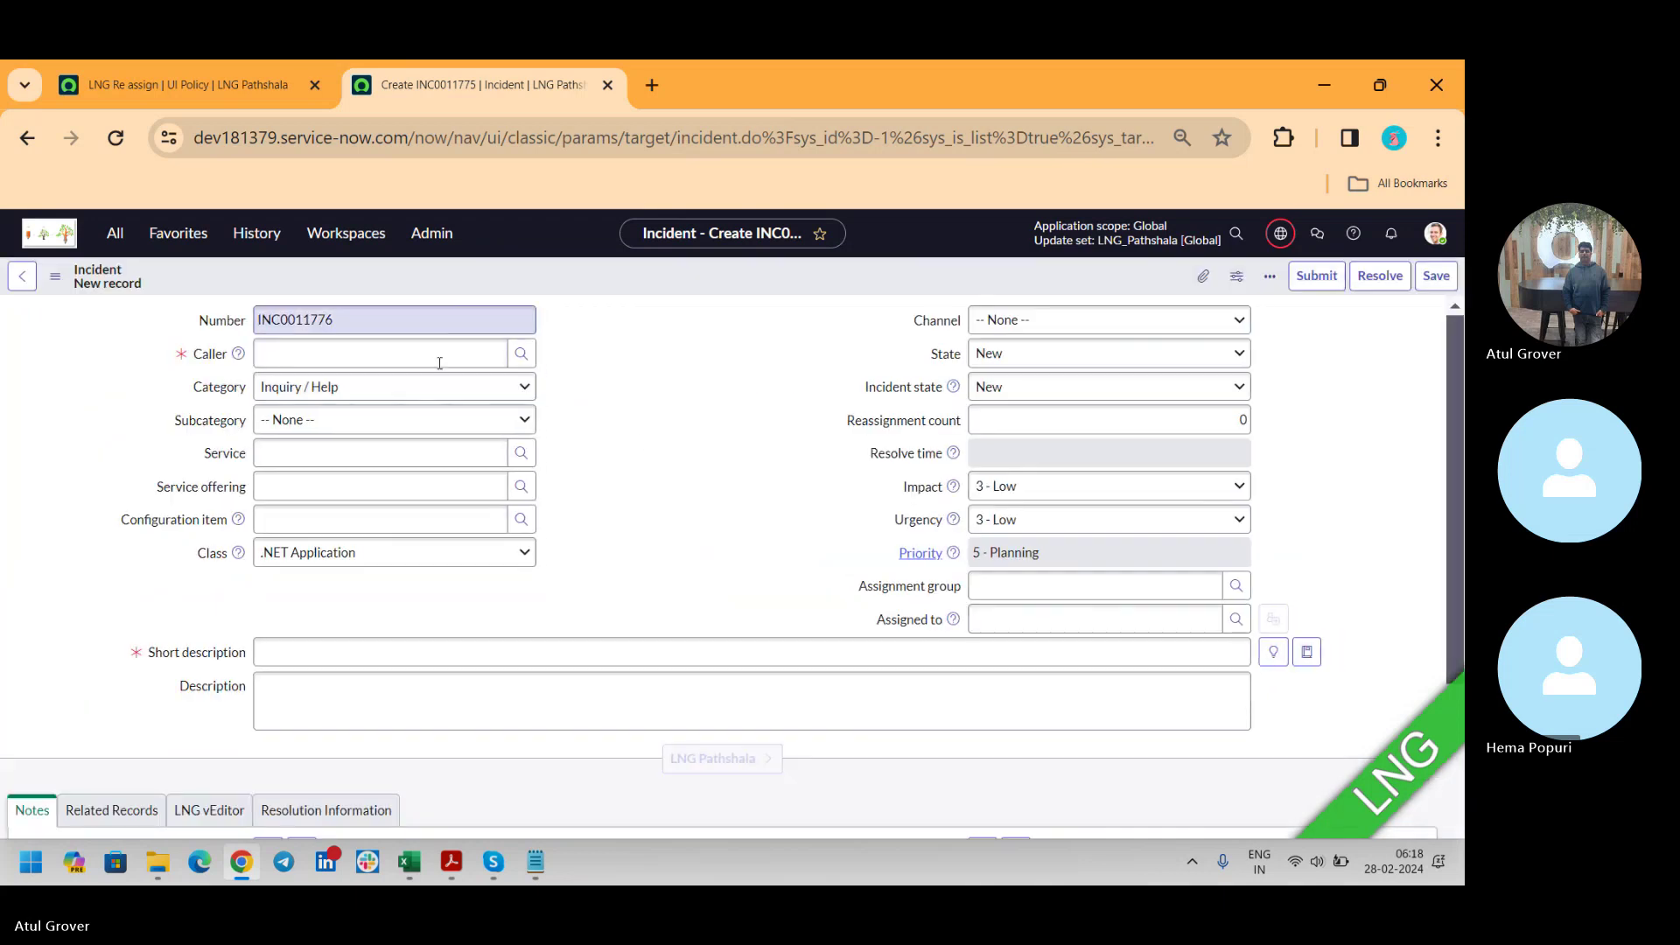
click(435, 391)
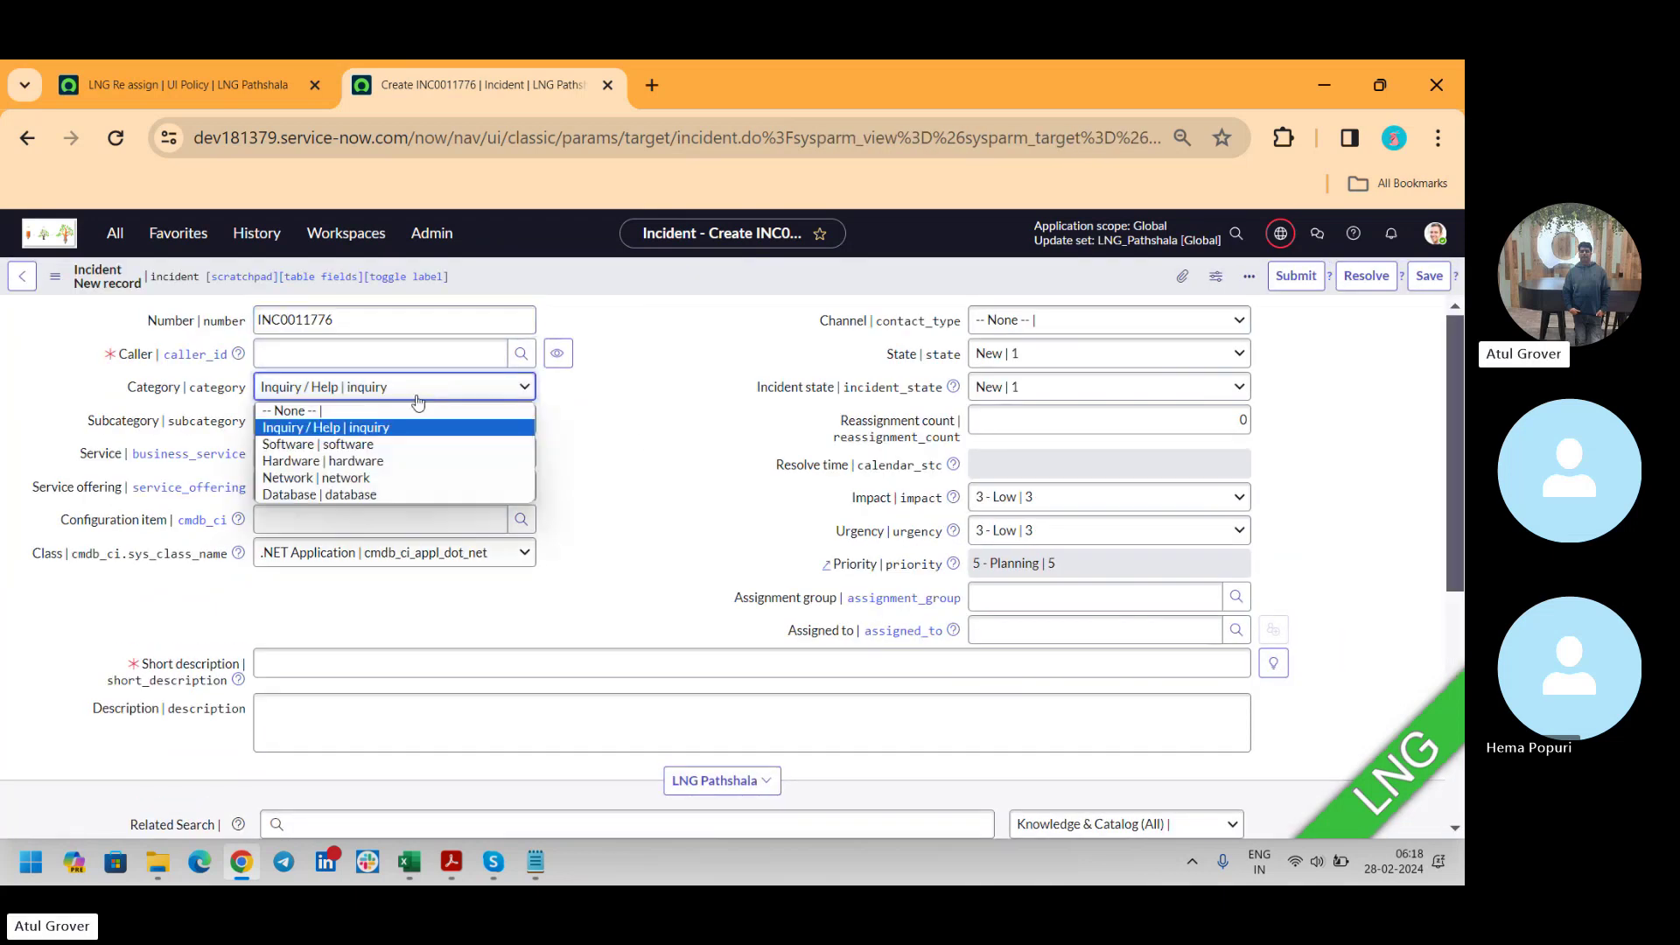
click(340, 475)
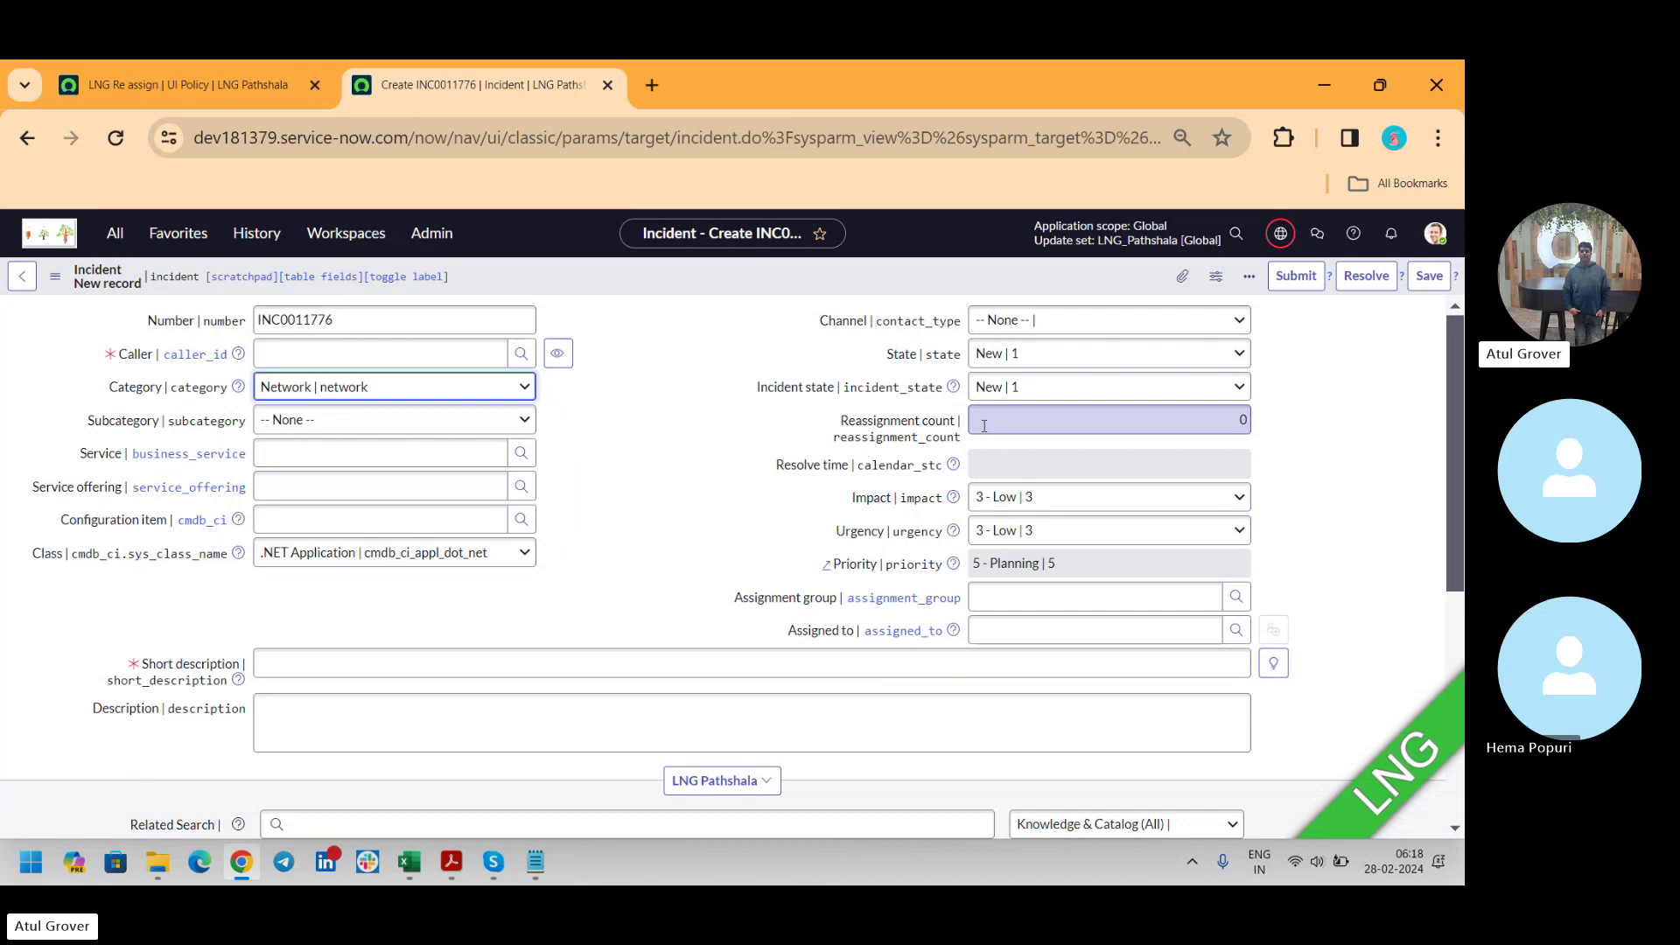
Create a new UI policy action under the LNG Re assign policy and choose Reassignment count as its field.
click(176, 80)
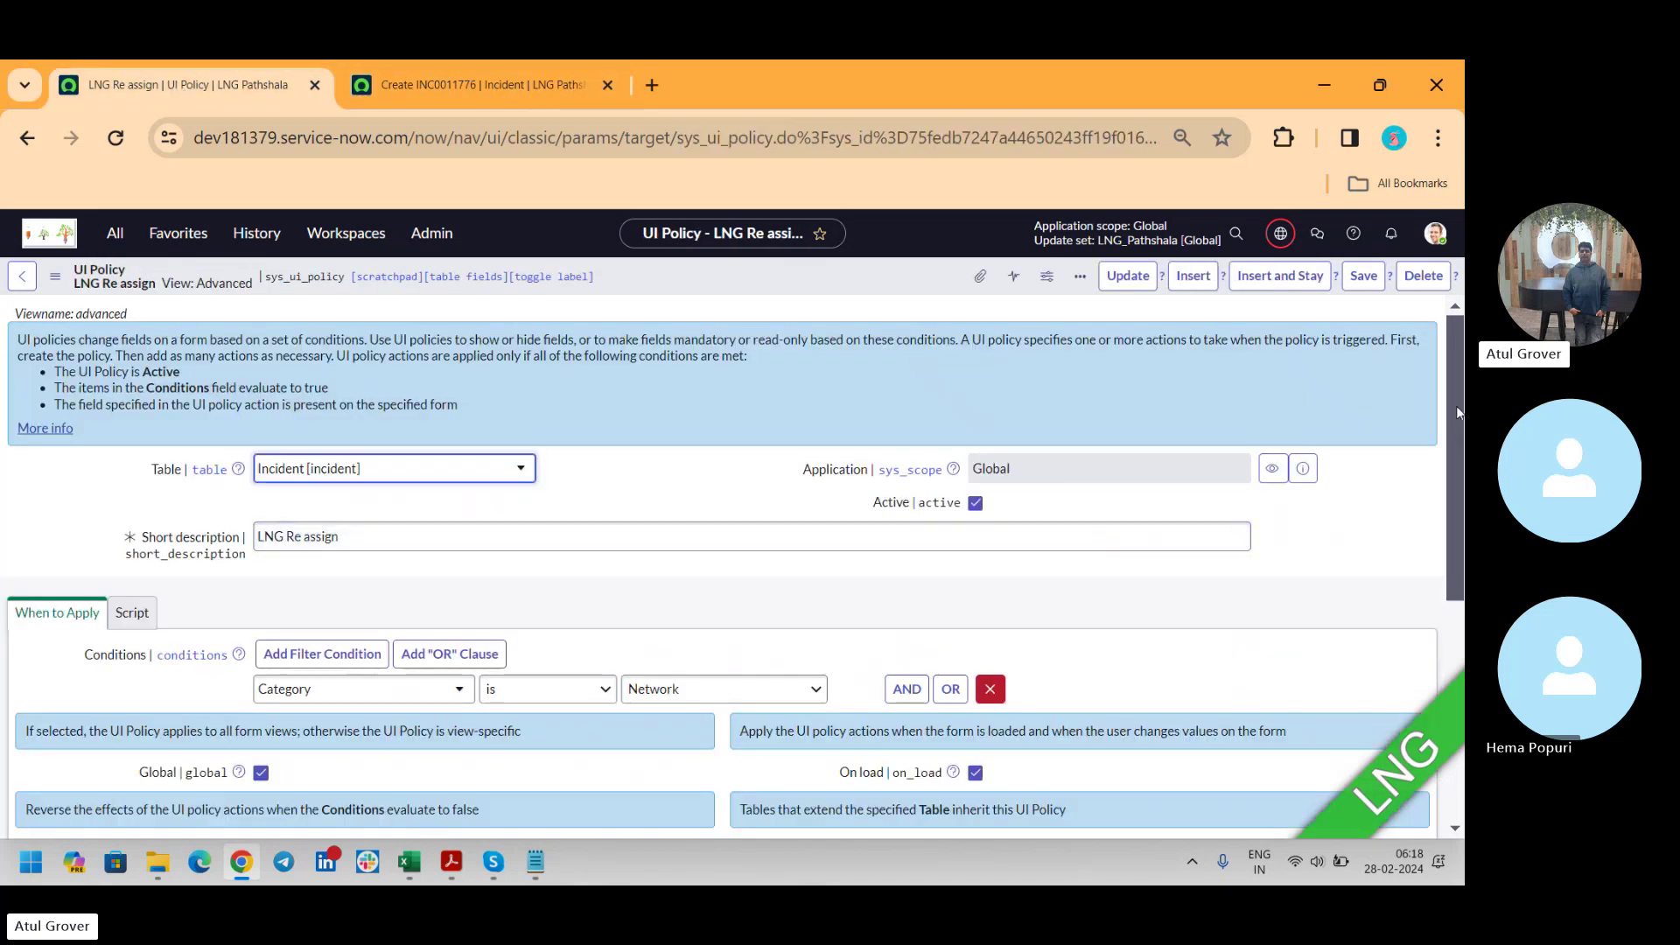
drag(1459, 382, 1463, 604)
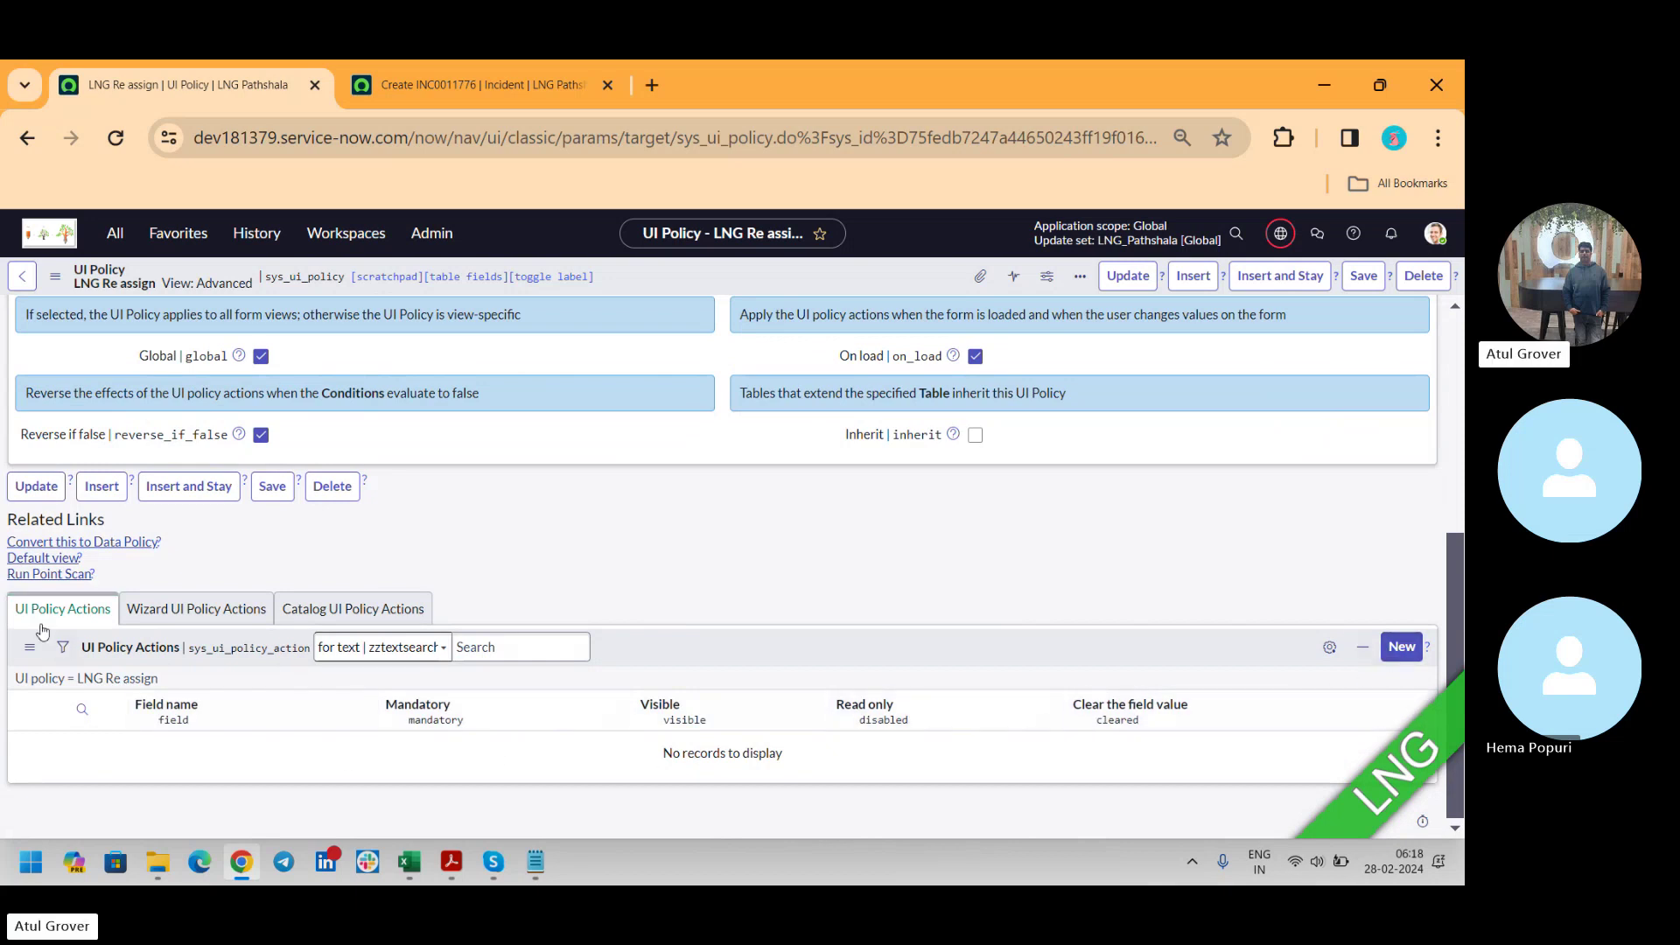
click(1398, 646)
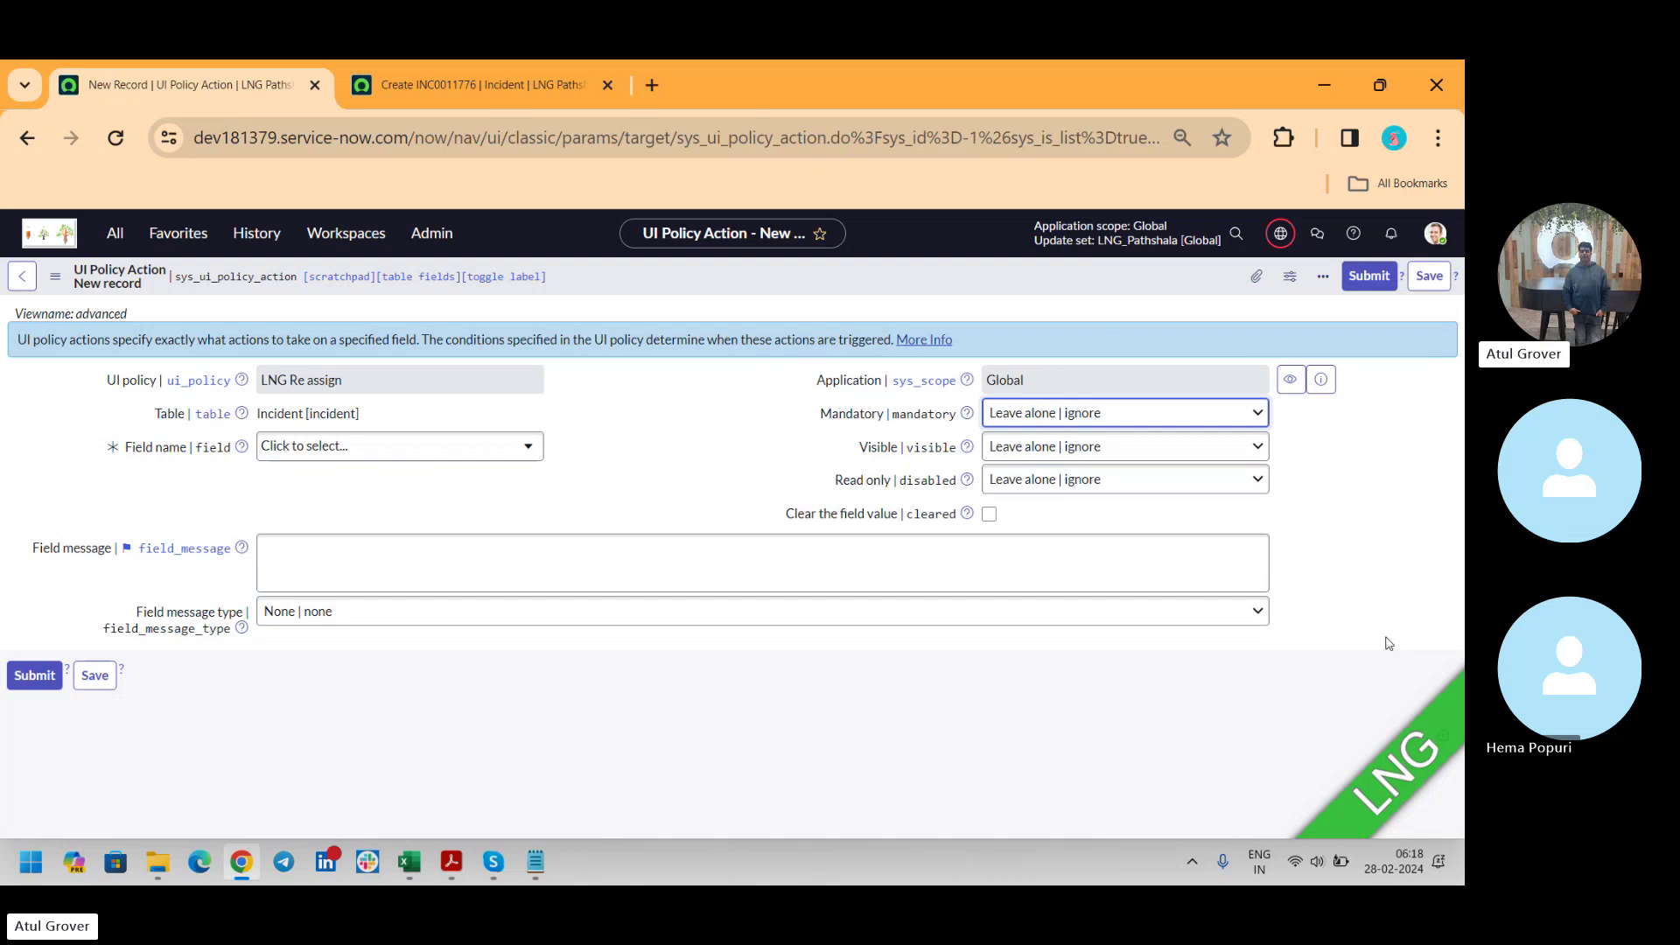
click(362, 448)
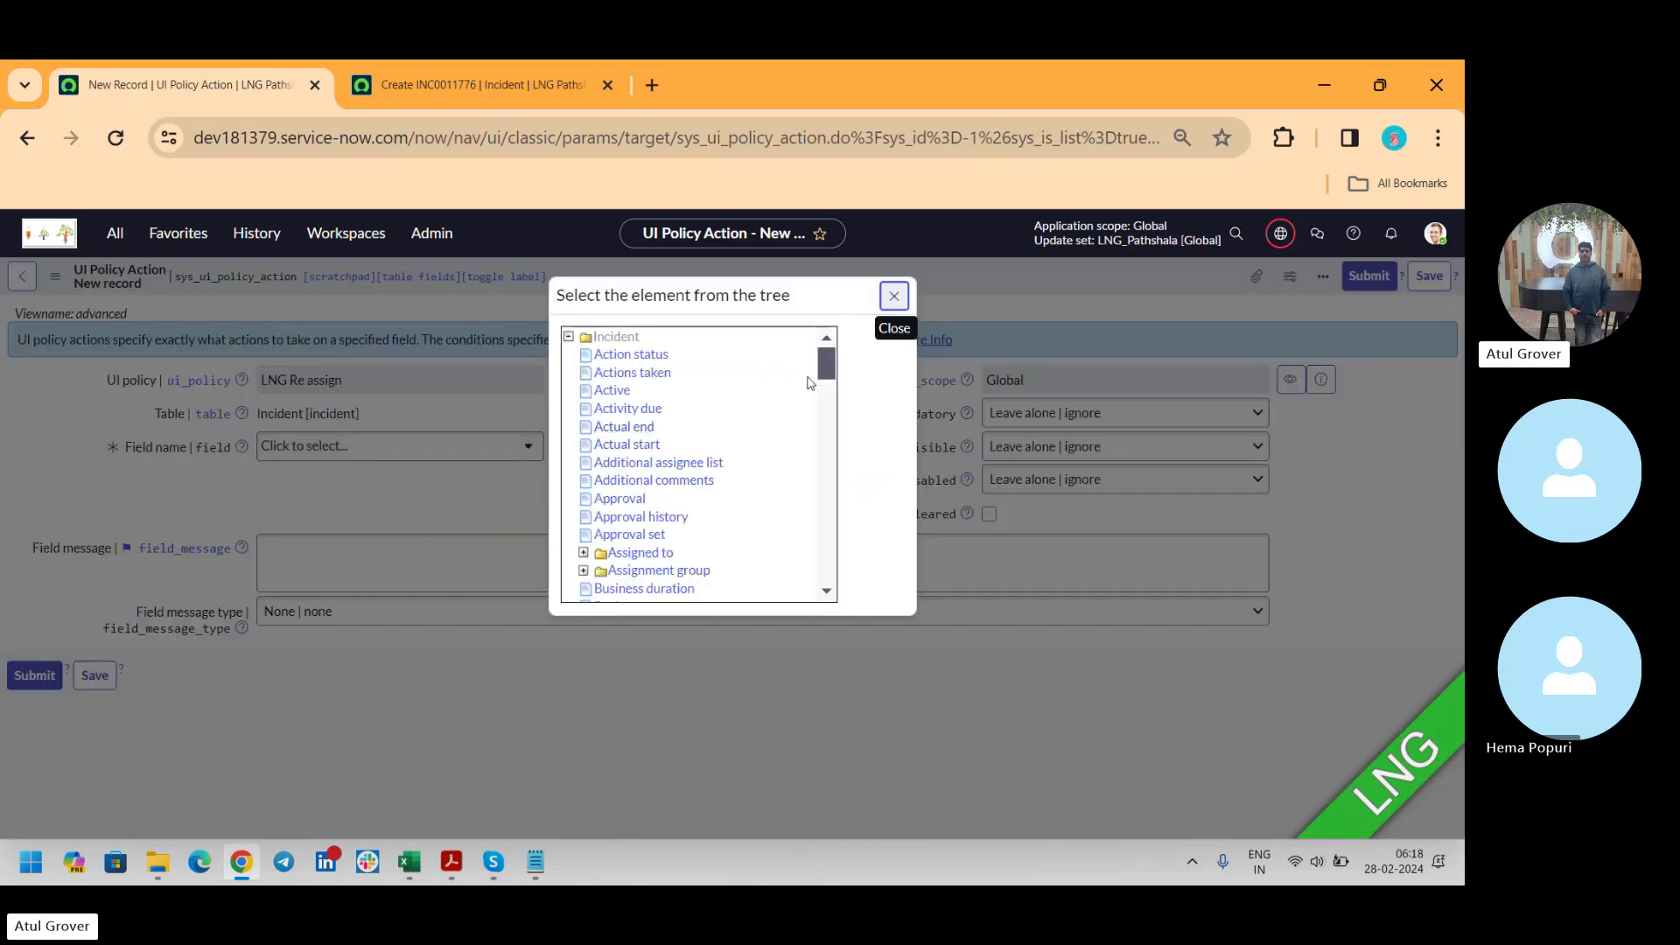
drag(823, 367, 828, 510)
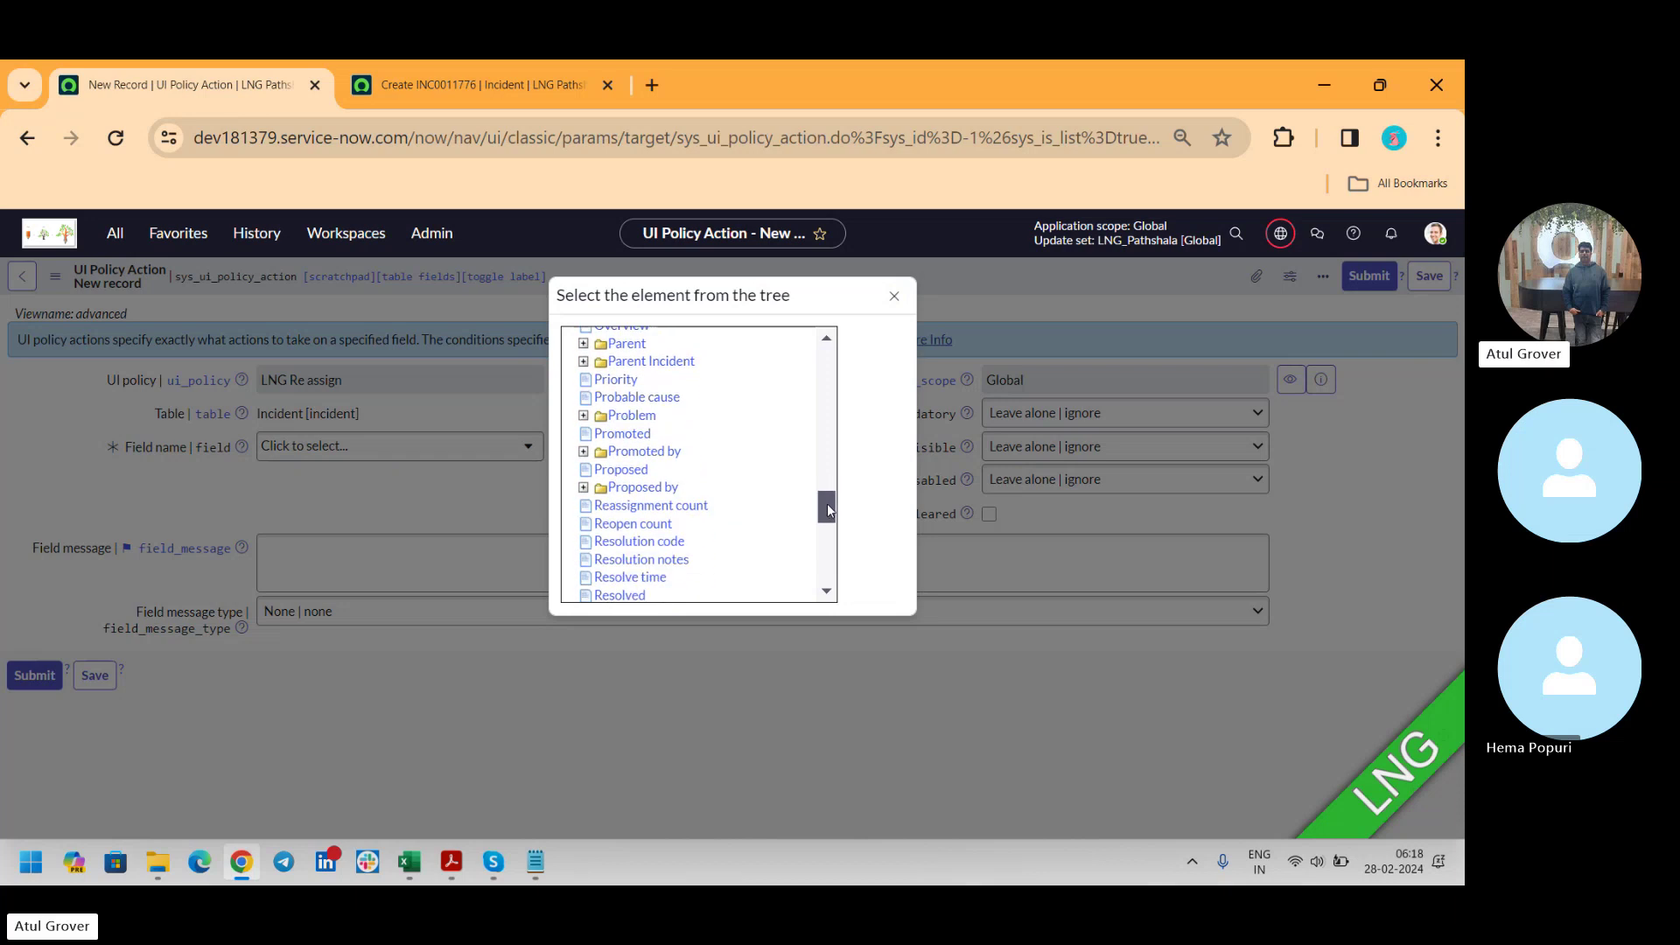
click(631, 508)
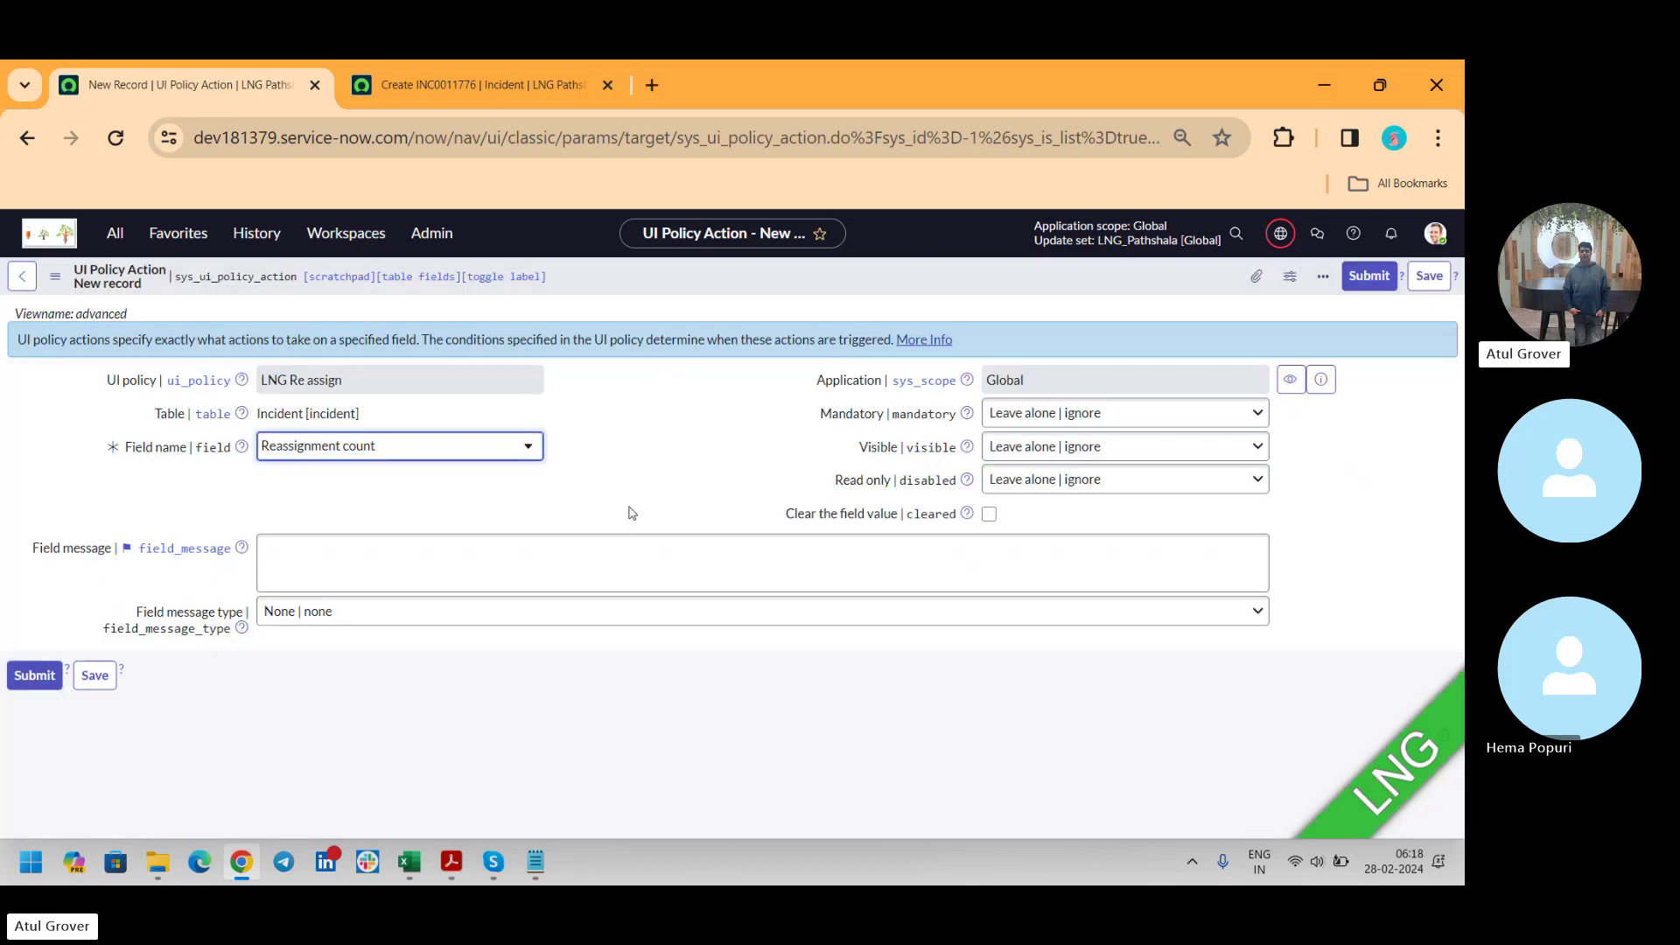
Set the policy action's Mandatory to True, Visible to False and Read only to True, and save it.
click(1073, 415)
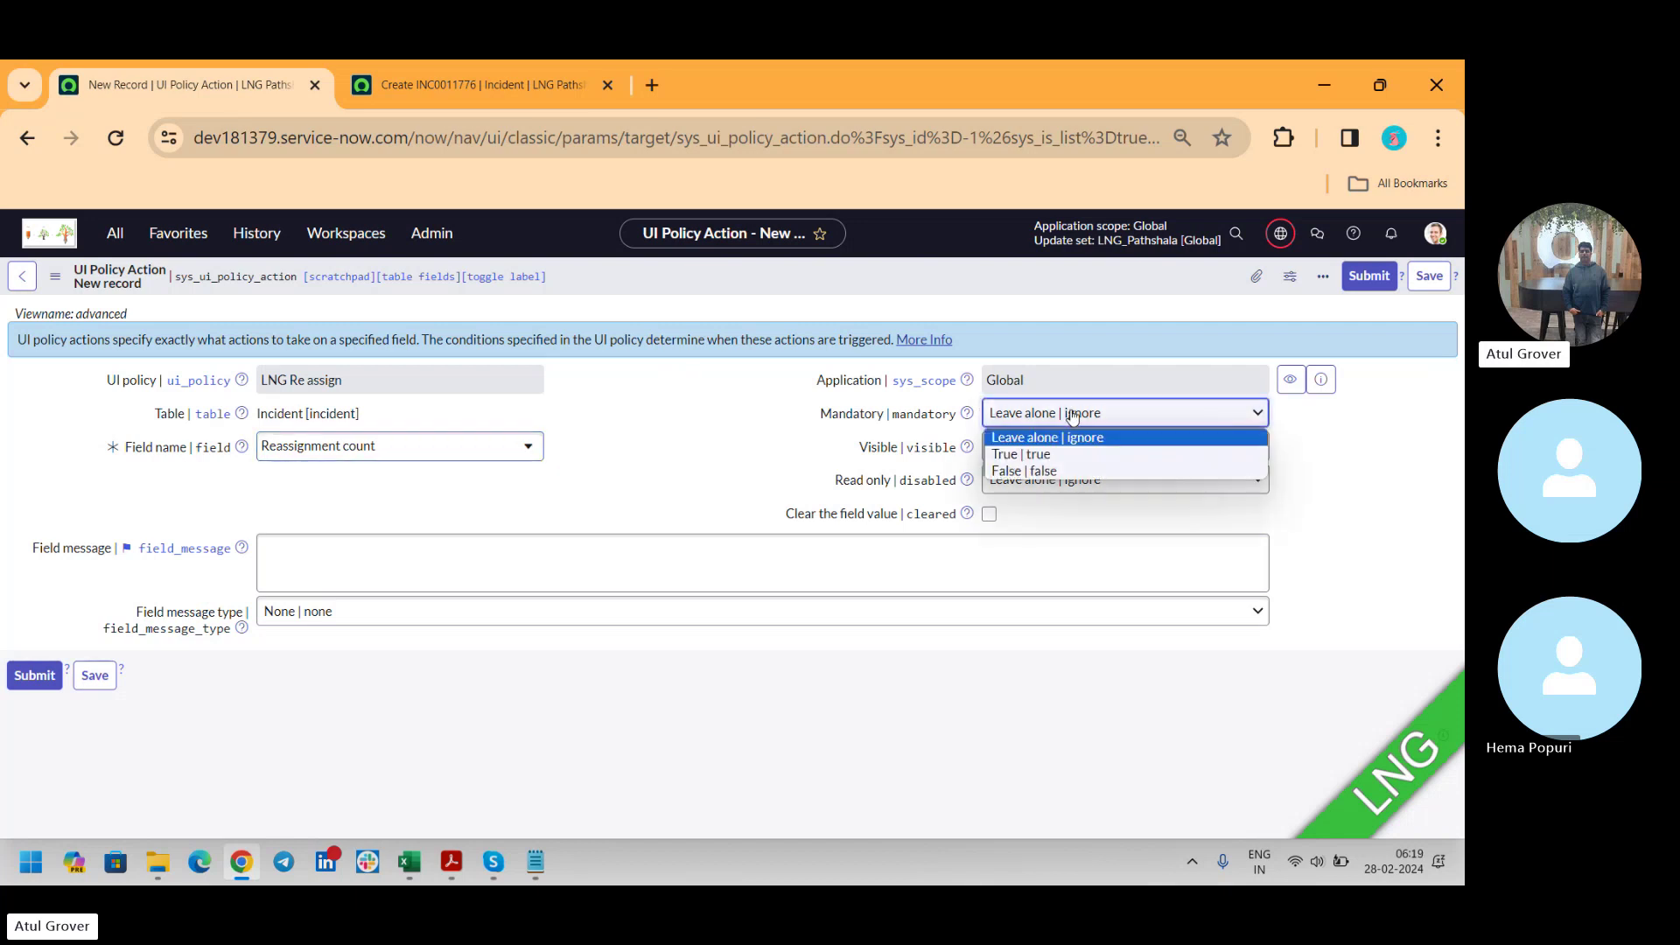
click(1031, 454)
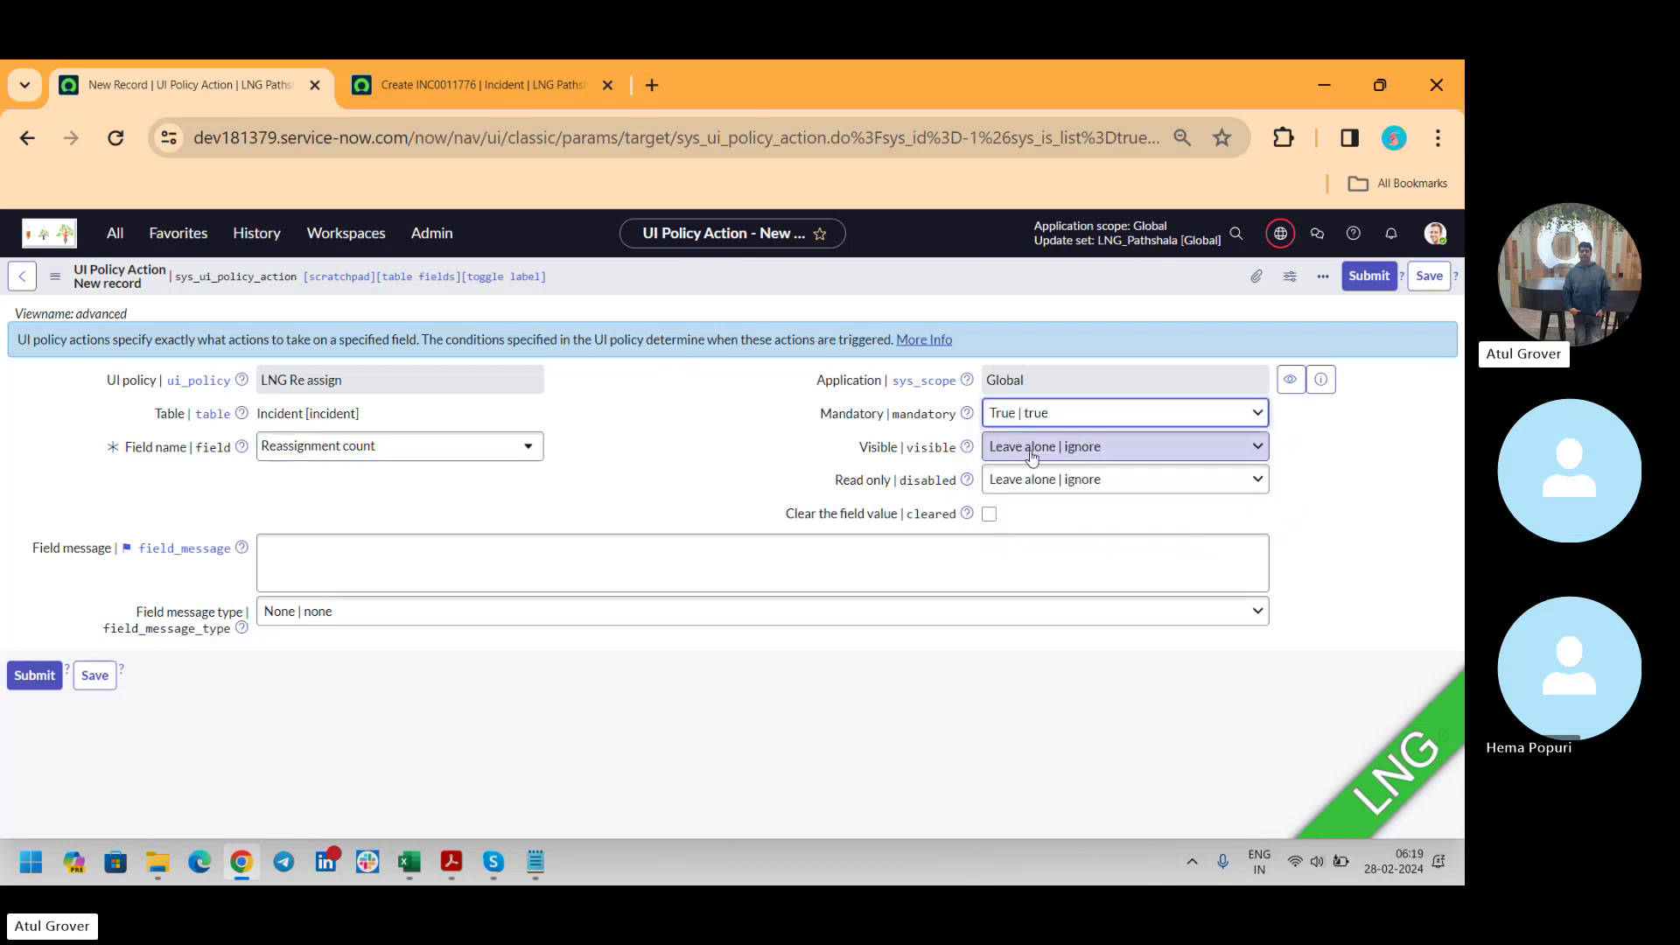
click(1042, 452)
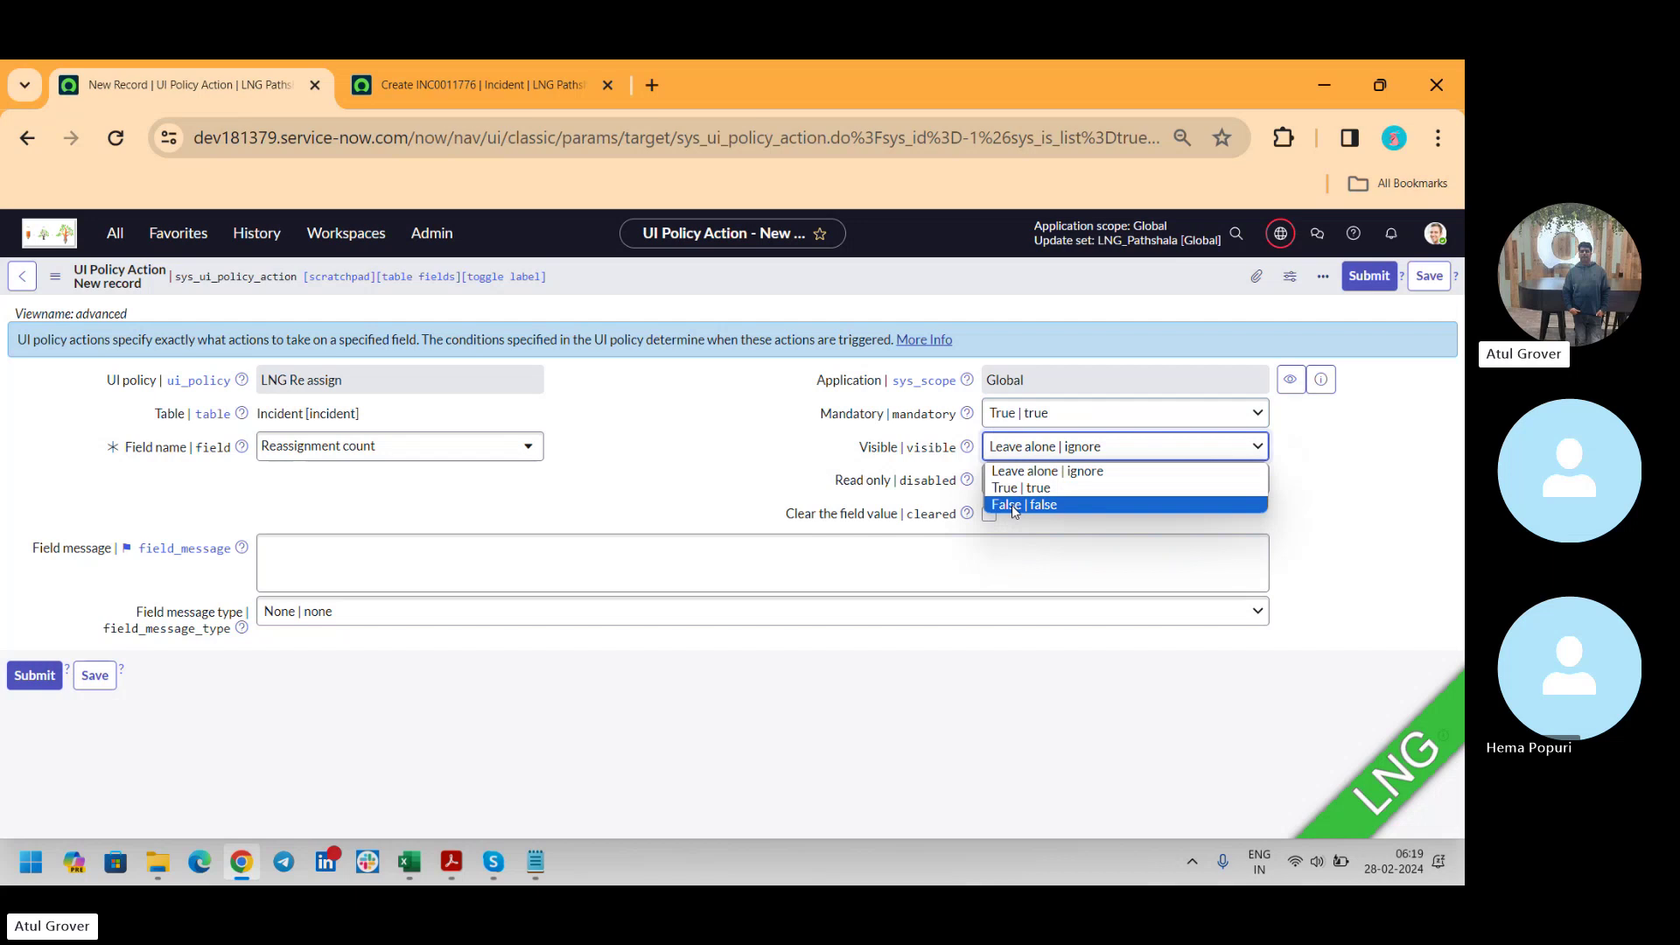
click(1012, 505)
click(1032, 482)
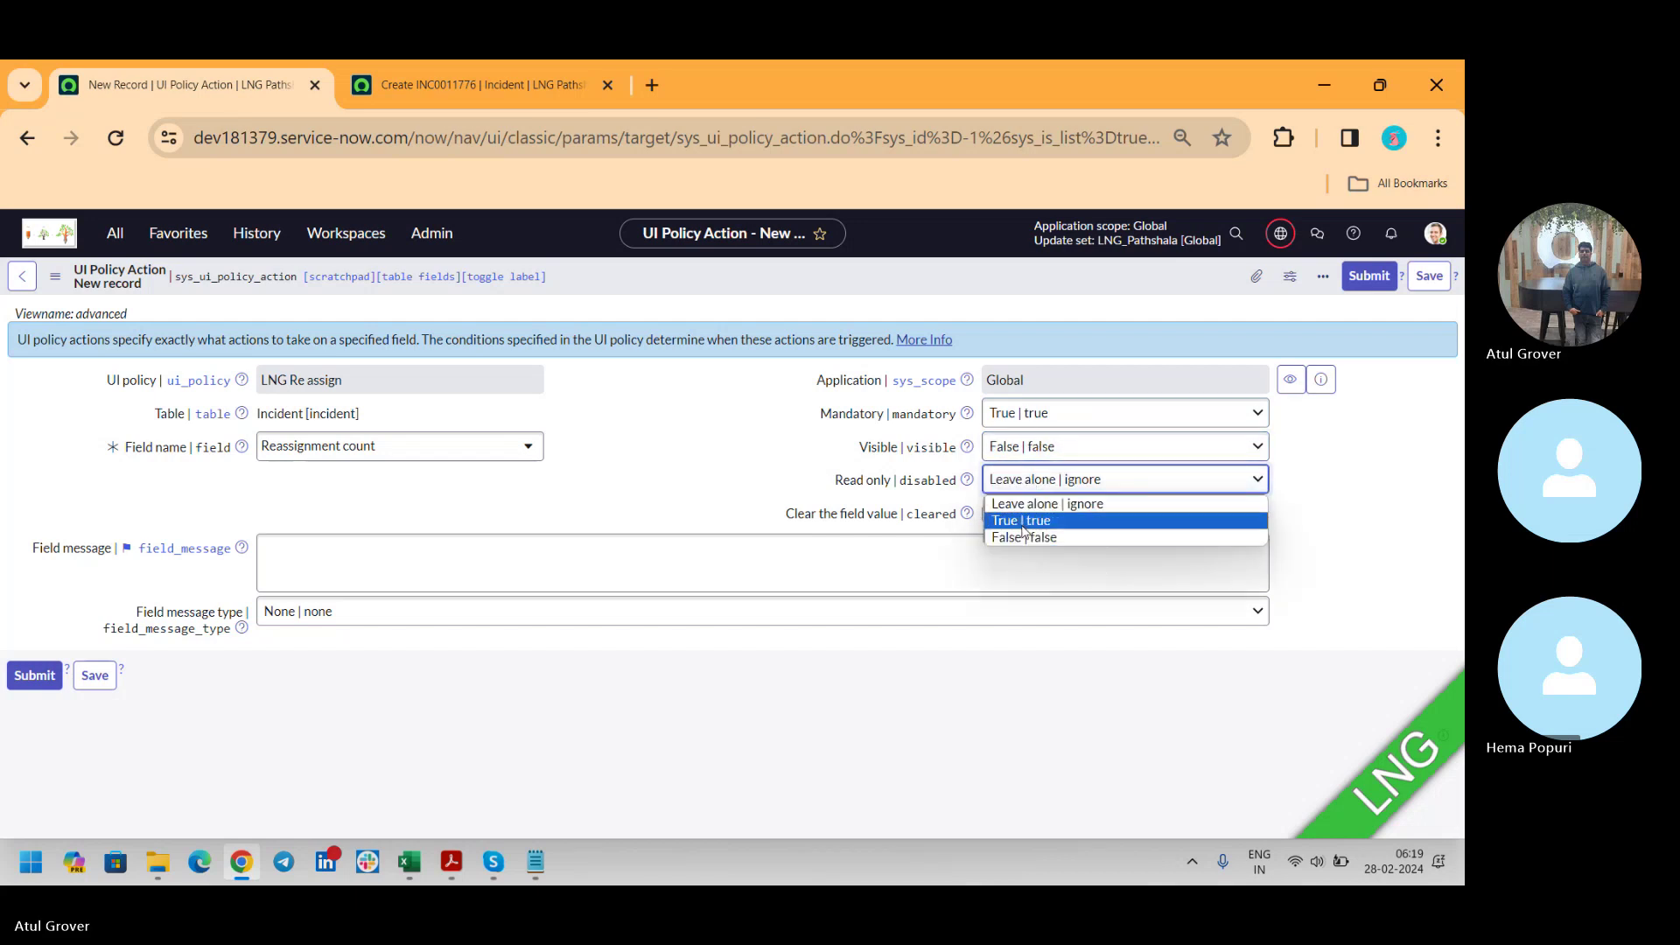
click(1023, 523)
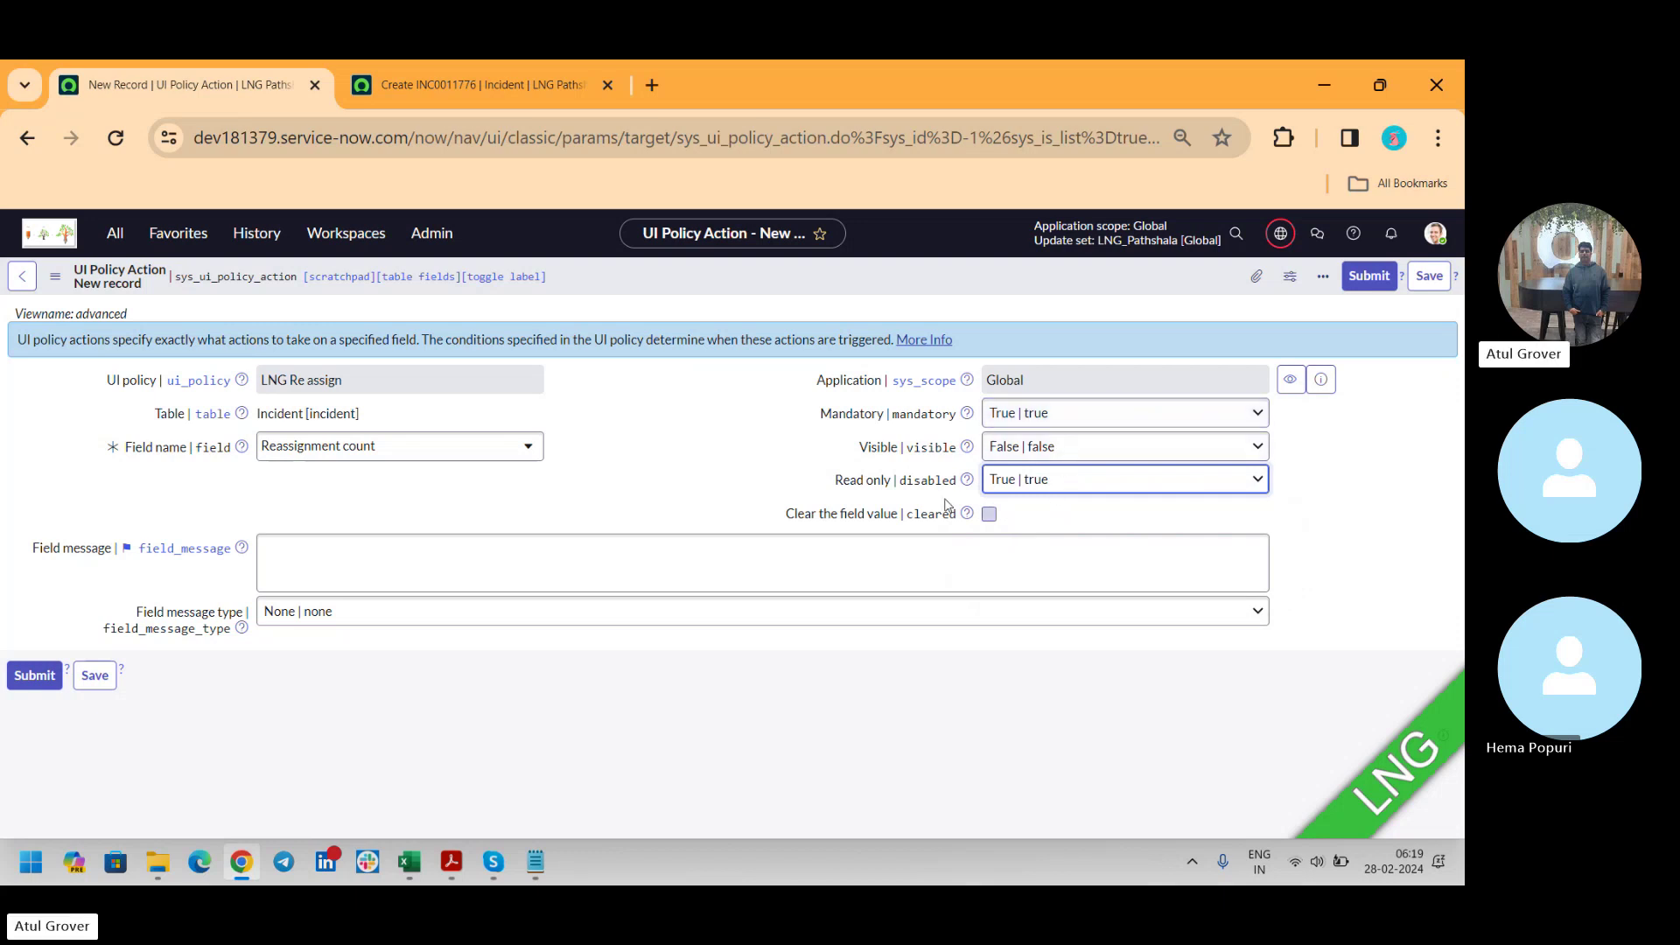
click(1416, 283)
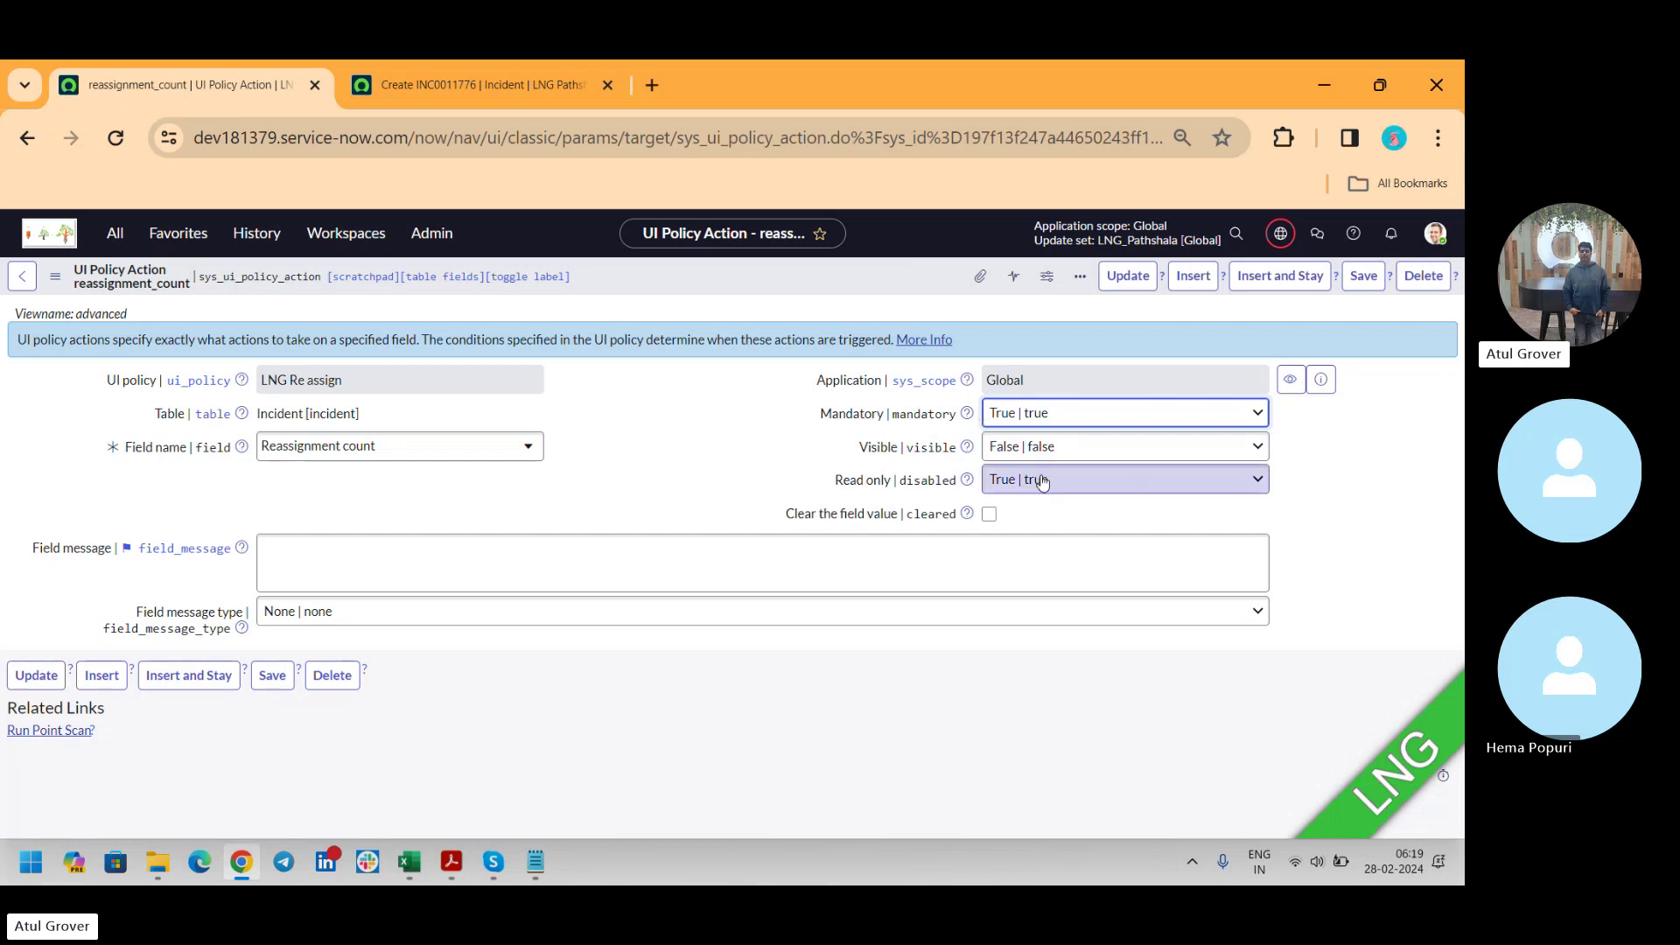
Test the policy action by reloading the new incident form and setting category to Network, and return to the action record.
click(475, 85)
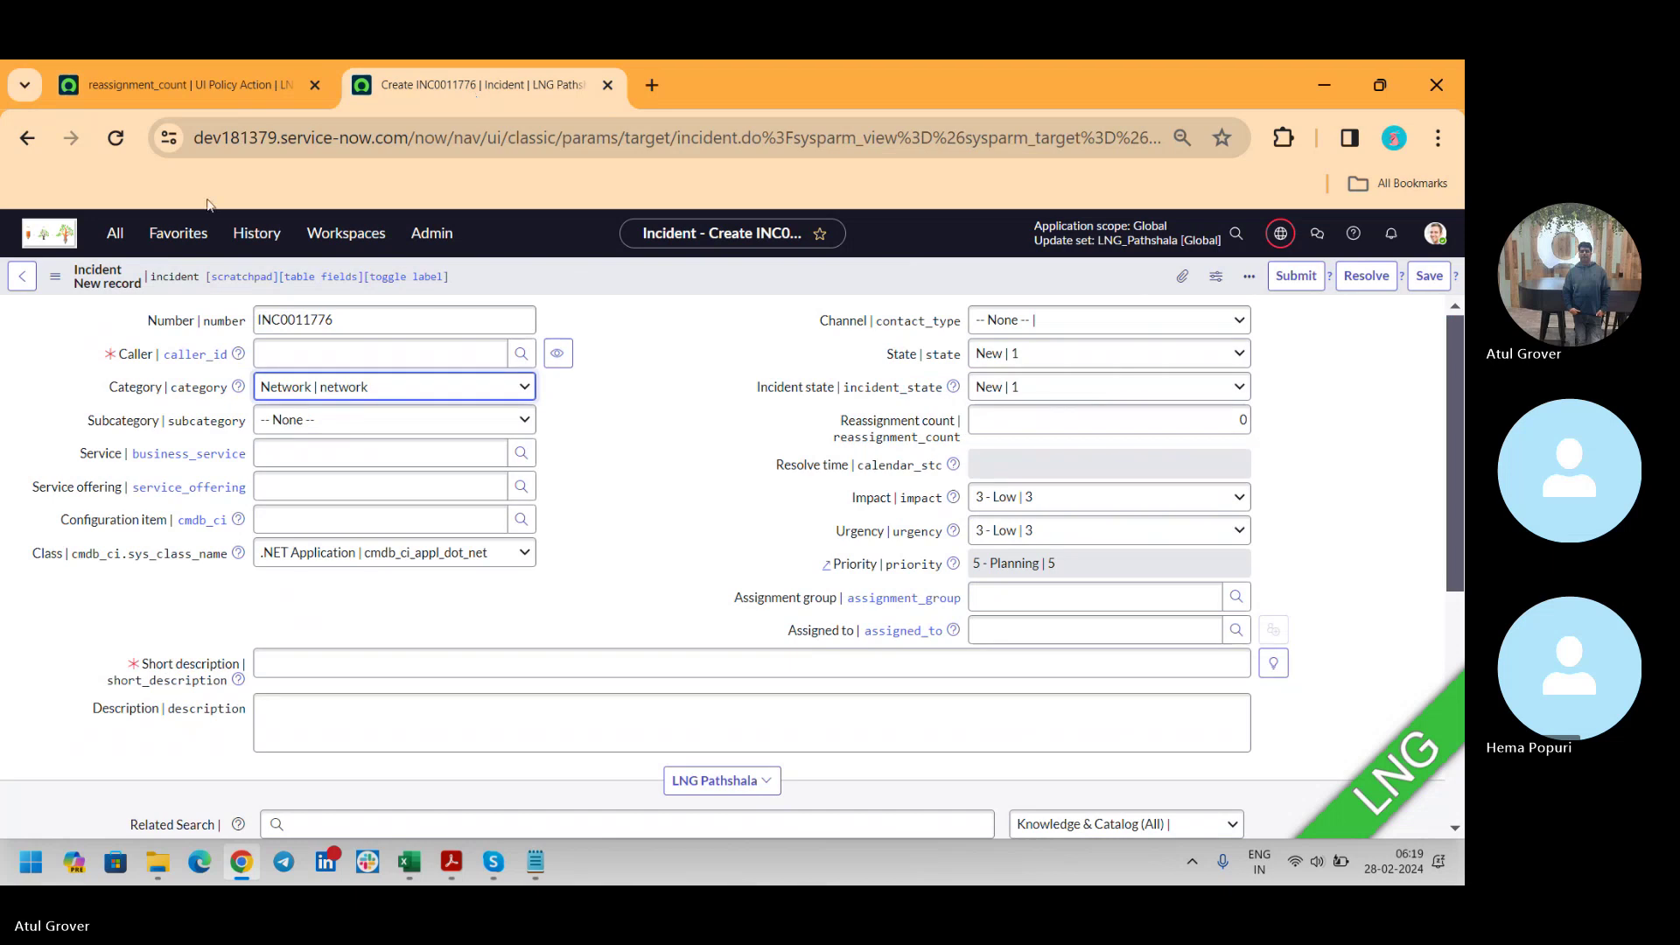
click(114, 138)
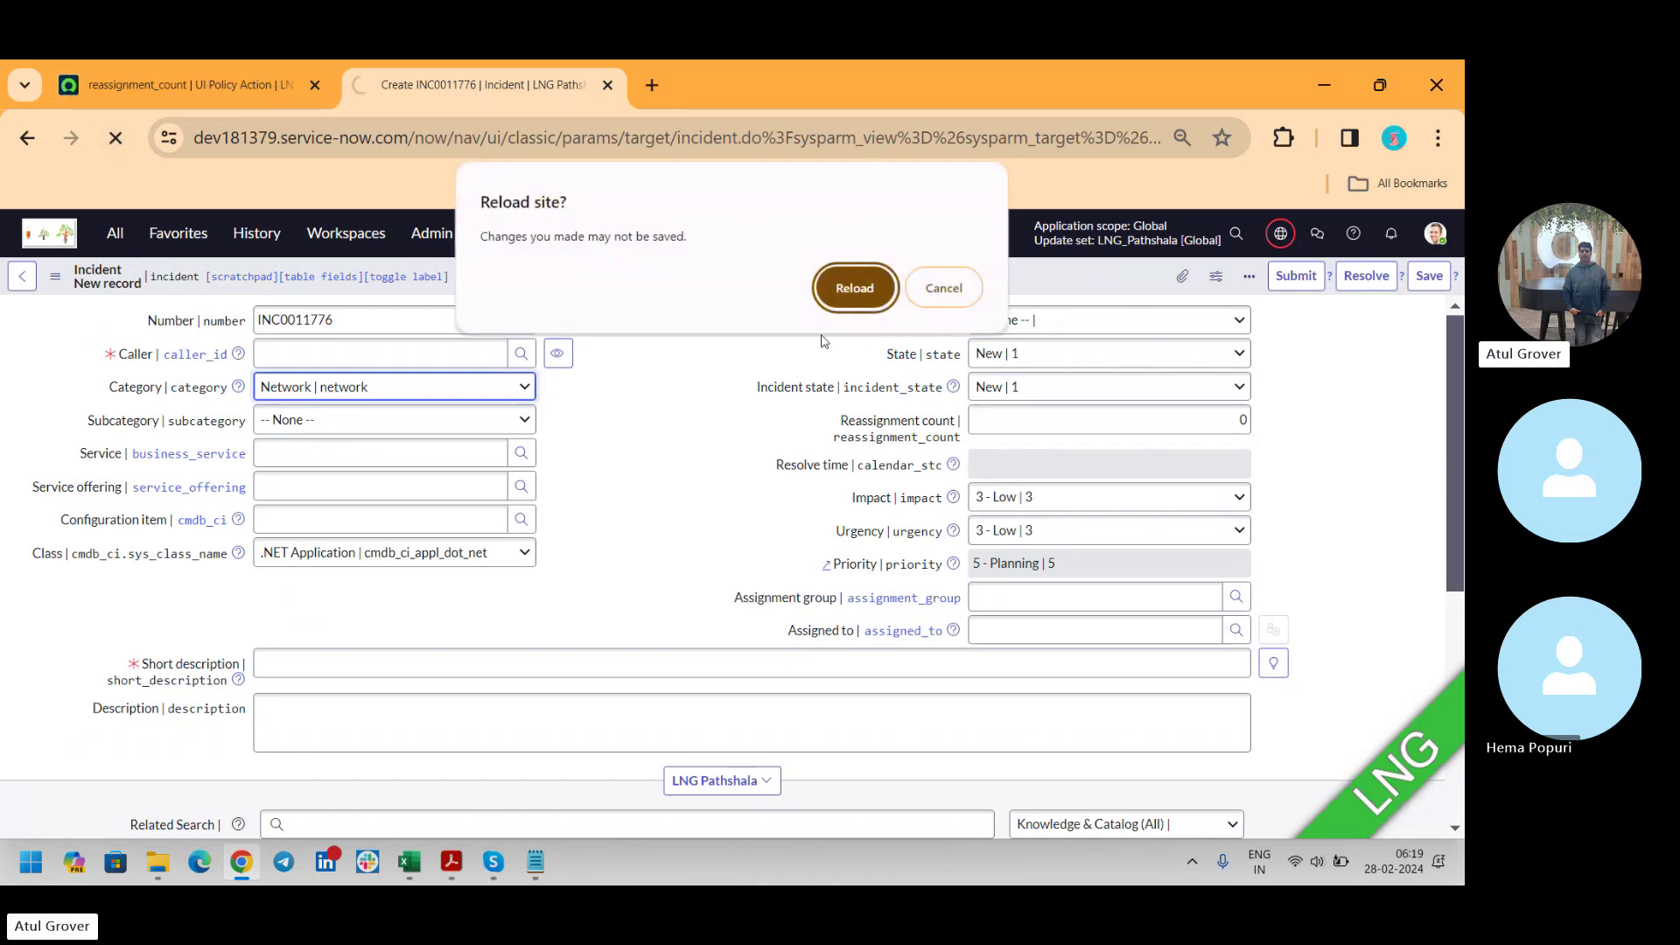
click(855, 288)
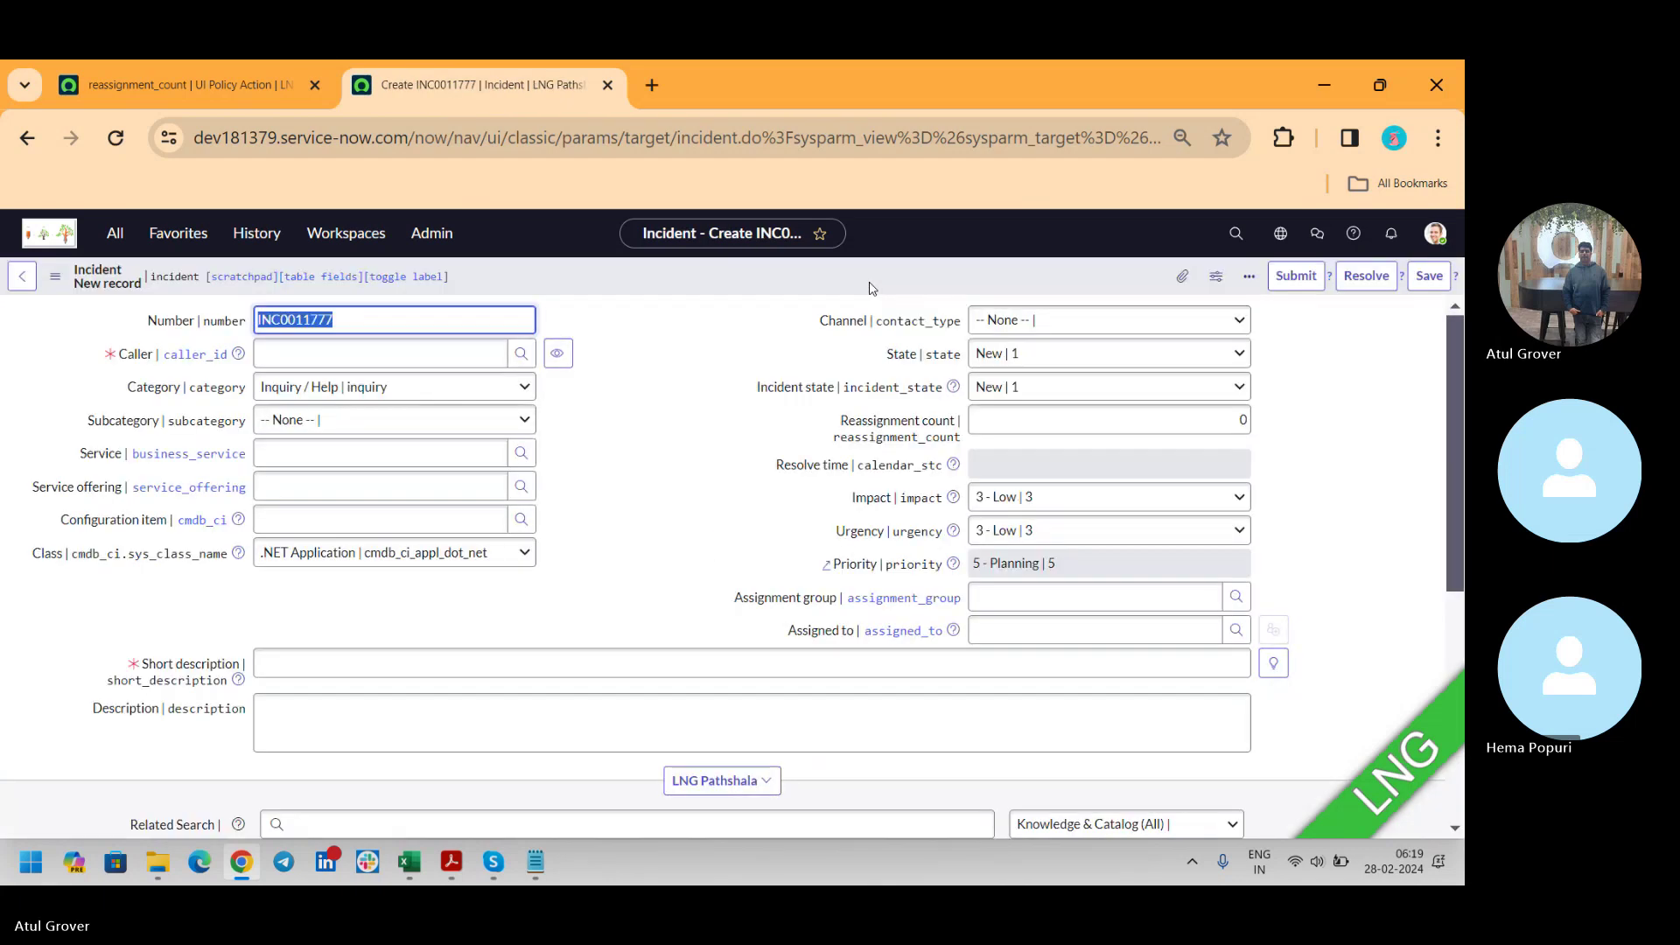
click(427, 385)
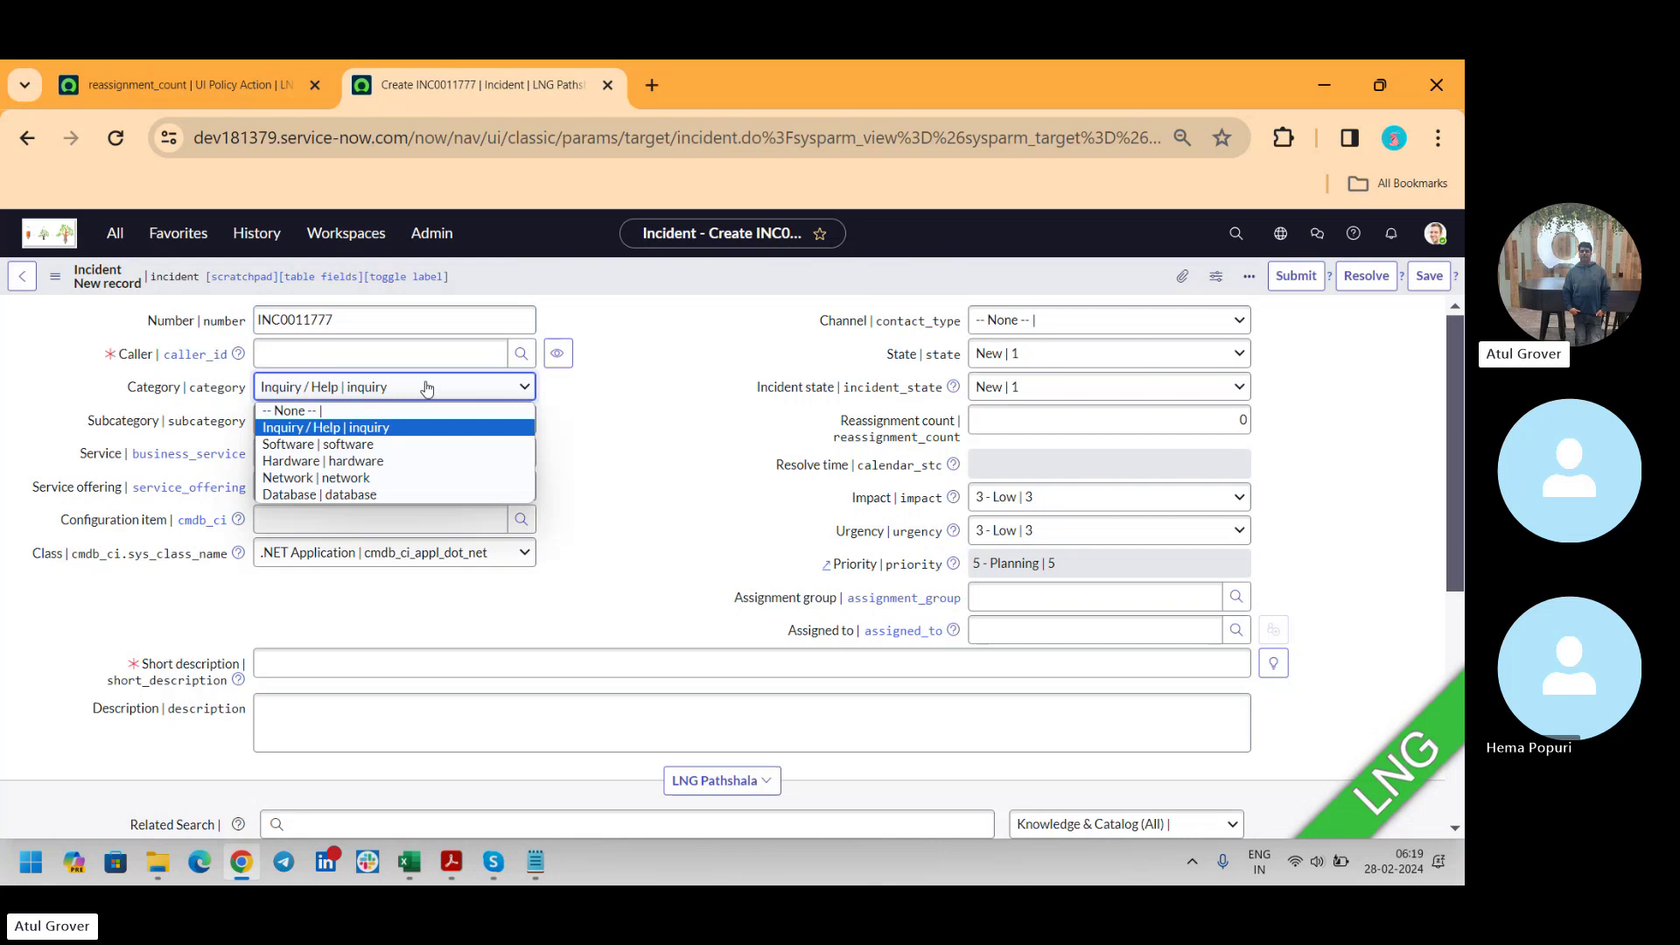
click(327, 479)
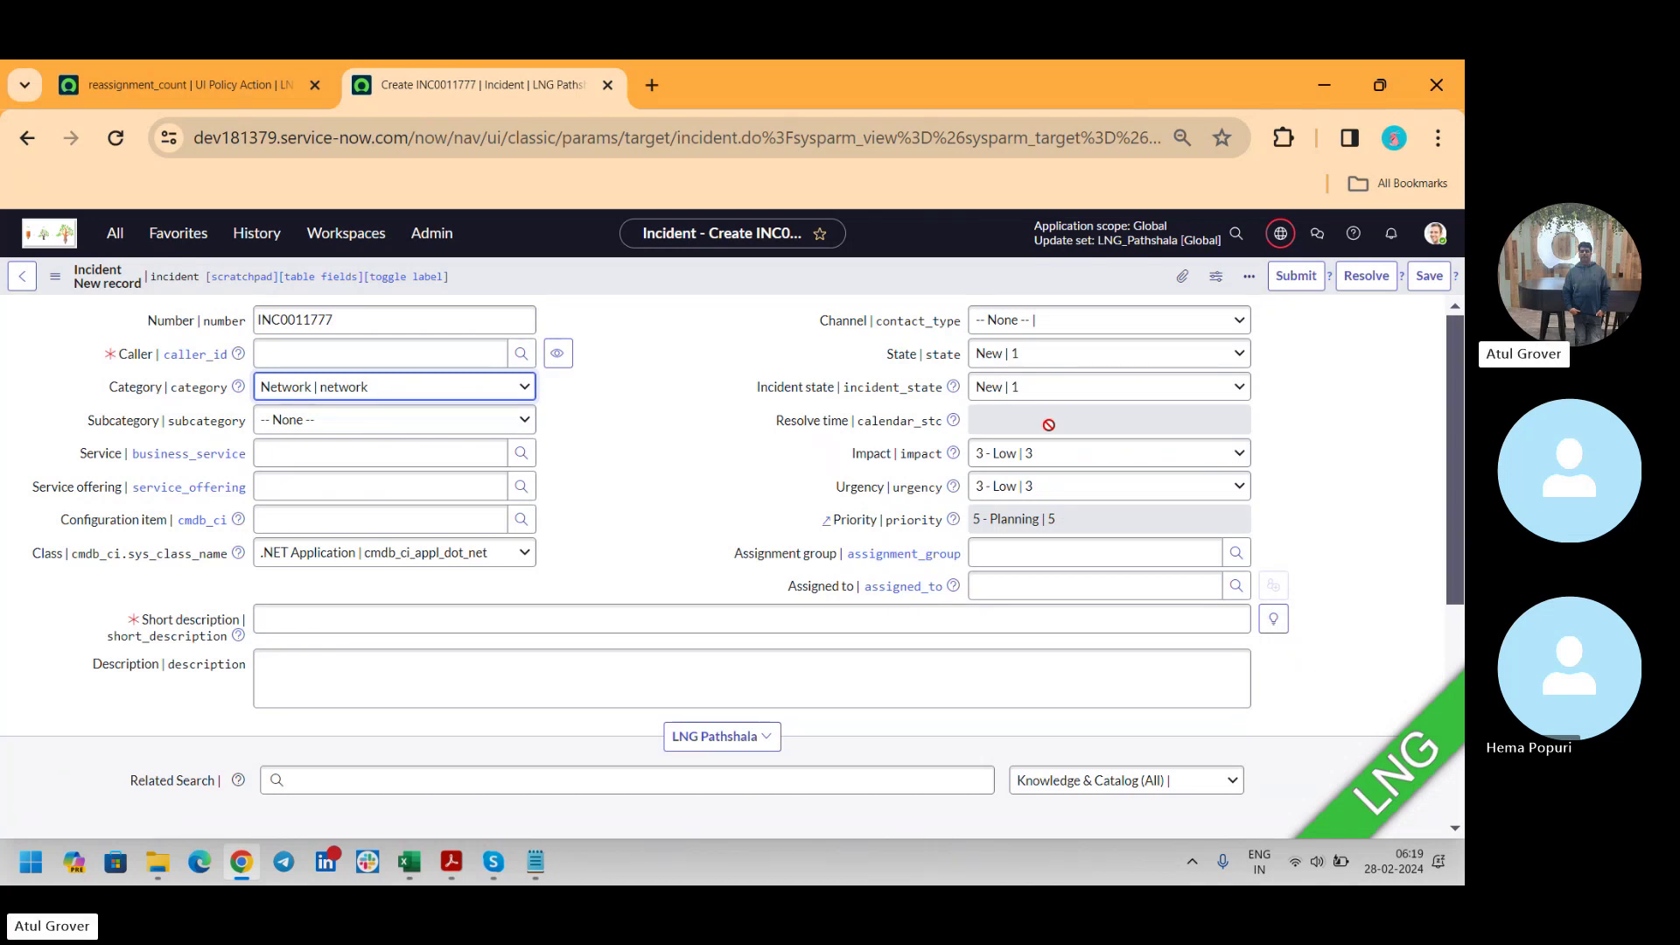
click(119, 87)
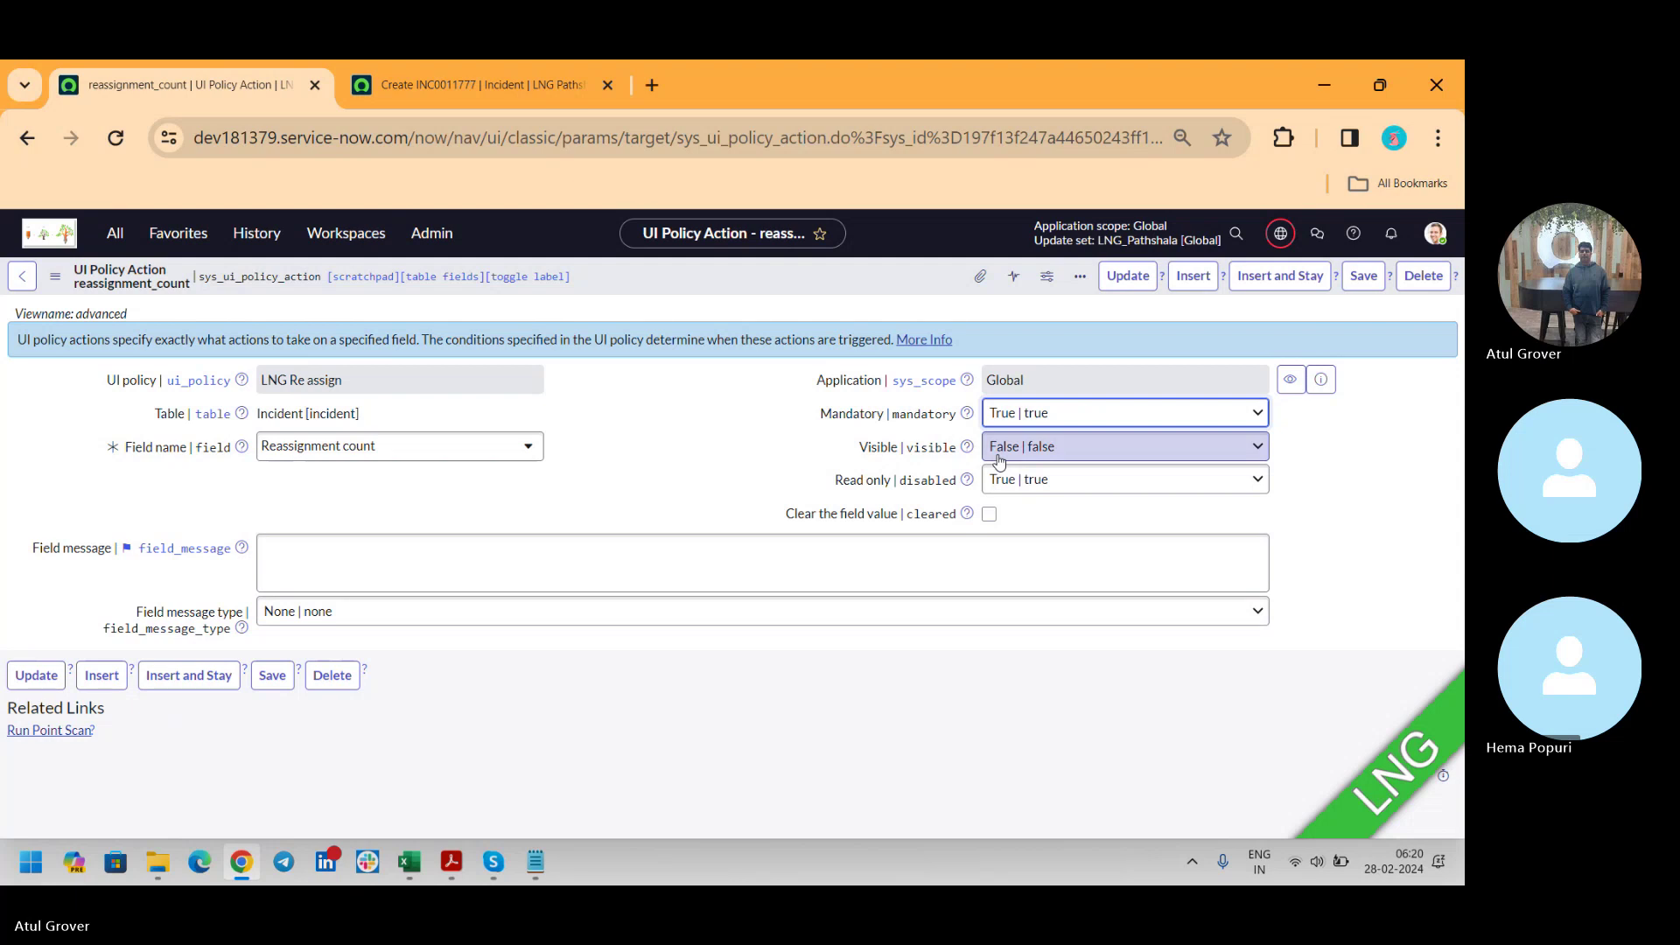
key(alt+Tab)
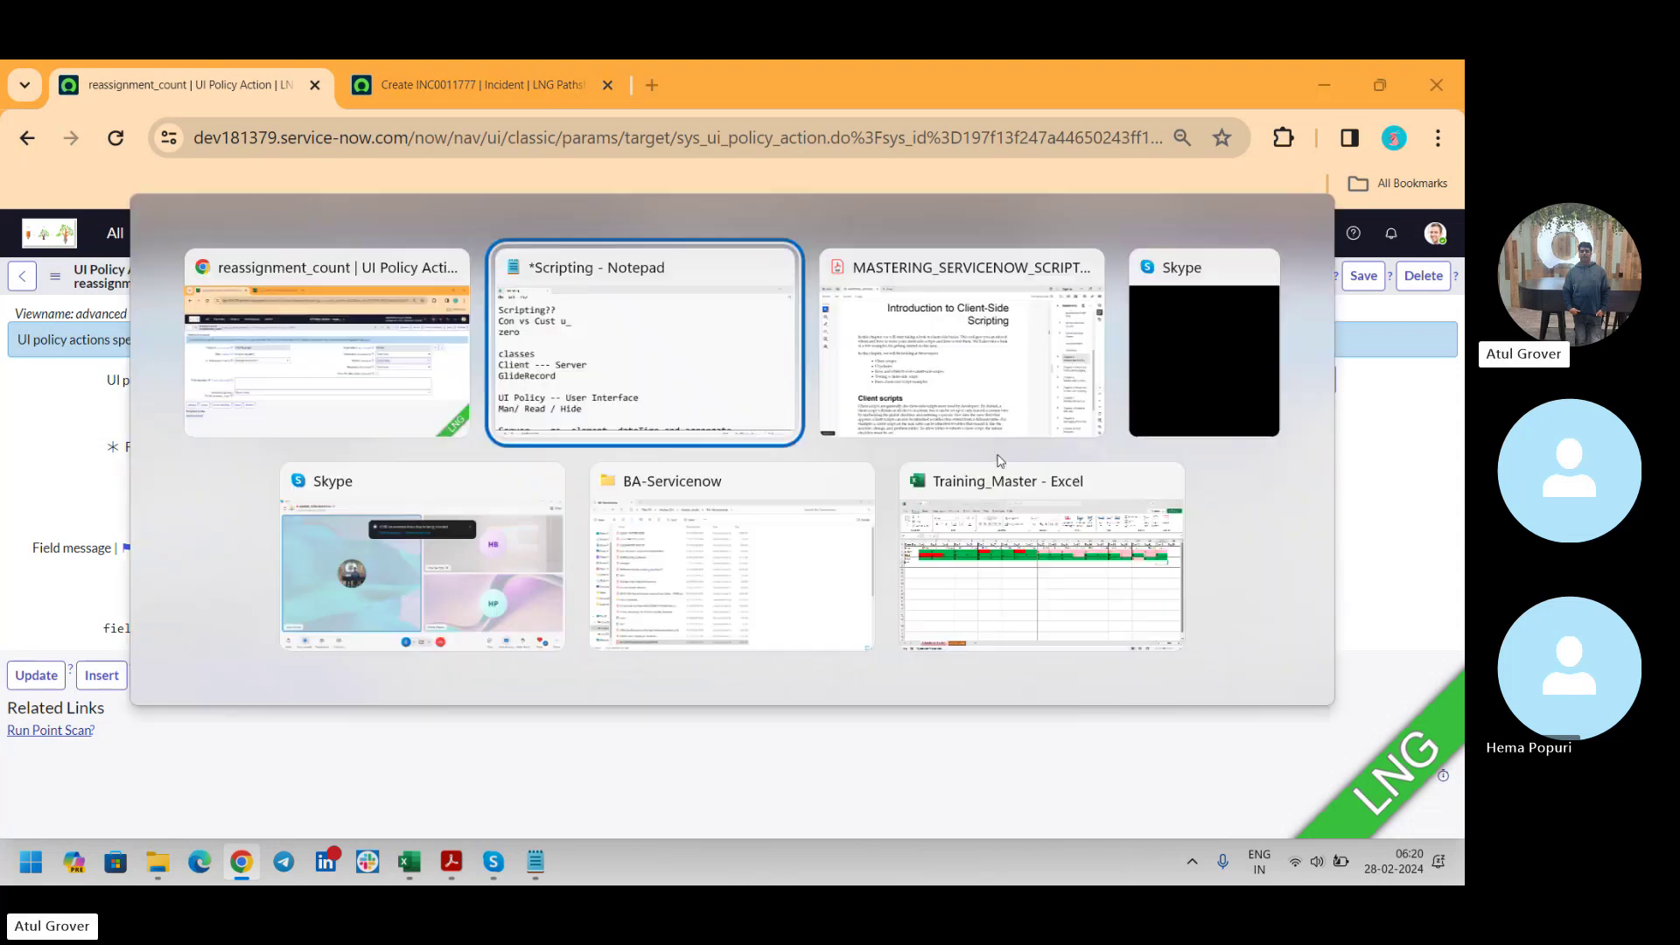
key(alt+Tab)
key(alt+Tab)
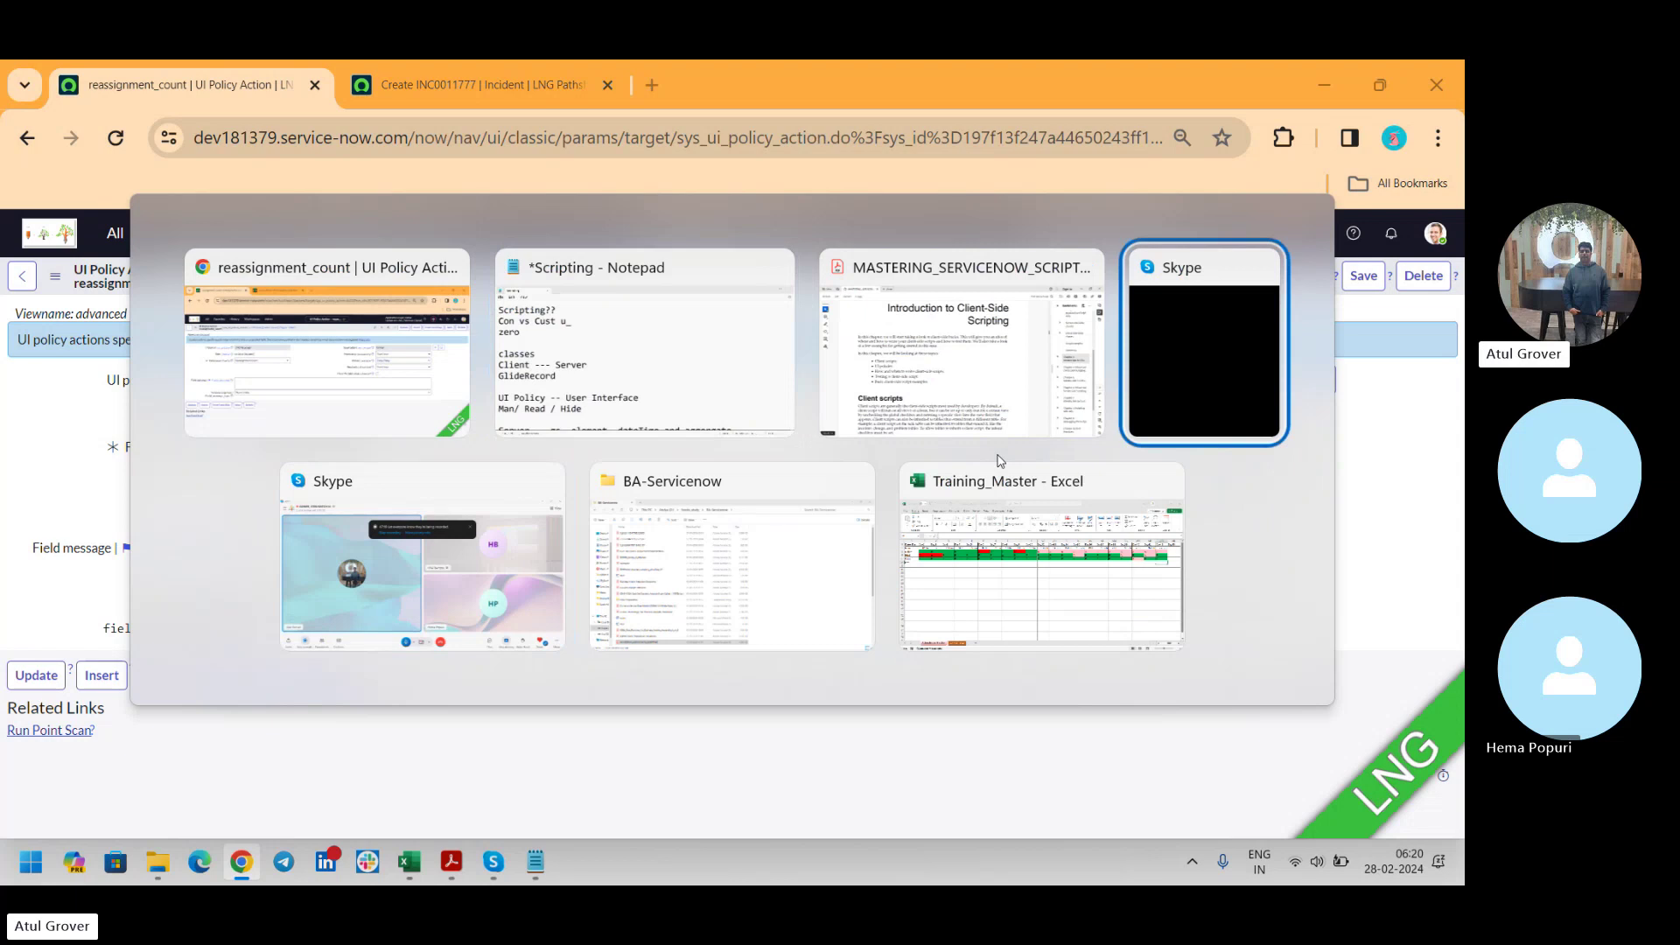
key(alt+Tab)
key(alt+Tab)
key(alt+Tab)
key(alt+shift+Tab)
key(alt+shift+Tab)
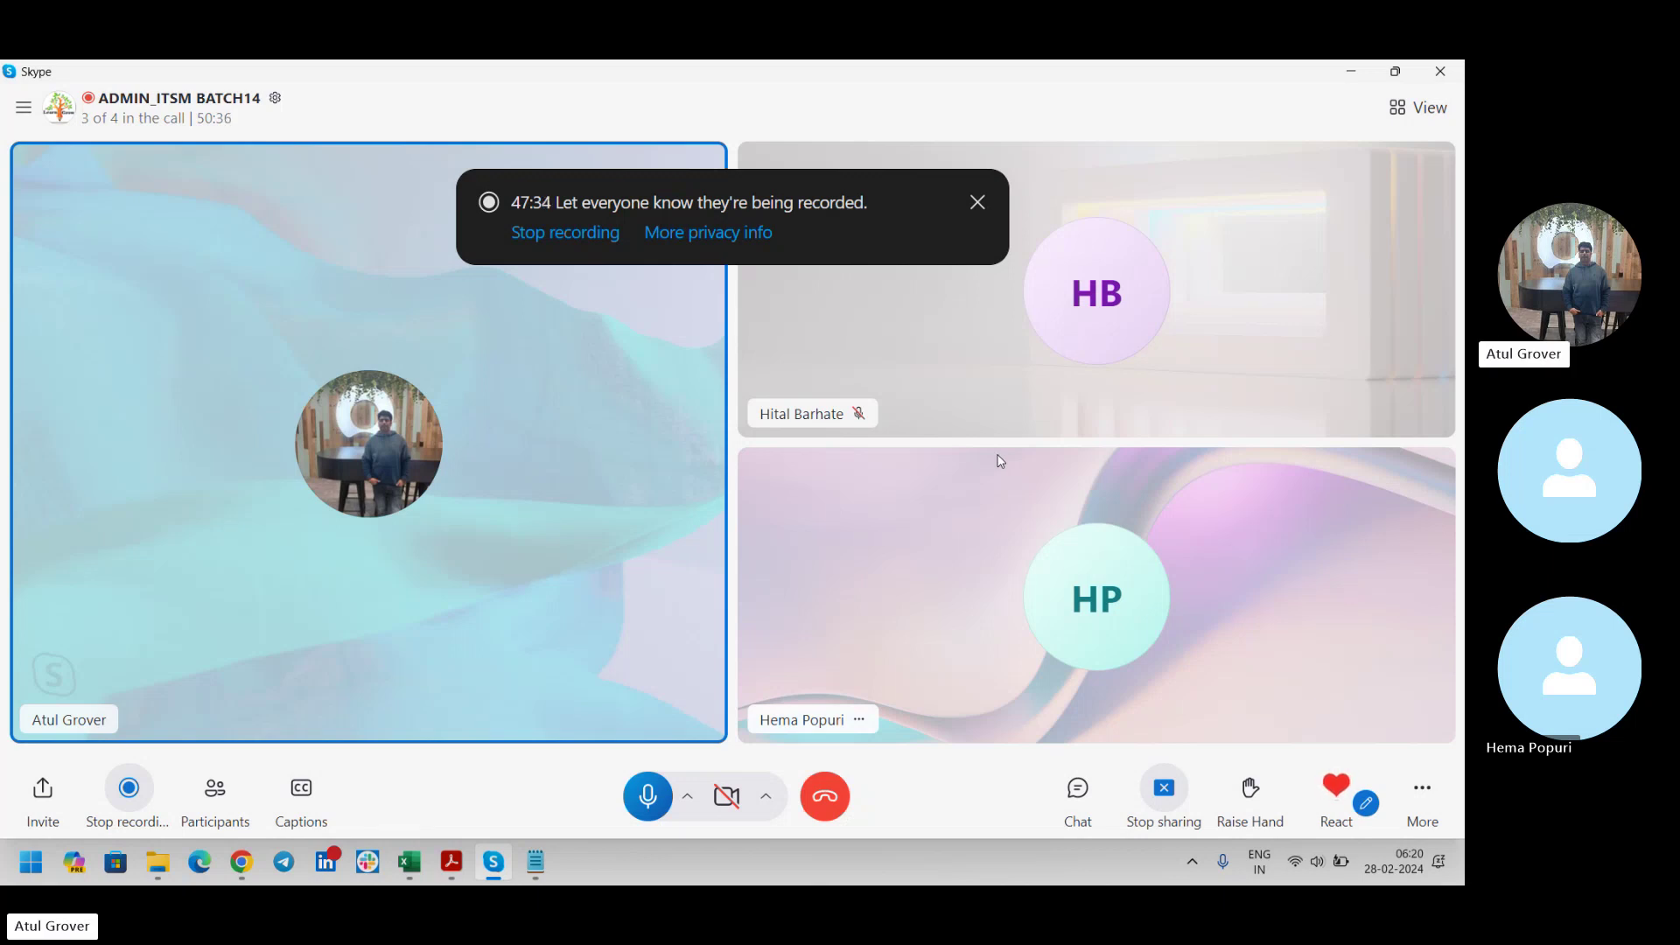
key(alt+Tab)
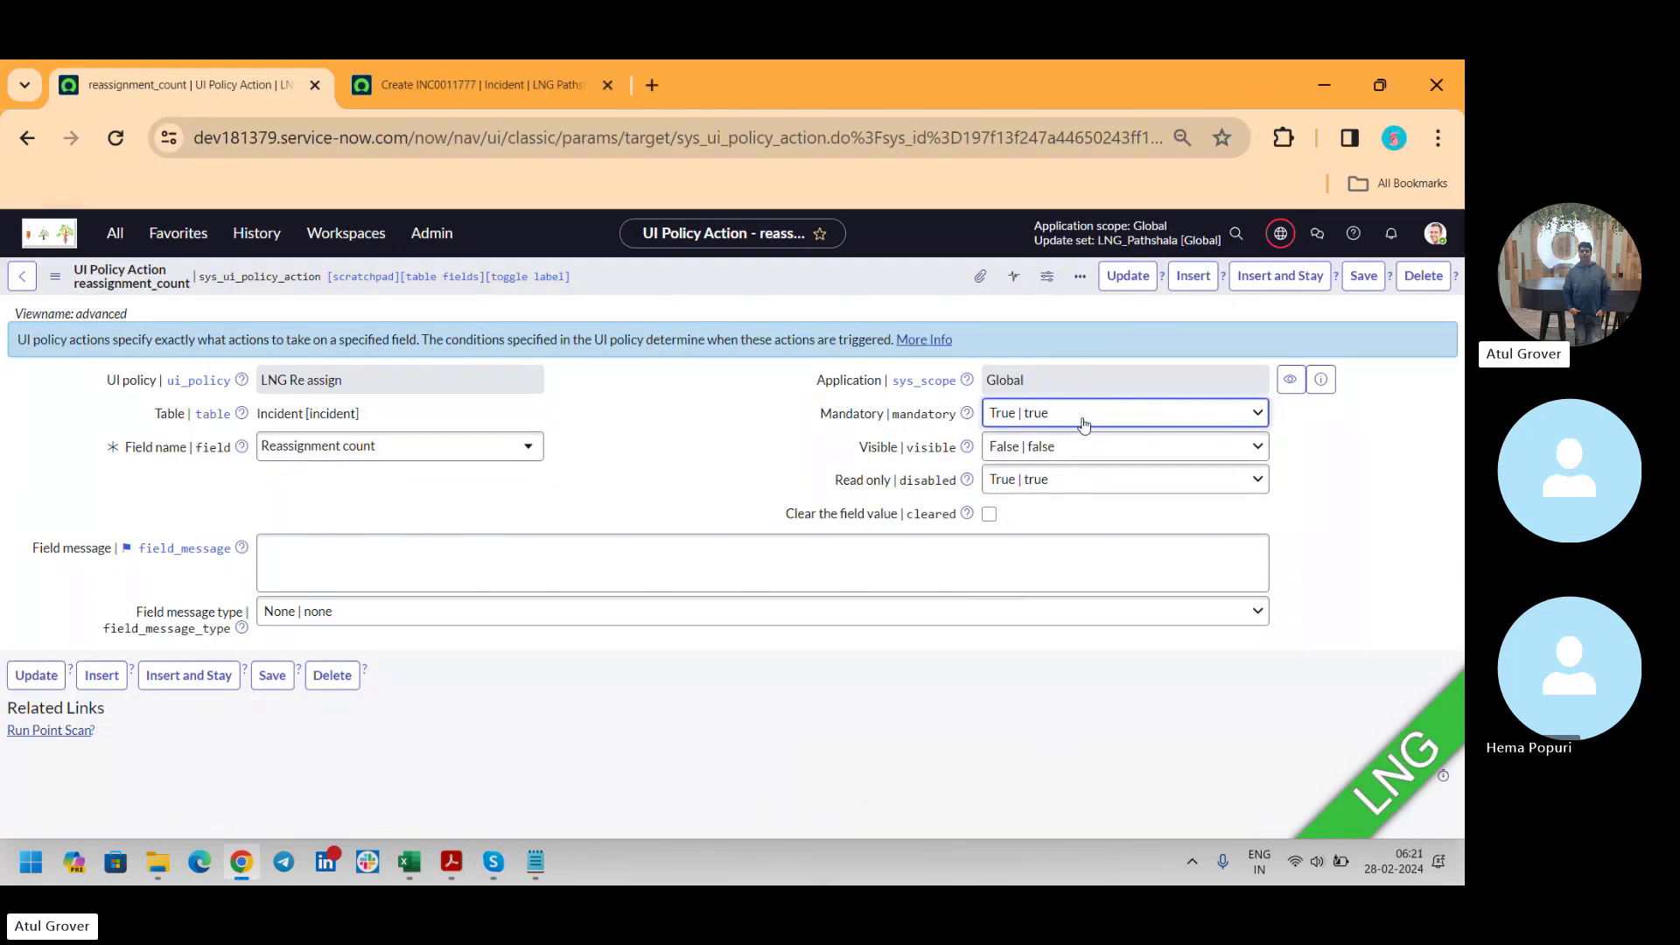
Set the Reassignment count policy action's Visible to Leave alone and Read only to False, and save the record.
click(1069, 463)
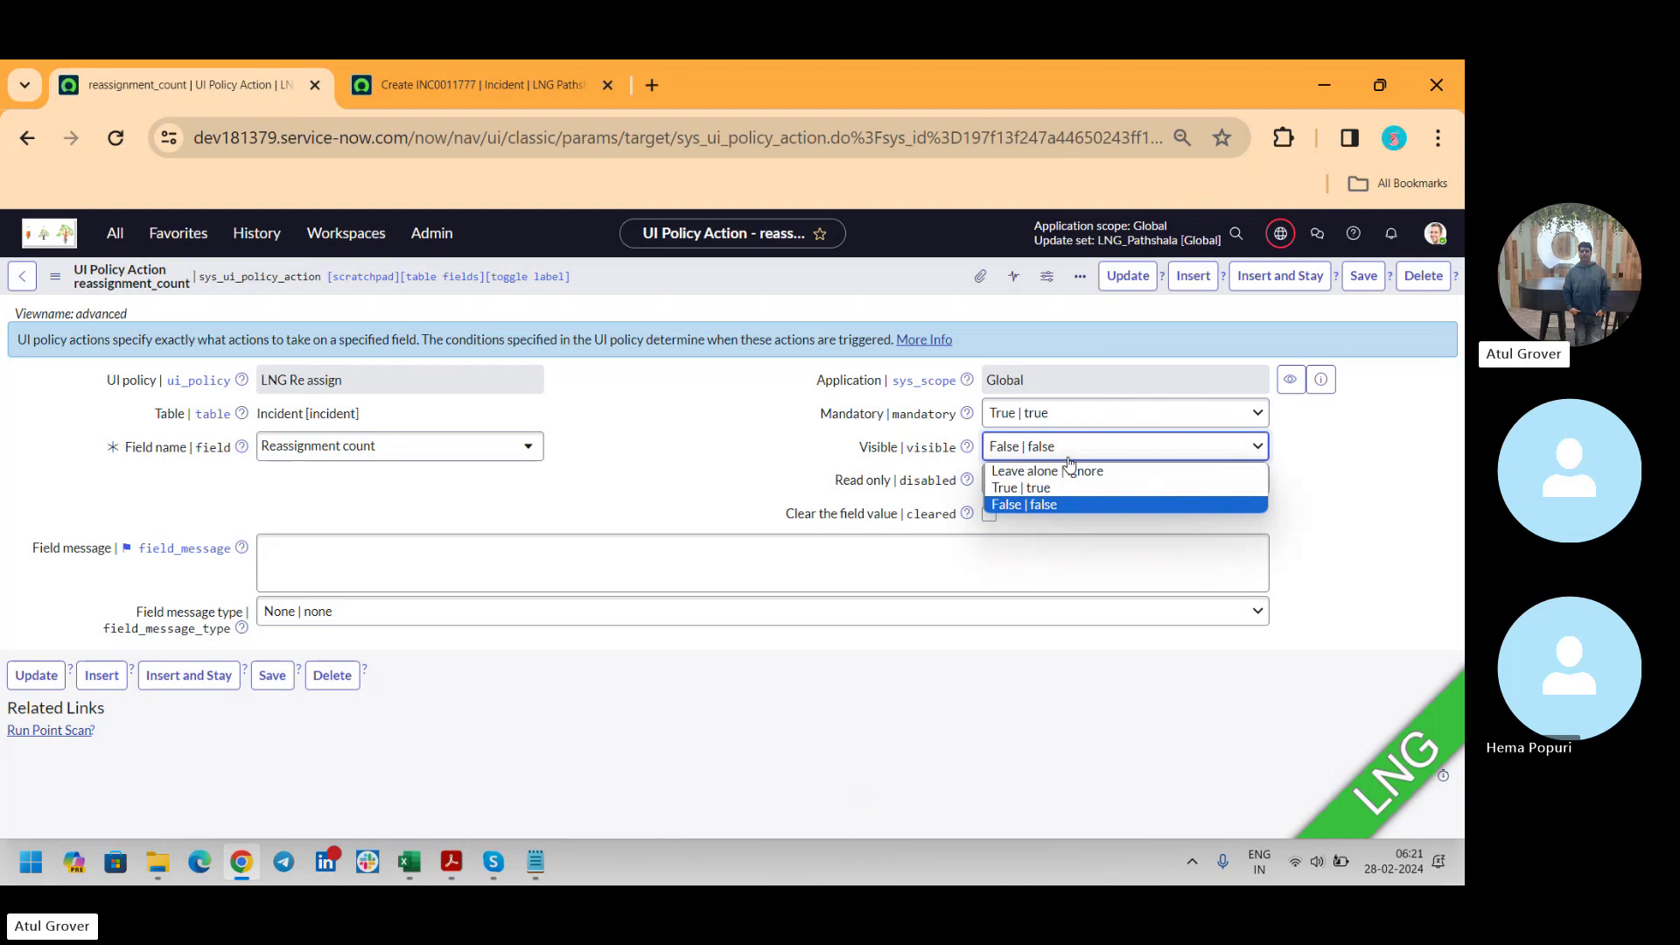
click(1059, 474)
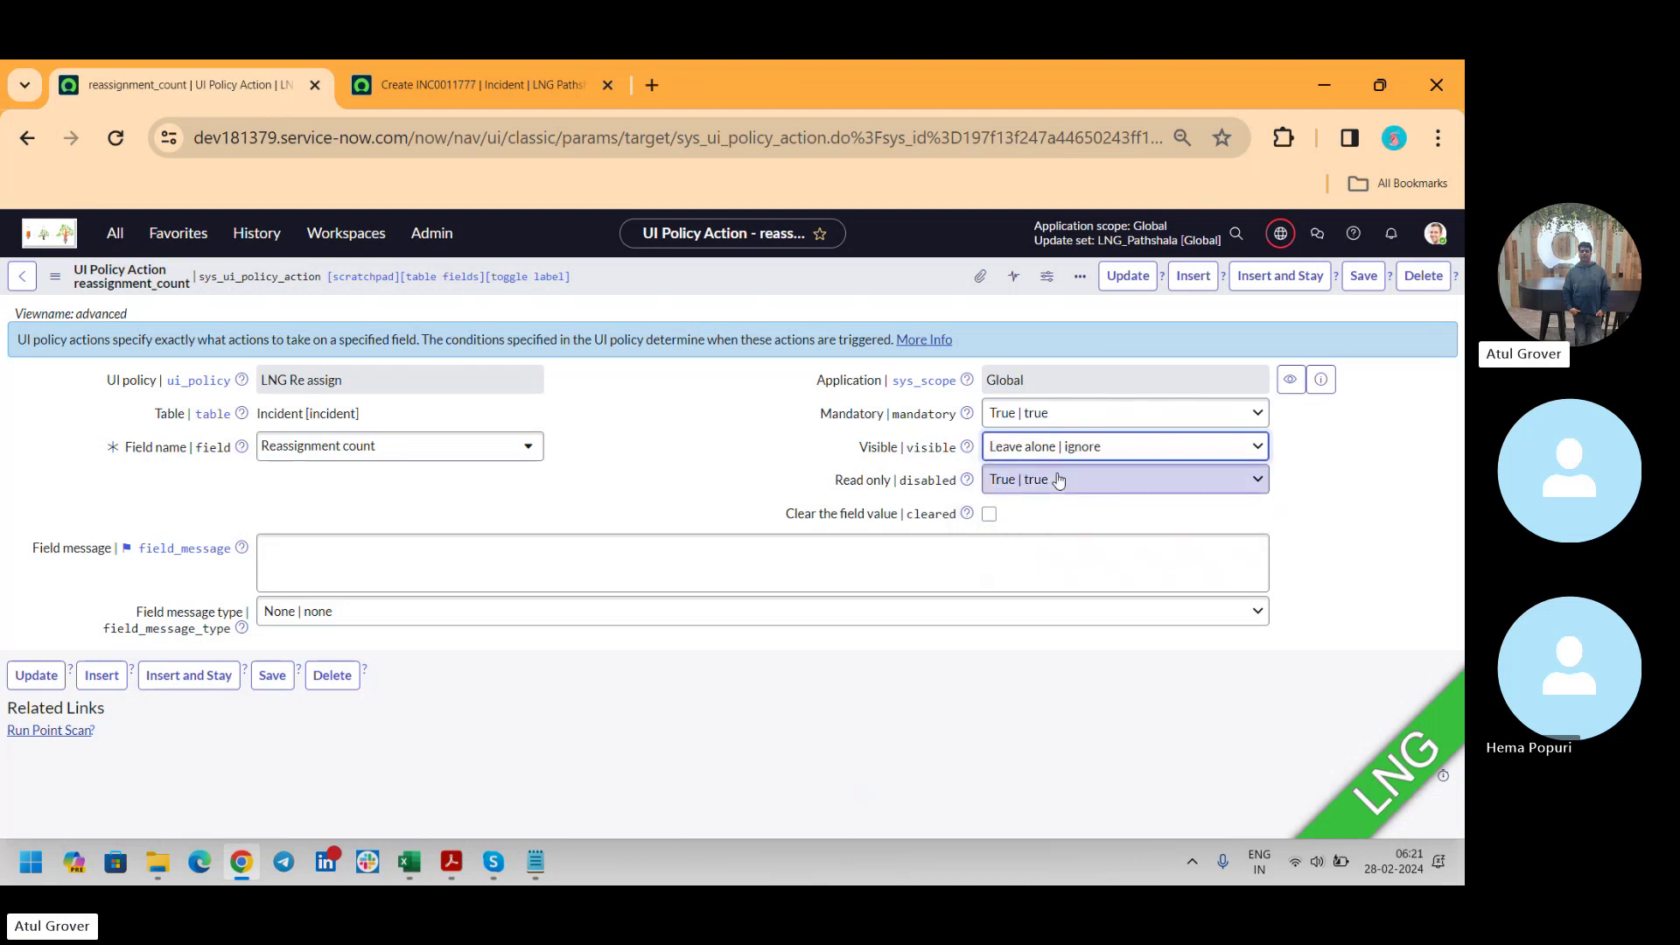
click(1059, 480)
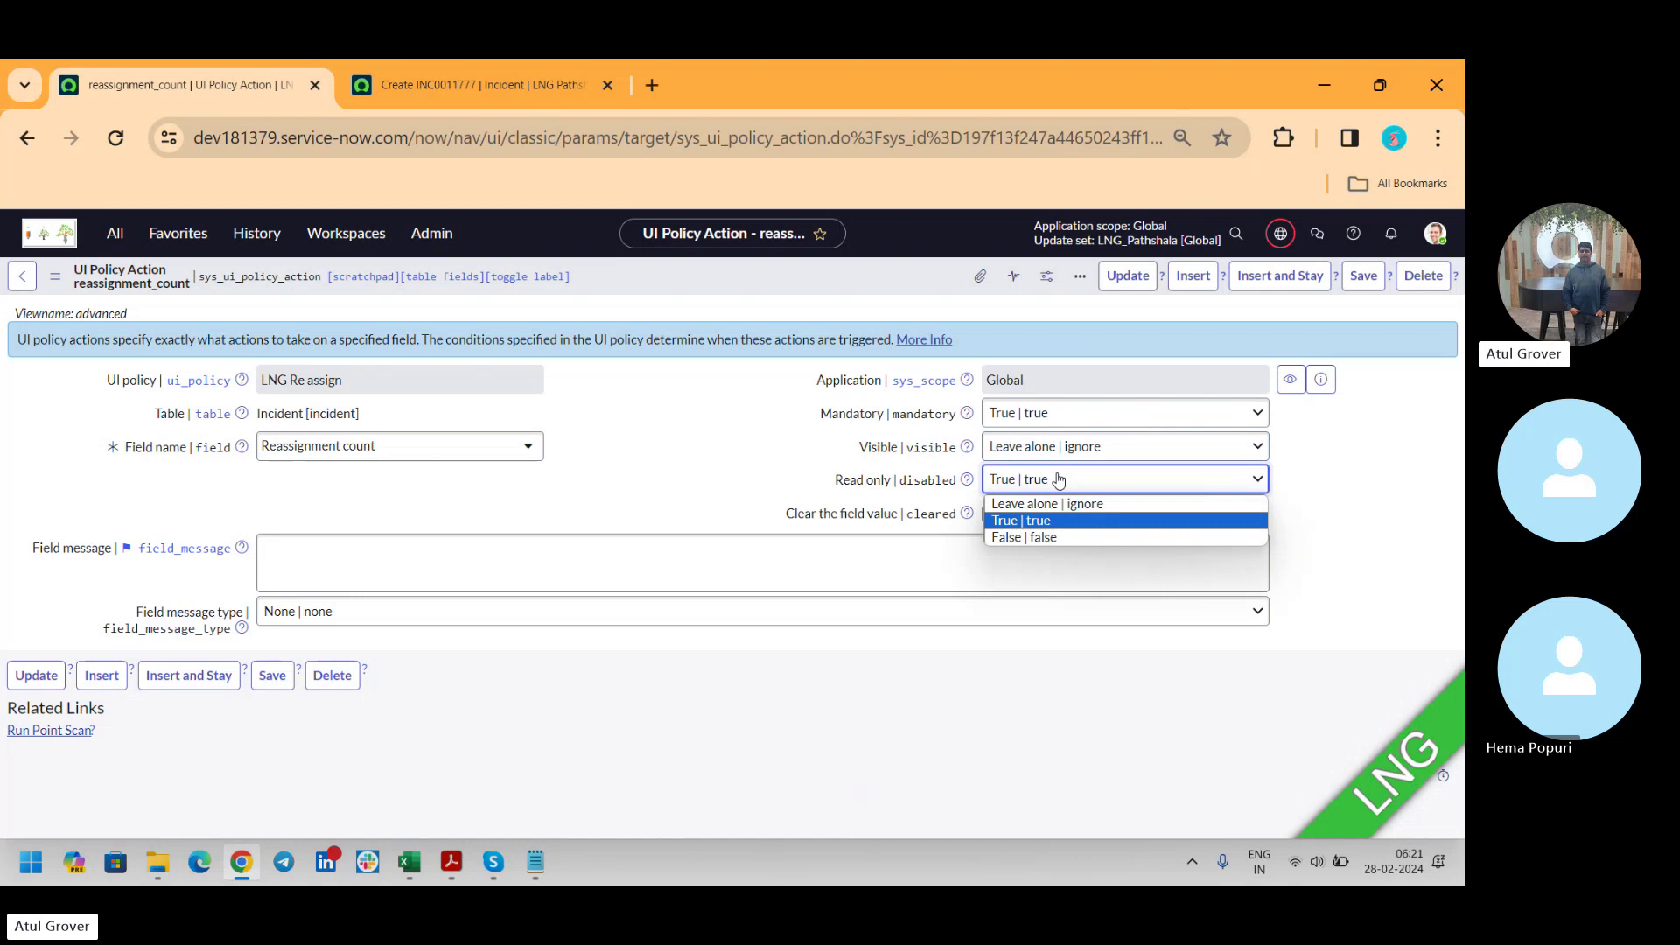
click(1027, 538)
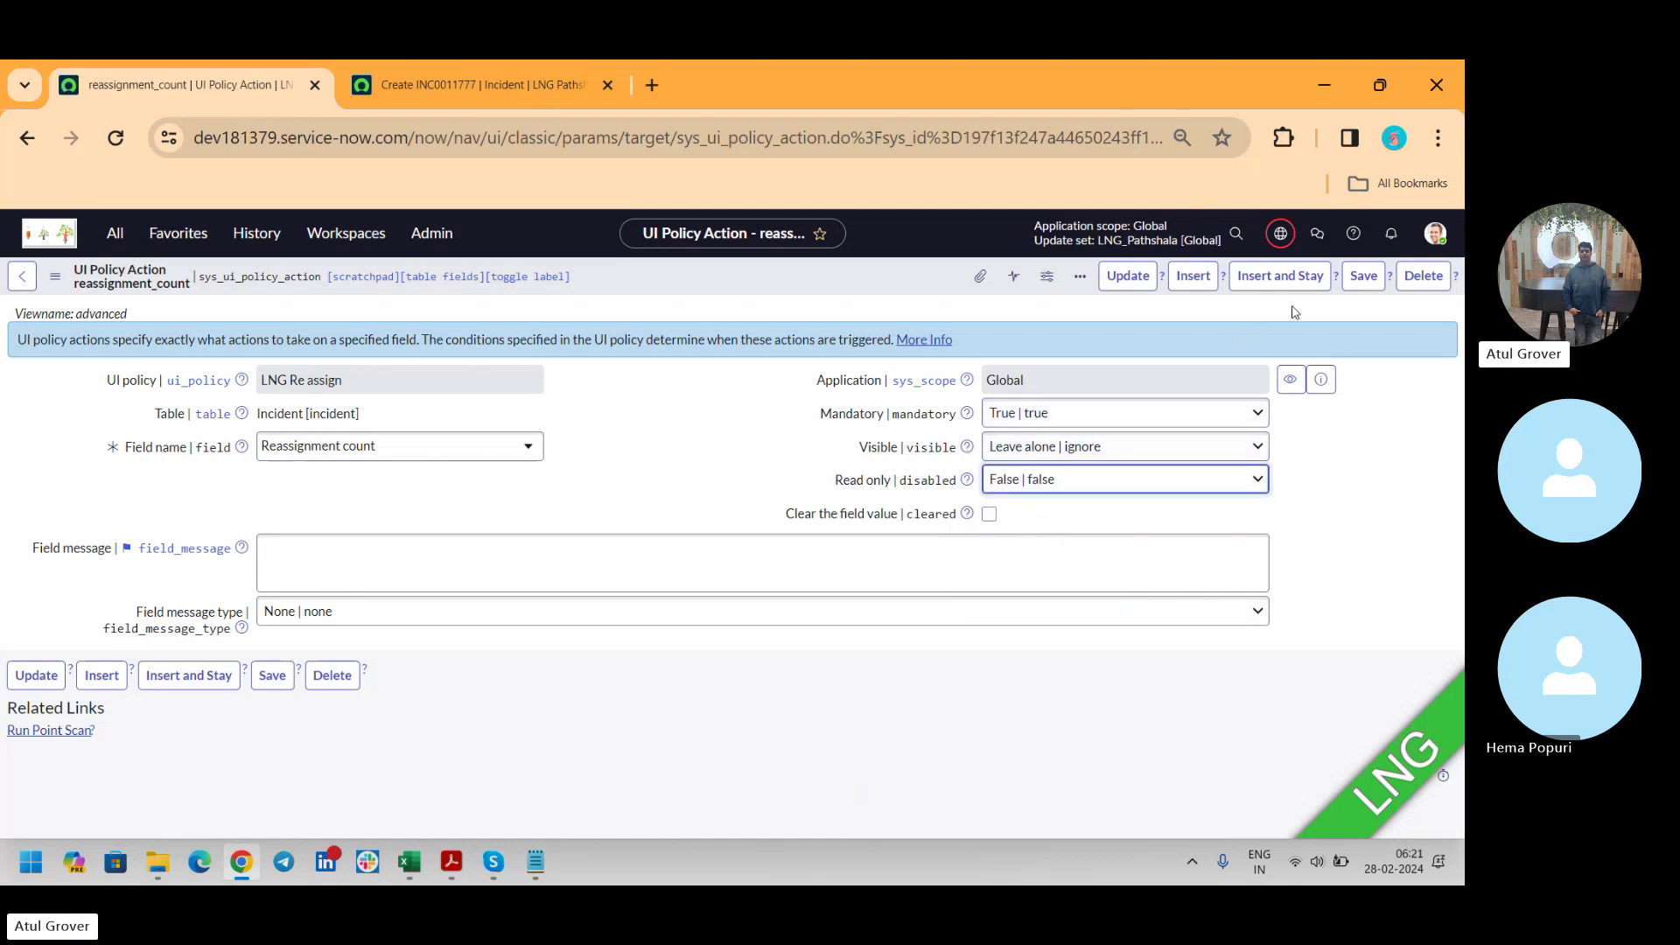
click(1359, 280)
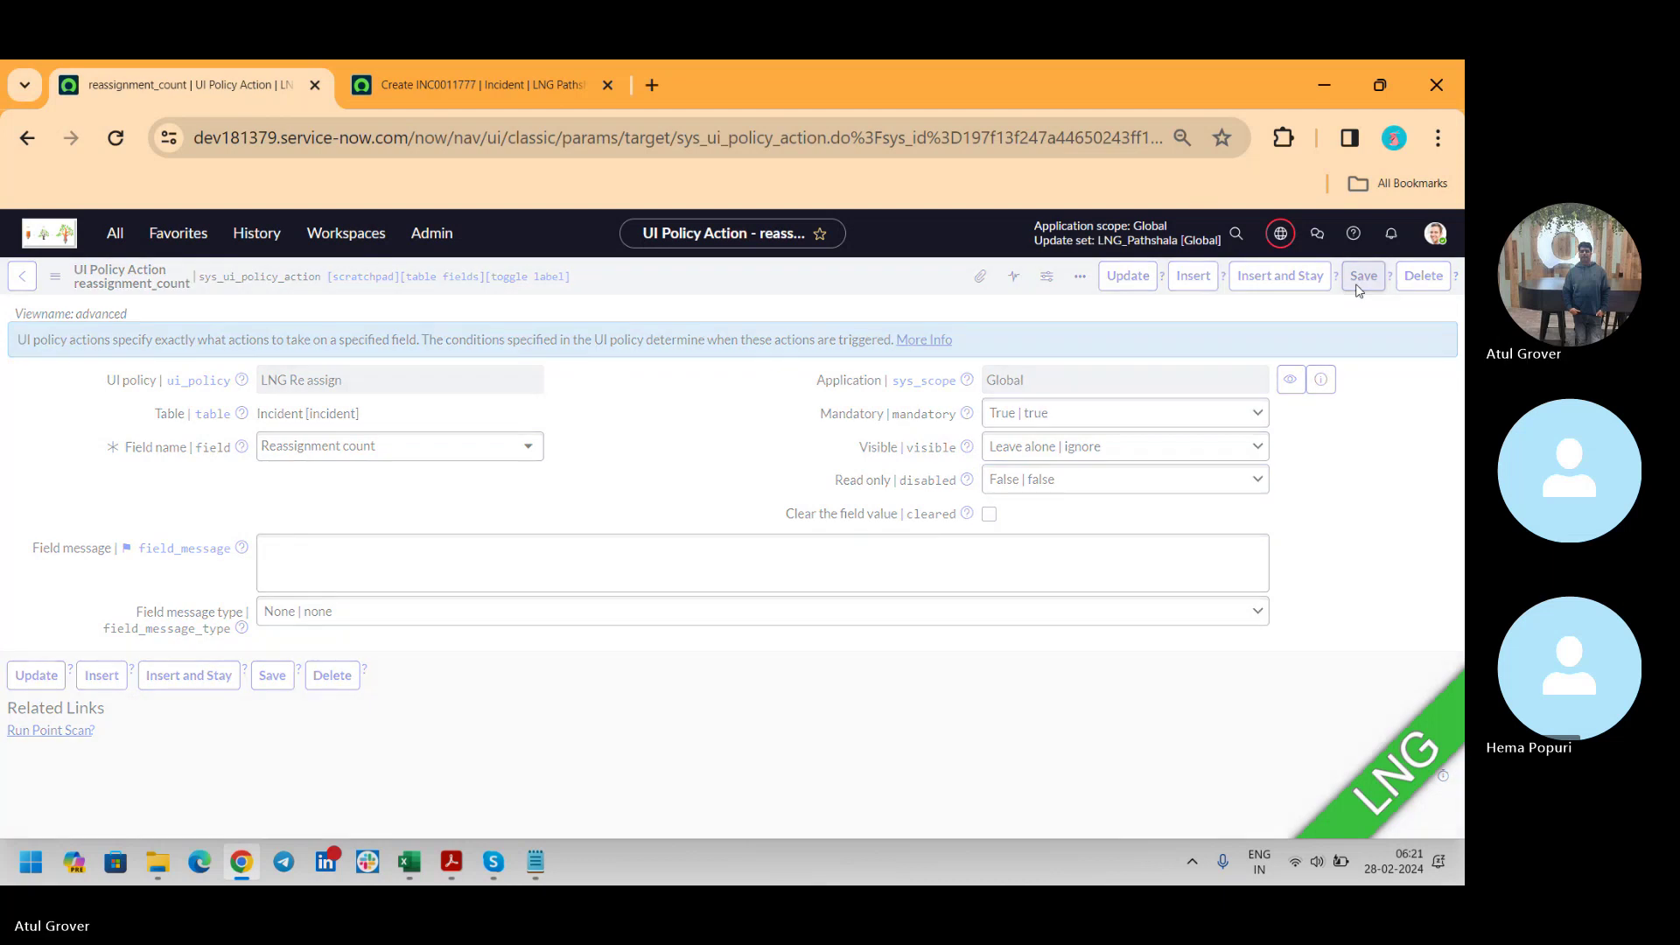
Test the saved action by reloading the new incident form, setting the category to Network, and clearing the Reassignment count value.
click(446, 87)
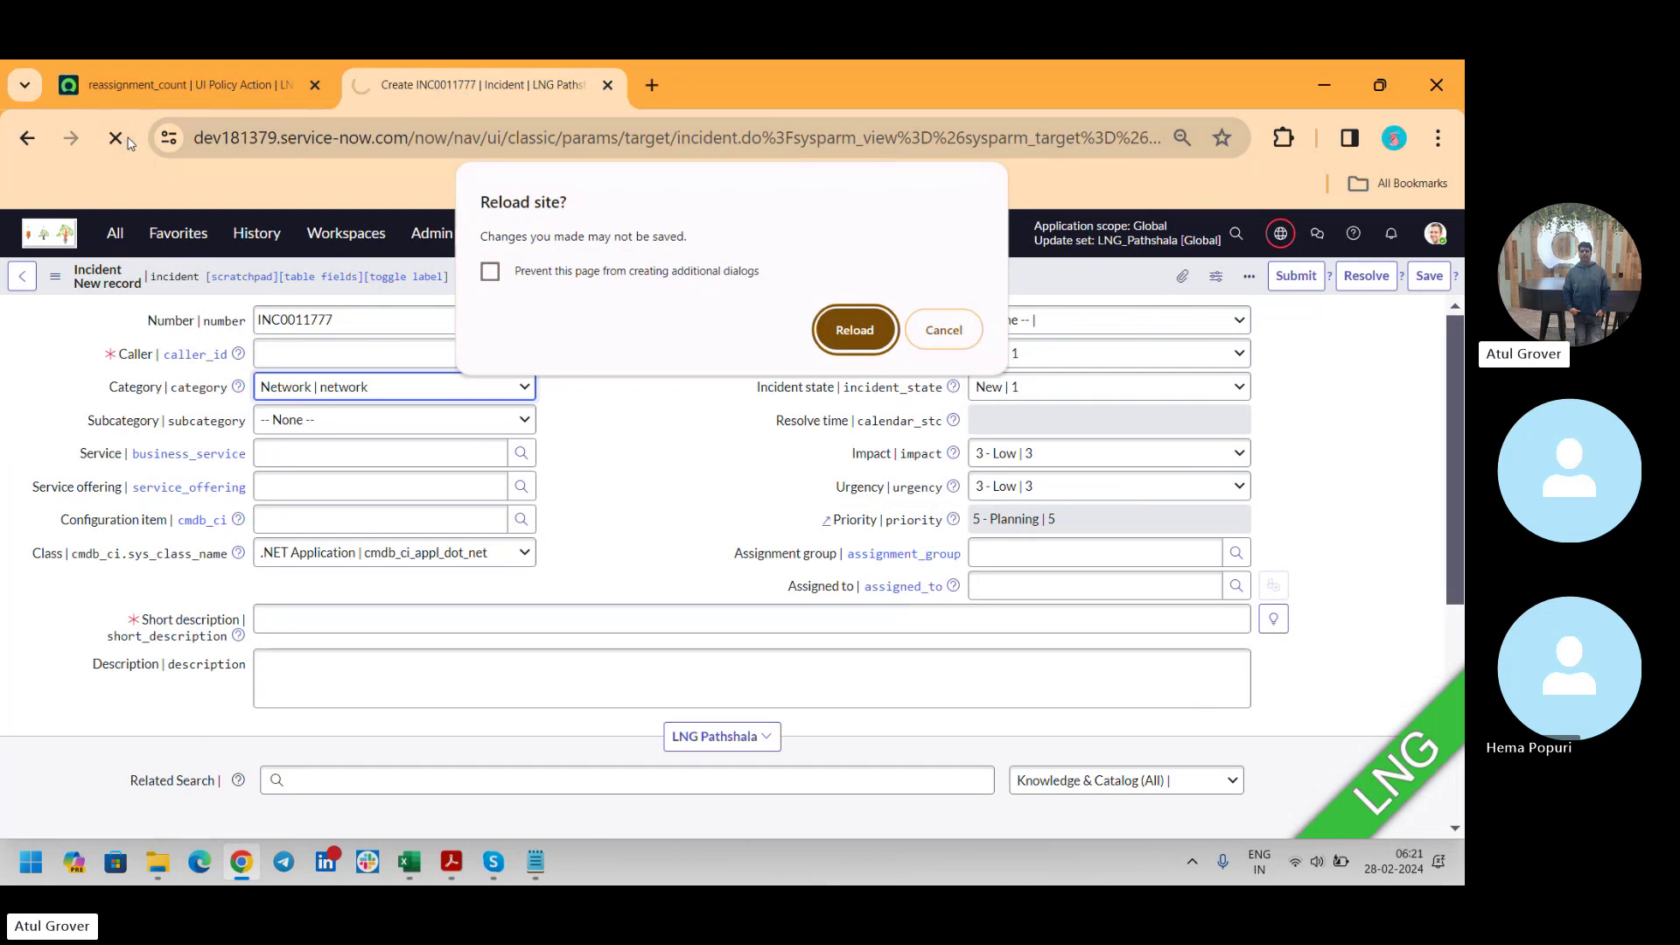
click(873, 347)
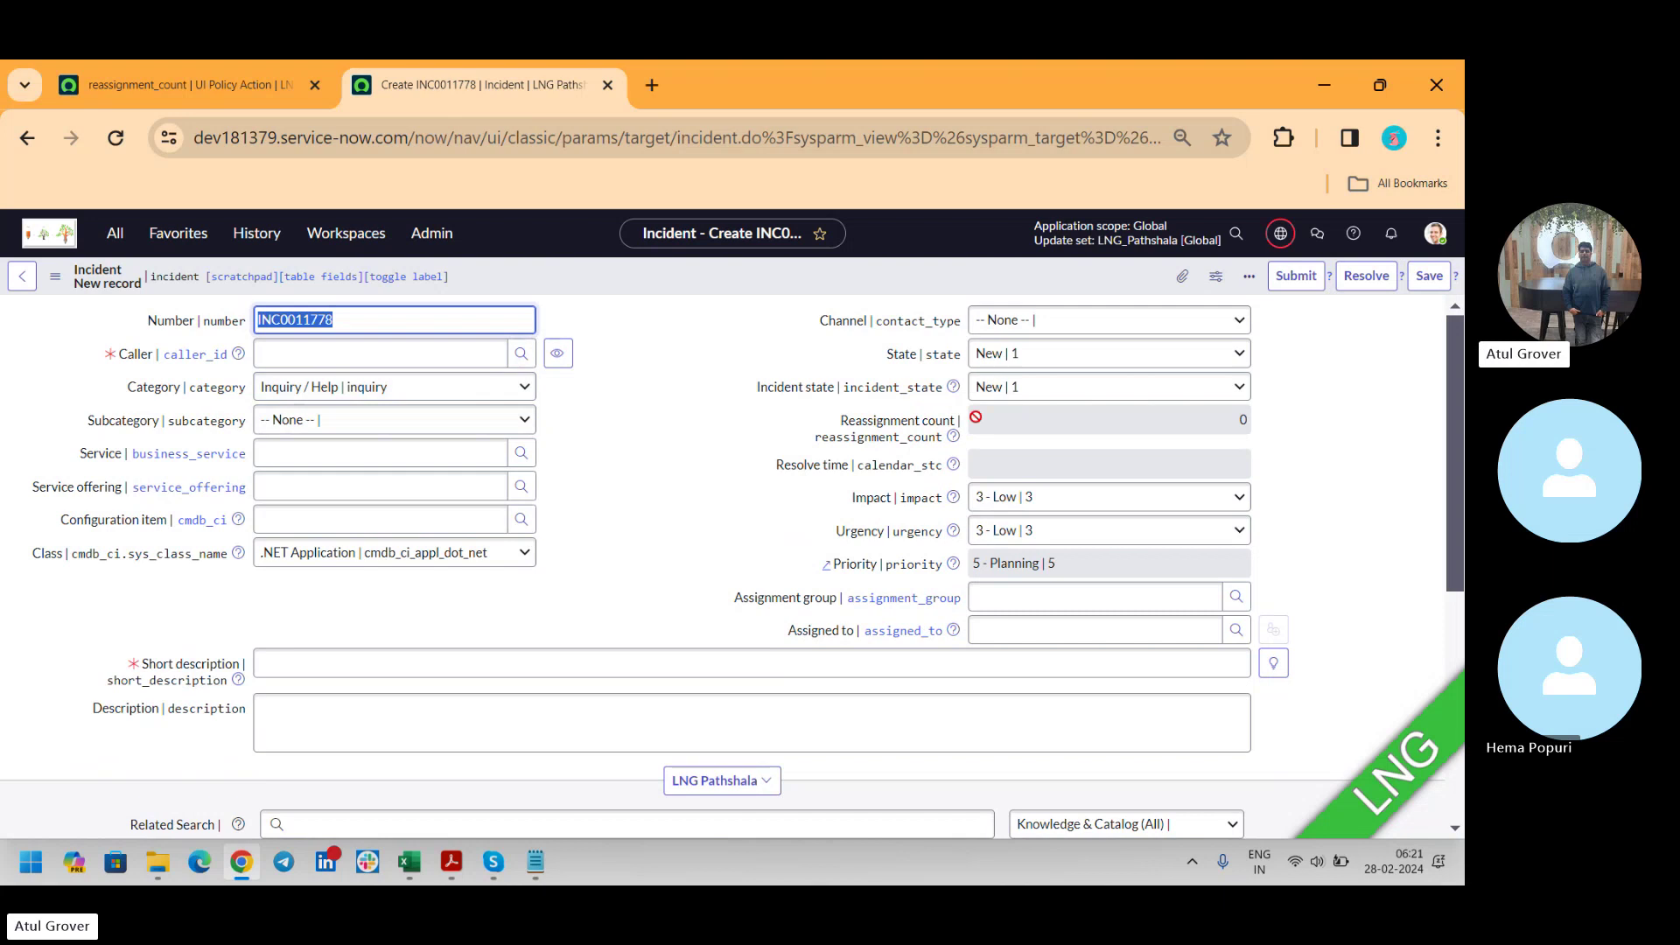
right_click(377, 382)
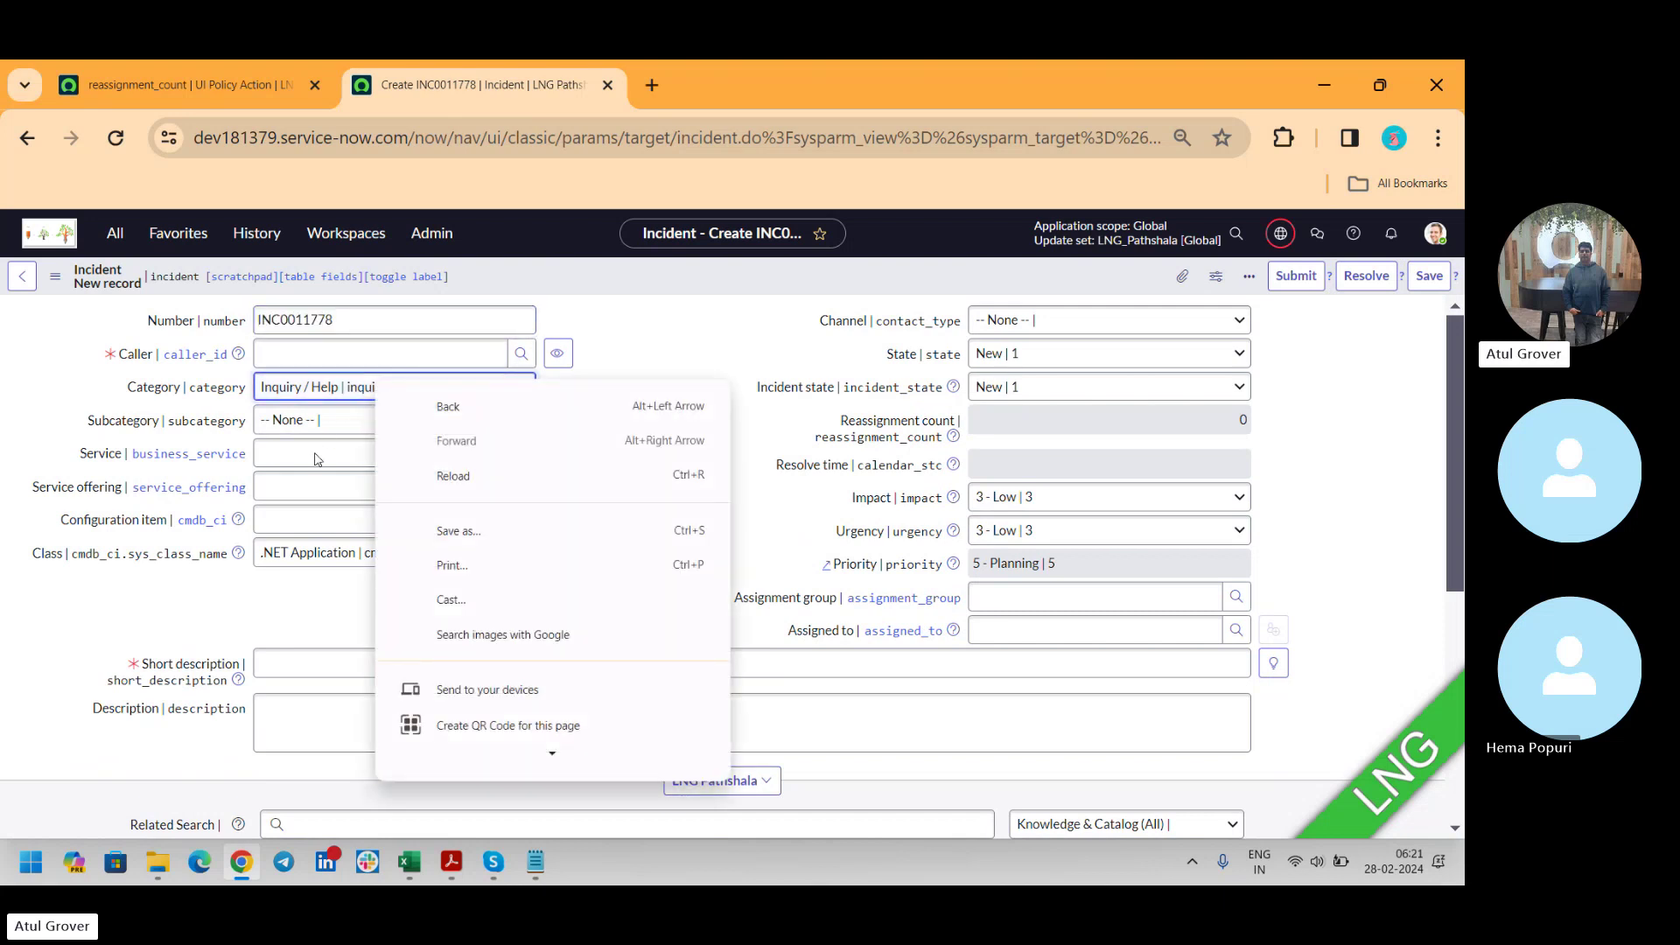
click(297, 396)
click(516, 481)
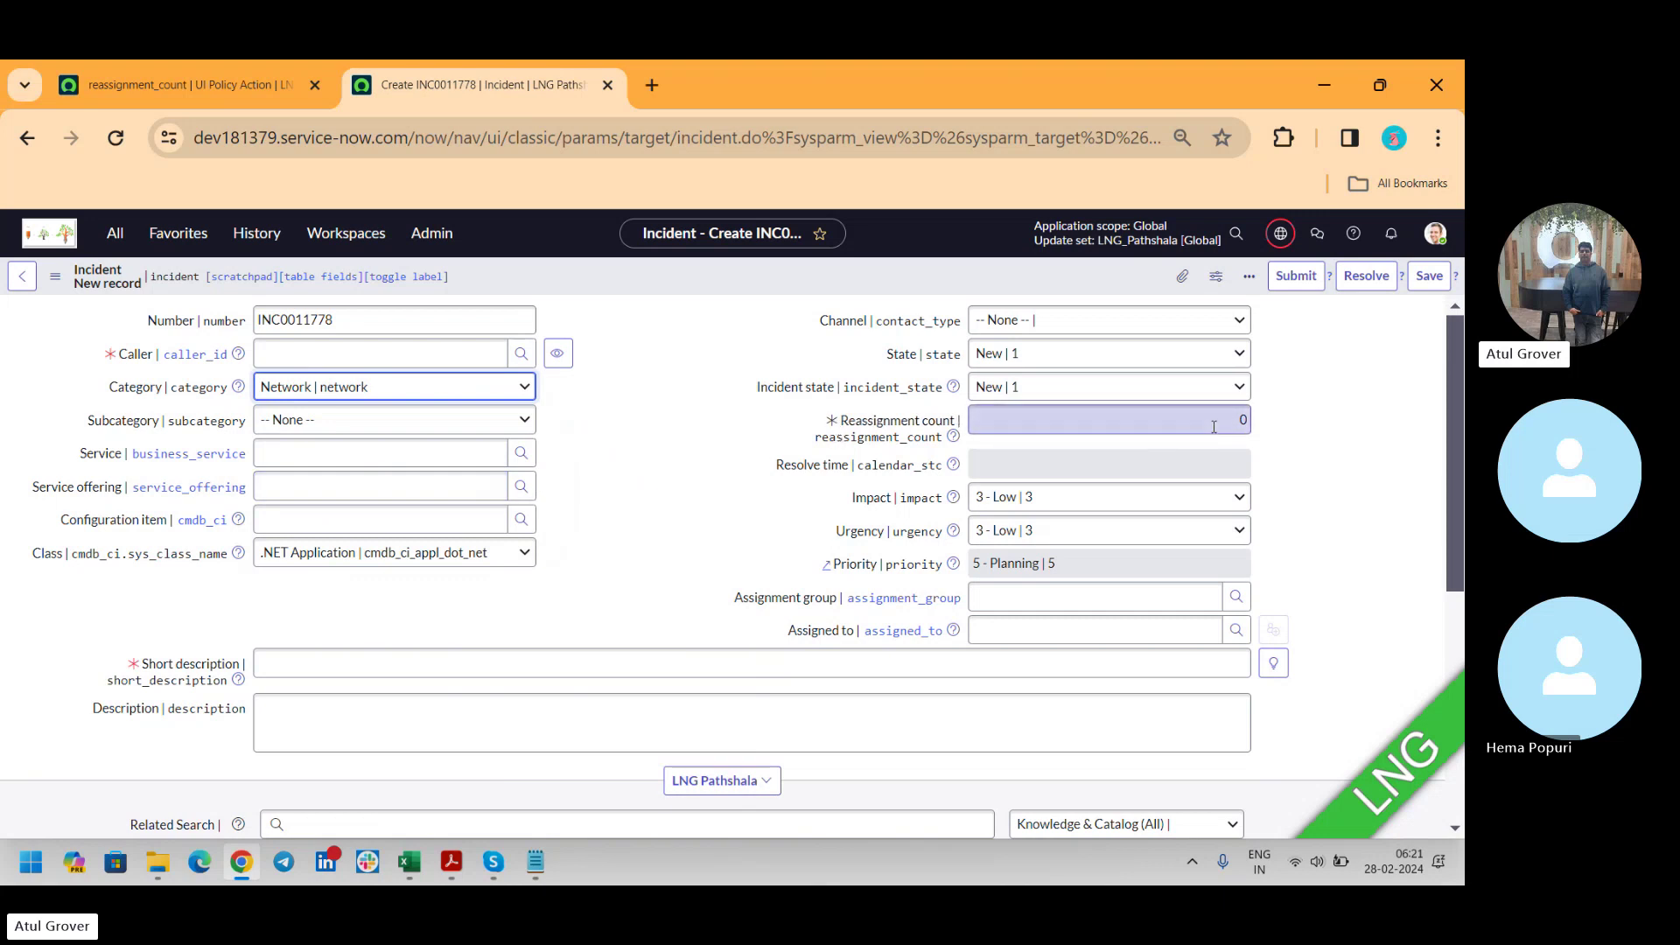
double_click(1242, 420)
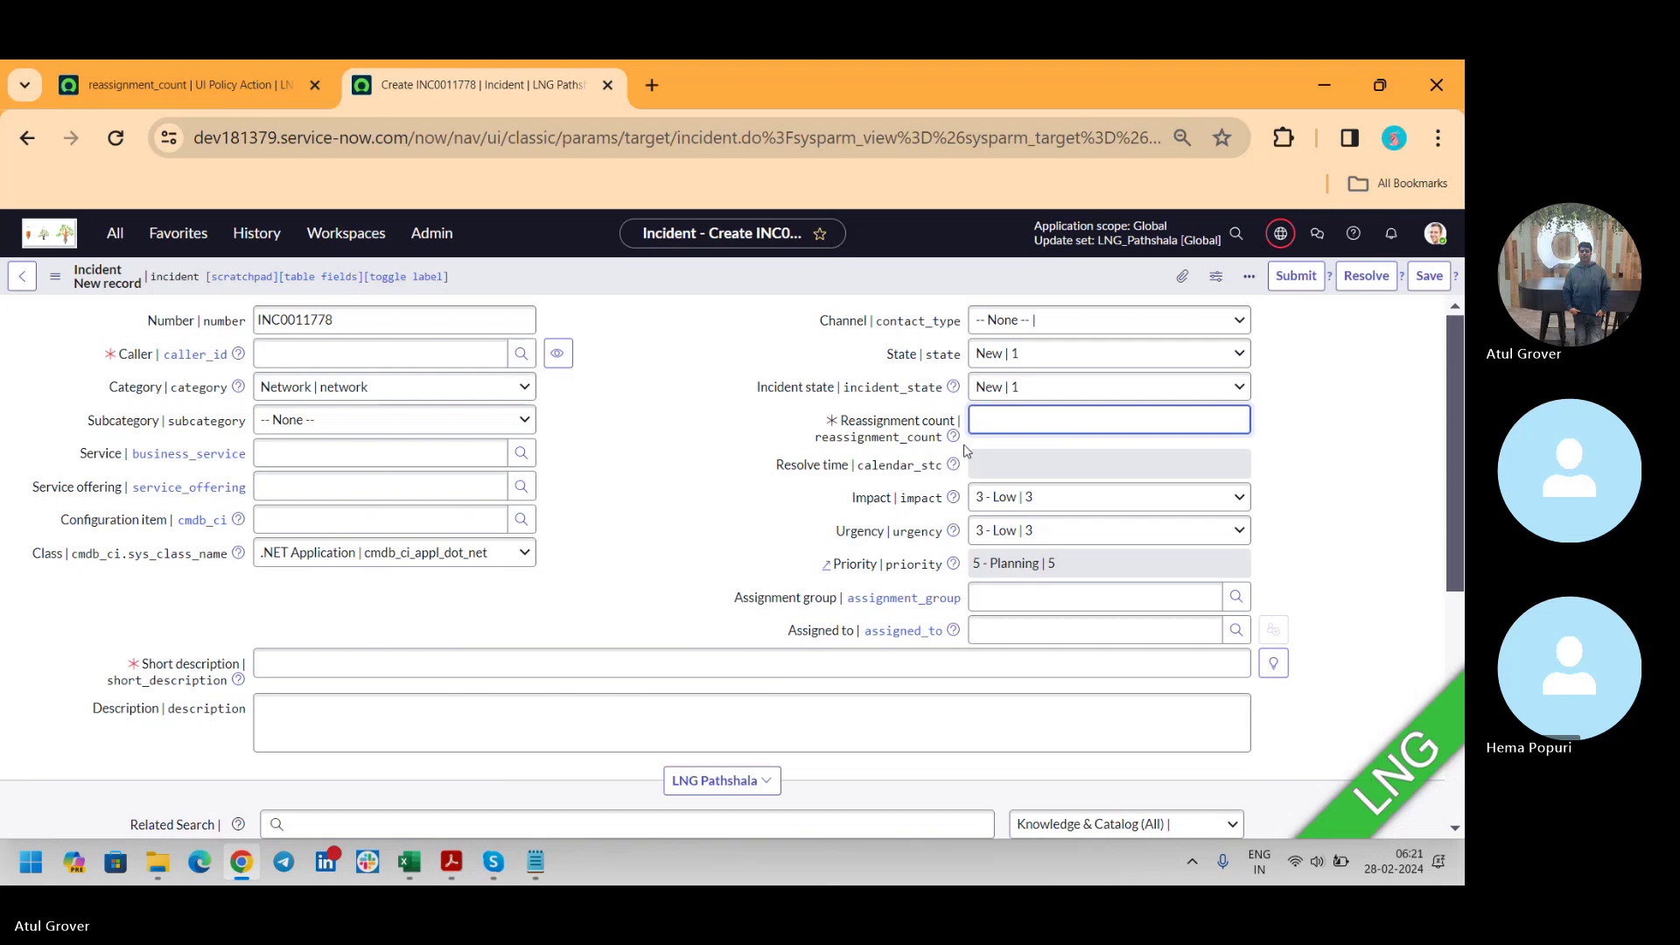
click(659, 459)
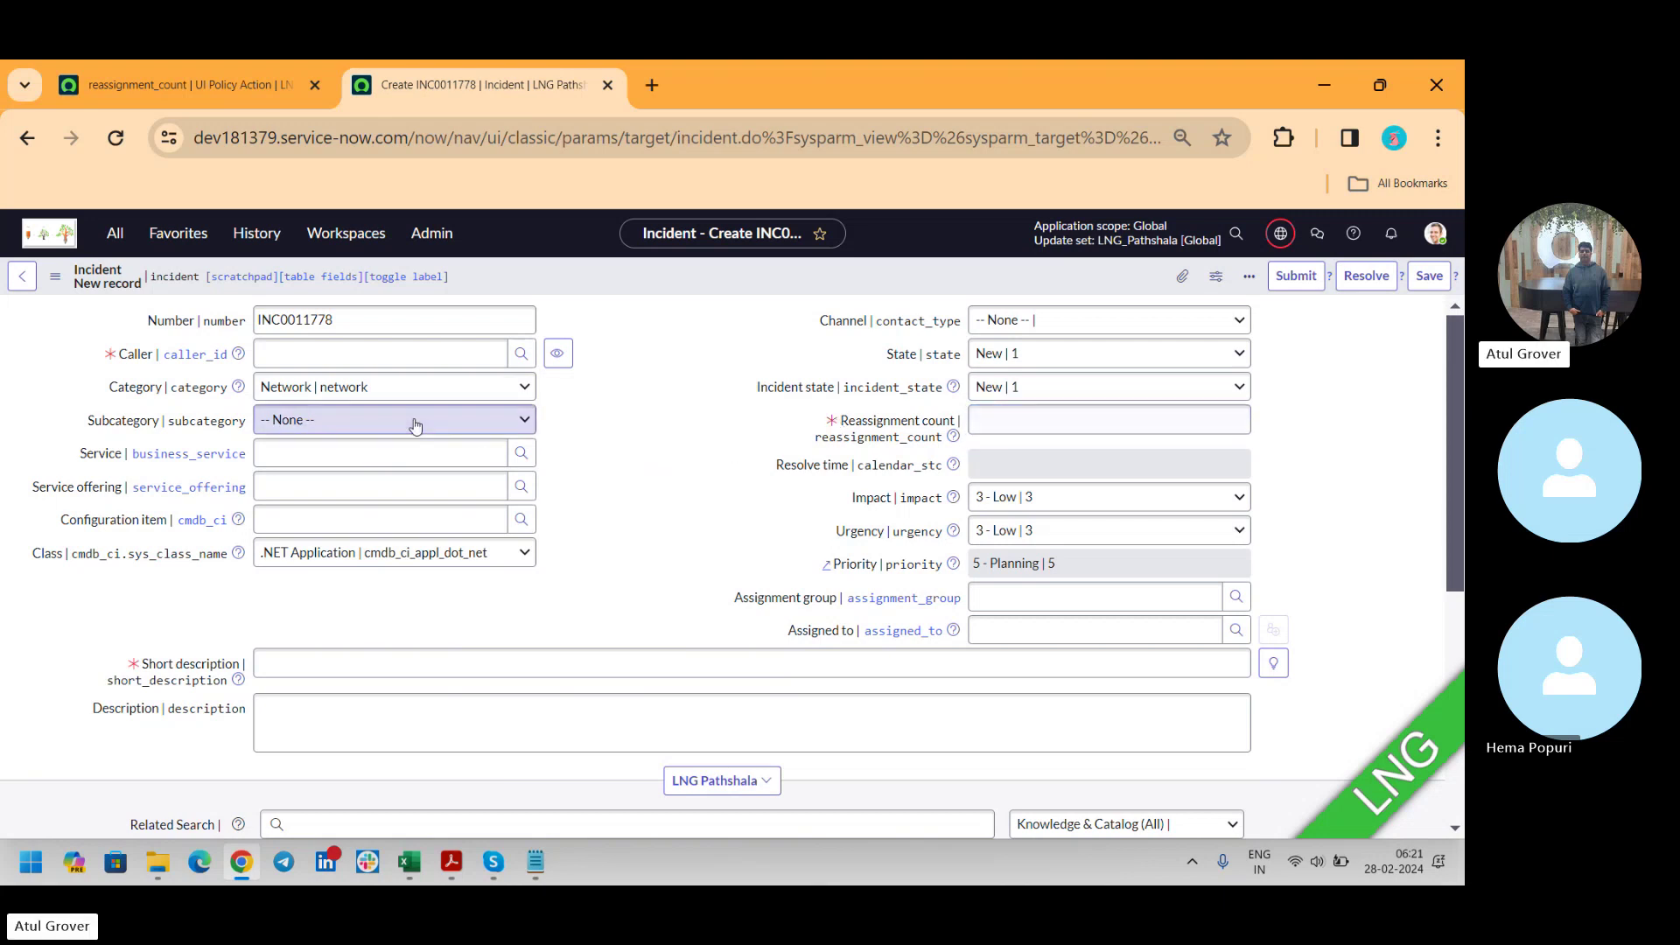
Alternate the incident category between Software and Network, entering 5 as Reassignment count under Network, and check the field under Software.
click(377, 401)
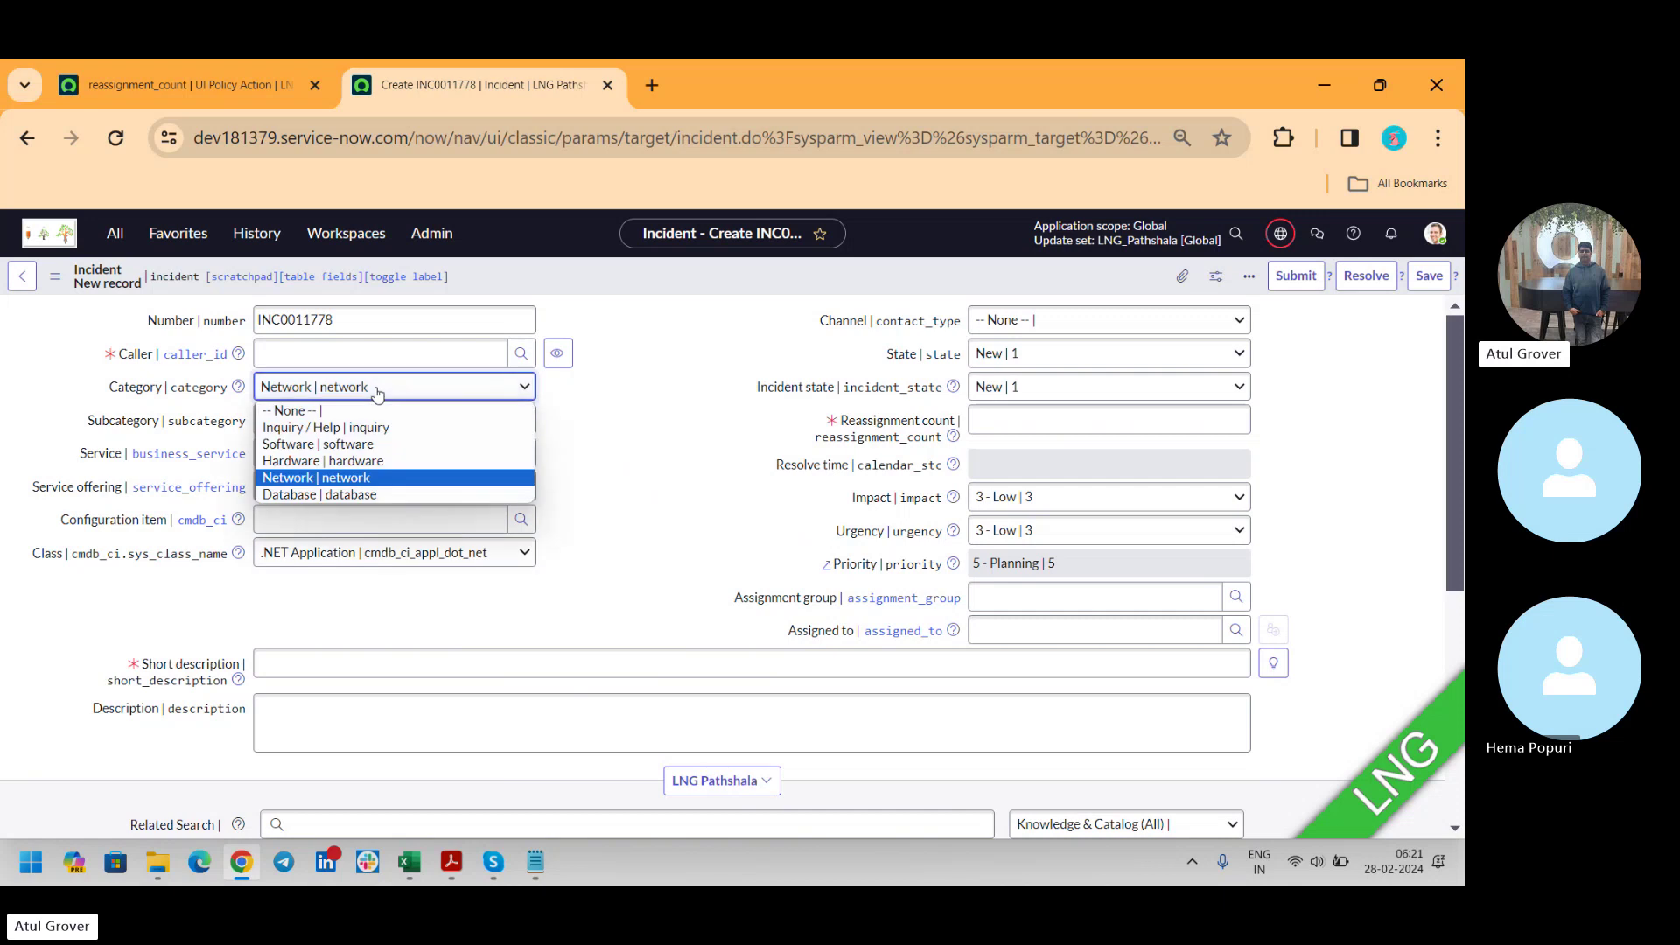
click(330, 445)
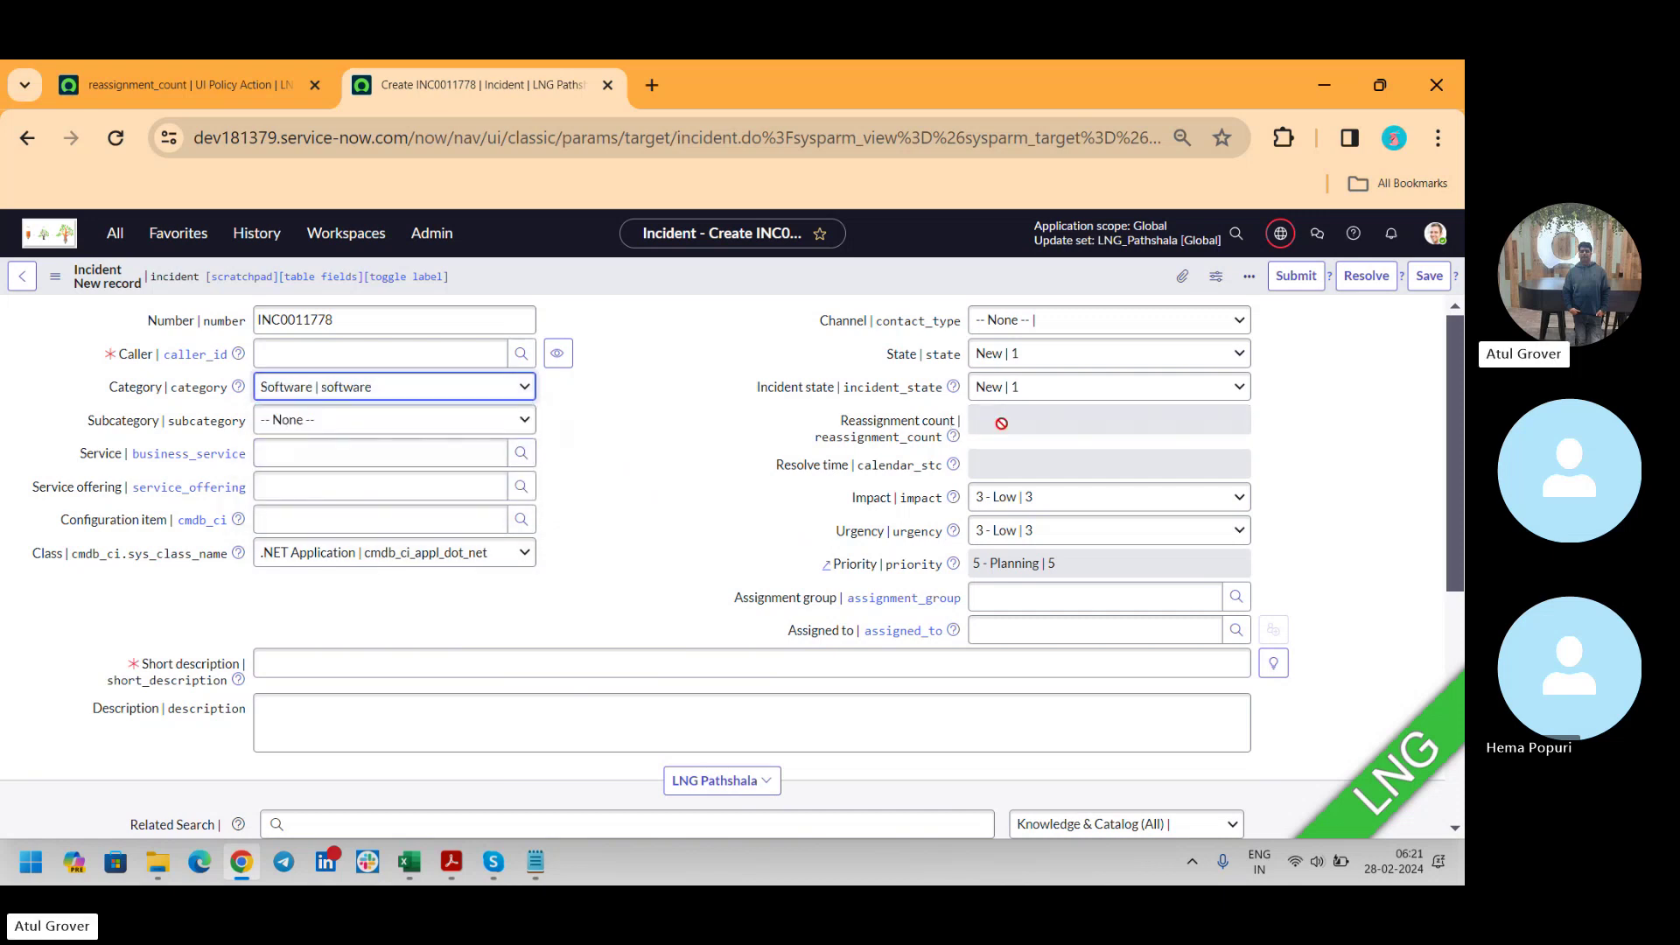
click(363, 401)
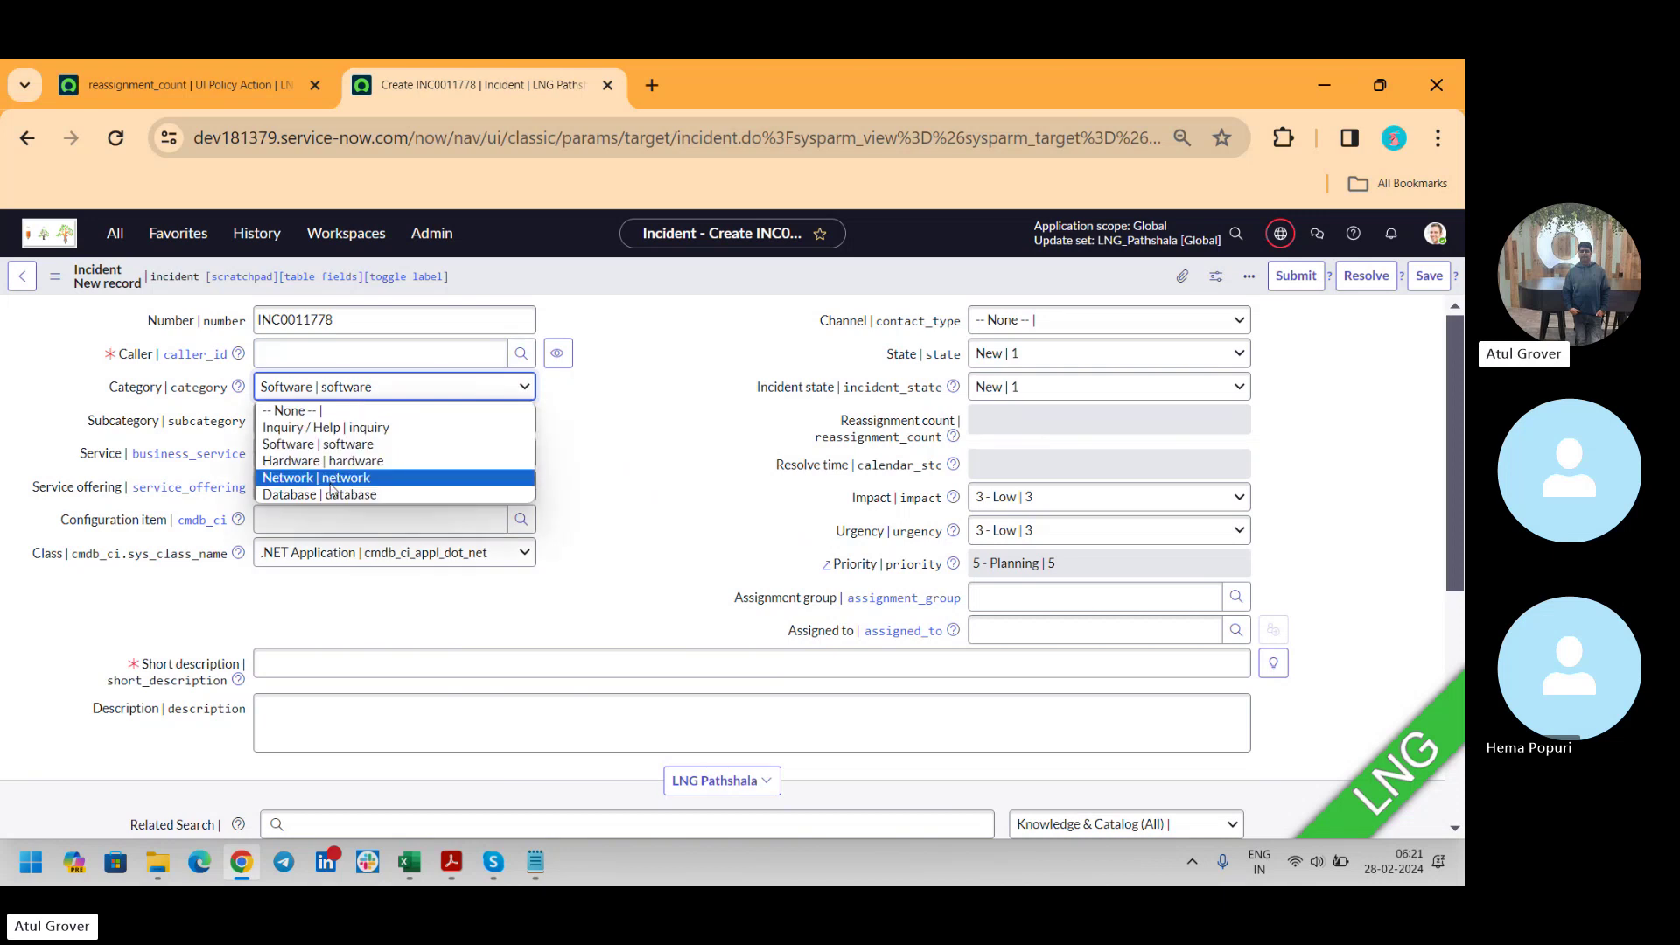
click(337, 478)
click(1034, 416)
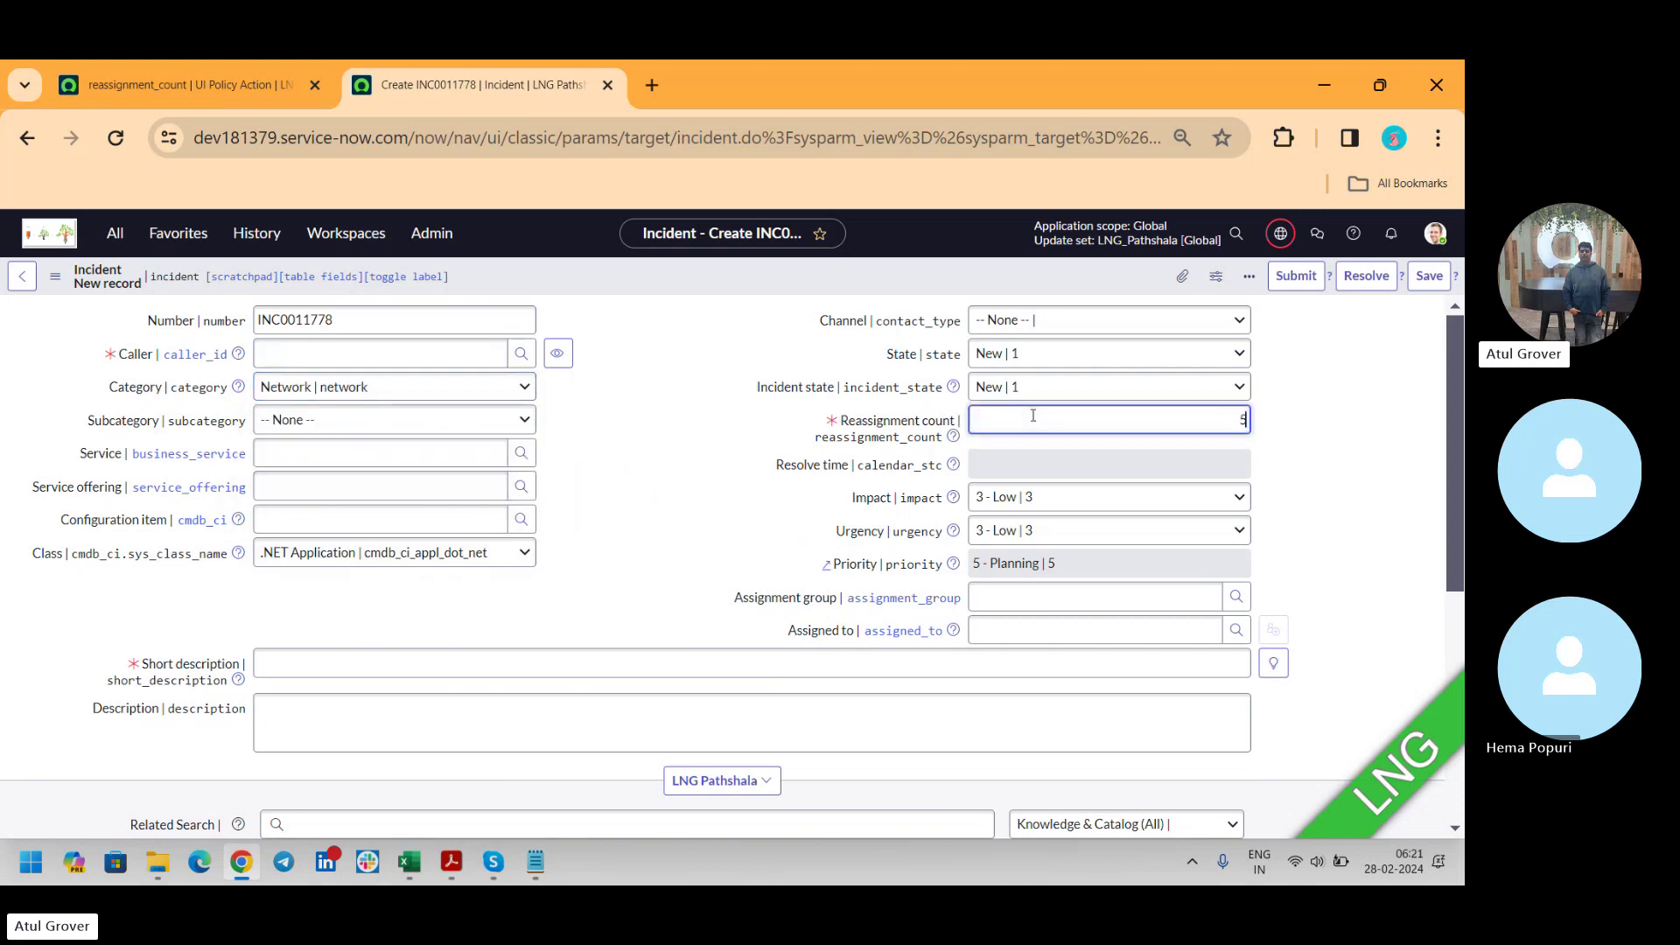
click(467, 390)
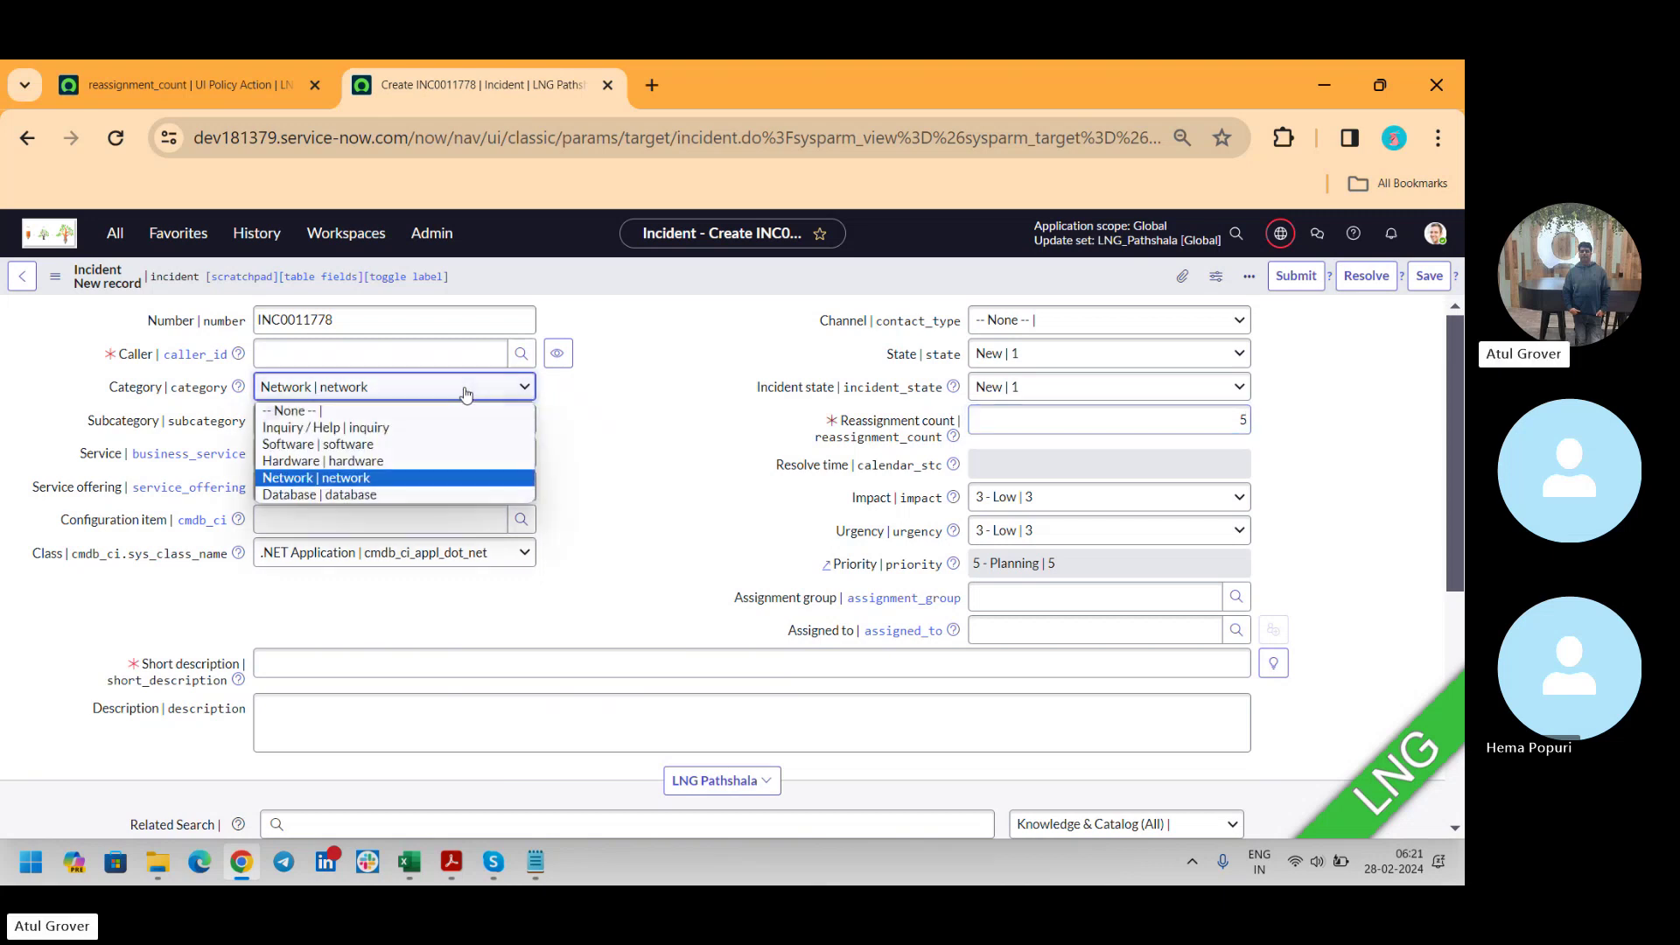
click(345, 445)
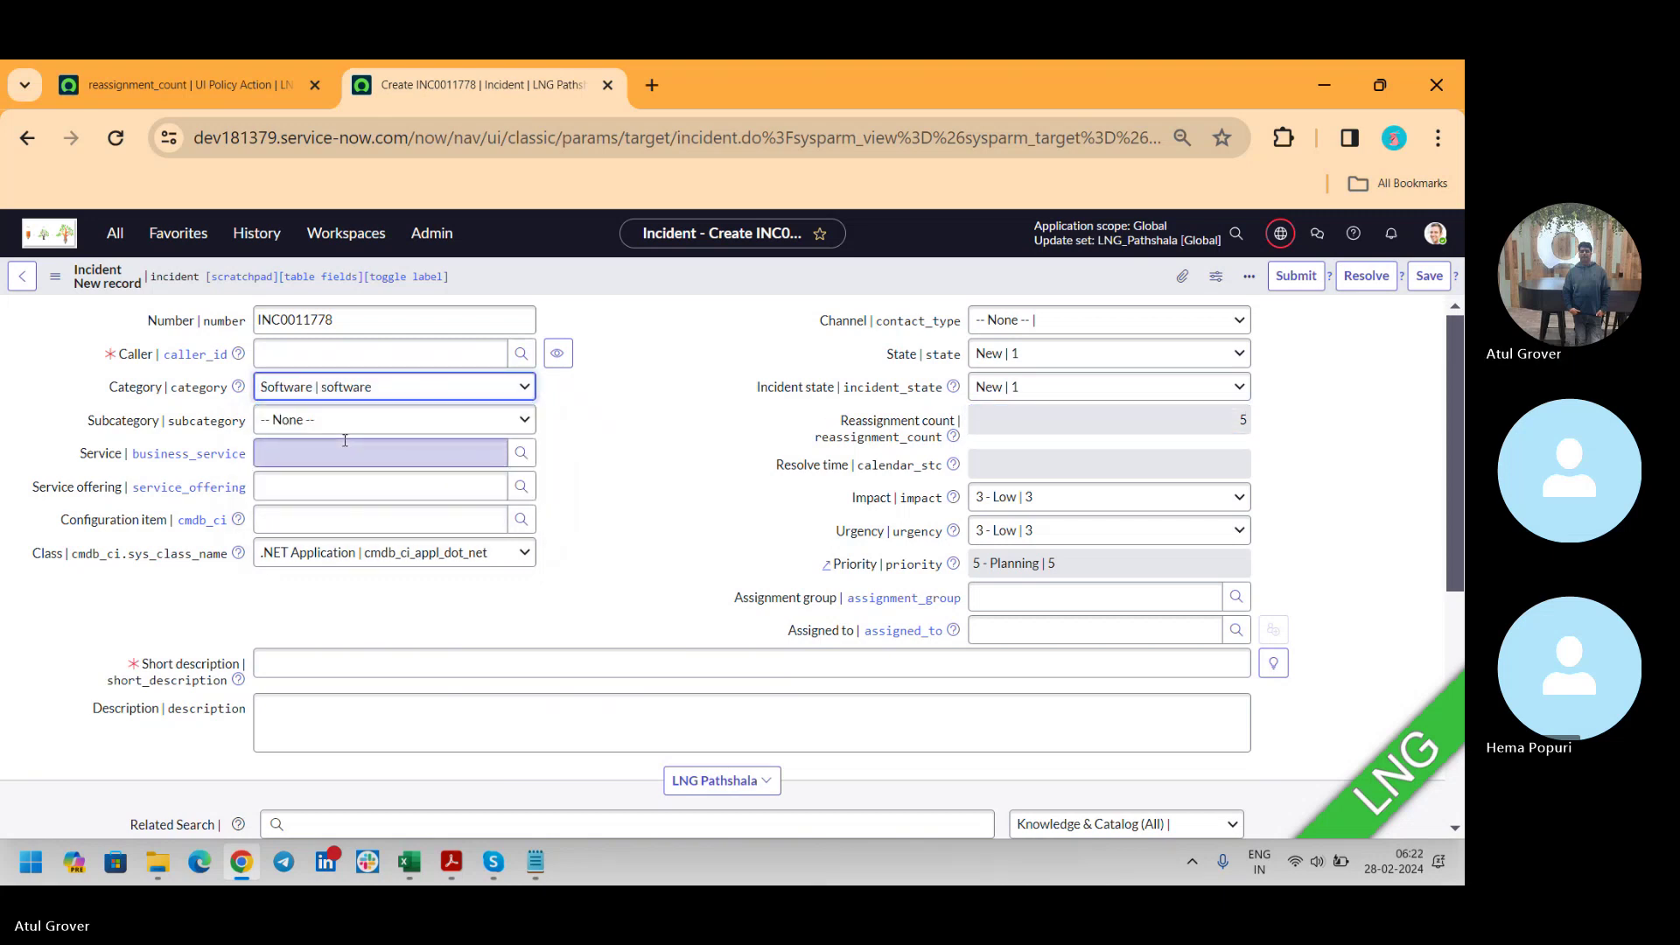
drag(1218, 419, 1271, 428)
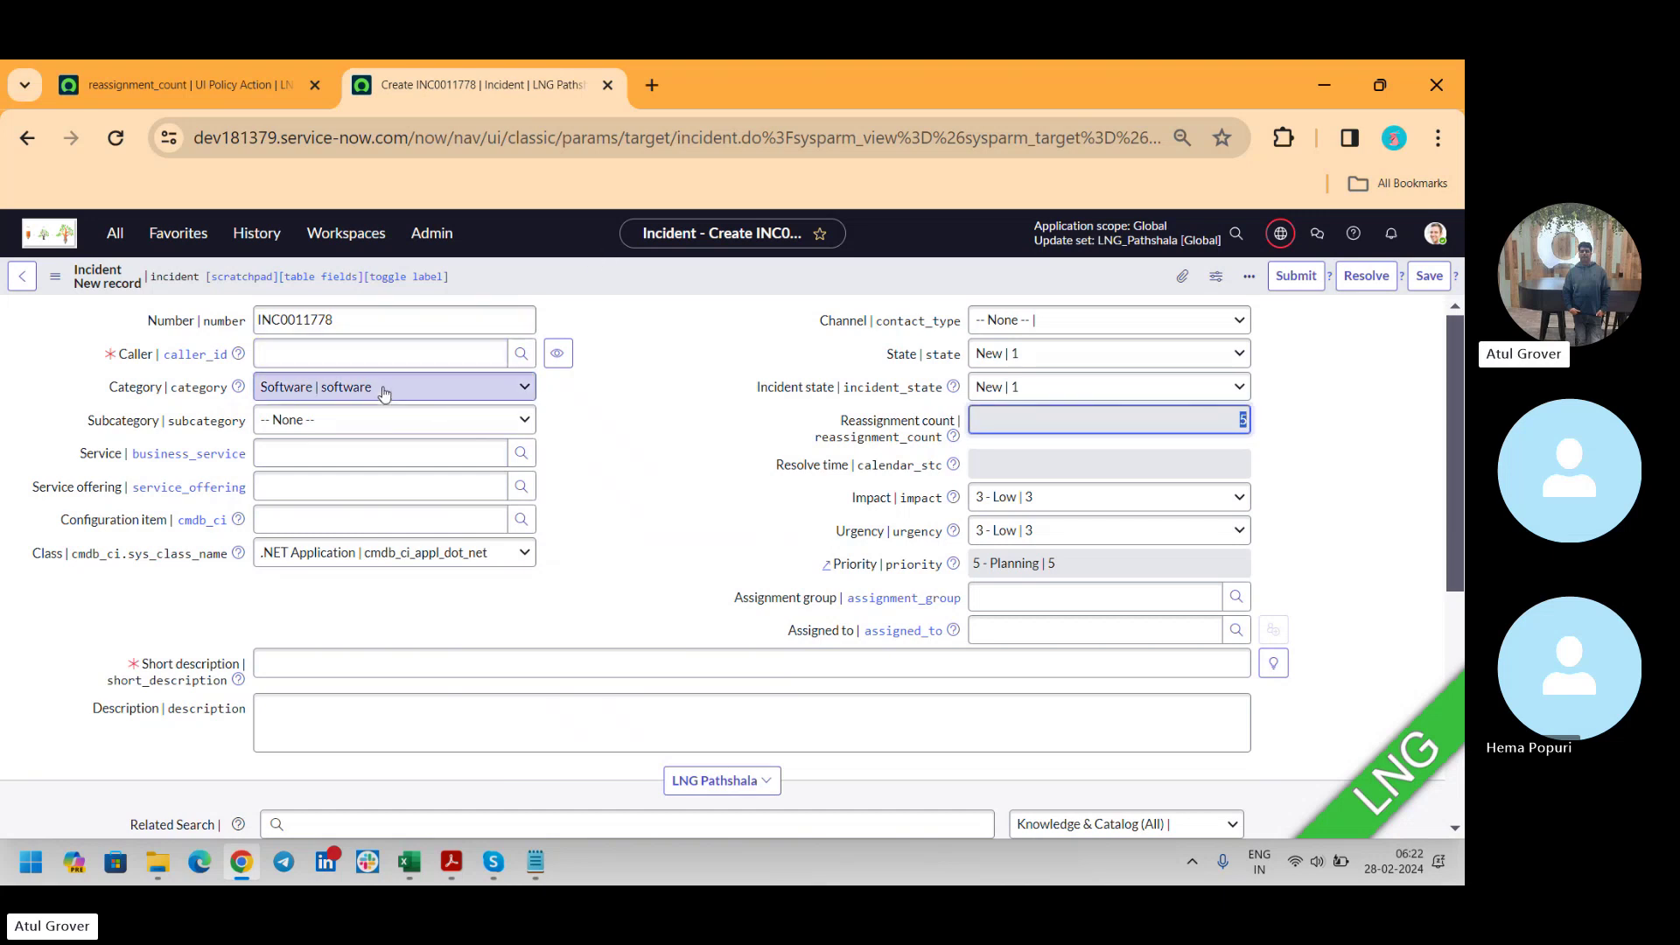
In the UI policy action, enable Clear the field value, add the field message "Heyyyy LNG" with type Warning, and save.
click(286, 86)
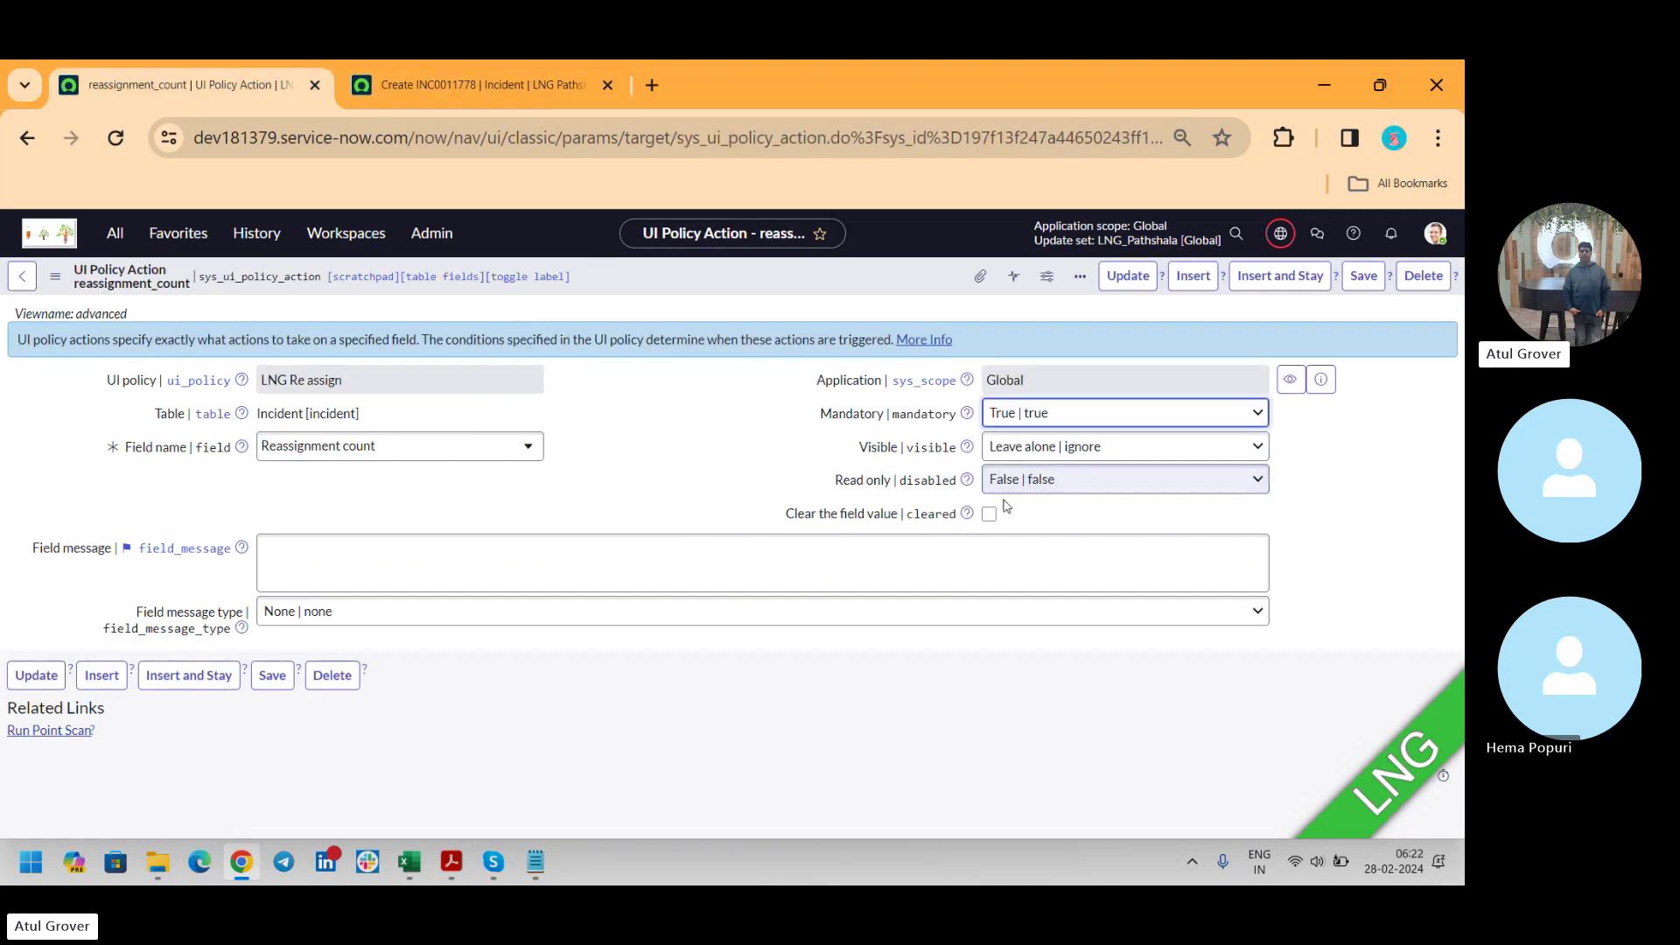
click(989, 515)
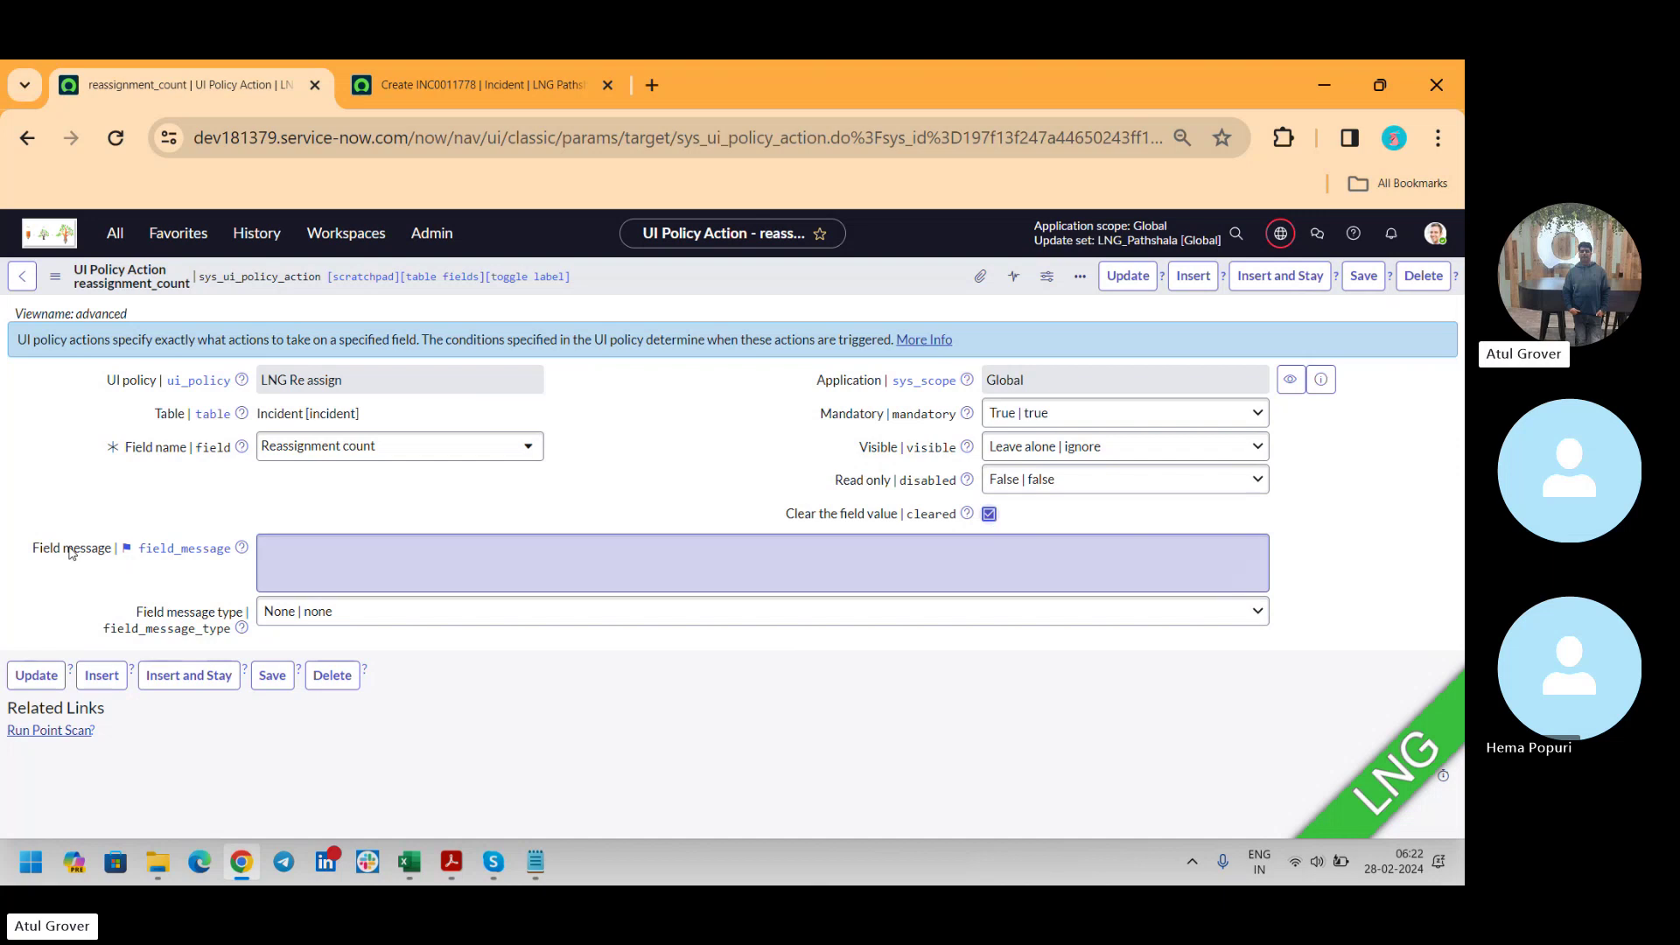
click(262, 571)
text(Heyyyy LNG)
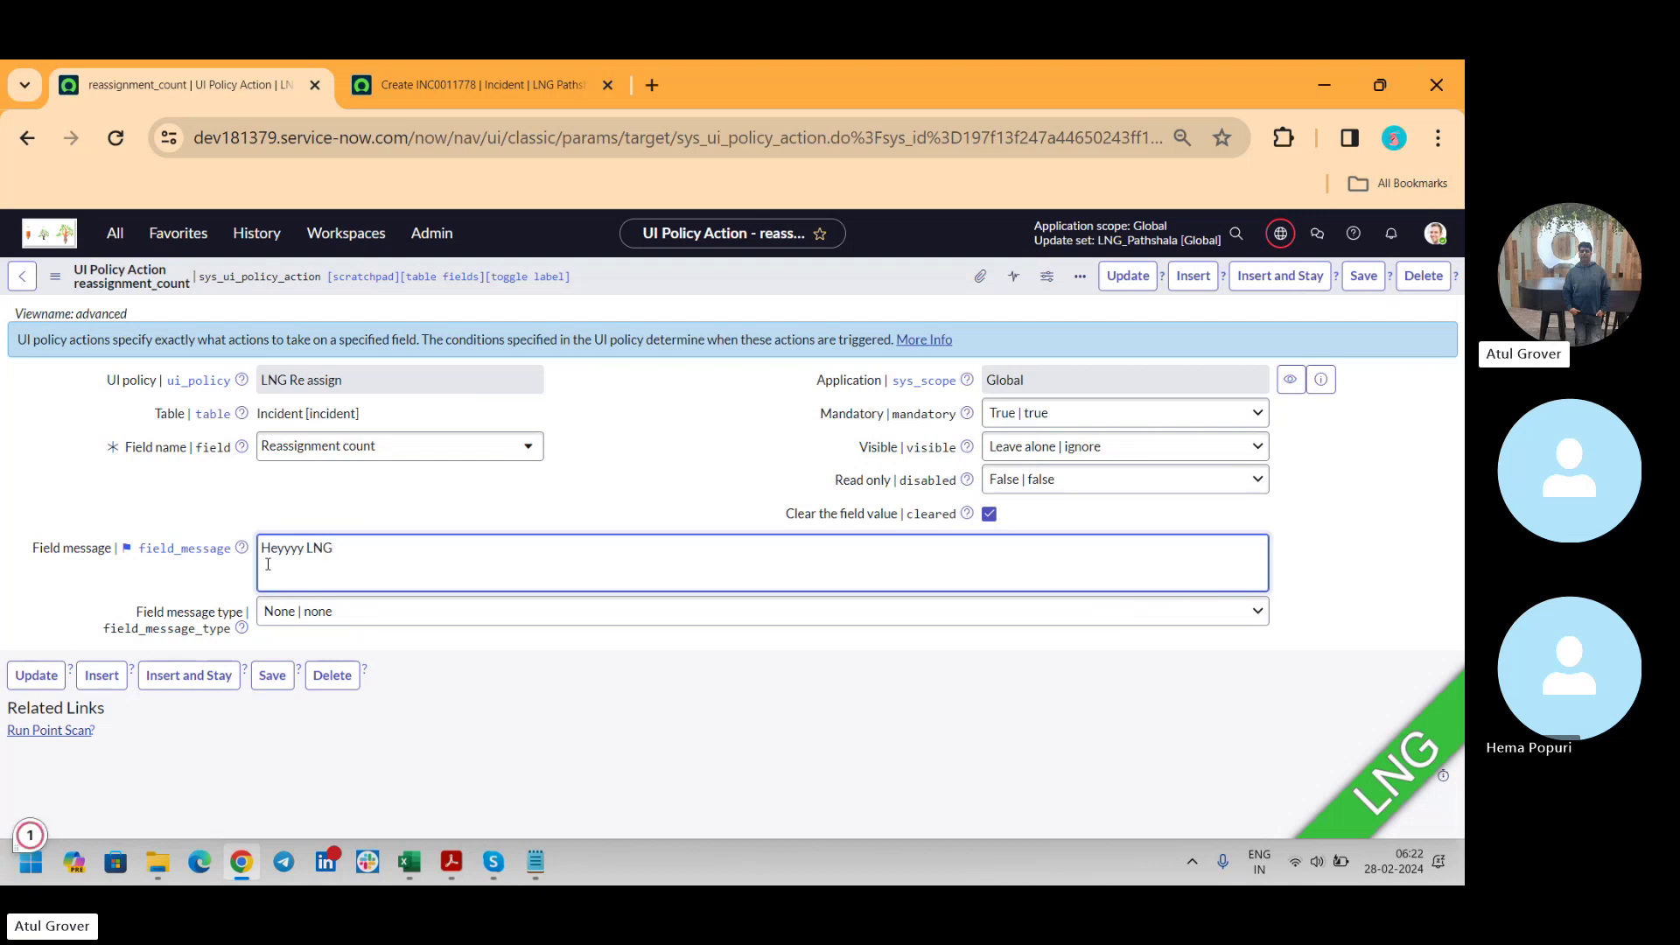
click(403, 626)
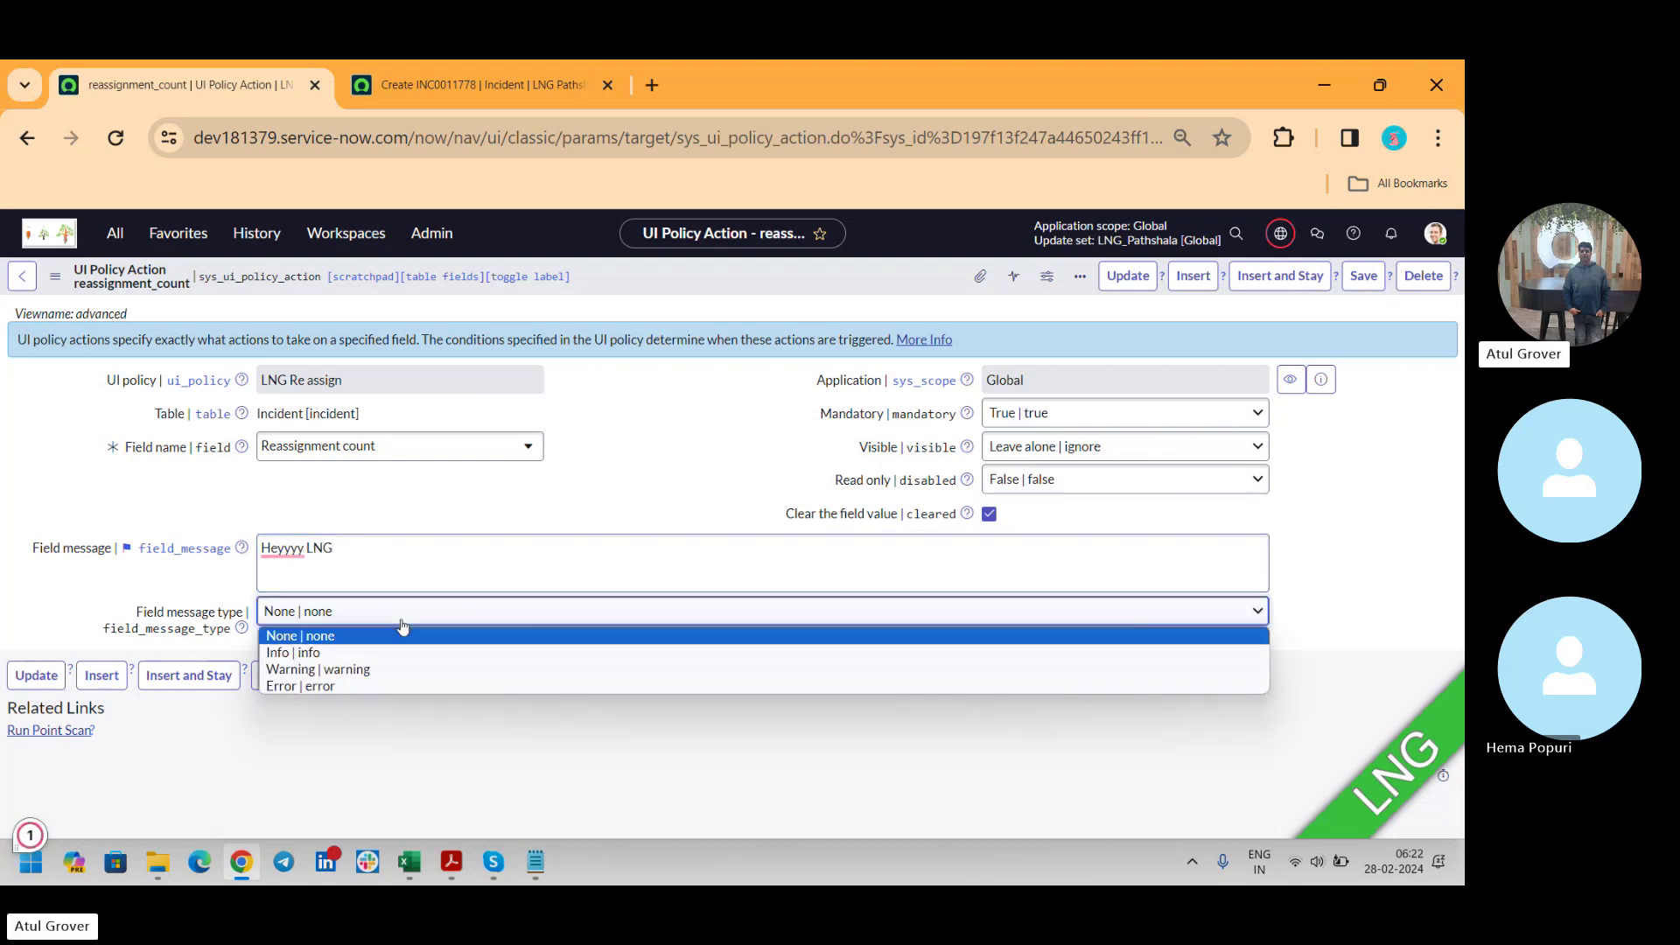
click(324, 669)
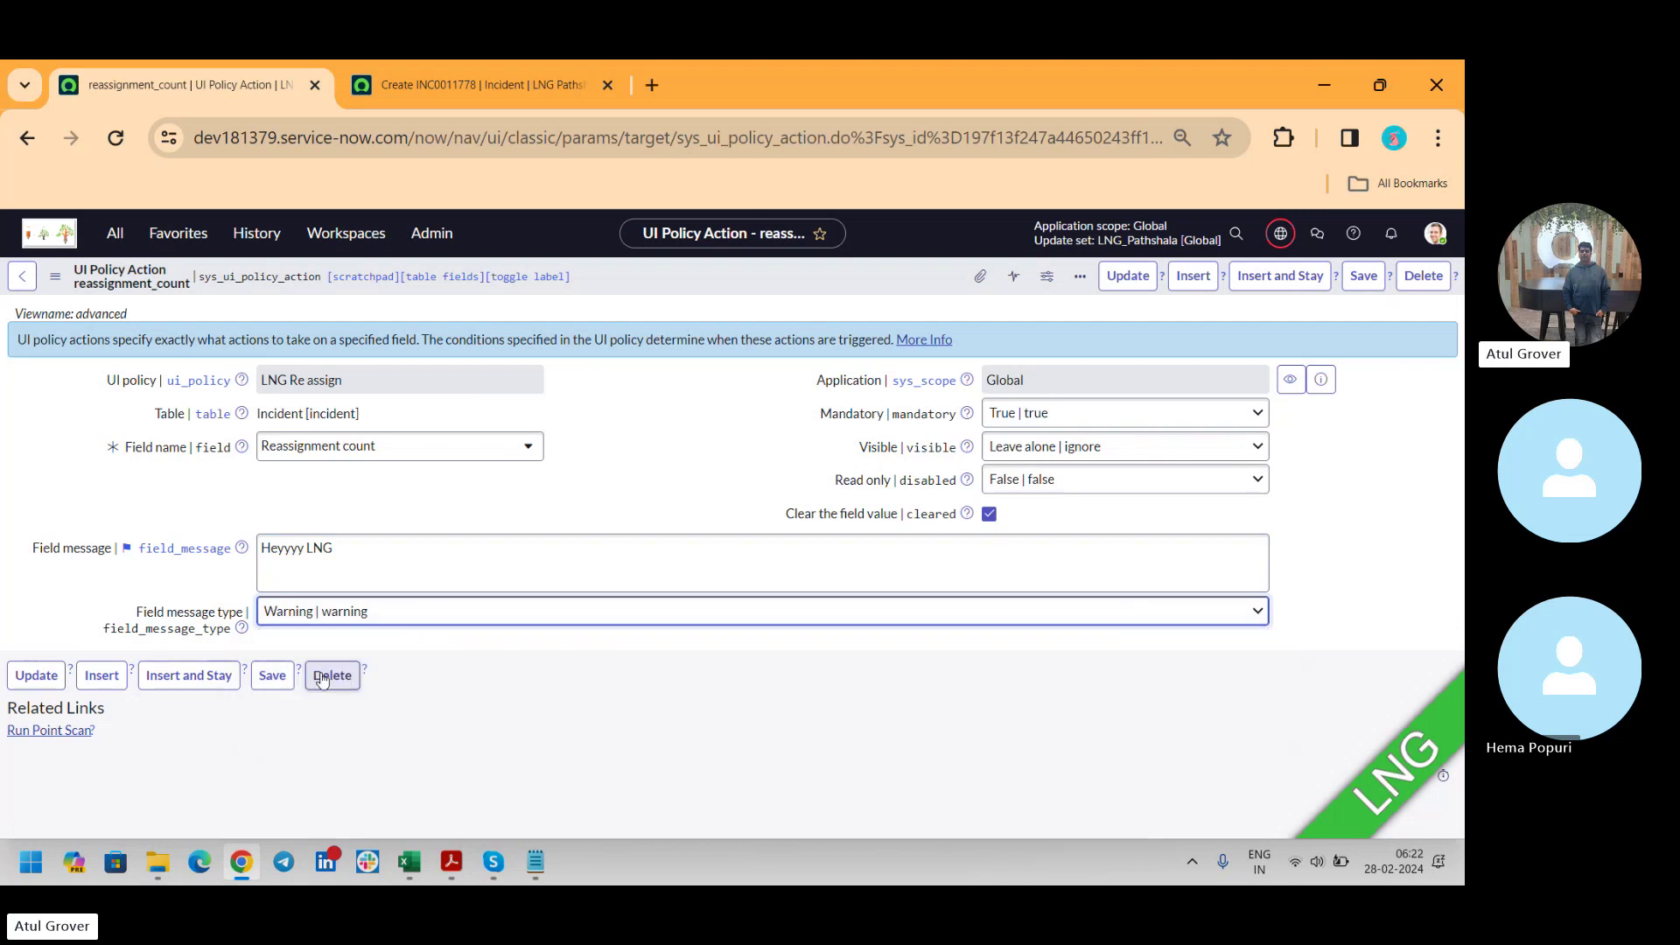
click(1367, 278)
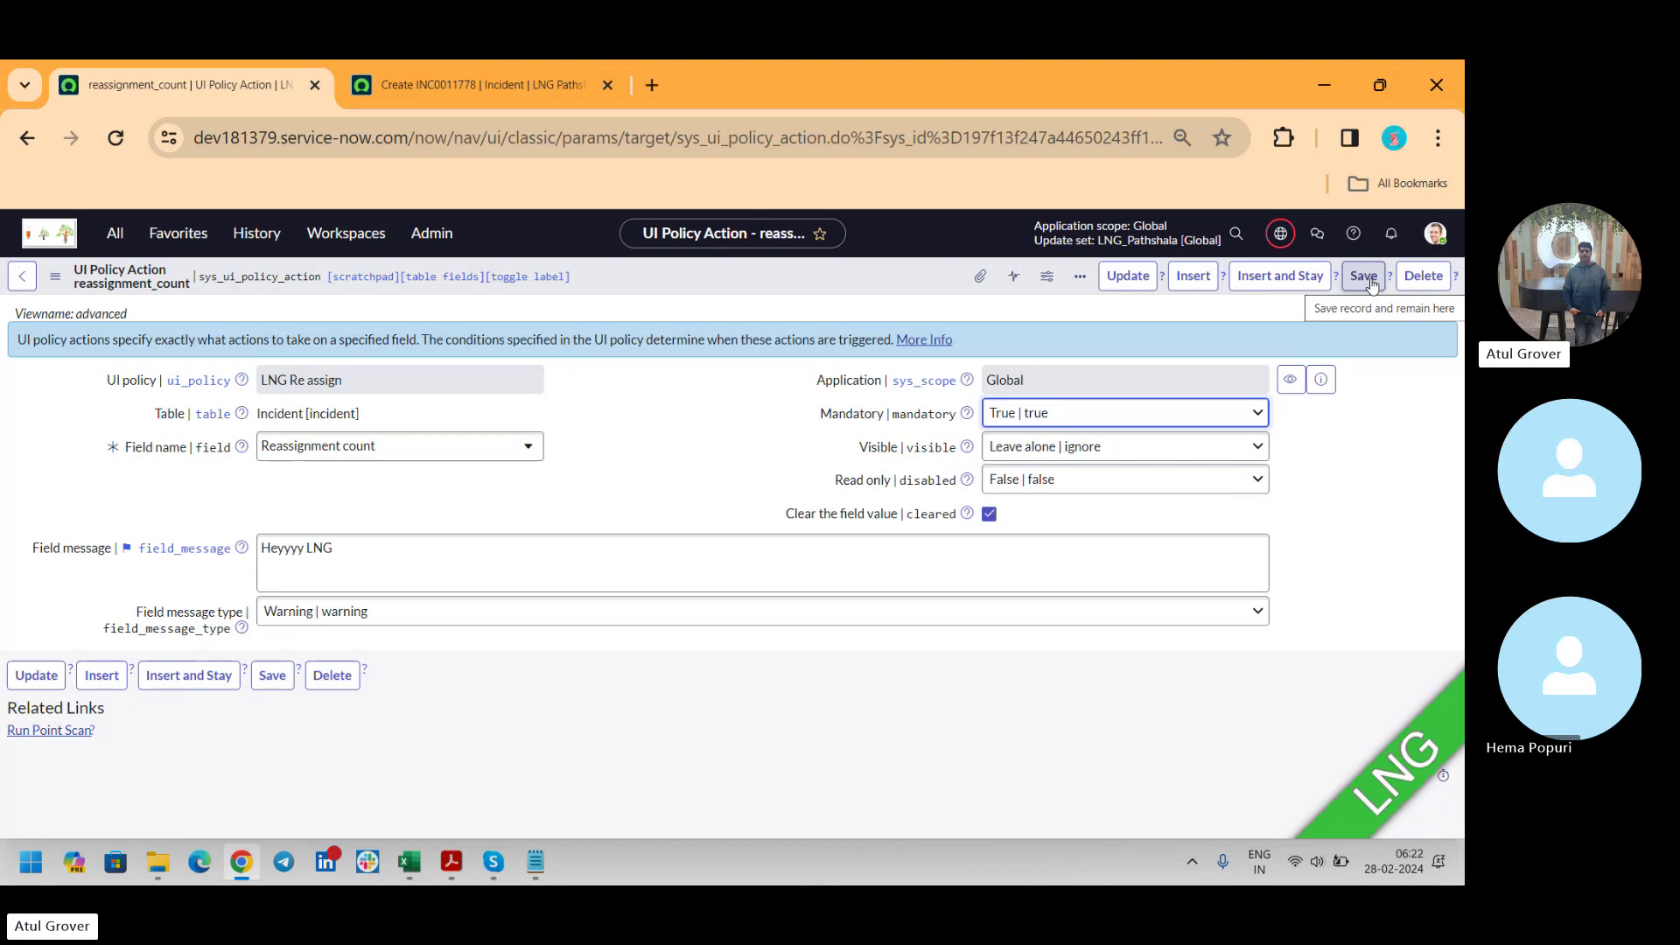
Reload the new incident form without keeping its changes, set the category to Network, and enter 52 as the Reassignment count.
click(423, 81)
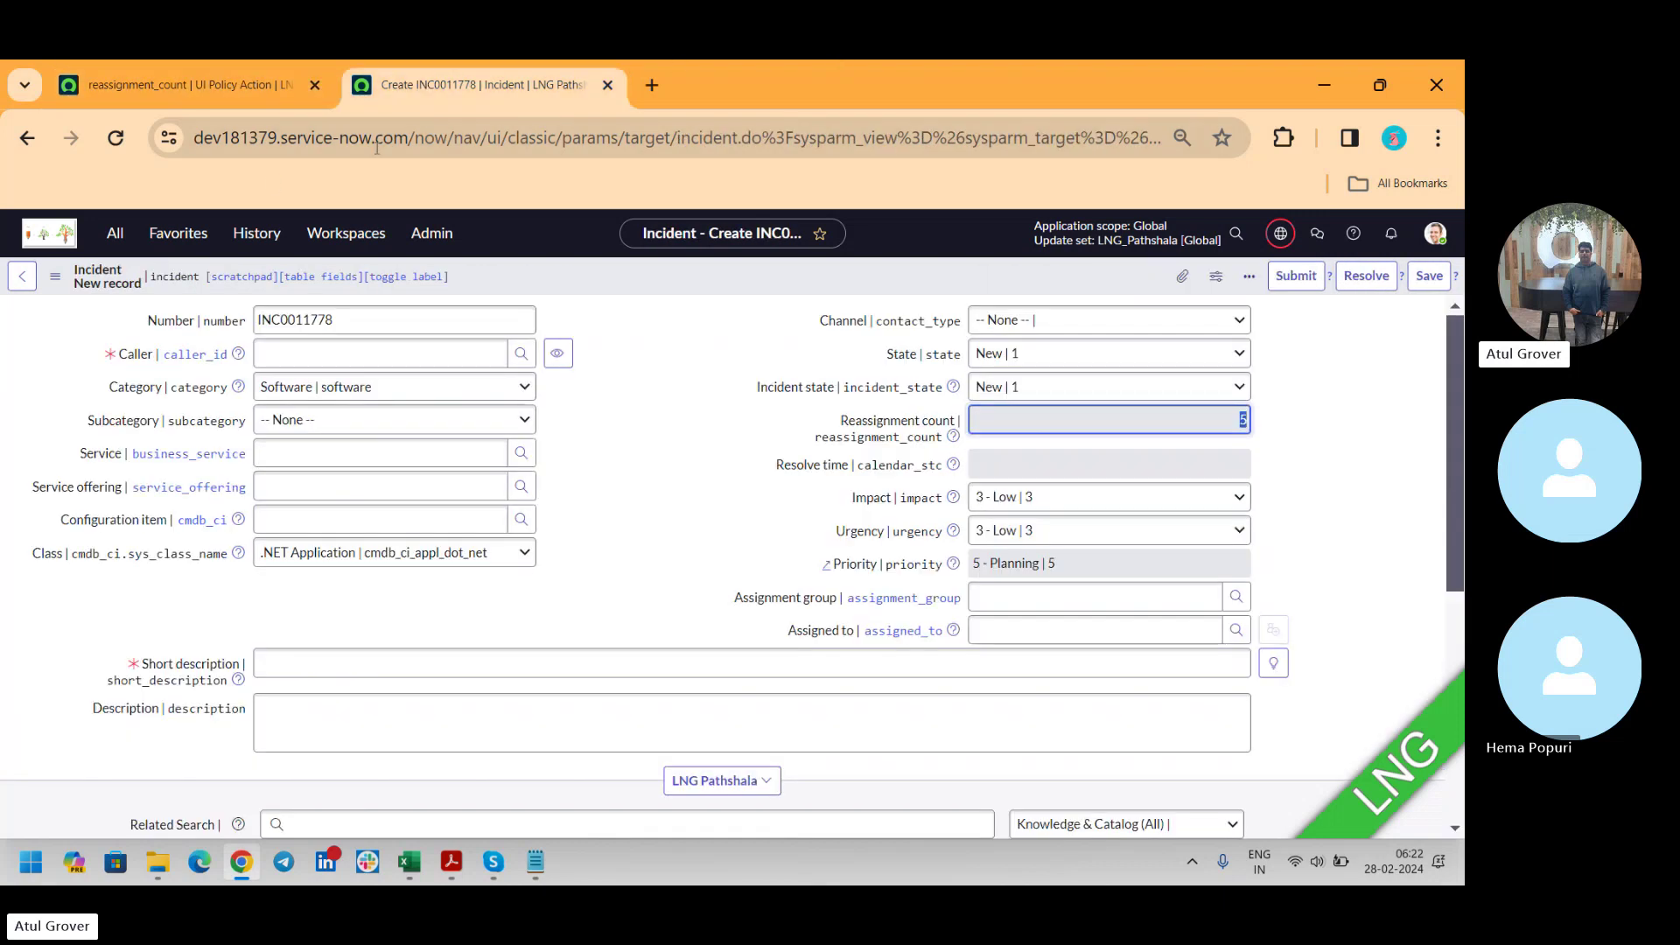
click(115, 138)
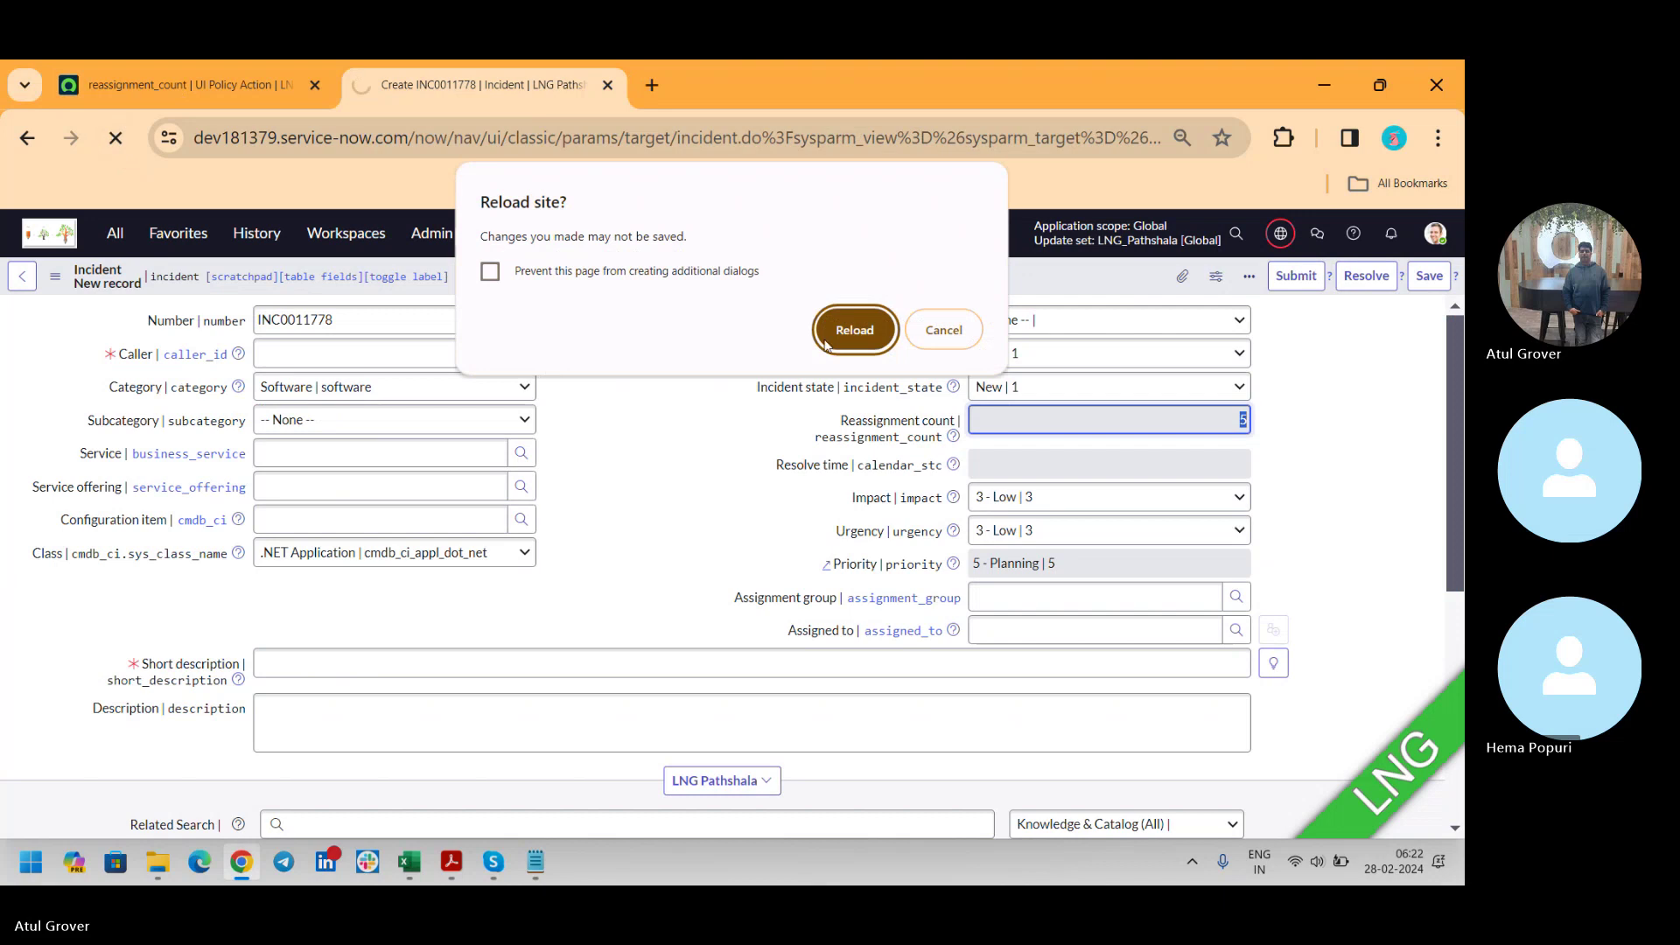
click(853, 330)
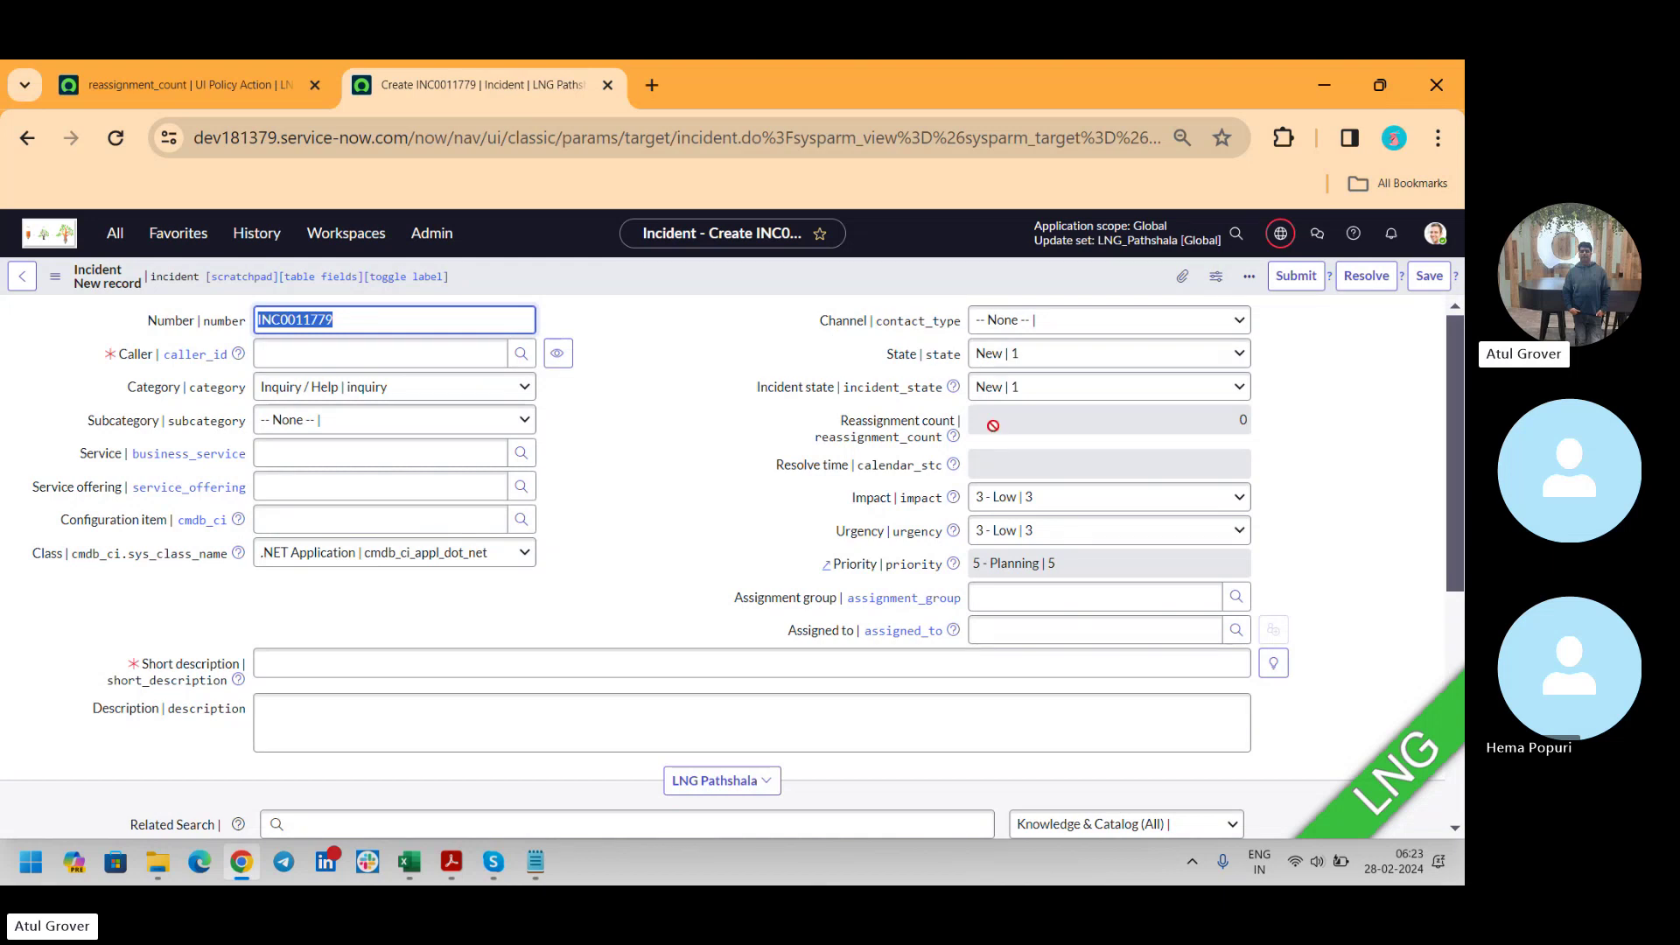
click(489, 386)
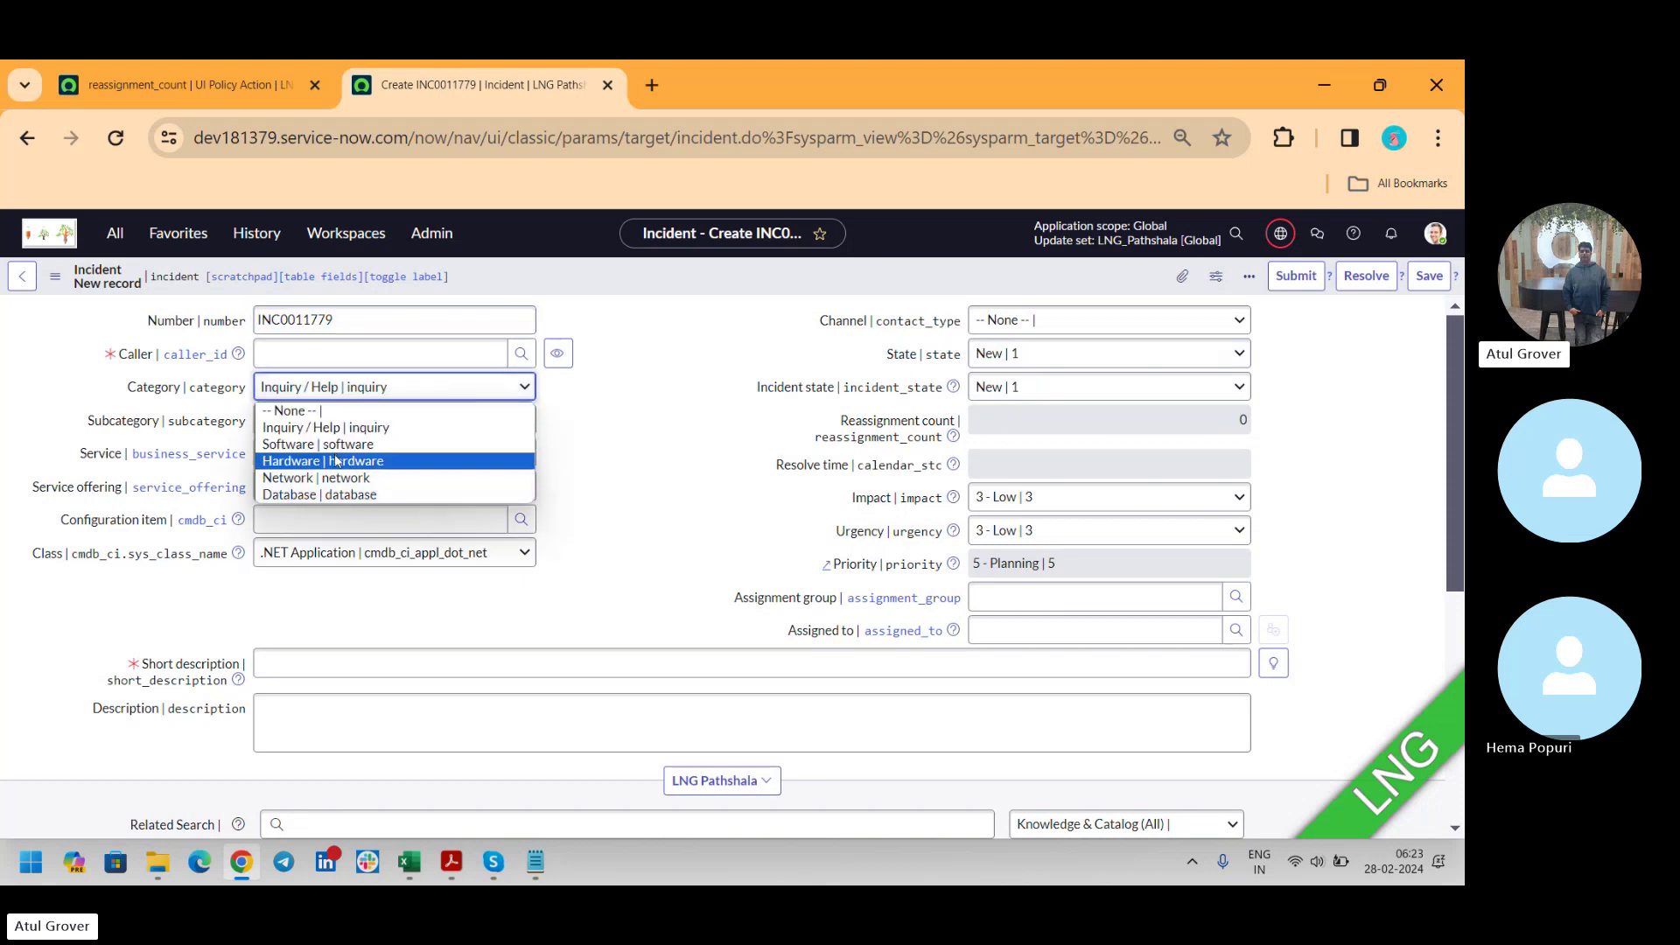
click(338, 478)
click(1028, 423)
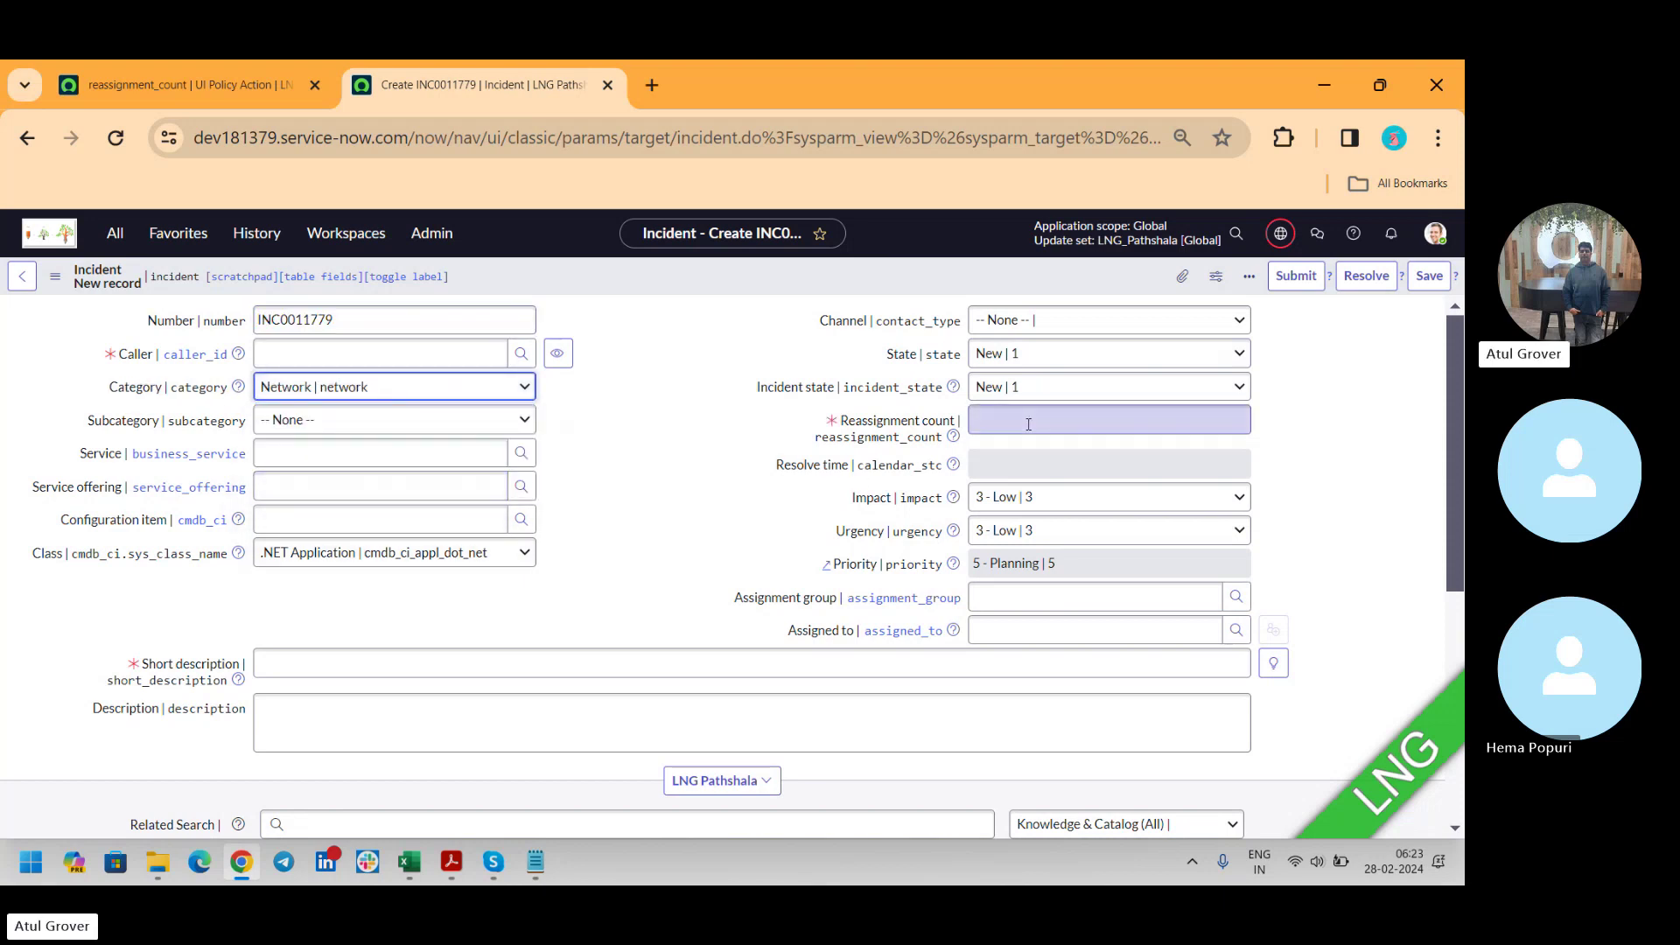
text(52)
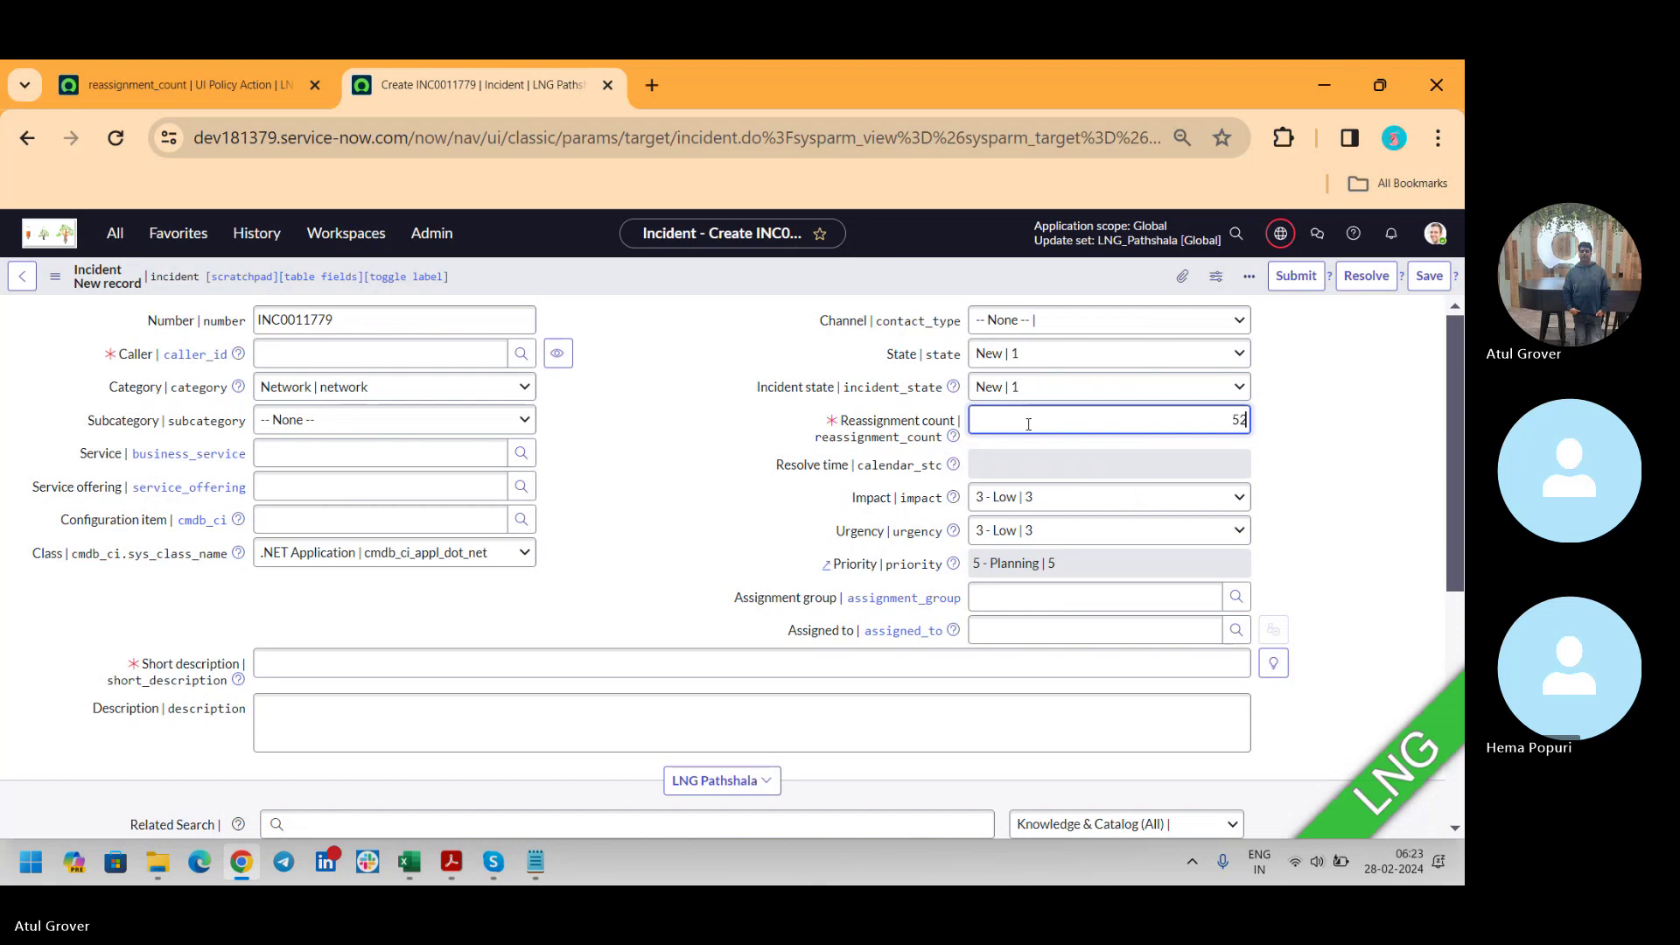
click(705, 426)
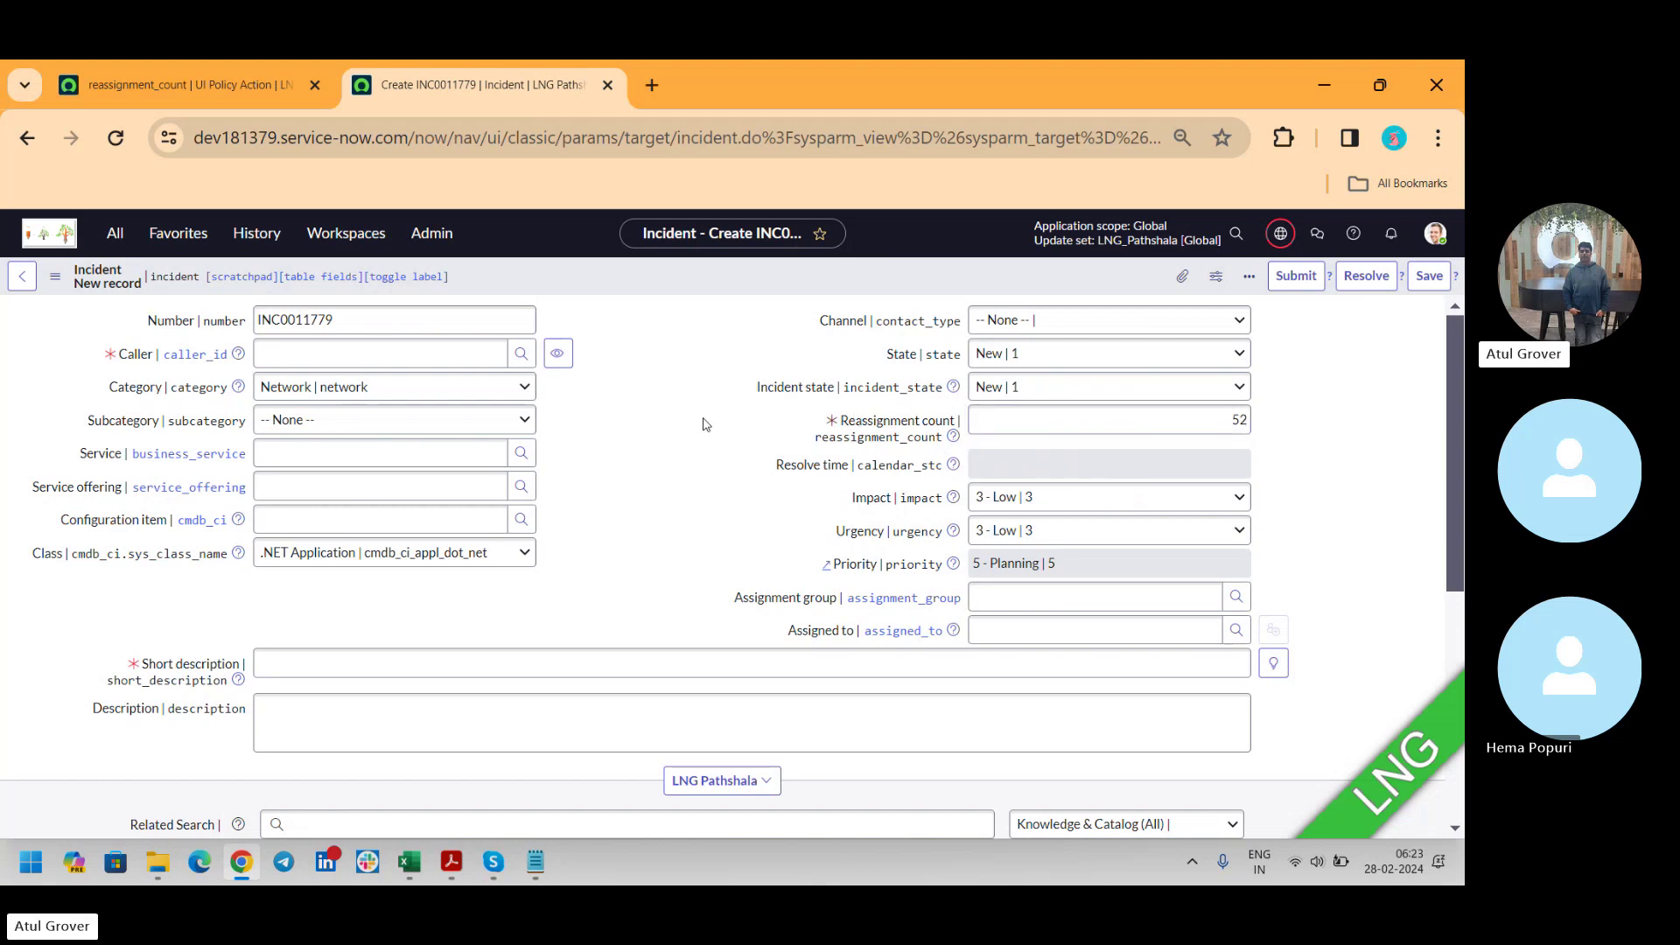
Test value clearing by switching the category to Inquiry / Help and back to Network, and return to the policy action record.
click(455, 387)
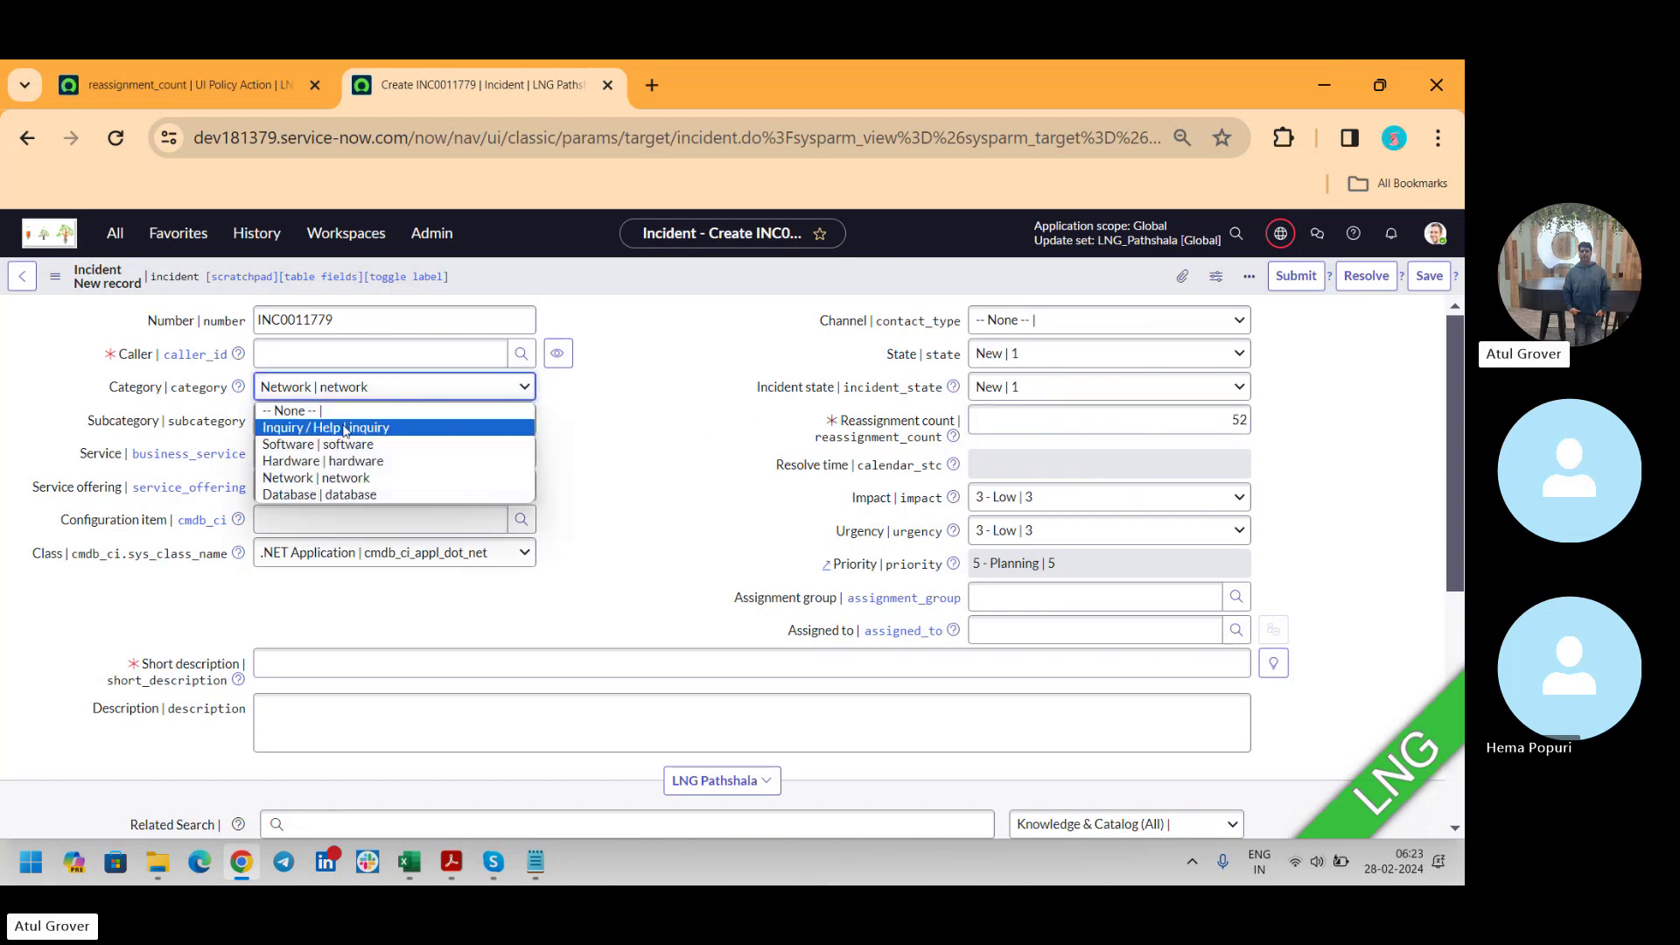
click(345, 429)
click(391, 394)
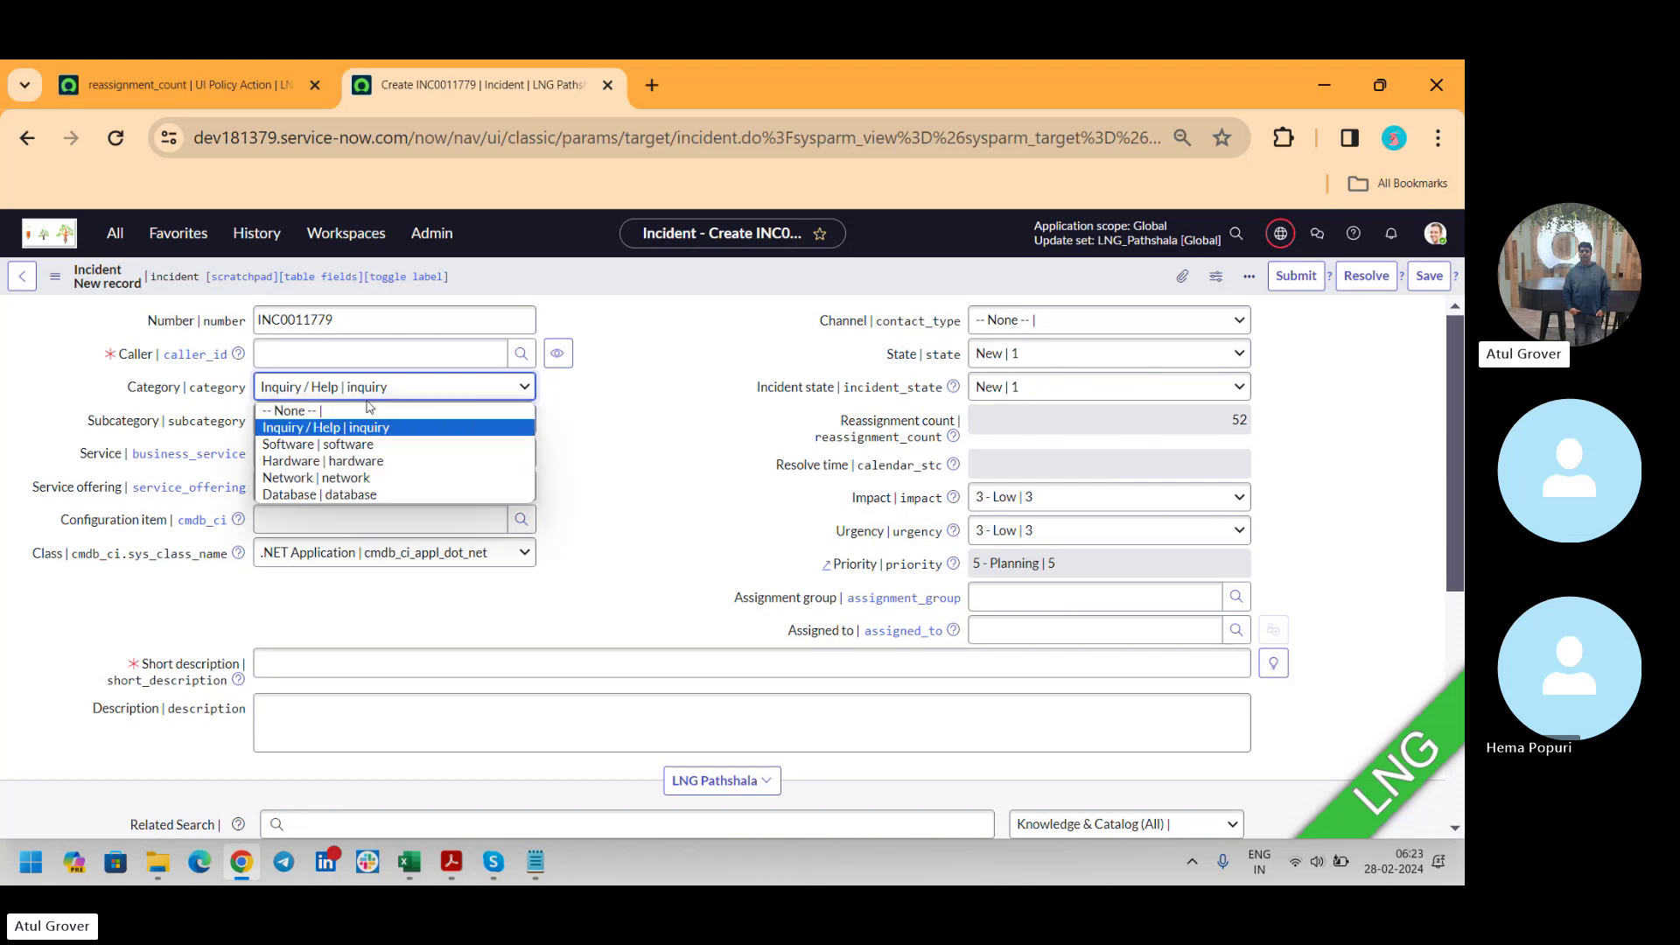
click(339, 478)
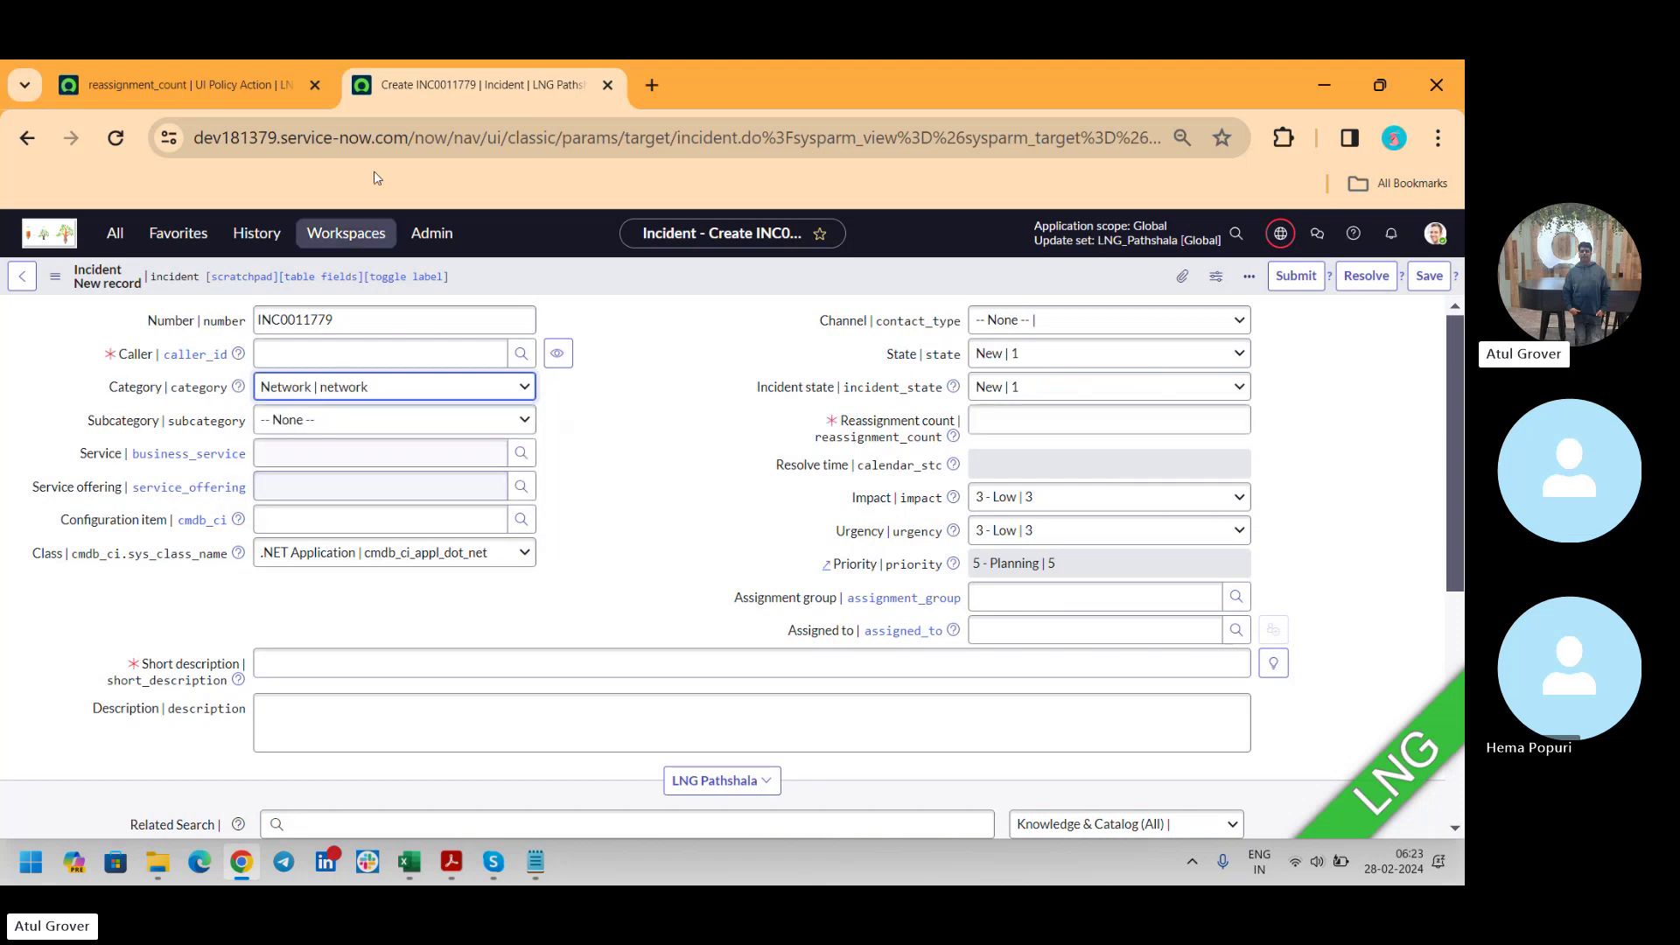
click(206, 98)
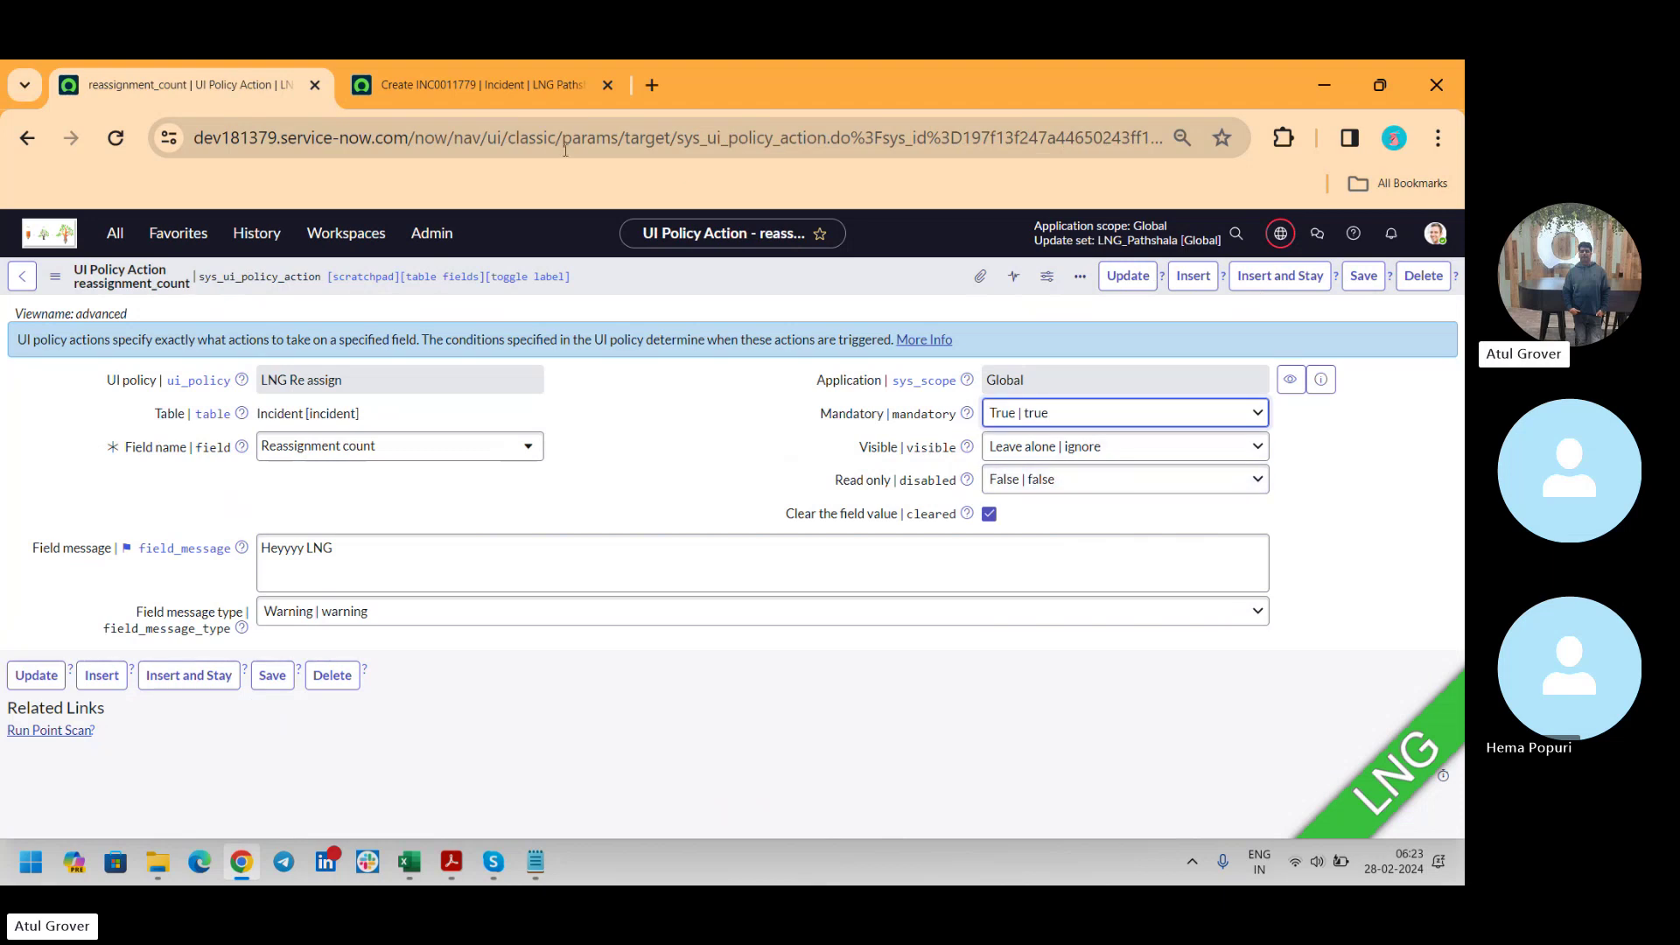
On the new incident, enter 441 as the Reassignment count, then test value clearing by switching the category to Inquiry / Help and back to Network.
click(472, 85)
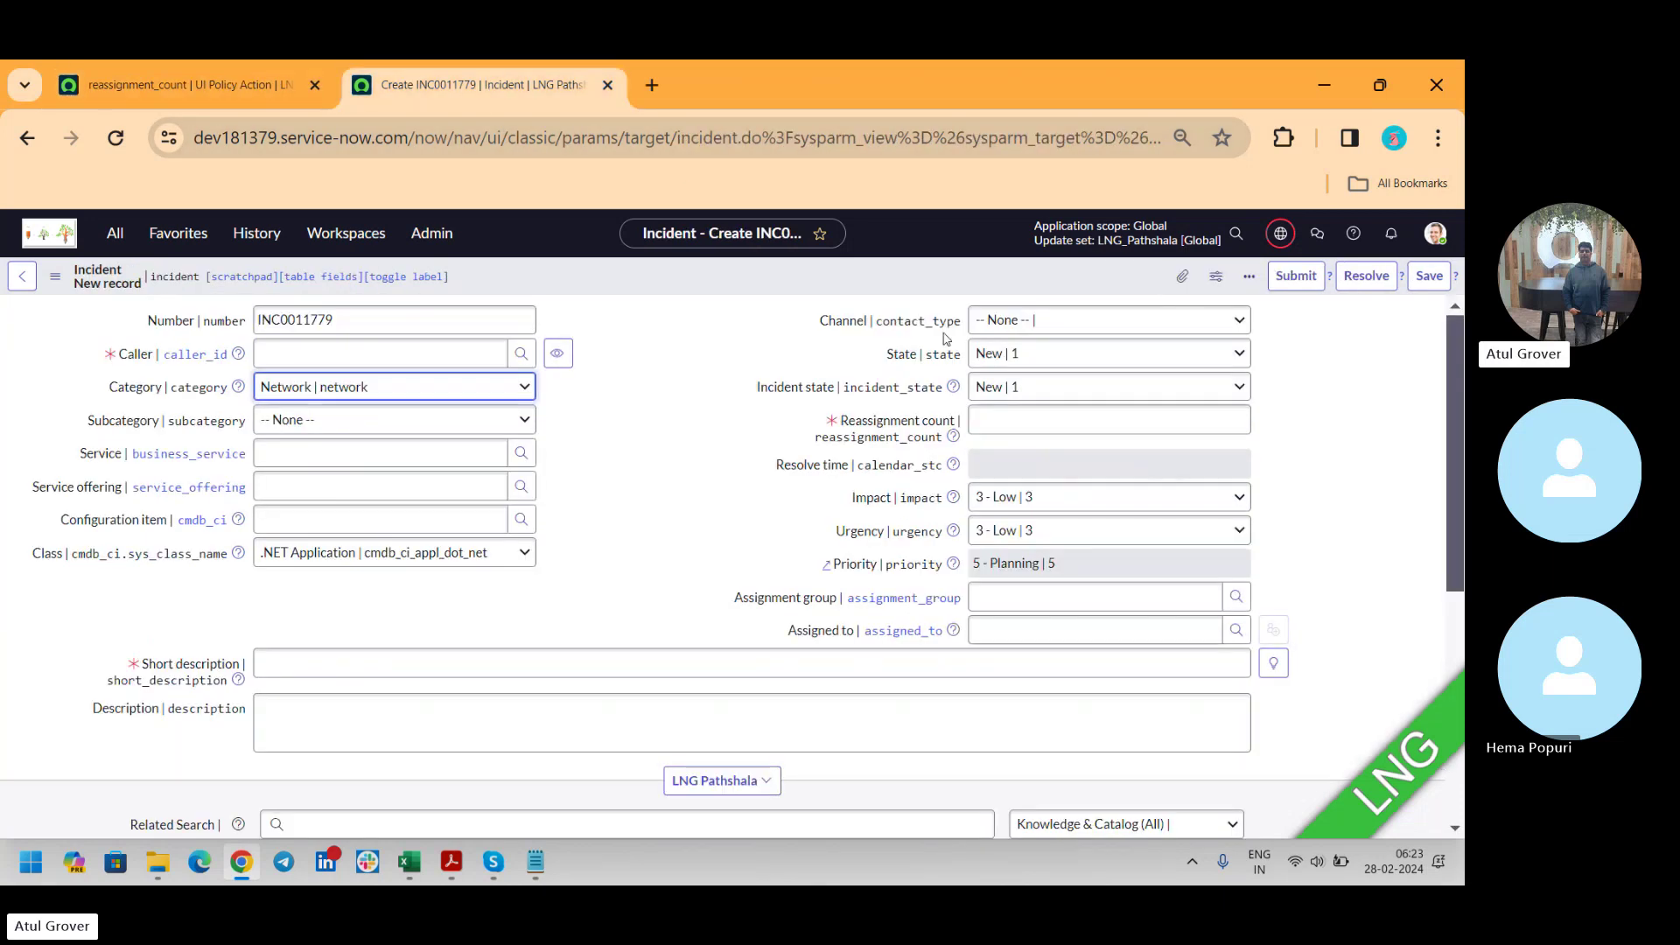
click(1140, 423)
text(44)
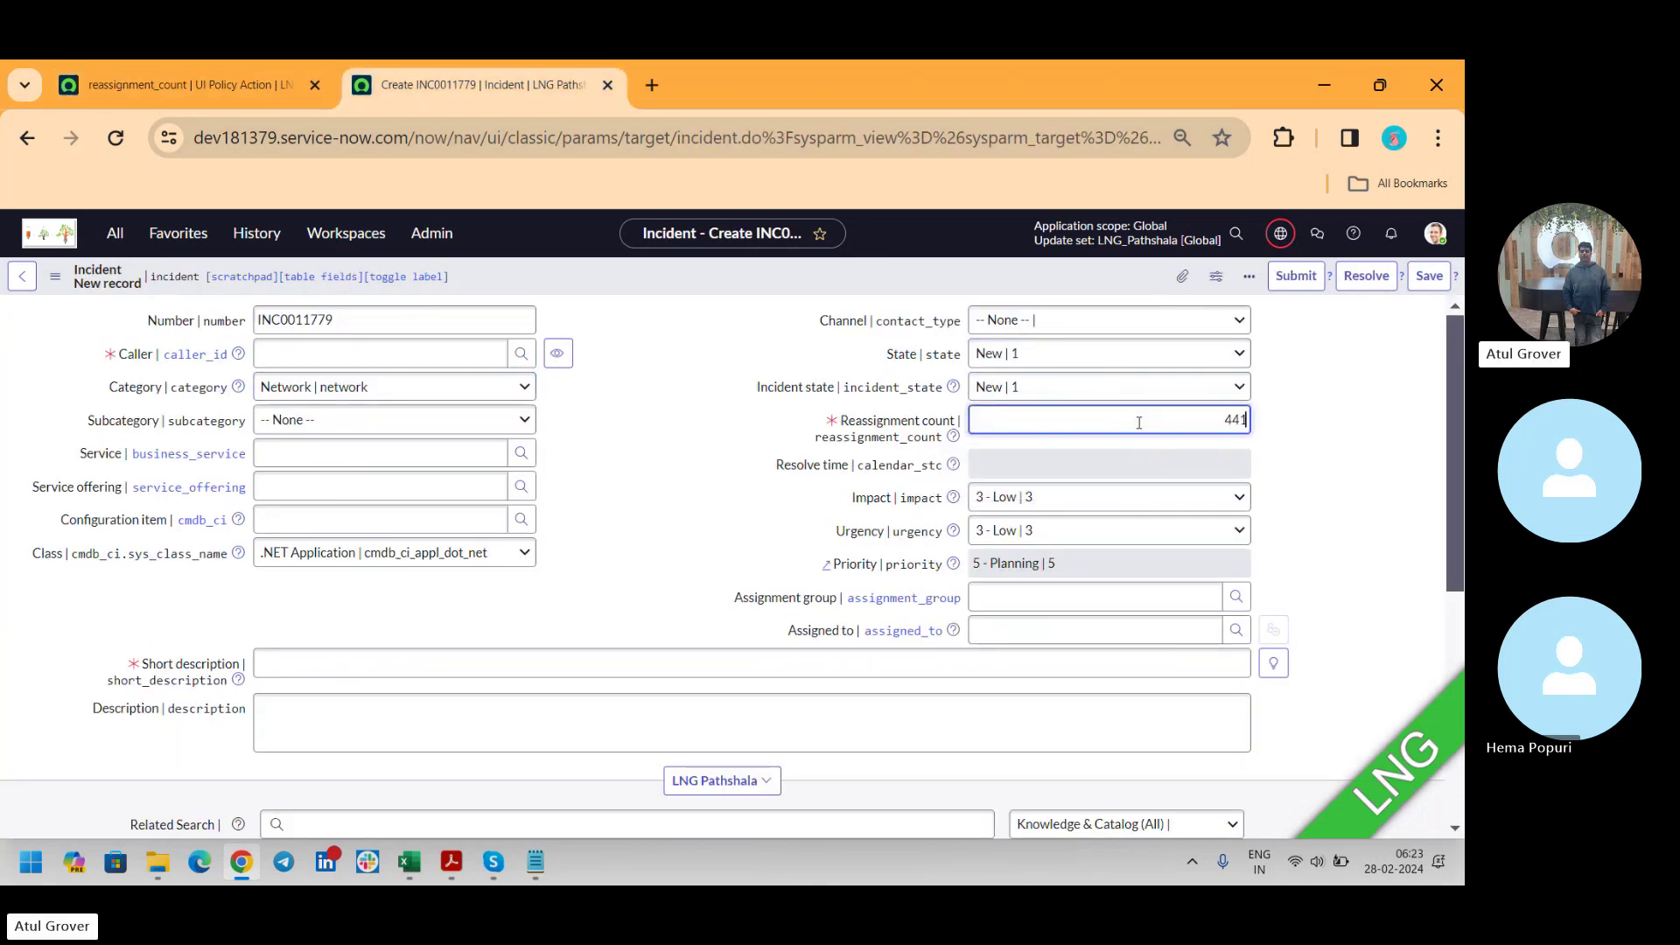
text(1)
click(412, 387)
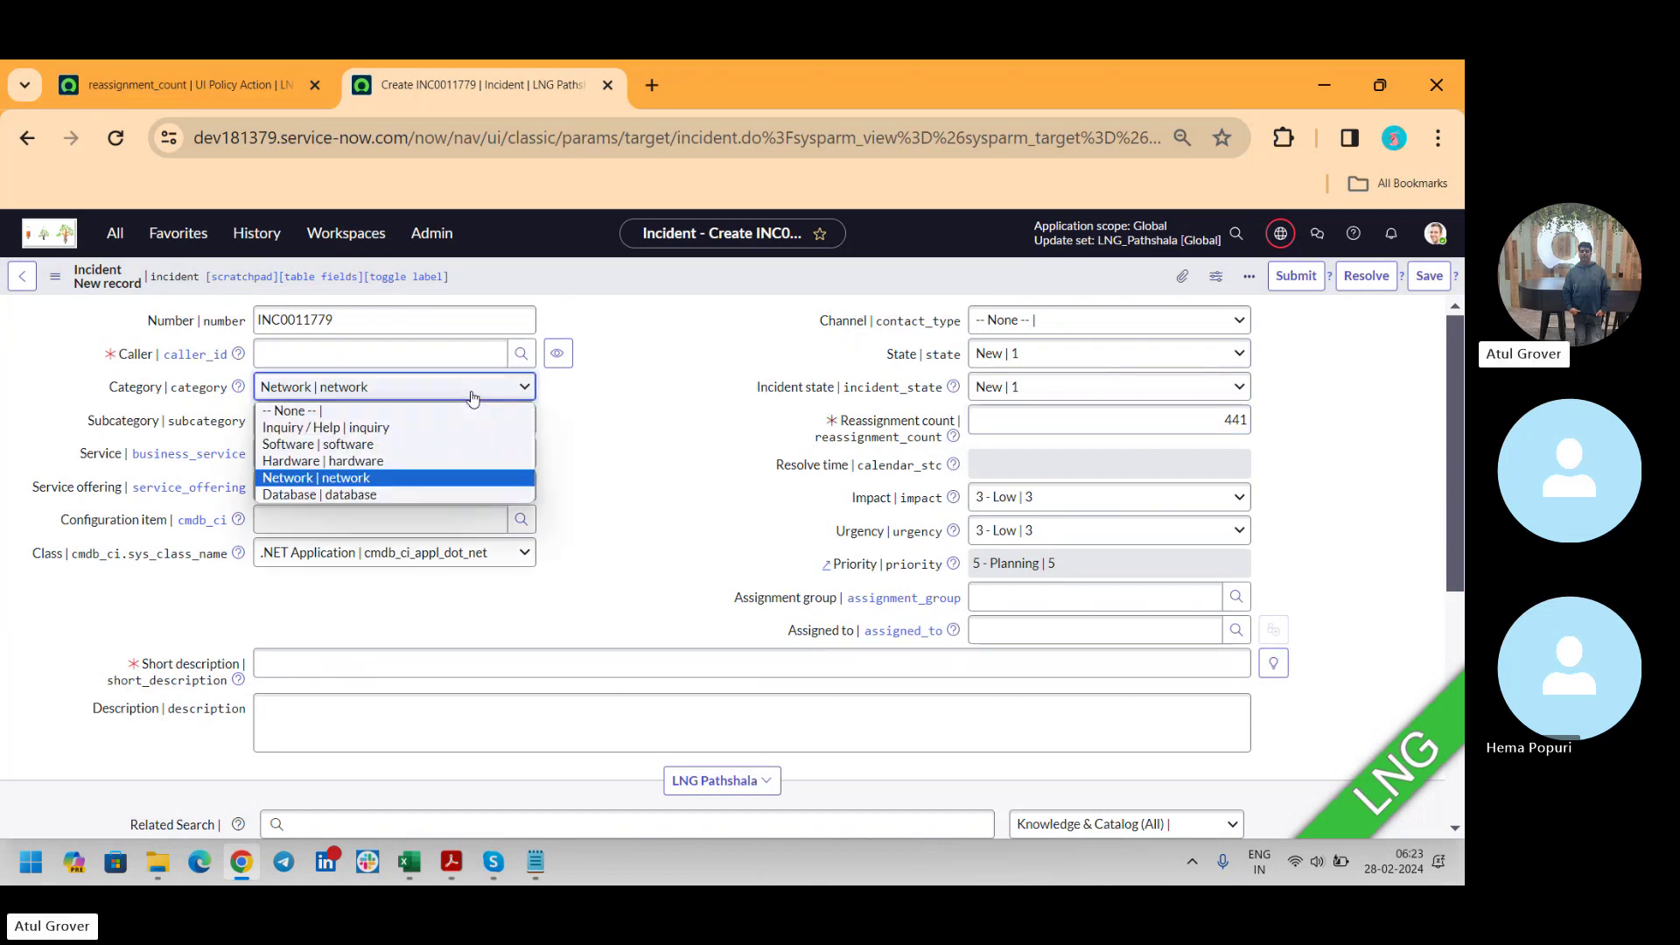
click(406, 423)
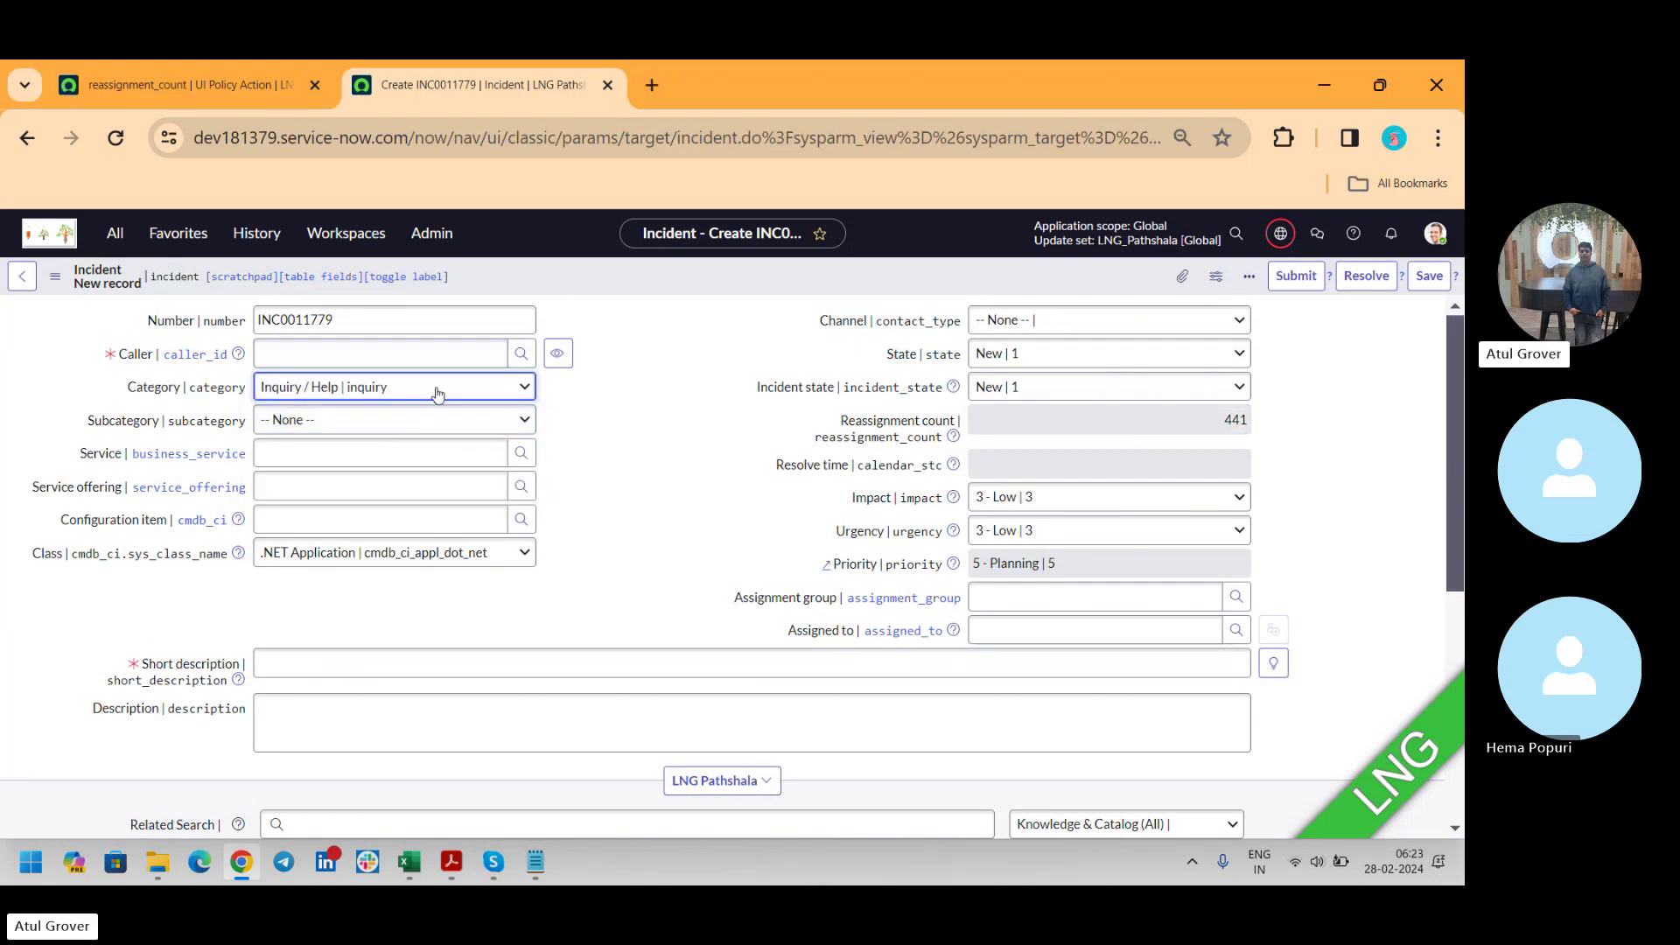
click(438, 390)
click(350, 477)
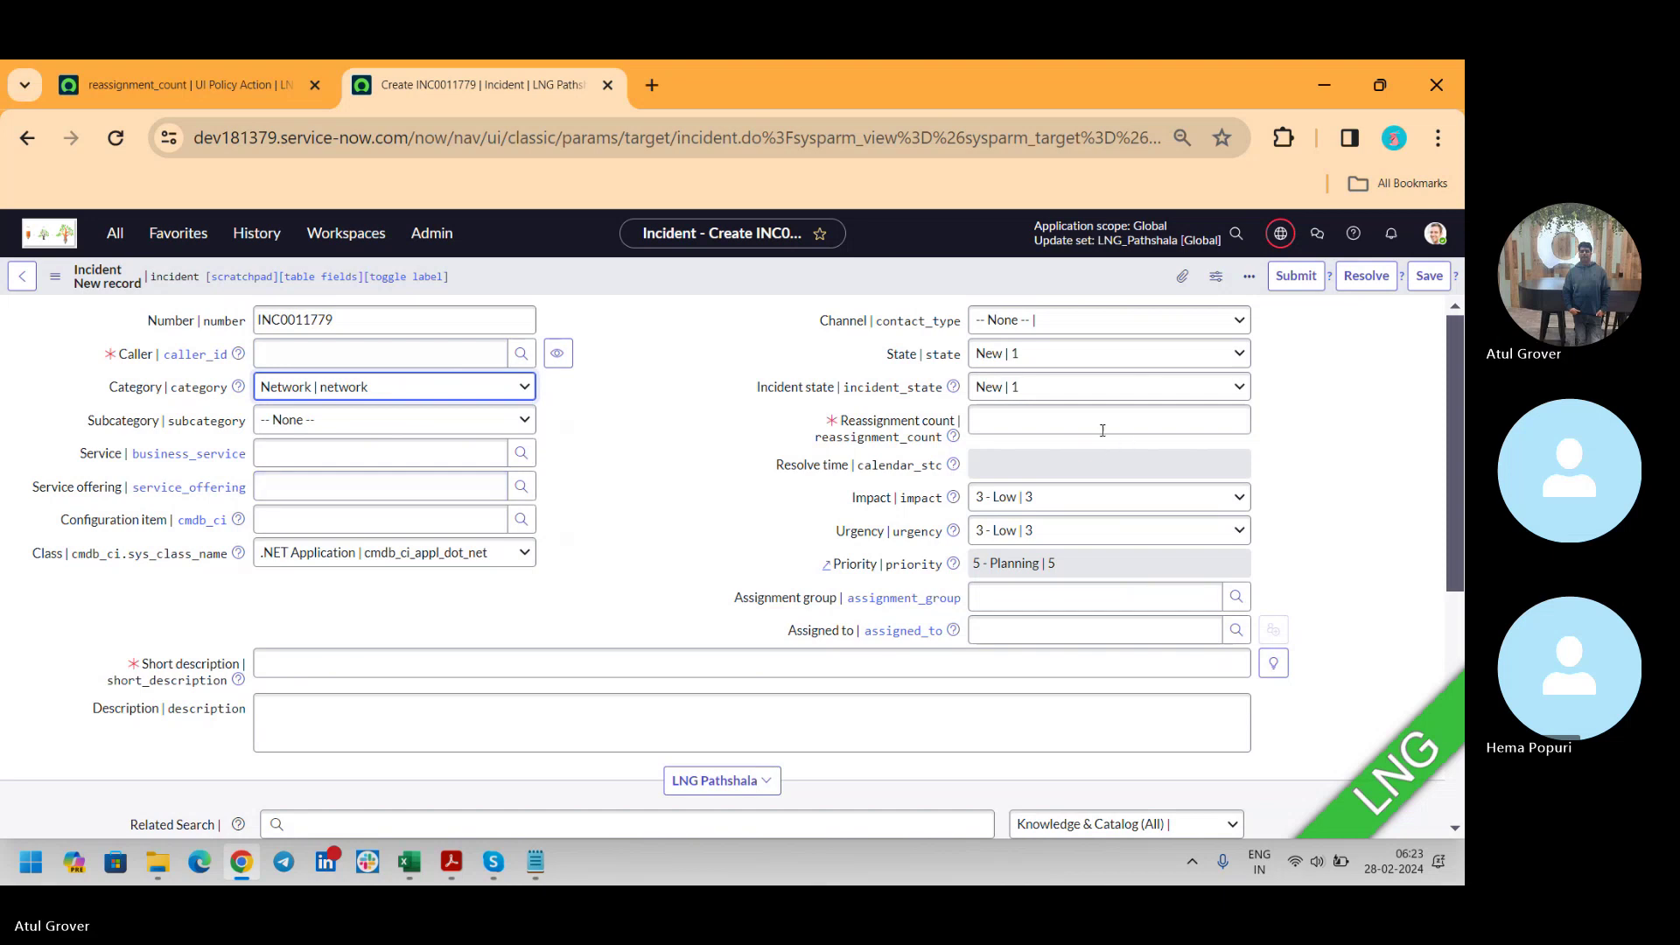
click(1163, 422)
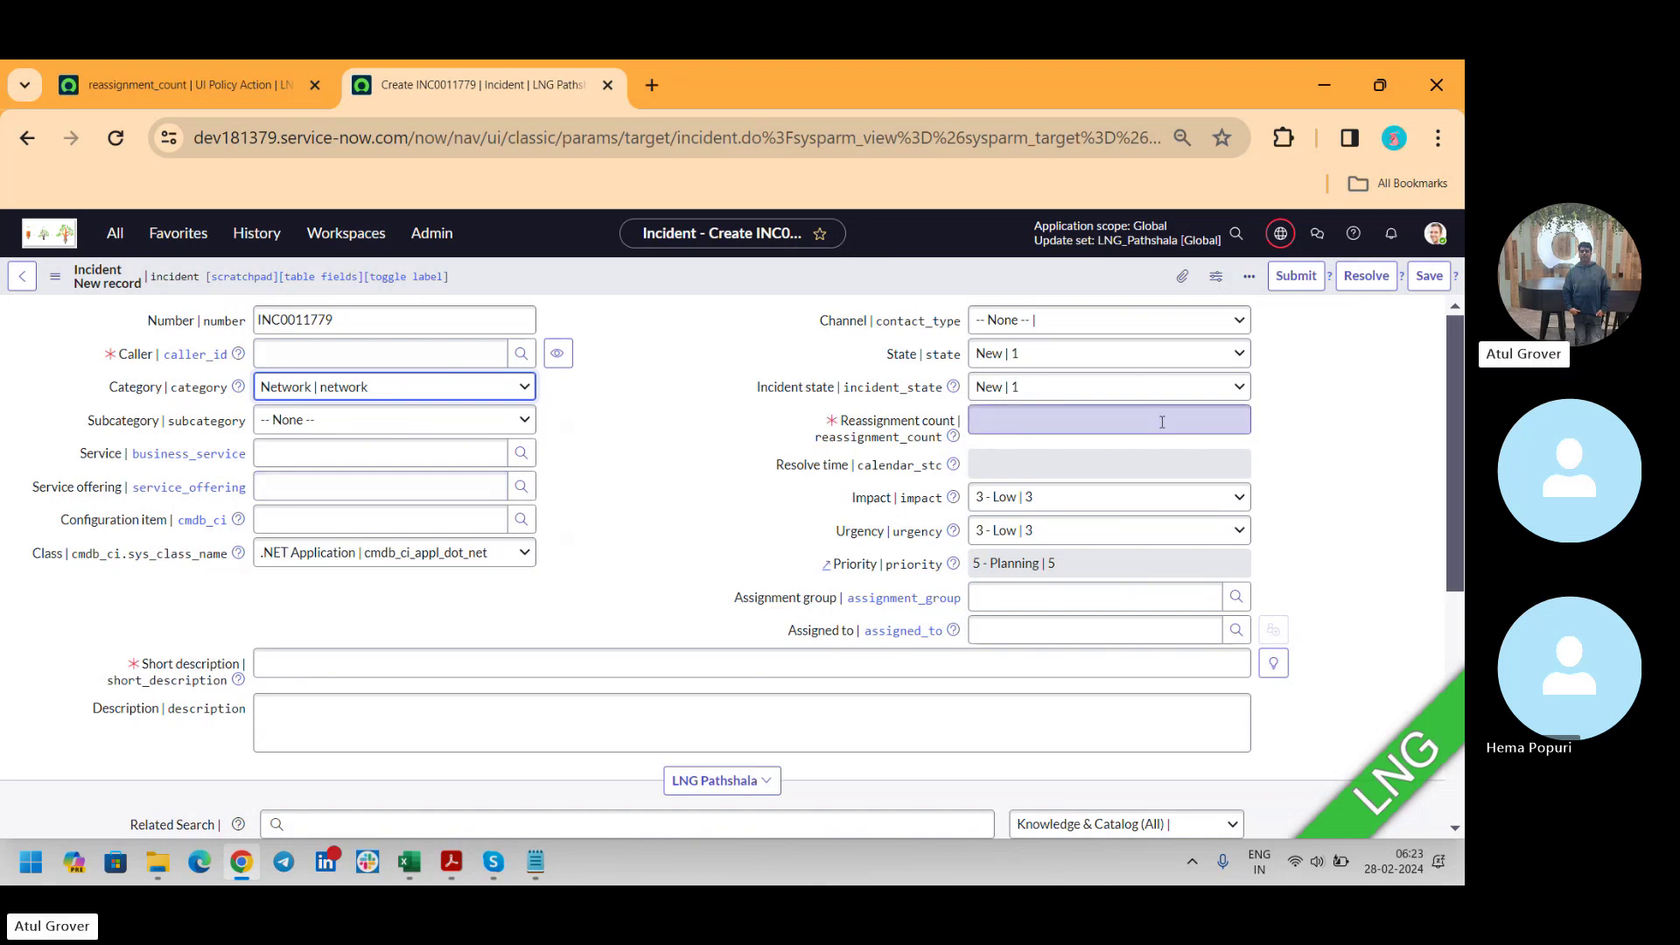
Set the UI policy action's field message type to Info and save the record.
click(117, 91)
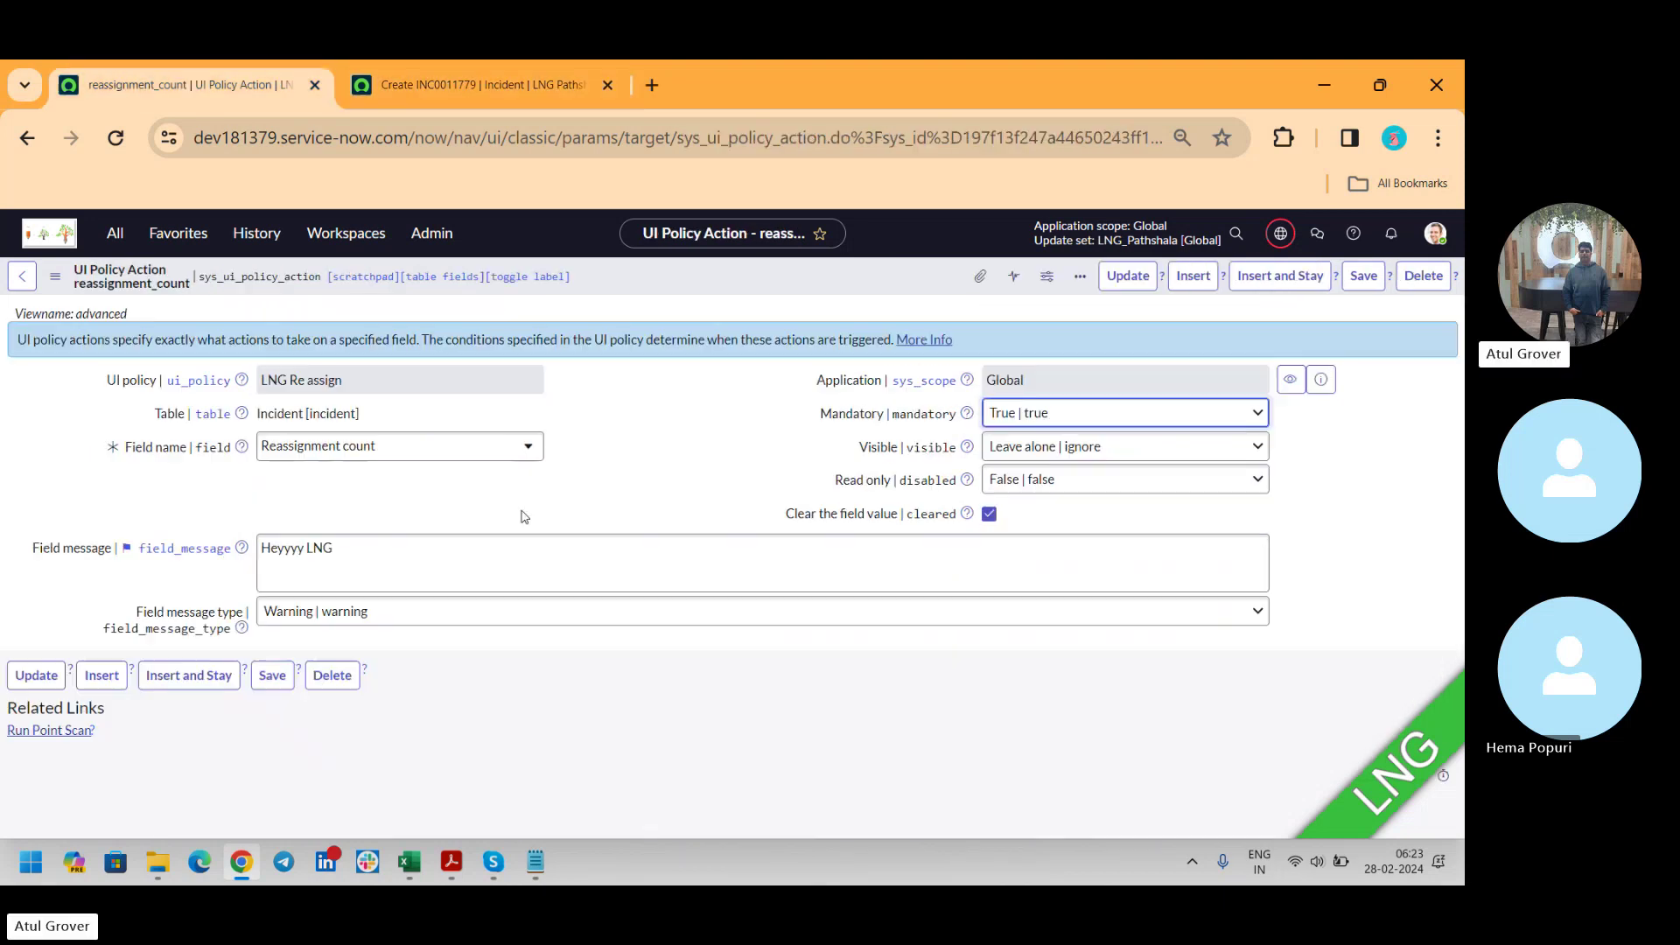
click(343, 551)
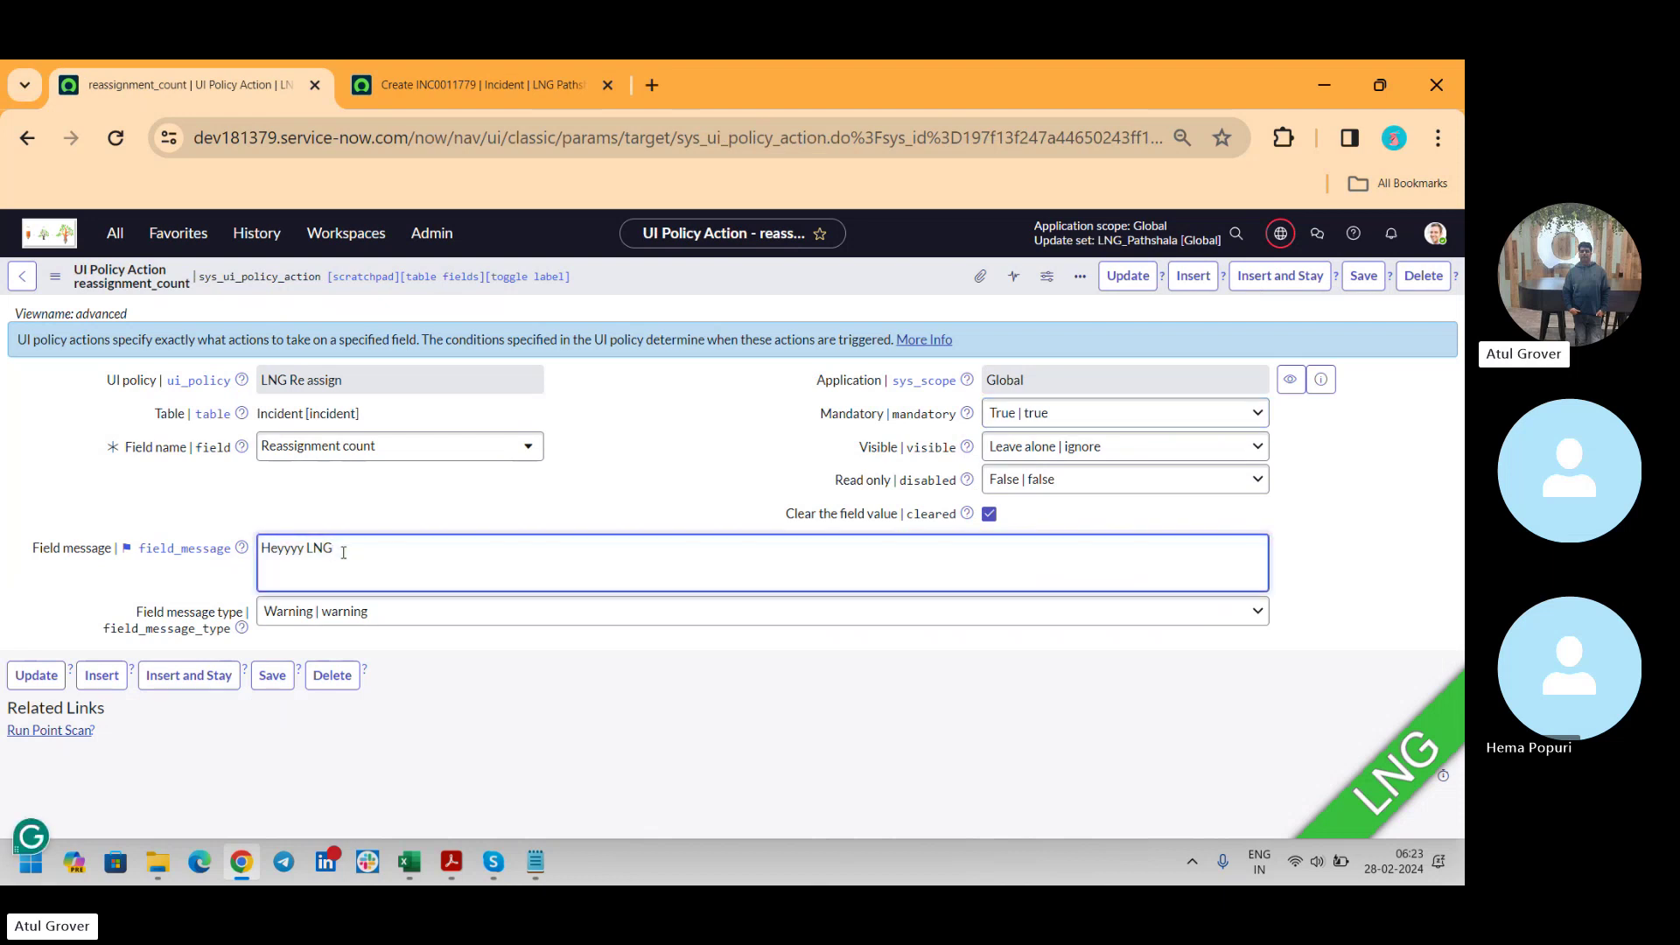
click(436, 622)
click(307, 652)
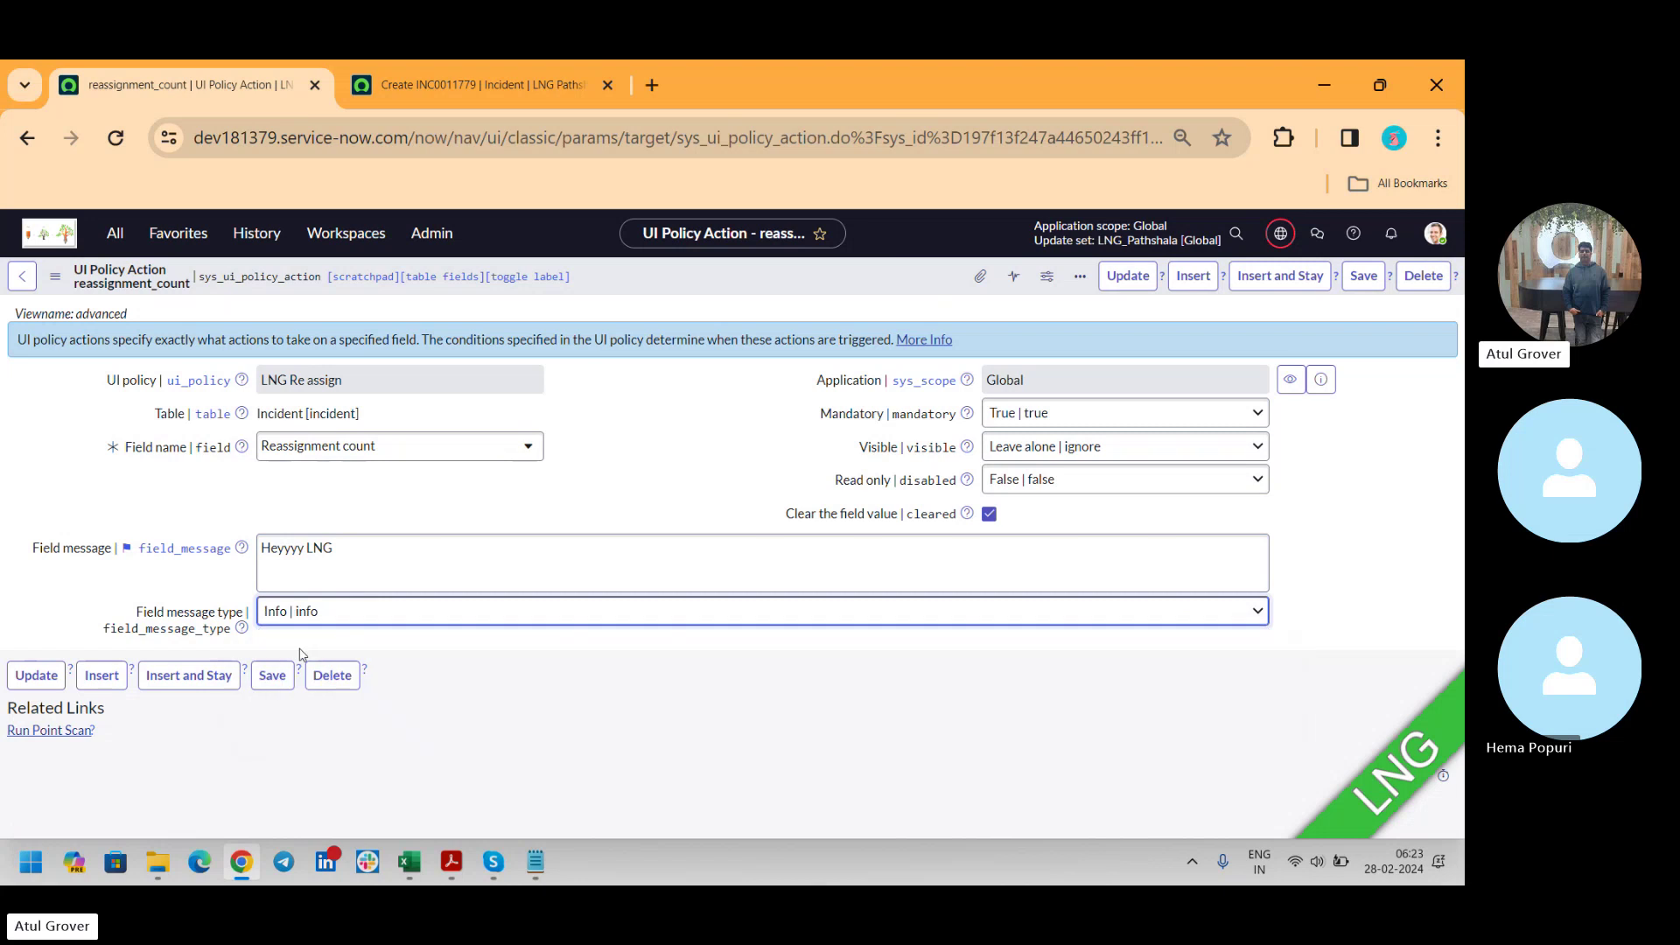
click(1352, 276)
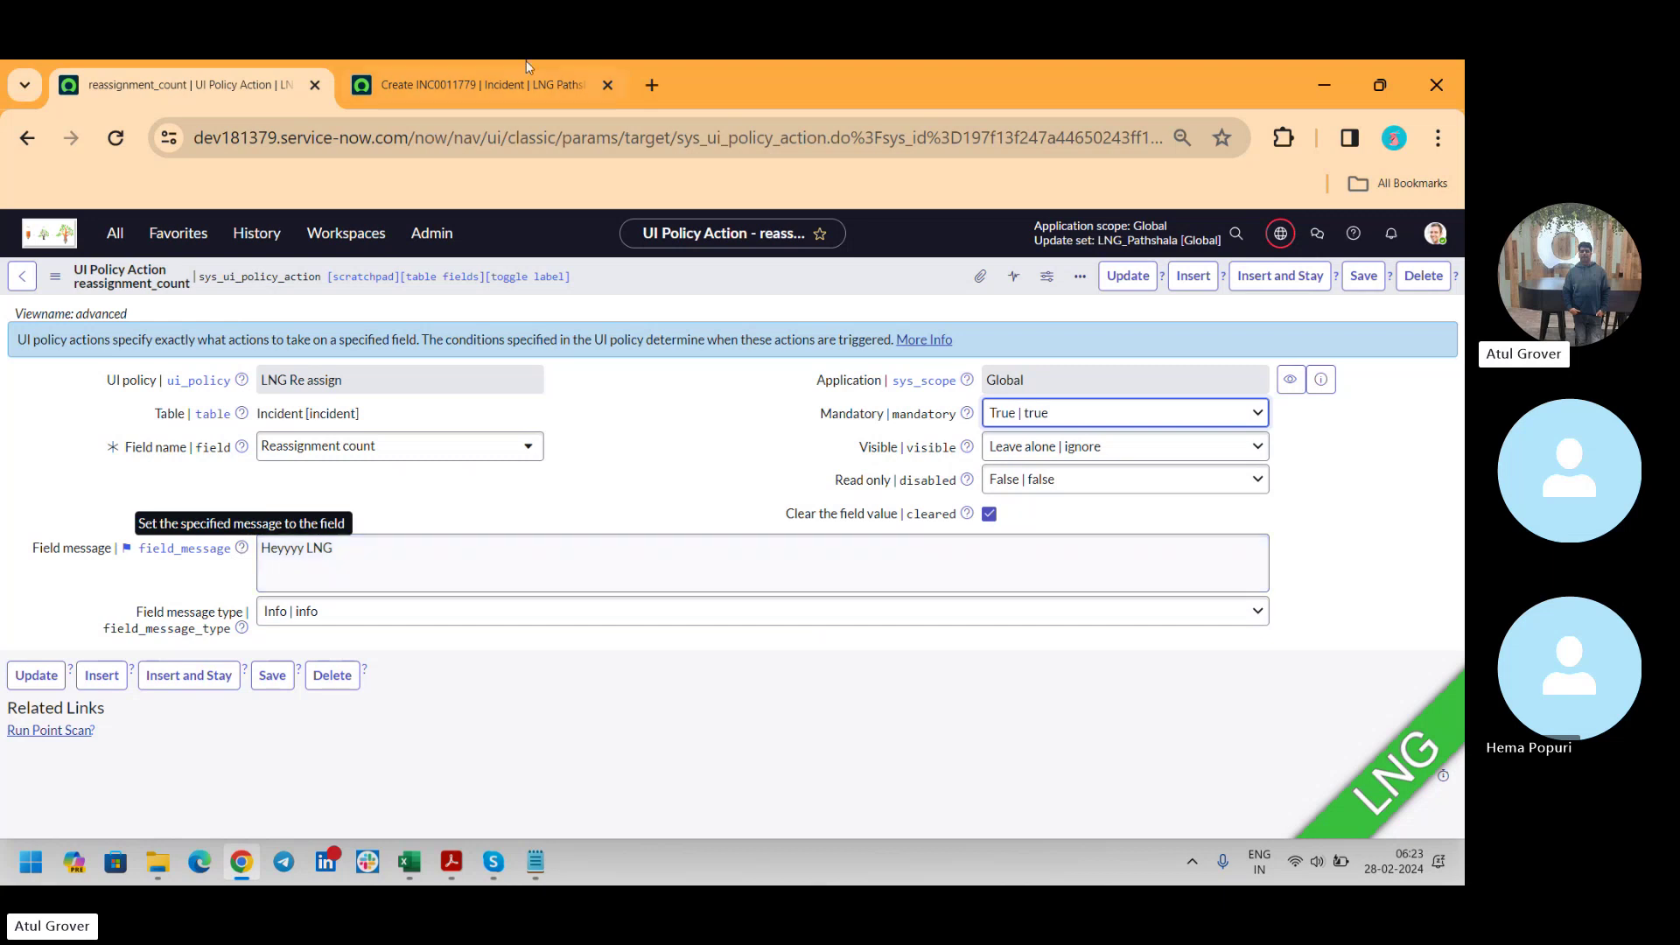
Reload the new incident form, set the category to Network, and enter 10 as the Reassignment count.
click(482, 85)
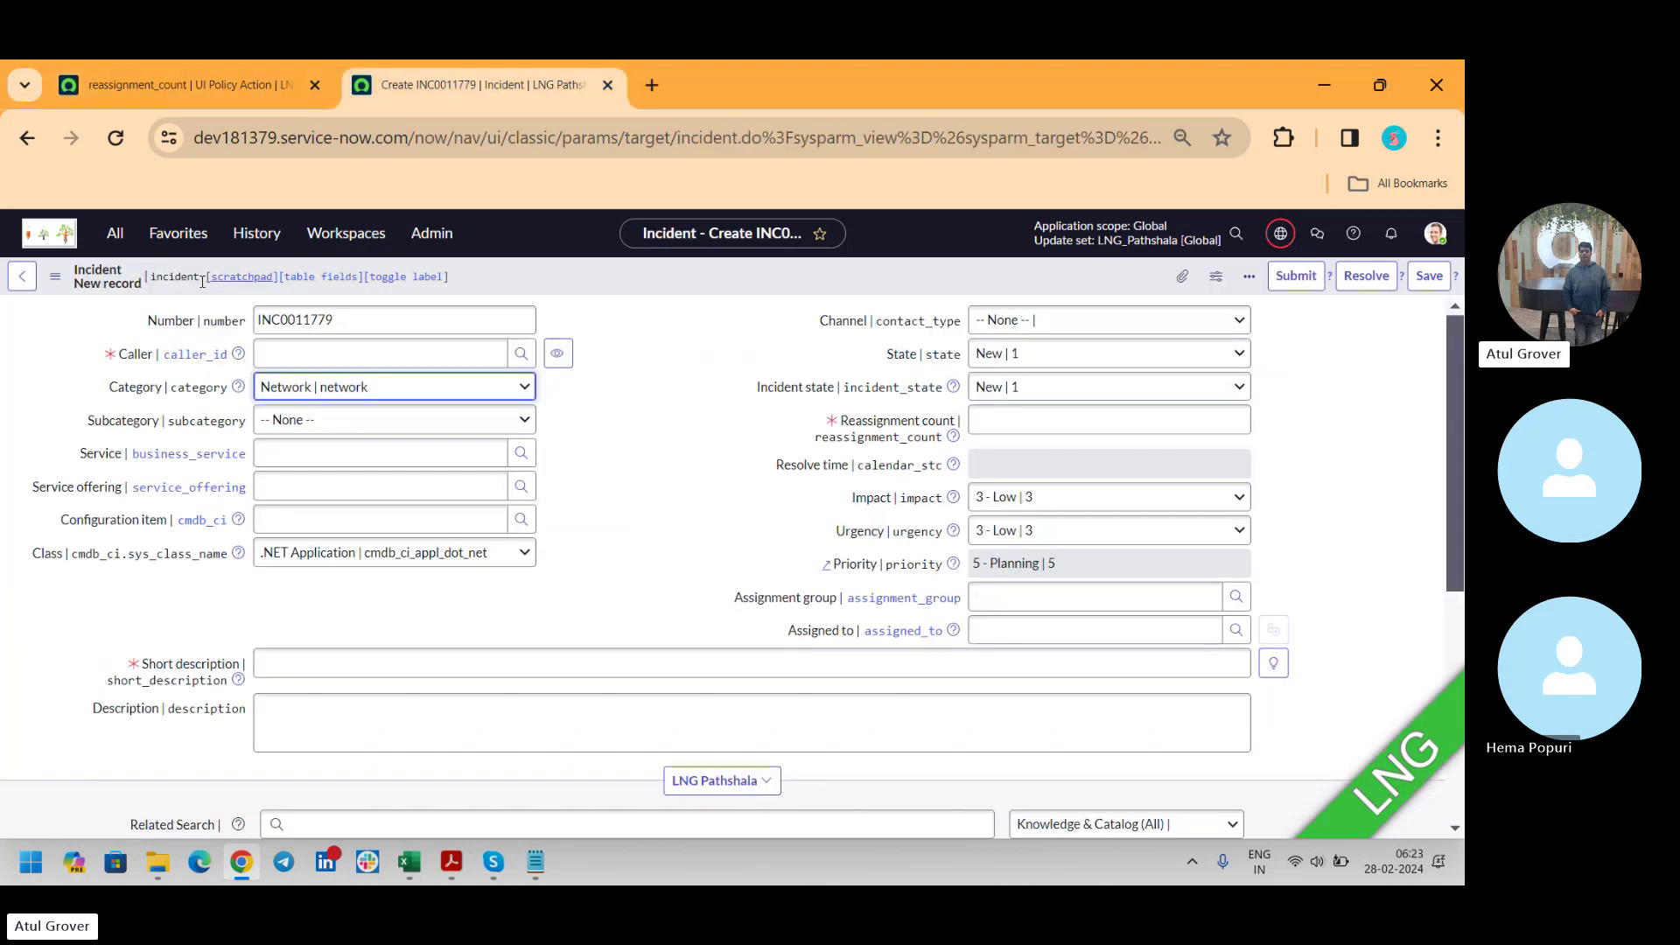
click(116, 137)
click(883, 317)
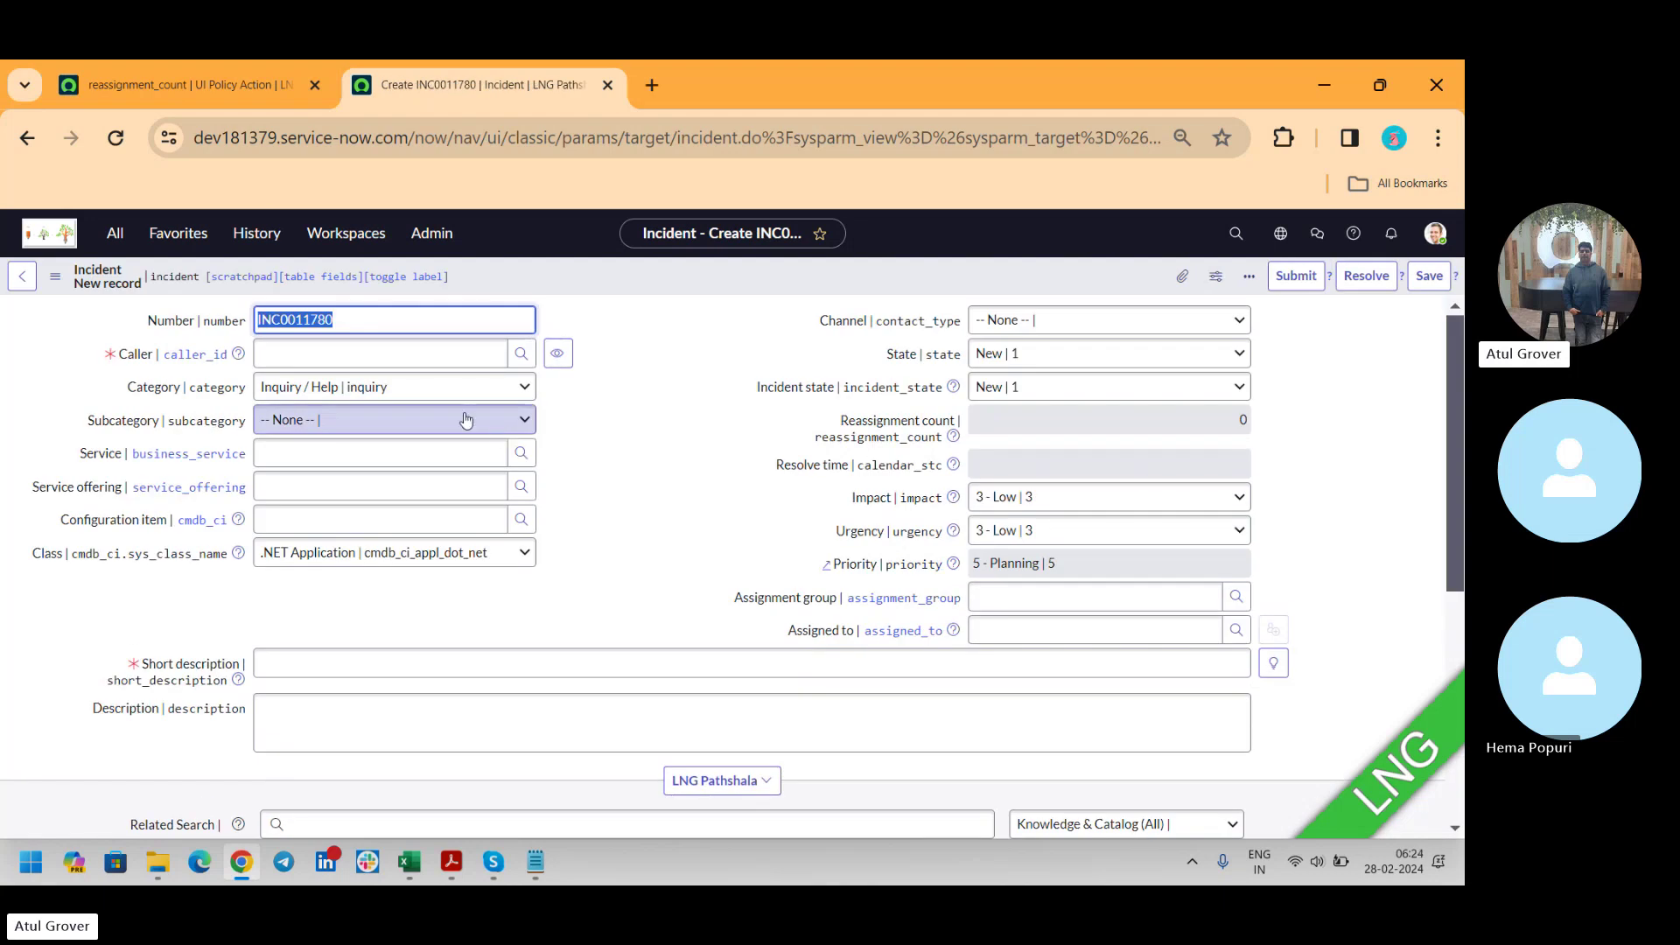
click(421, 429)
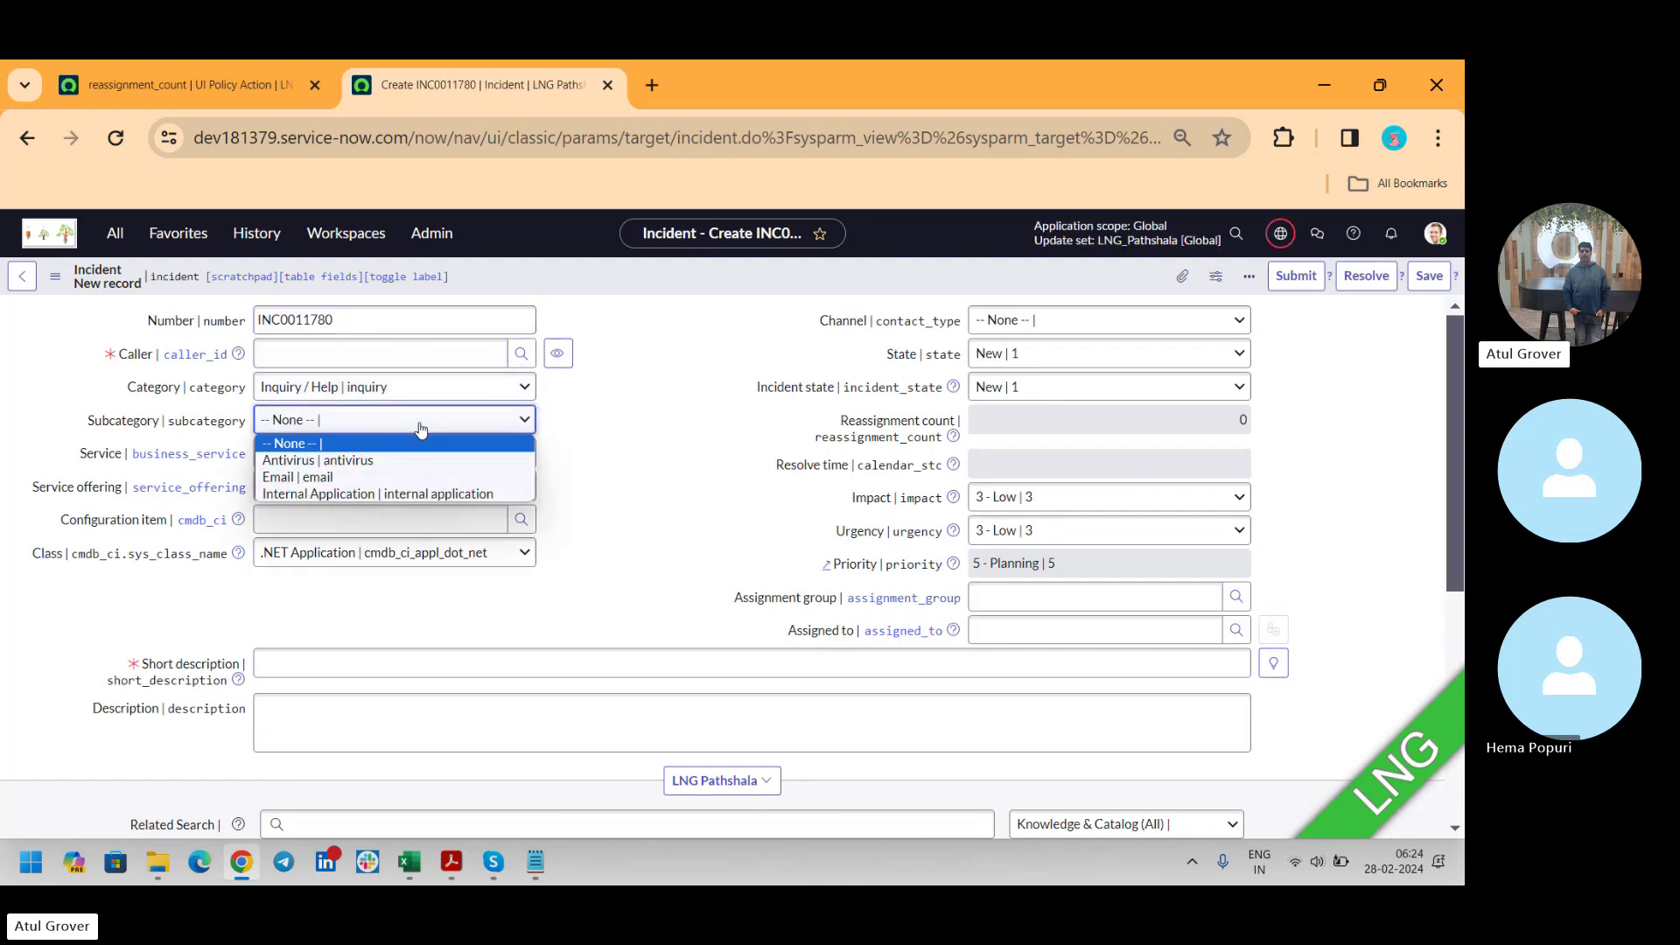
click(403, 387)
click(325, 477)
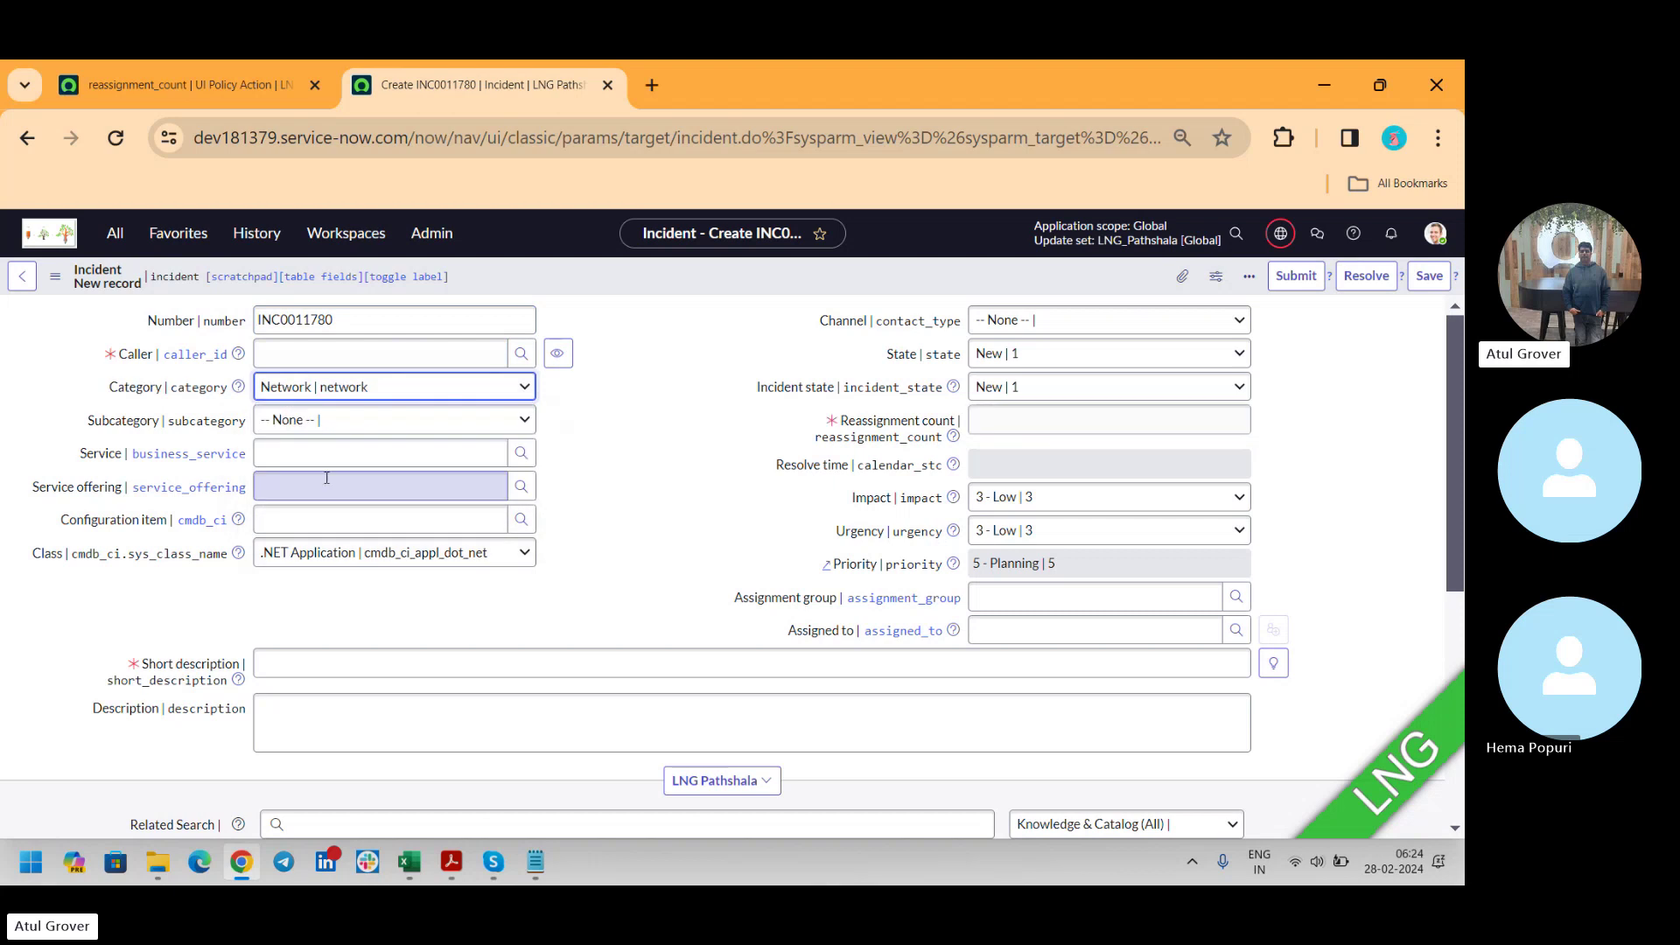
click(1021, 422)
text(10)
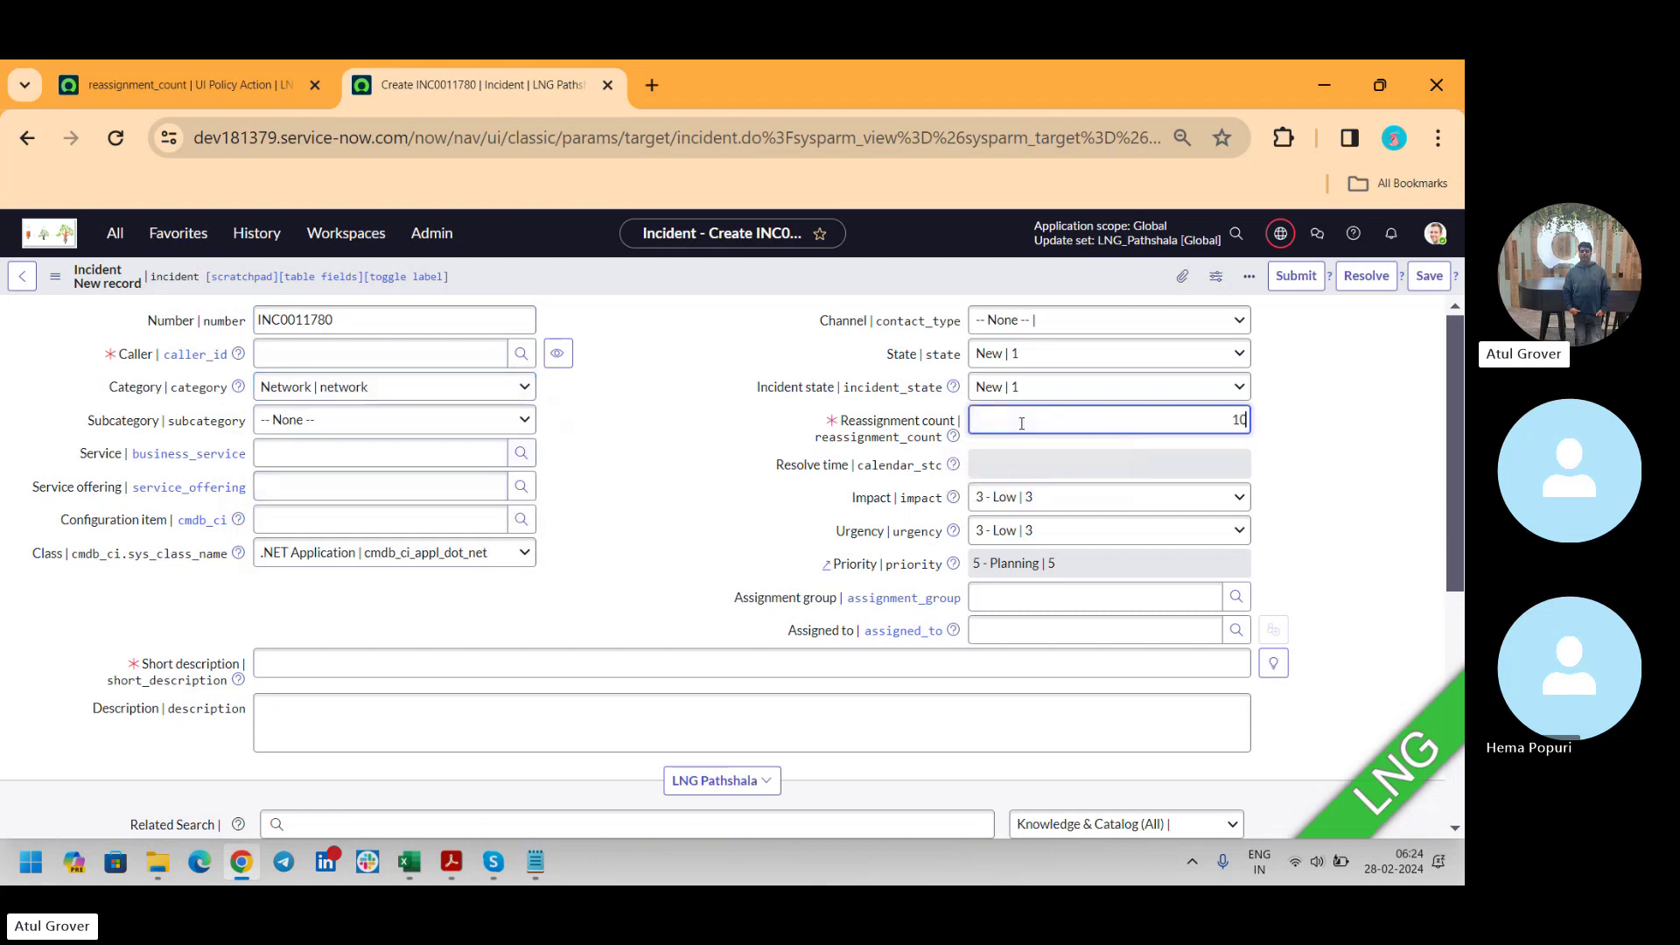
click(696, 429)
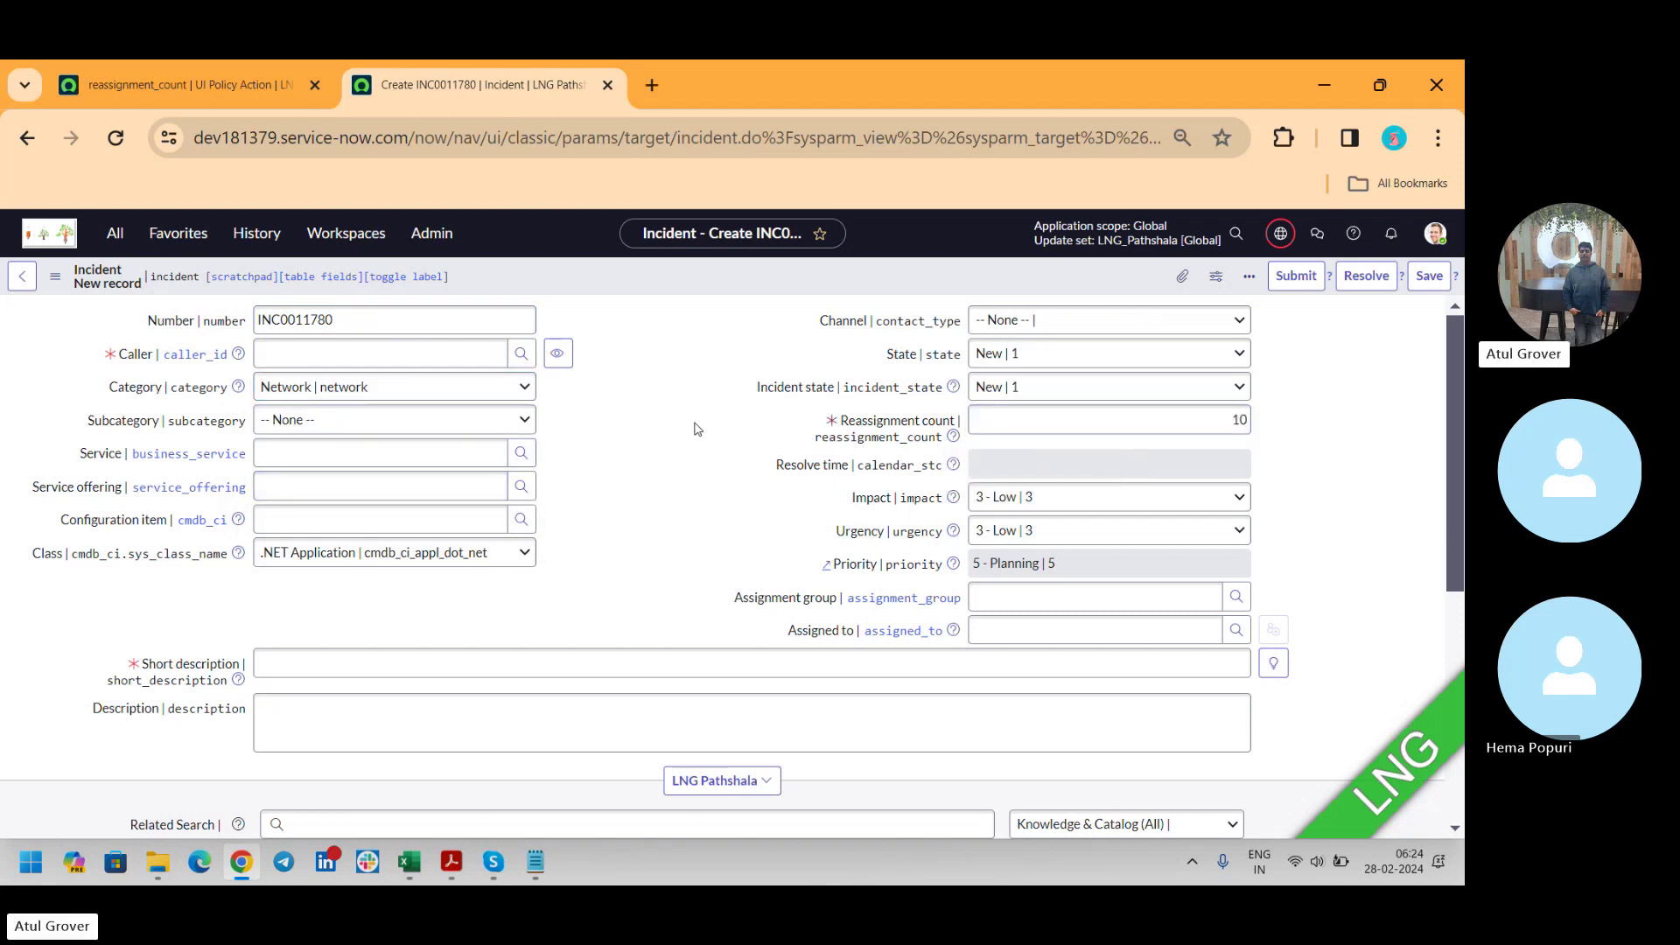
Choose the CAB approver account as the caller, enter the short description "kkk", and save the incident.
click(482, 351)
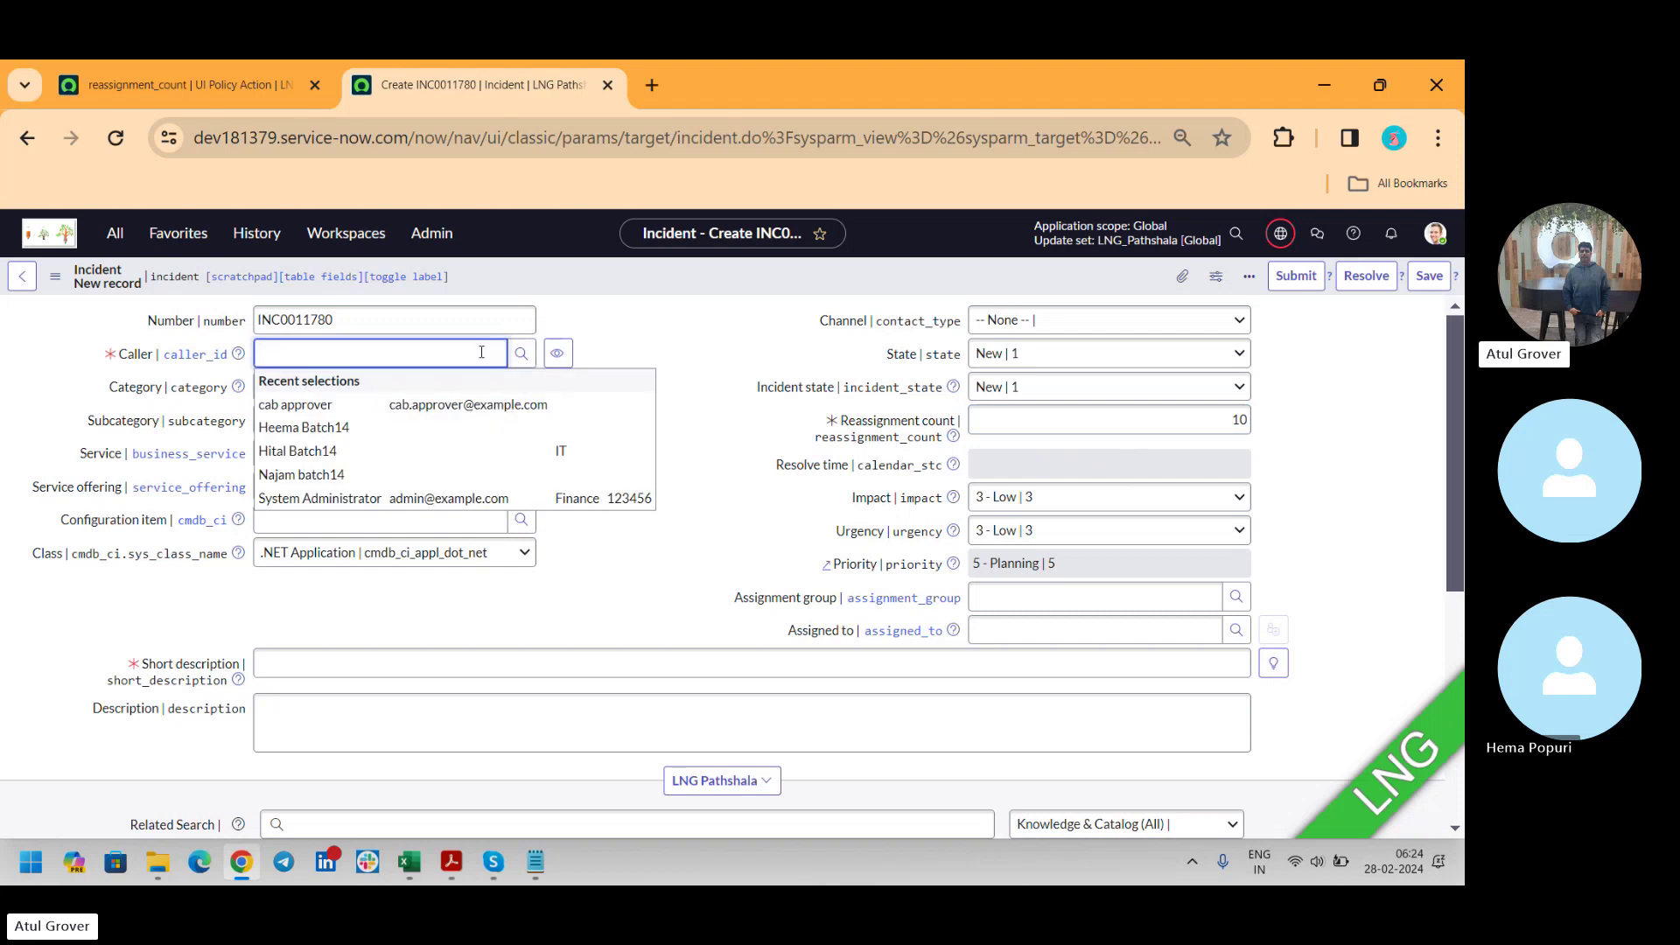
click(297, 404)
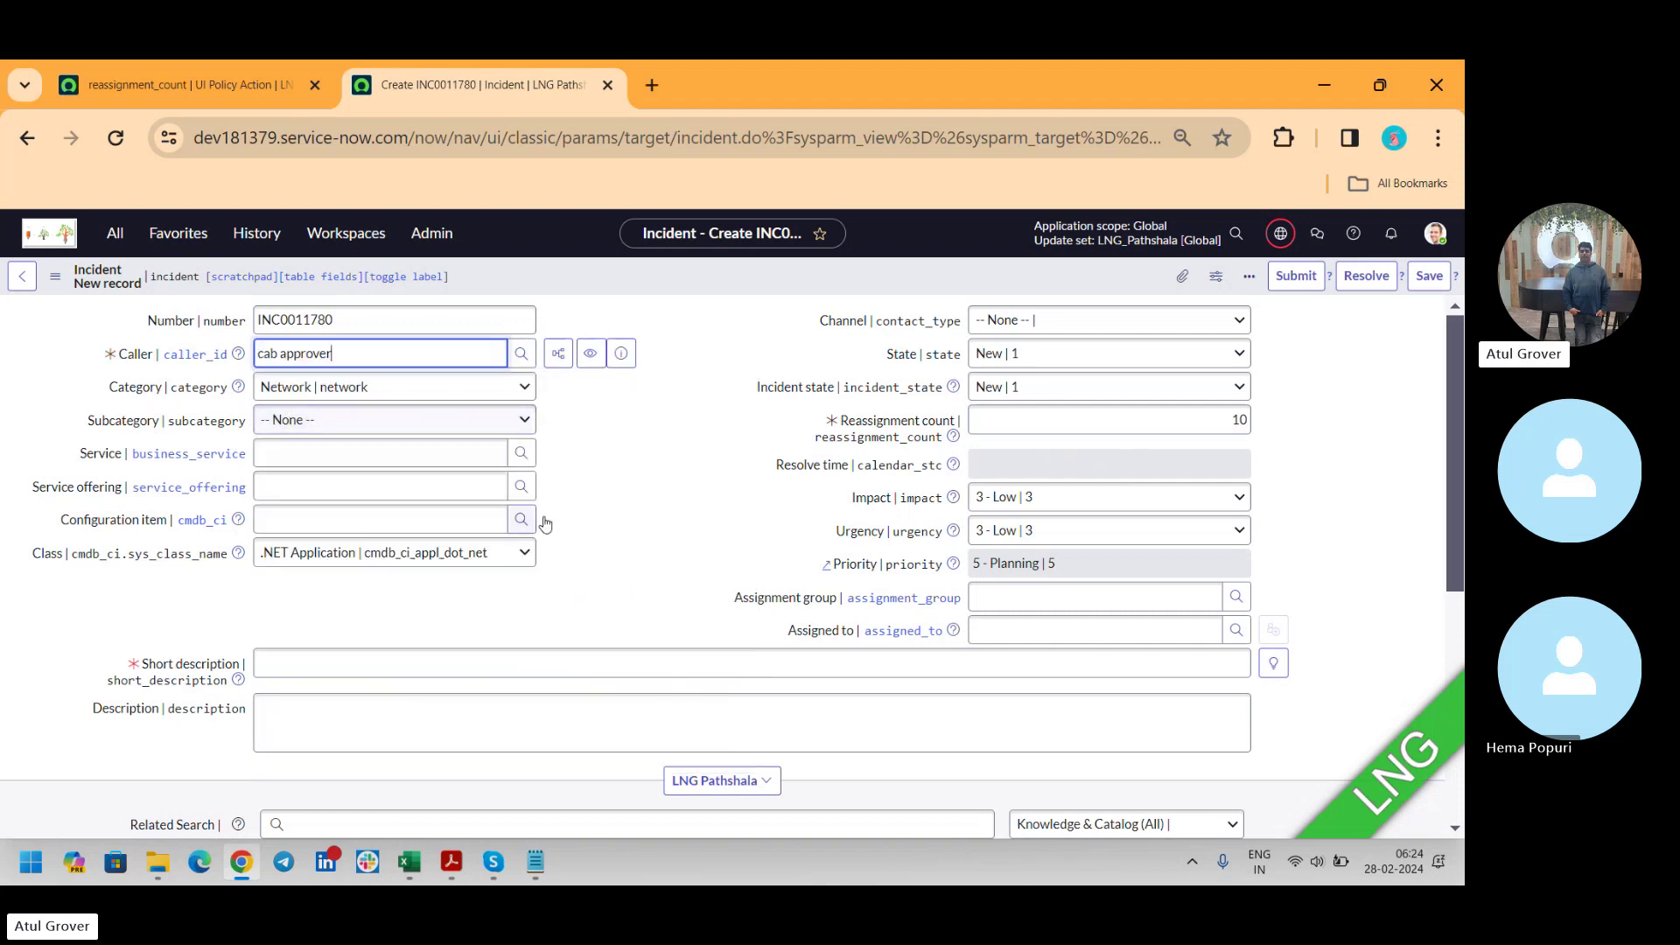
click(442, 662)
text(kkk)
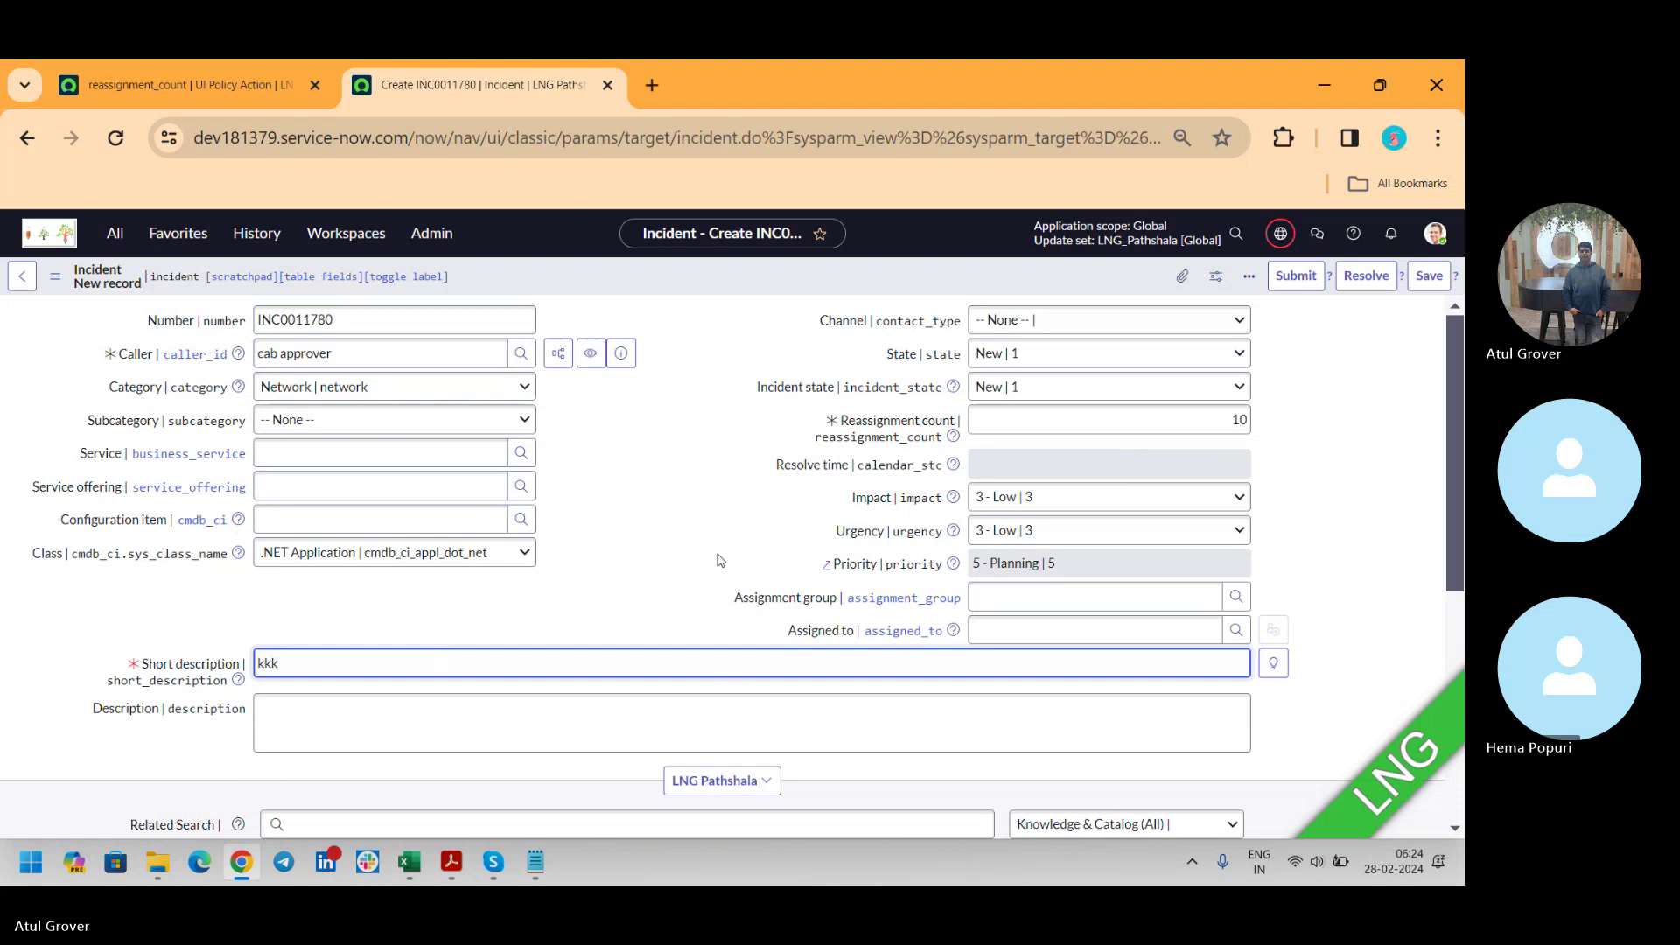
click(1423, 292)
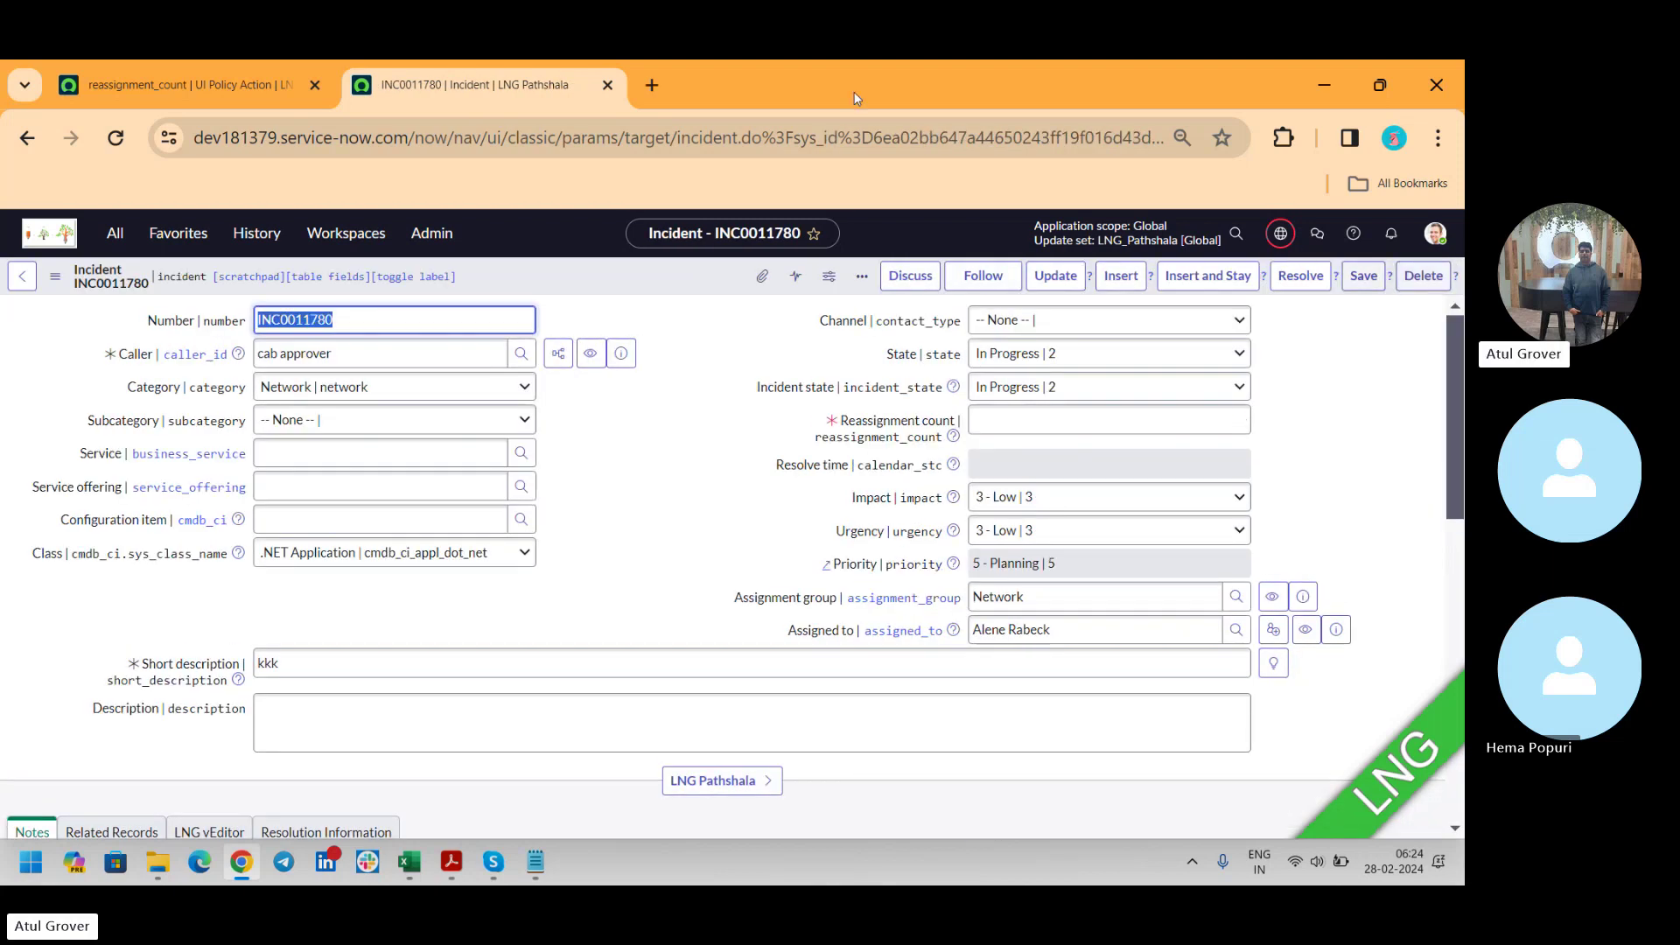
In the UI policy action, enclose the field message in single quotes as 'Heyyyy LNG', keep Visible at Leave alone, and save.
click(175, 85)
click(387, 554)
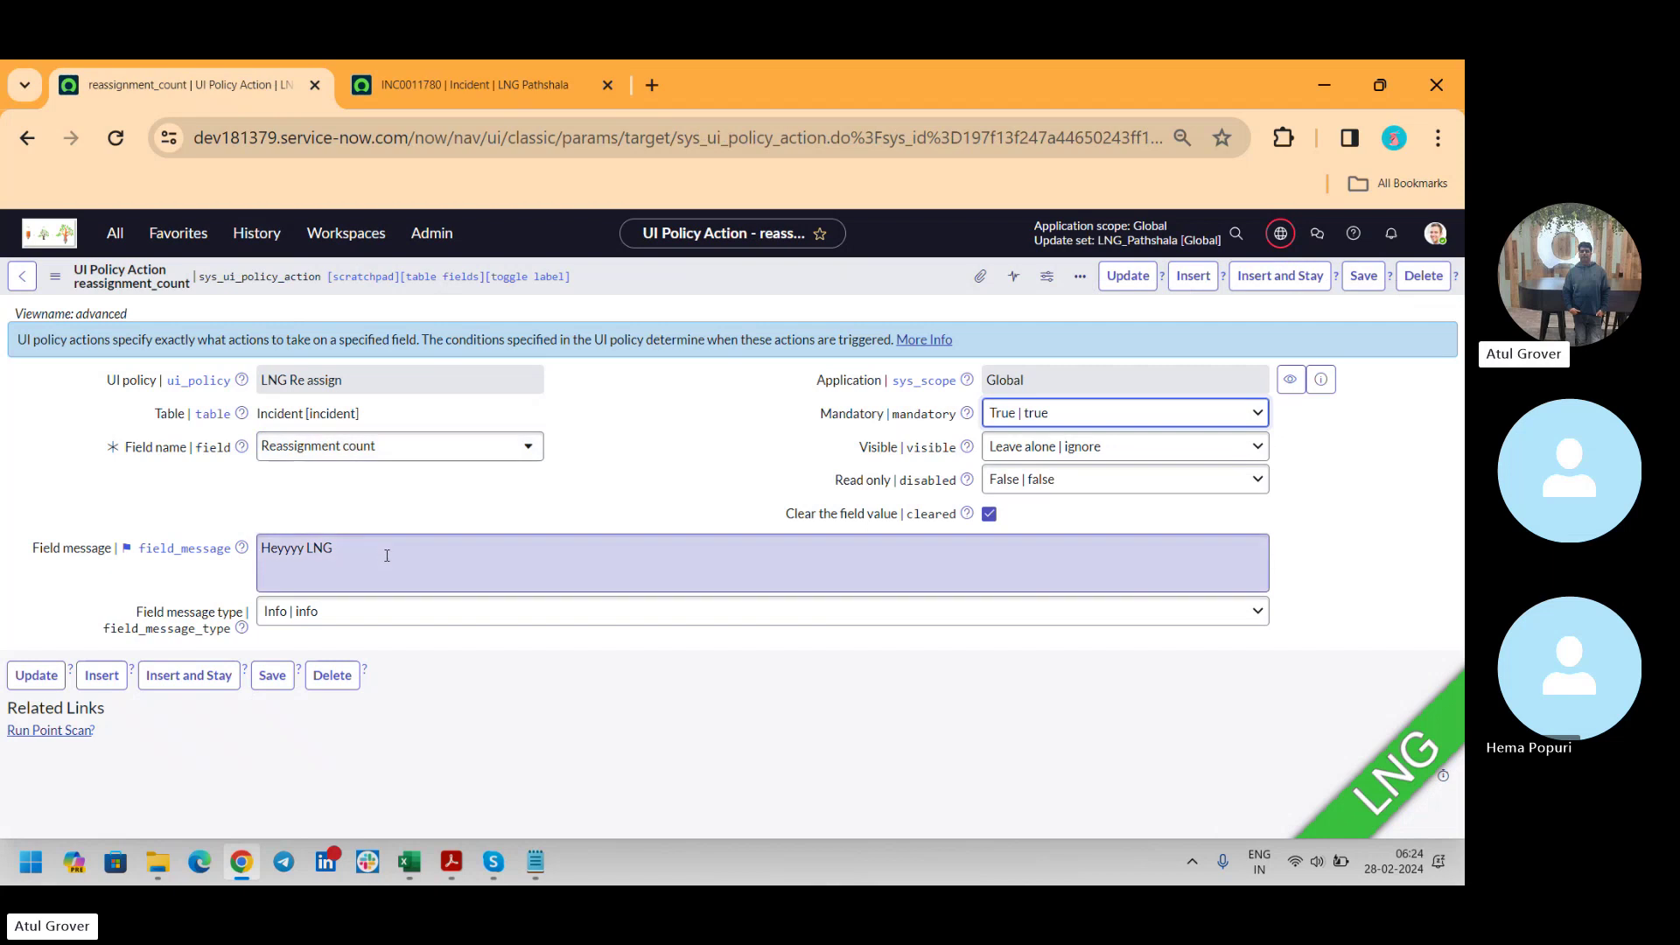
text(')
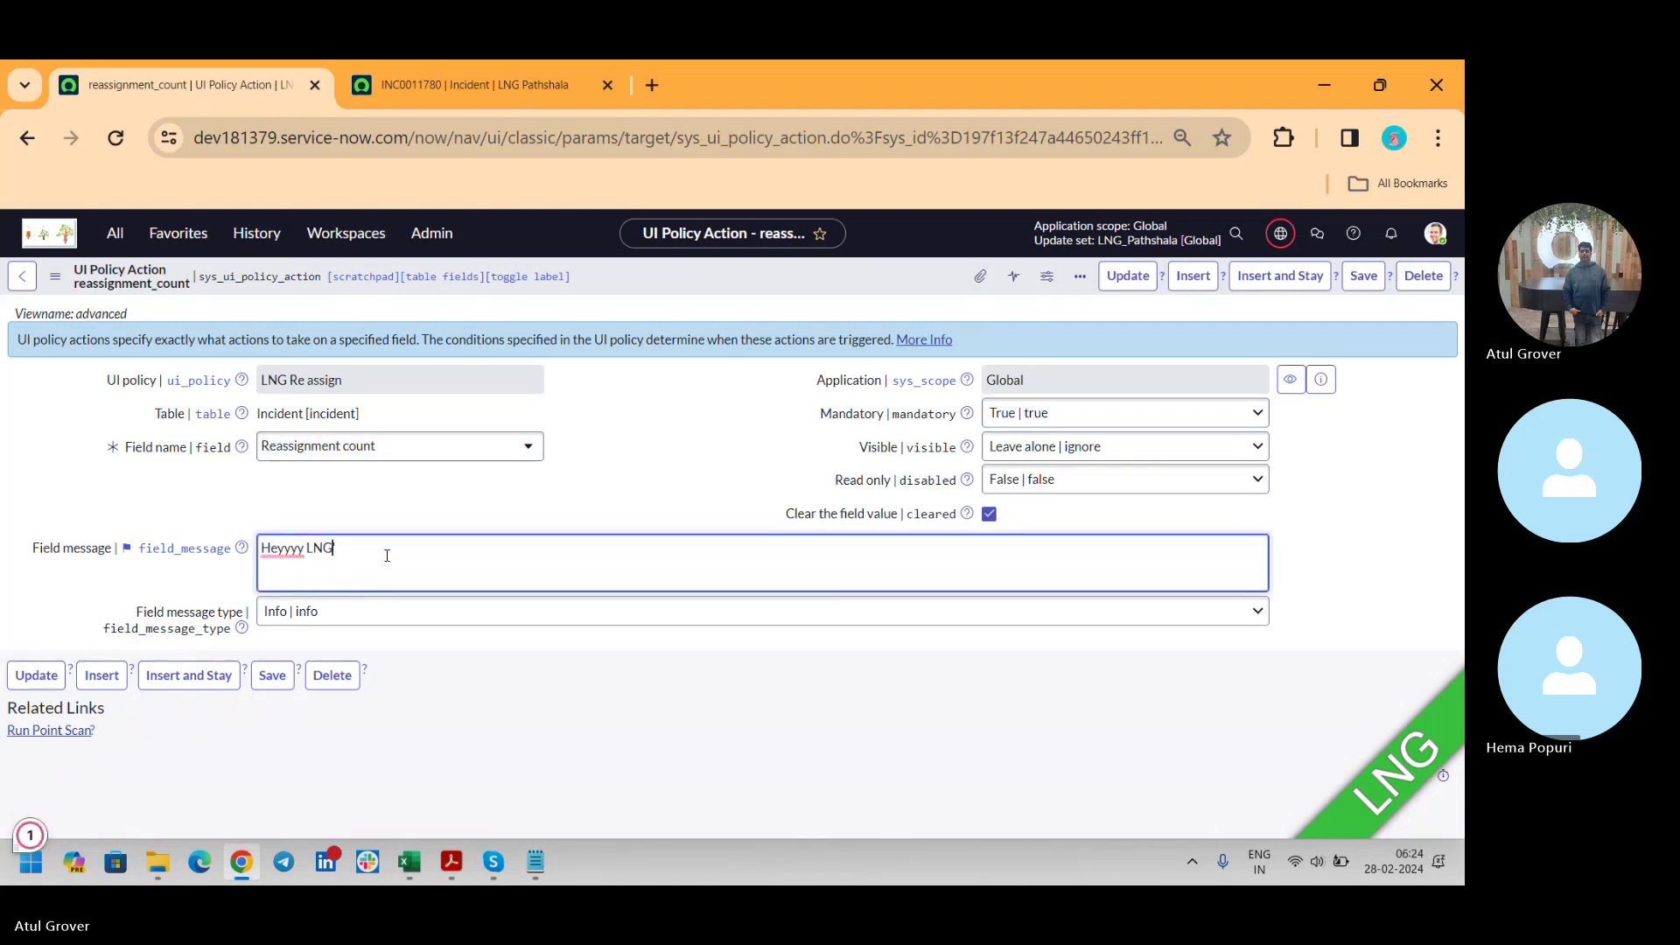
key(ctrl+Left)
key(ctrl+Left)
text(')
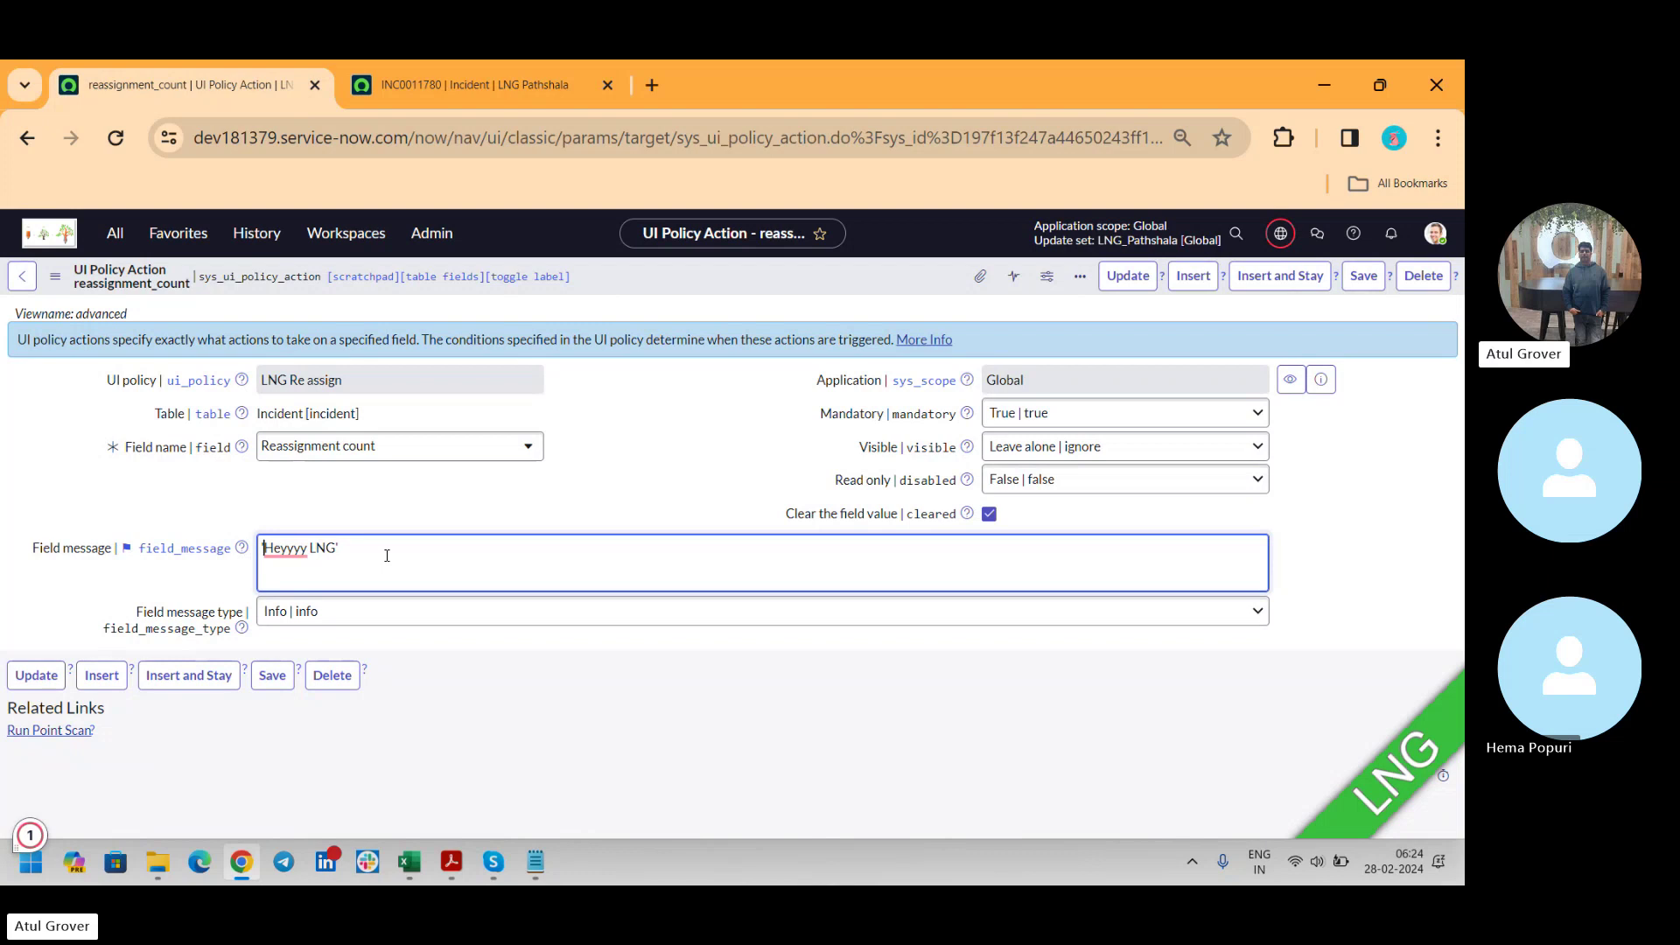
click(1125, 448)
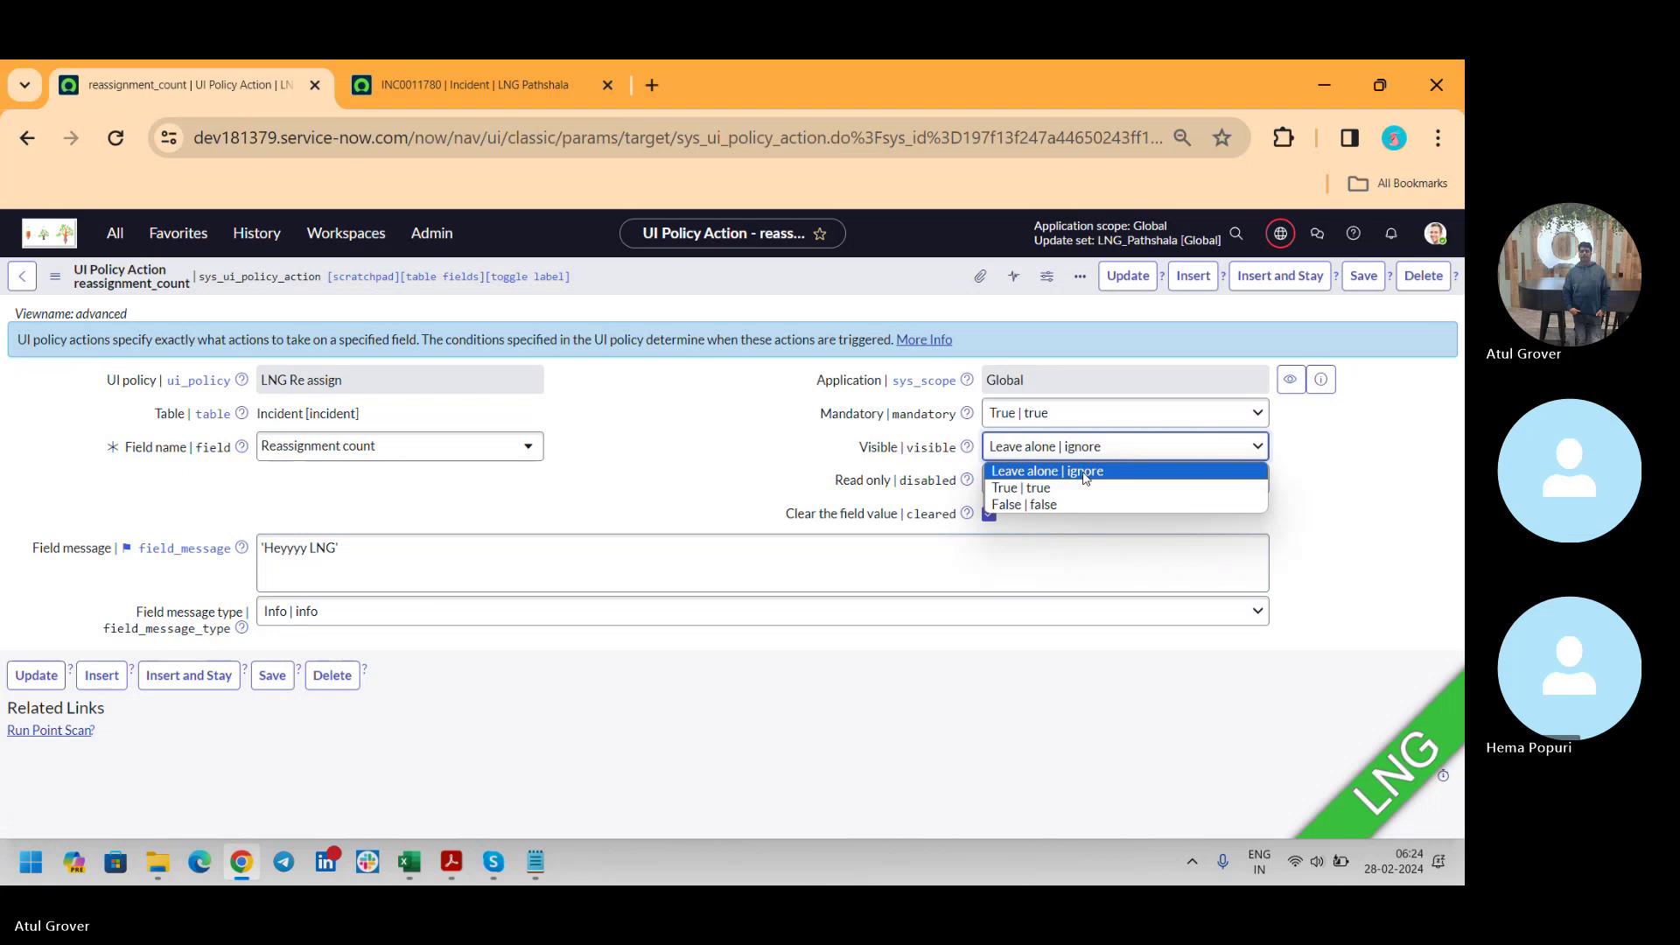
click(1090, 473)
click(1362, 278)
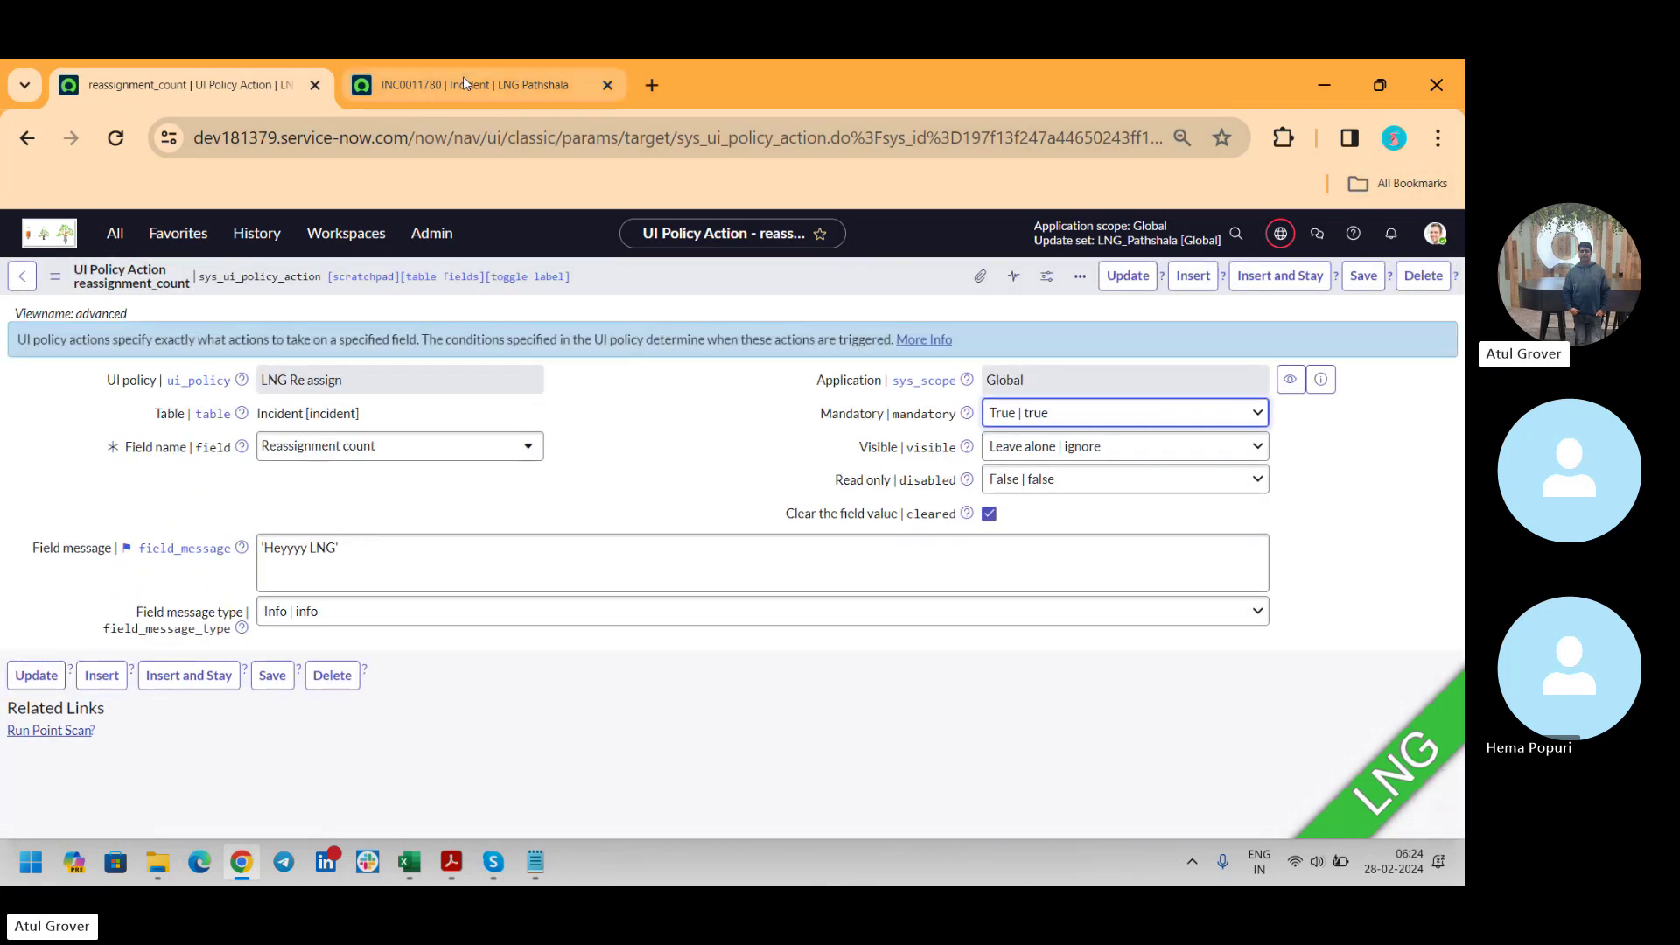
On the saved Network incident, enter 20 as the Reassignment count and check for the field message.
click(464, 78)
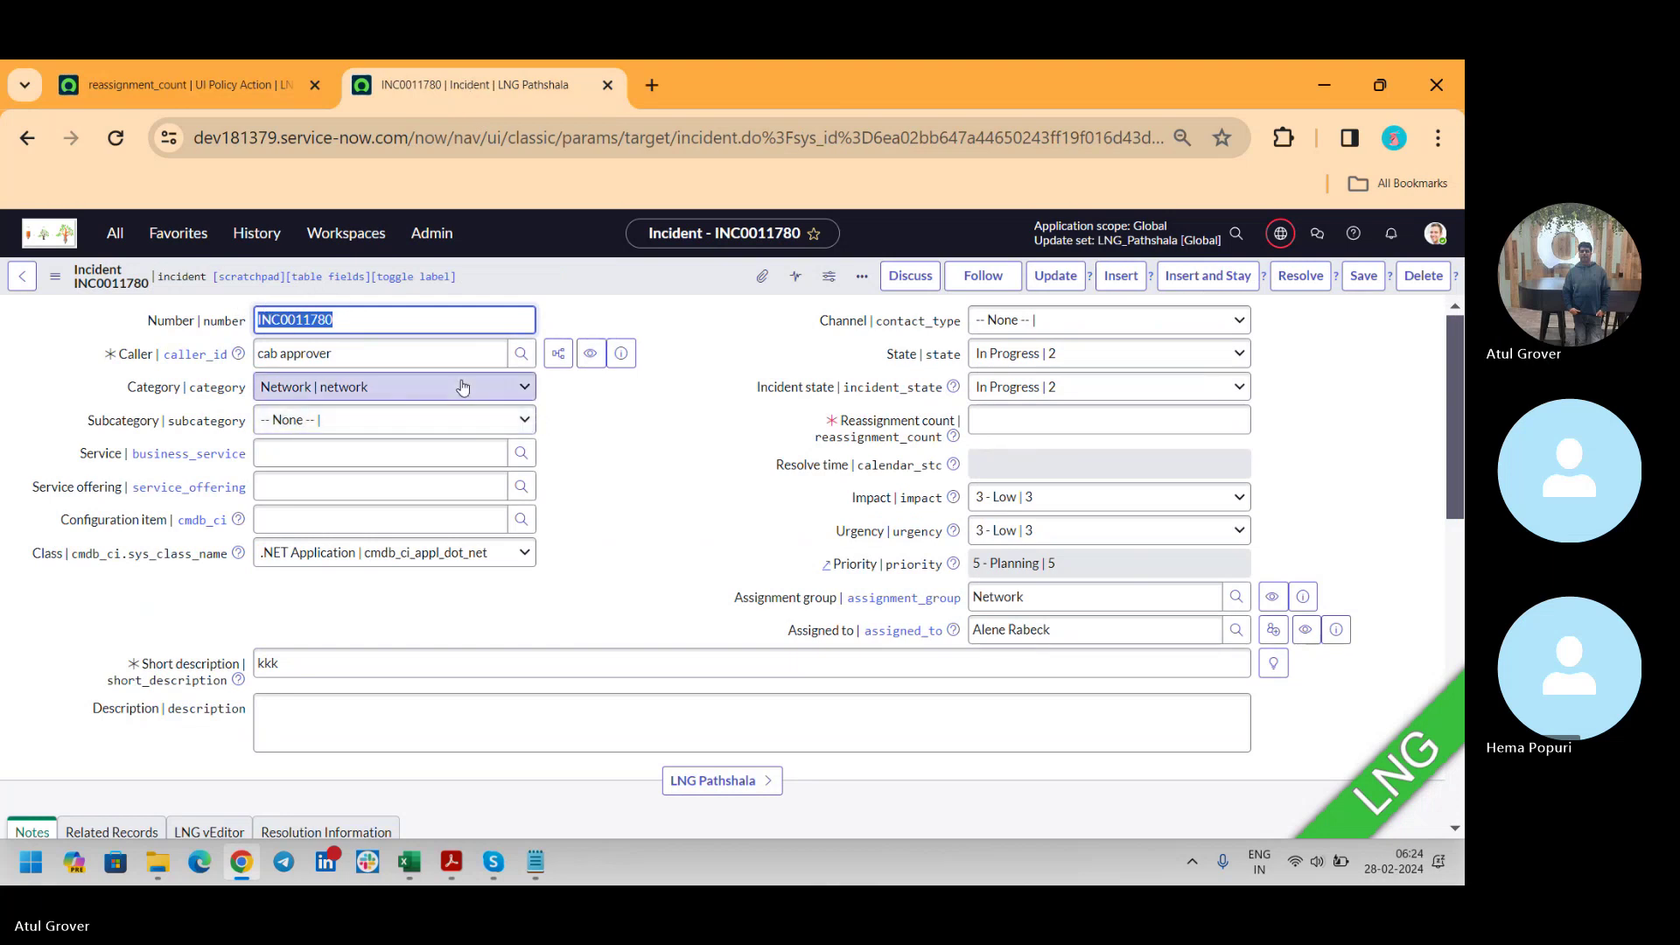
click(1063, 419)
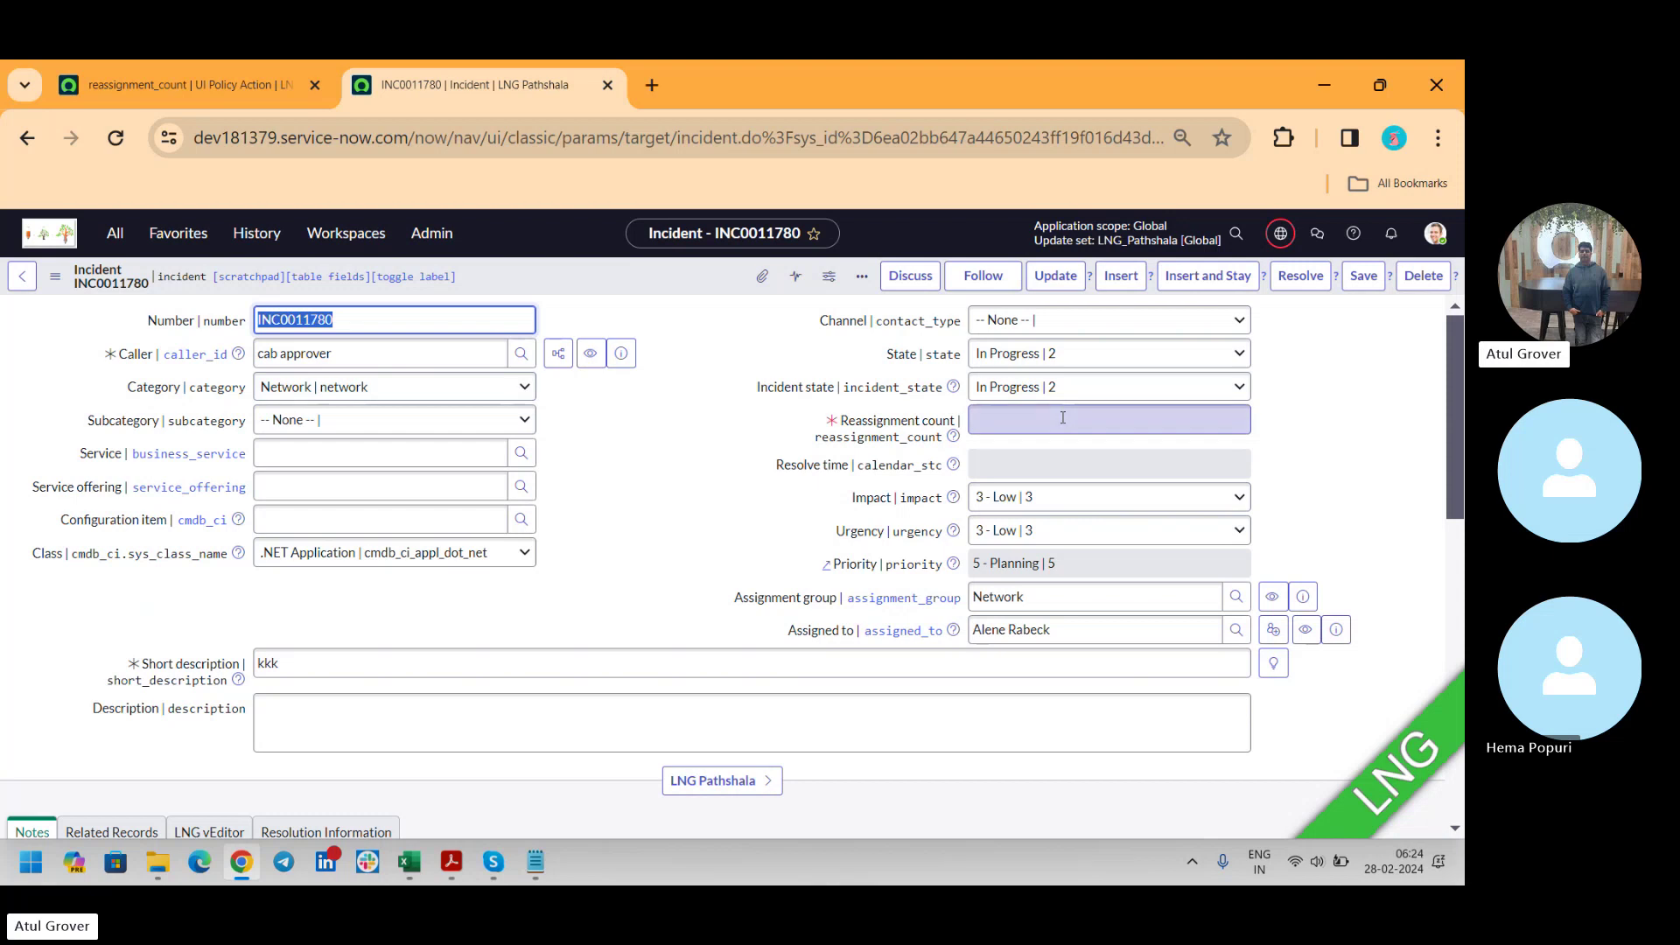
text(20)
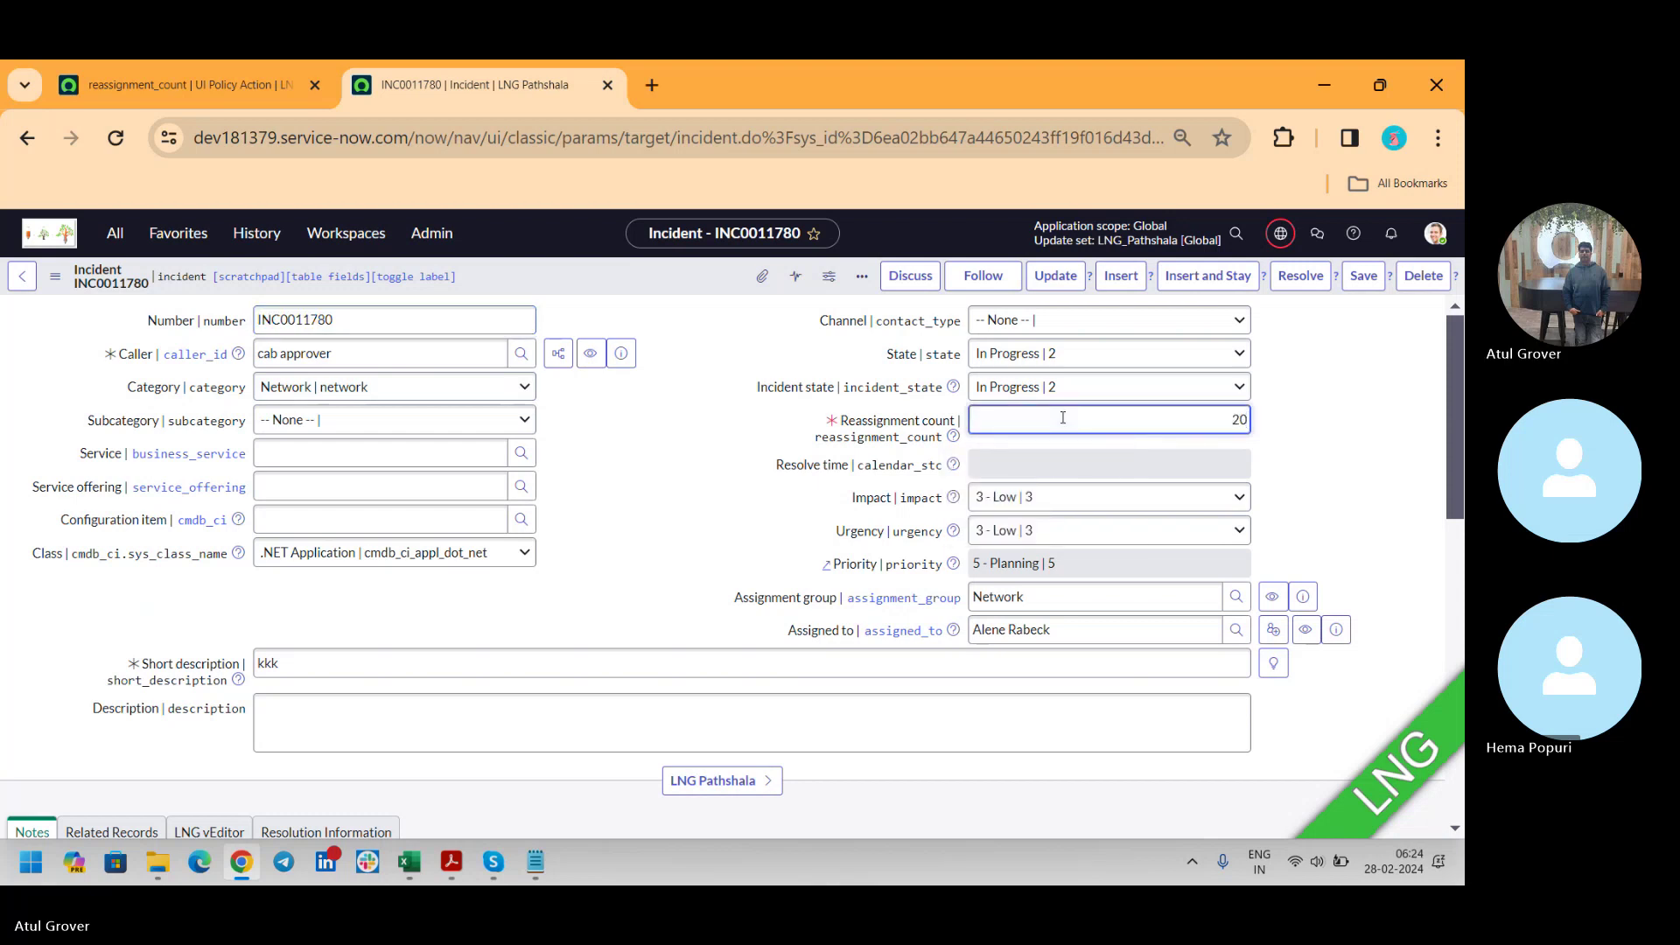
key(Tab)
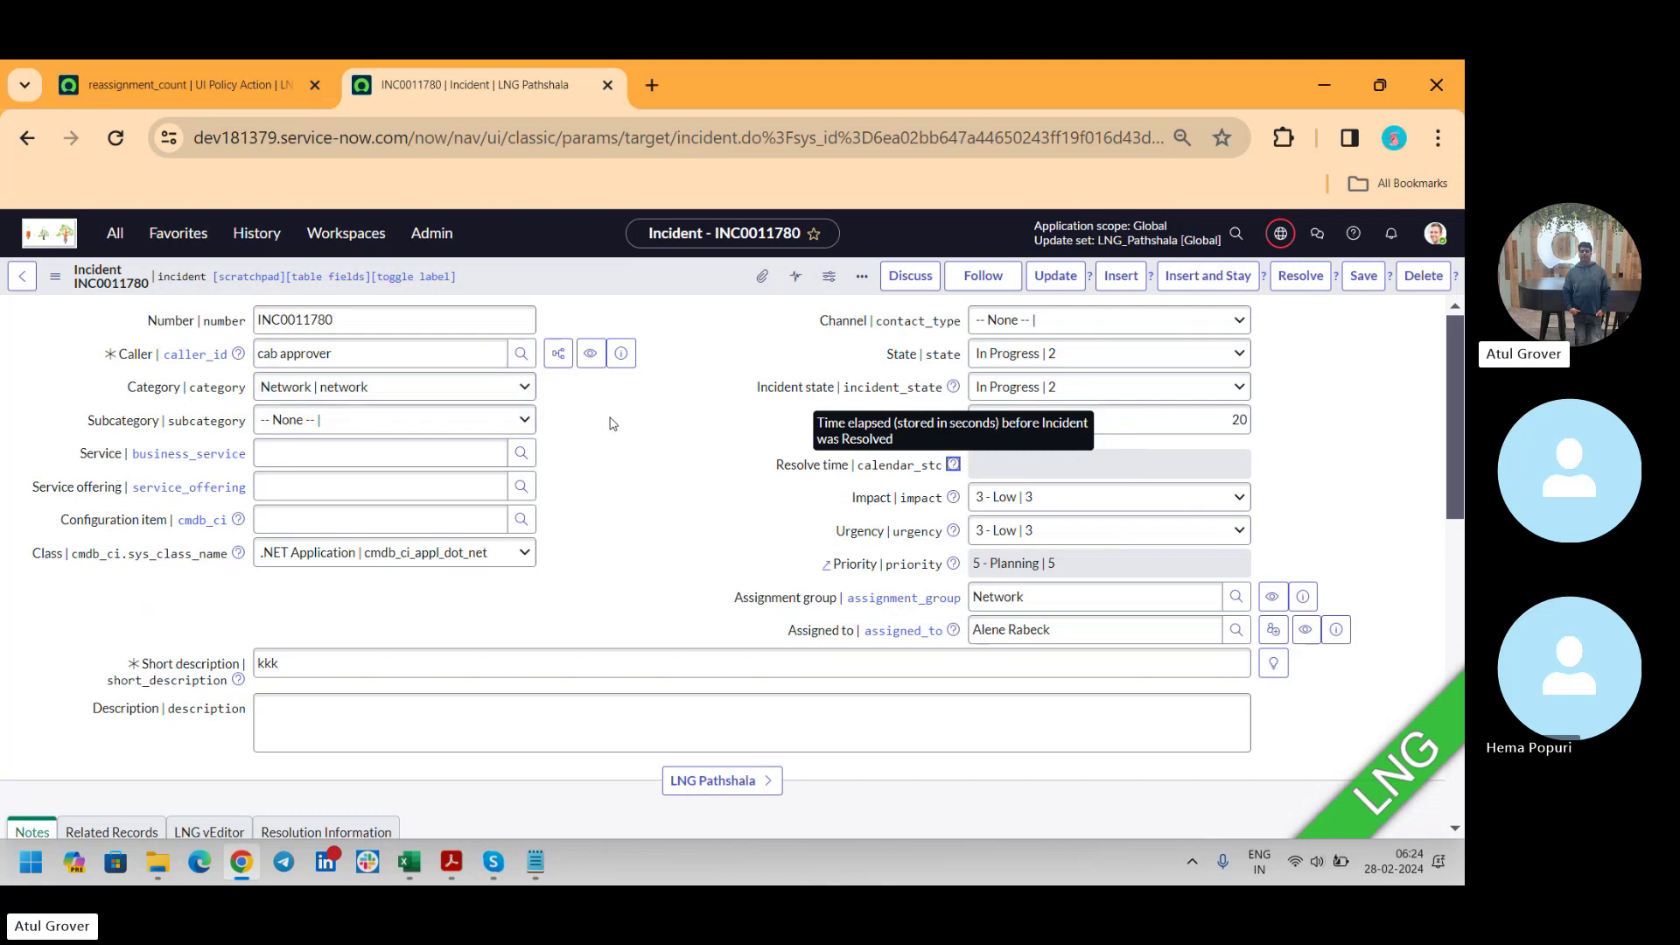
Set the UI policy action's field message type to Warning and view the incident again.
click(201, 85)
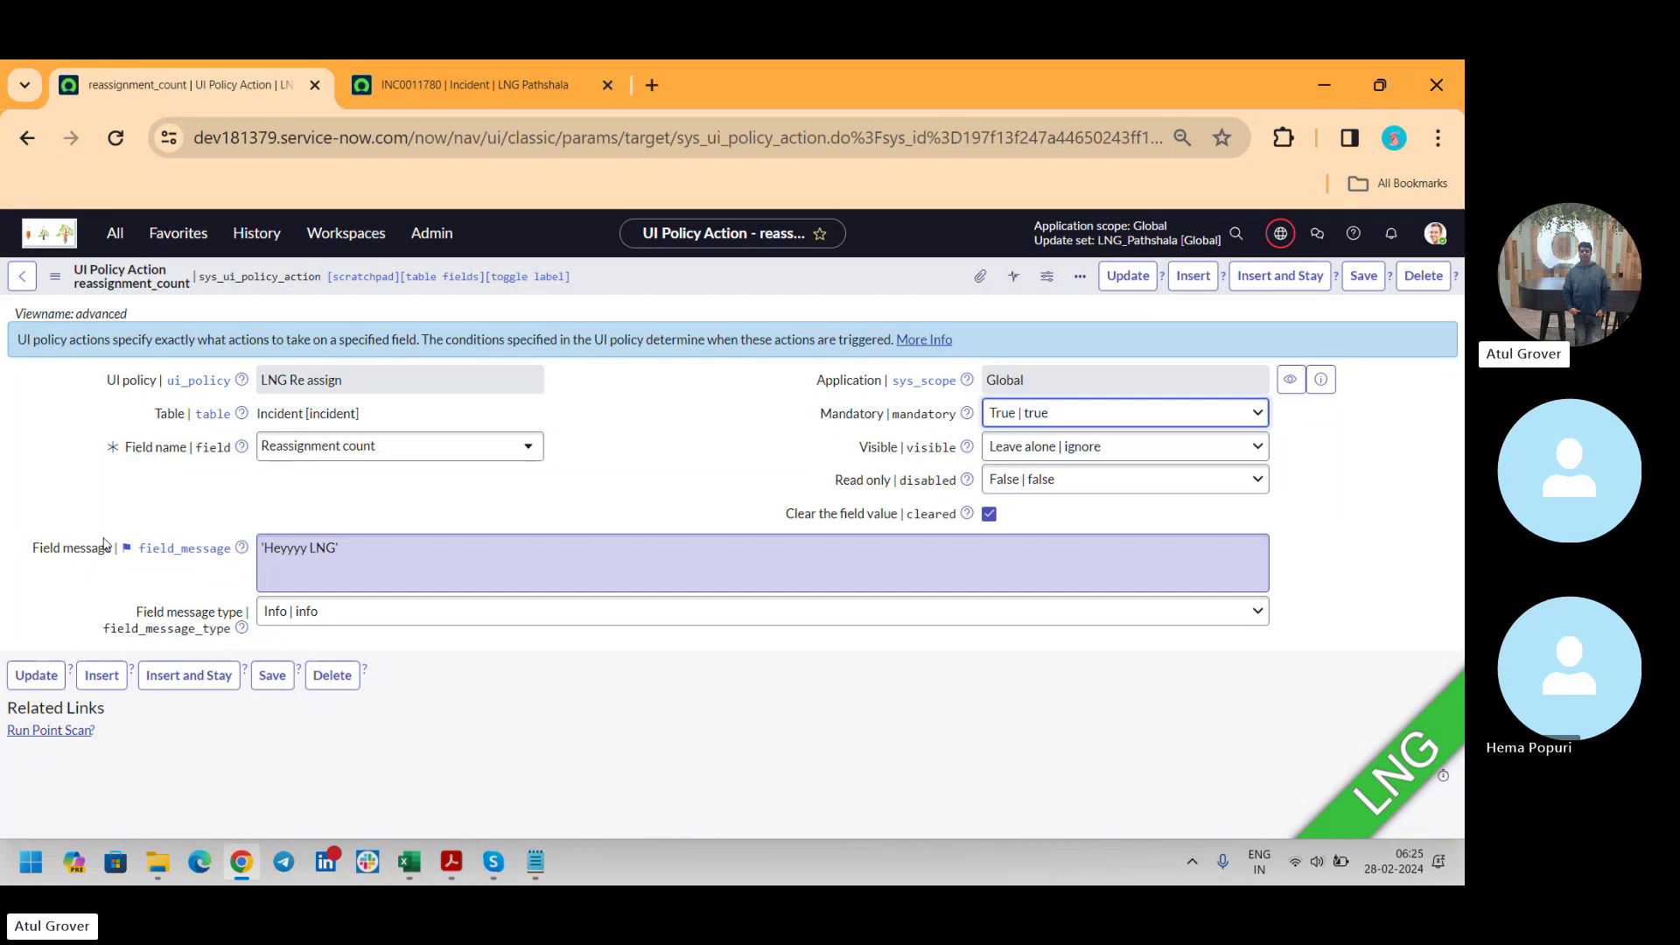
click(449, 623)
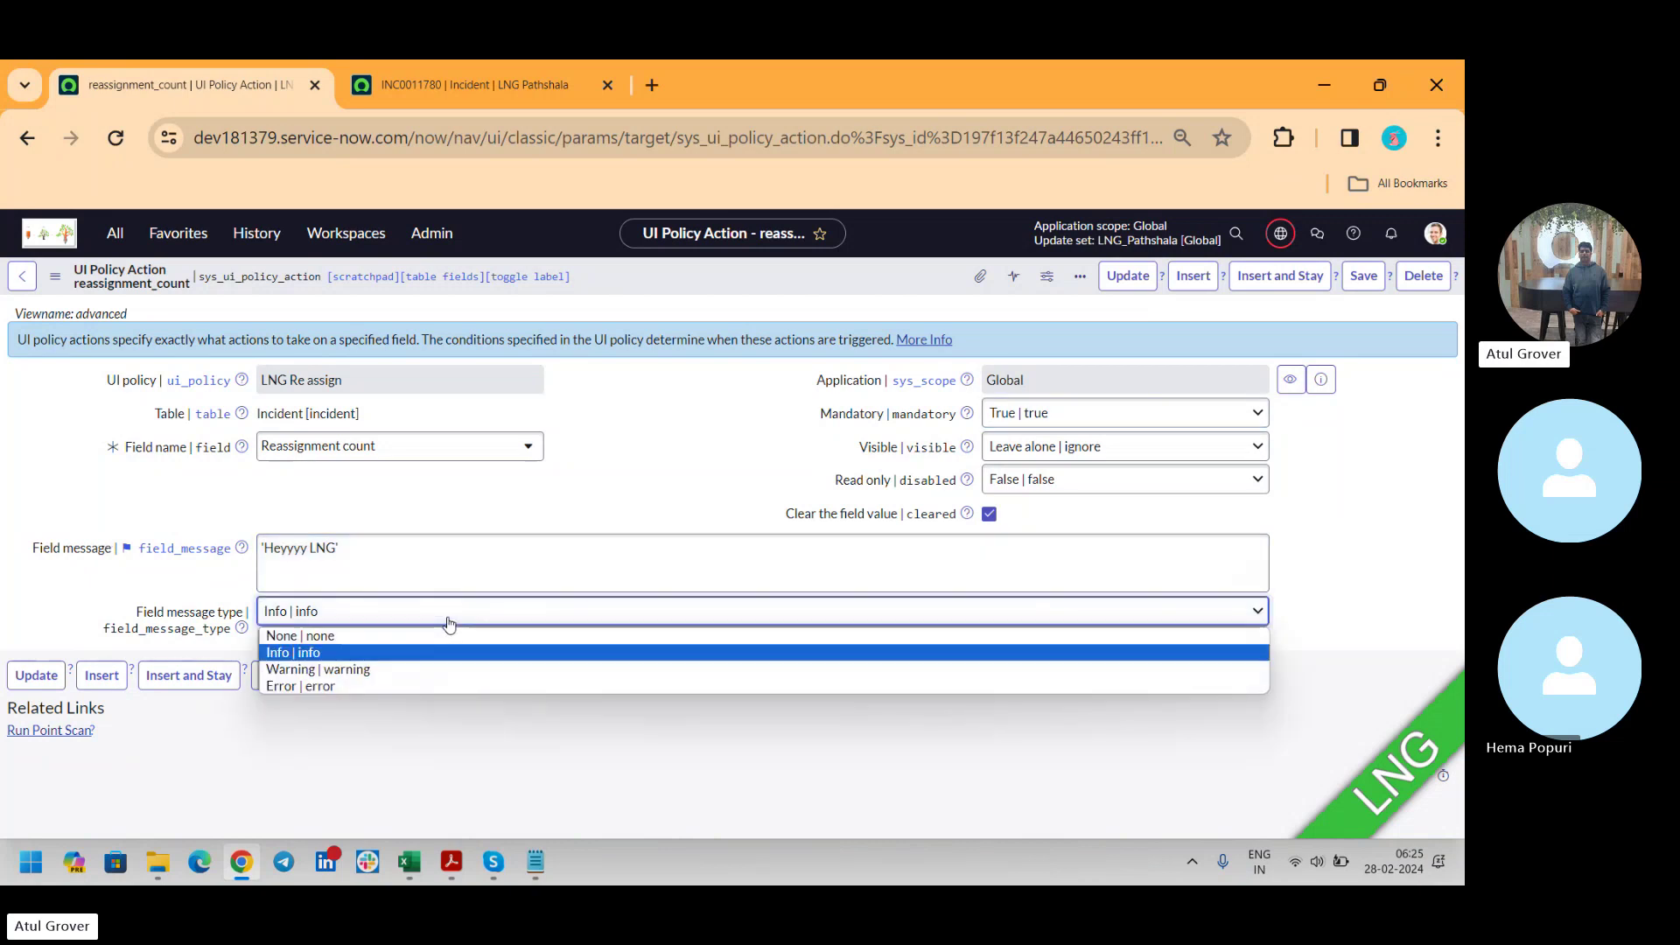
click(392, 671)
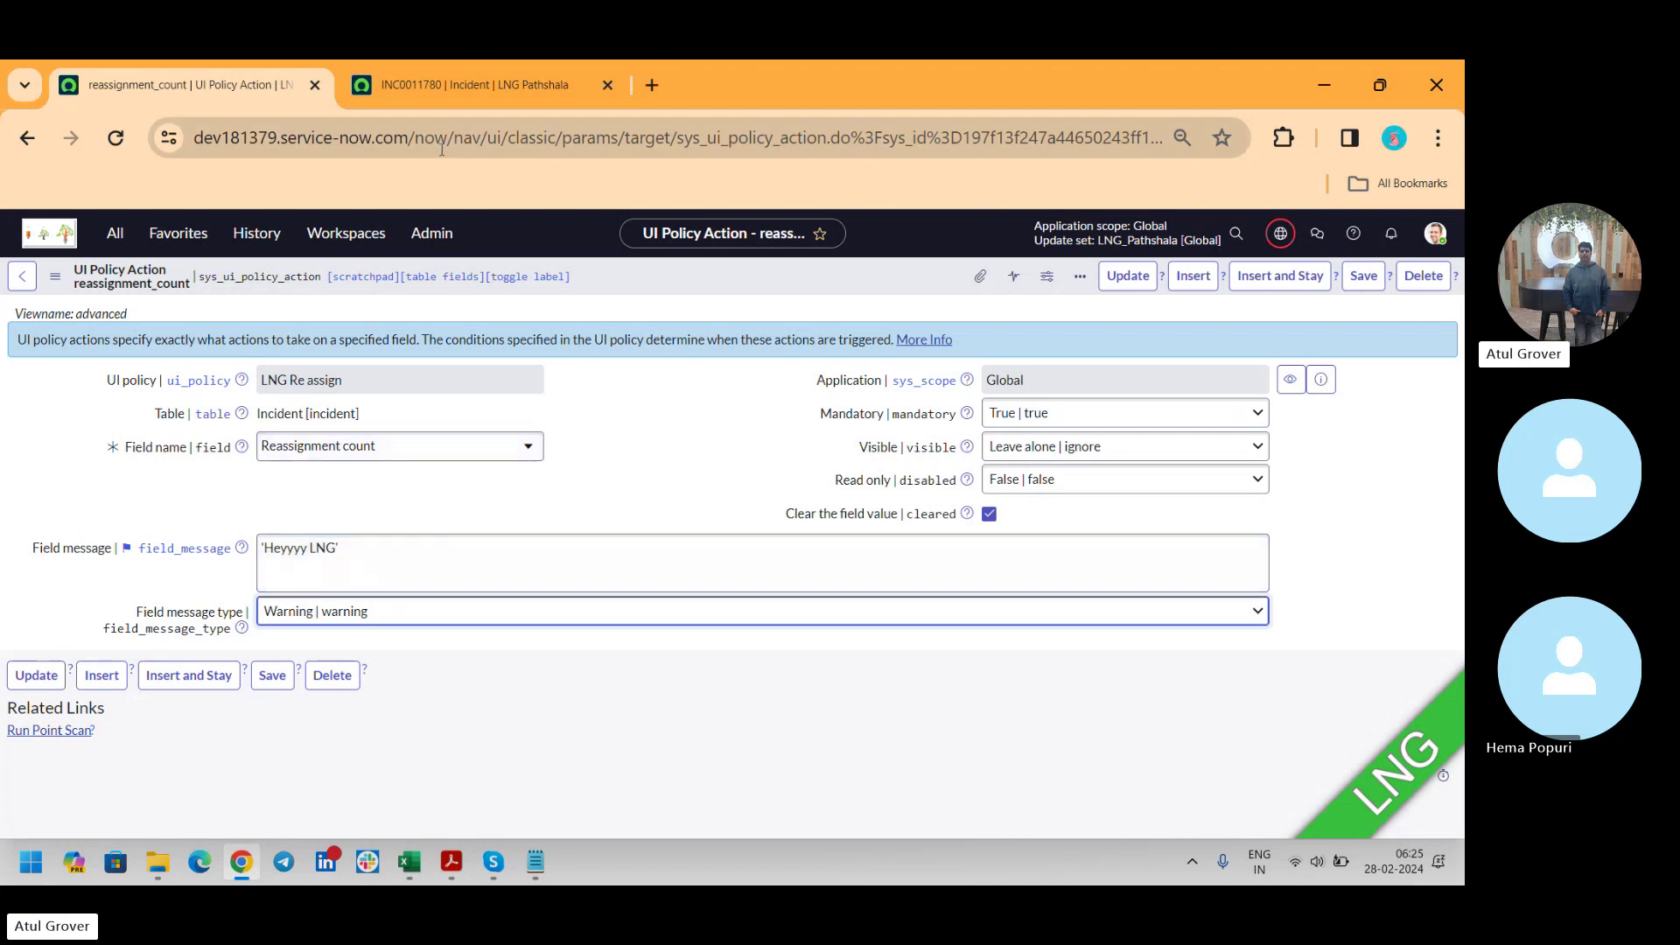
click(464, 85)
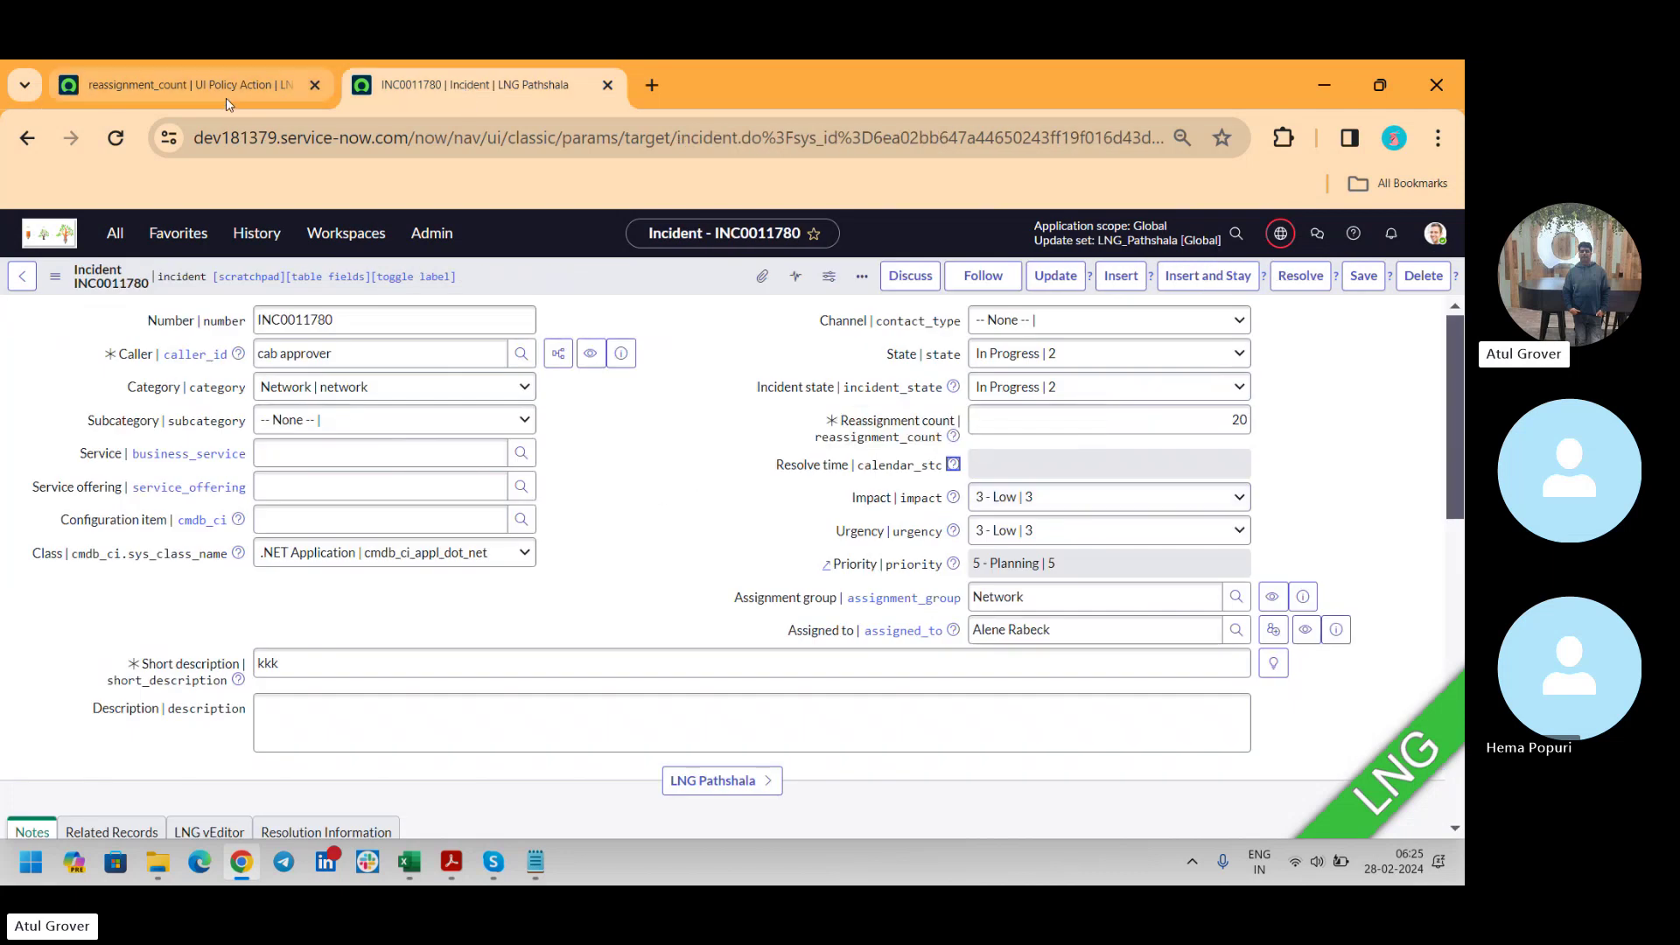
Change the UI policy action's field name to Active.
click(188, 85)
click(386, 466)
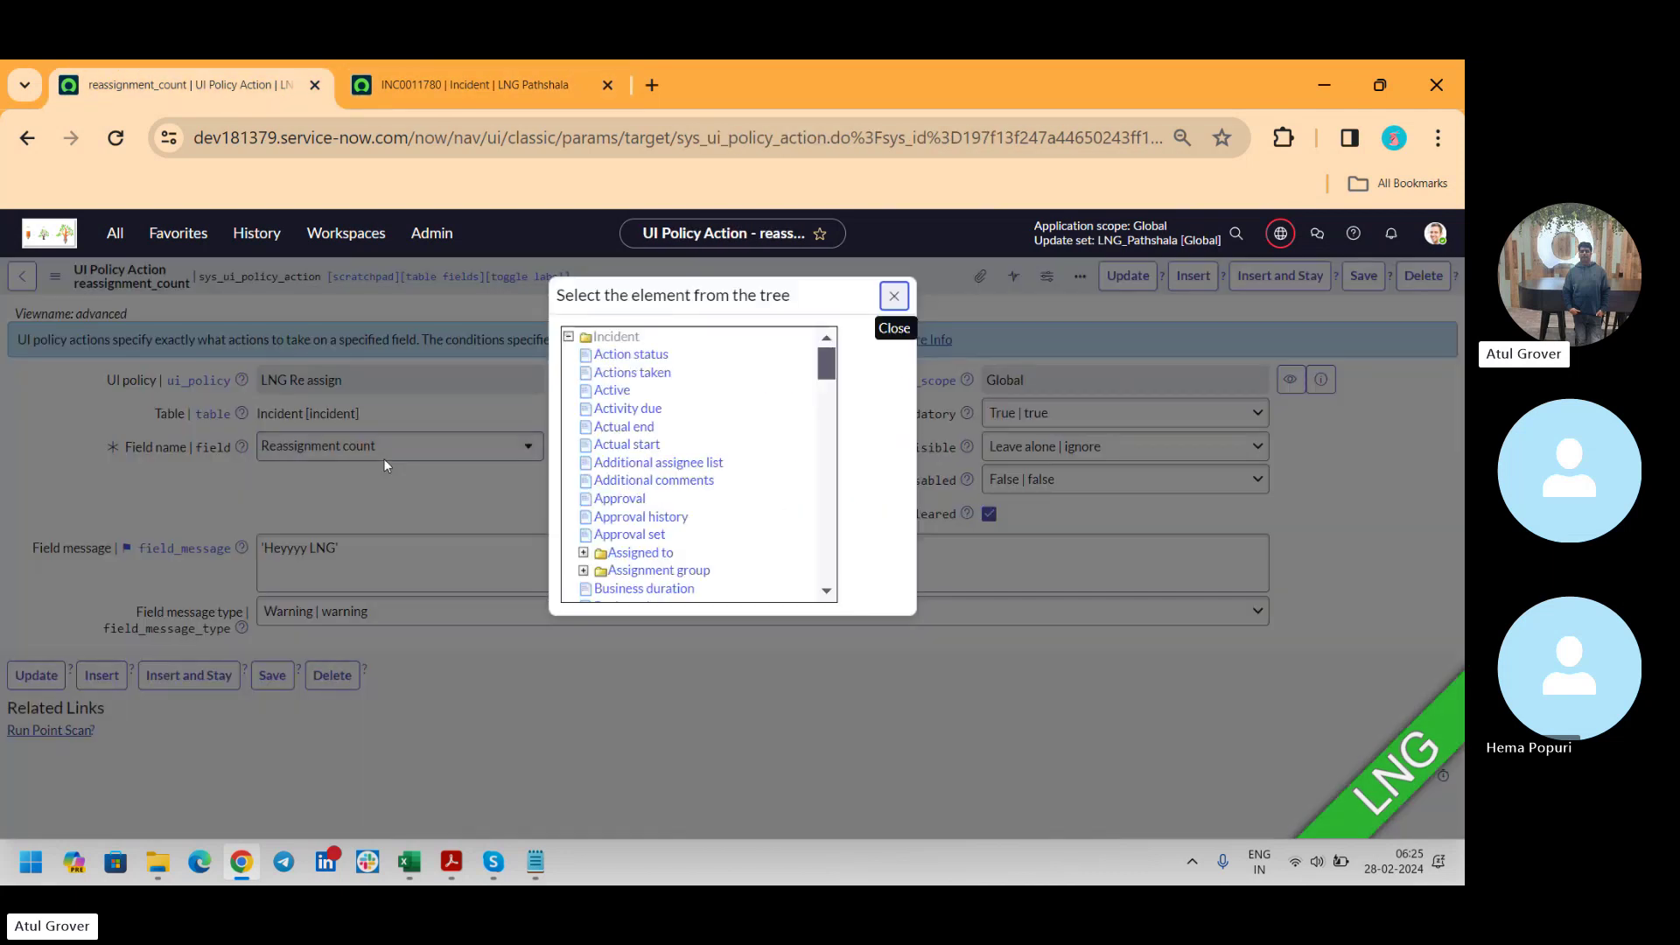
click(613, 390)
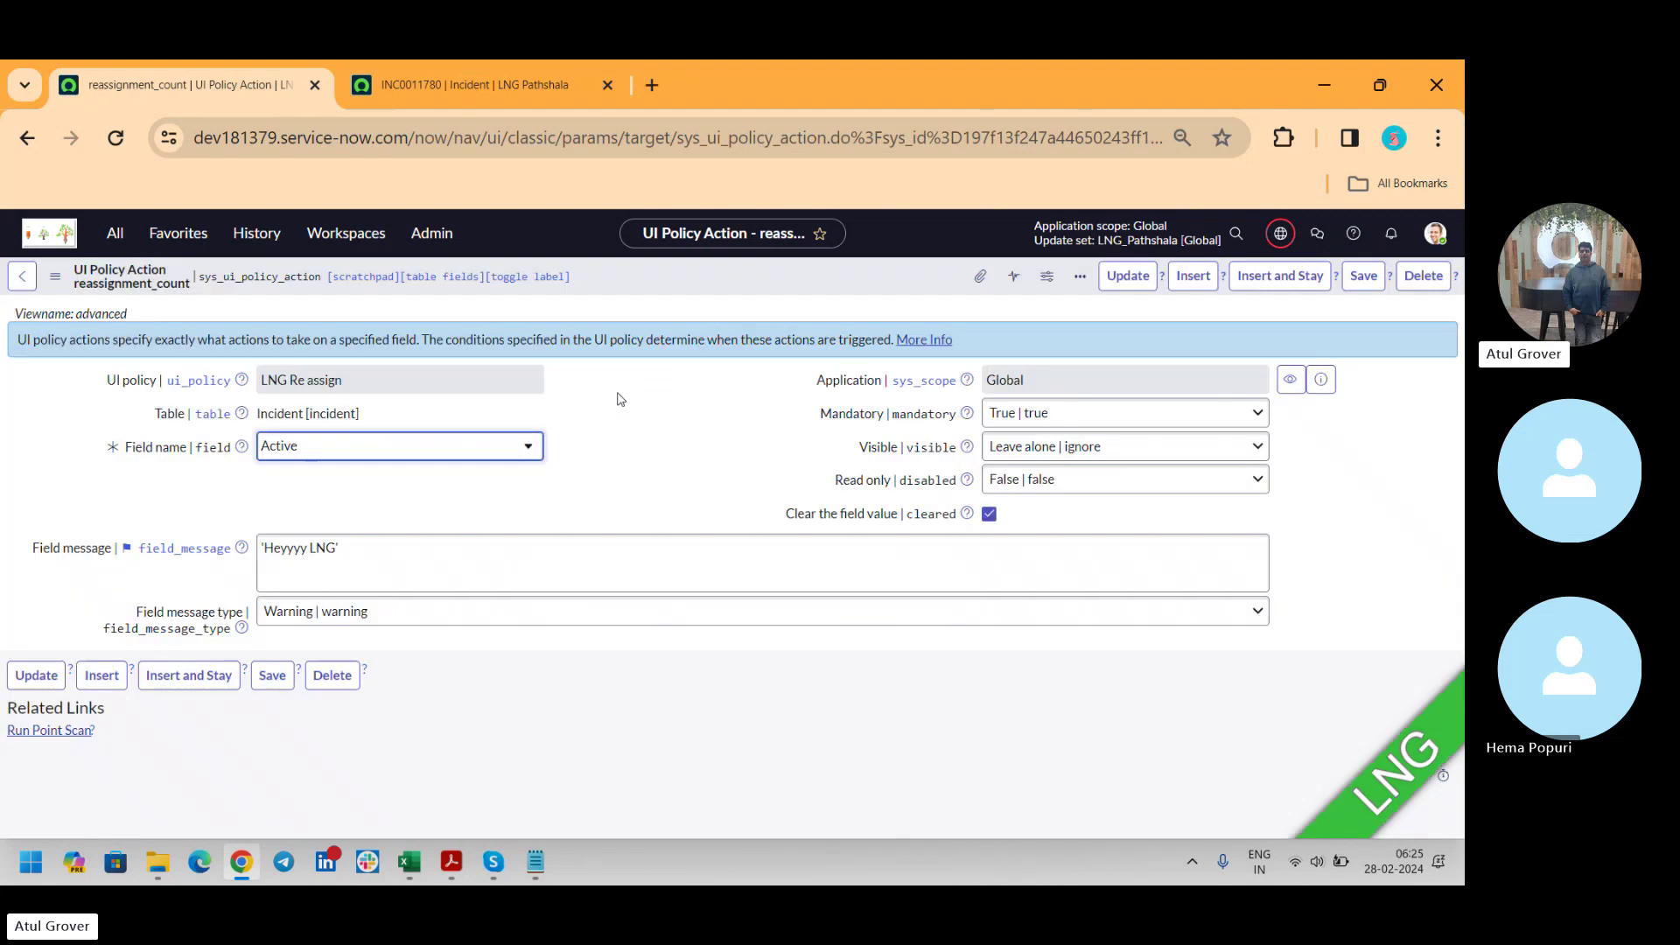
Save the UI policy action and reload the open incident, discarding its unsaved changes.
click(1356, 287)
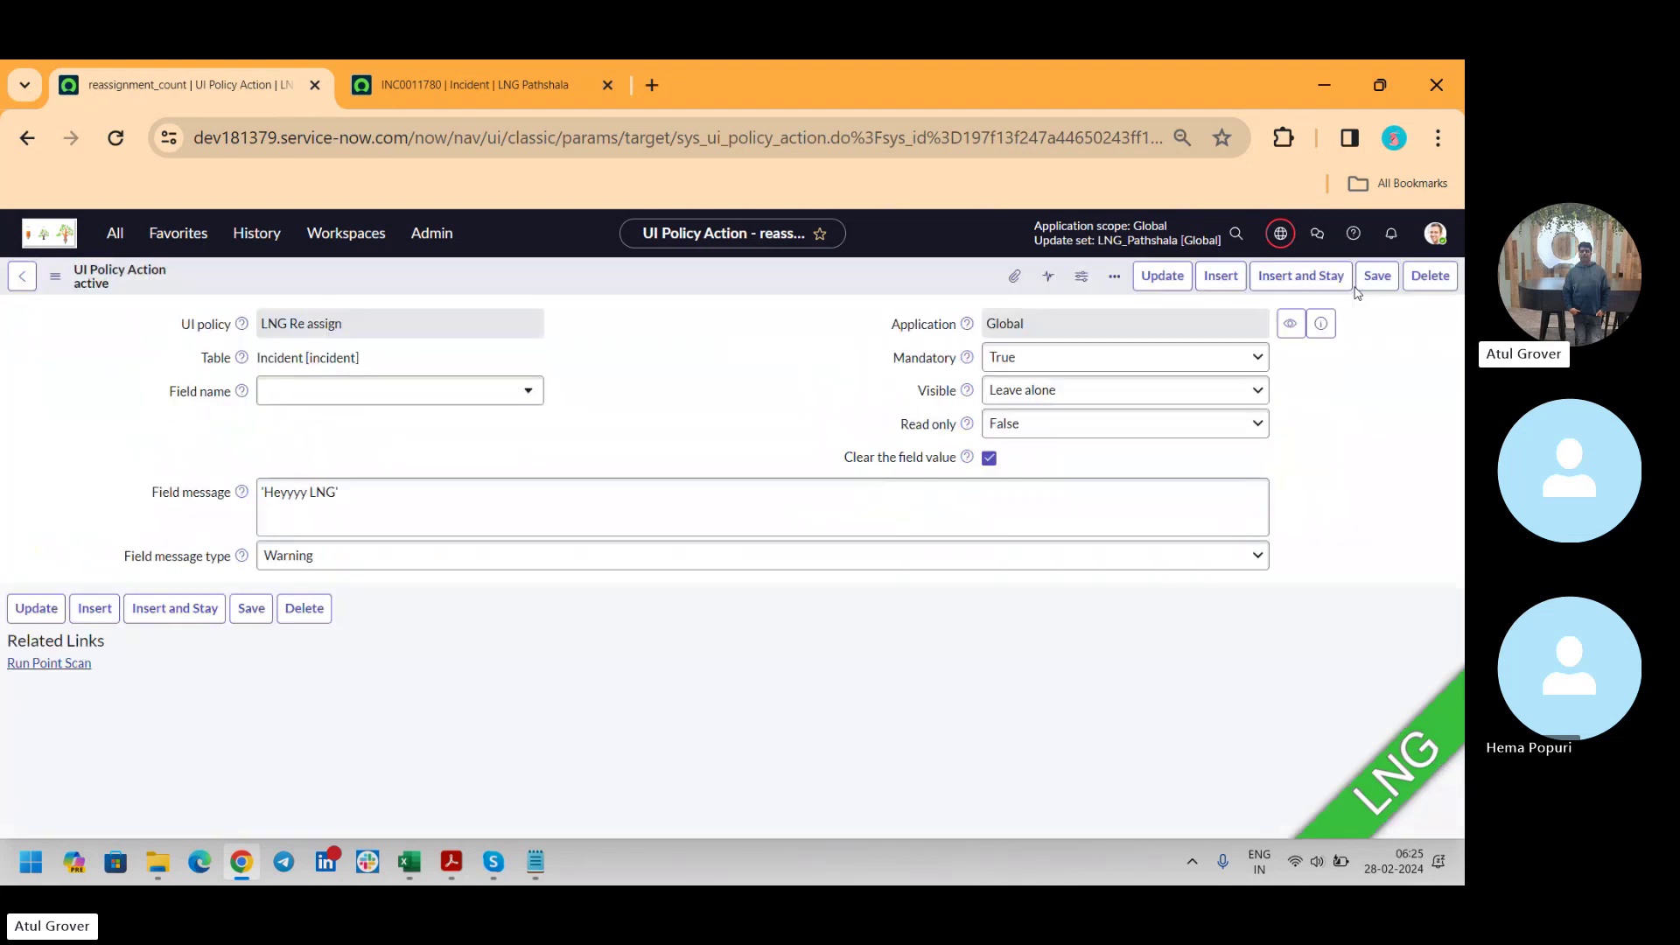
click(516, 92)
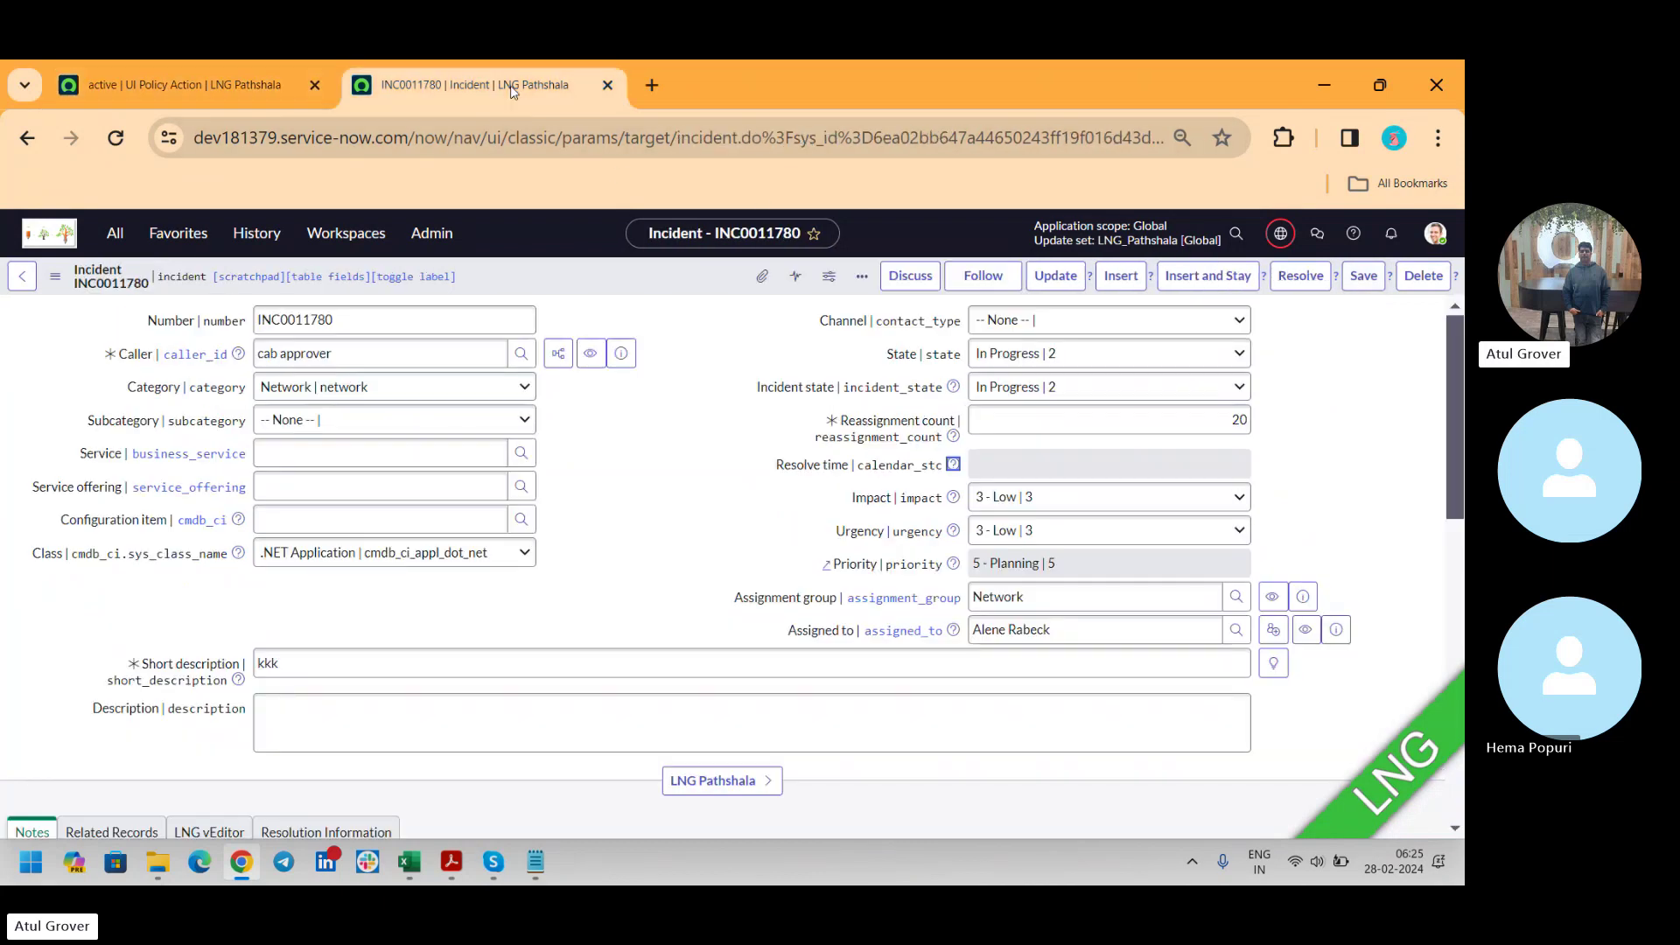
click(116, 147)
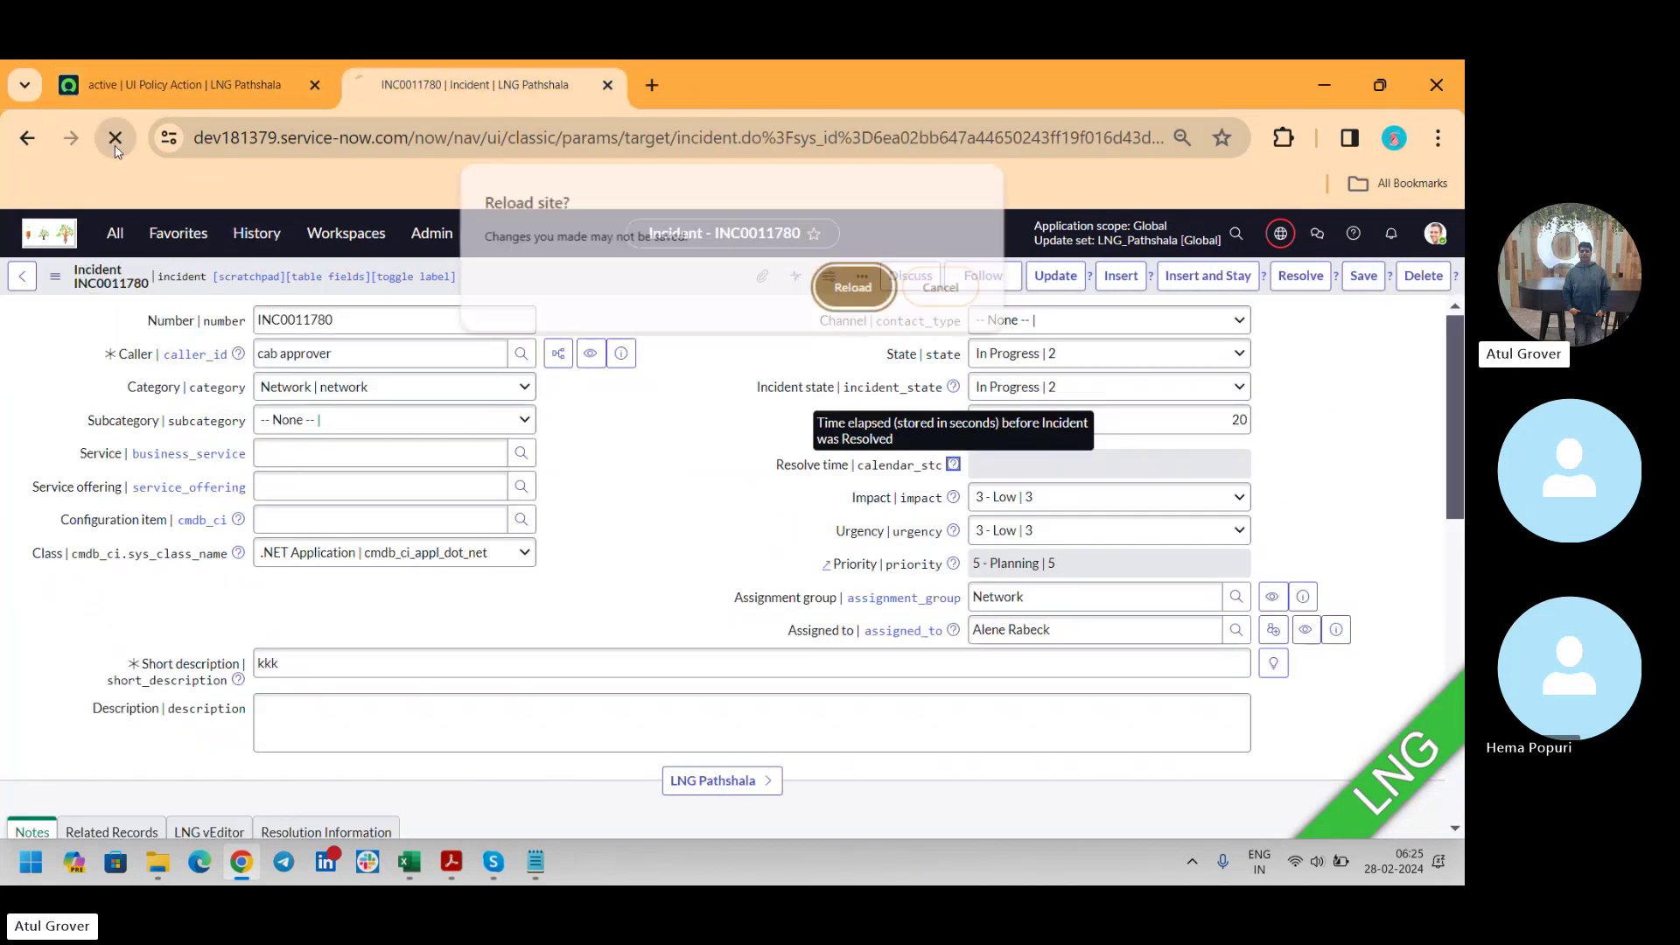
click(856, 287)
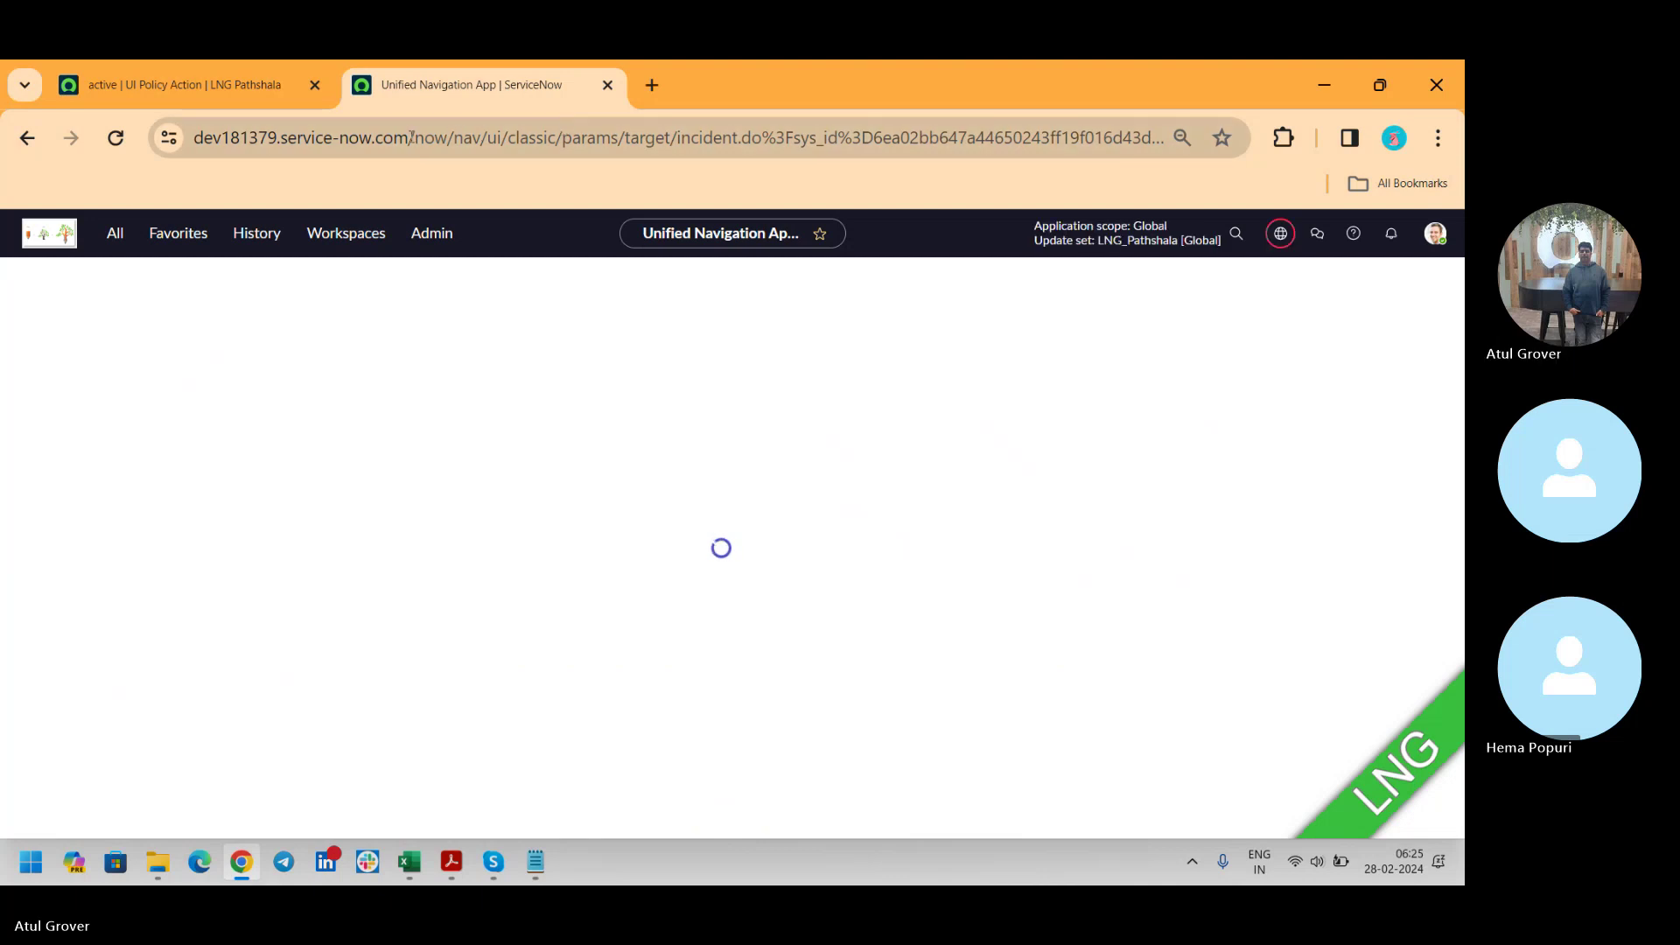
Open a blank new incident form by going to incident.do on the instance.
drag(412, 138, 1393, 123)
text(in)
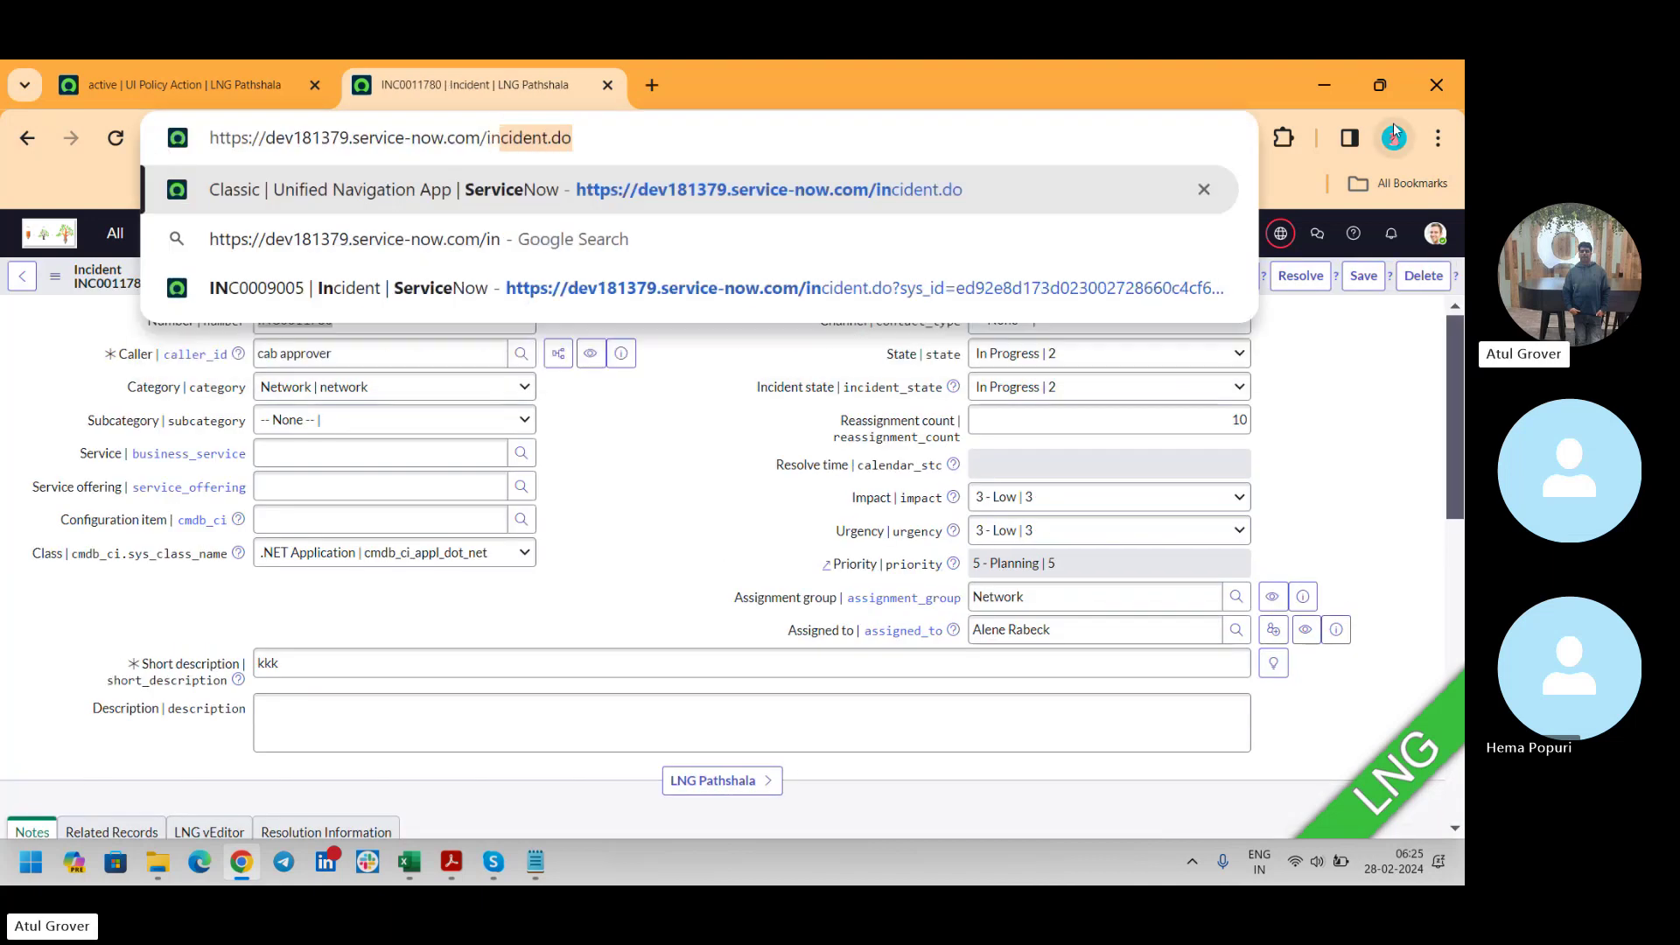
key(Return)
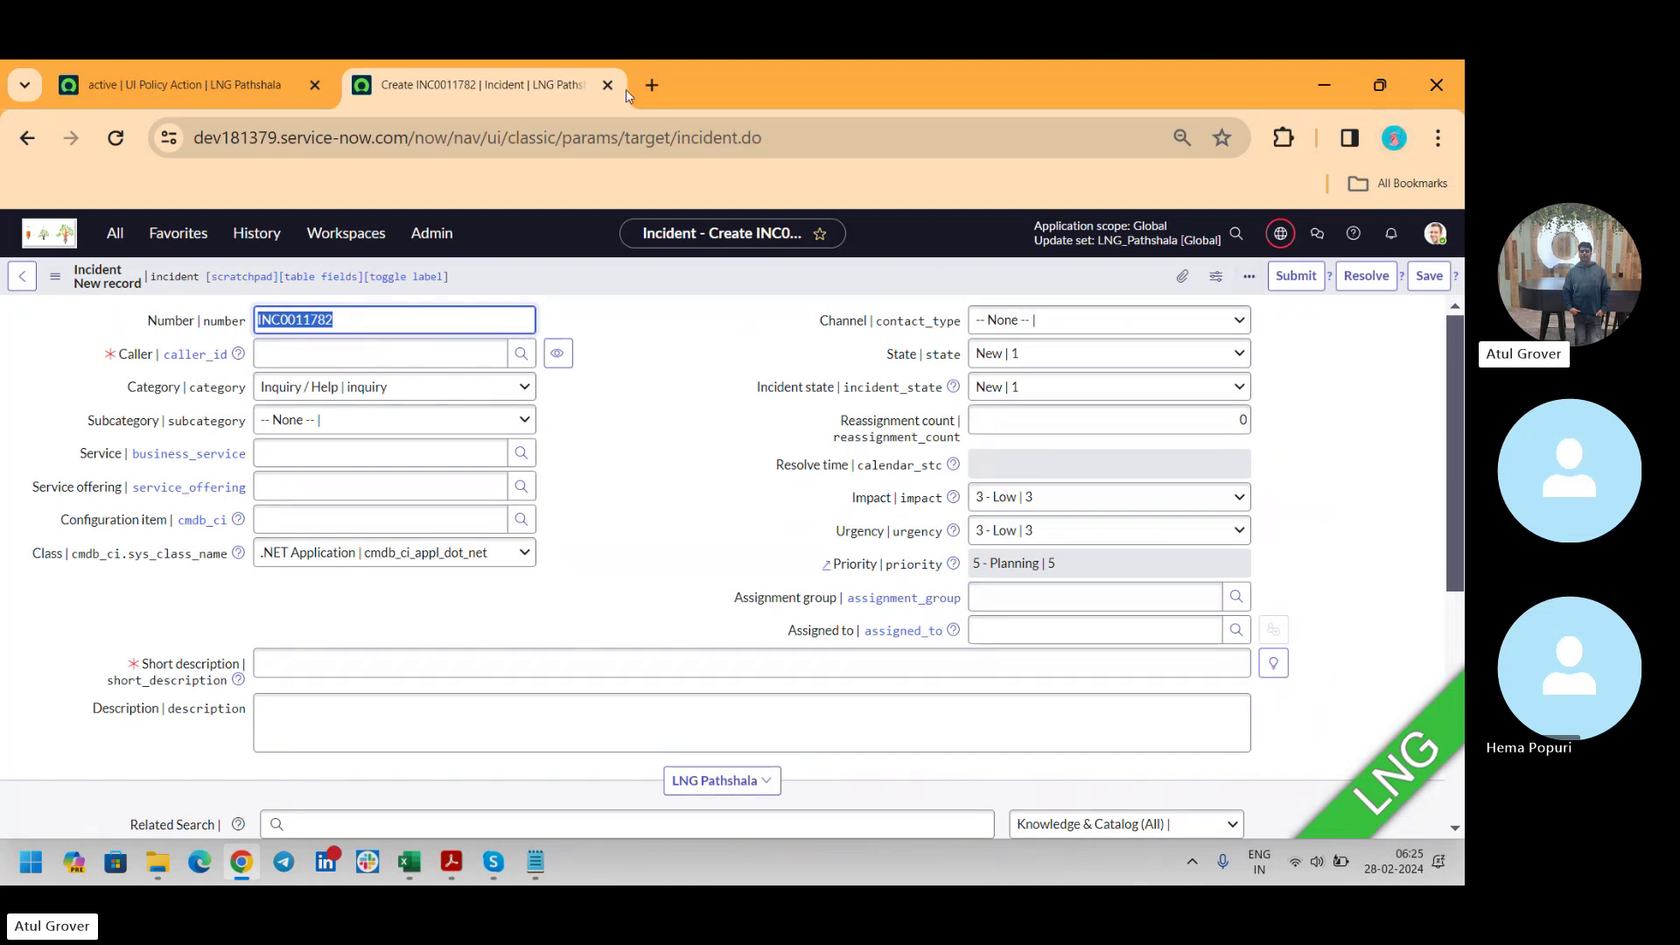
Open the LNG Re assign record from the list of UI Policies.
click(141, 72)
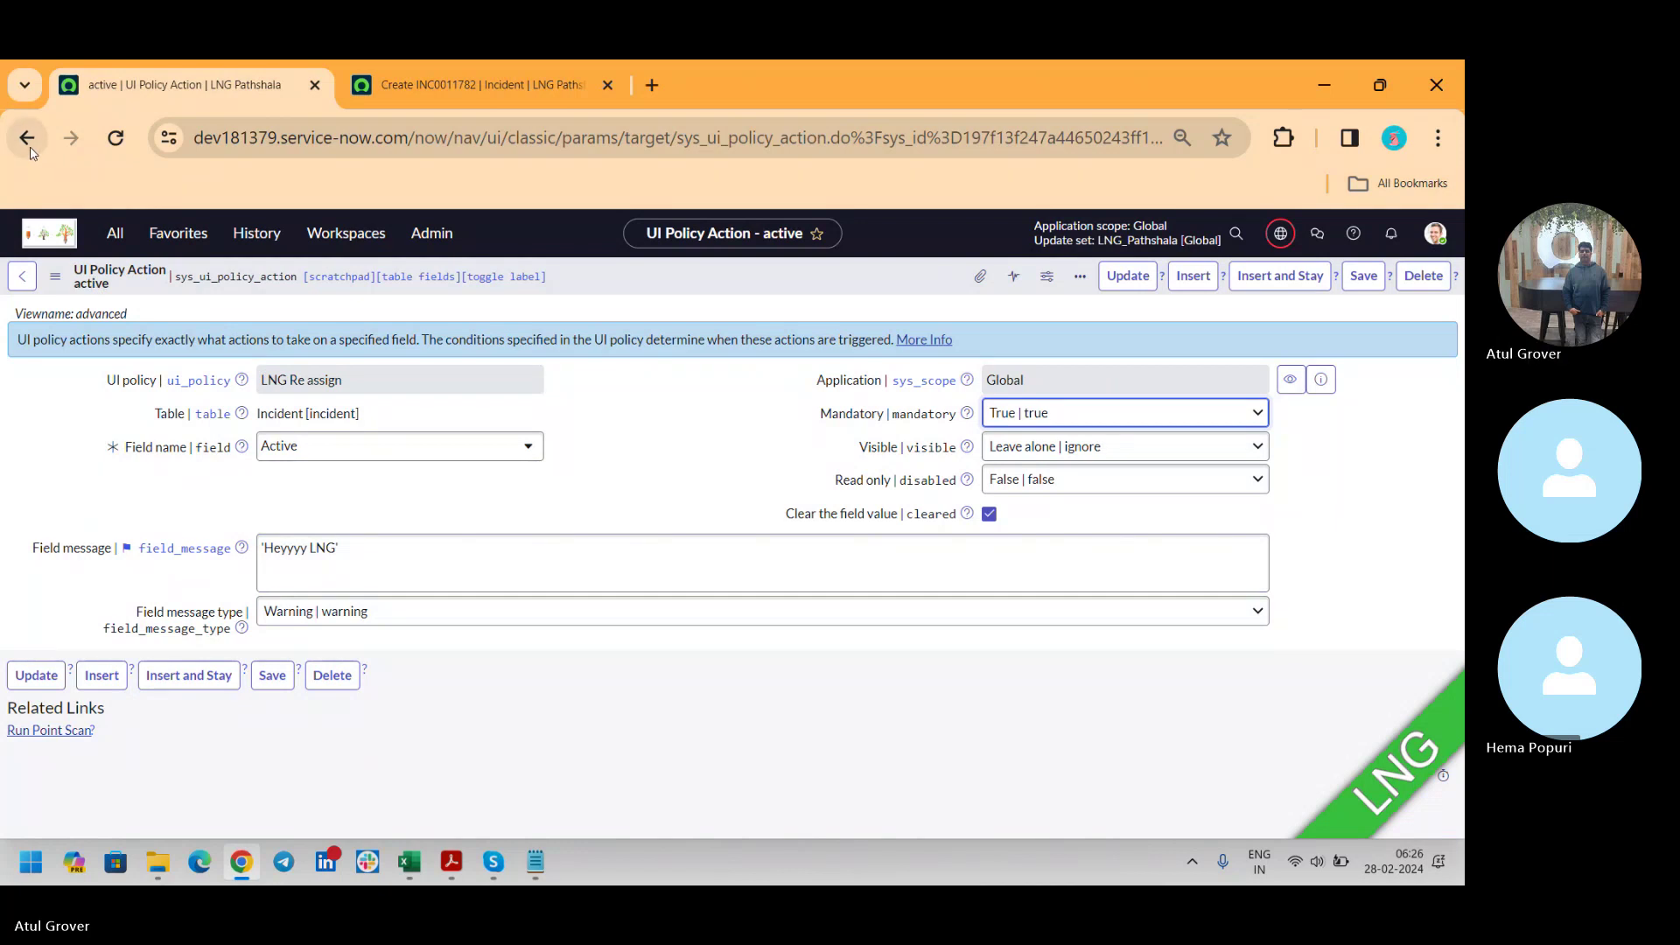
click(22, 276)
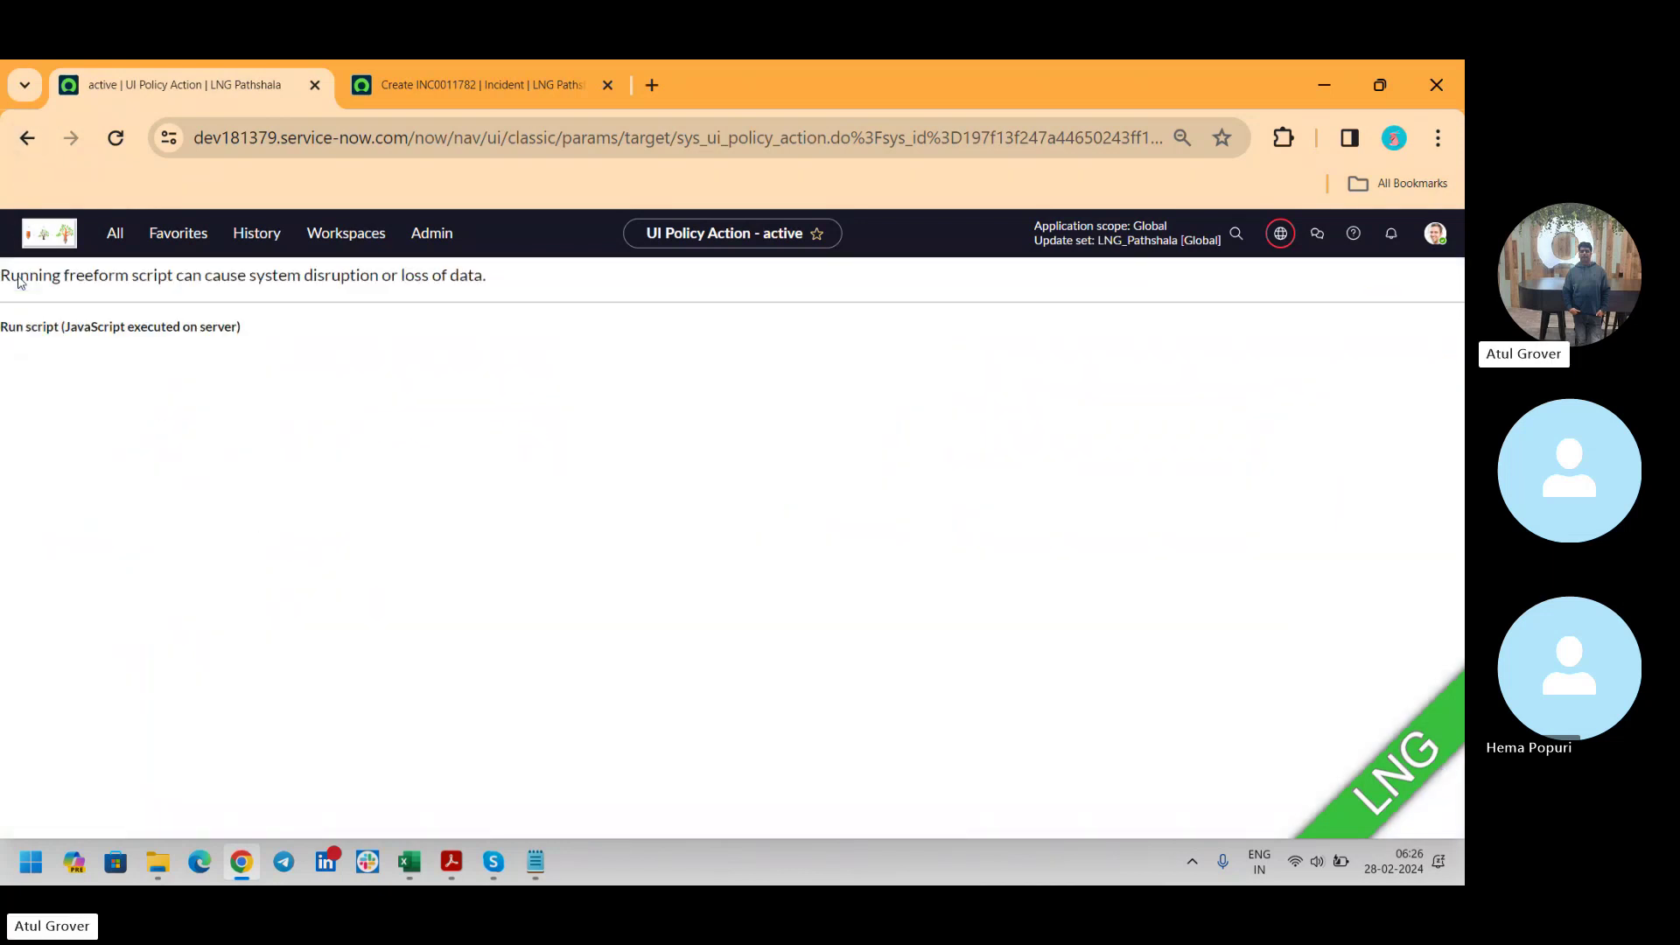
click(114, 233)
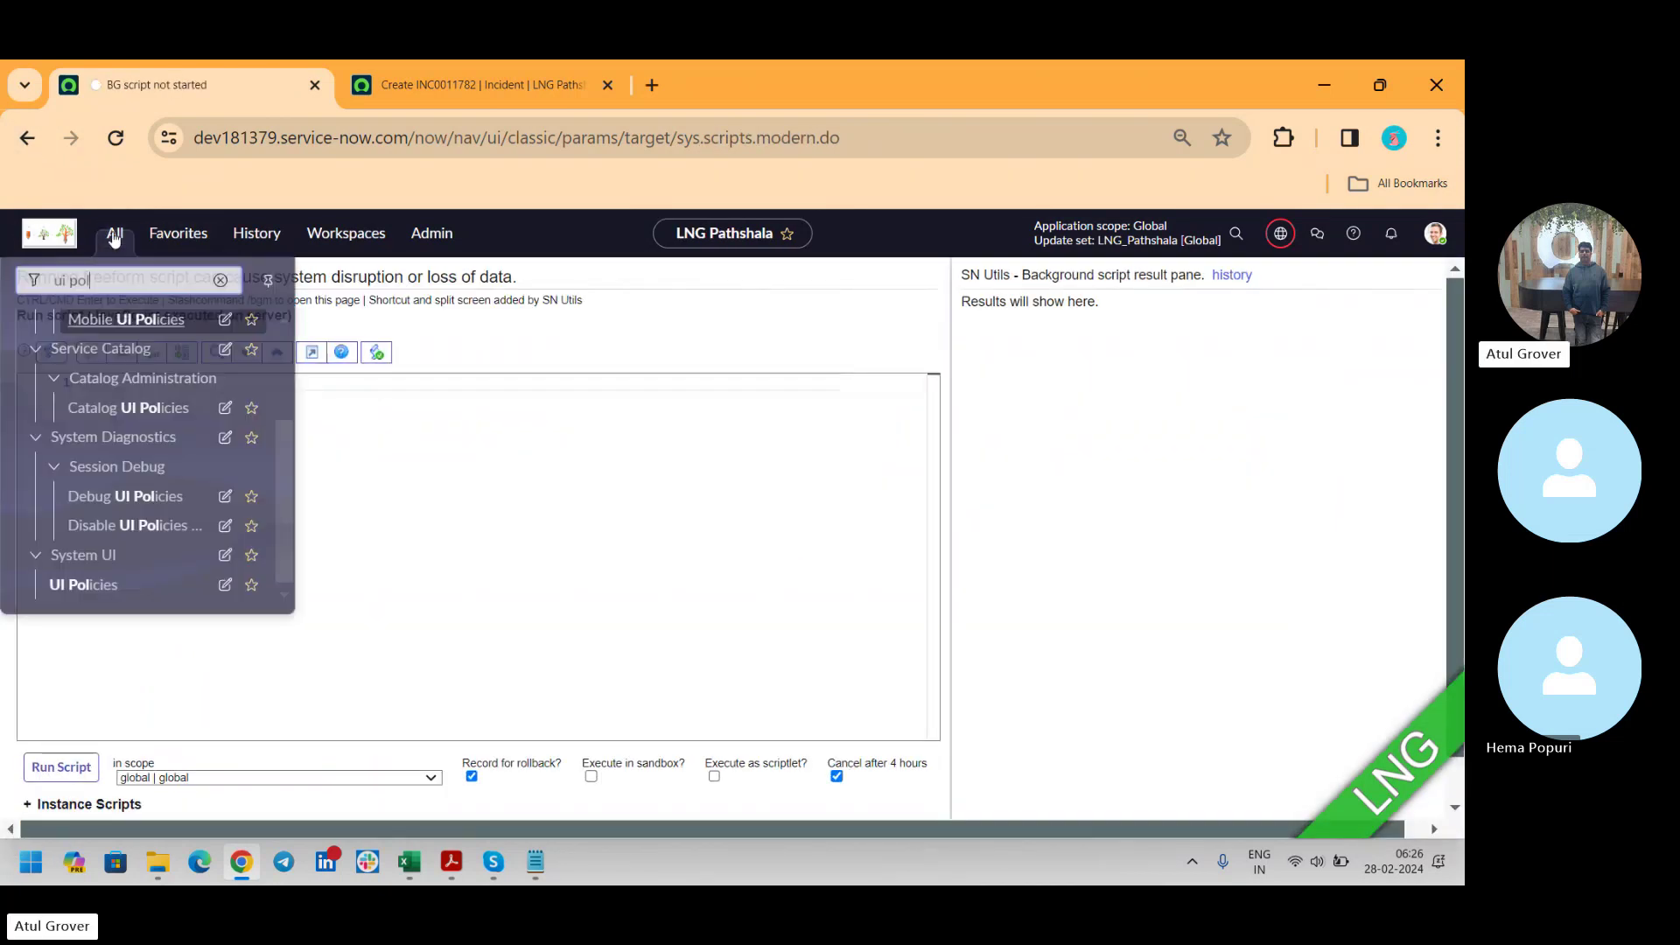
click(92, 582)
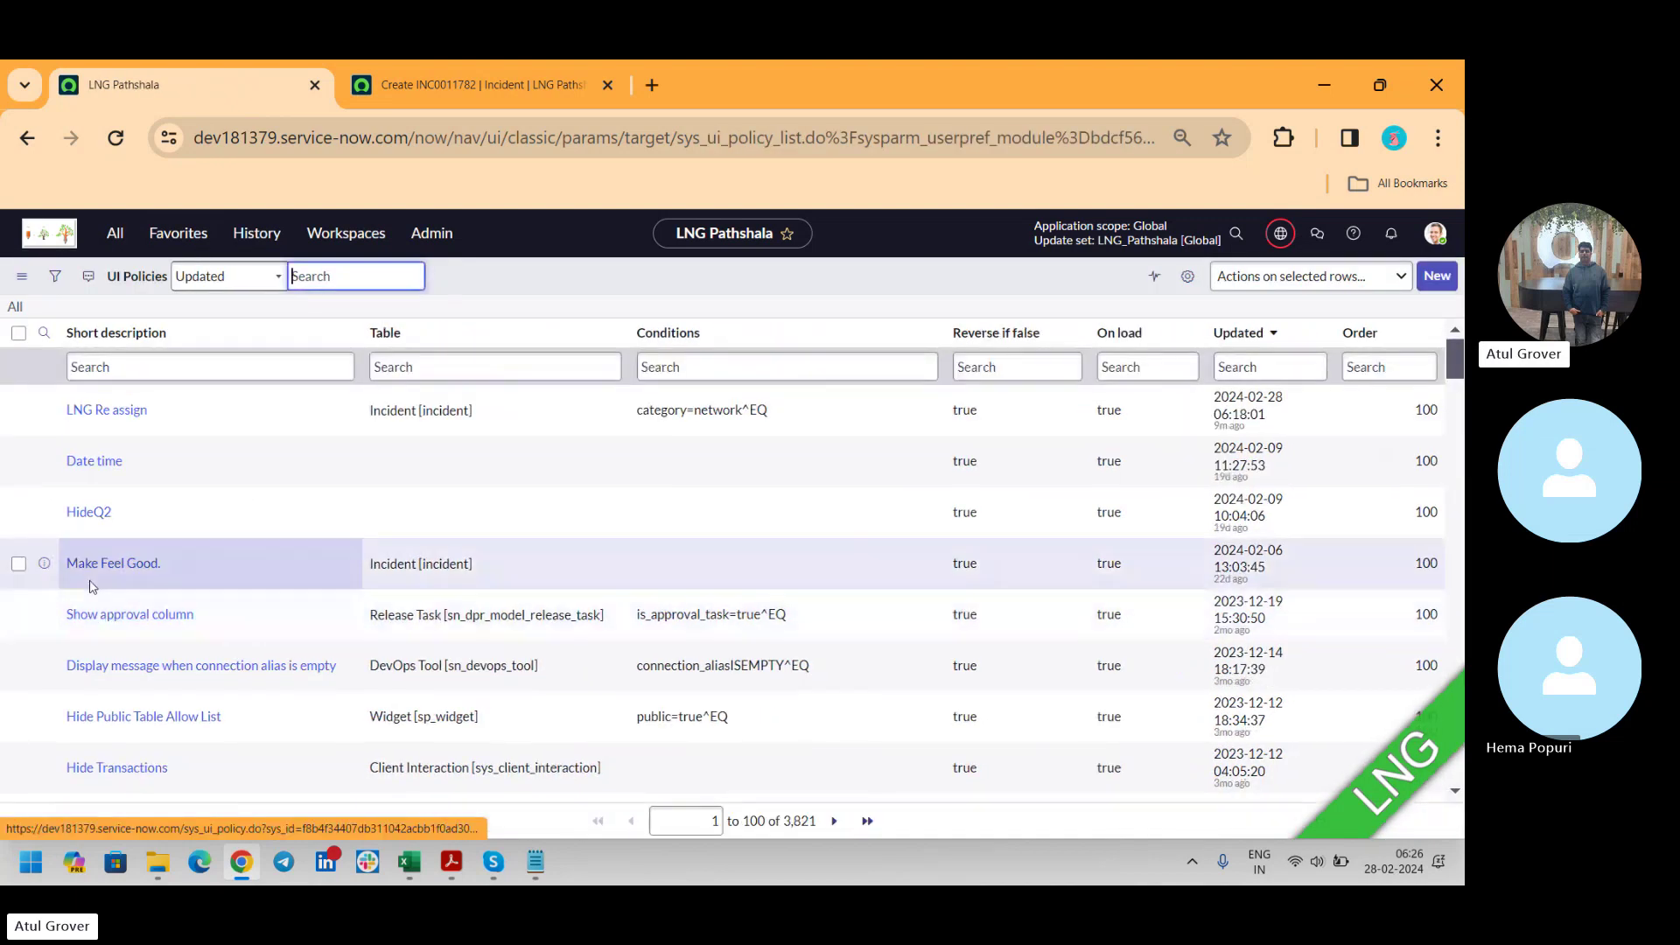
click(108, 420)
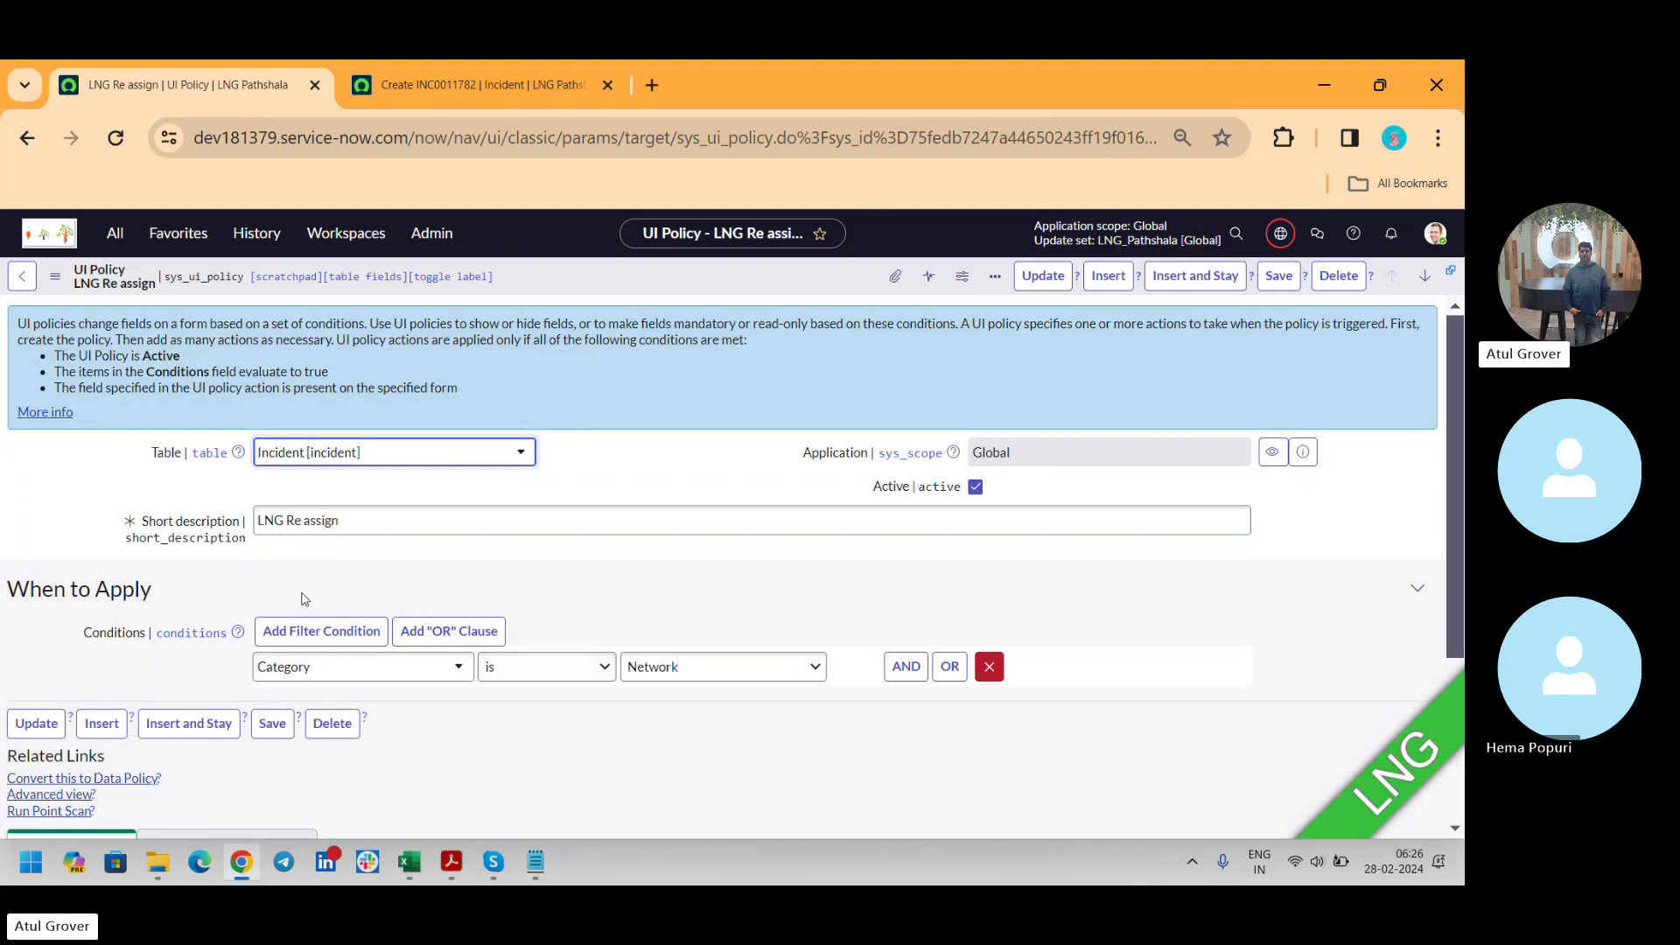
Switch the LNG Re assign UI policy form to the Advanced view and examine its When to Apply options.
click(54, 277)
mouse_move(166, 516)
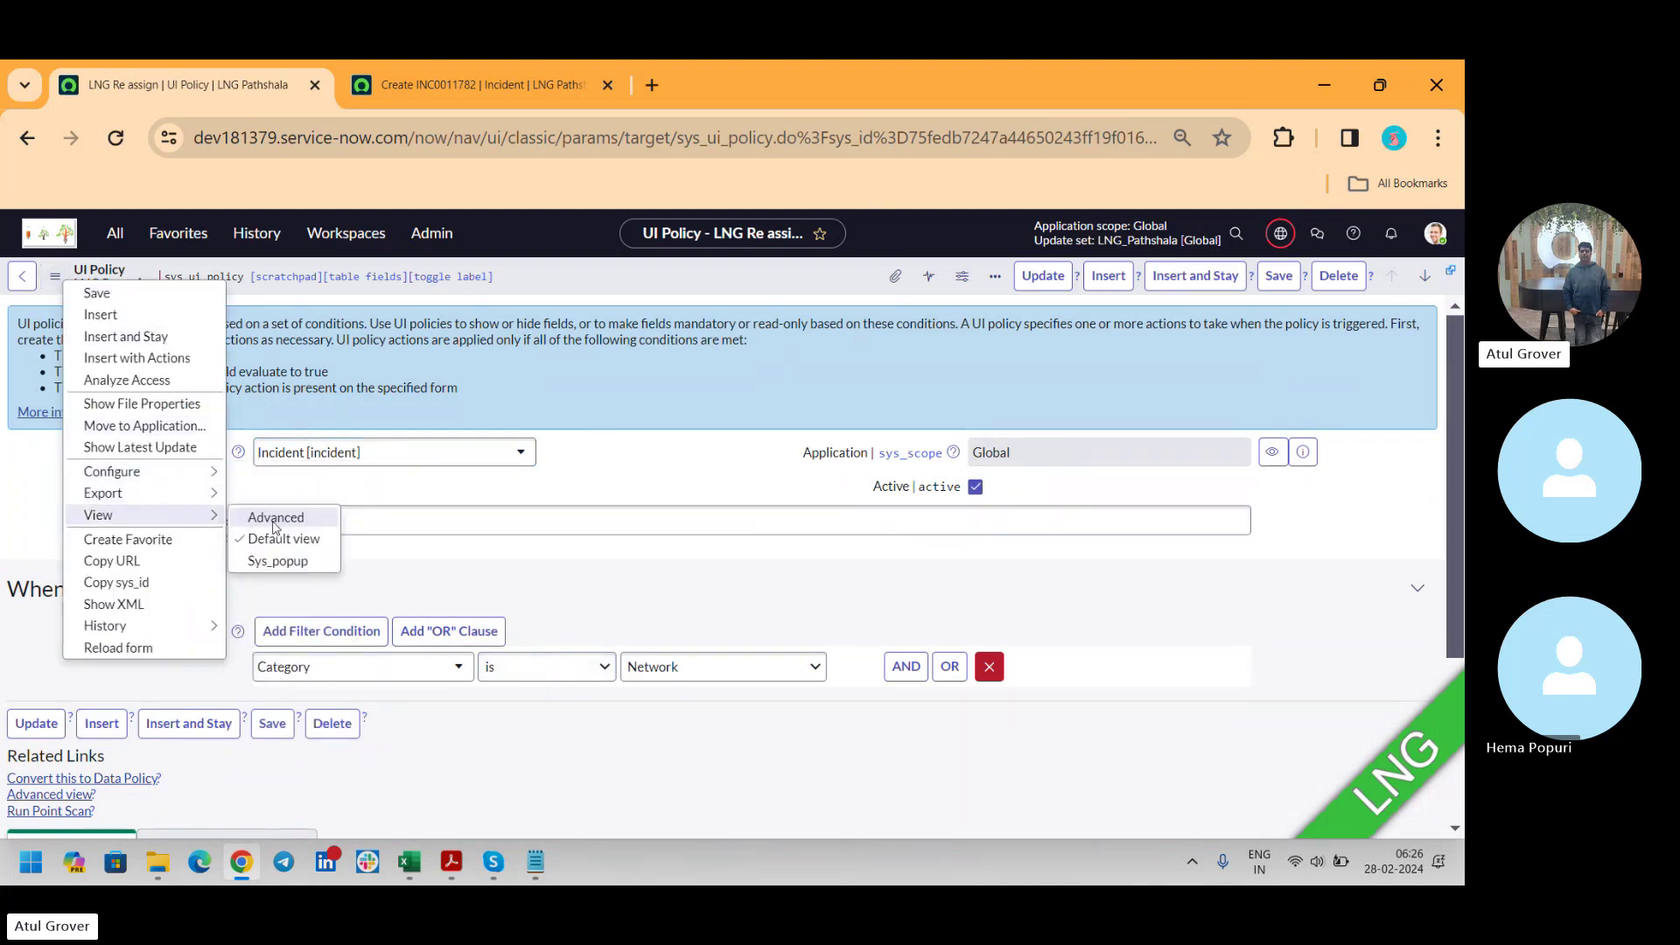
key(Escape)
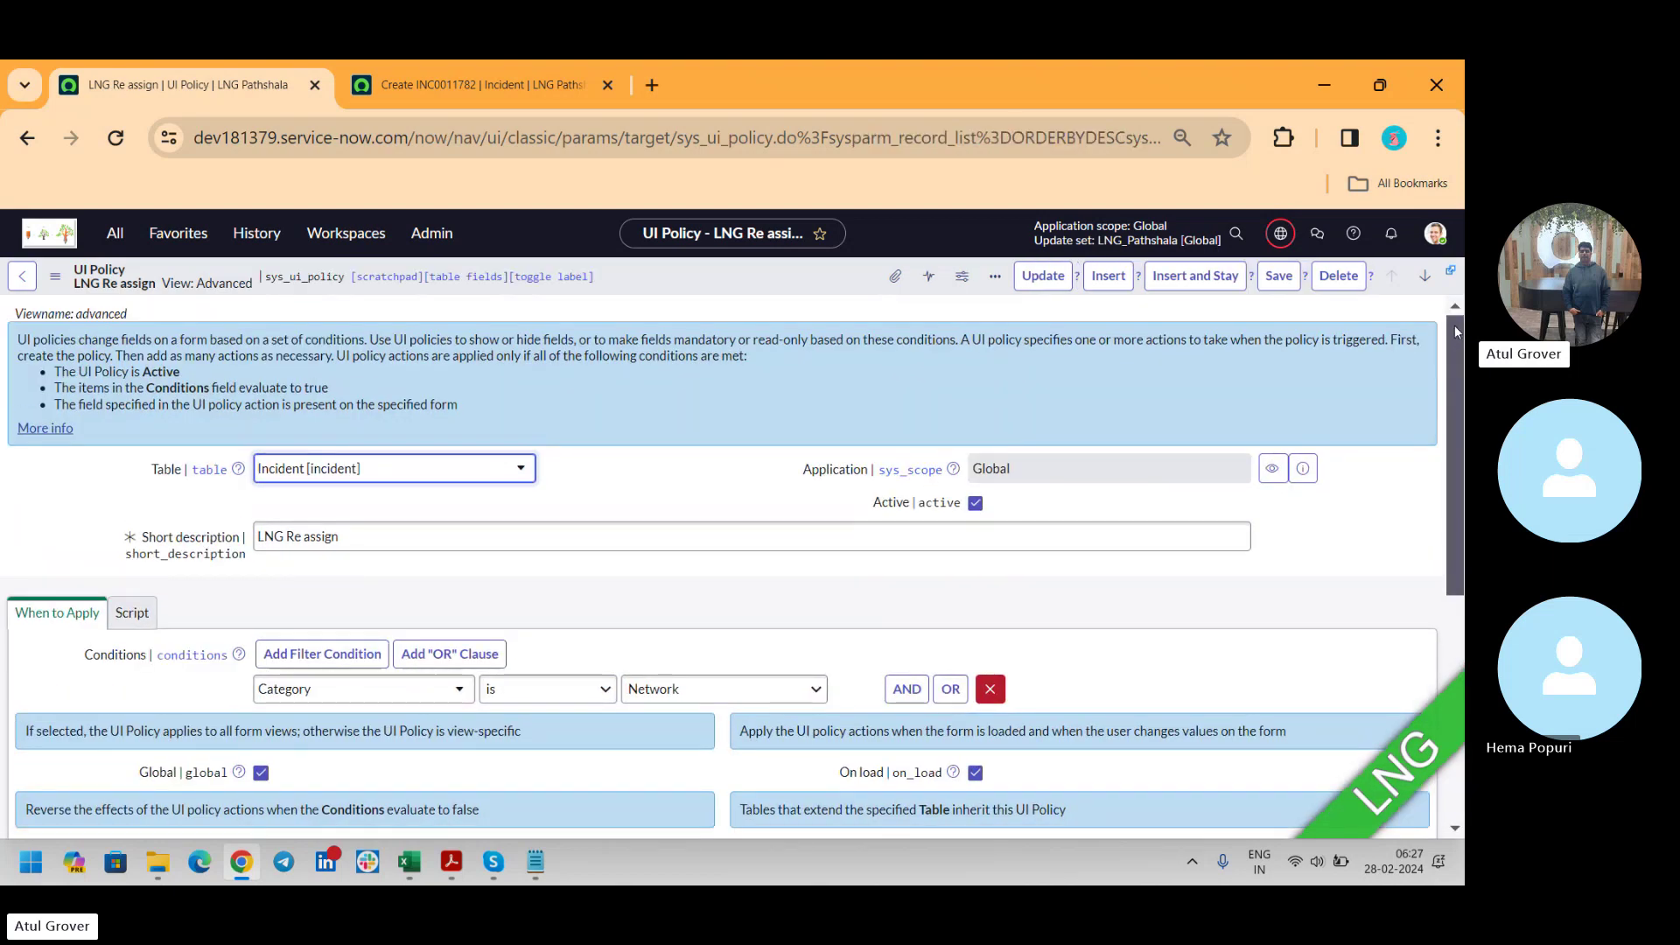
drag(1454, 324, 1457, 504)
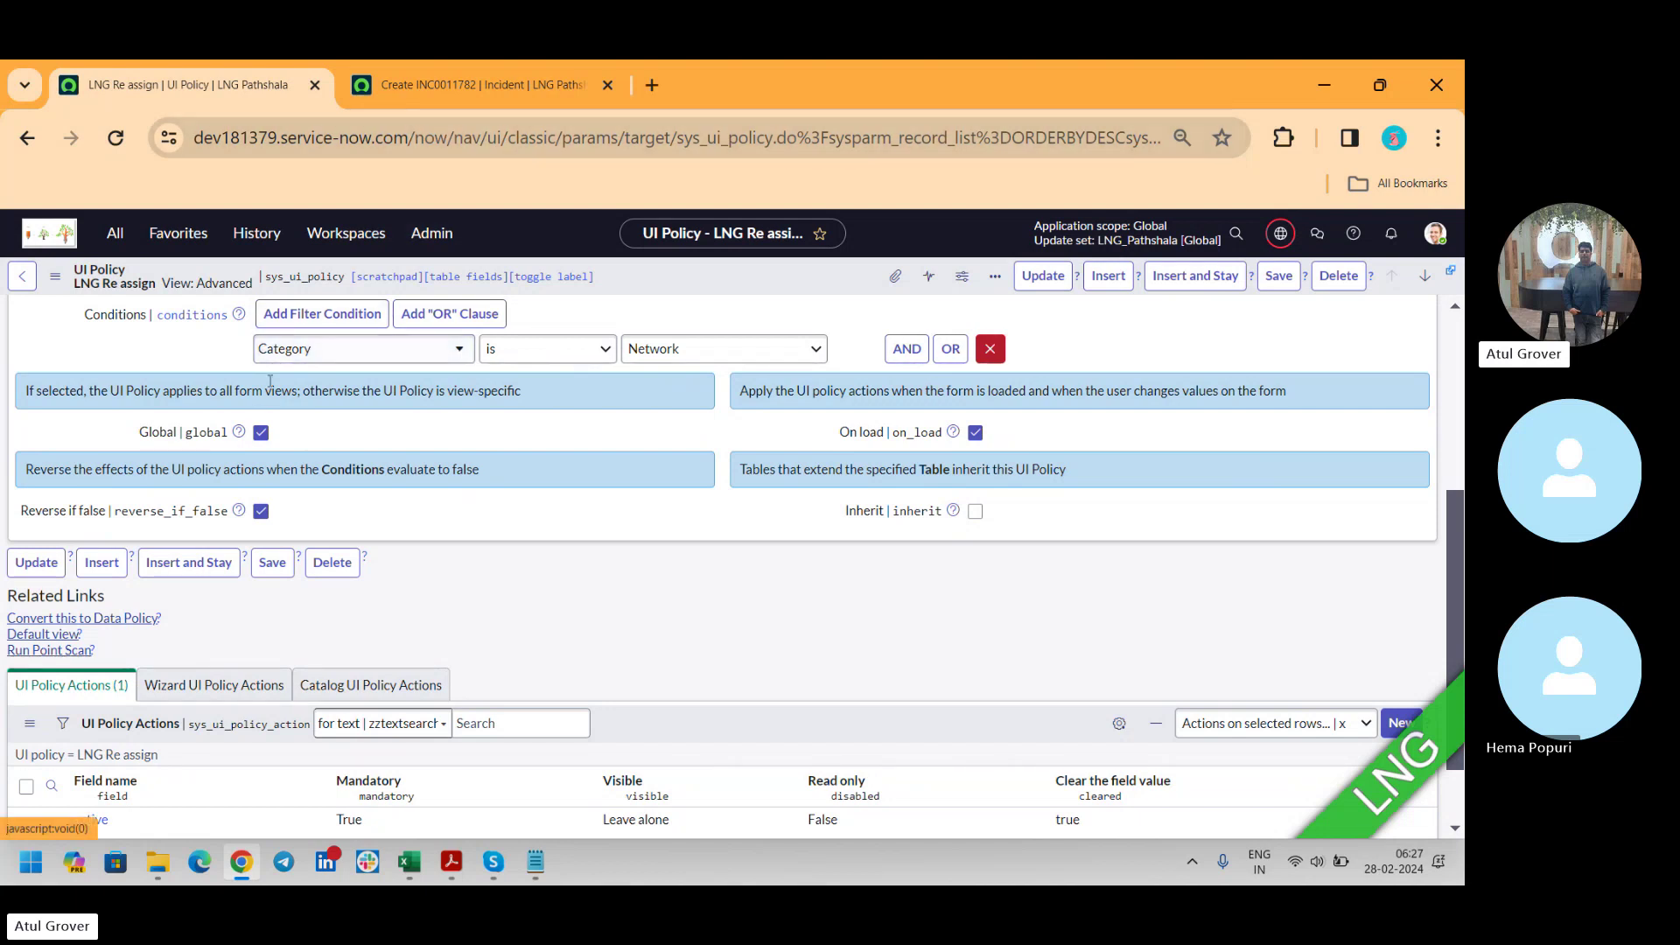
Clear the Global option on the UI policy and list the choices for its View field using **.
click(436, 87)
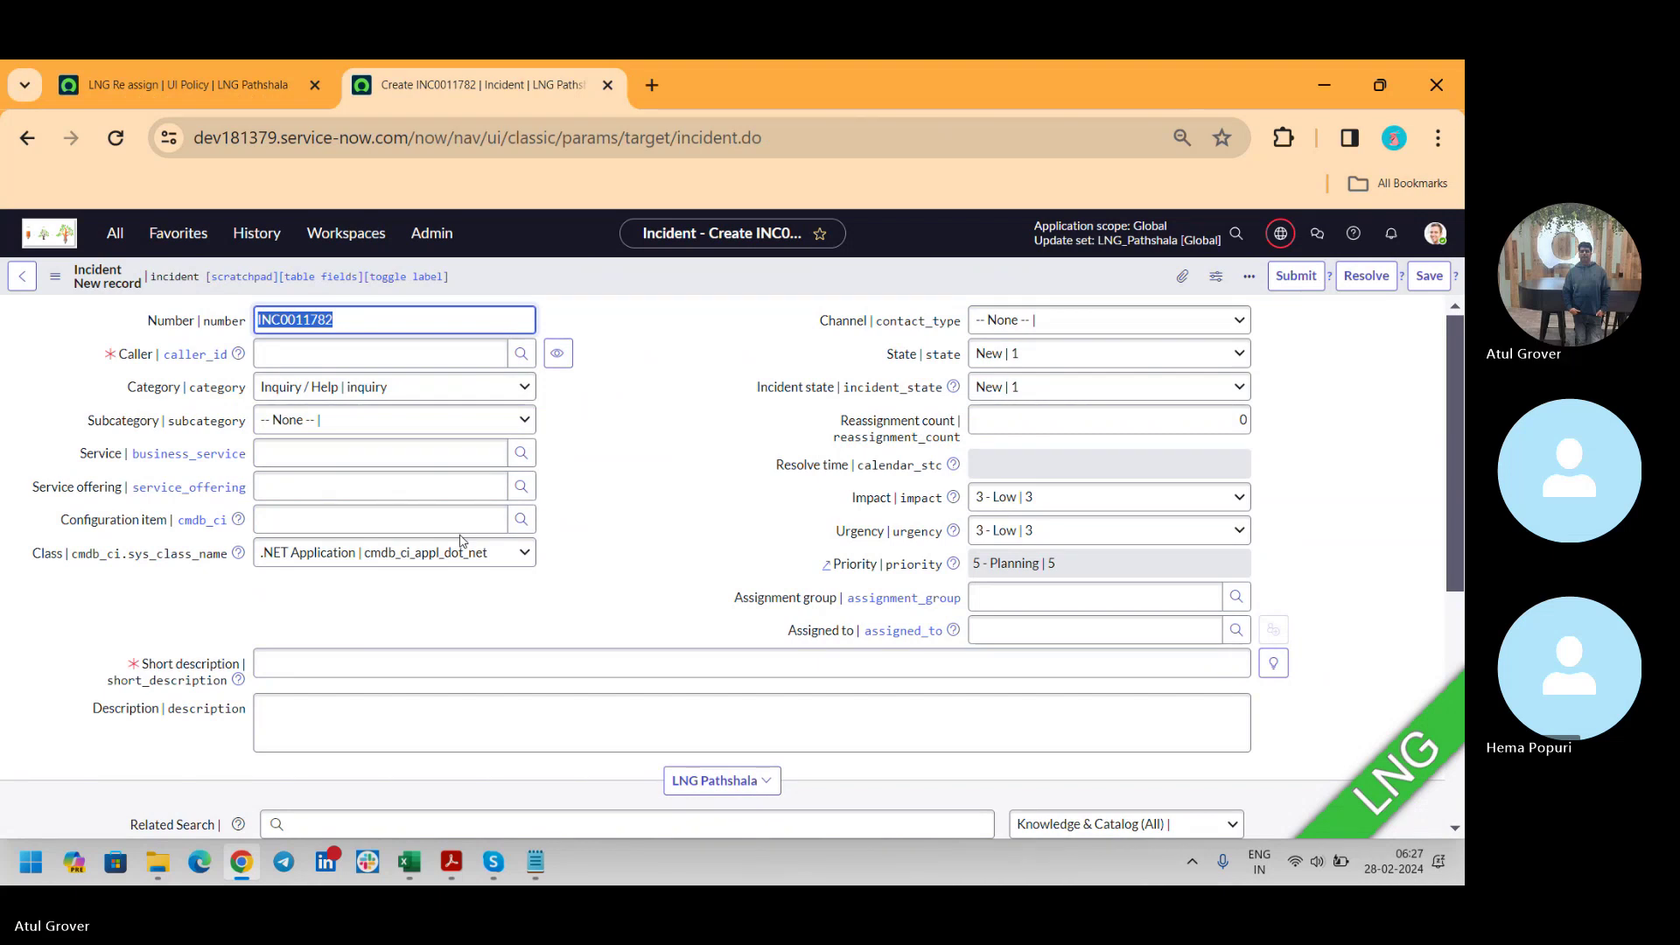
click(241, 77)
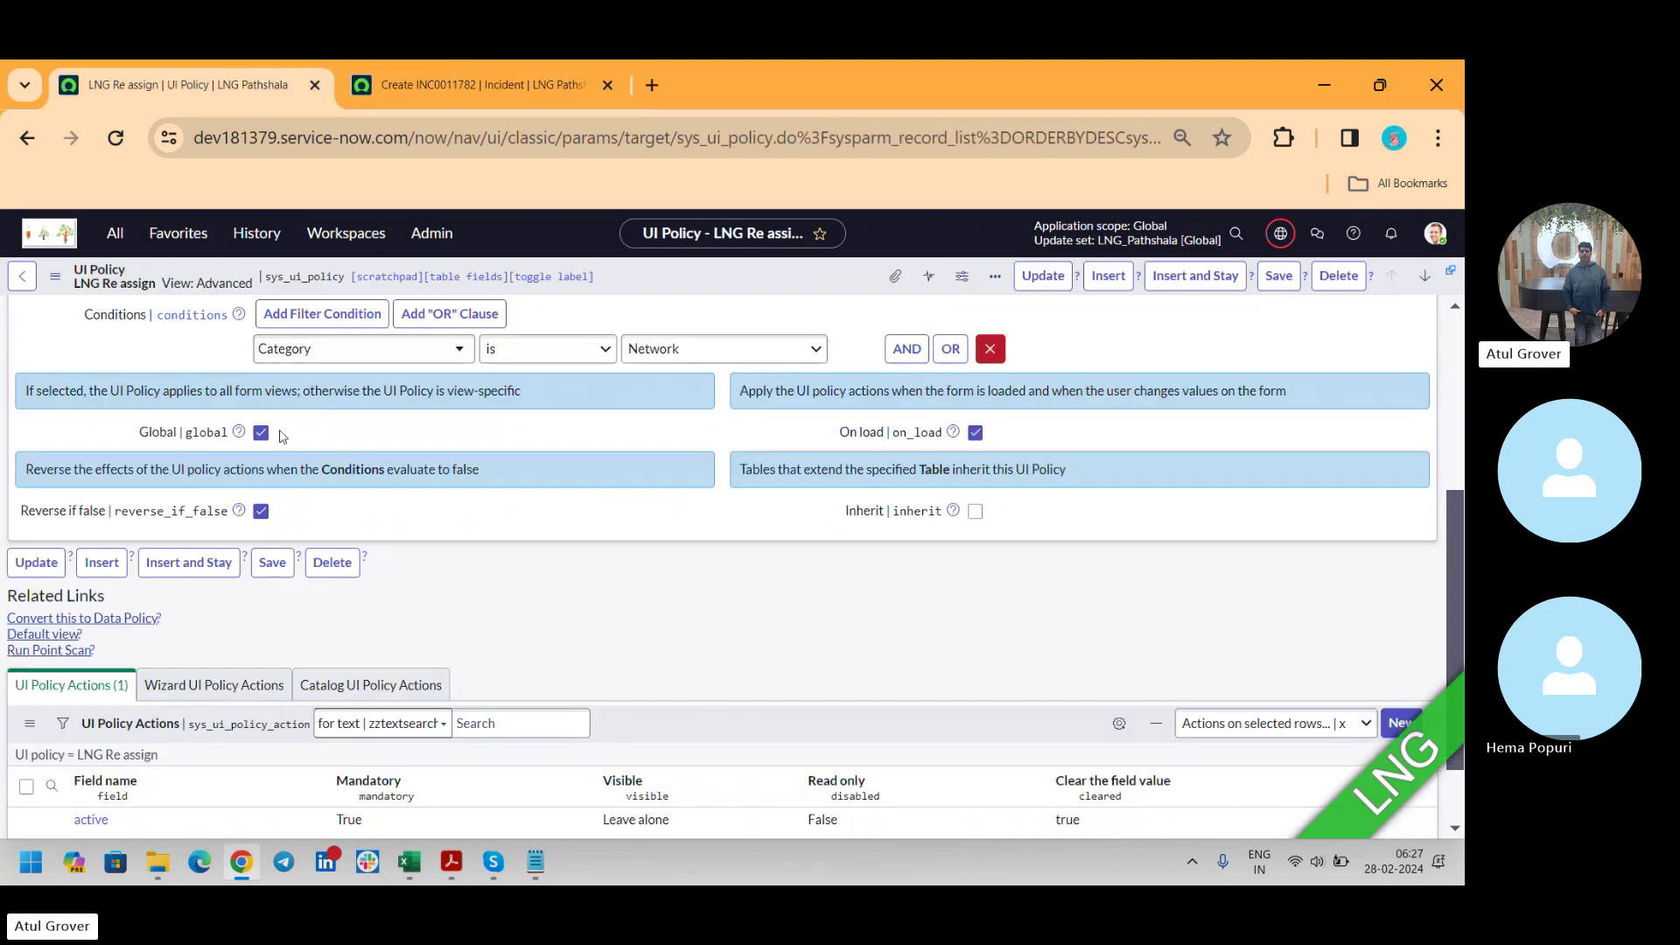
click(262, 434)
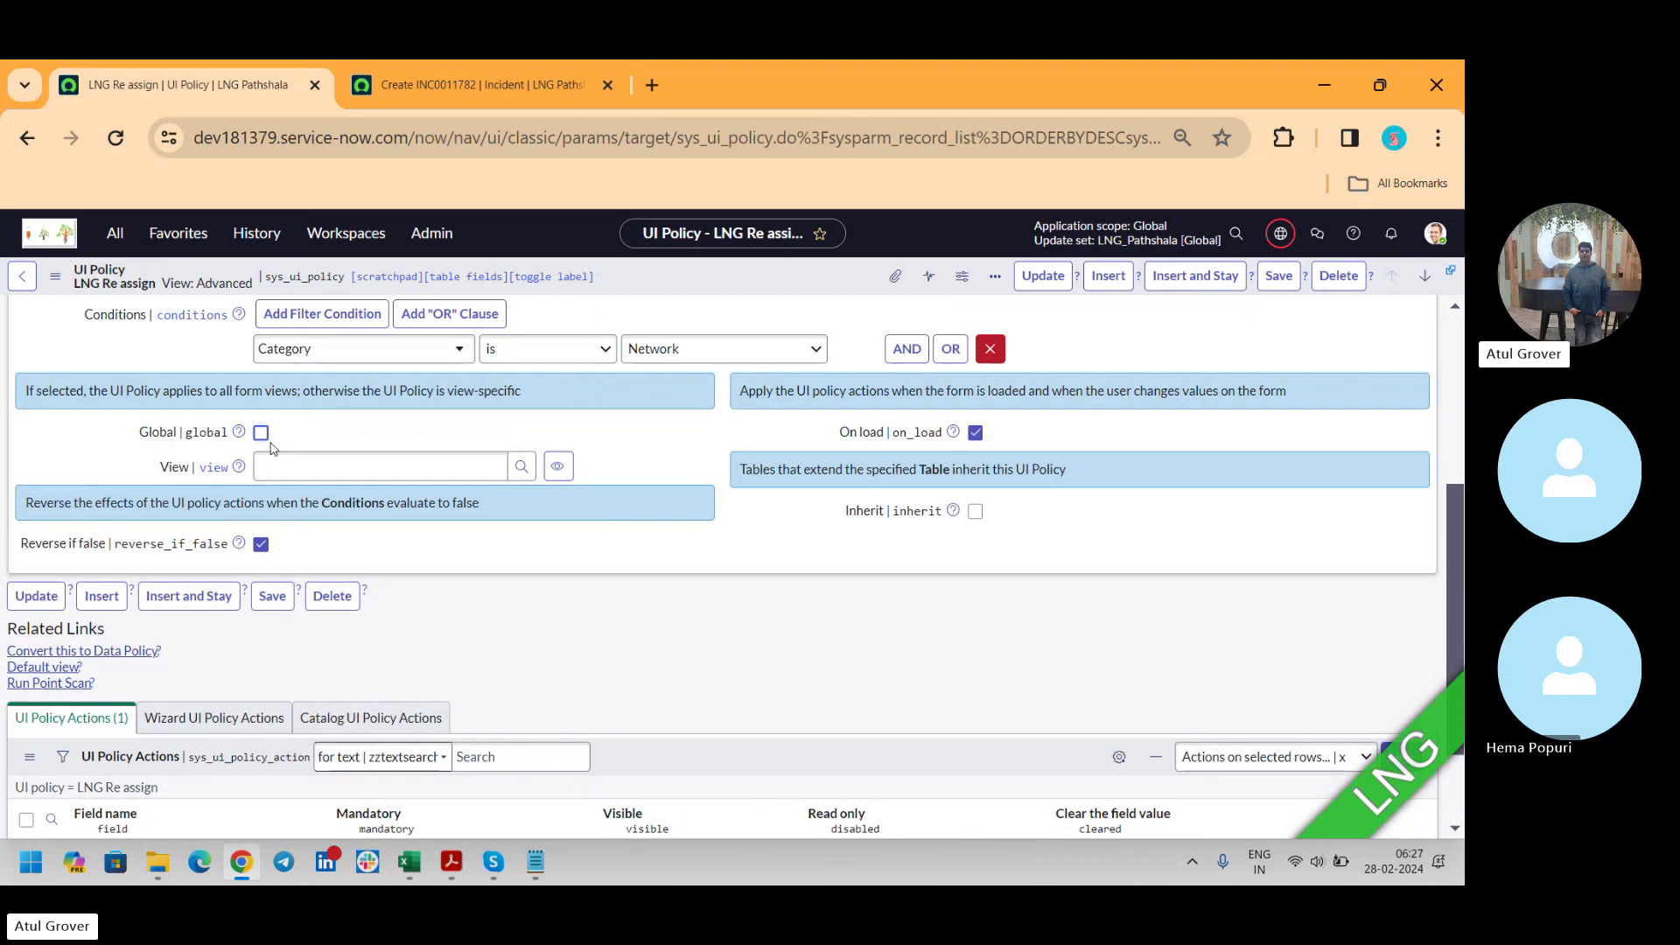
click(312, 473)
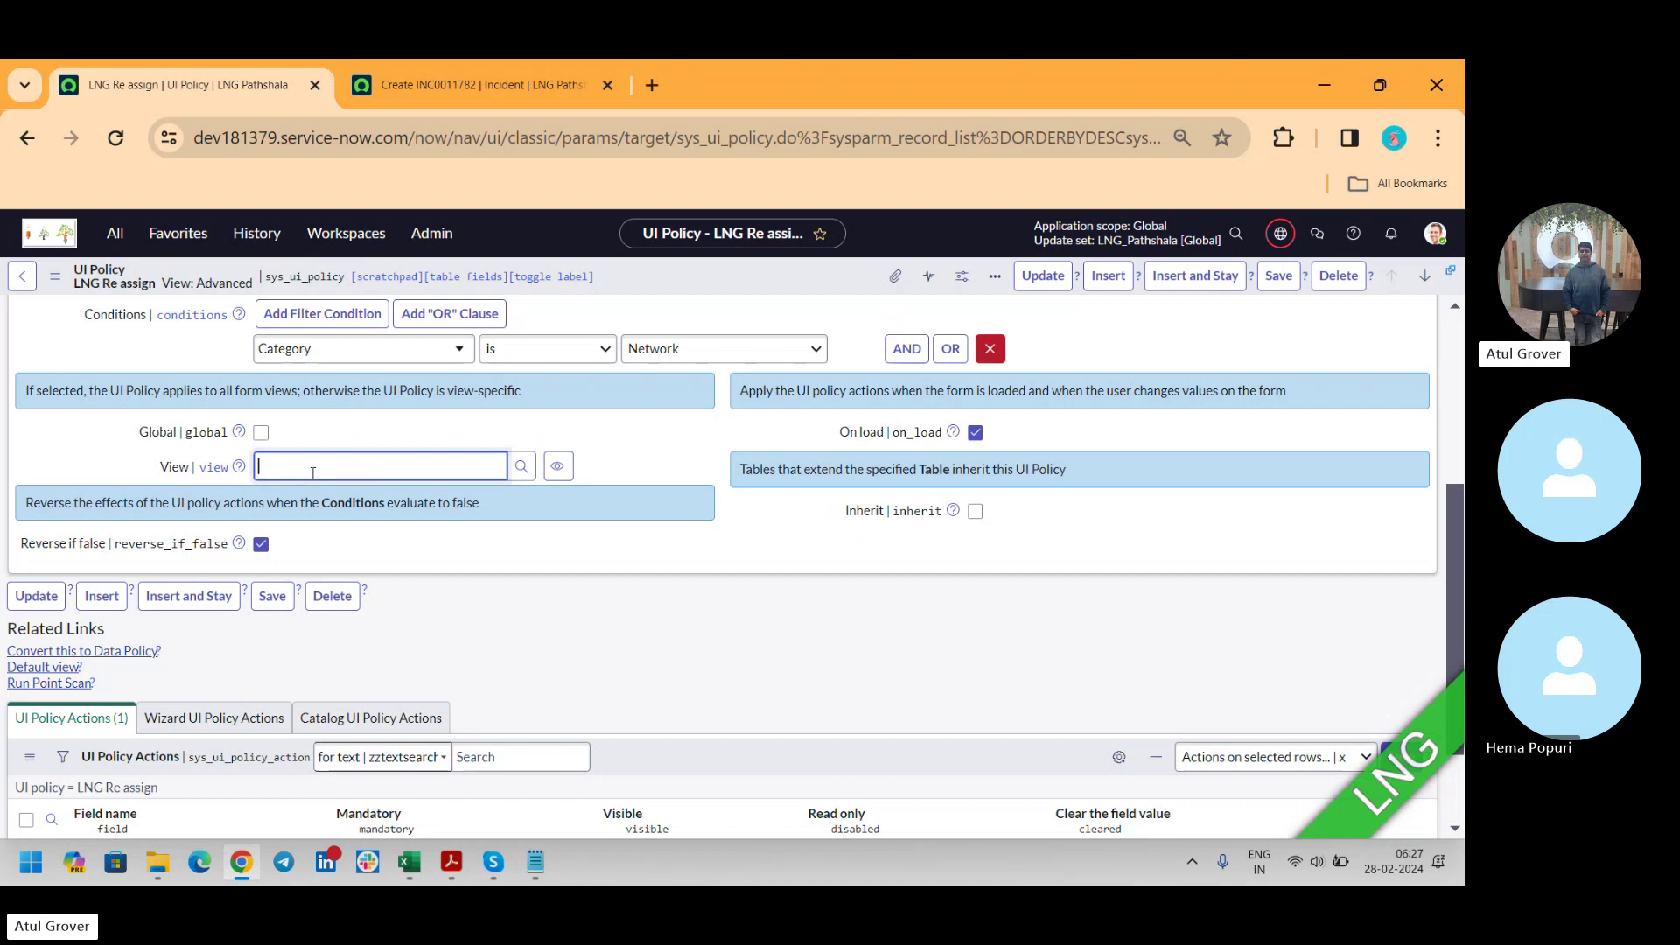
text(**)
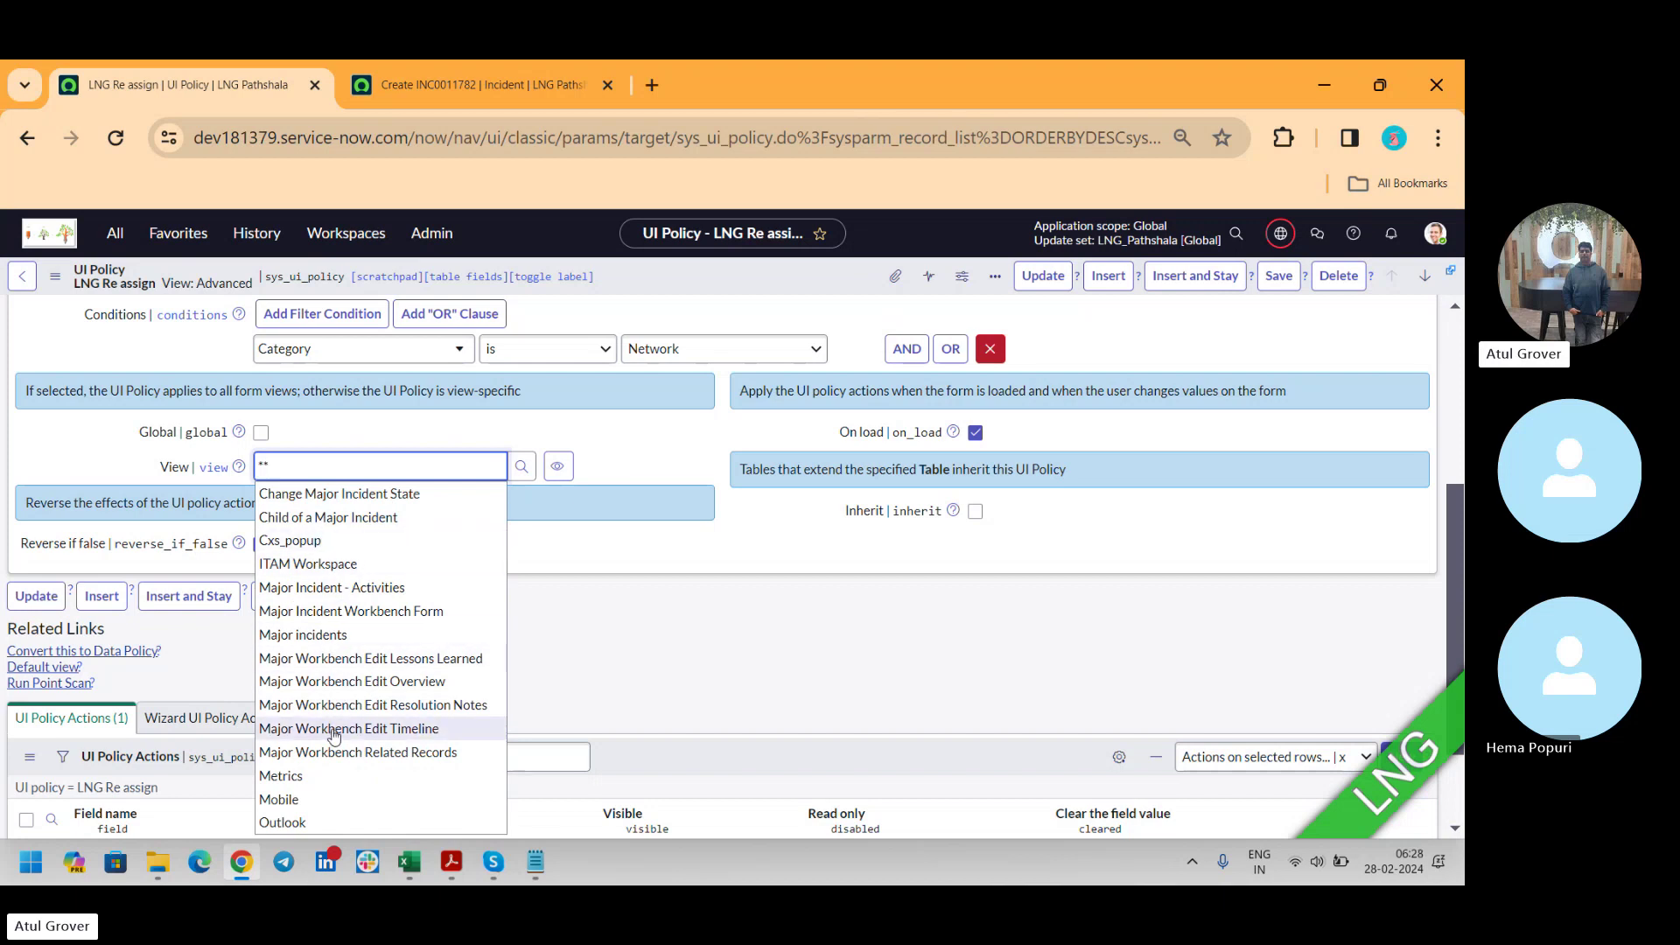
On the new incident, select a caller, enter kk as the short description, and save the record.
click(436, 87)
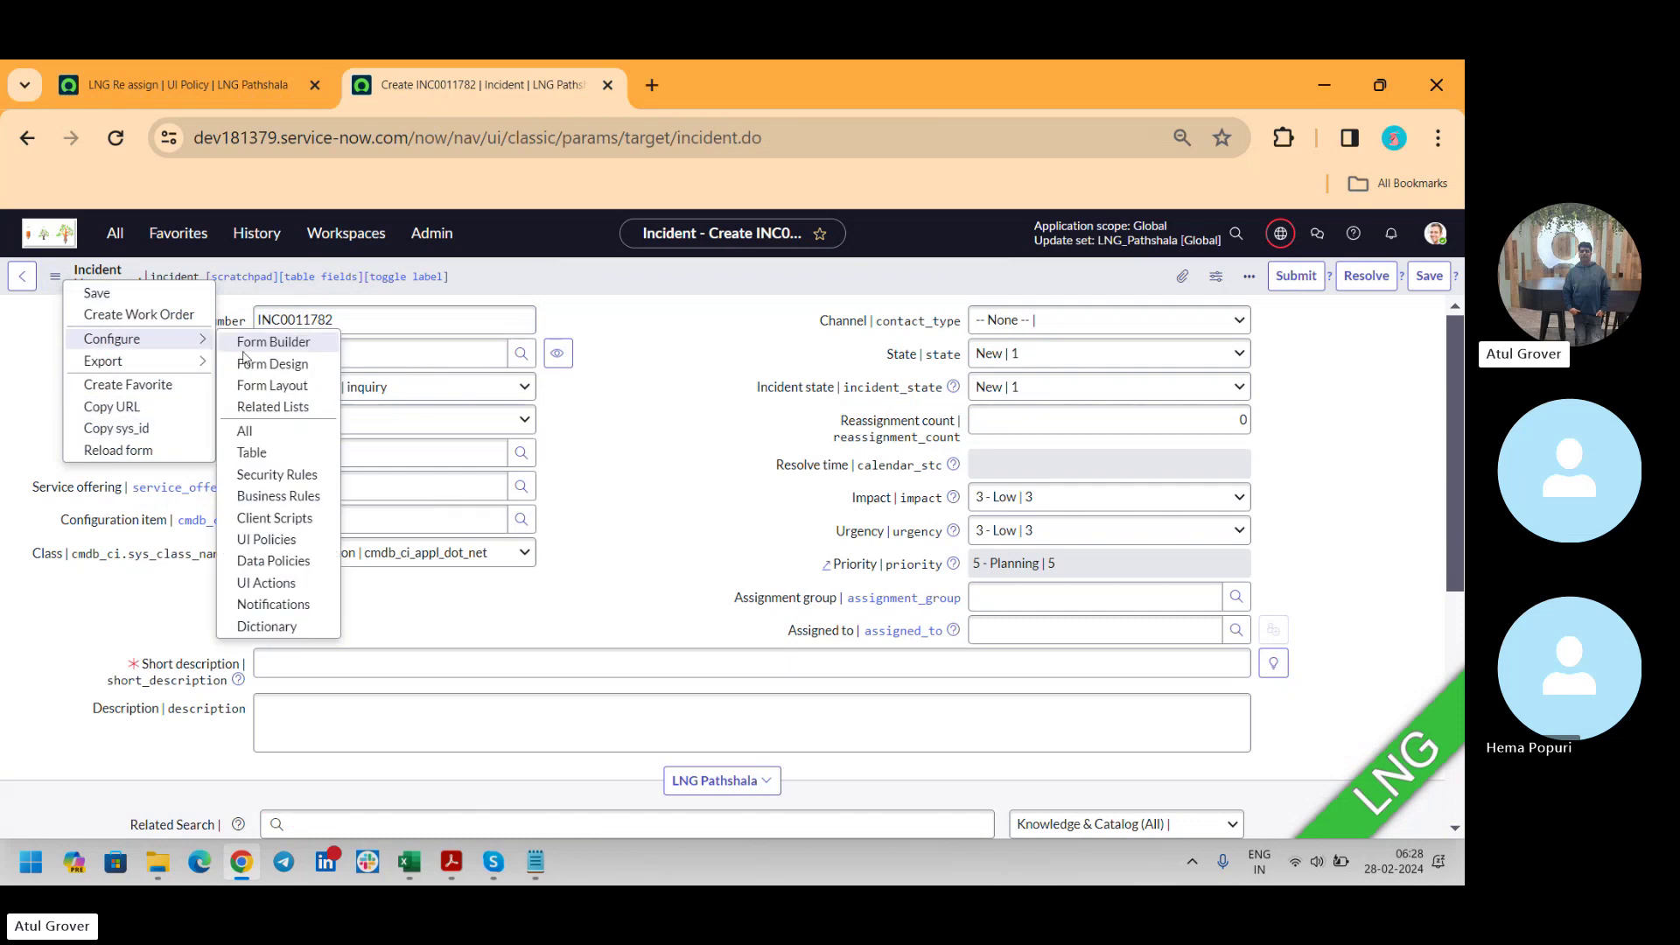
click(467, 357)
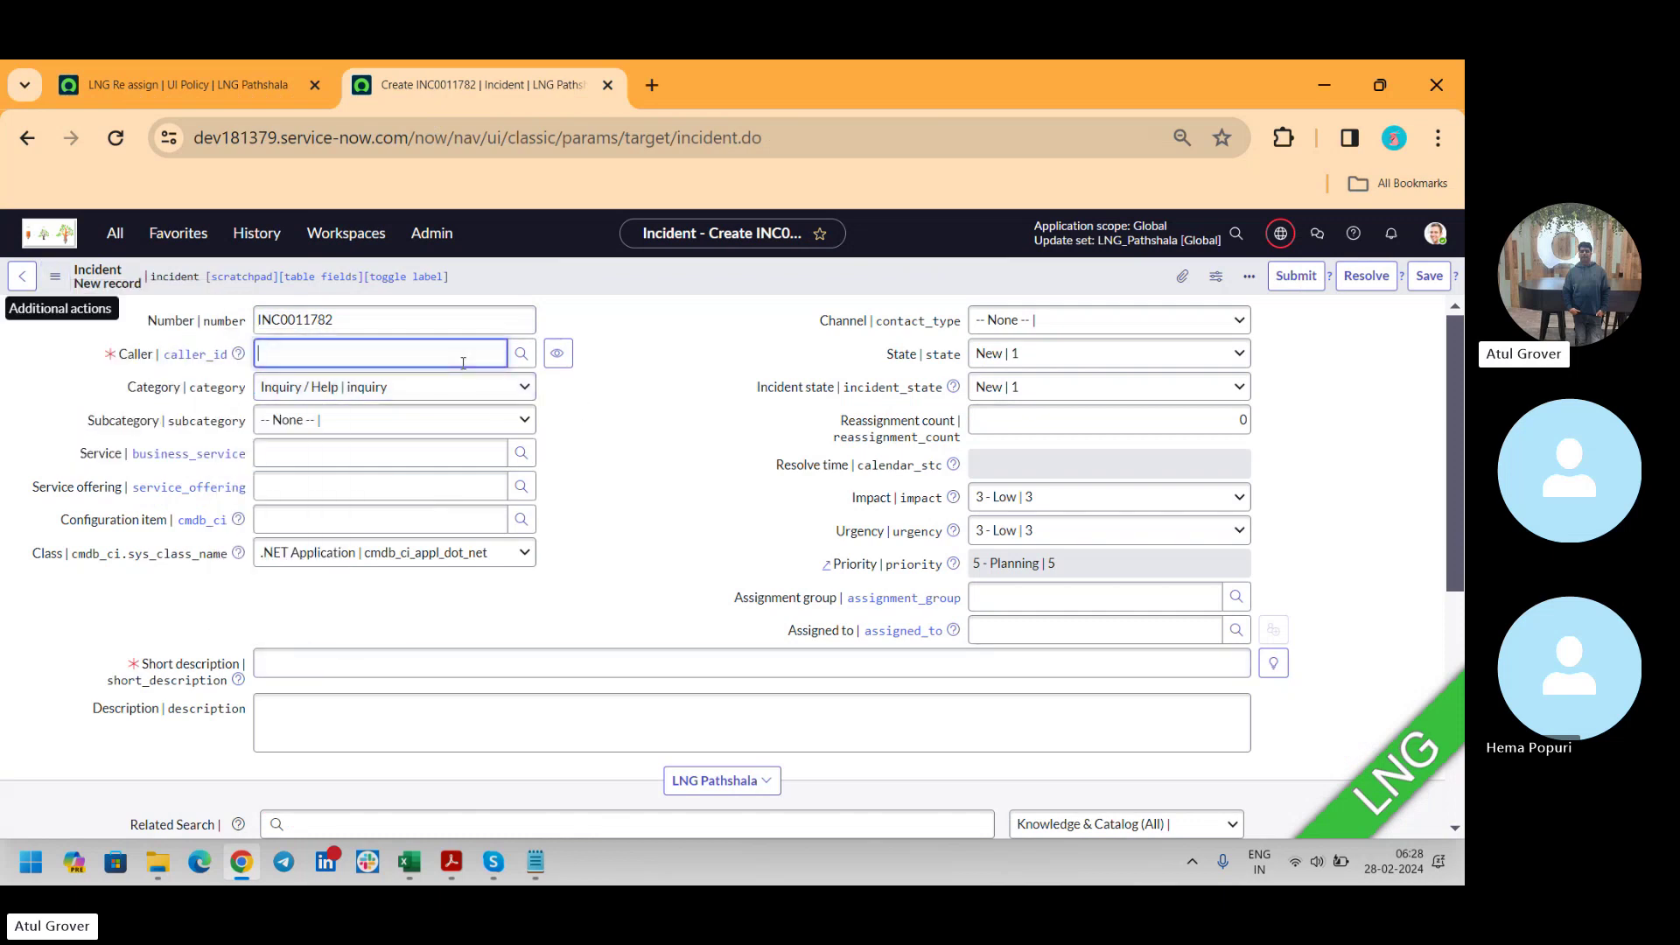
click(385, 439)
click(322, 664)
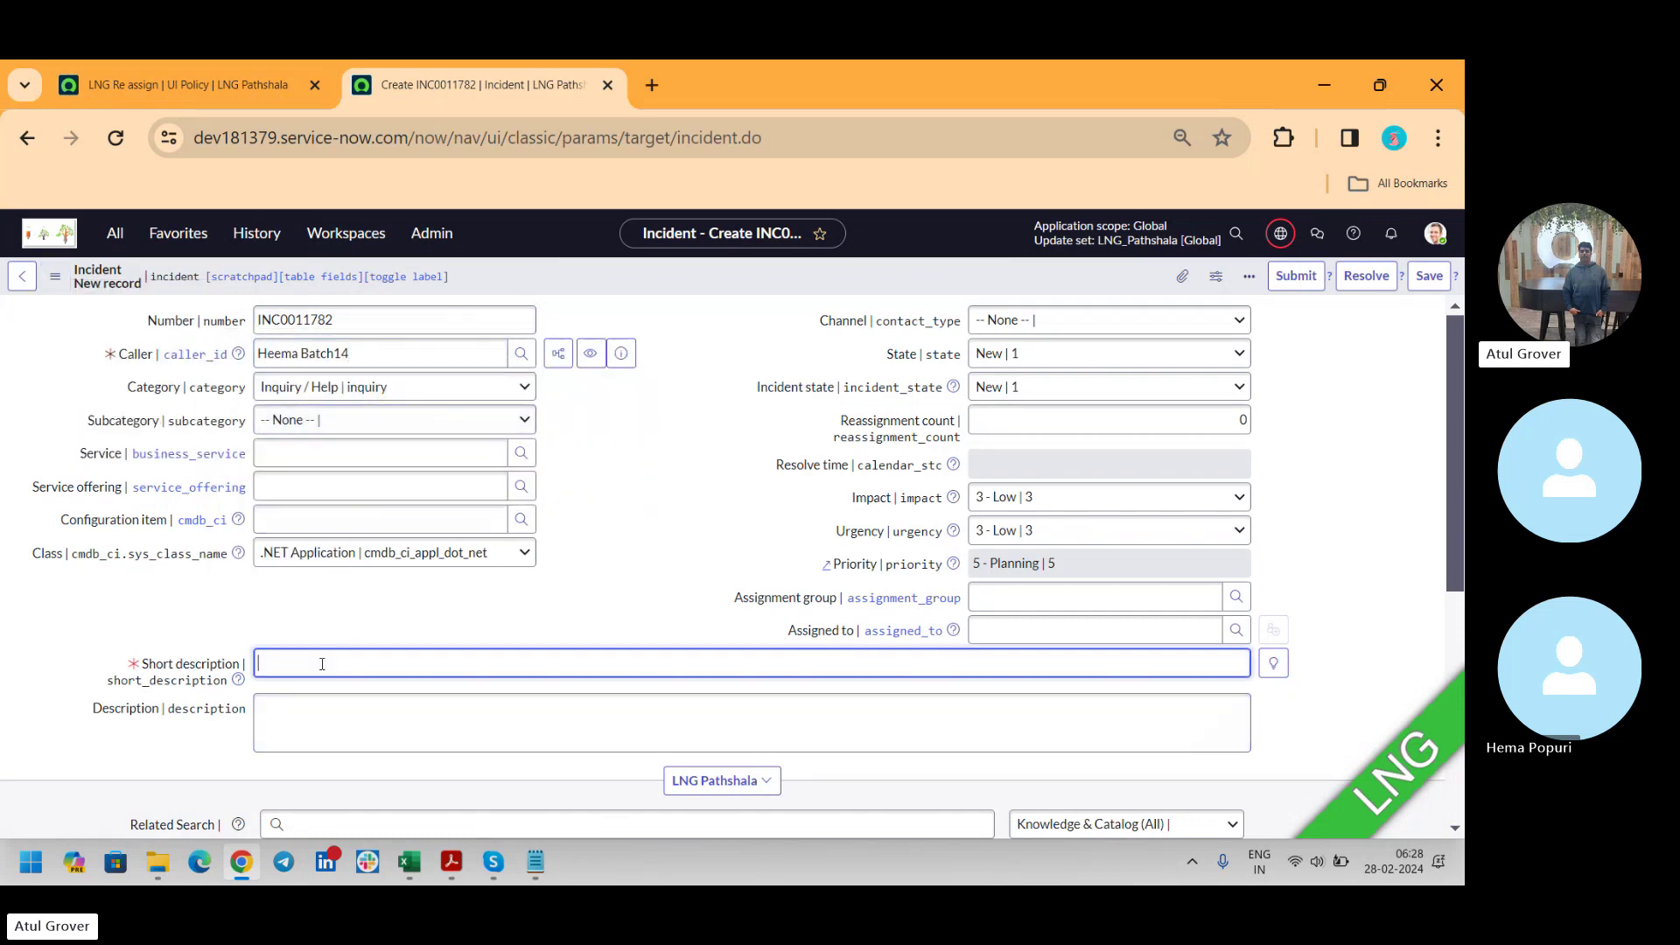
text(kk)
click(1423, 282)
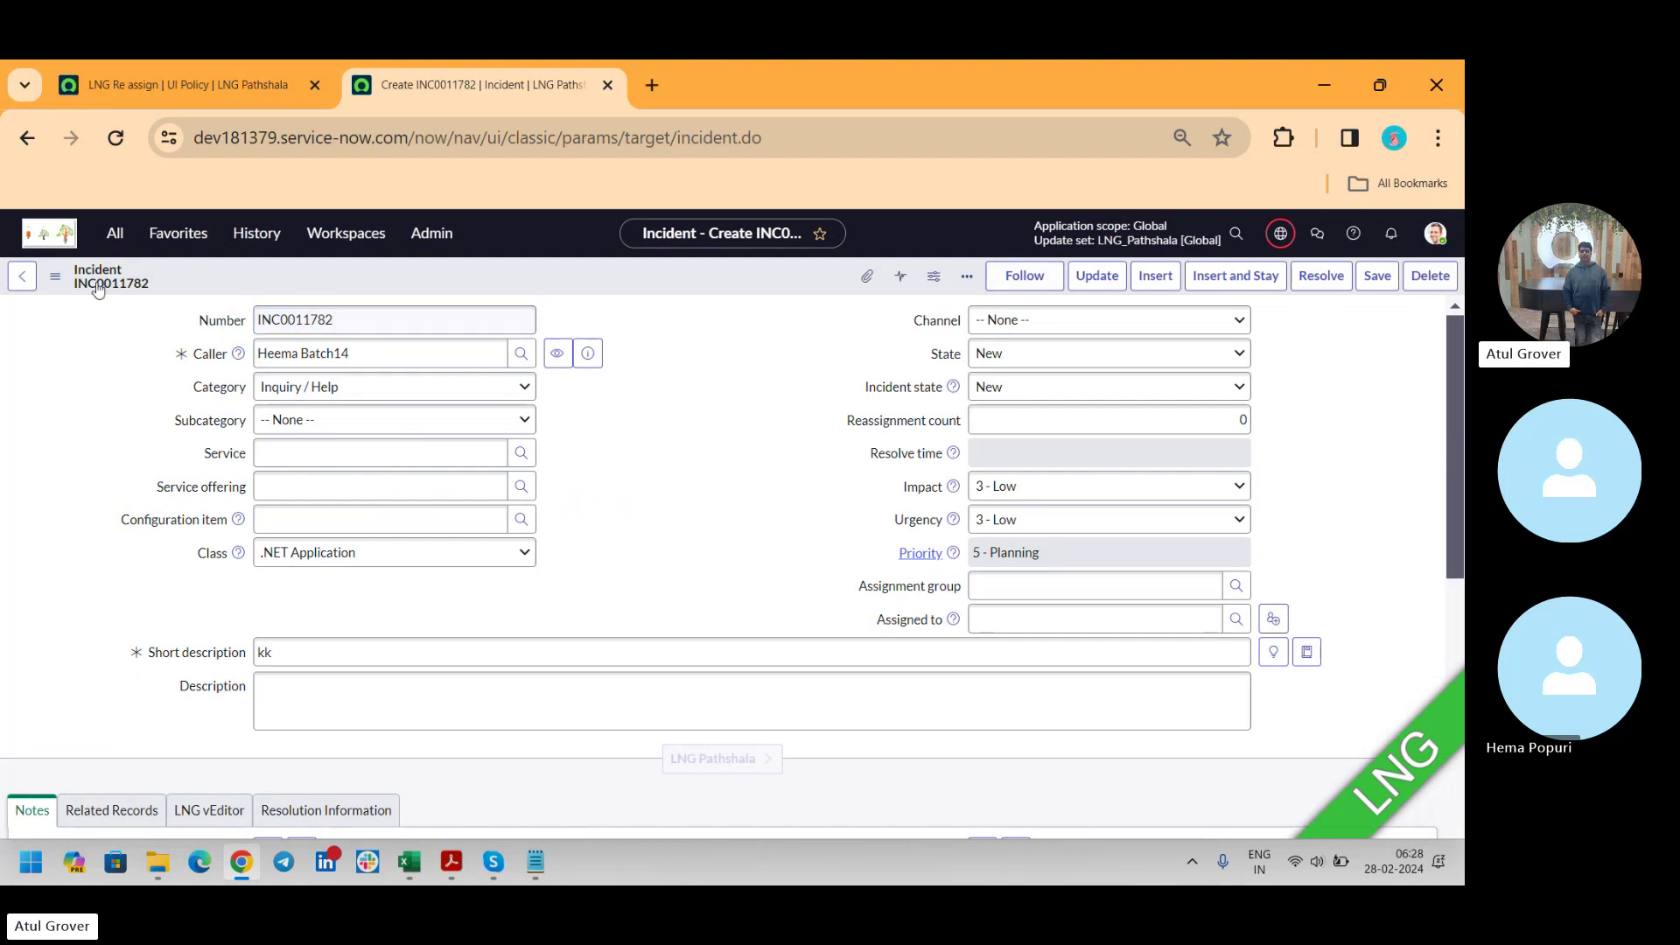
Look through the list of views available for the saved incident form.
click(56, 277)
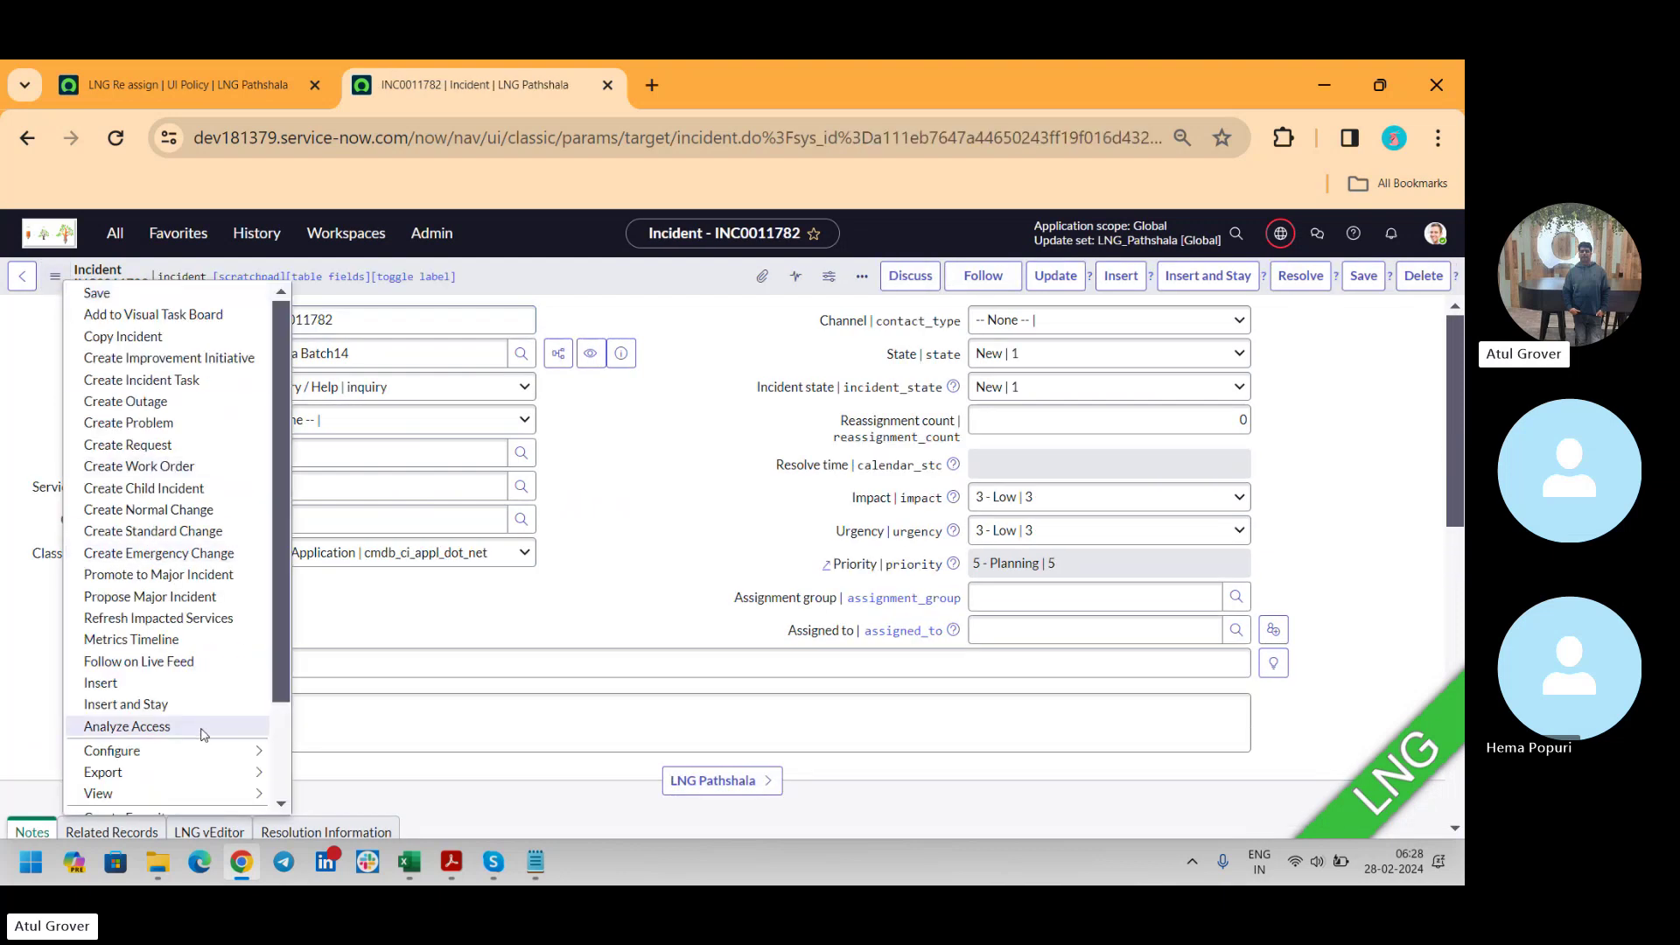
mouse_move(241, 792)
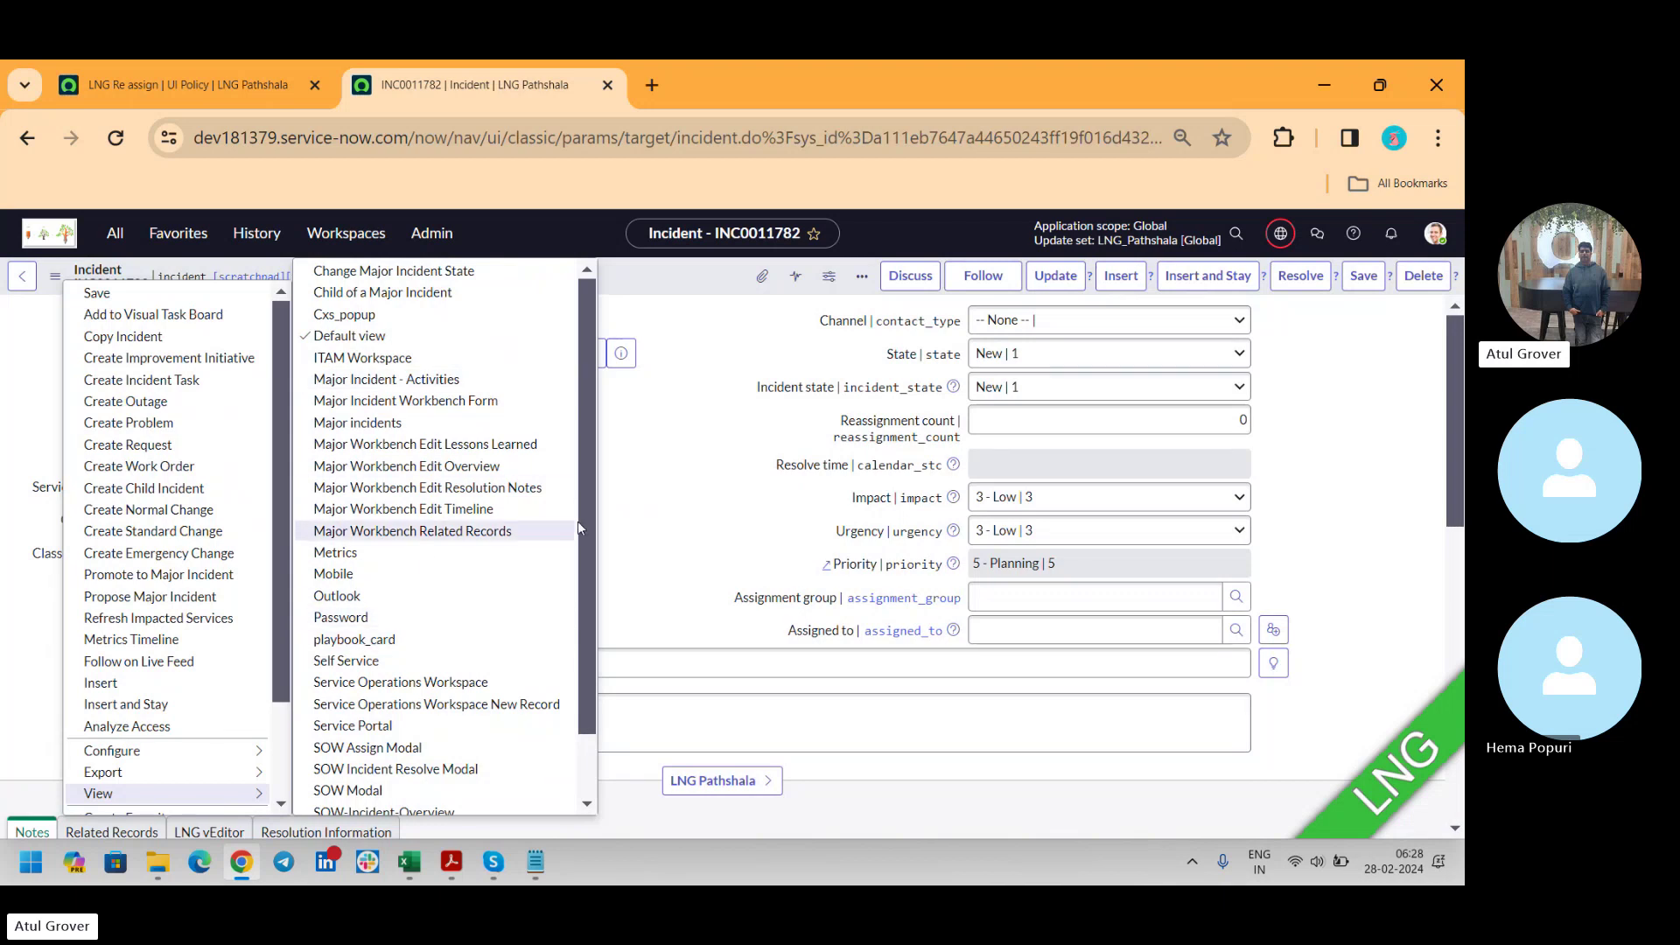
drag(581, 524, 578, 628)
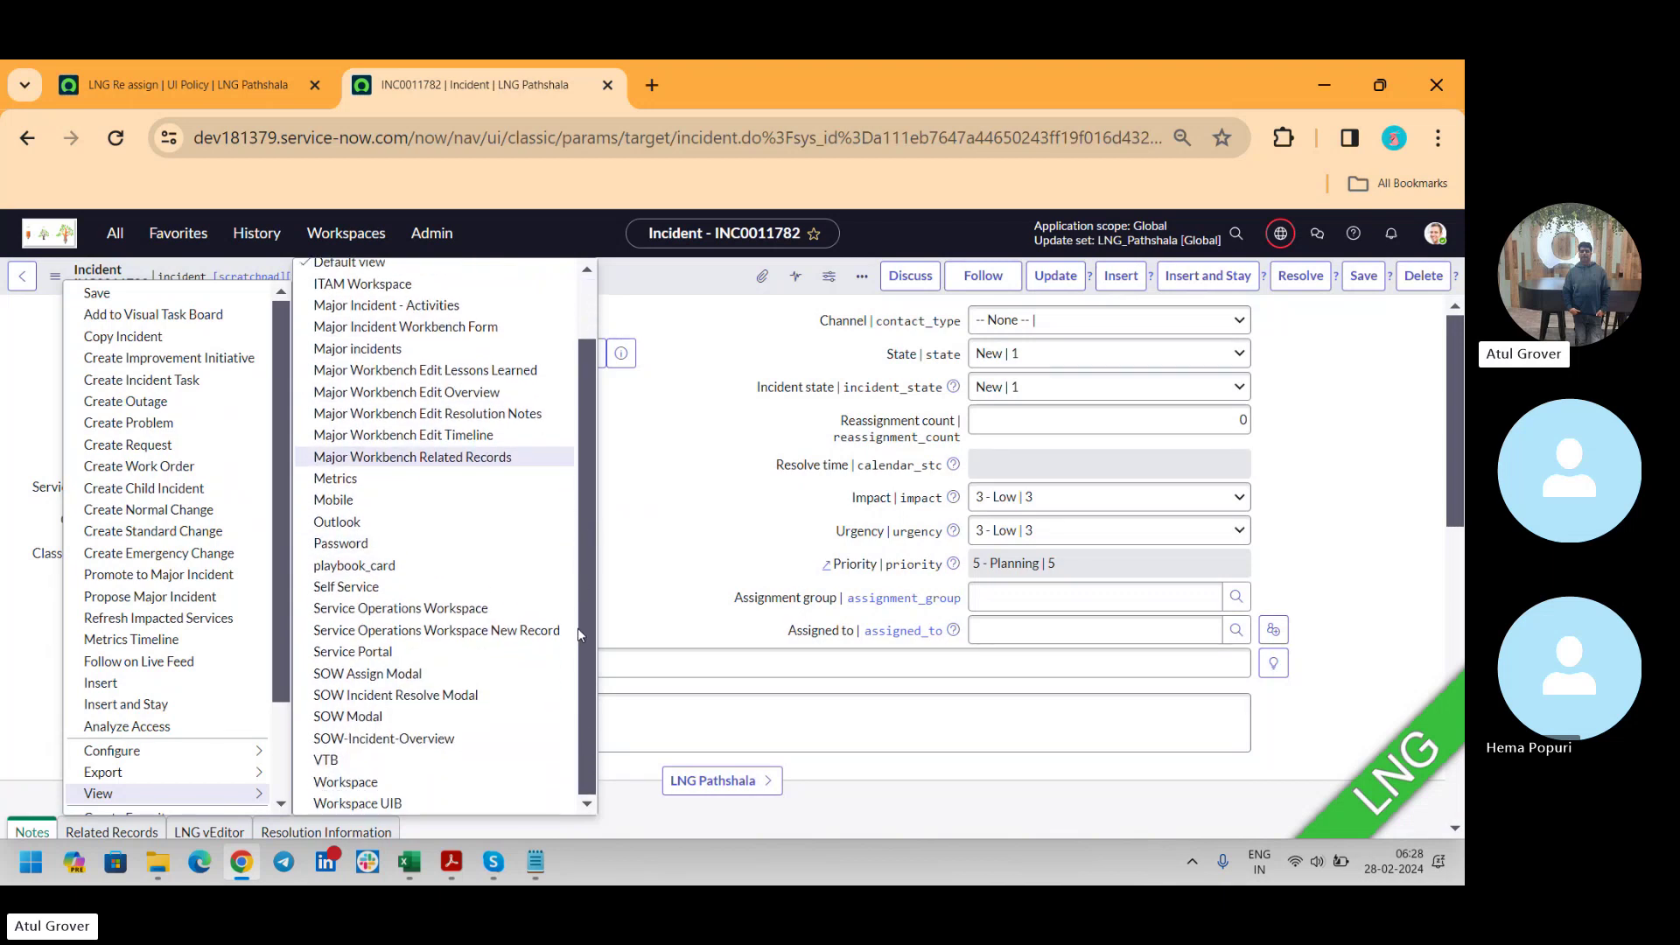
On the UI policy, re-enable Global, keep On load enabled, disable Reverse if false, and save.
click(195, 77)
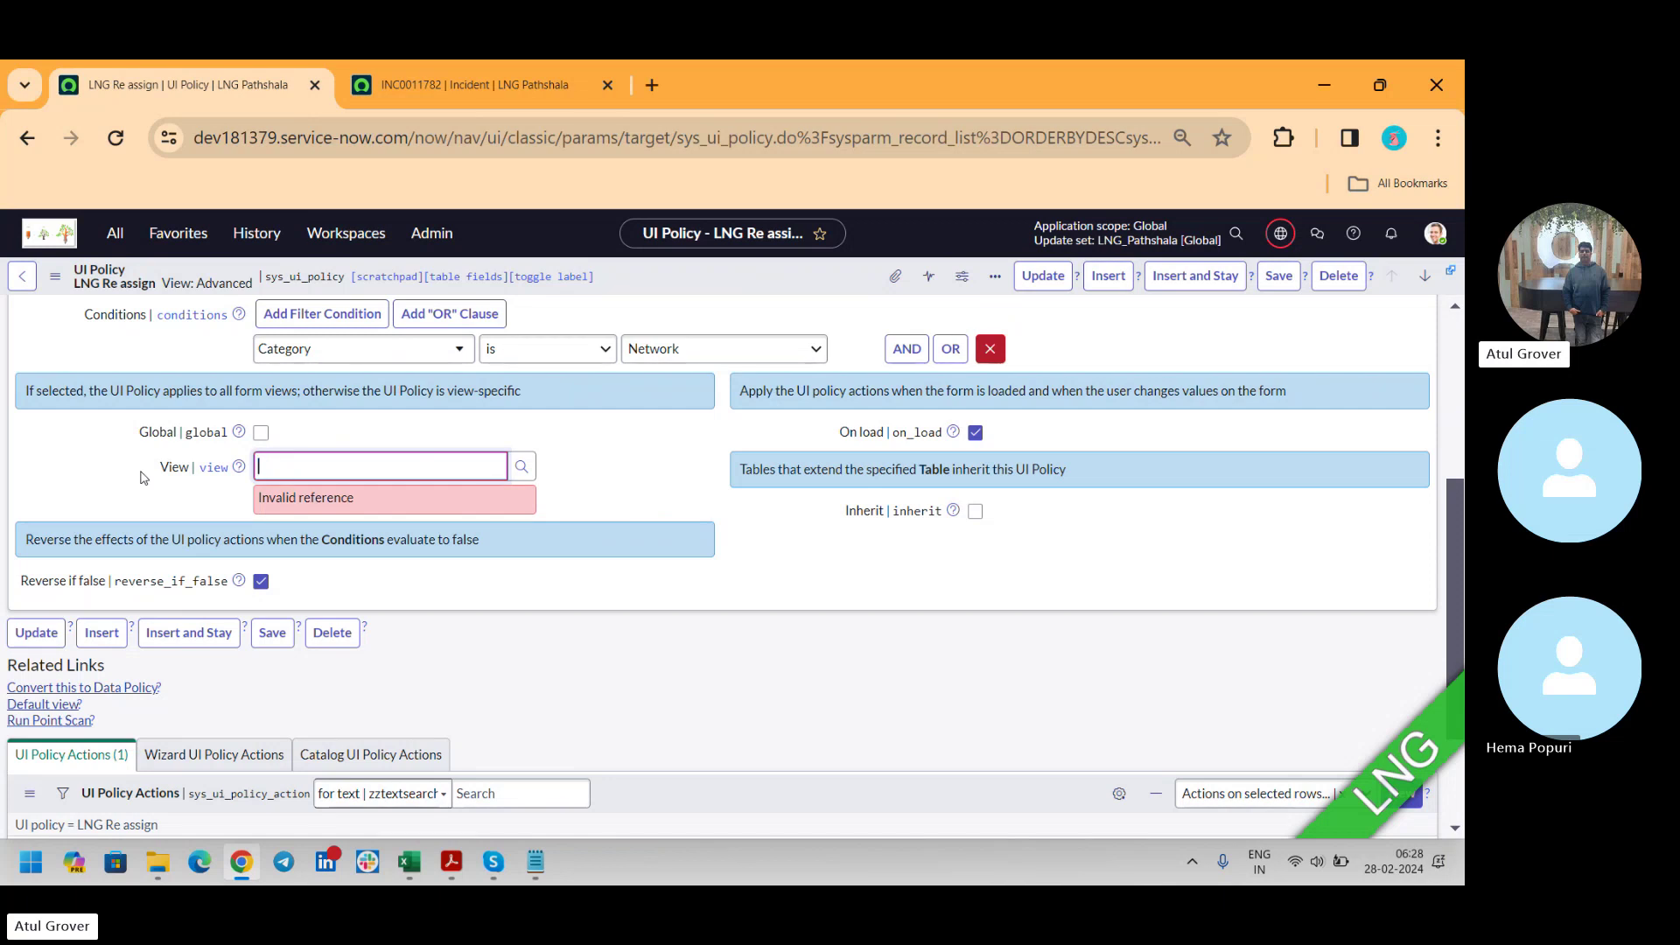
click(261, 432)
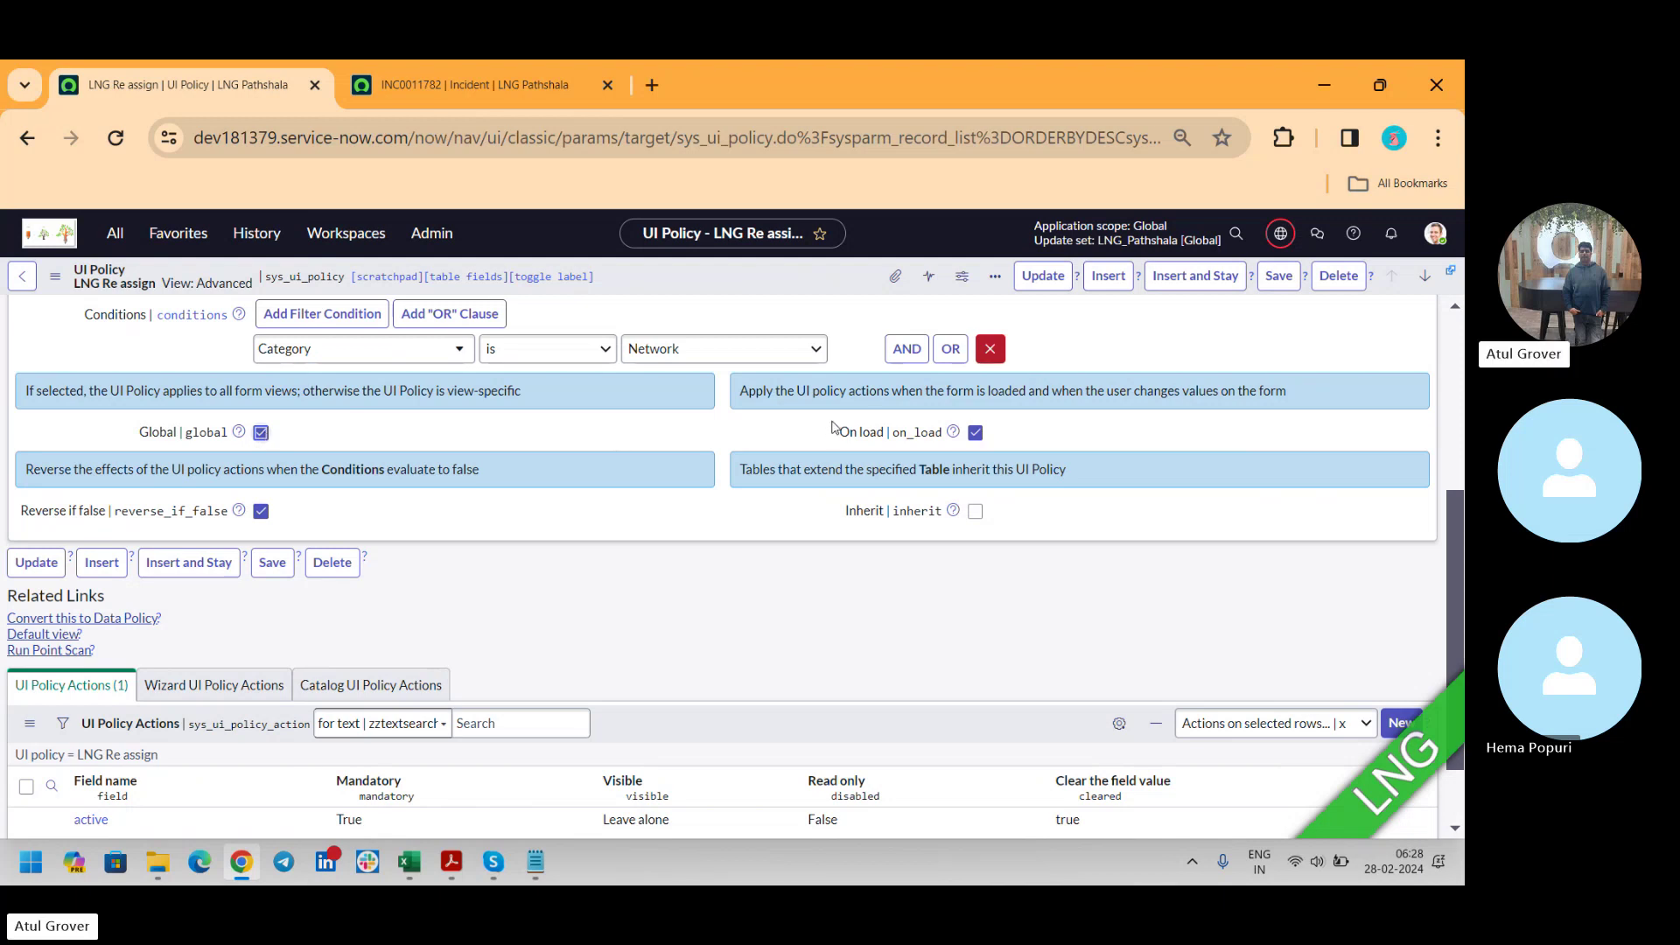
click(976, 433)
click(976, 434)
click(261, 513)
click(1279, 276)
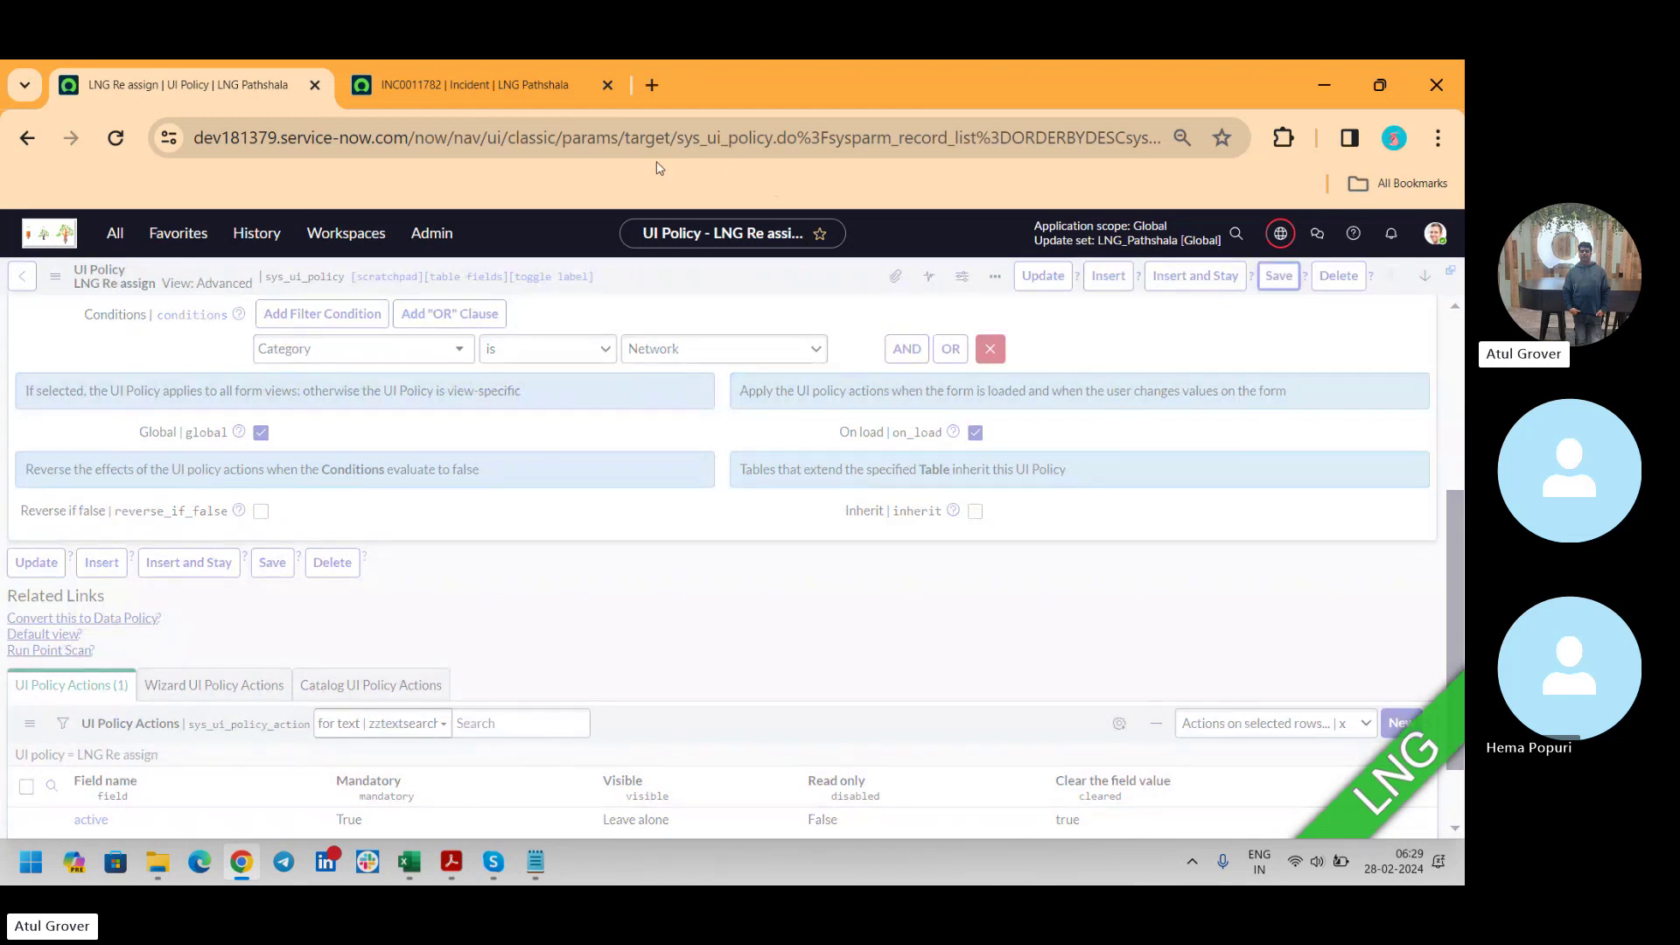
Reload the saved incident and change its category to Network to test the UI policy.
click(504, 85)
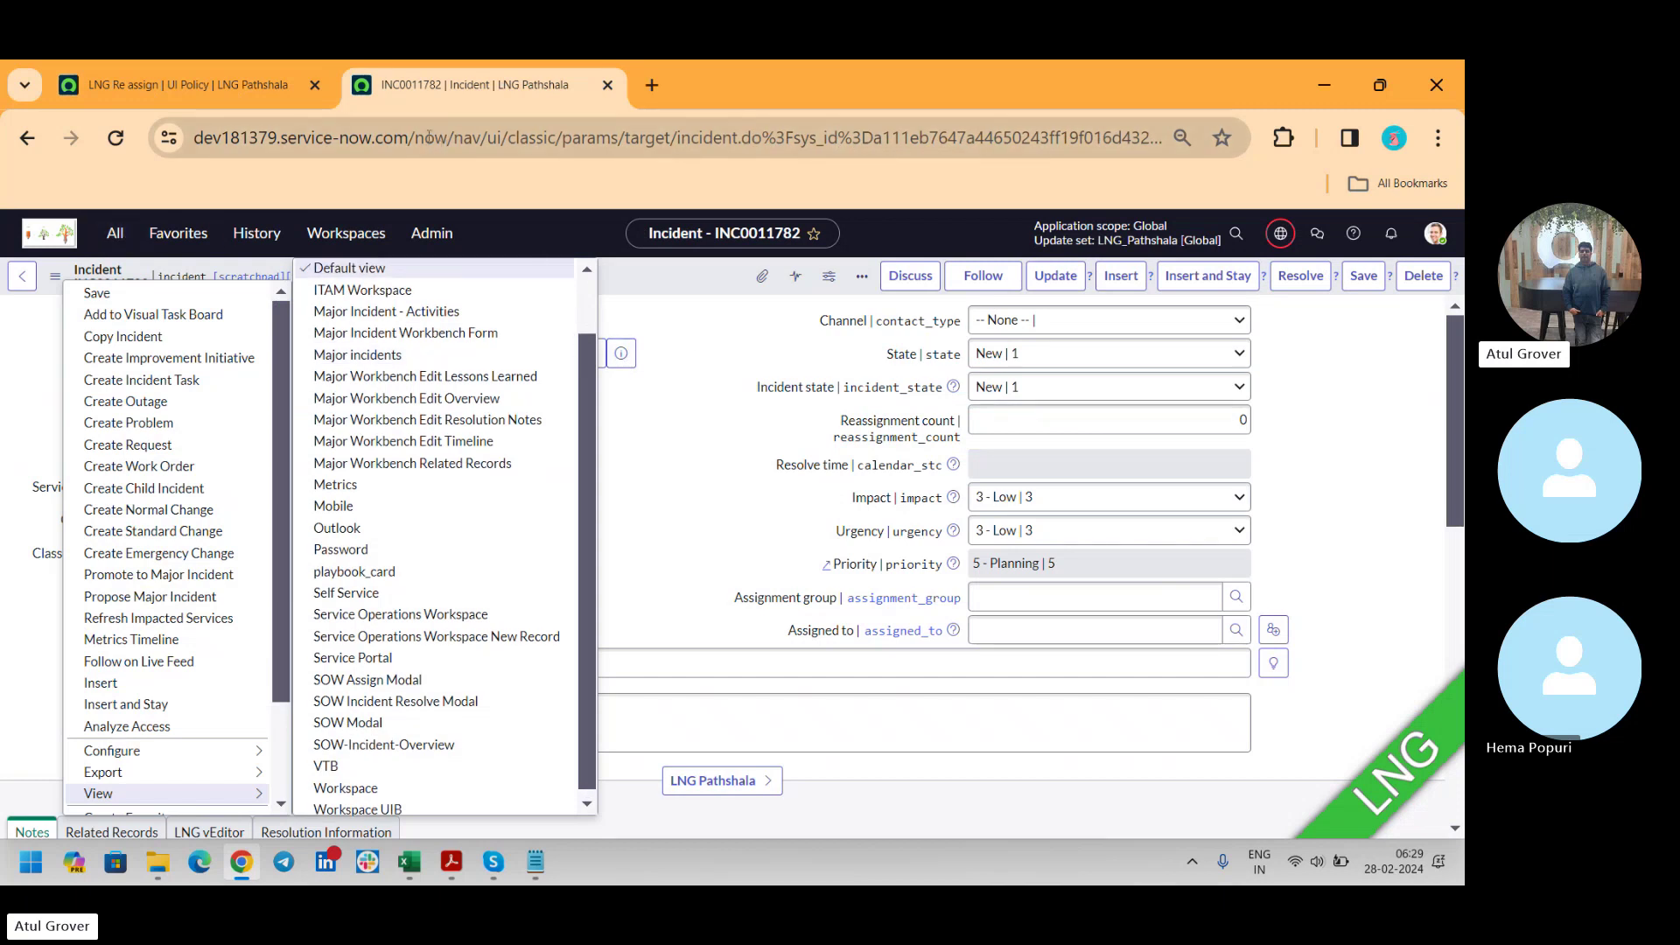
click(108, 147)
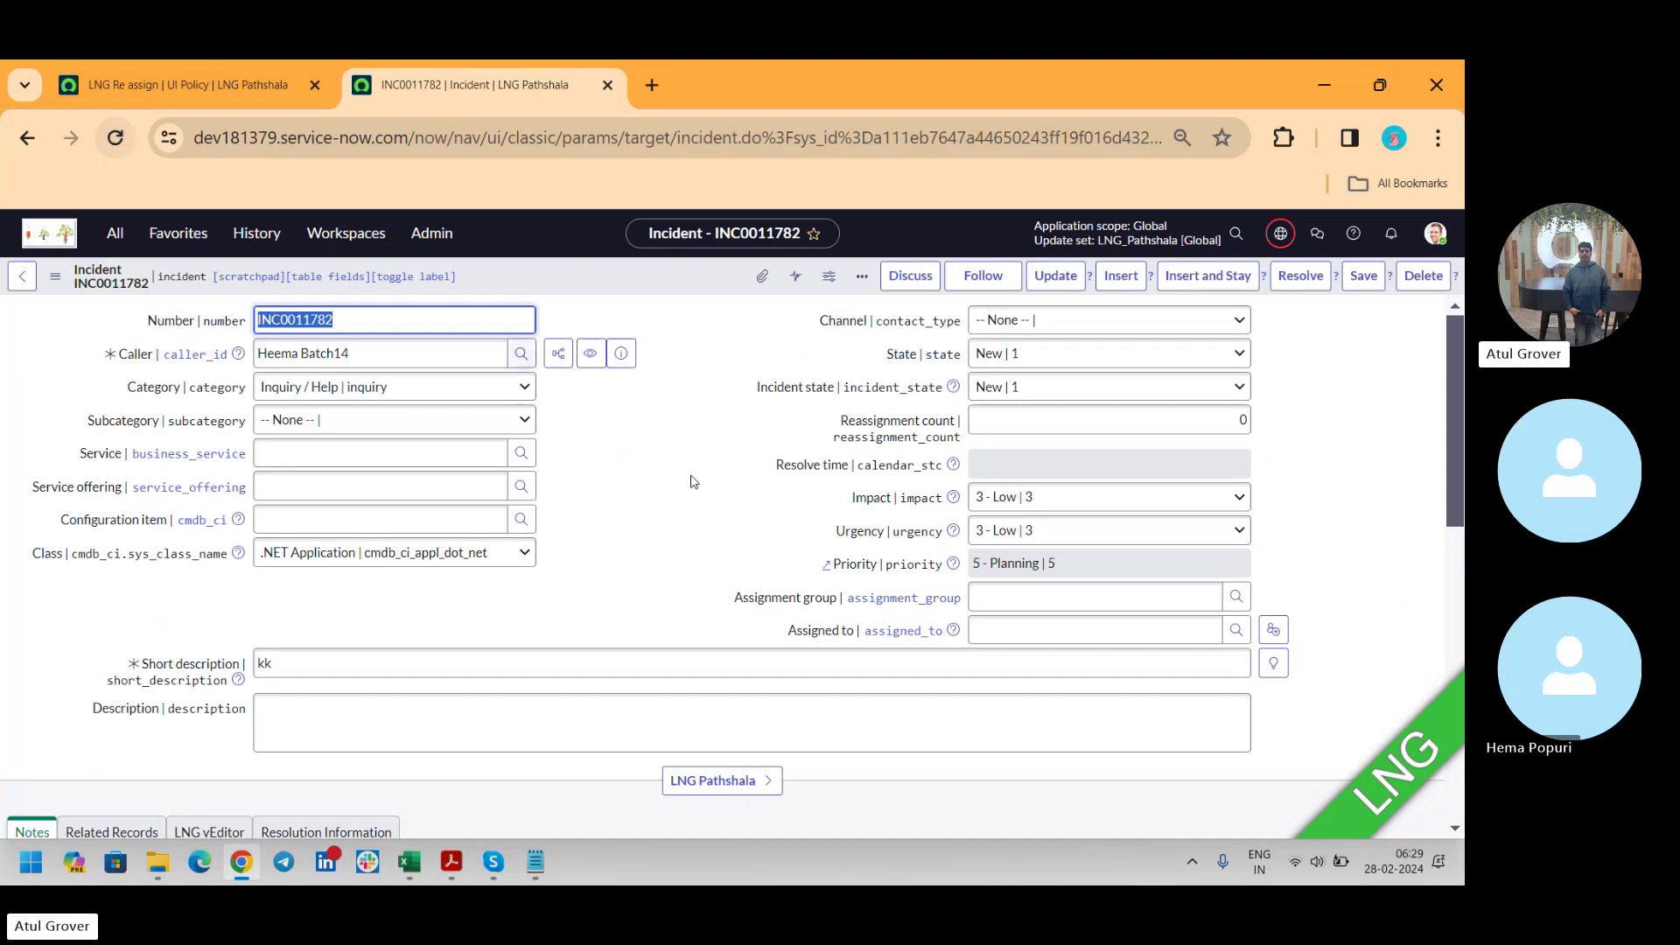
click(355, 388)
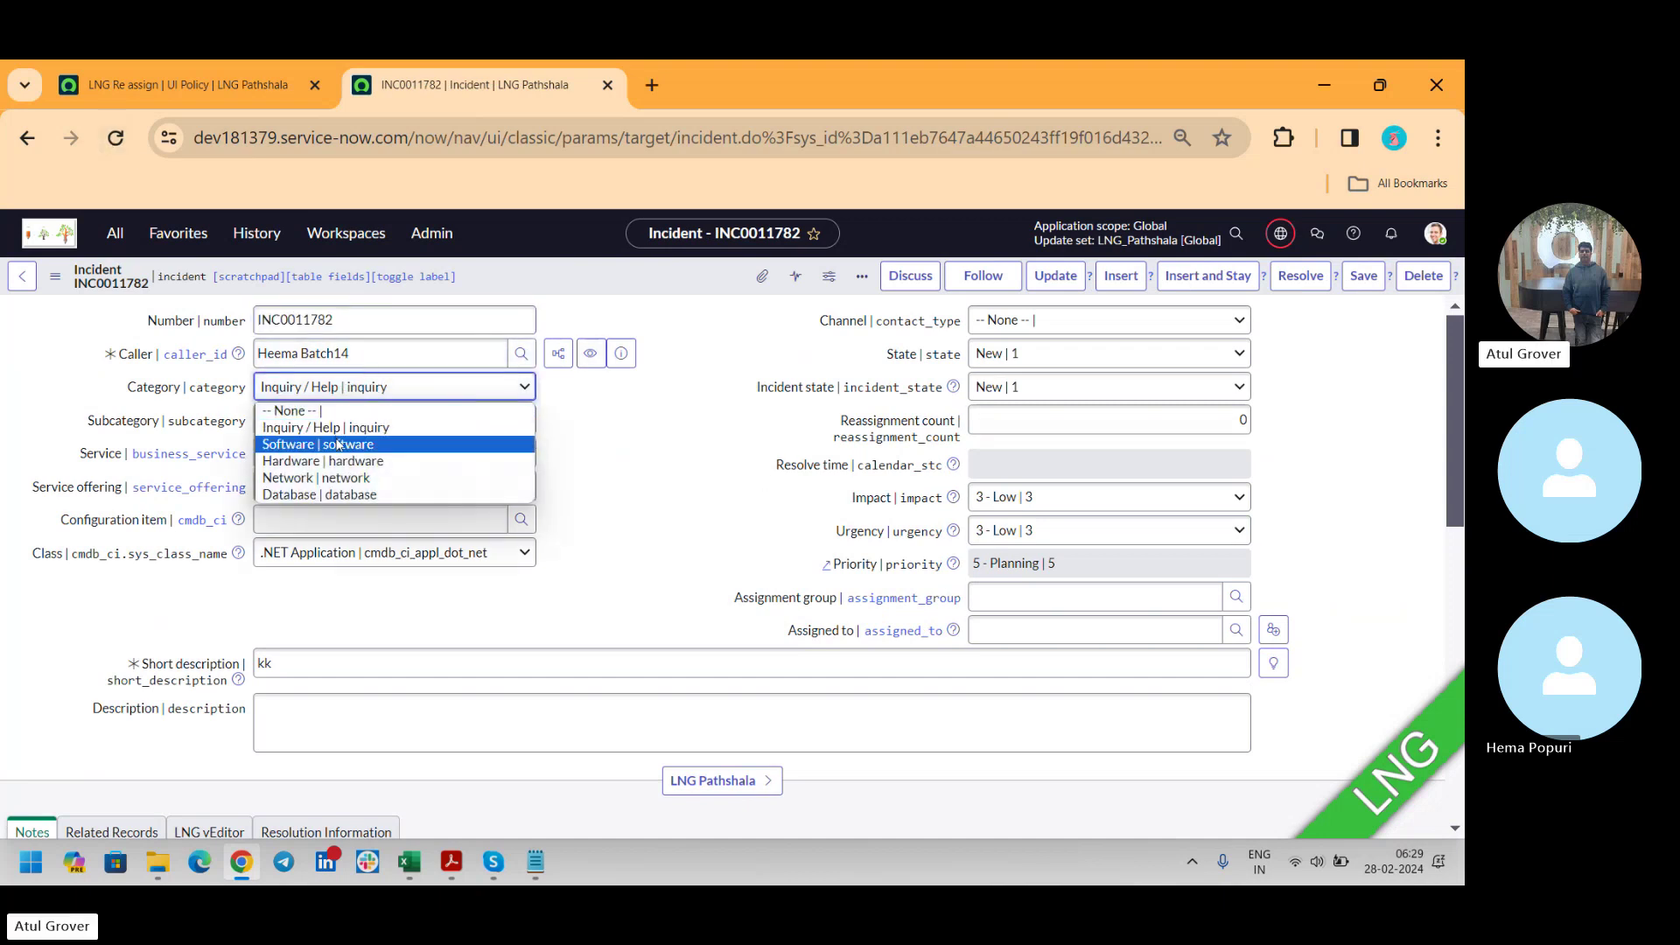
click(324, 480)
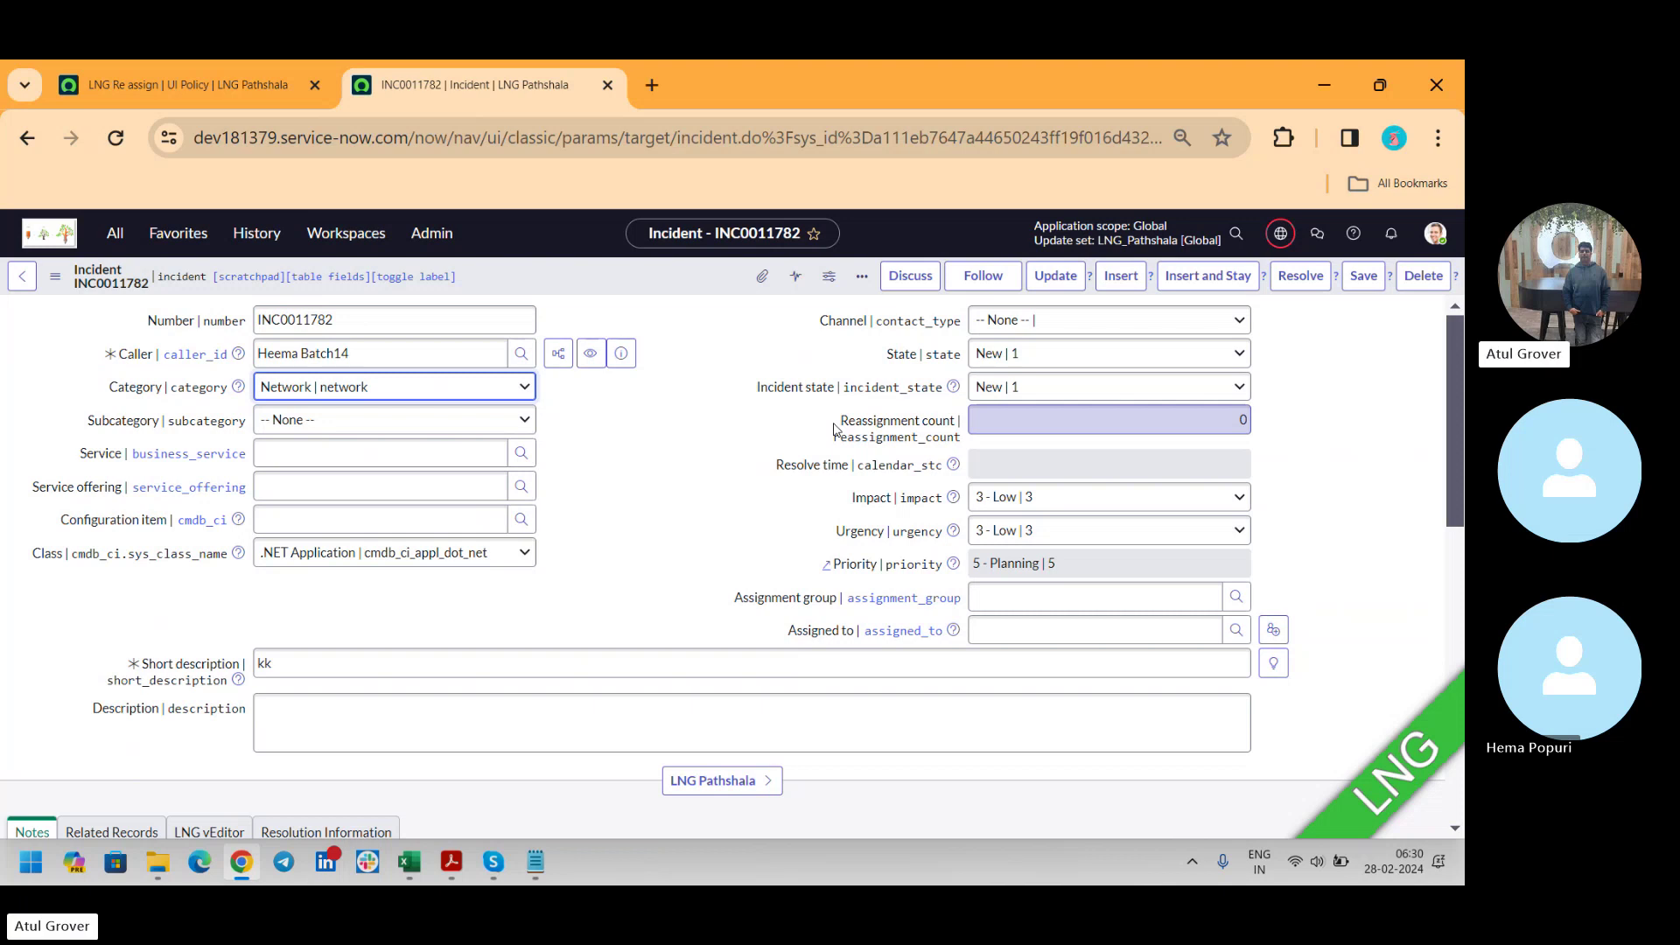
Return to the LNG Re assign UI policy and review its conditions and Reverse if false setting.
click(187, 76)
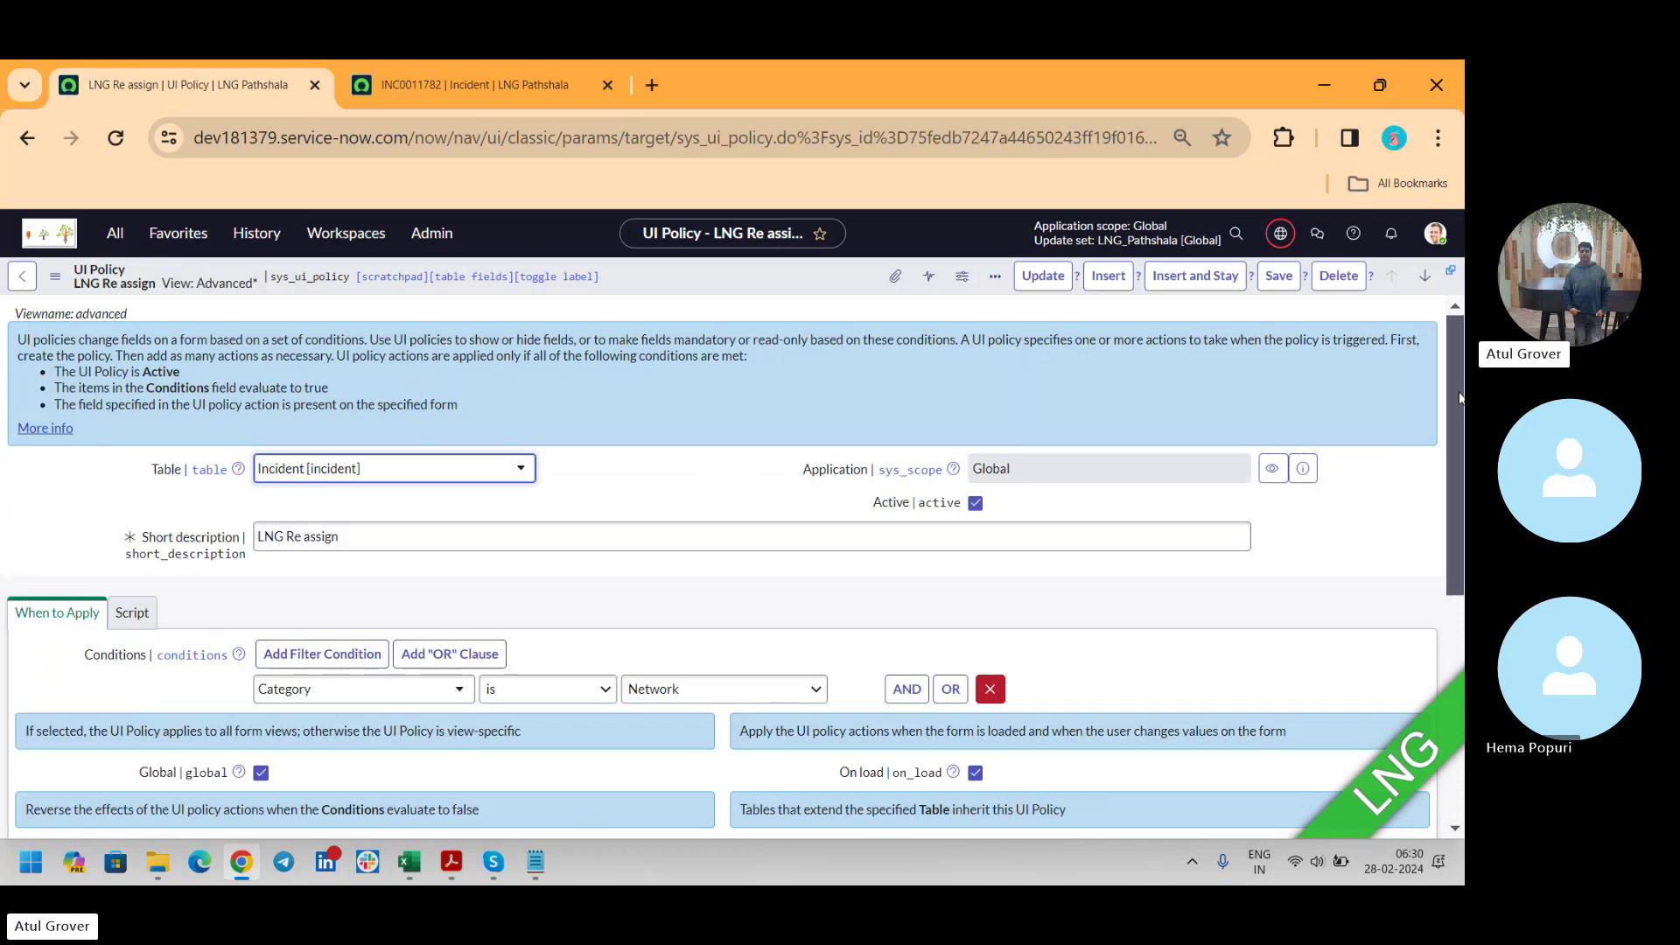
scroll(1444, 501, down, 2)
scroll(1442, 507, down, 1)
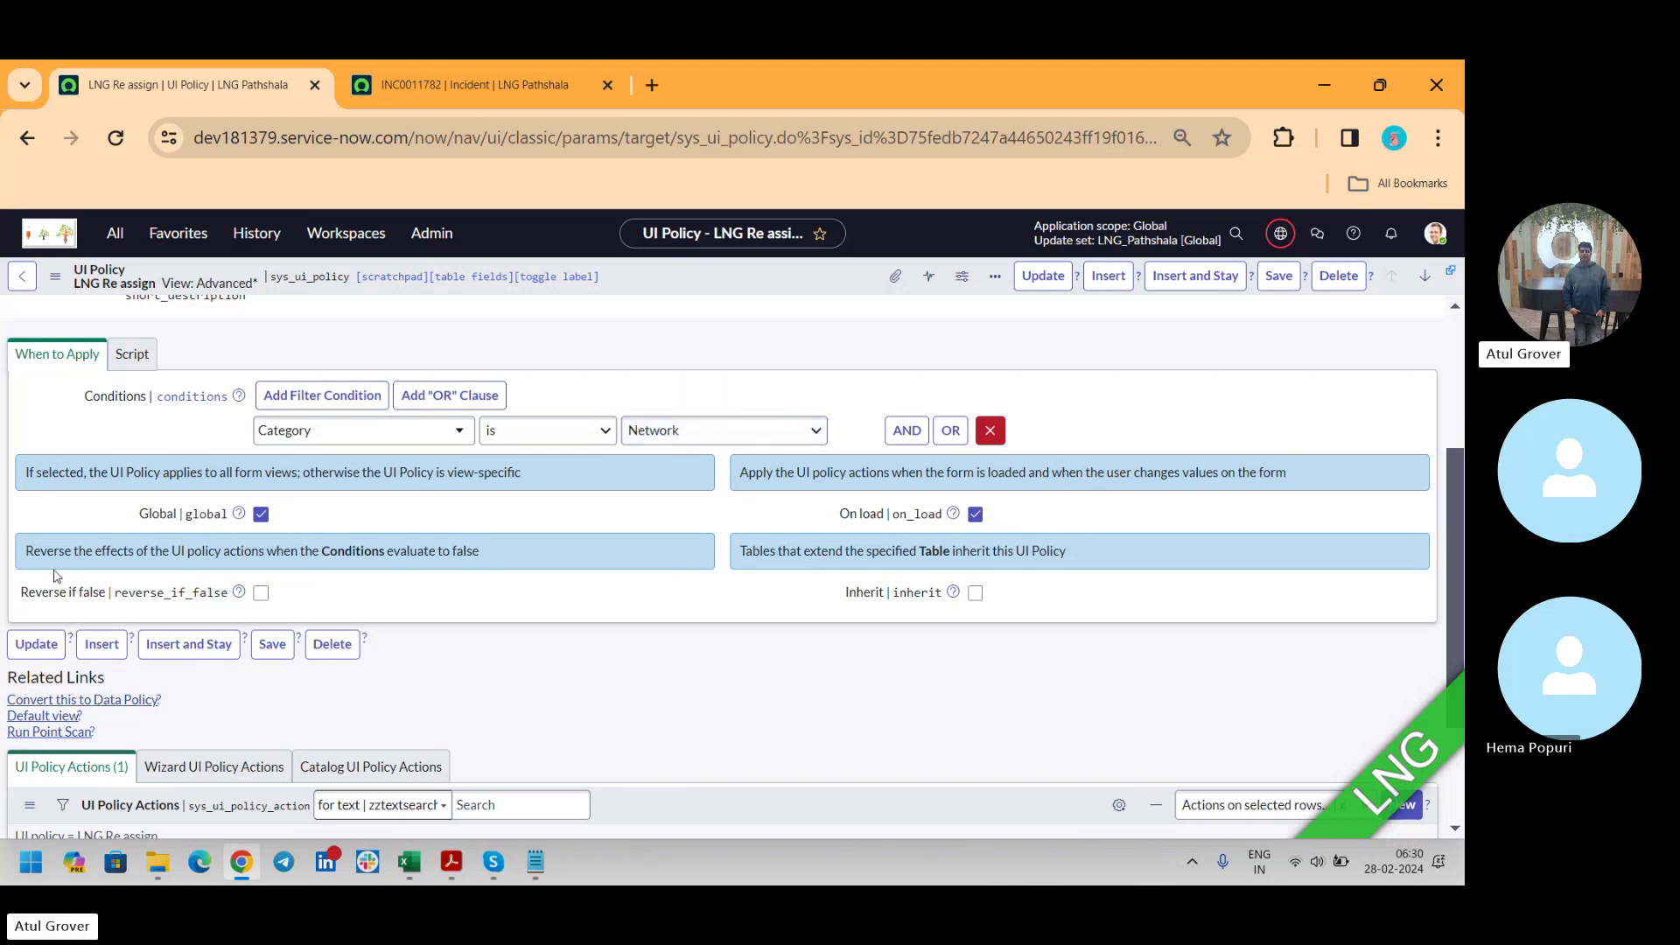
Read the Reverse if false description on the LNG Re assign UI policy.
drag(214, 548, 484, 556)
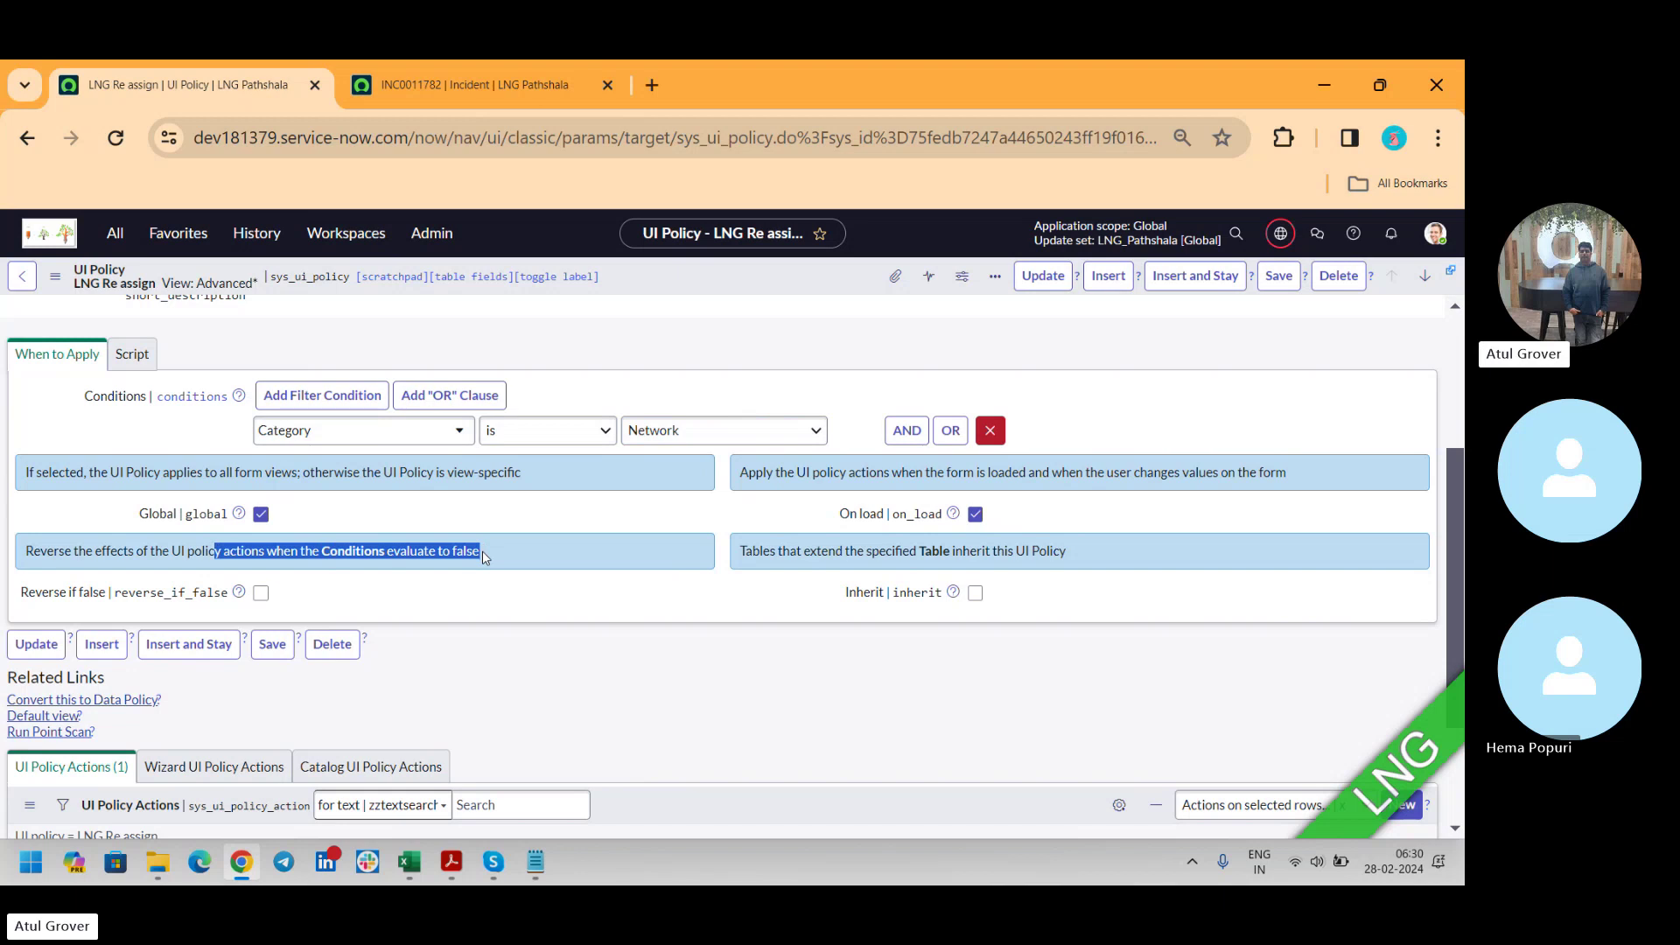
key(alt+Tab)
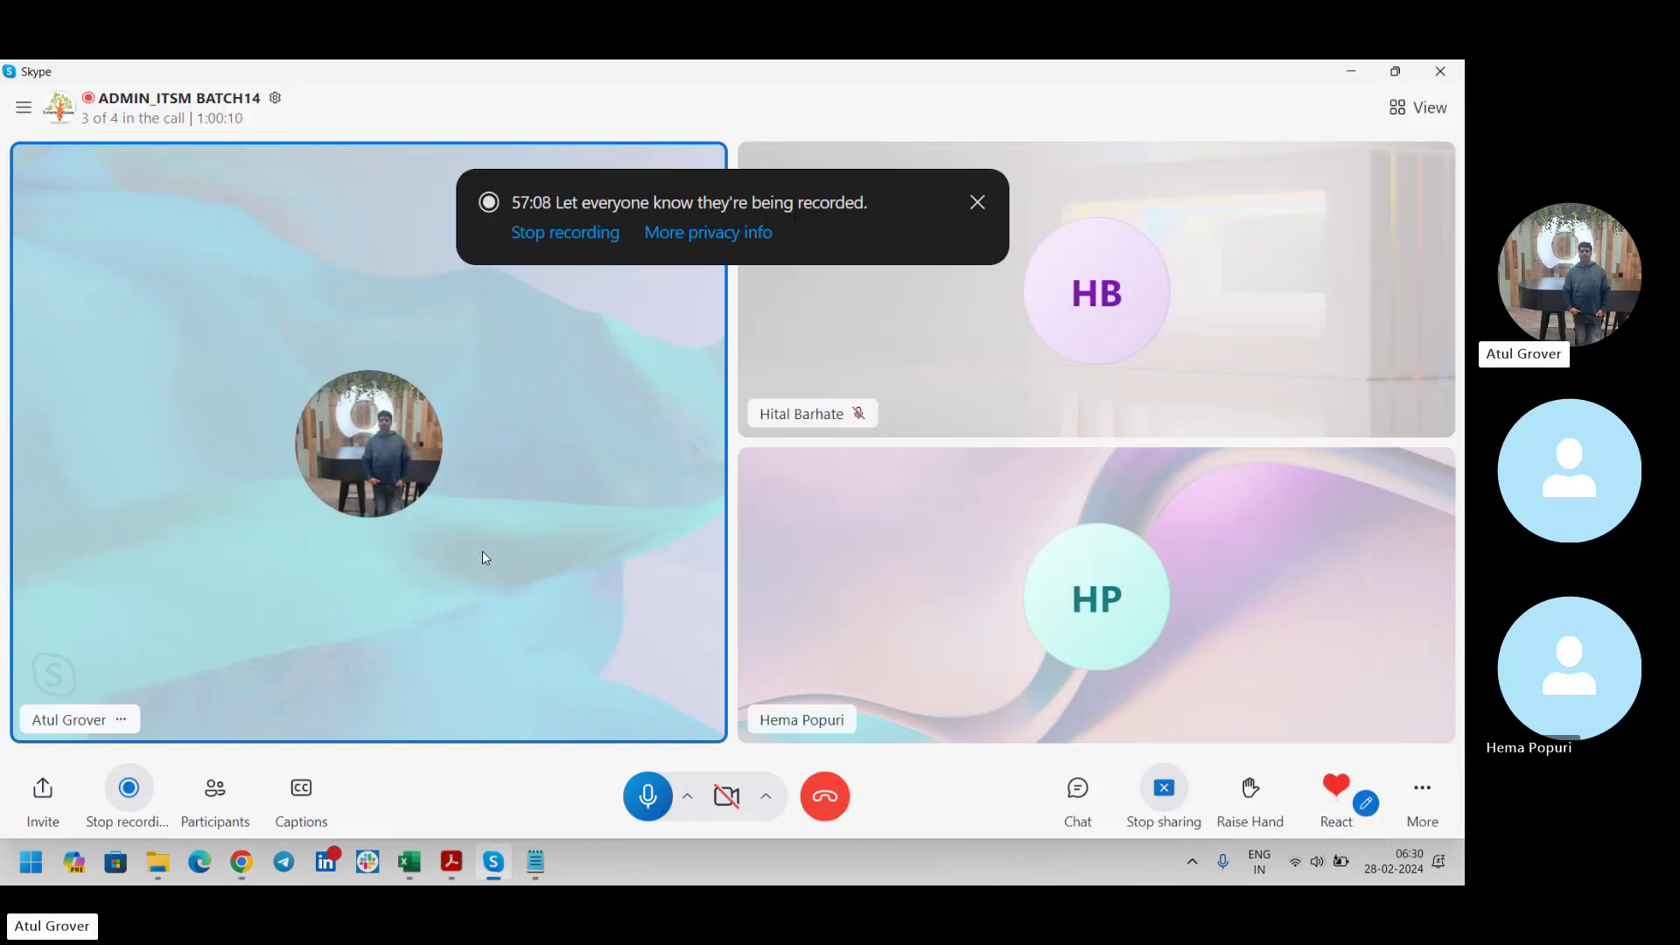
key(alt+Tab)
Leave the open incident without saving its changes and open a blank new incident form via incident.do.
click(500, 79)
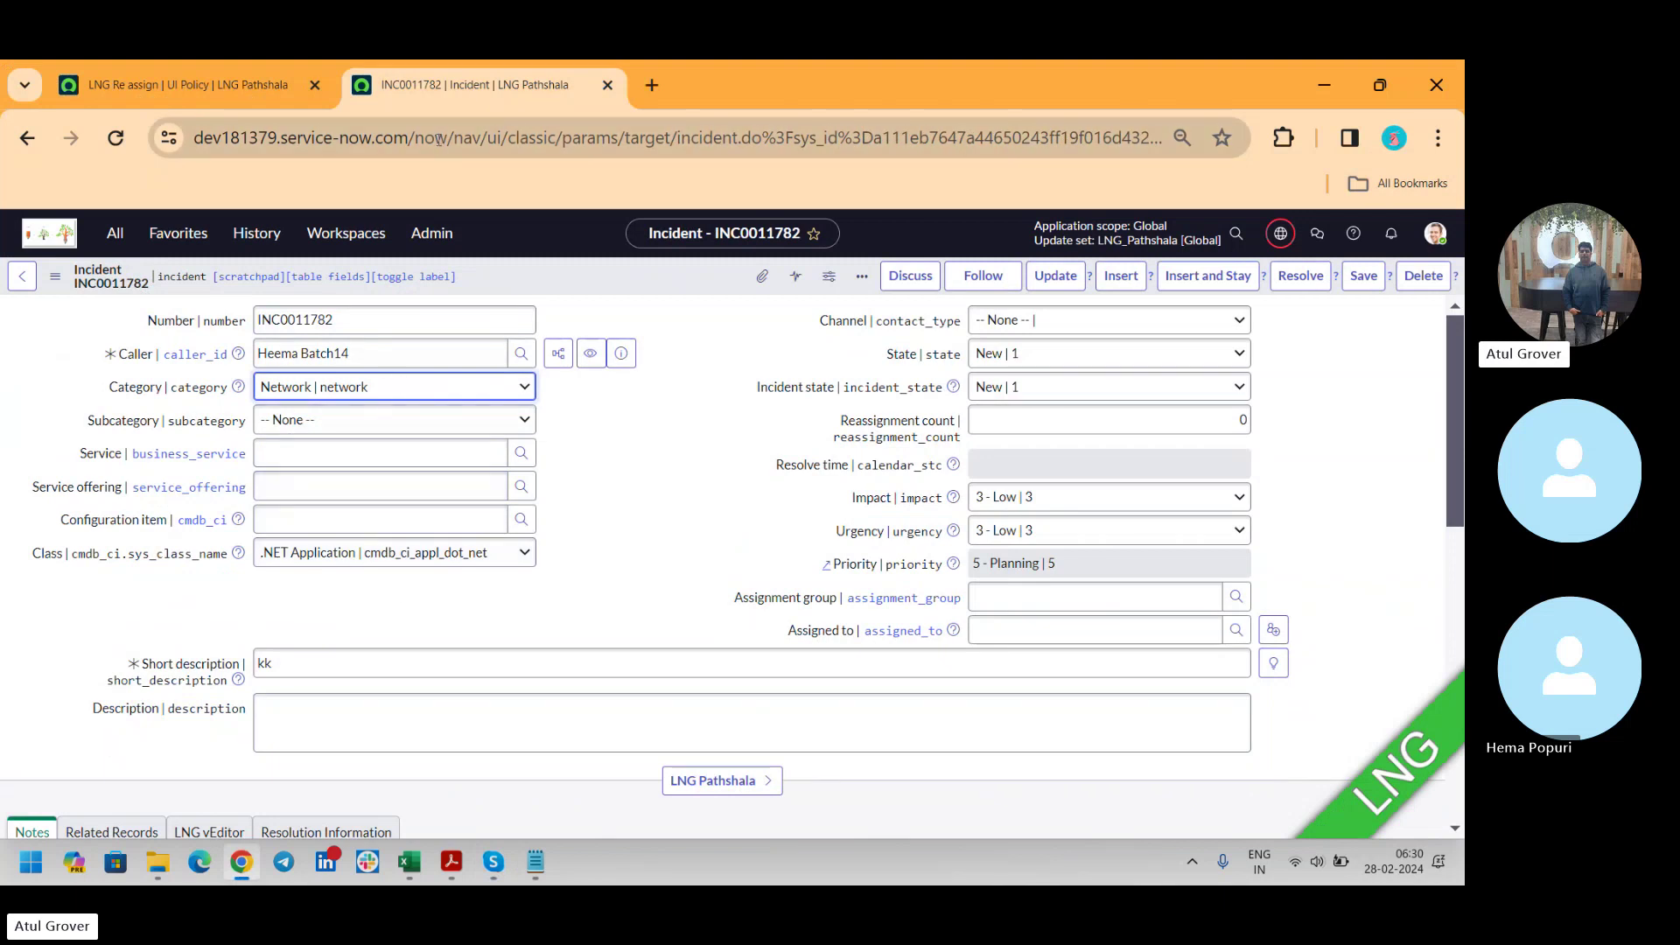
drag(424, 138, 1163, 138)
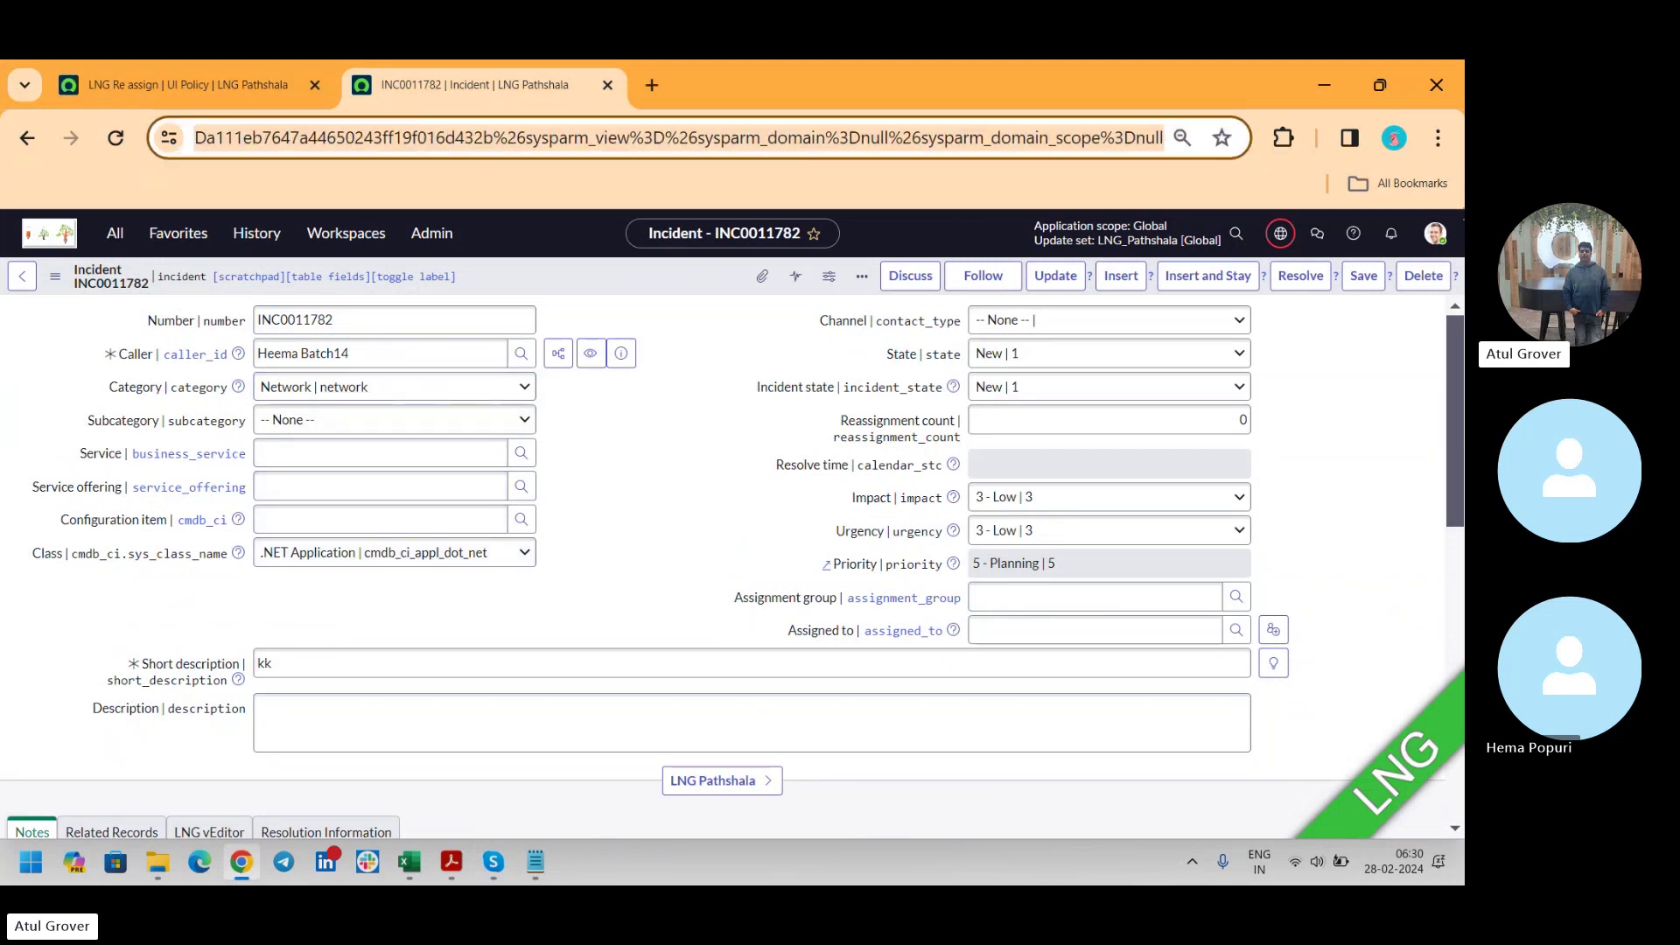
key(BackSpace)
key(Return)
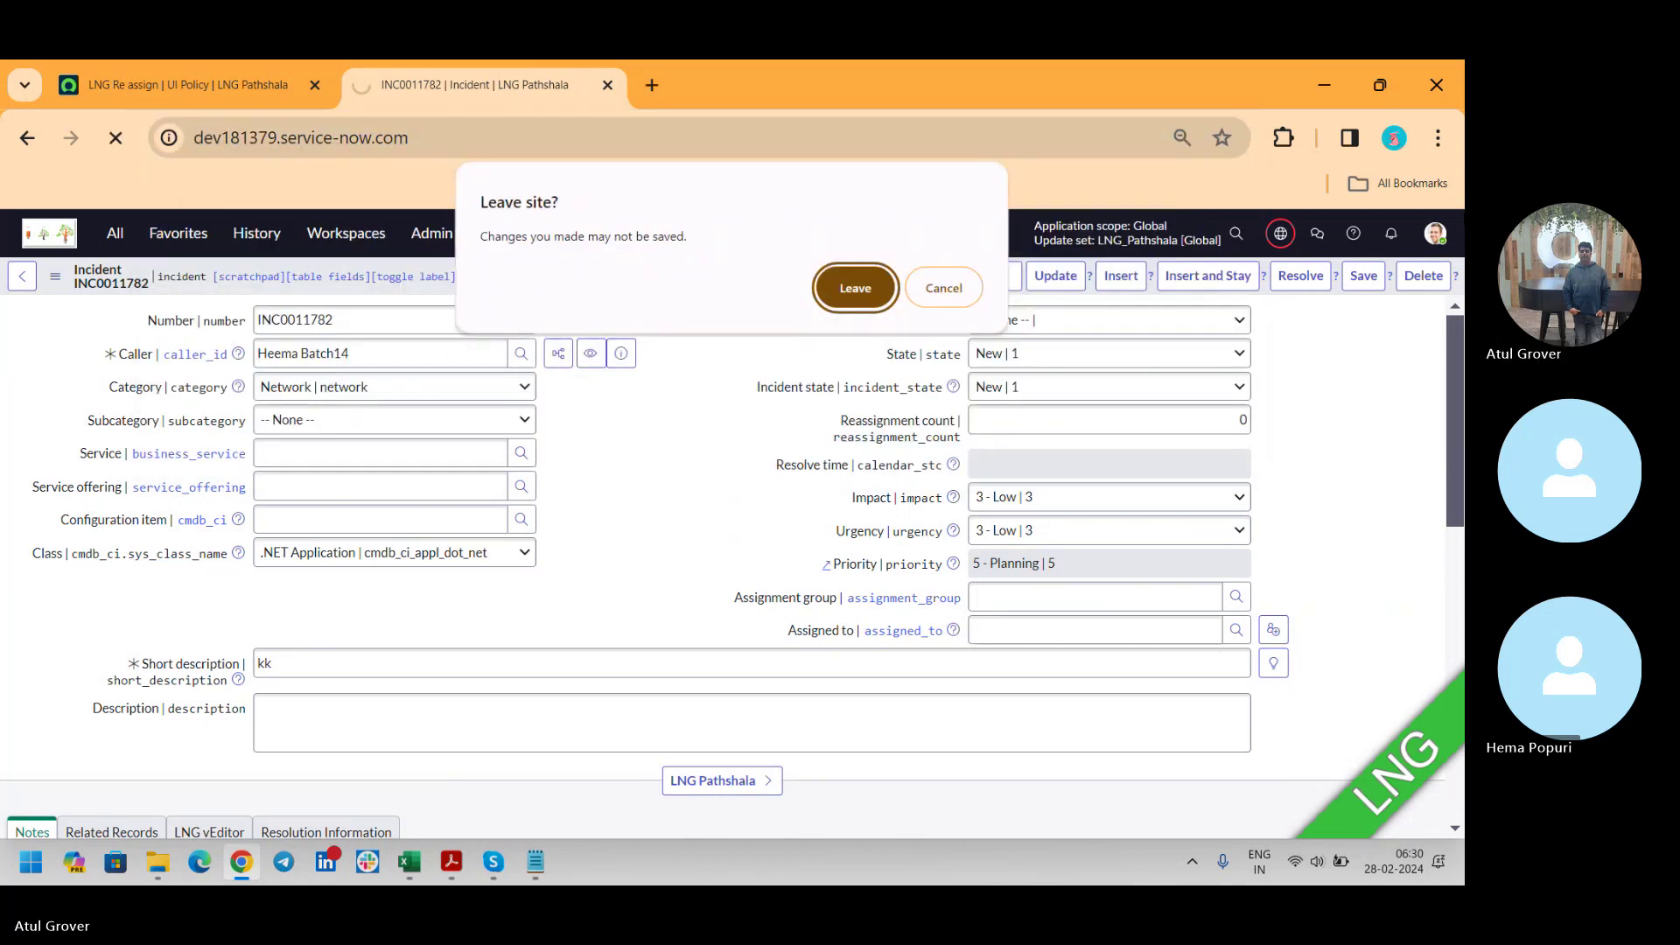
key(Return)
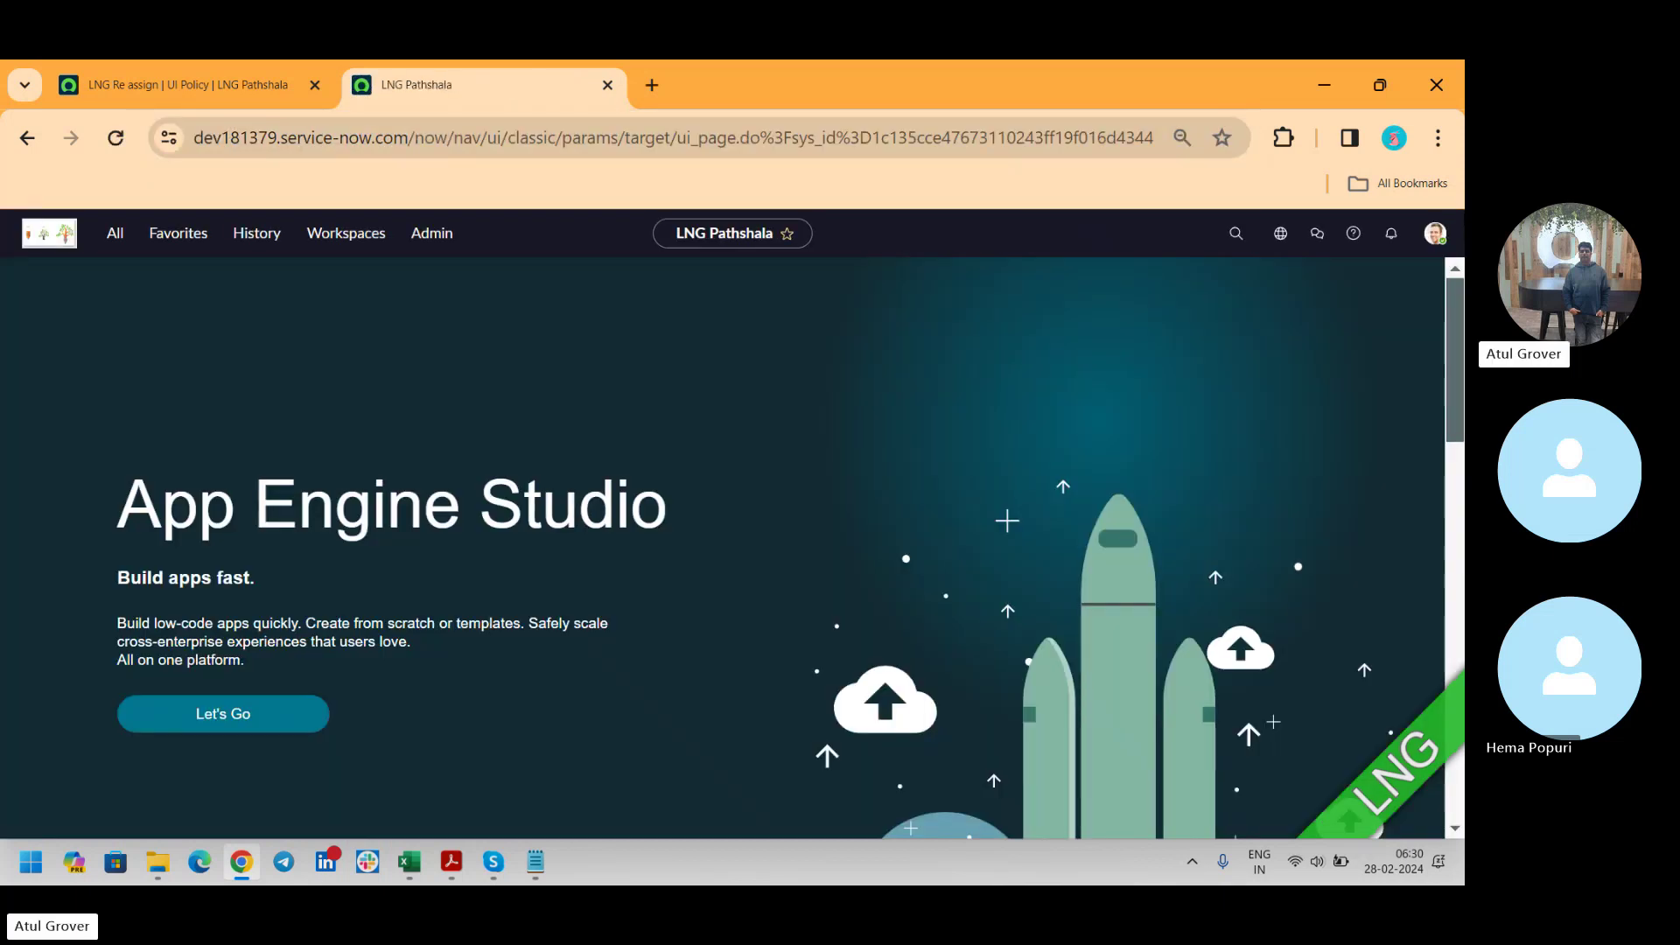
click(418, 137)
drag(417, 137, 1380, 151)
text(incident.do)
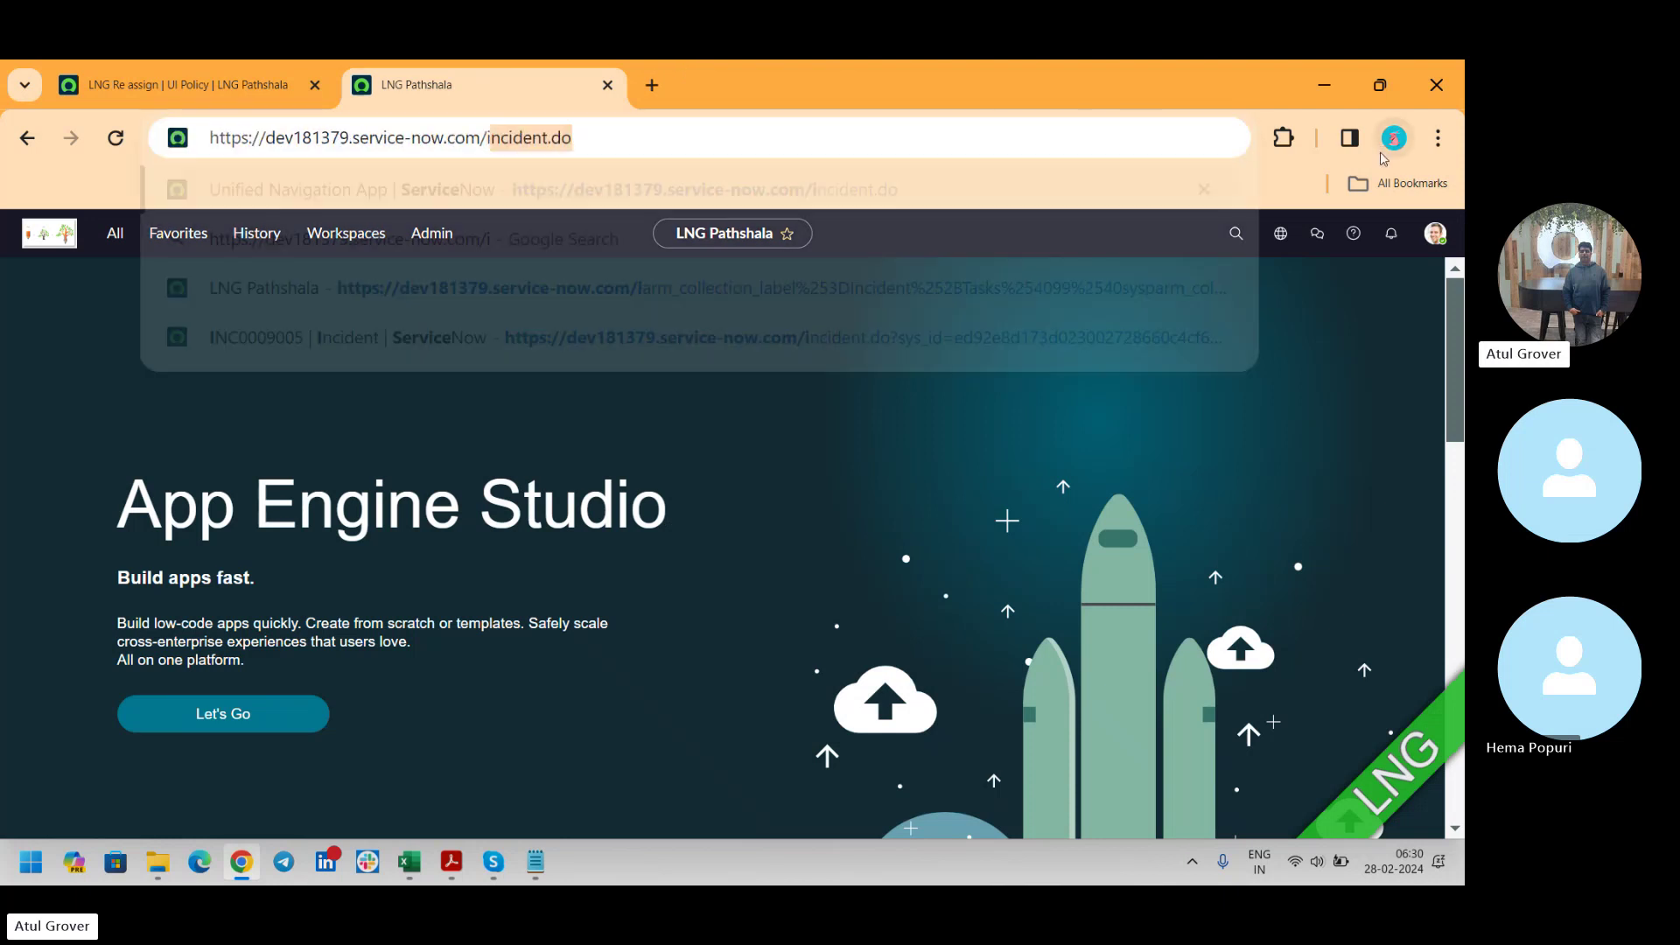
key(Return)
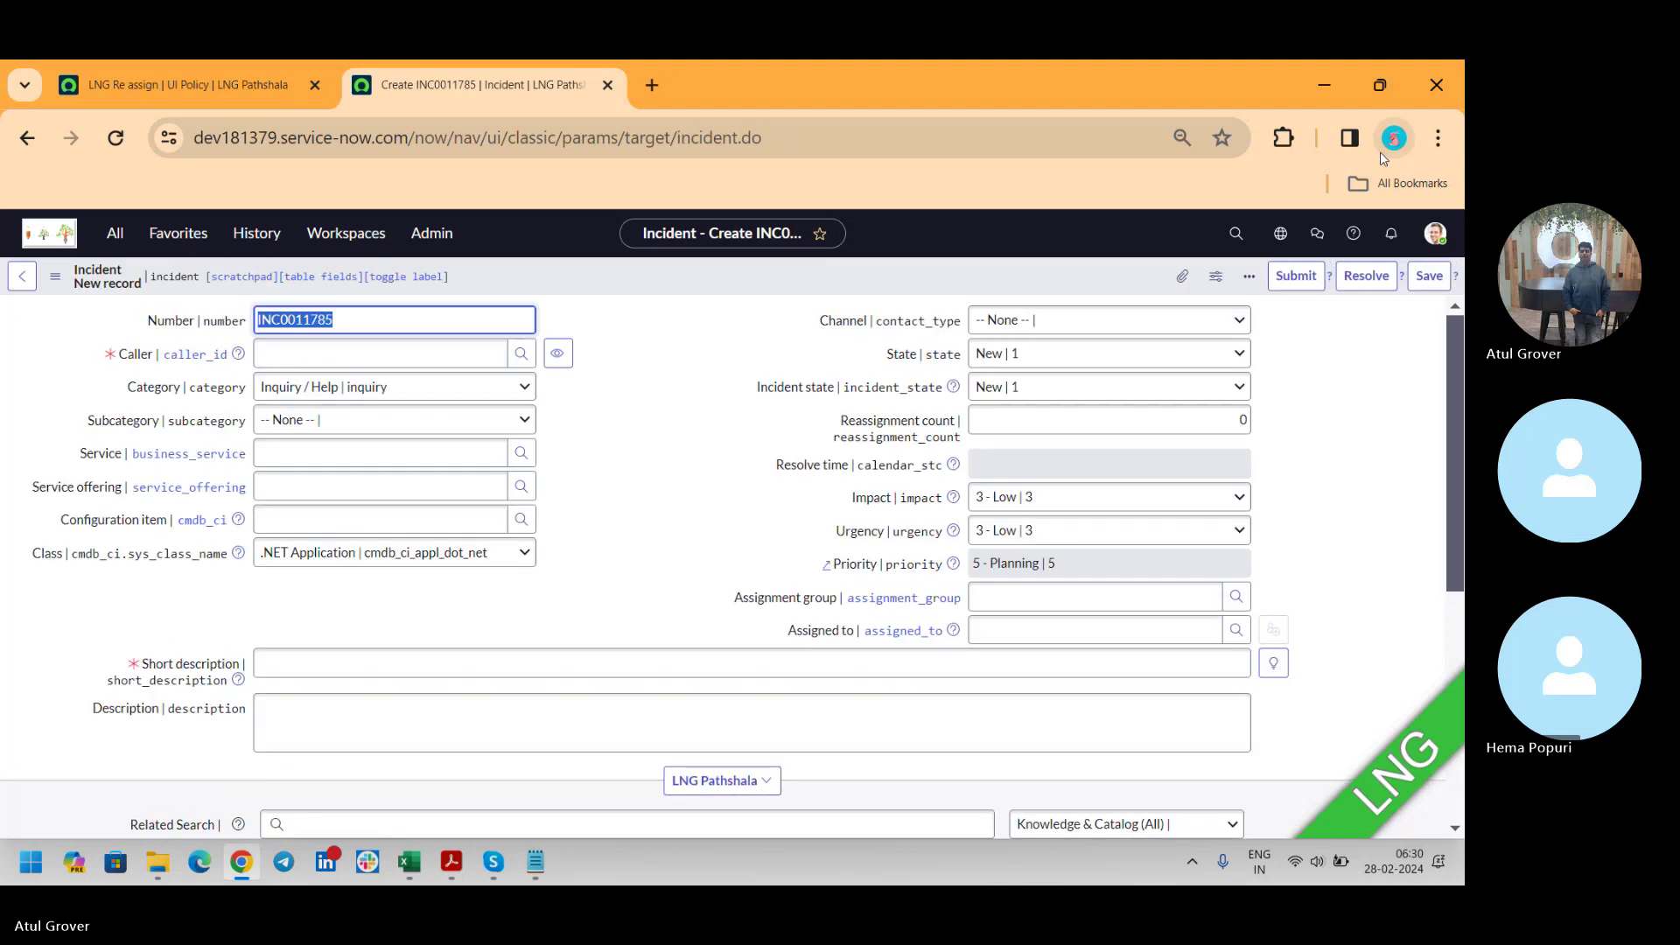
On the new incident, set the category to Network and the reassignment count to 120.
click(394, 387)
click(353, 478)
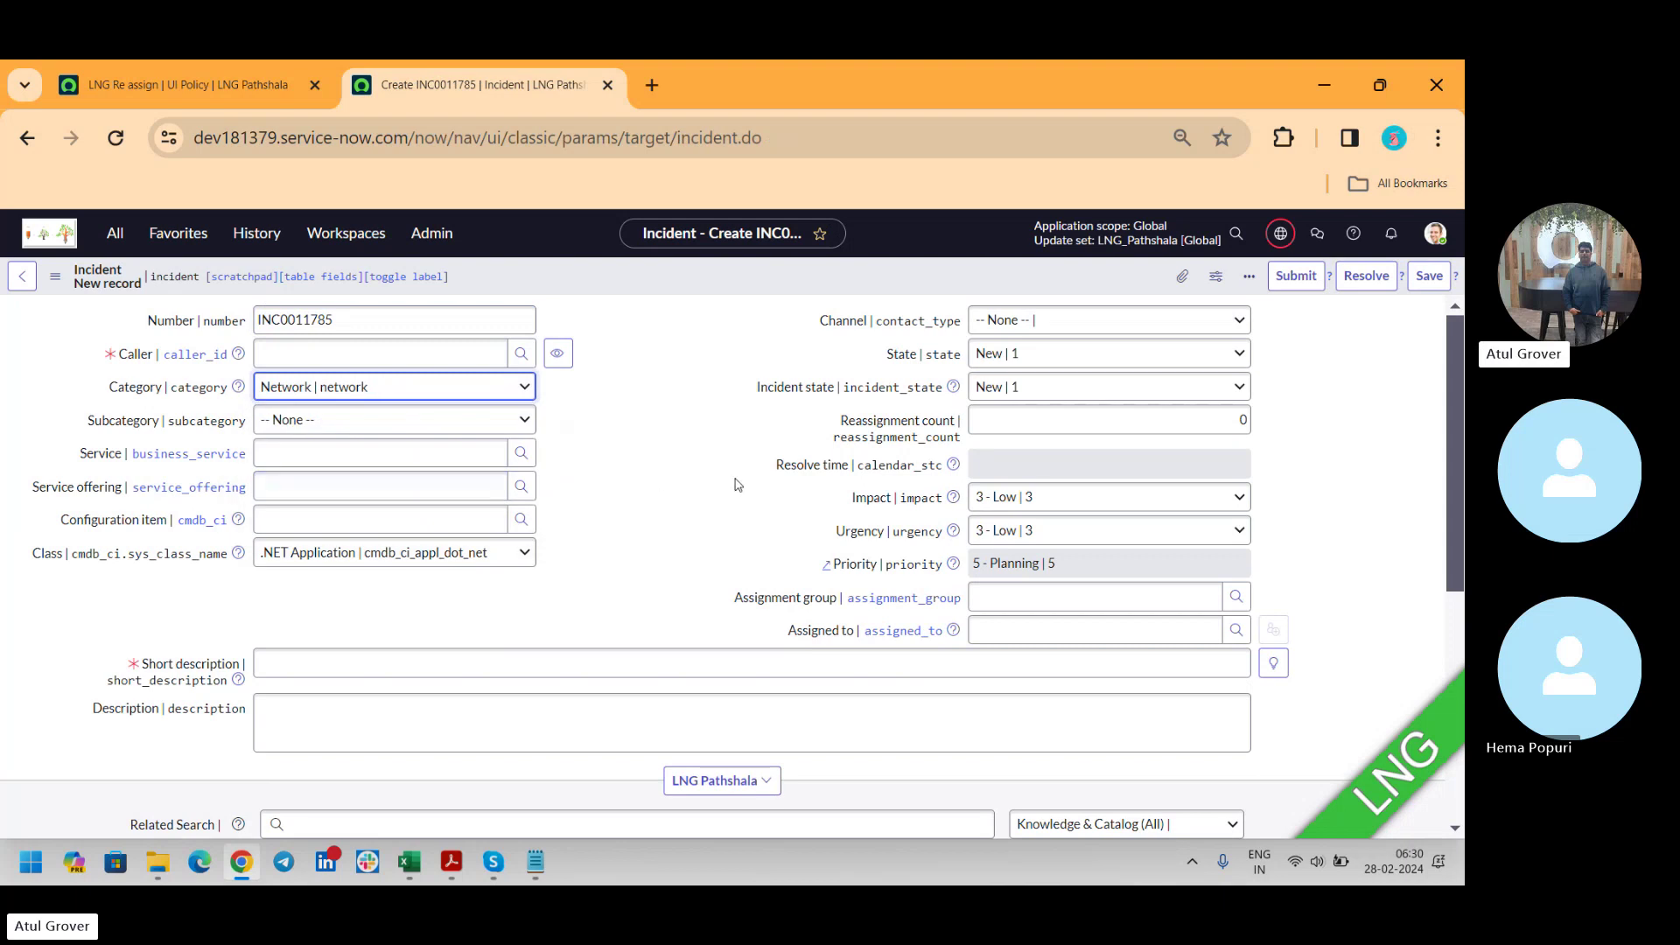
click(1057, 426)
click(1059, 421)
text(12)
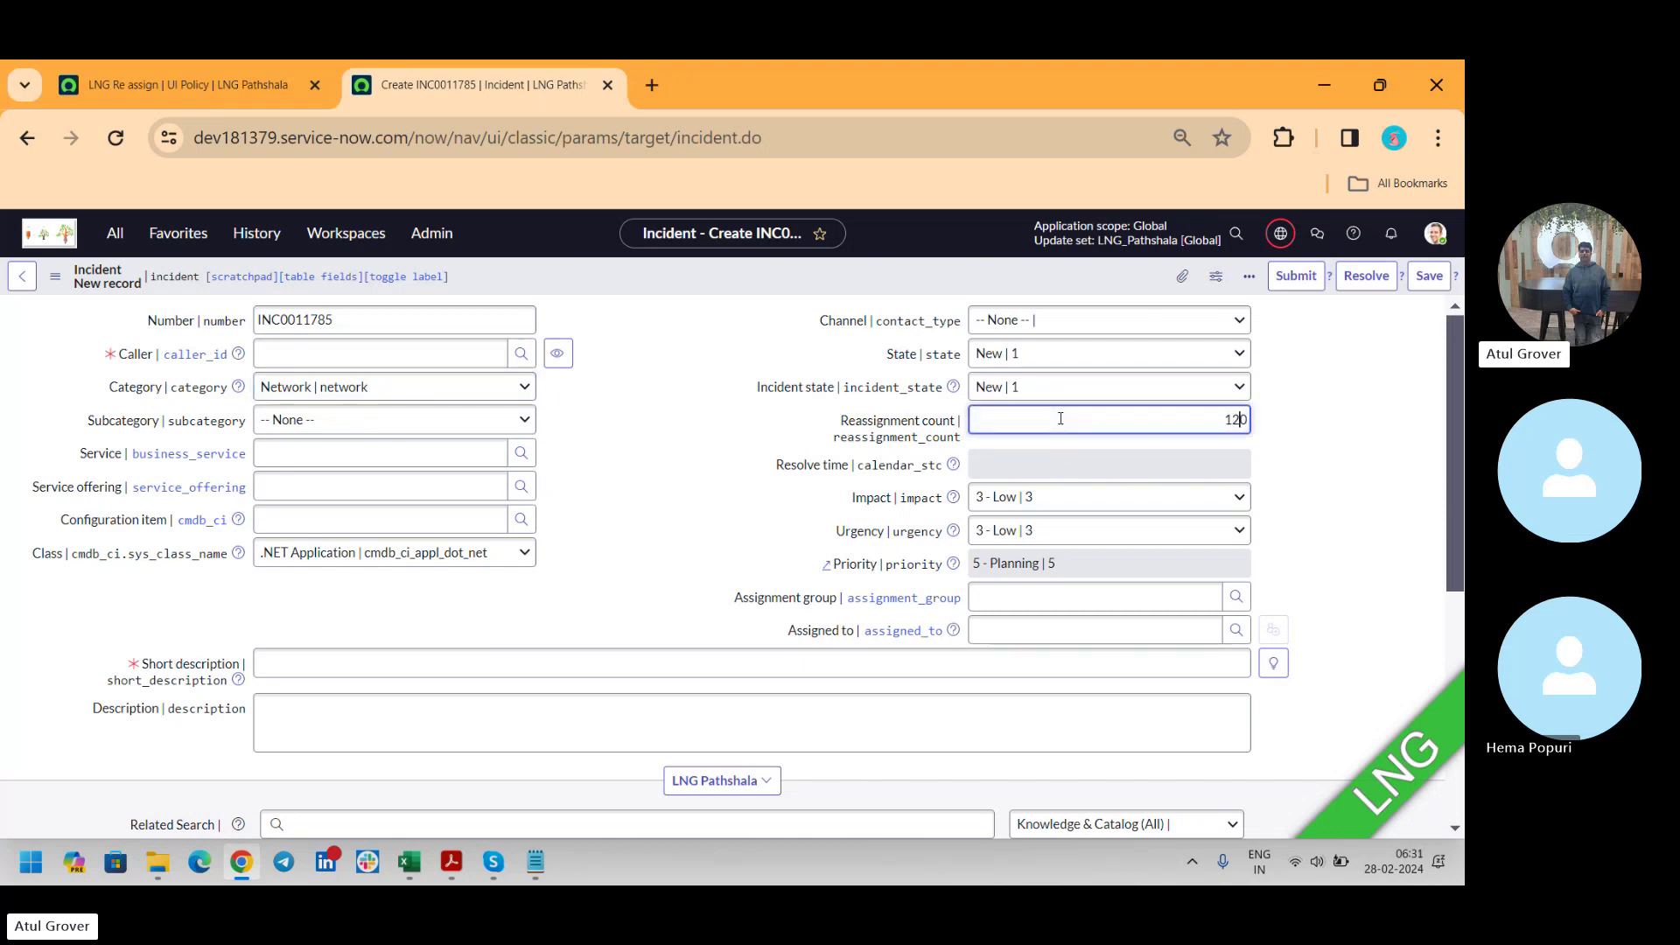
Switch the new incident's category to Inquiry / Help, Hardware and back to Network to test the UI policy without reversal.
click(415, 387)
click(416, 426)
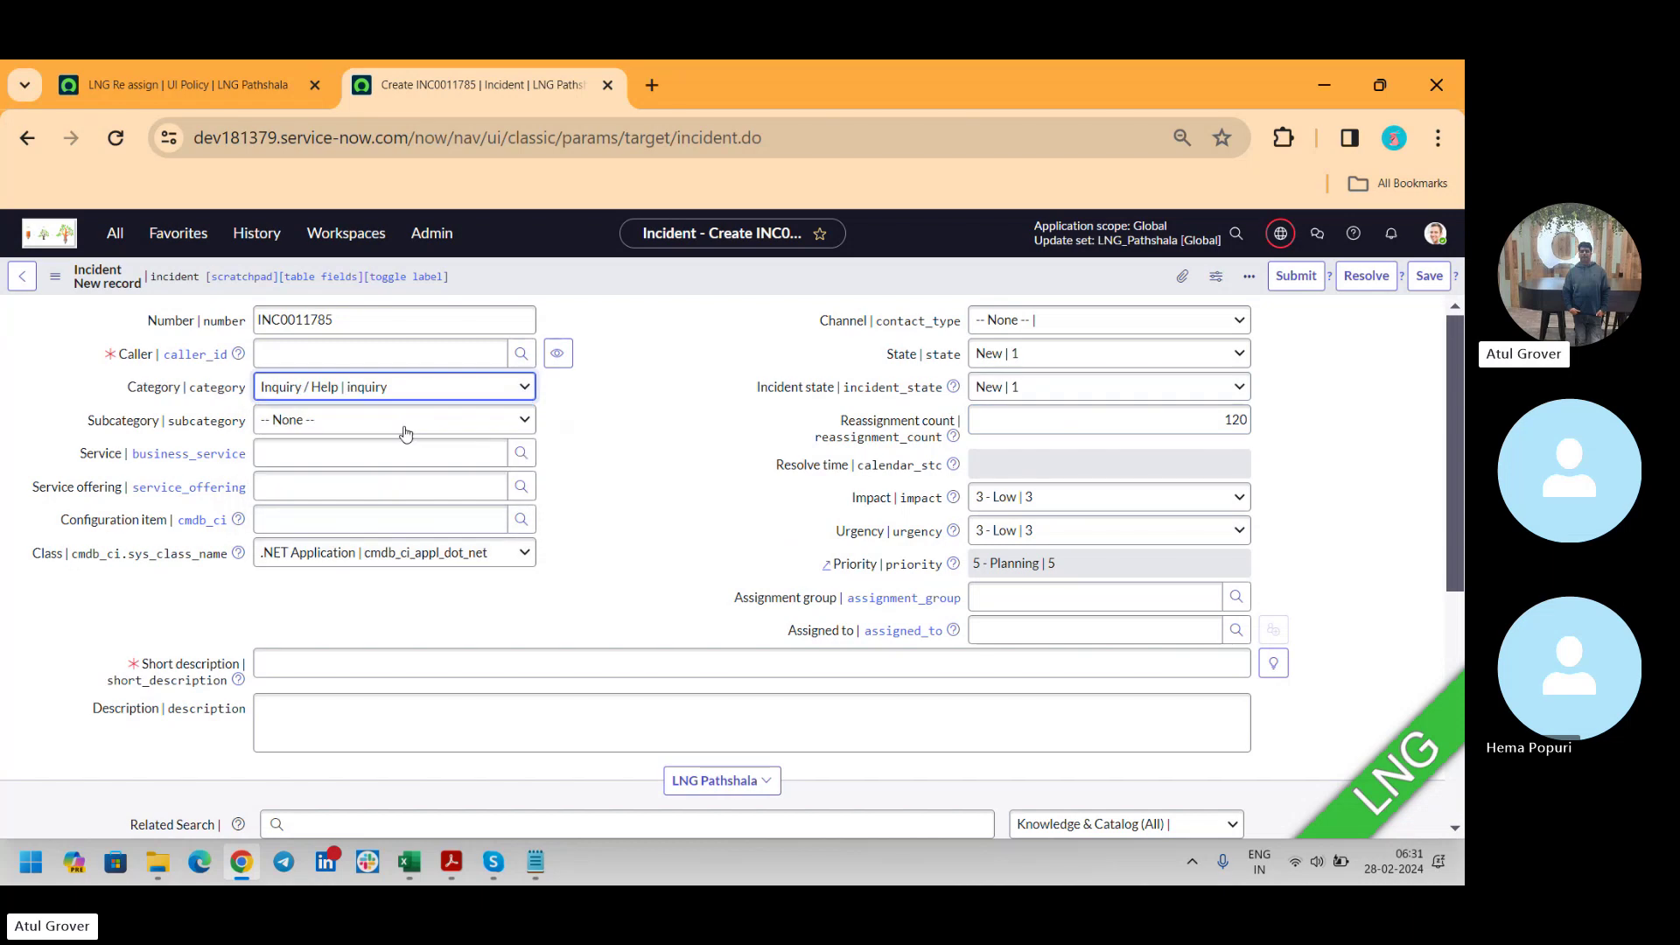
click(406, 391)
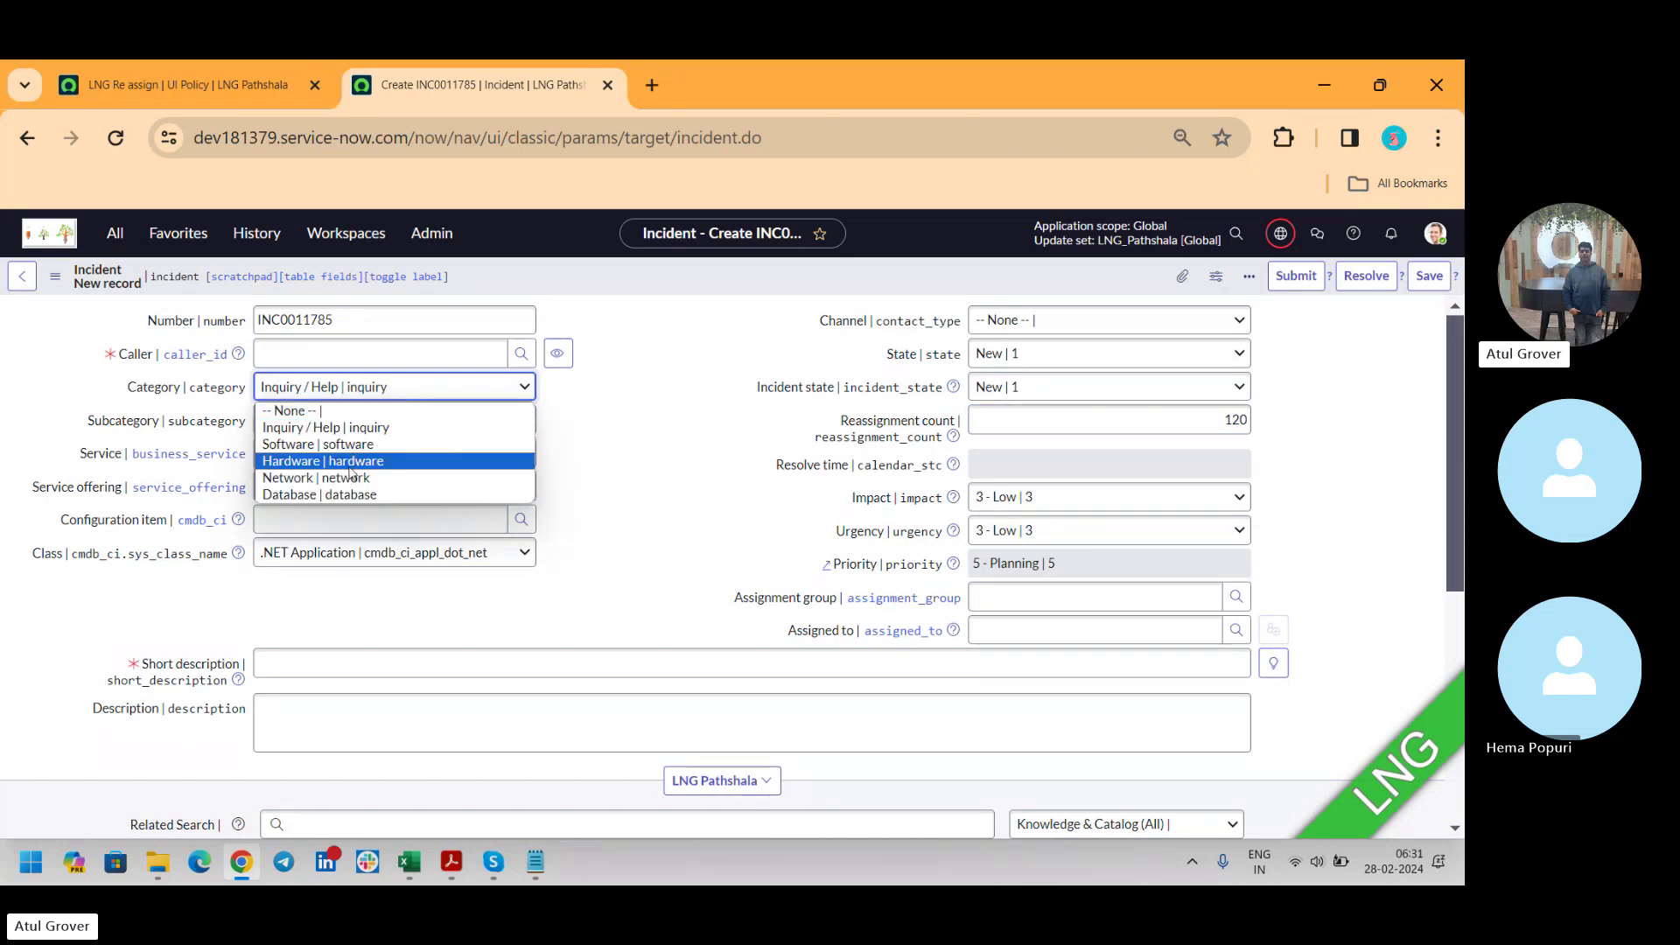
click(350, 463)
click(404, 385)
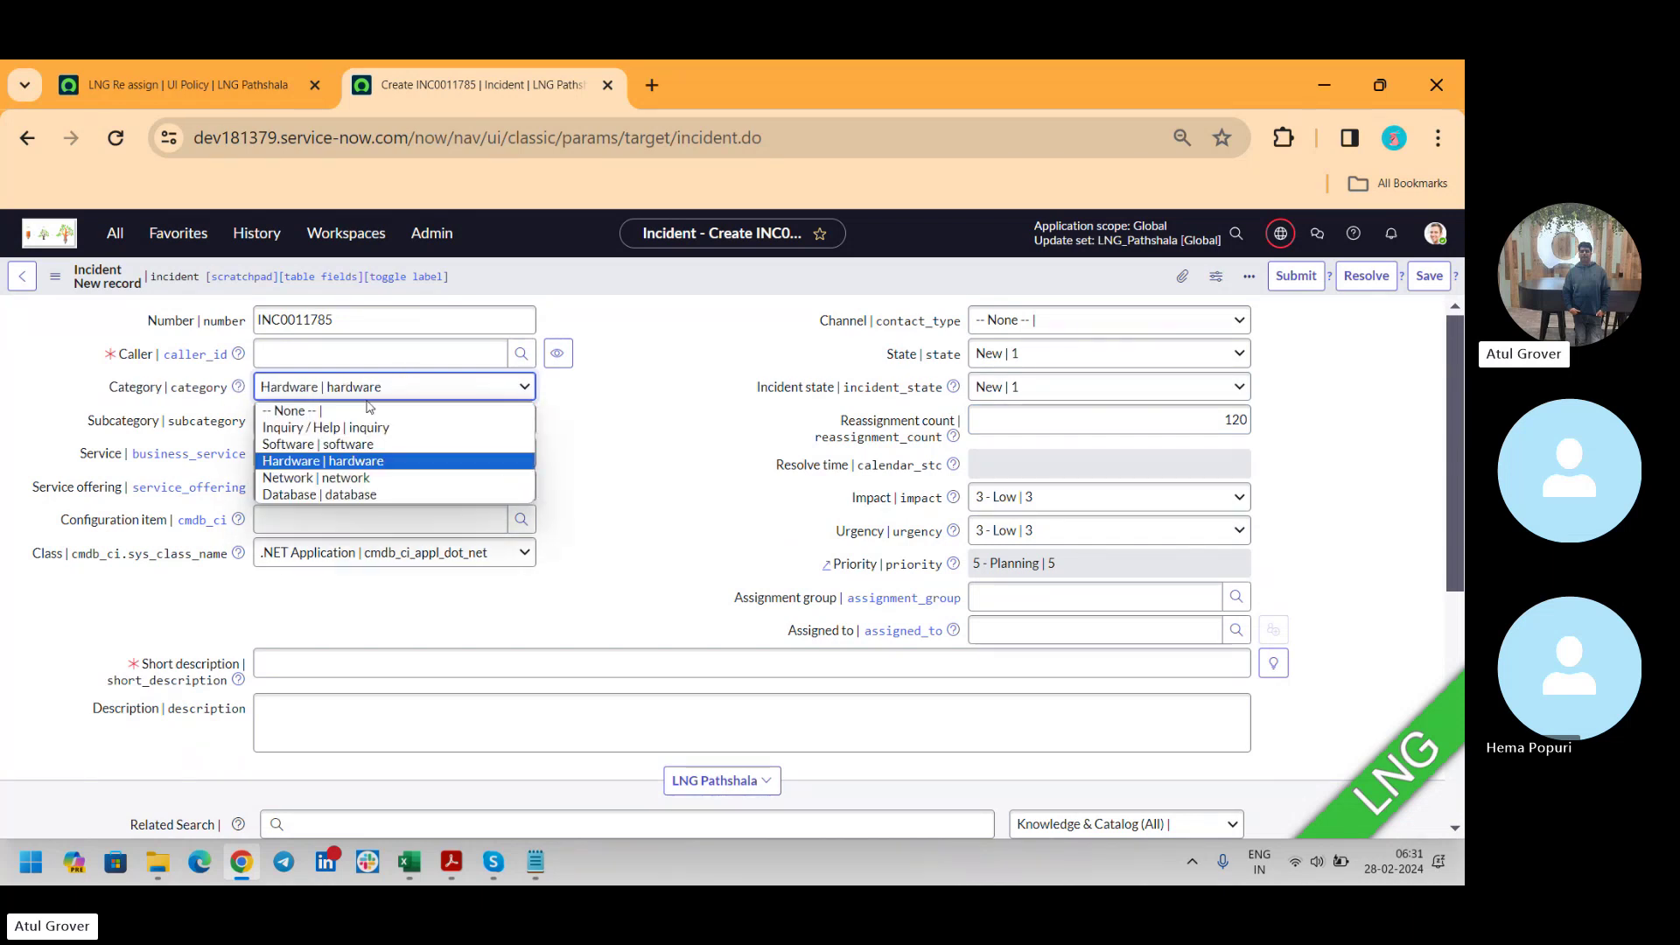
click(320, 480)
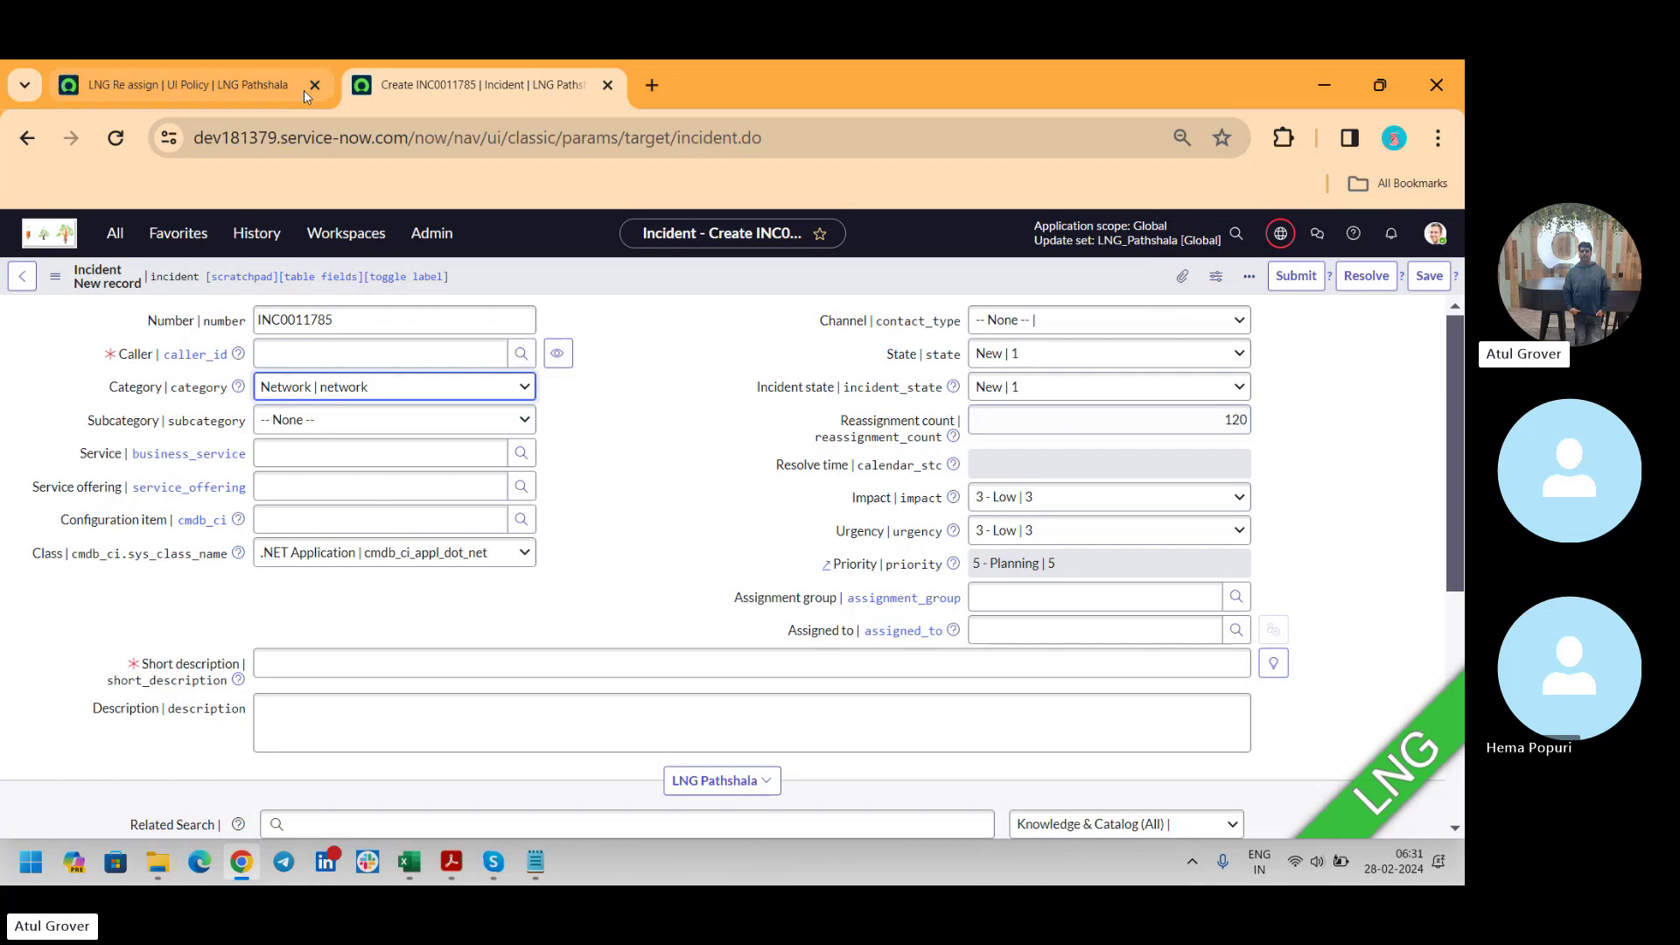
Enable Reverse if false on the LNG Re assign UI policy and review its activation conditions and policy actions.
click(153, 78)
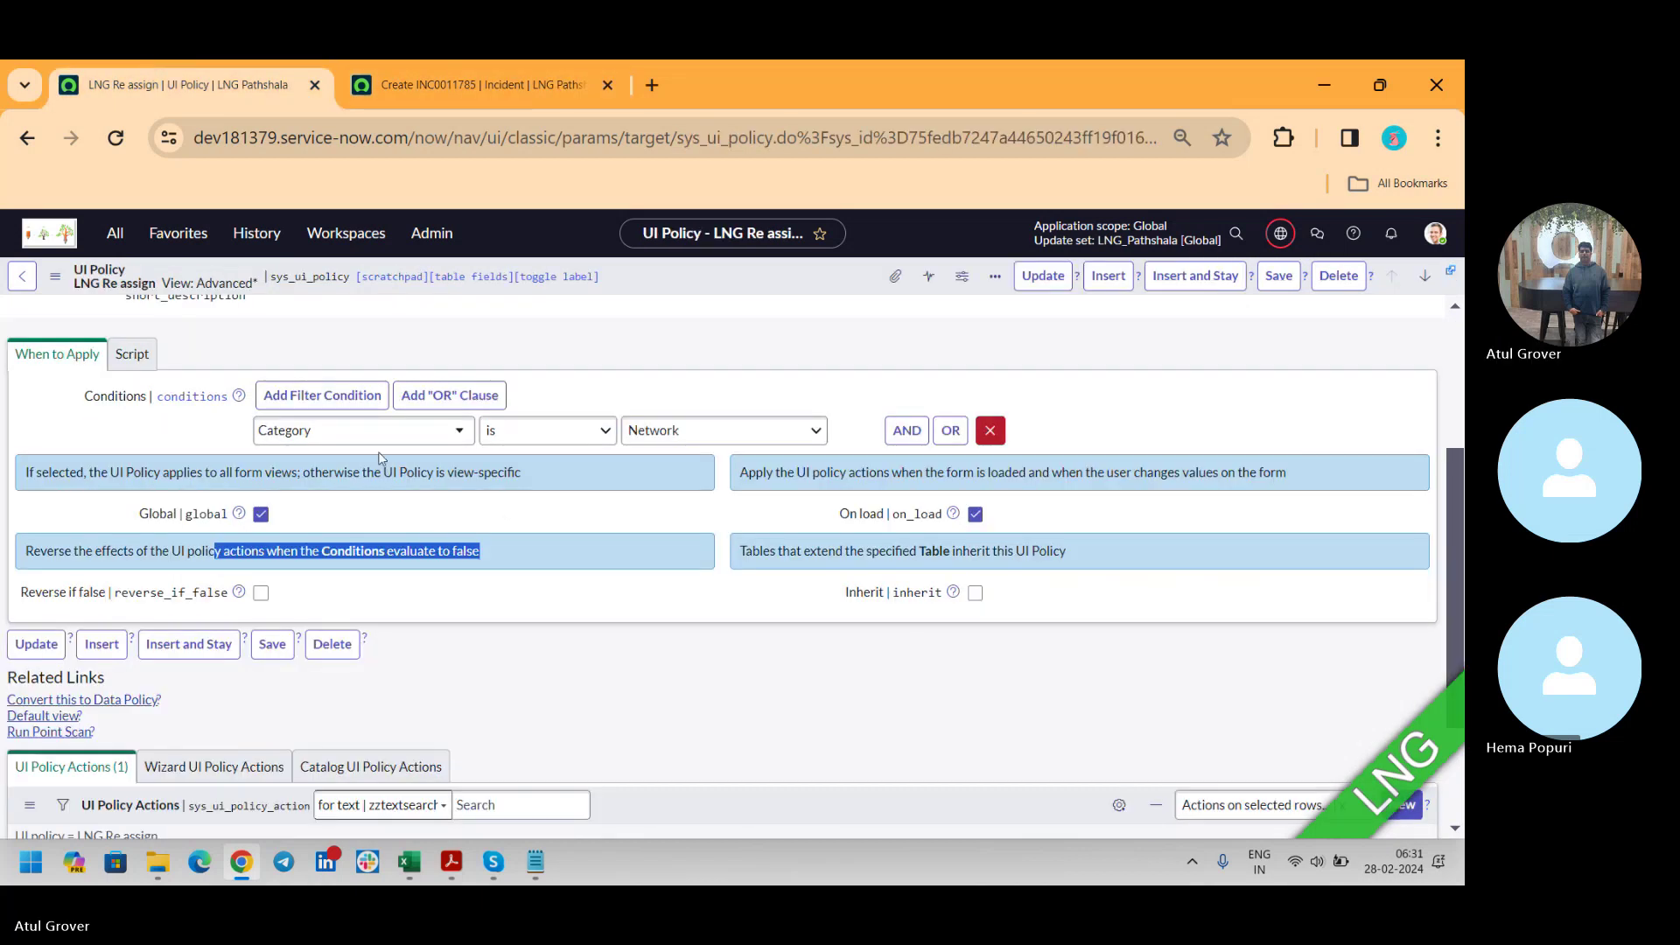
click(261, 594)
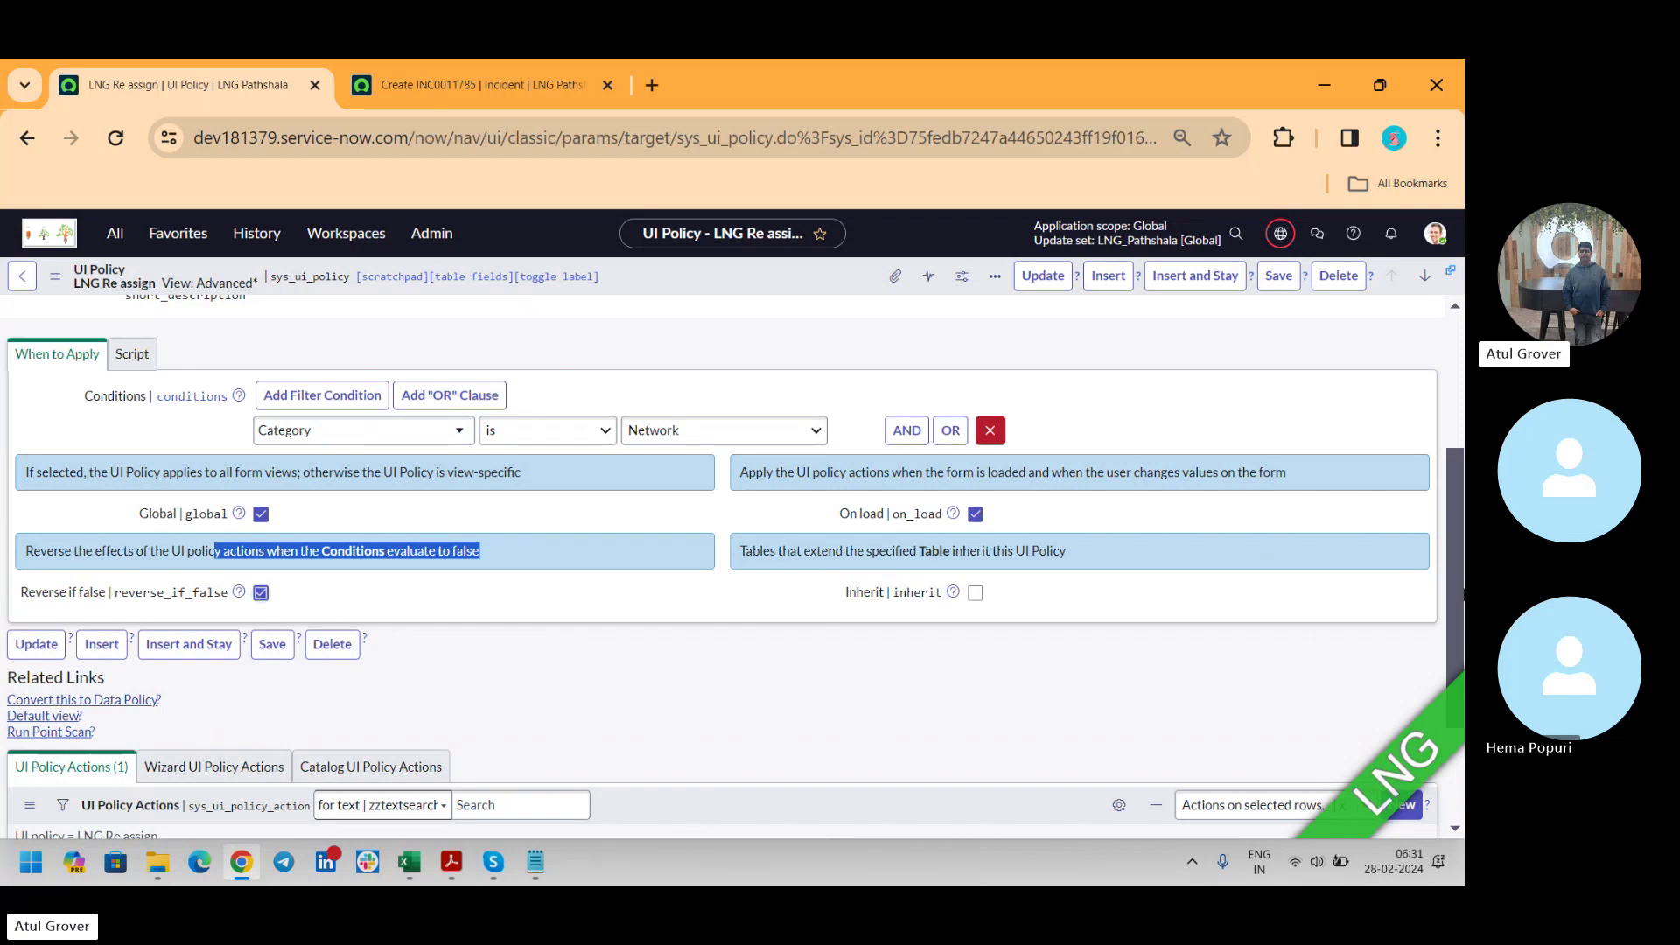
scroll(1460, 595, up, 3)
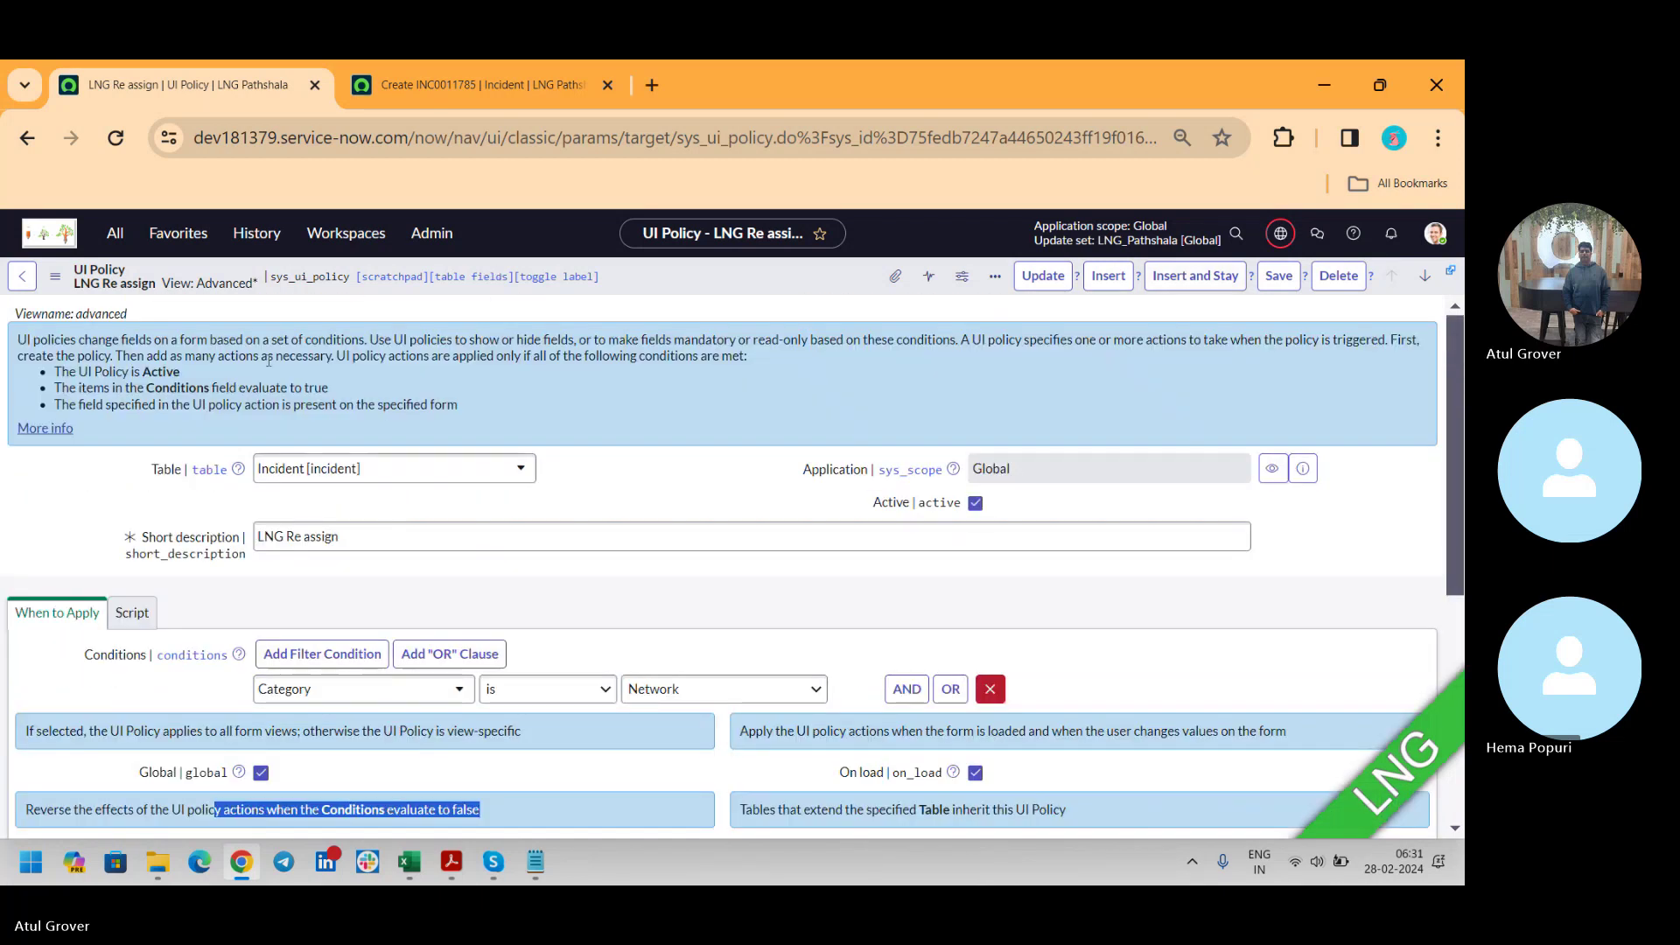
drag(129, 387, 339, 393)
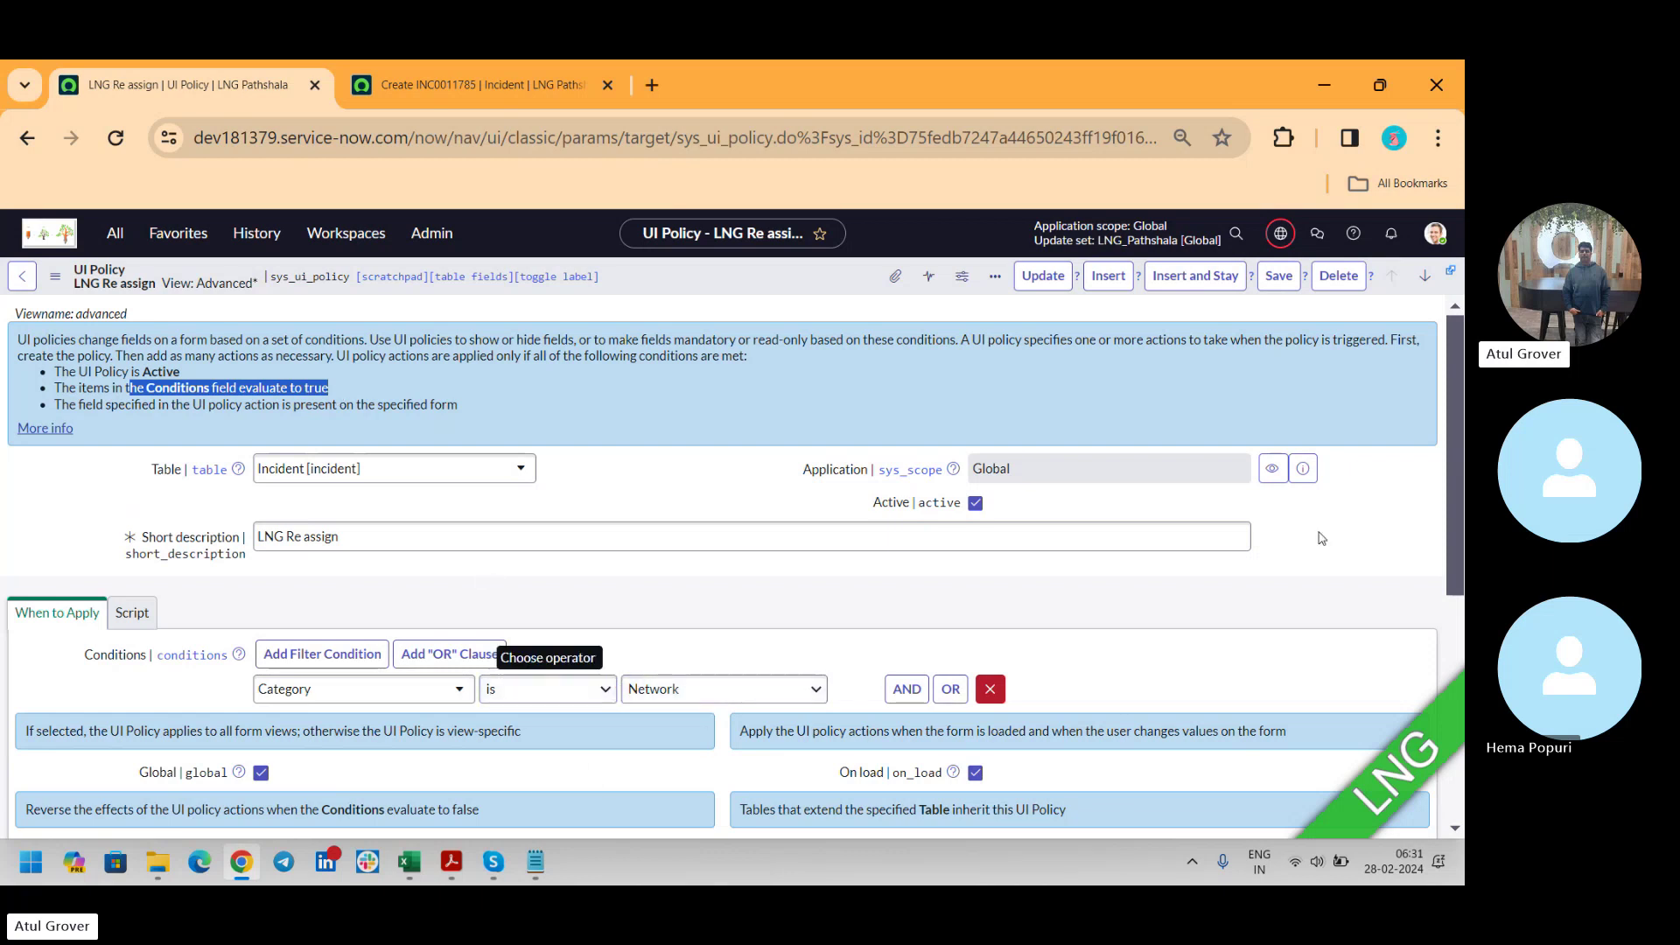
scroll(1449, 391, down, 5)
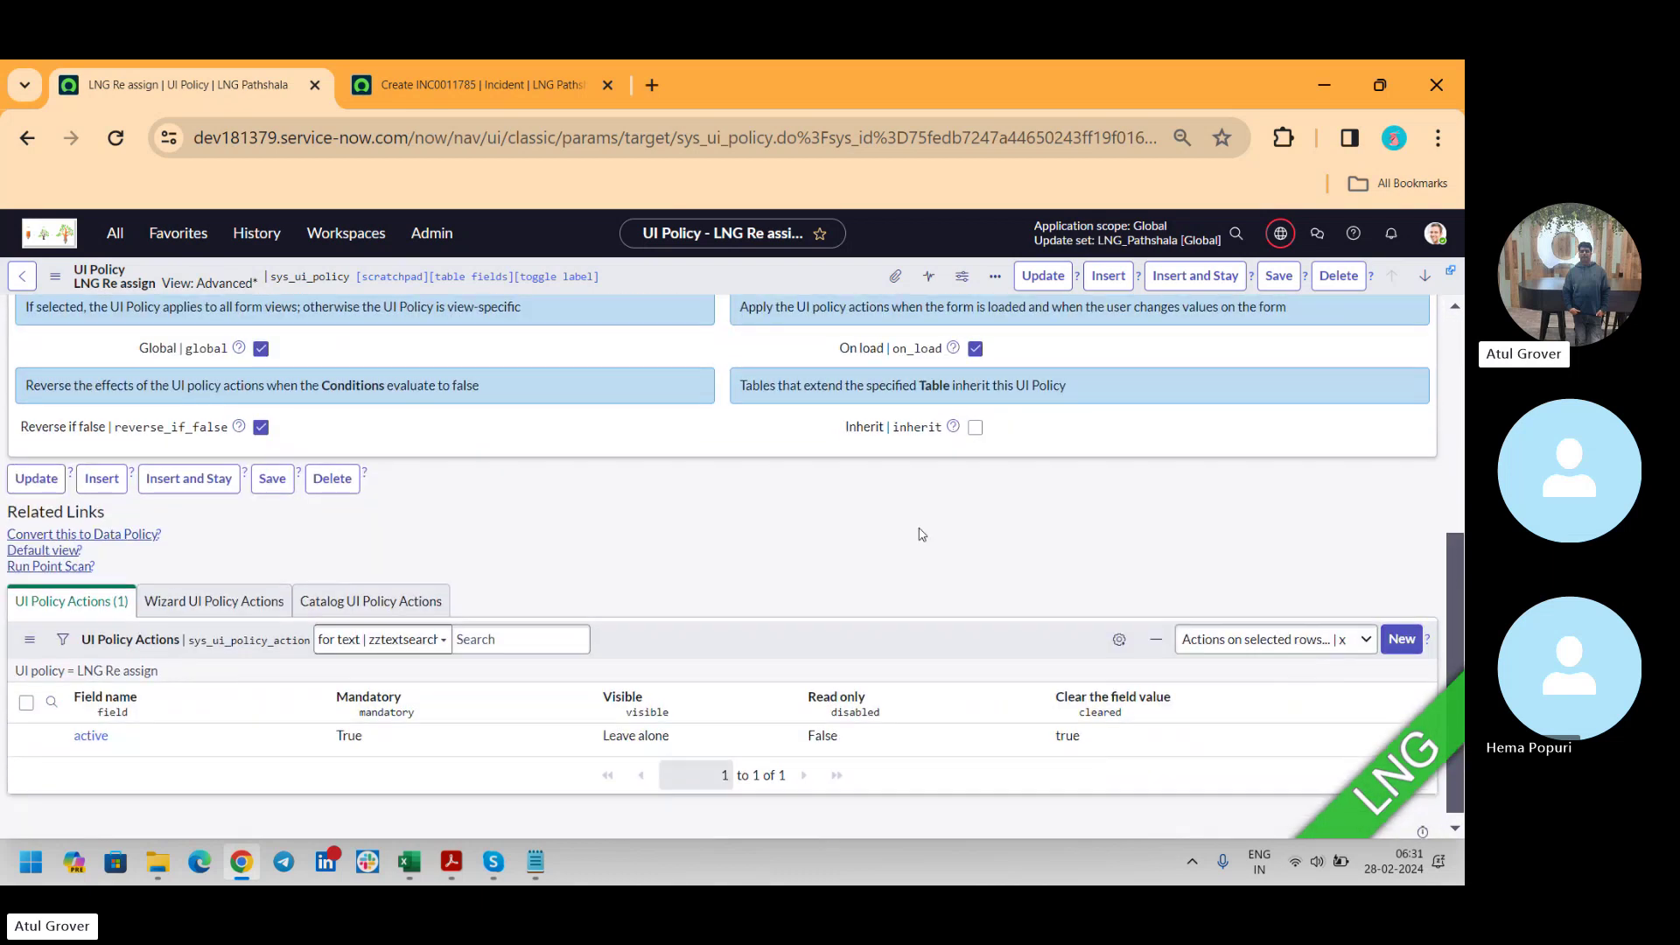